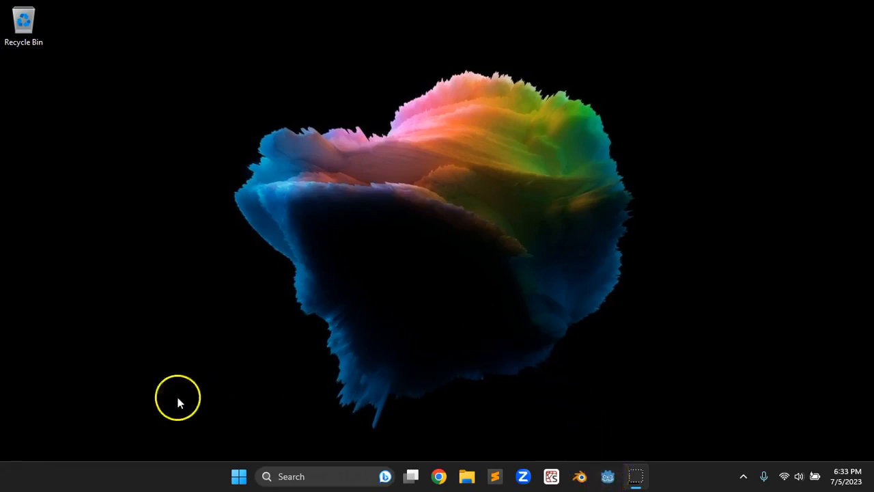
Launch Godot Engine and create a project named three-start in its own new folder, using the Forward+ renderer
click(607, 476)
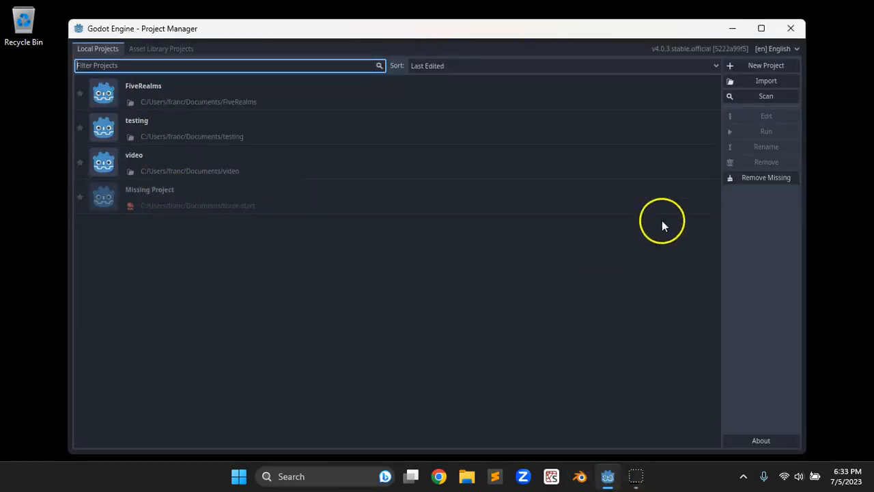
click(745, 67)
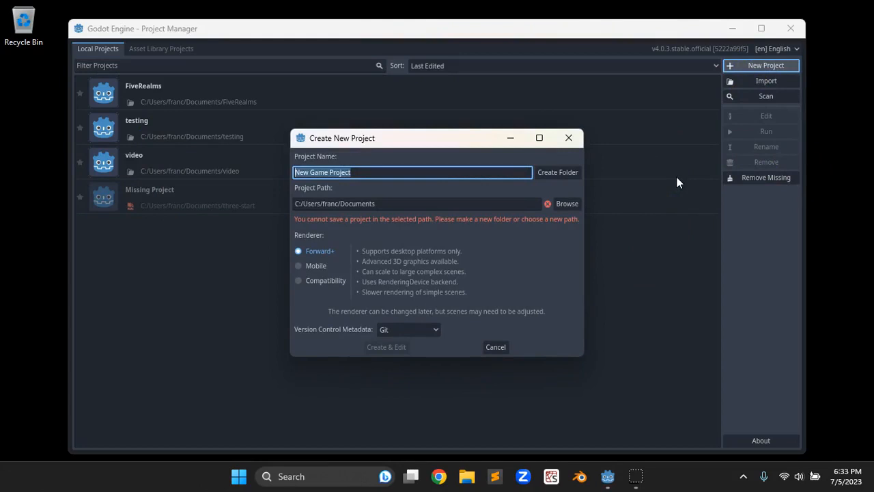
text(three-start)
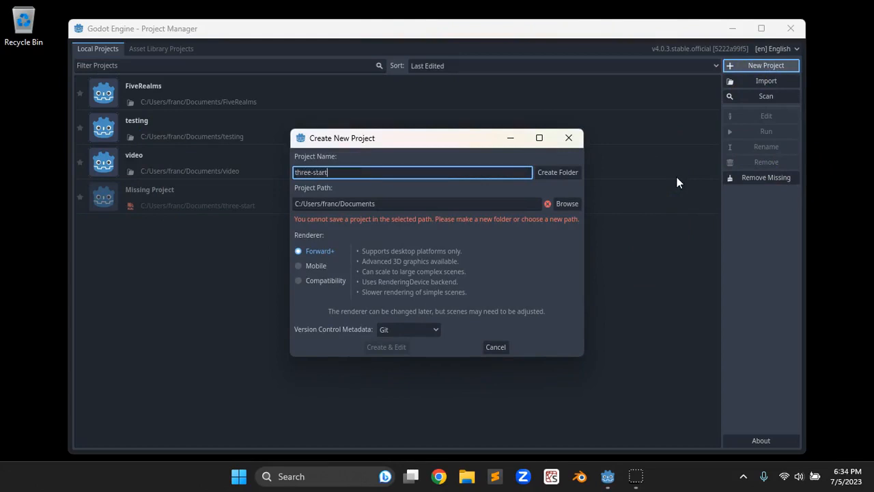
click(557, 173)
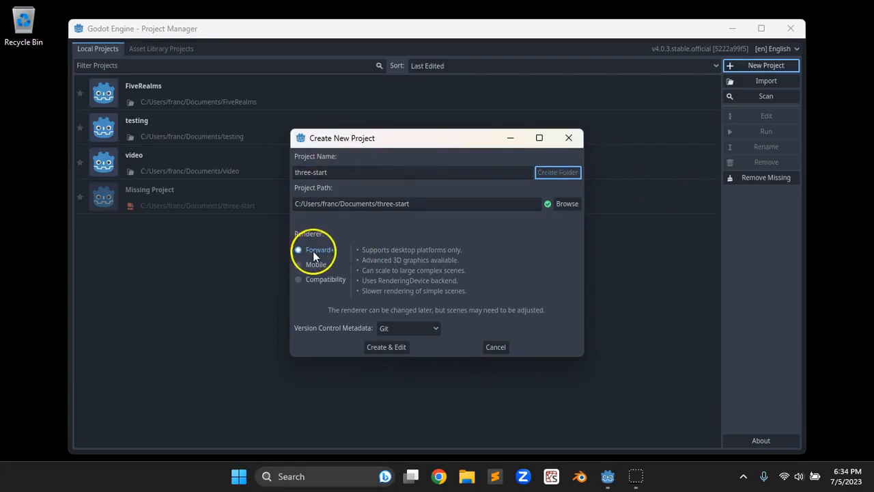
click(384, 347)
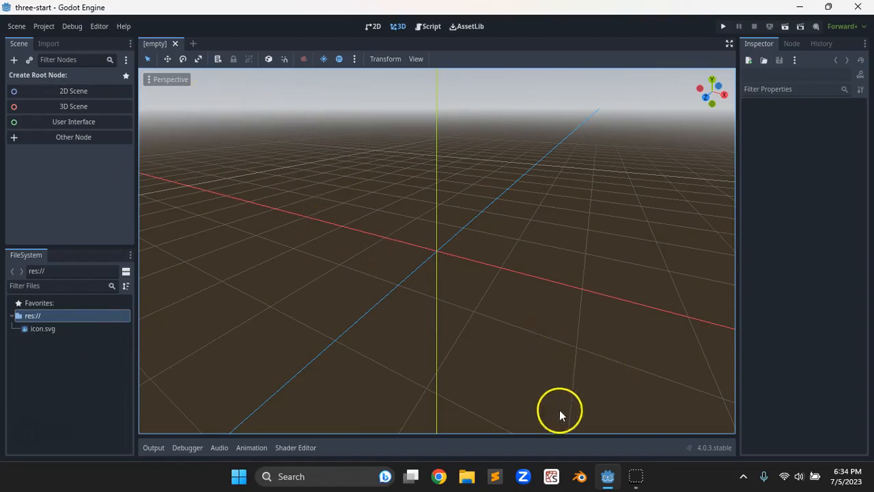
Check in the project settings whether Blender and FBX file import are enabled
click(45, 27)
click(58, 41)
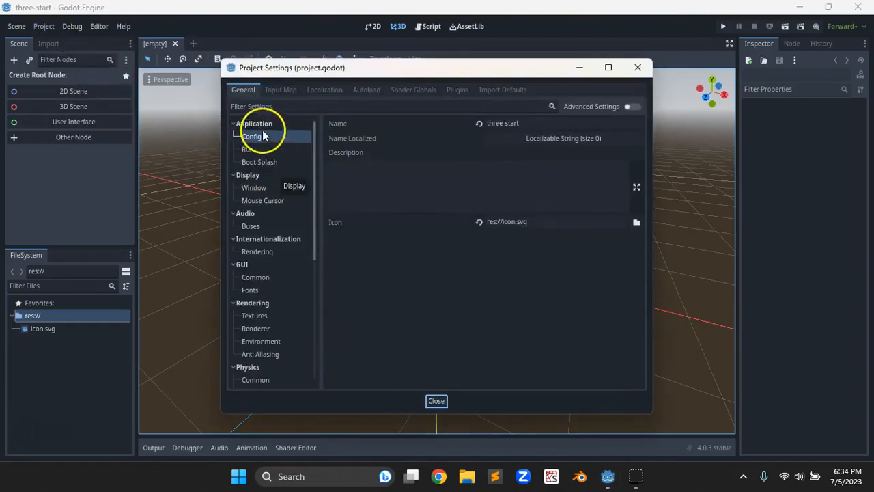
scroll(269, 205, down, 5)
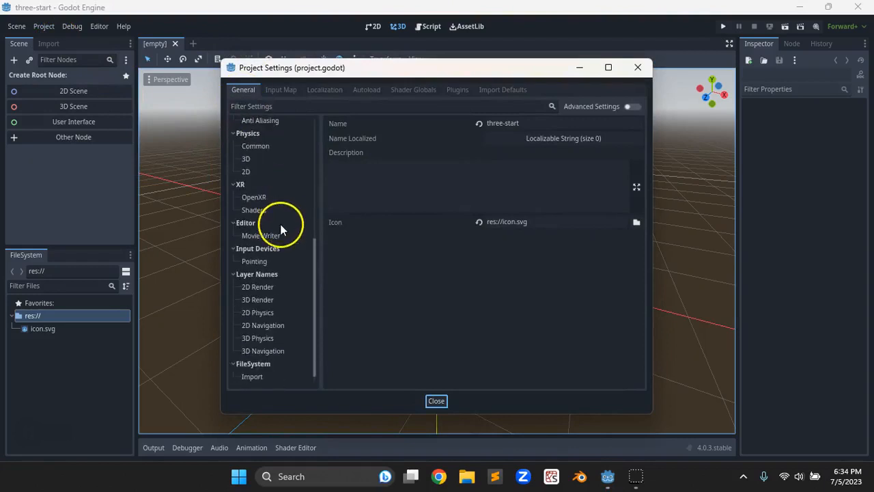
click(252, 376)
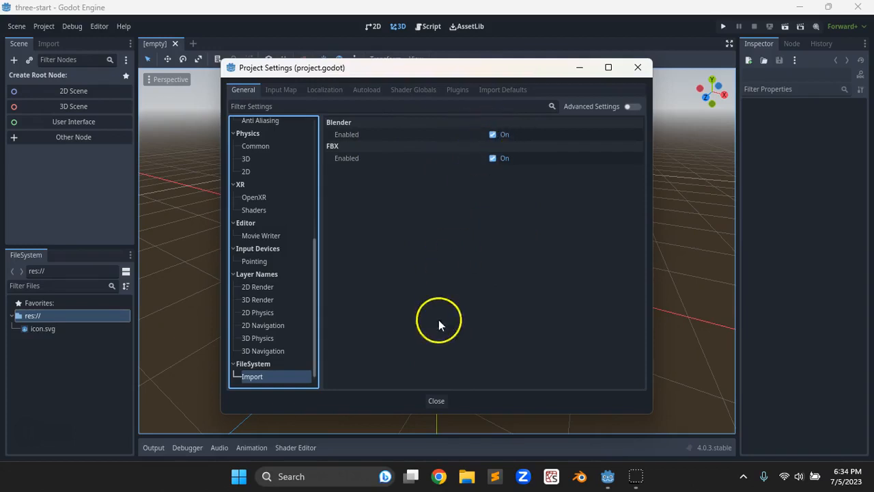
click(436, 402)
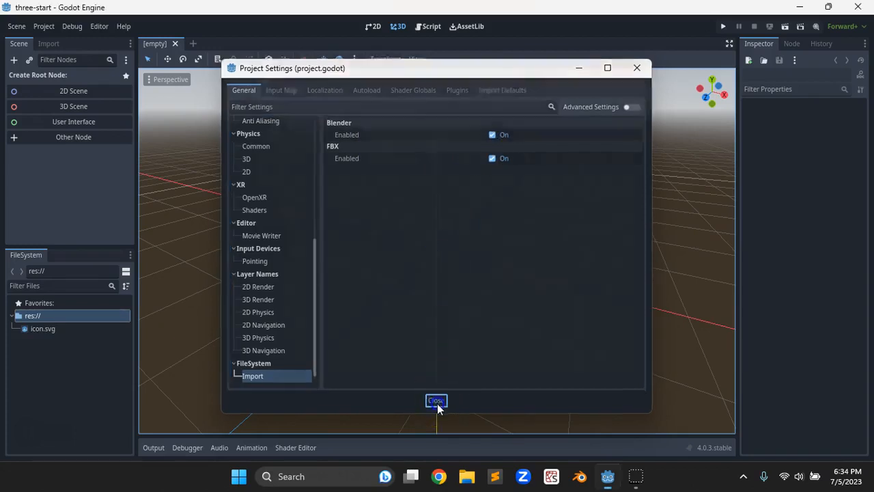
Inspect the Blender 3 Path in the editor's import settings and its installation folder, leaving the path as it is
click(99, 26)
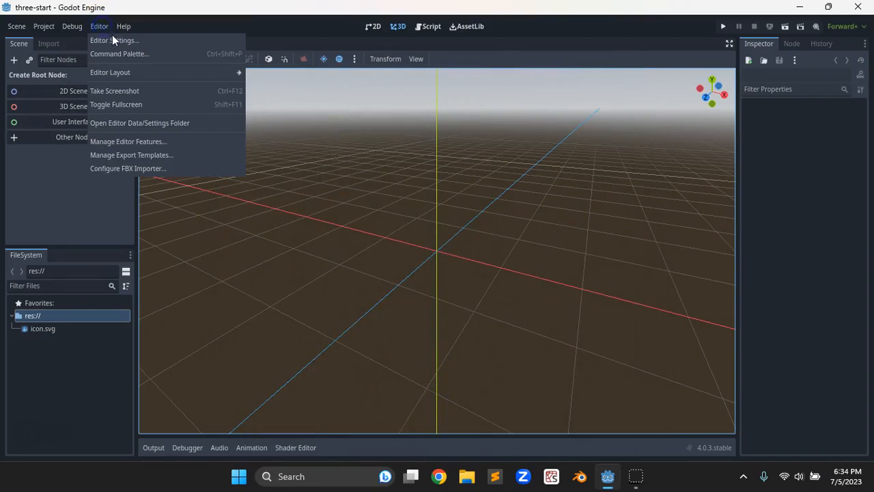
click(113, 42)
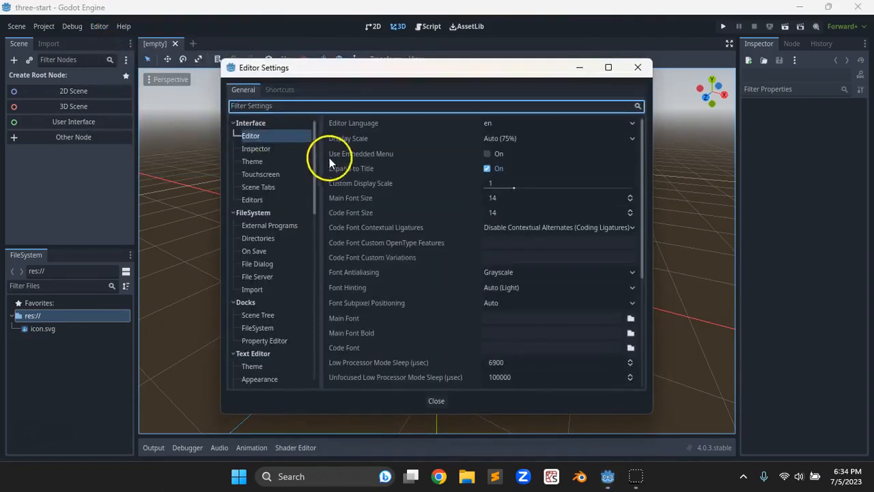
scroll(273, 204, down, 1)
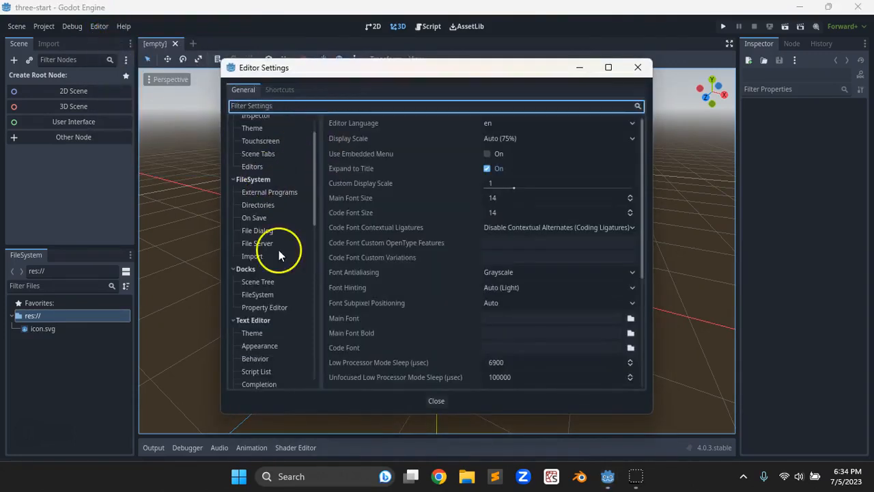
click(251, 255)
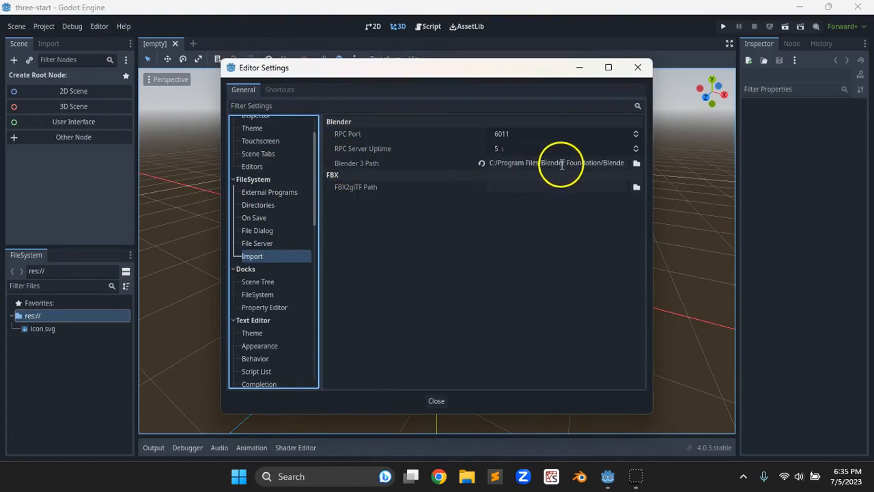
click(636, 165)
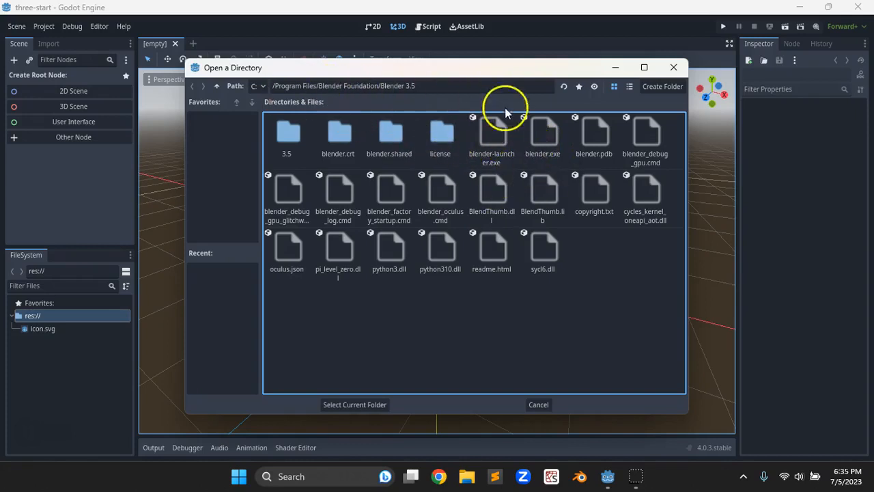
drag(273, 86, 380, 84)
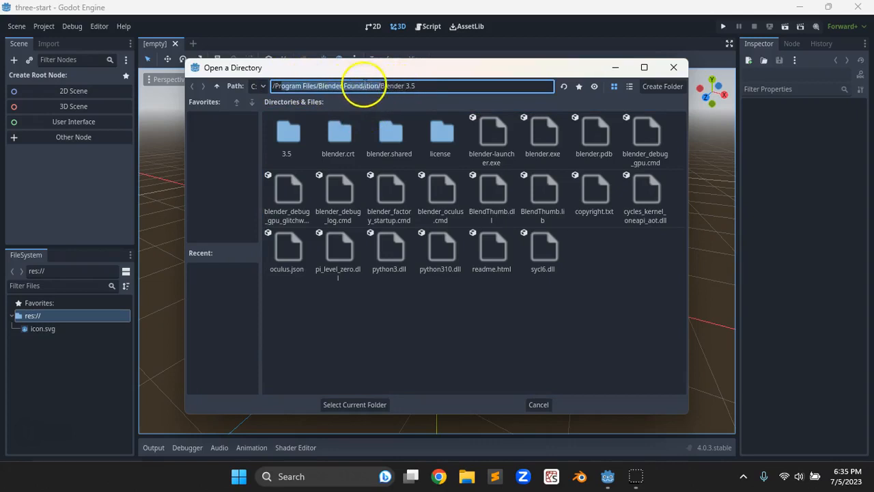
click(412, 86)
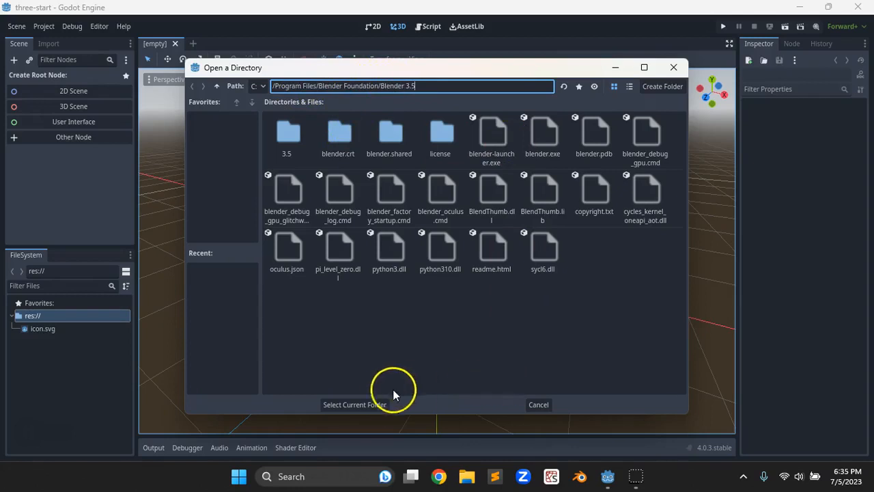
click(538, 404)
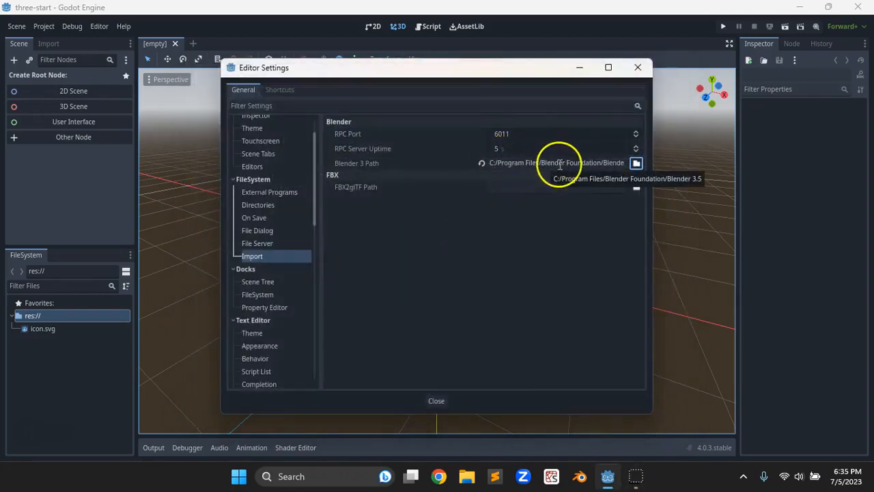
click(437, 400)
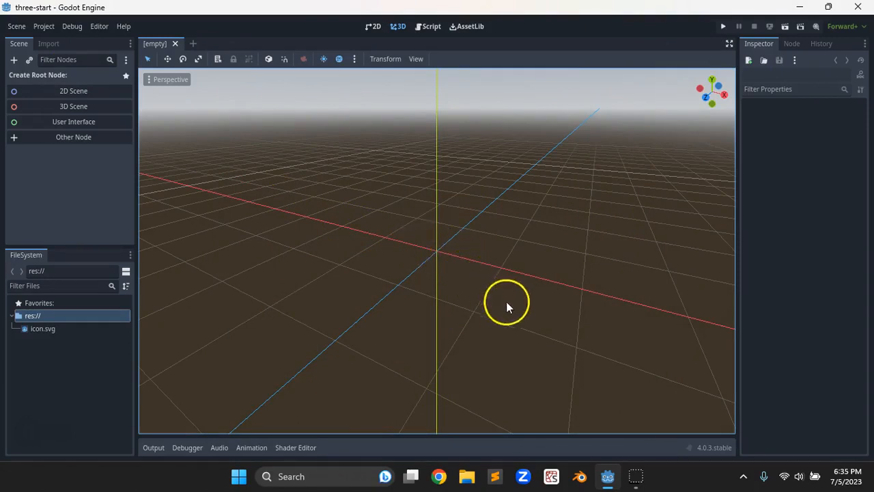
Switch to Blender, start a General file and delete the default camera, cube and light
click(579, 476)
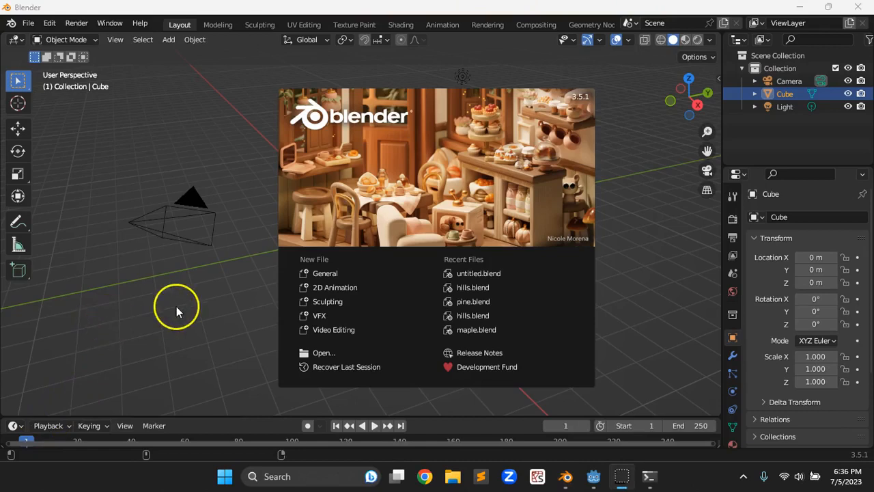
click(314, 275)
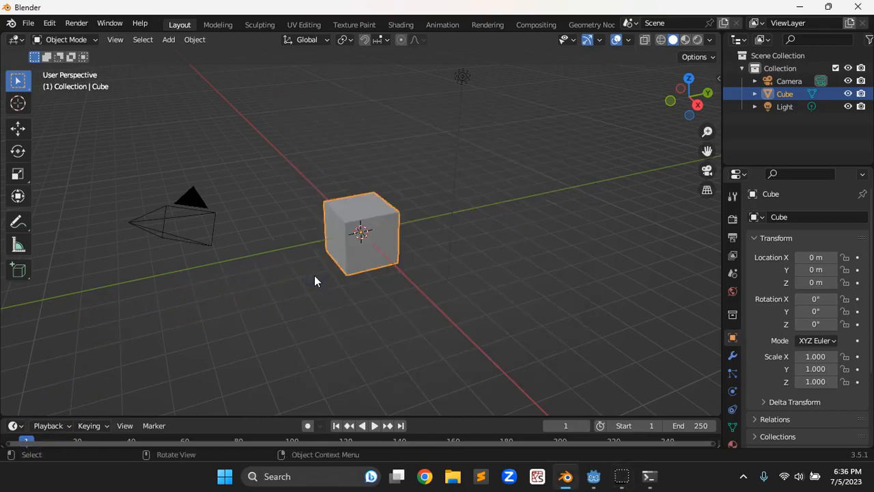
key(a)
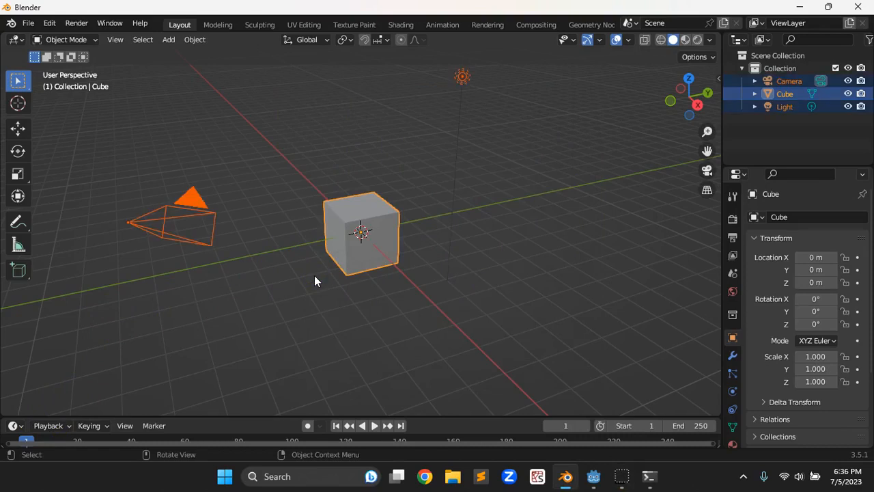
key(Delete)
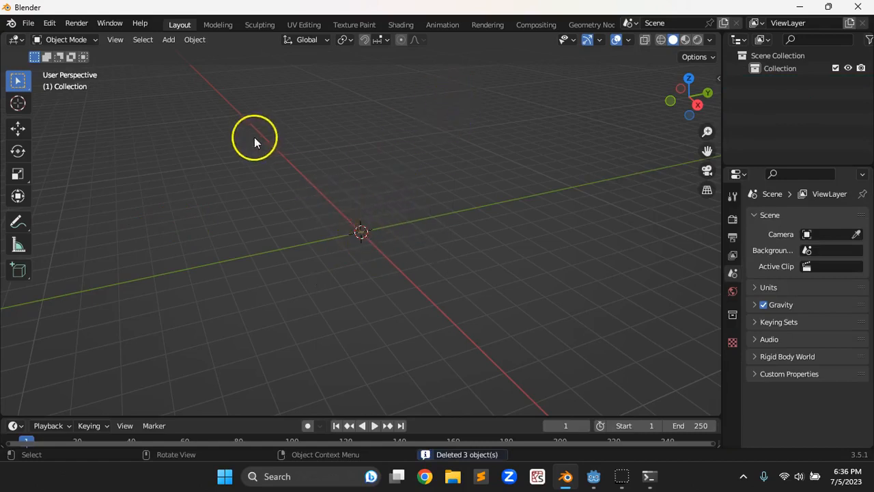
Search the add-ons in Blender's preferences for "land" to check the A.N.T.Landscape add-on
click(51, 25)
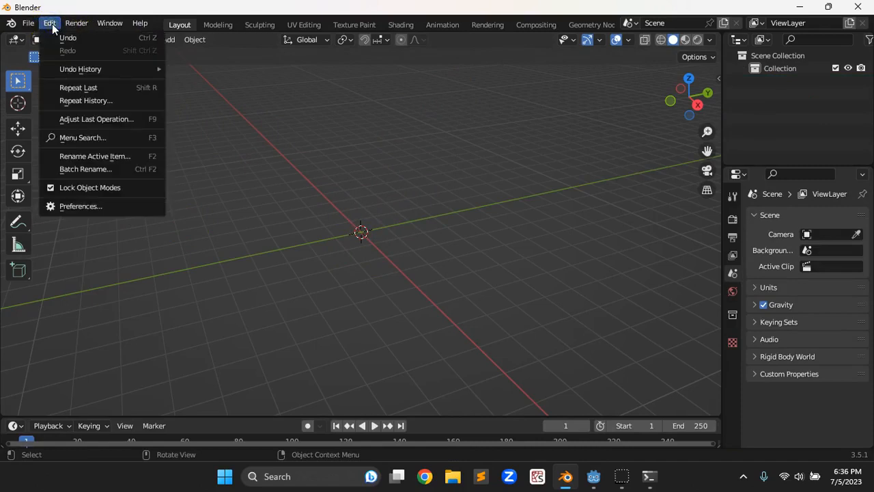
click(86, 205)
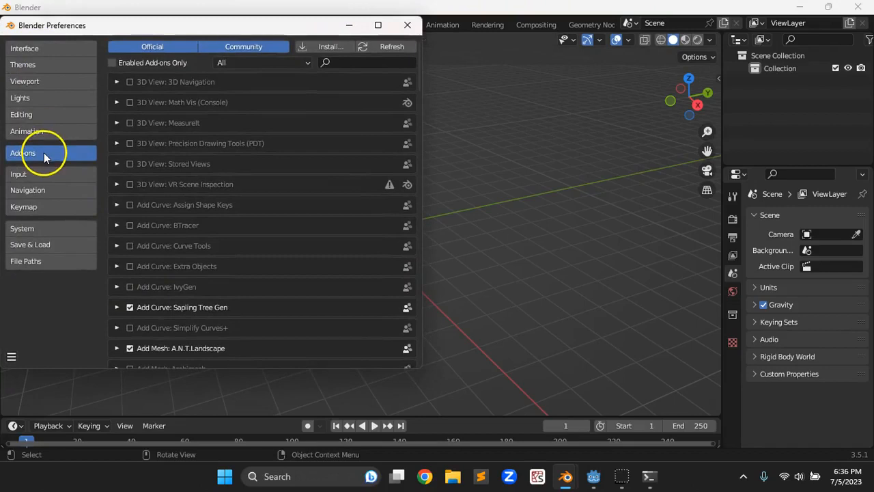
click(371, 62)
text(land)
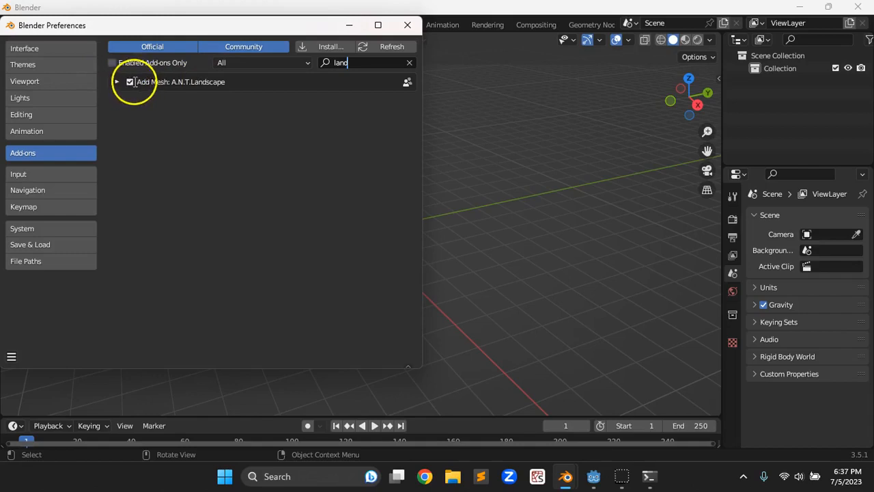
Search the add-ons for "sap" to check Sapling Tree Gen, clear the search and close the preferences
double_click(354, 65)
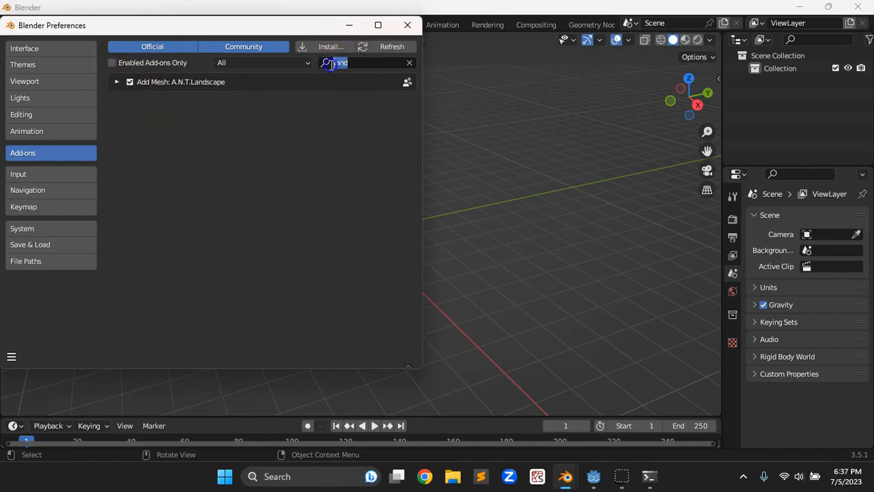
key(BackSpace)
text(sap)
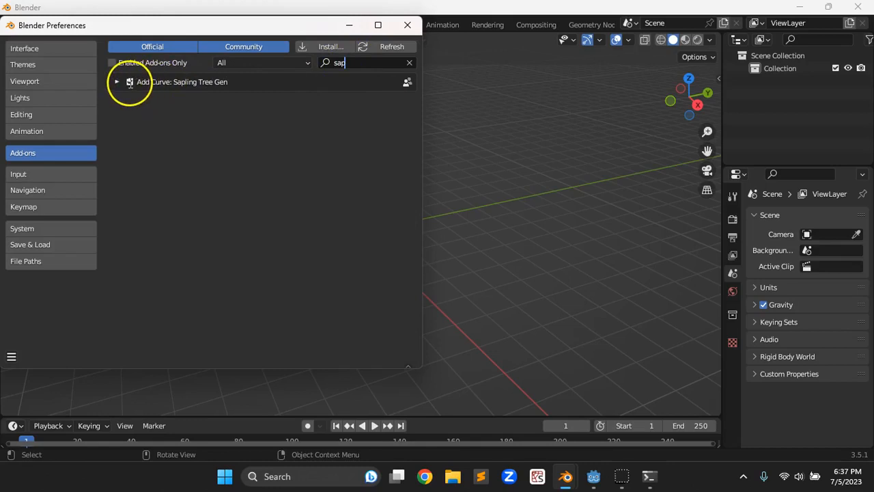
key(BackSpace)
key(BackSpace)
key(BackSpace)
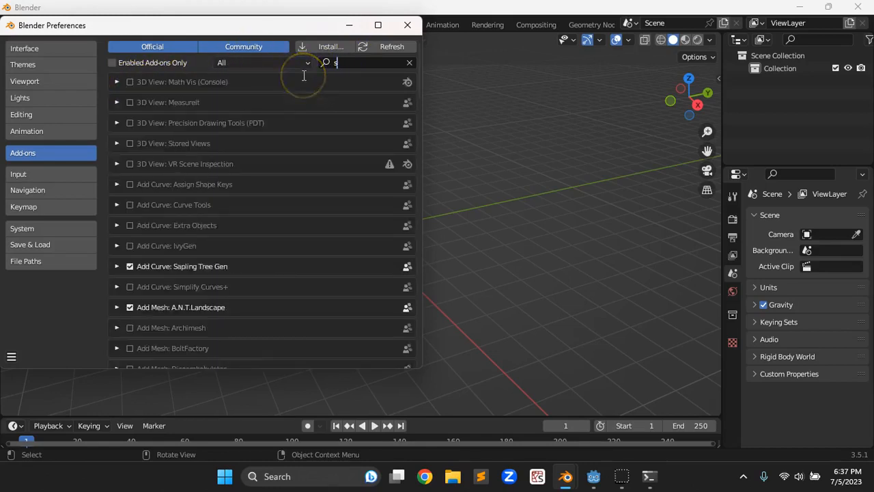
click(407, 25)
Add a Landscape mesh at the origin and expand its Another Noise Tool settings
click(172, 42)
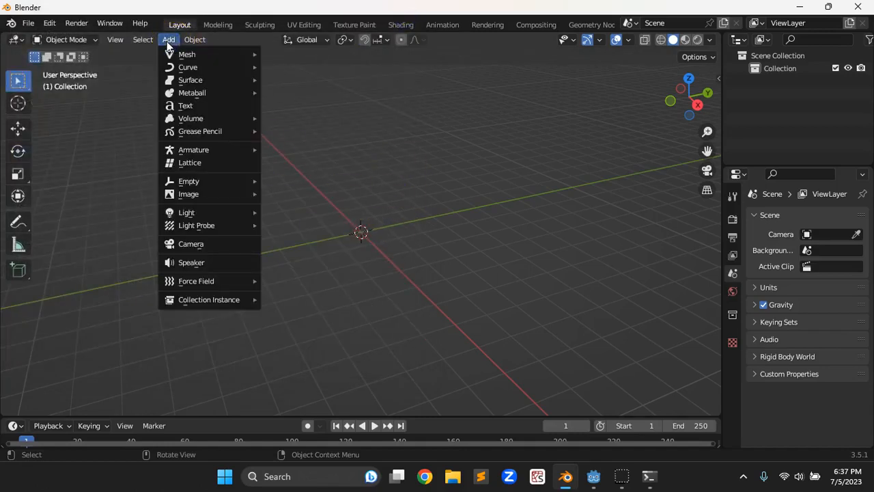
click(177, 58)
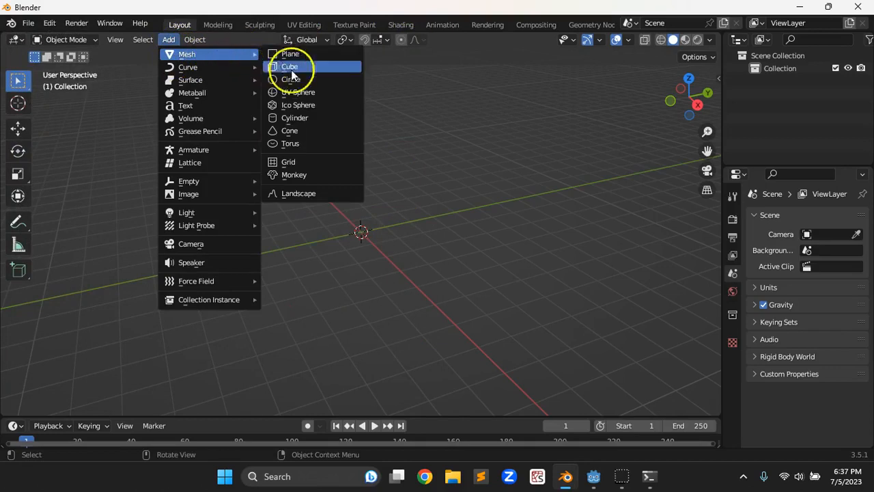
click(303, 194)
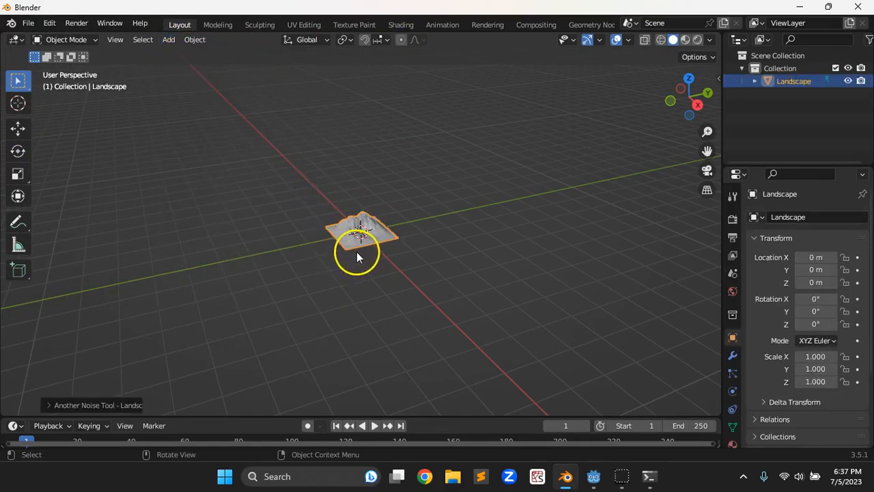
click(49, 405)
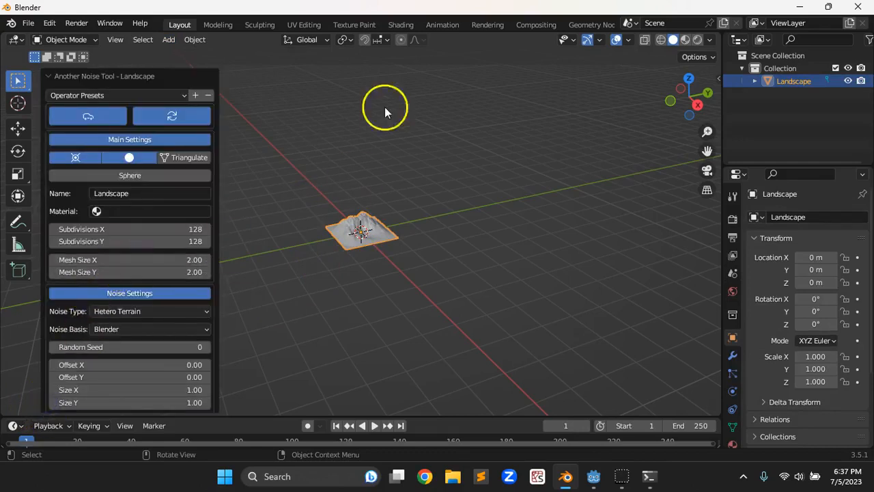
Check the logged operations in the Scripting workspace, including the delete command, and return to the Layout workspace
scroll(423, 25, down, 3)
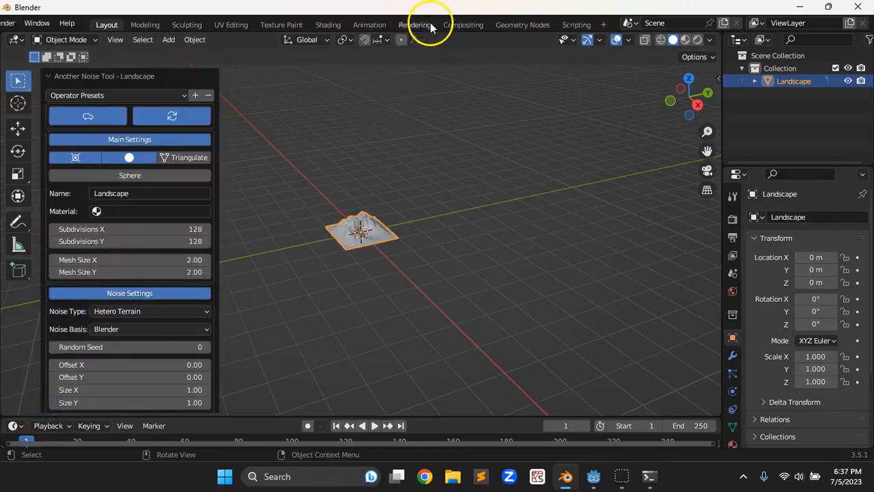
click(578, 25)
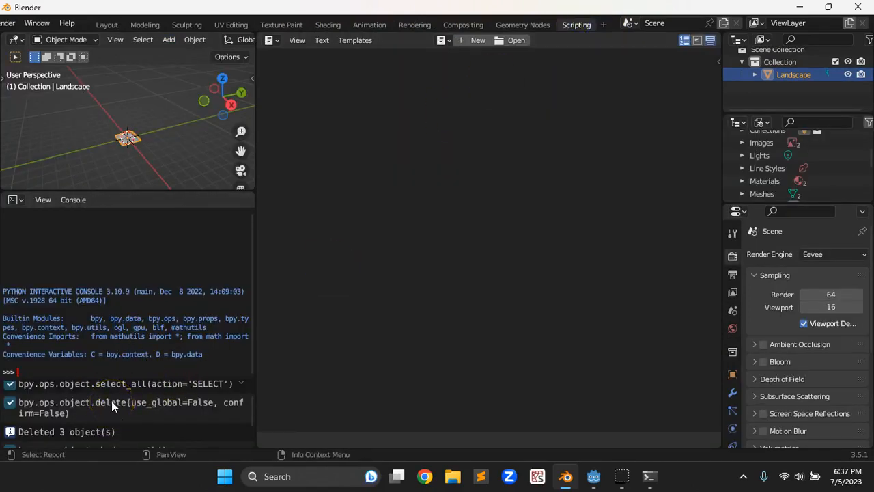
scroll(181, 29, left, 3)
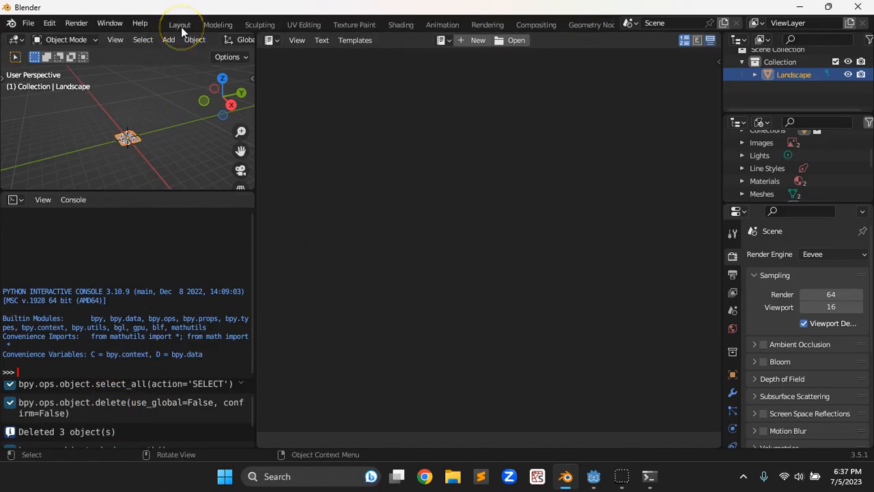
click(180, 26)
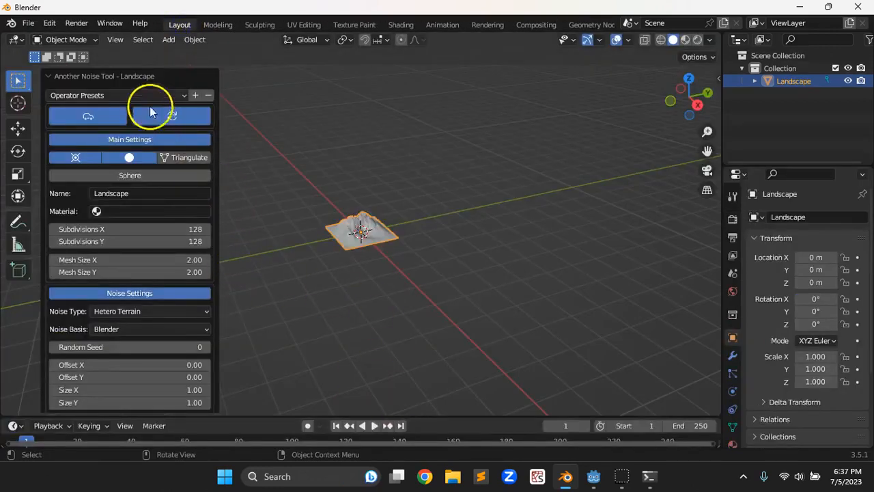
Apply the cauliflower hills operator preset to the landscape, deselect the mesh and select it again
click(180, 96)
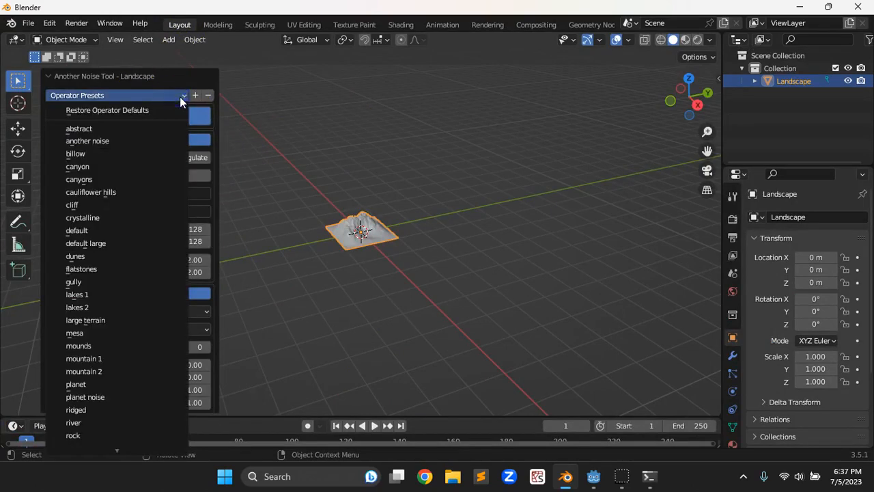
click(127, 192)
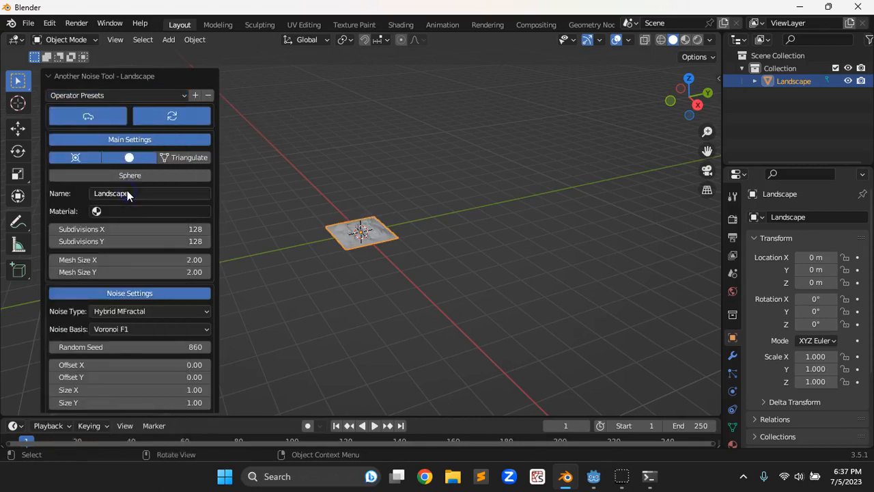
scroll(370, 253, up, 8)
mouse_move(371, 279)
middle_down()
mouse_move(400, 250)
mouse_move(344, 244)
mouse_move(361, 293)
mouse_move(376, 273)
mouse_move(369, 283)
middle_up()
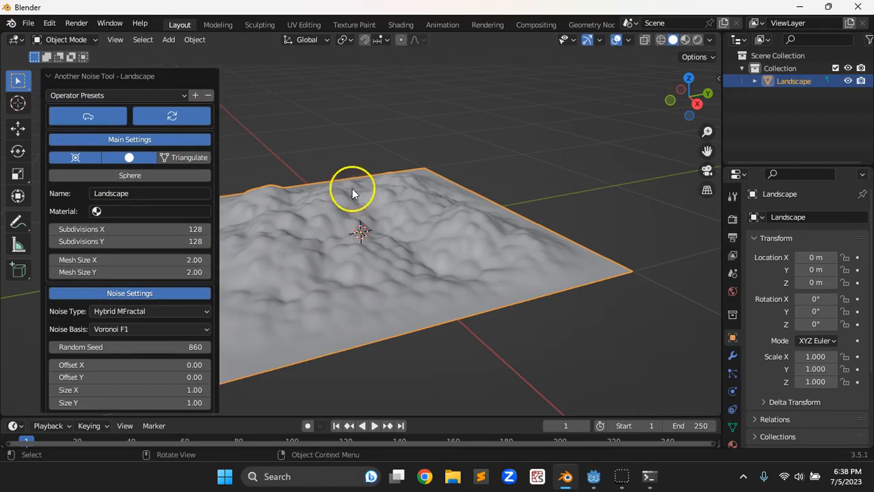
click(331, 159)
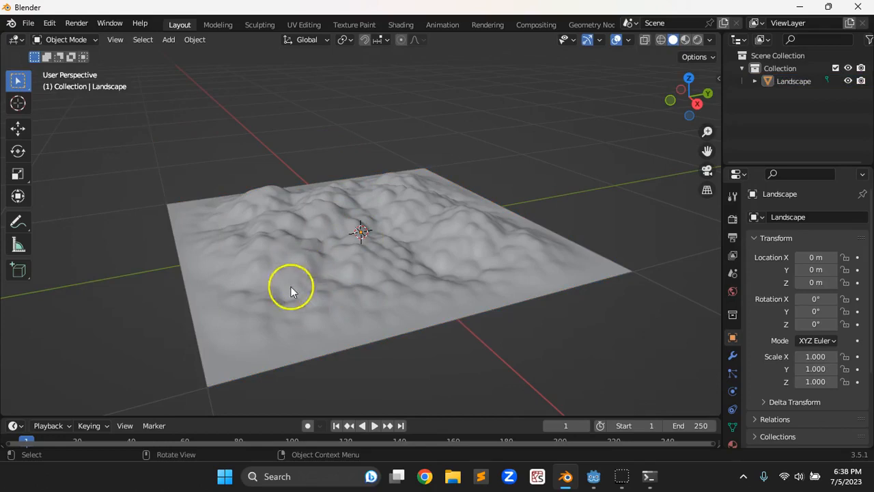
click(325, 276)
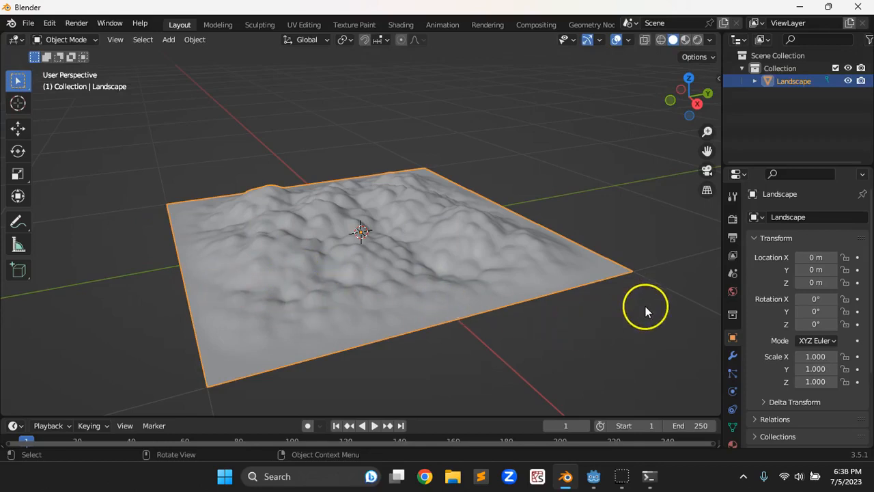
Switch the viewport to Material Preview shading and add a new material to the selected landscape
scroll(732, 310, down, 1)
scroll(410, 293, up, 2)
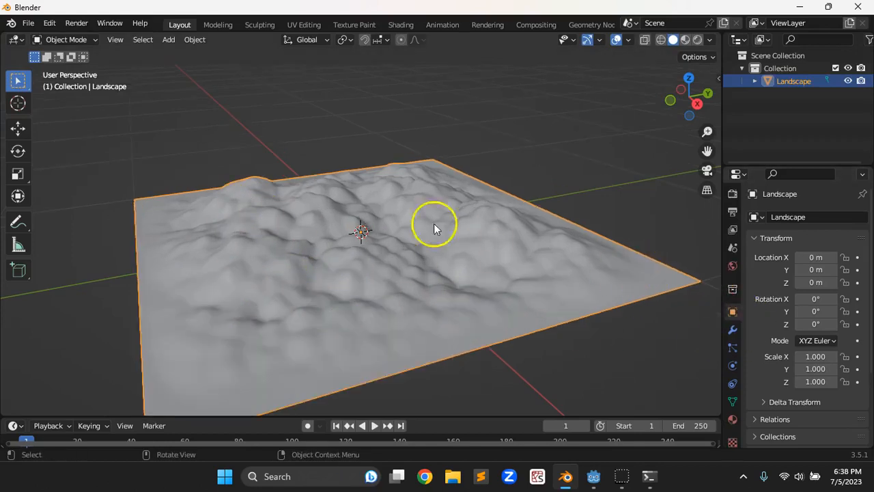
click(412, 260)
mouse_move(396, 247)
middle_down()
mouse_move(402, 237)
mouse_move(394, 243)
middle_up()
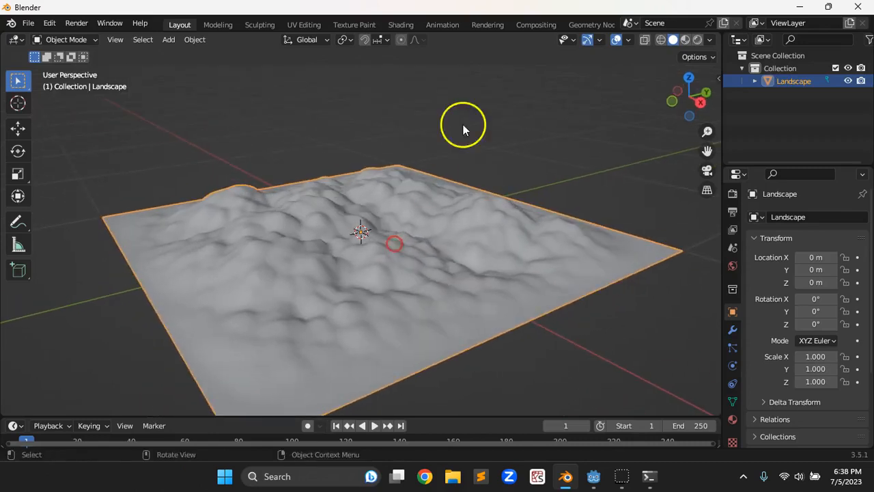
click(684, 41)
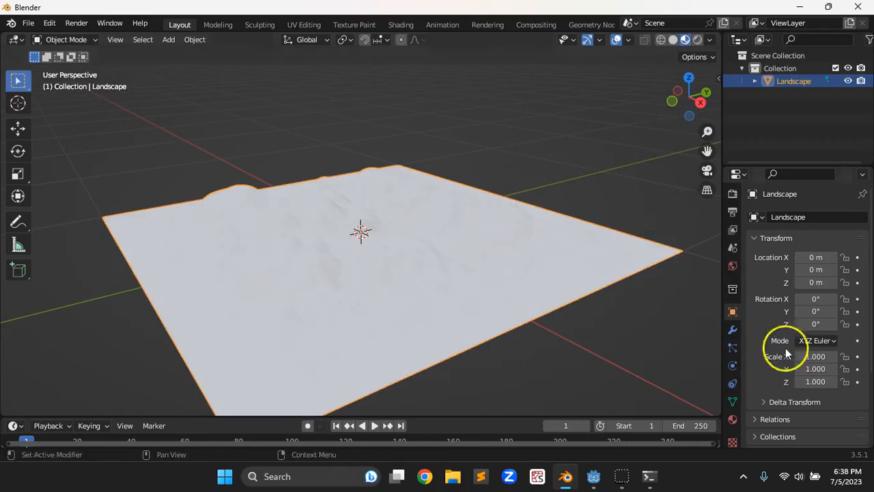
scroll(727, 360, down, 1)
click(732, 411)
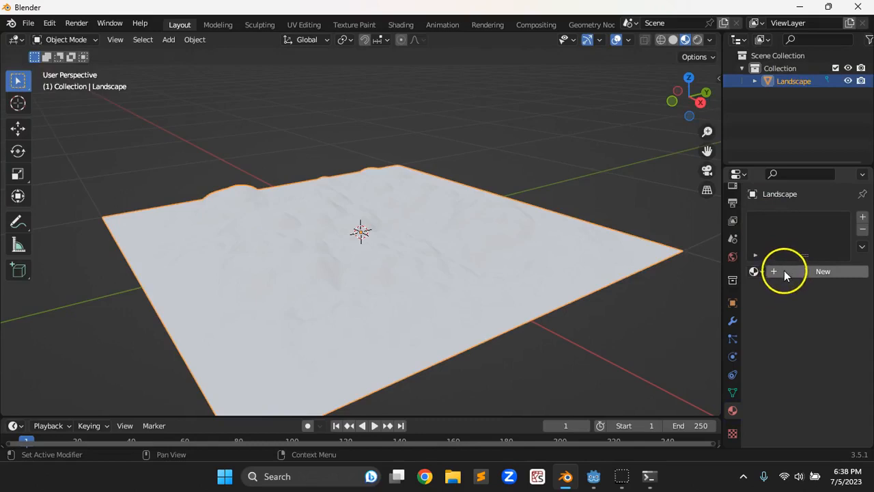
click(802, 271)
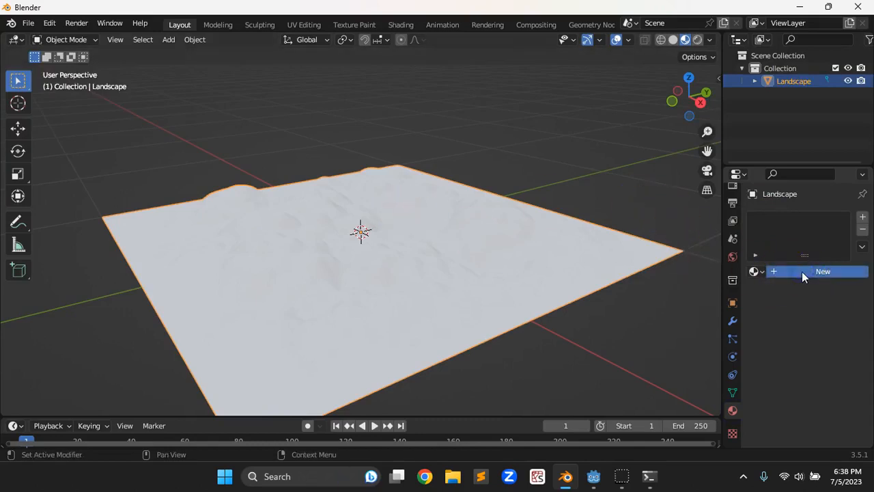
Rename the landscape's new material as grass
click(734, 413)
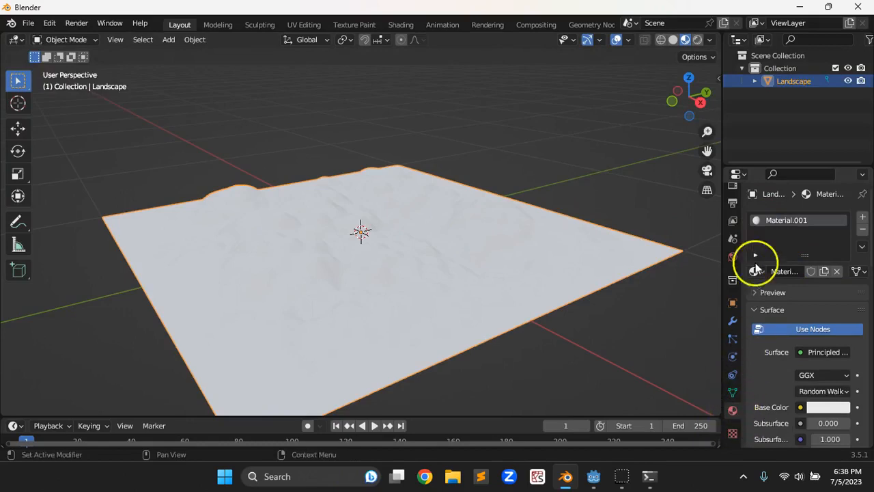
click(779, 273)
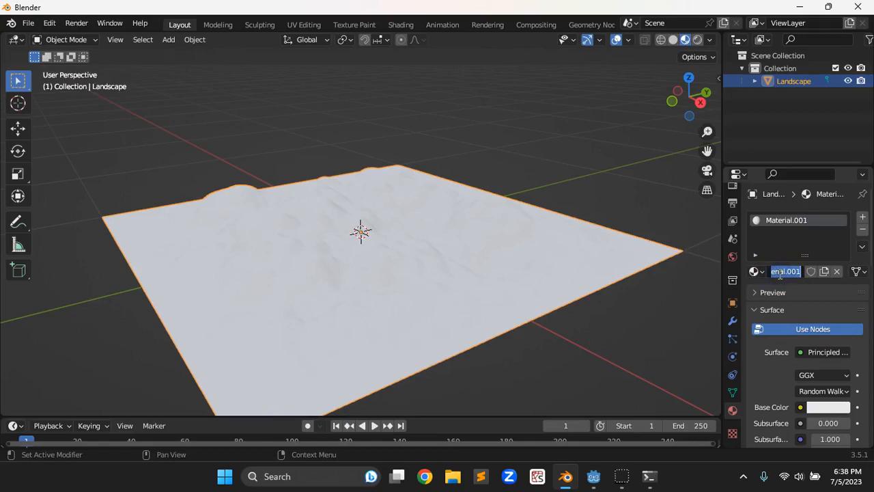
text(grass)
key(Return)
Set the grass material's base color to green with hue 0.324, saturation 0.942 and value about 0.467
click(827, 407)
click(750, 257)
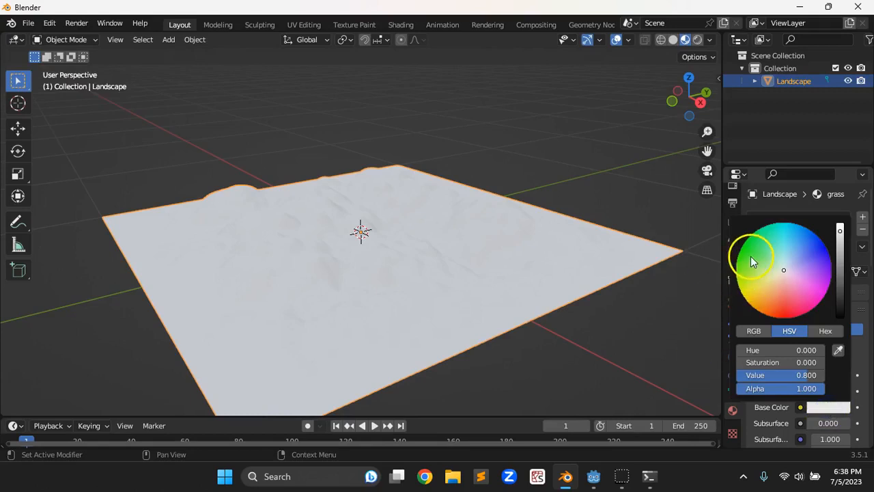
click(841, 244)
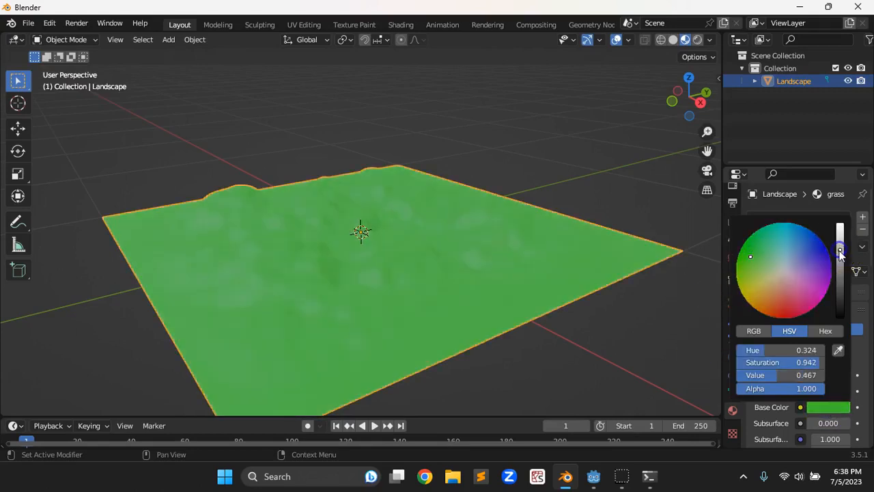
middle_drag(463, 259, 470, 277)
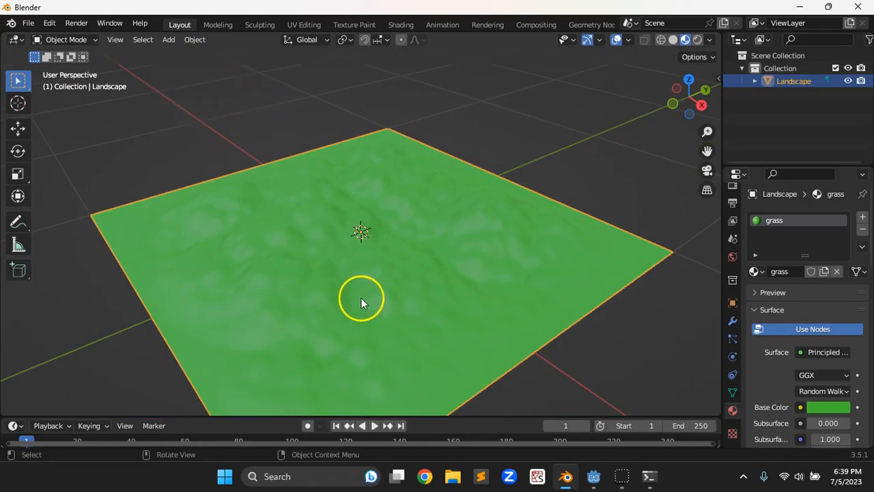
Apply Shade Flat to the green landscape mesh to give it faceted shading
mouse_move(388, 300)
middle_down()
mouse_move(362, 270)
mouse_move(301, 251)
mouse_move(251, 272)
mouse_move(255, 285)
mouse_move(255, 273)
mouse_move(334, 318)
mouse_move(379, 303)
mouse_move(379, 294)
middle_up()
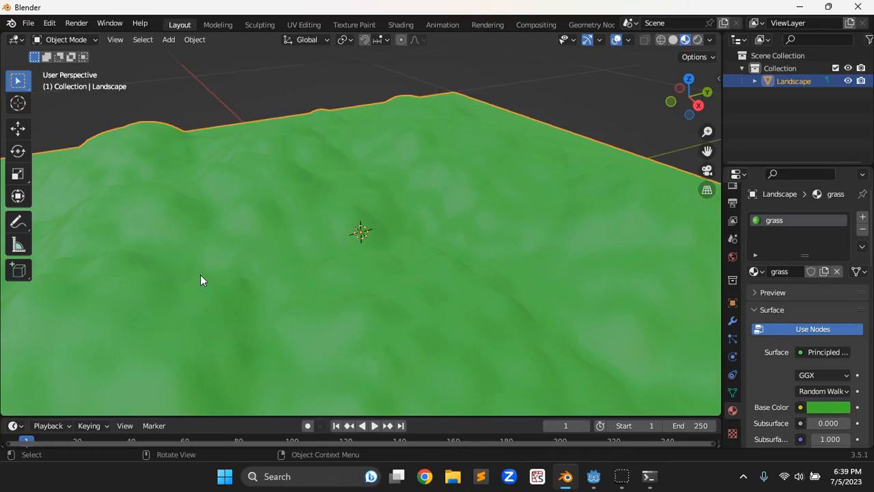
click(191, 40)
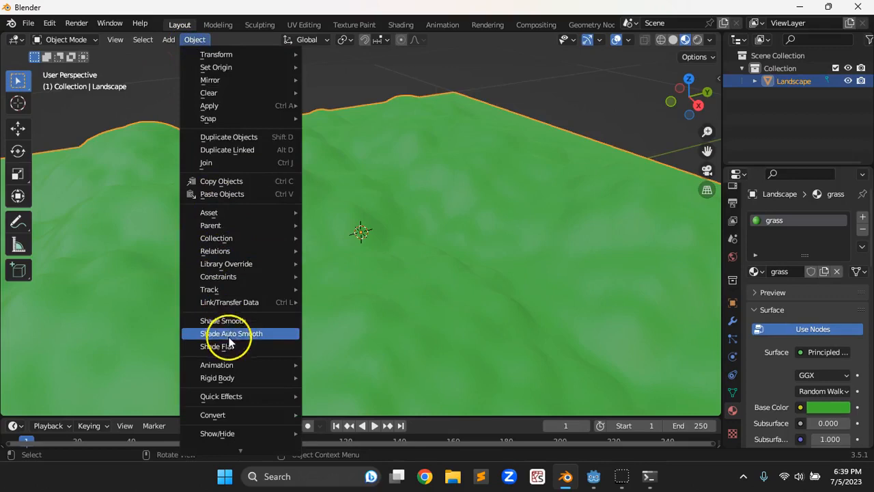
mouse_move(209, 106)
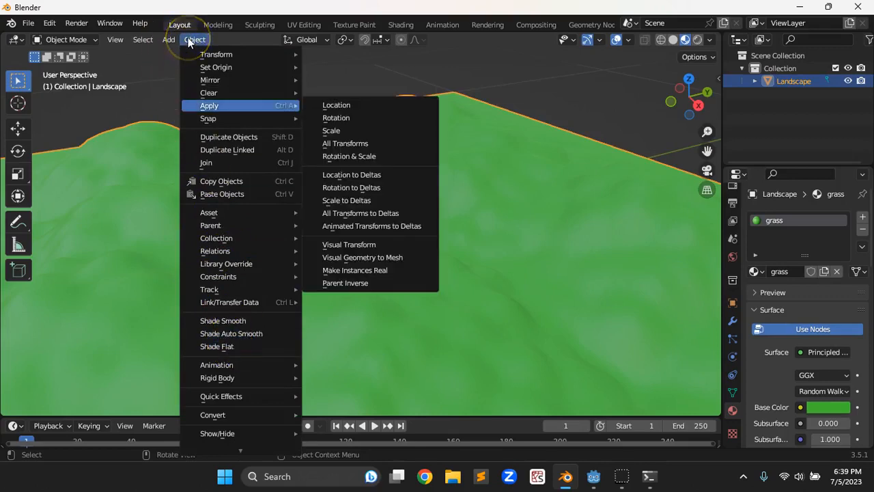
mouse_move(252, 414)
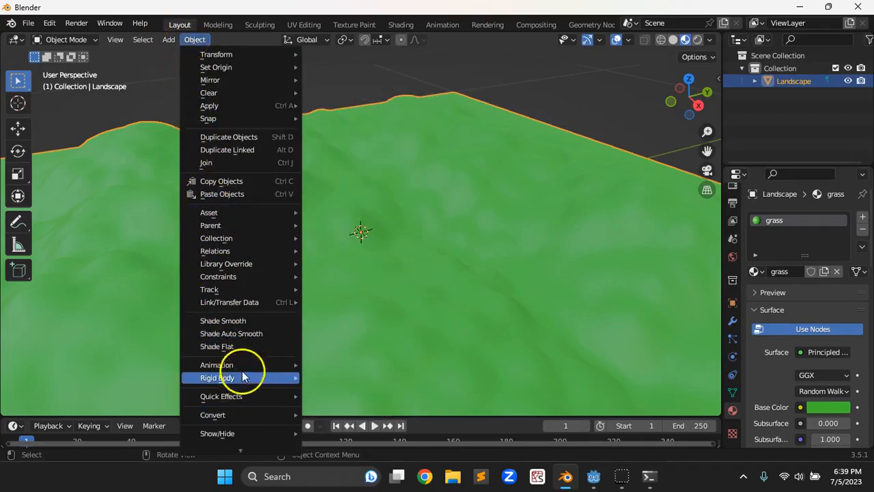
click(230, 346)
mouse_move(354, 293)
middle_down()
mouse_move(302, 261)
mouse_move(261, 257)
mouse_move(357, 280)
middle_up()
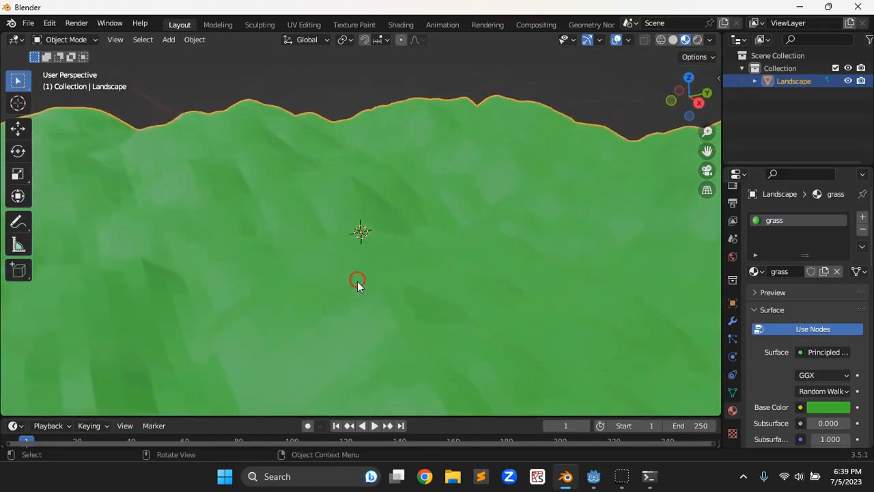
scroll(357, 282, down, 5)
middle_drag(384, 316, 351, 308)
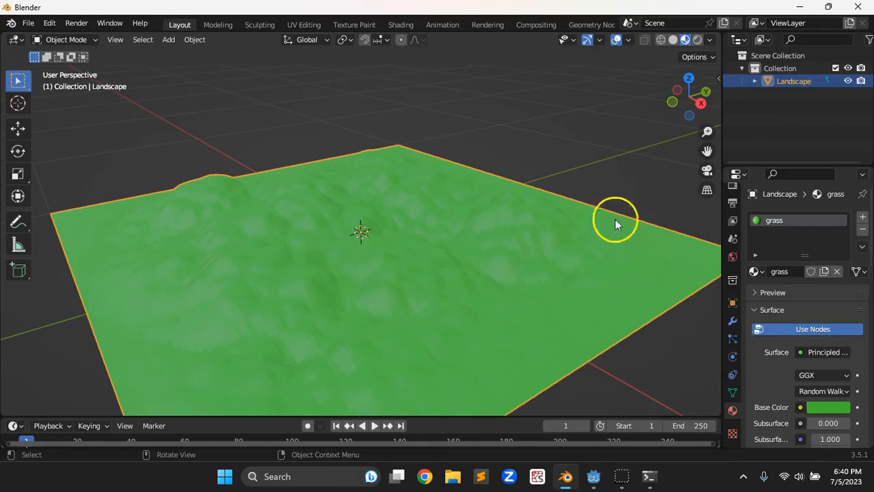
Rename the Landscape object as hills and keep it selected
double_click(796, 81)
text(Hills)
key(Return)
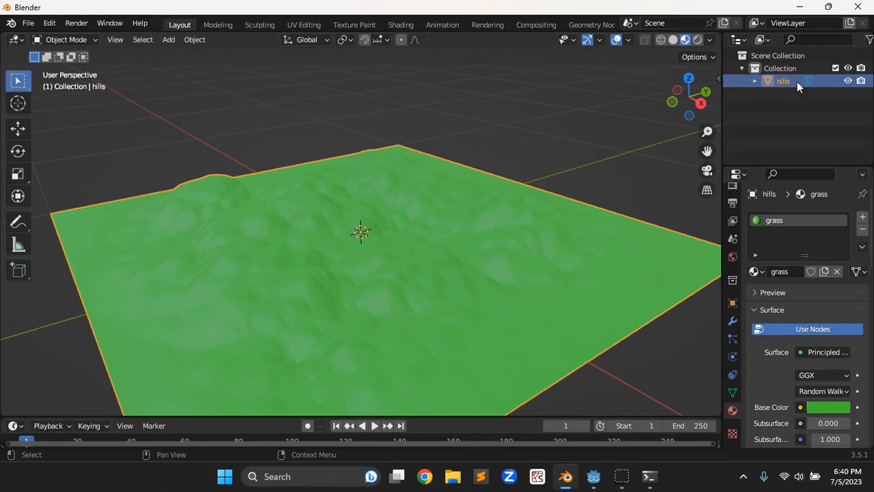
click(778, 79)
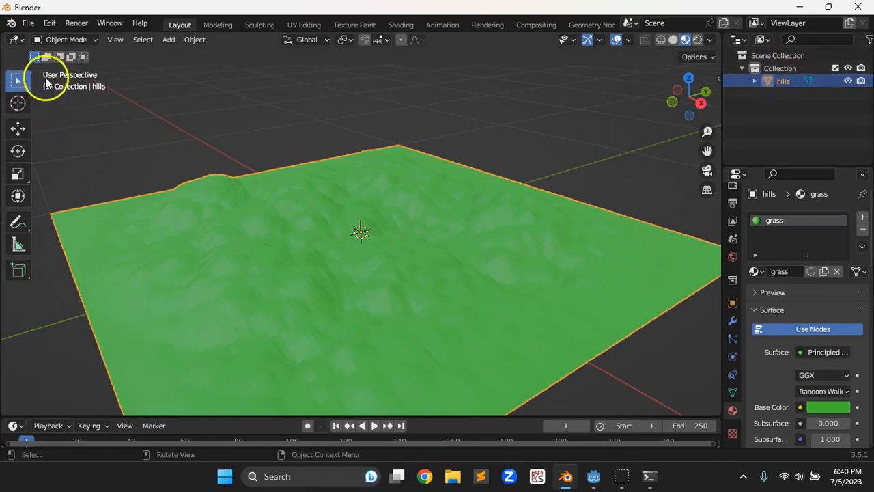
Save the Blender file as hills.blend in the three-start project folder under Documents
key(ctrl+s)
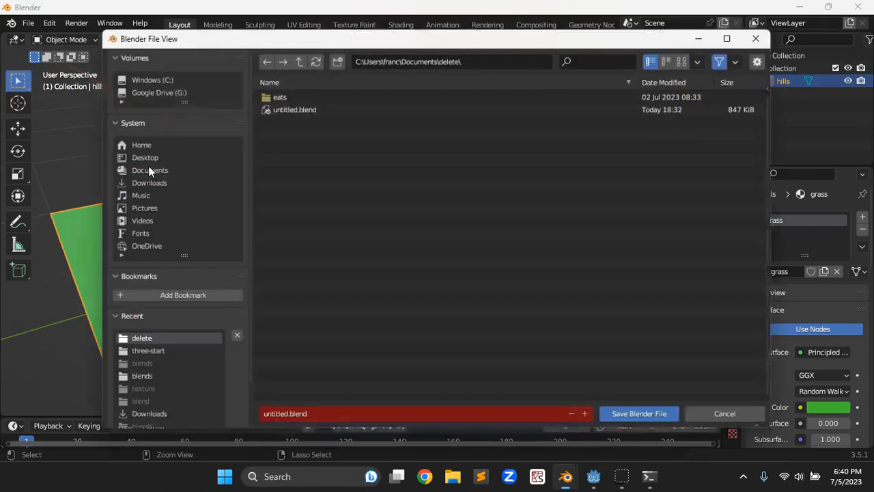
click(299, 59)
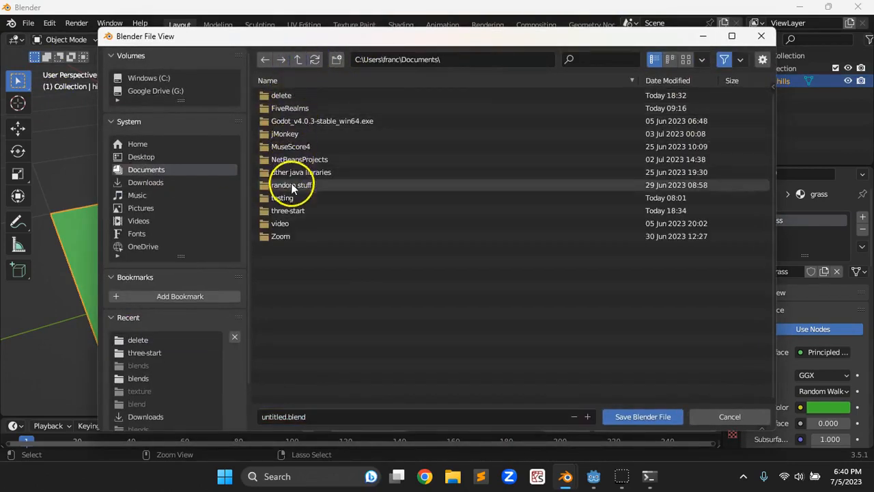
click(291, 212)
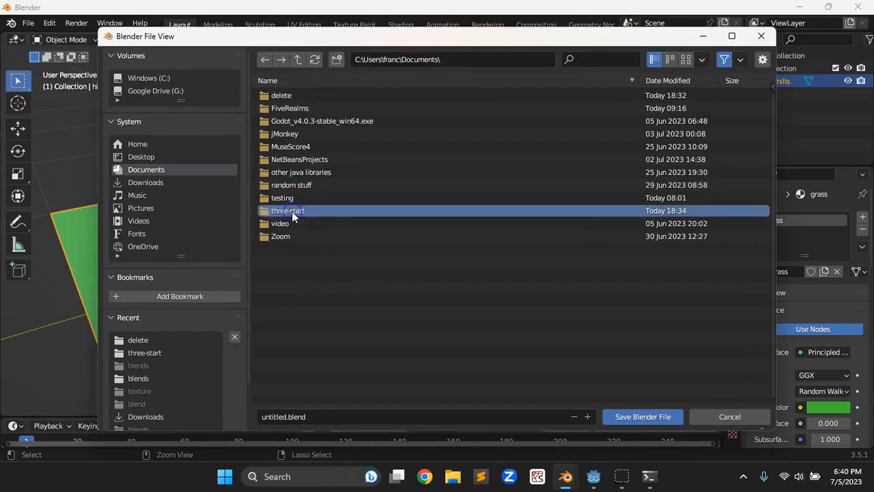
double_click(282, 212)
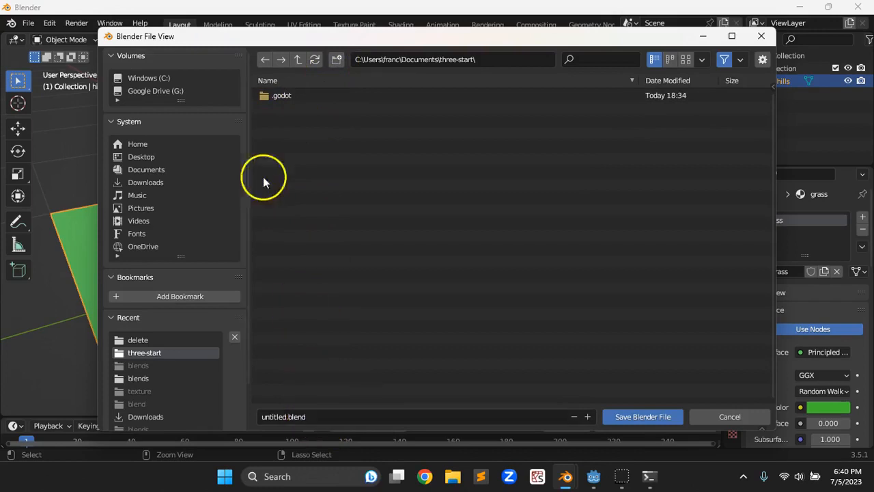
click(309, 416)
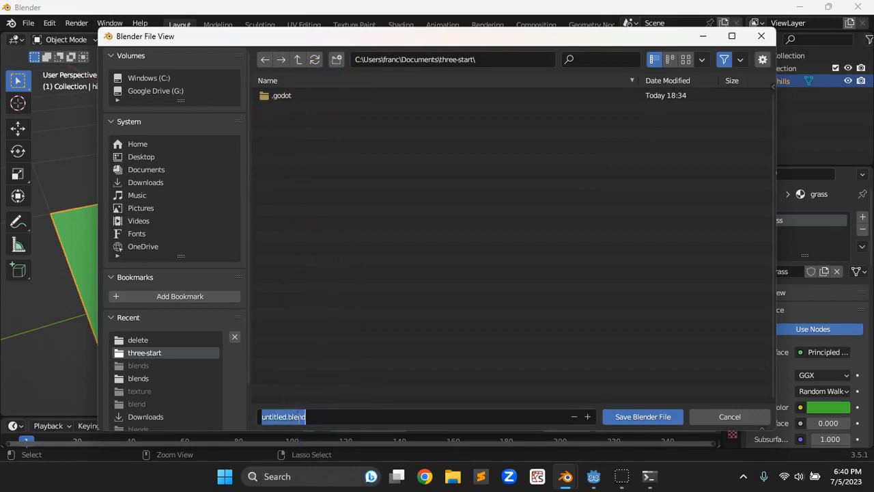
text(hills)
key(Return)
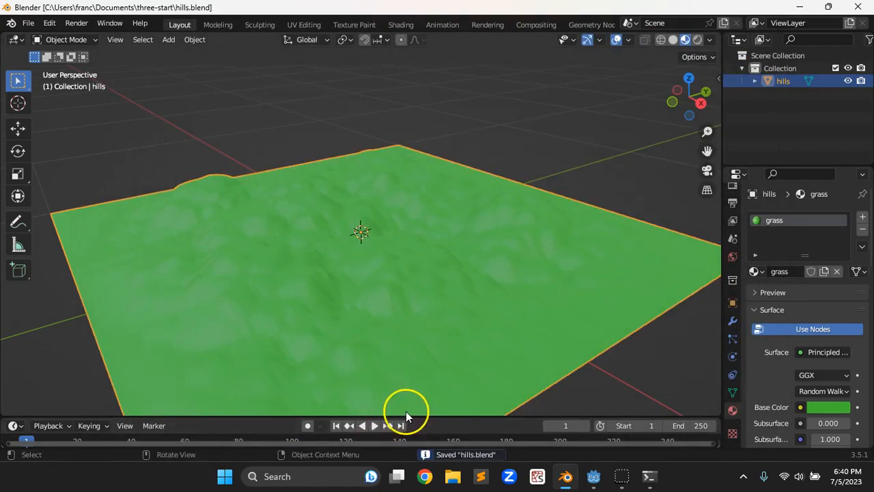
Switch to Godot and create a 3D scene root node in the three-start project
click(593, 475)
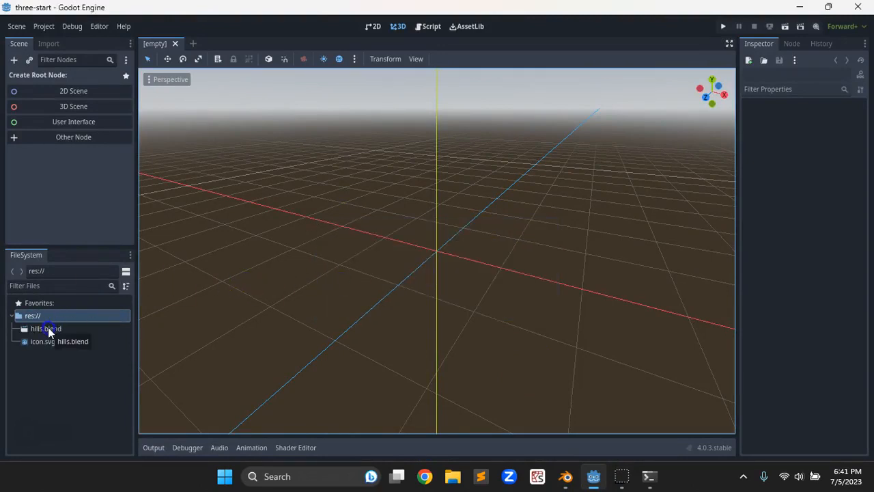
click(27, 108)
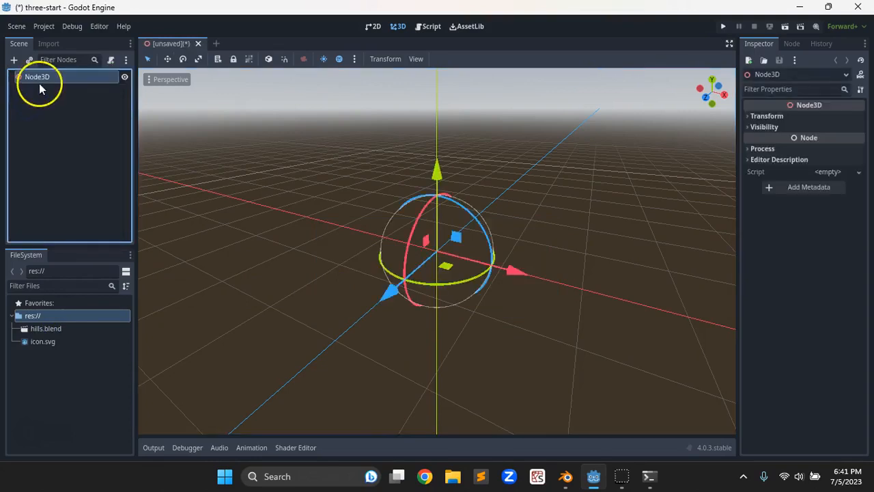
Rename the scene's root Node3D as landscape
double_click(38, 75)
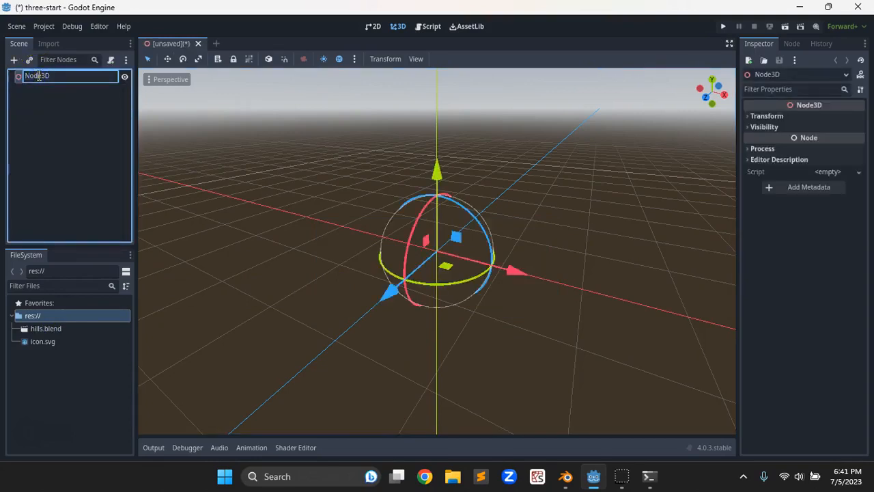
text(landscape)
key(Return)
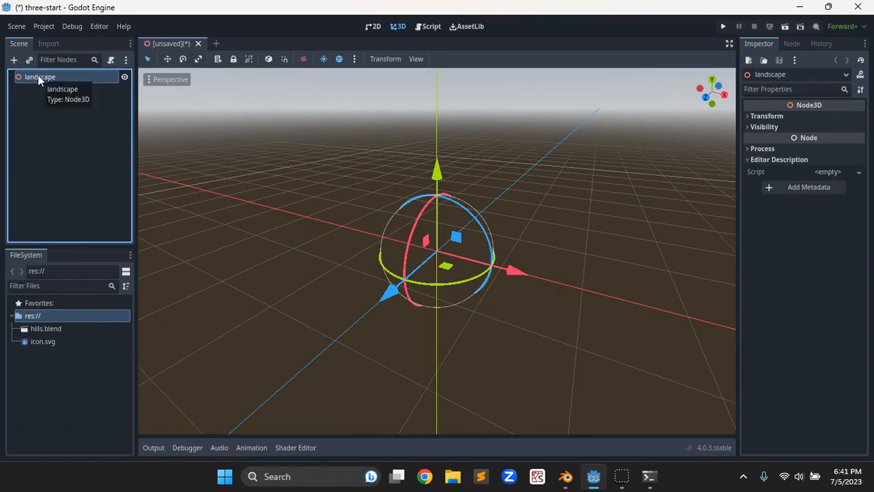
Instance hills.blend as a child of the landscape root node and inspect the terrain in the viewport
drag(38, 325, 42, 75)
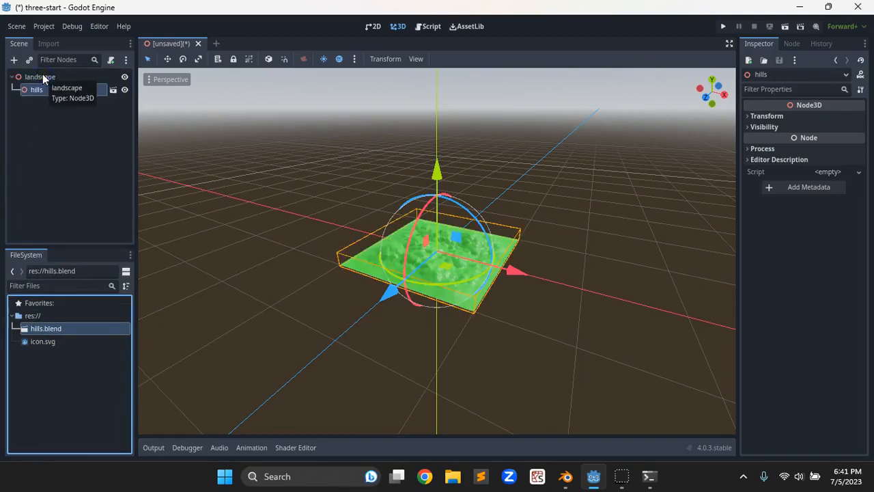
scroll(437, 292, up, 8)
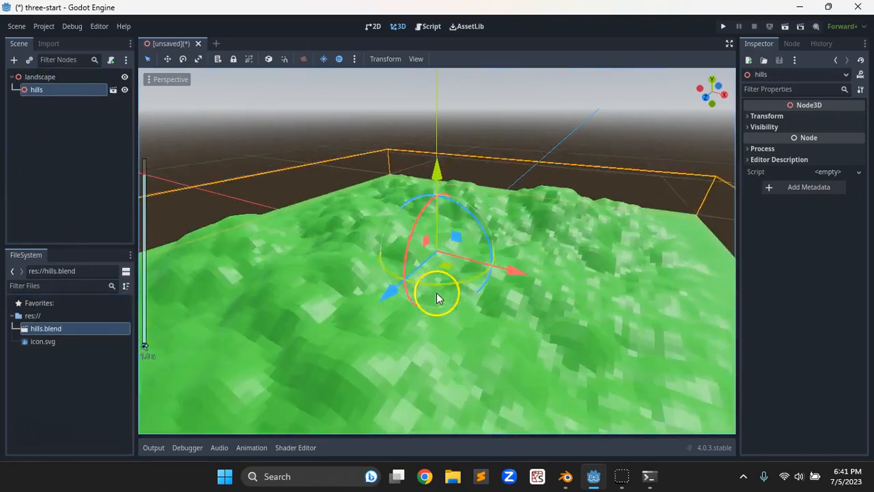
middle_drag(455, 295, 398, 261)
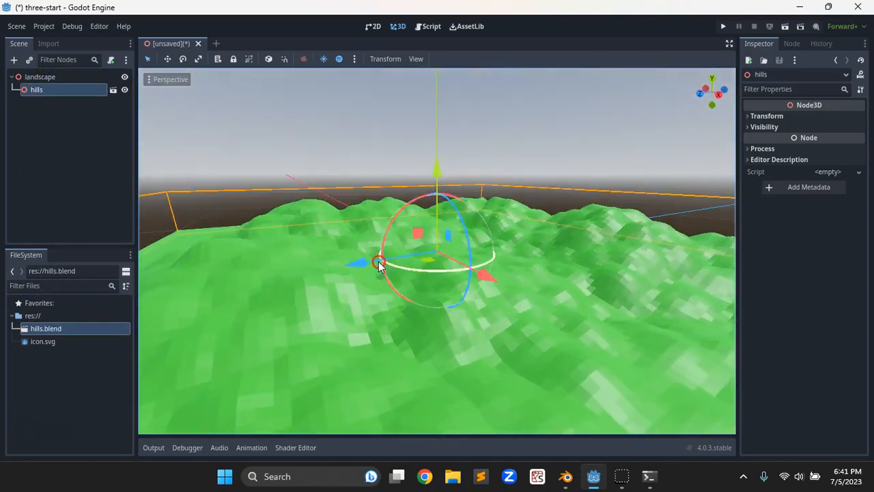
middle_drag(520, 346, 553, 311)
scroll(499, 329, down, 3)
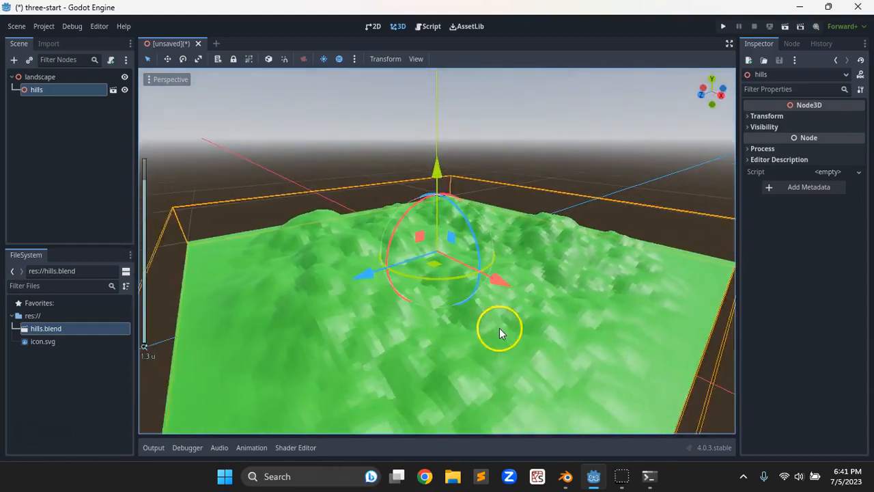
middle_drag(400, 332, 419, 343)
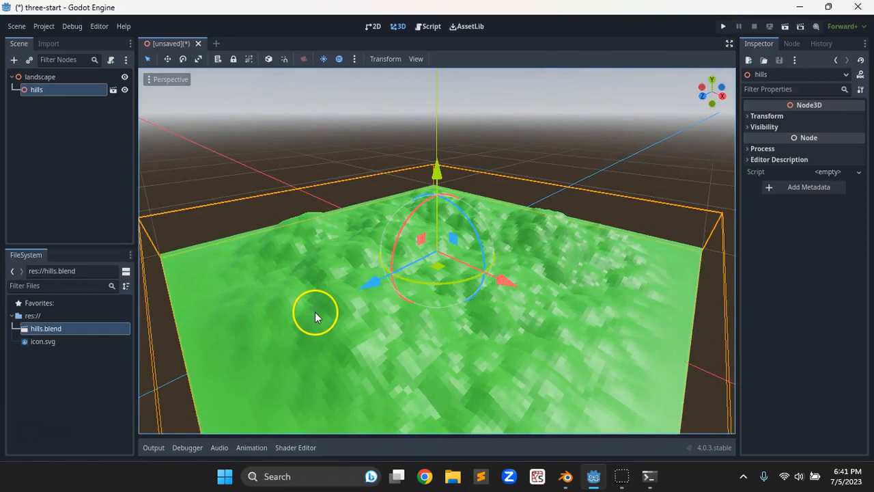
scroll(393, 300, down, 2)
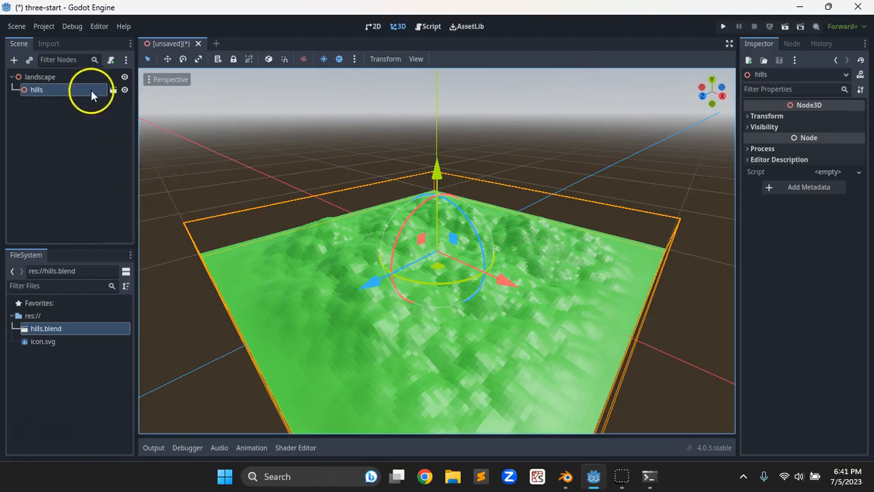
Enable Editable Children on the hills instance to expose its mesh node in the scene tree
click(56, 92)
right_click(56, 93)
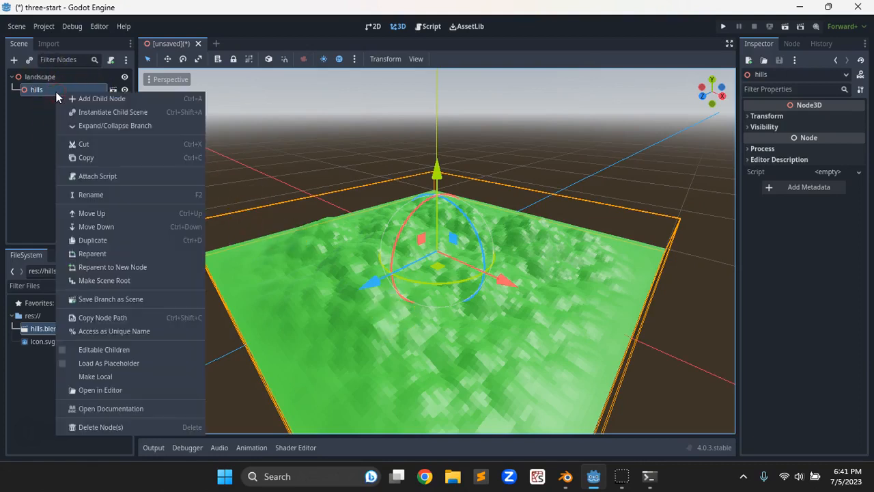
click(103, 349)
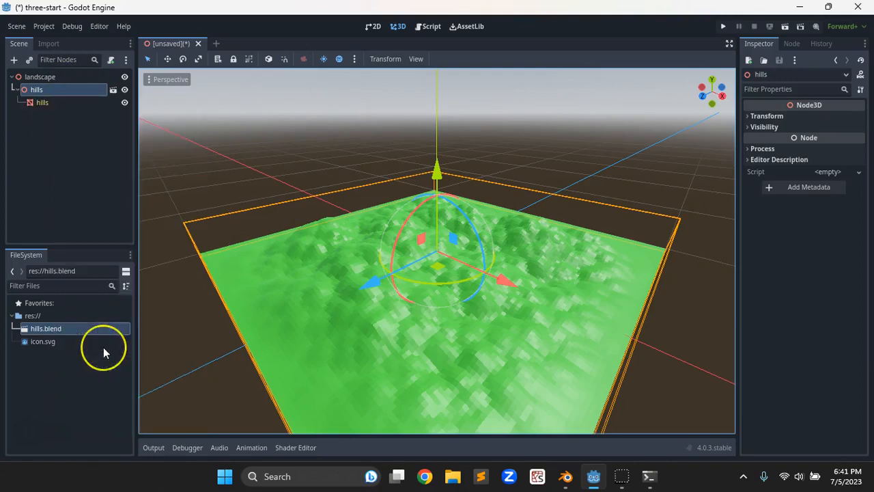
right_click(45, 92)
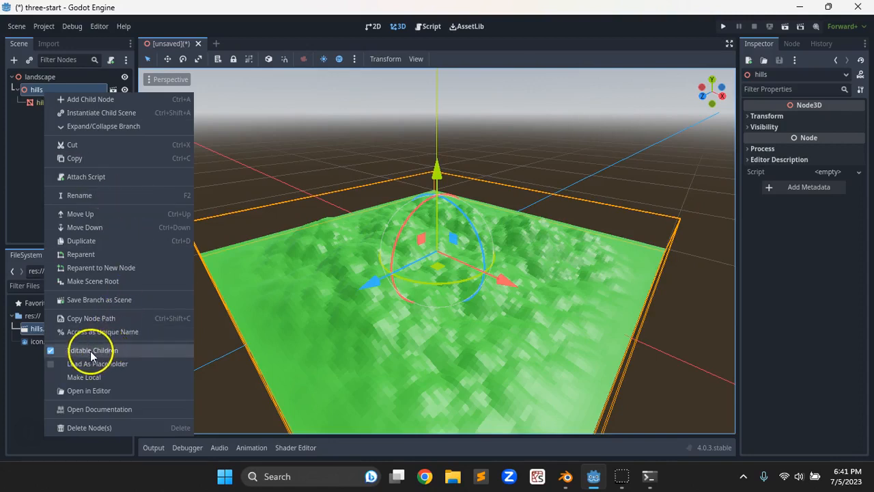
click(23, 122)
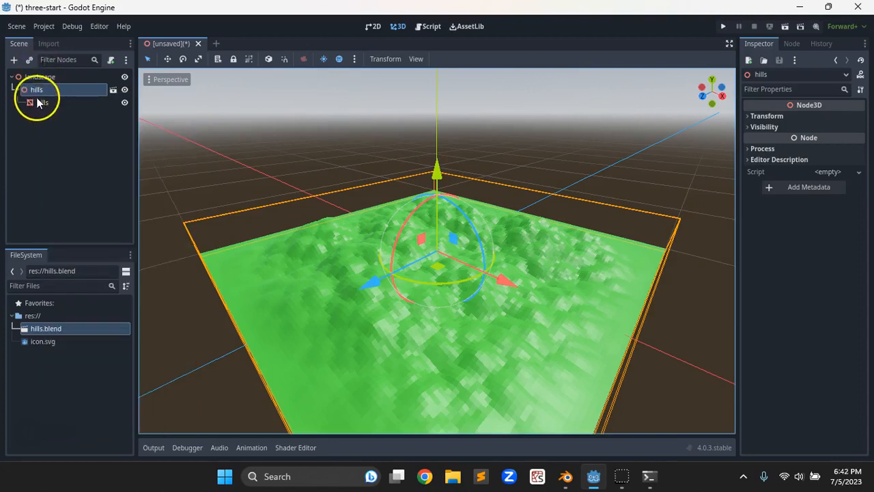
Create a trimesh static body with a collision shape for the inner hills mesh and inspect its collision wireframe
click(38, 102)
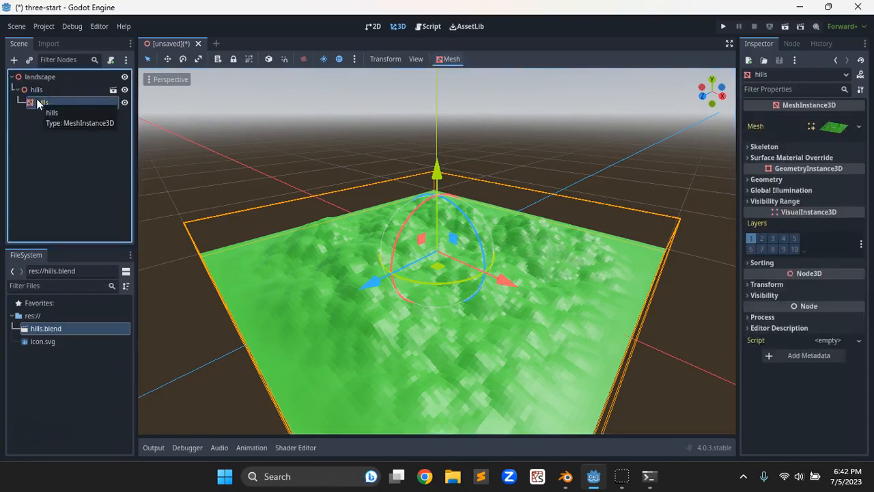
click(445, 59)
click(449, 73)
scroll(484, 341, up, 5)
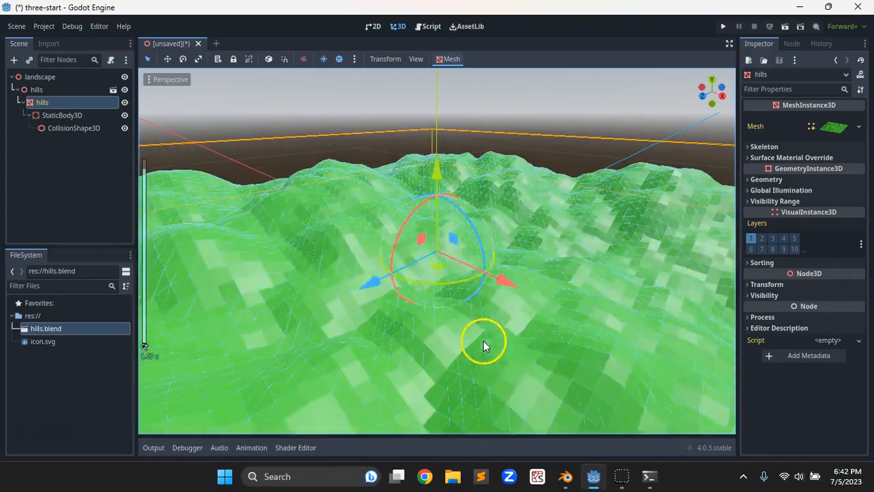
mouse_move(533, 359)
middle_down()
mouse_move(497, 335)
mouse_move(431, 313)
mouse_move(444, 307)
mouse_move(490, 354)
mouse_move(519, 359)
middle_up()
scroll(513, 348, down, 3)
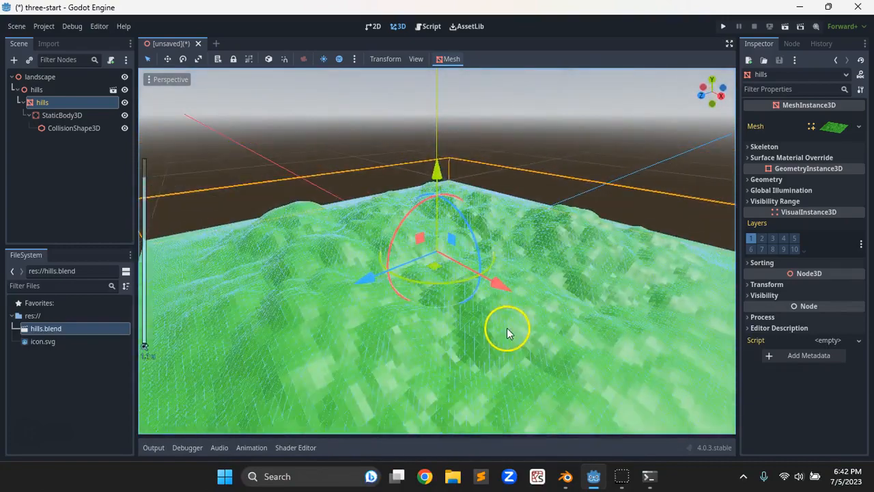
scroll(507, 327, down, 4)
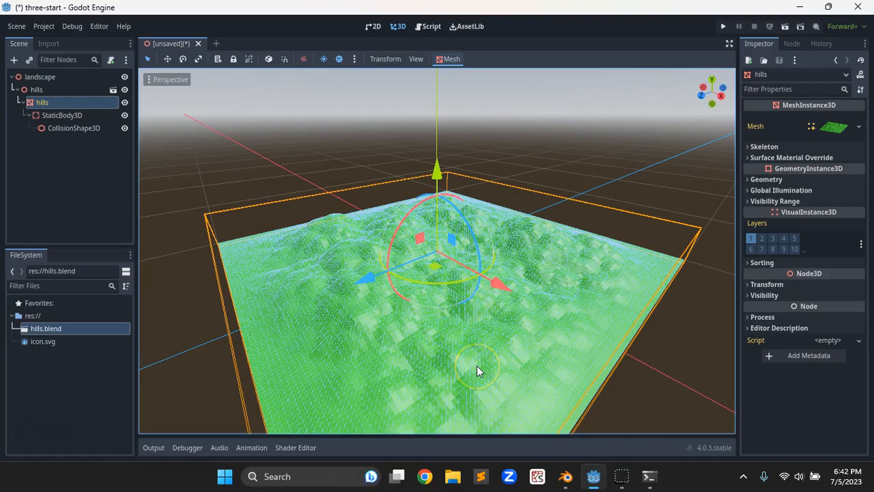
middle_drag(384, 337, 379, 350)
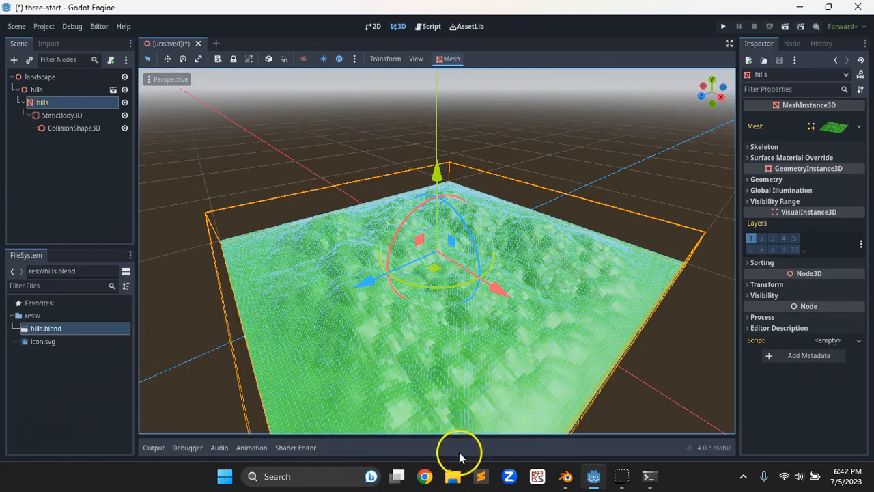
Switch to Blender and start a new General file
click(565, 476)
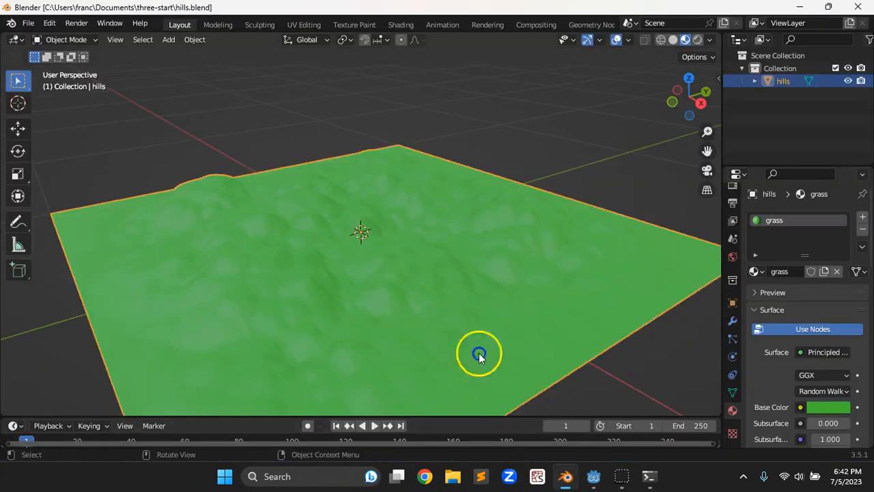
click(28, 22)
mouse_move(43, 41)
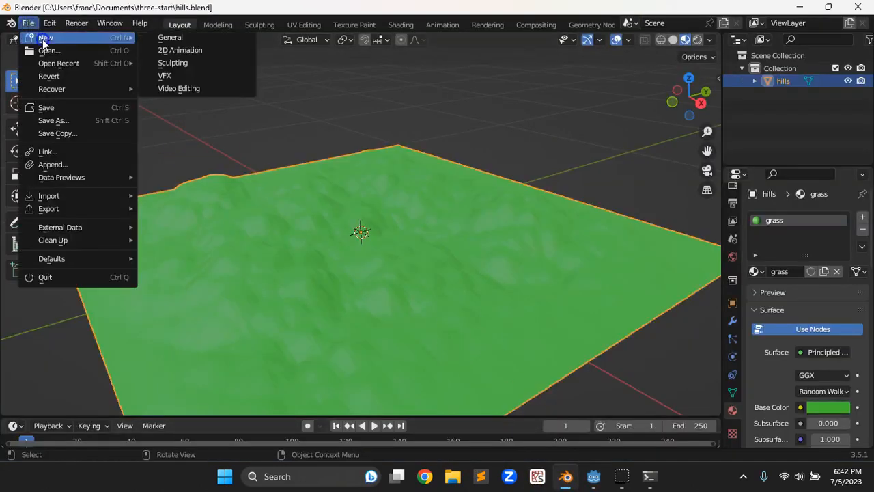
click(185, 38)
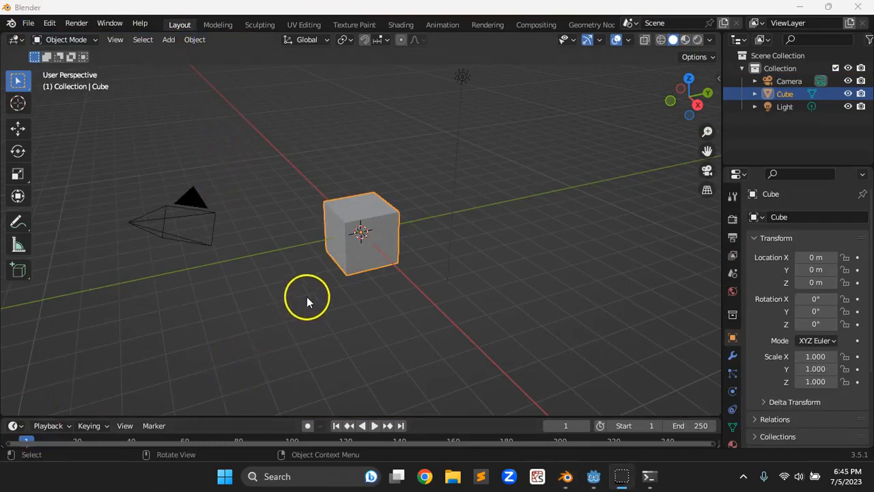
Delete the default camera, cube and light to empty the scene
key(alt+a)
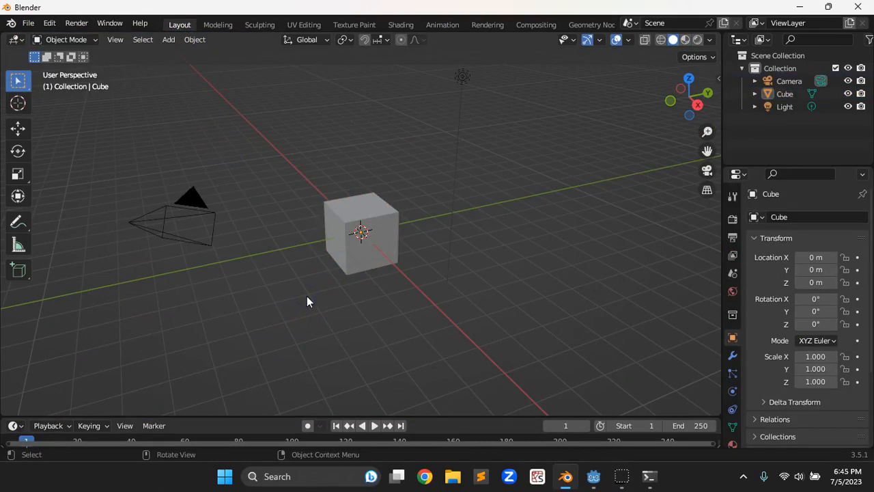
key(a)
key(Delete)
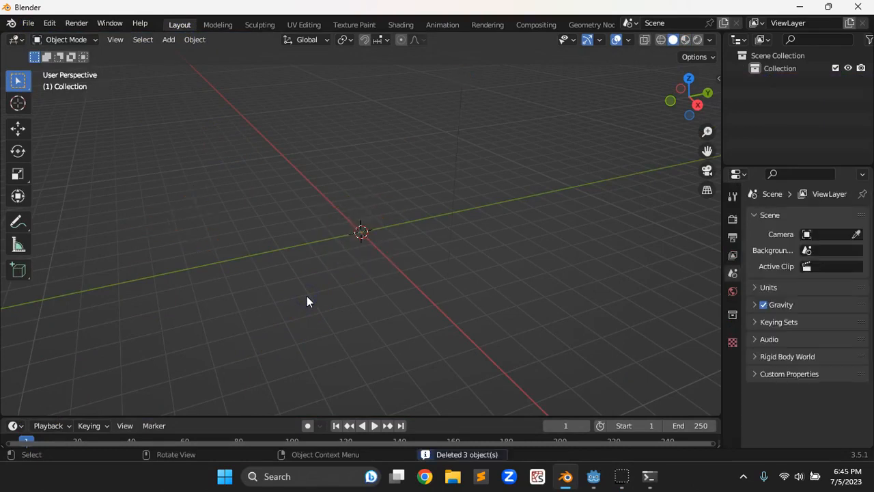
drag(218, 139, 450, 331)
Add a Sapling Tree Gen curve at the origin and expand its Add Tree settings
click(164, 41)
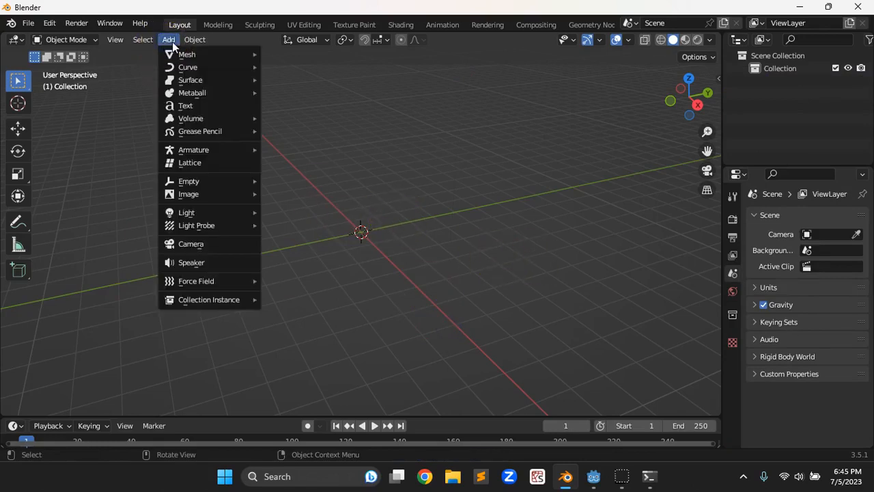
mouse_move(181, 71)
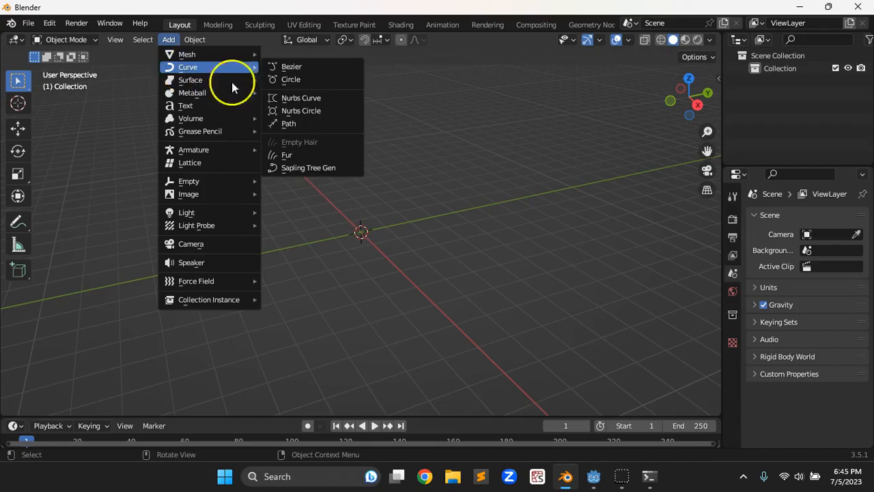
click(305, 172)
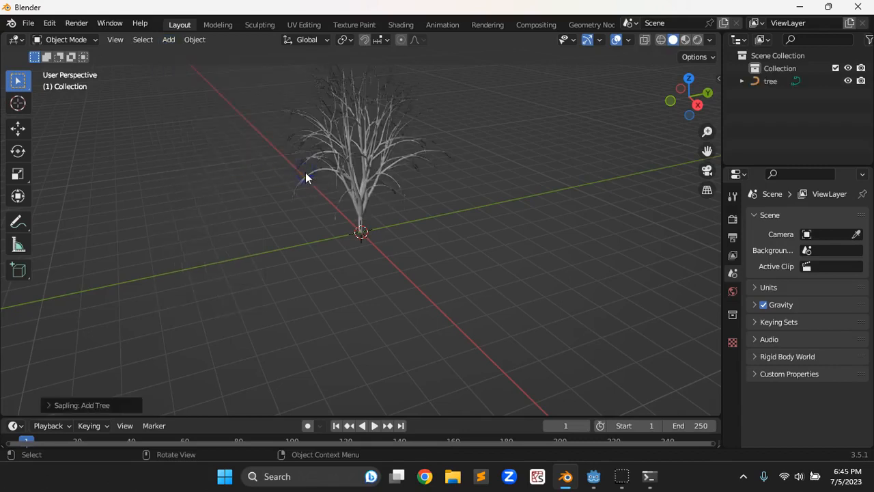
click(49, 405)
Set the tree's Branch Distribution to 0.99 and its Branch Rings to 6 in the Geometry settings
scroll(112, 332, down, 2)
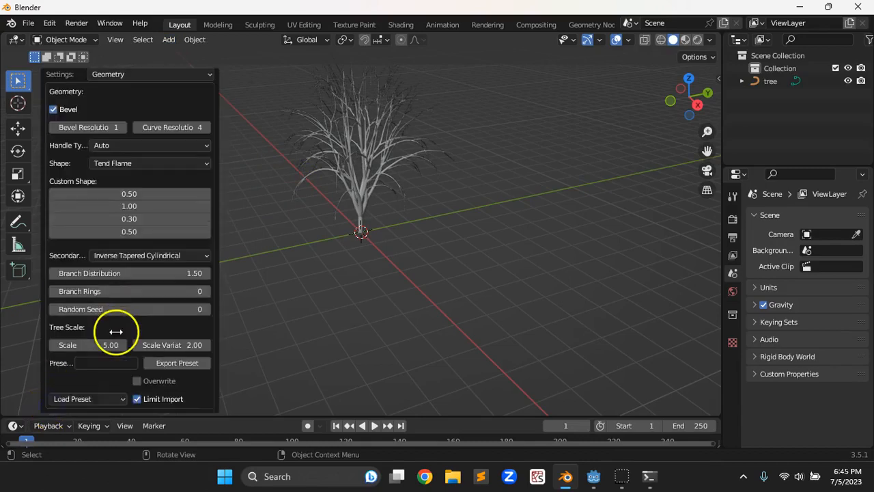
scroll(117, 333, up, 1)
scroll(117, 334, down, 1)
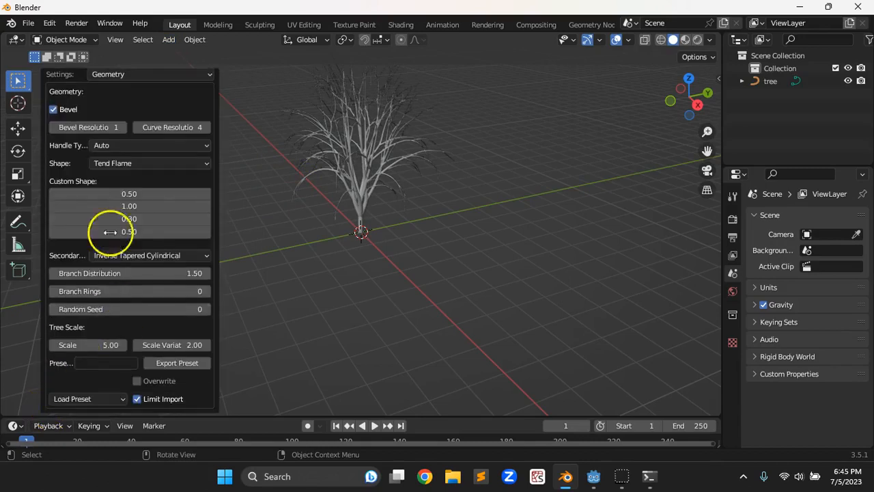
scroll(126, 249, up, 1)
scroll(132, 179, down, 1)
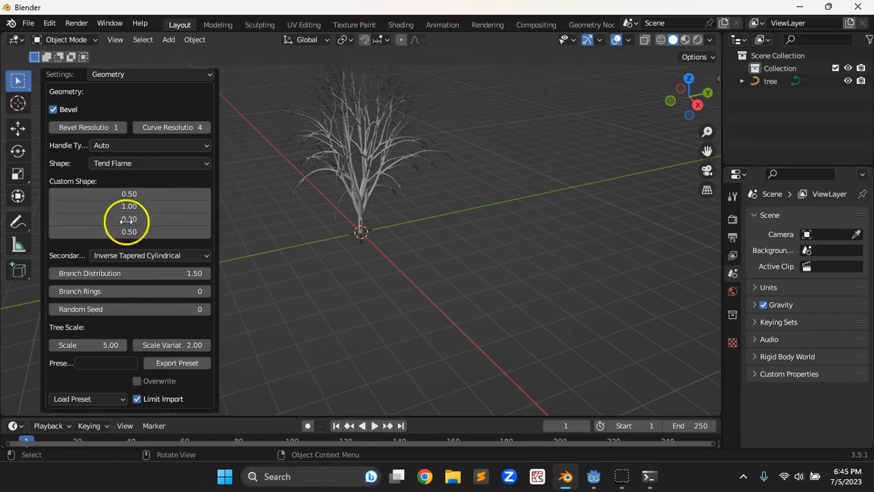
scroll(153, 125, up, 1)
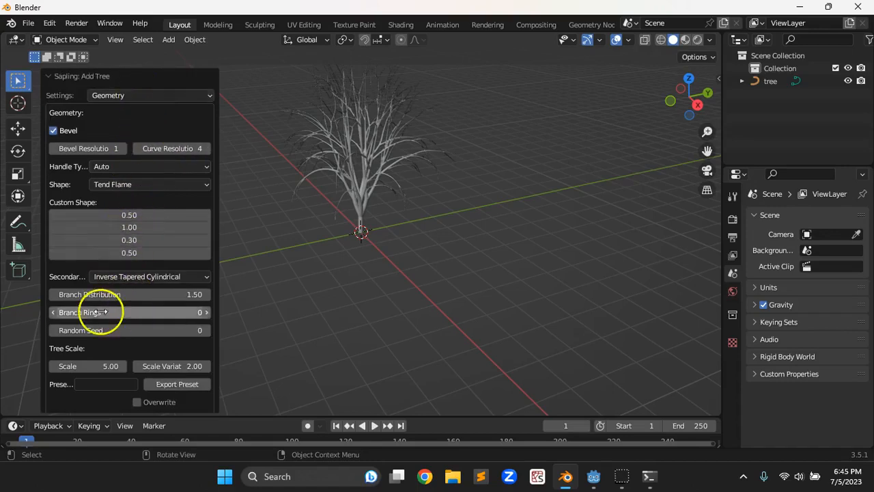
drag(88, 294, 80, 312)
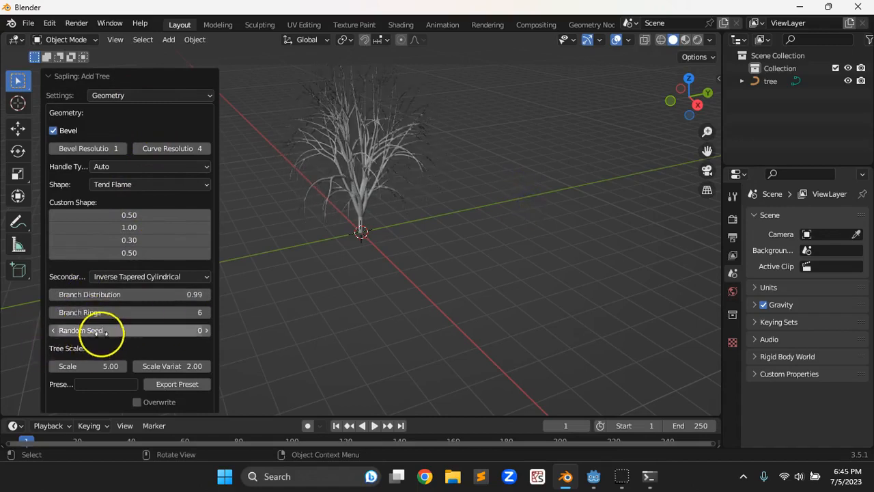
Load the small_maple preset for the sapling tree
scroll(102, 357, down, 2)
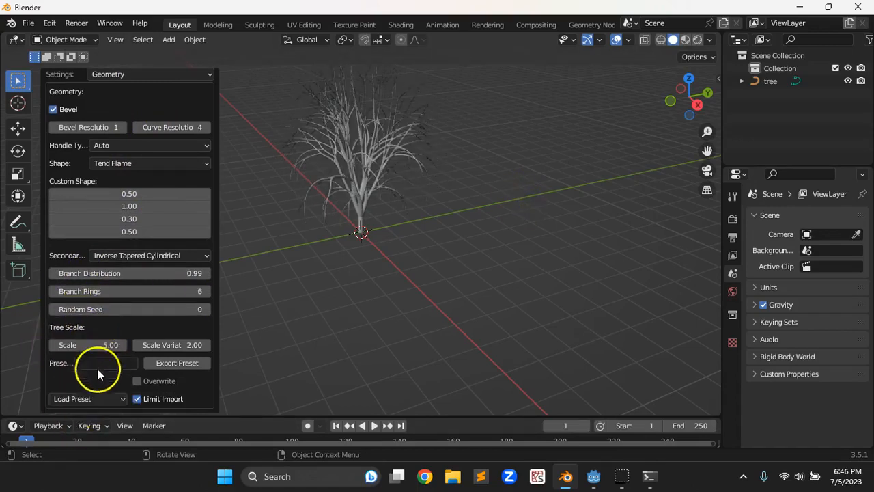
click(117, 400)
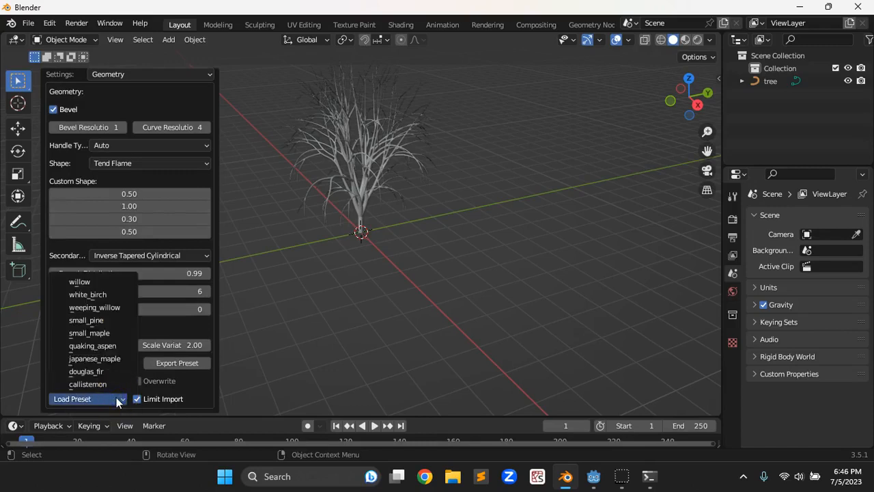
click(106, 336)
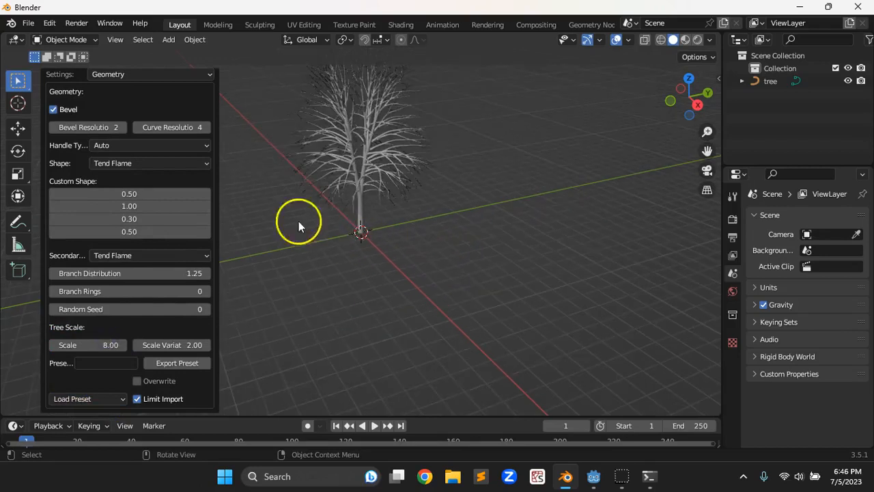
Turn on Show Leaves for the sapling tree in its Leaves settings
scroll(155, 121, up, 1)
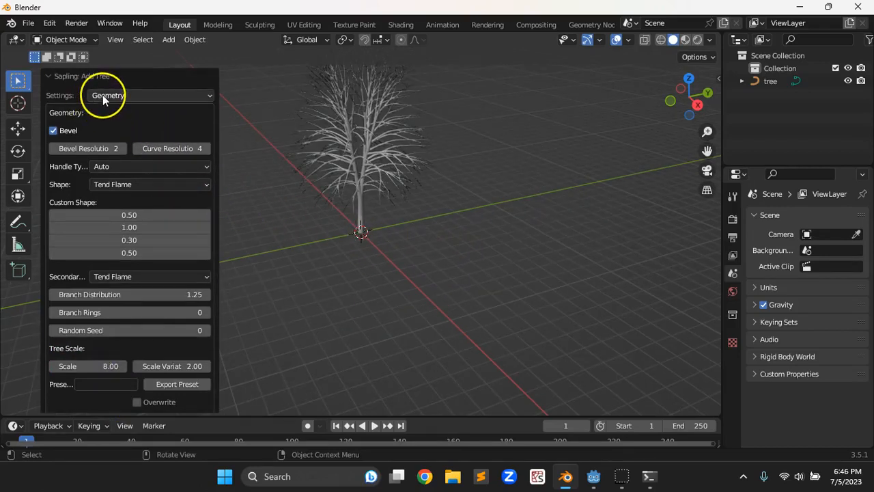
click(150, 95)
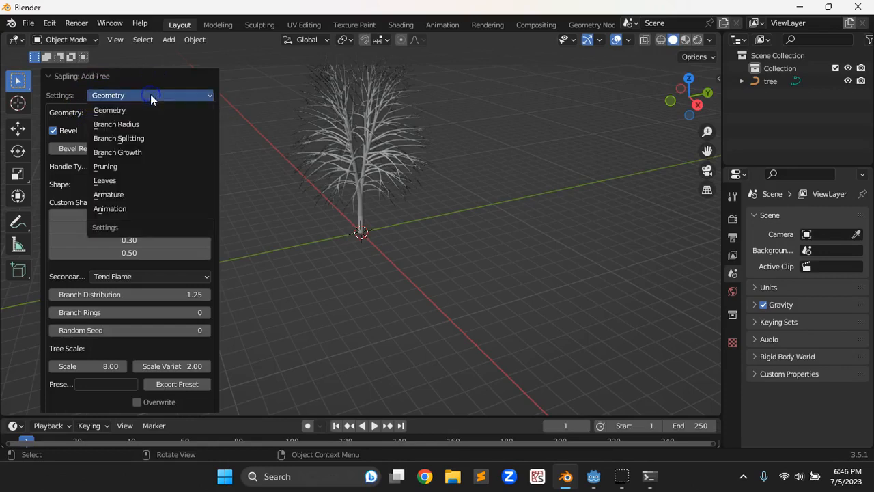
click(131, 180)
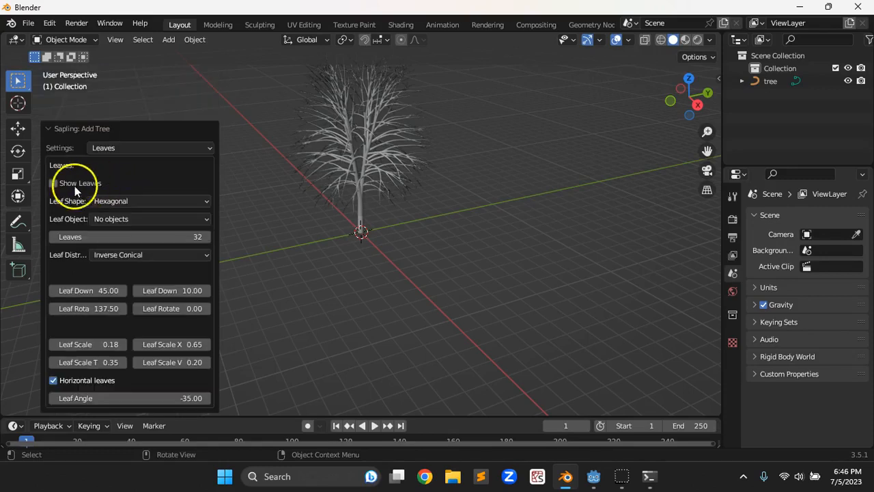
click(54, 184)
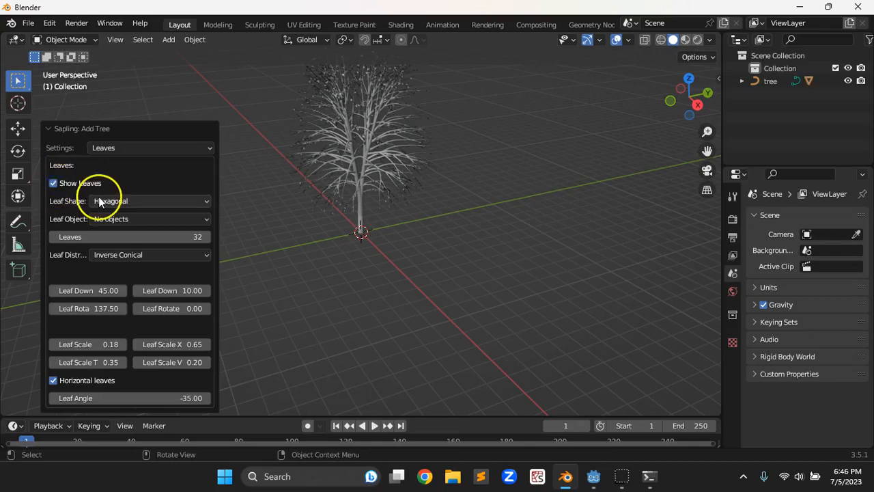
Raise the sapling tree's Leaves count to 130 and its Leaf Scale to 0.48
scroll(349, 239, up, 3)
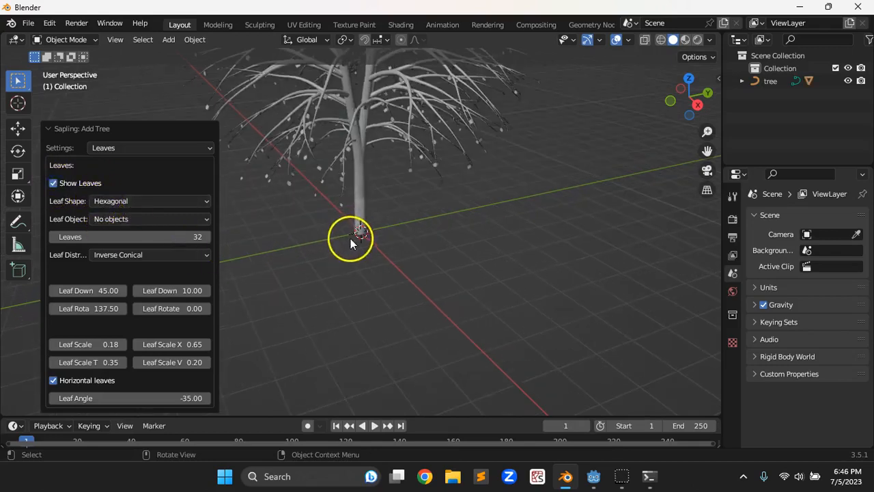
shift+middle_drag(448, 179, 486, 344)
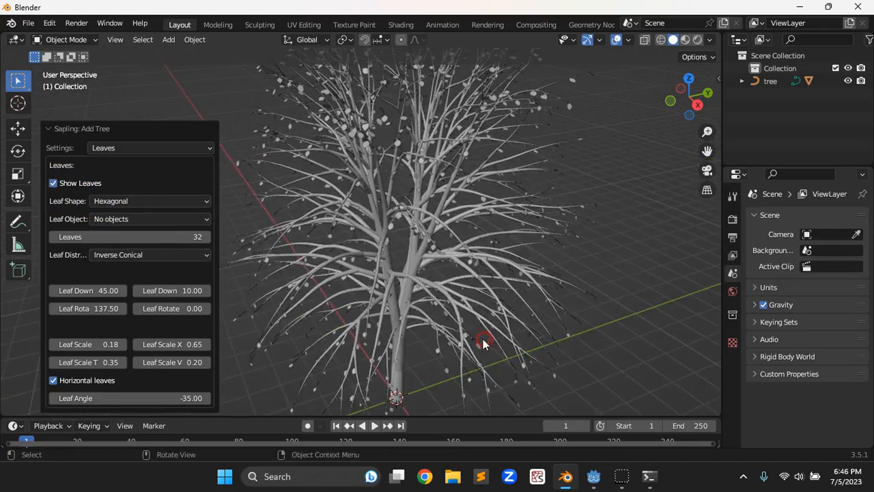
drag(71, 236, 537, 236)
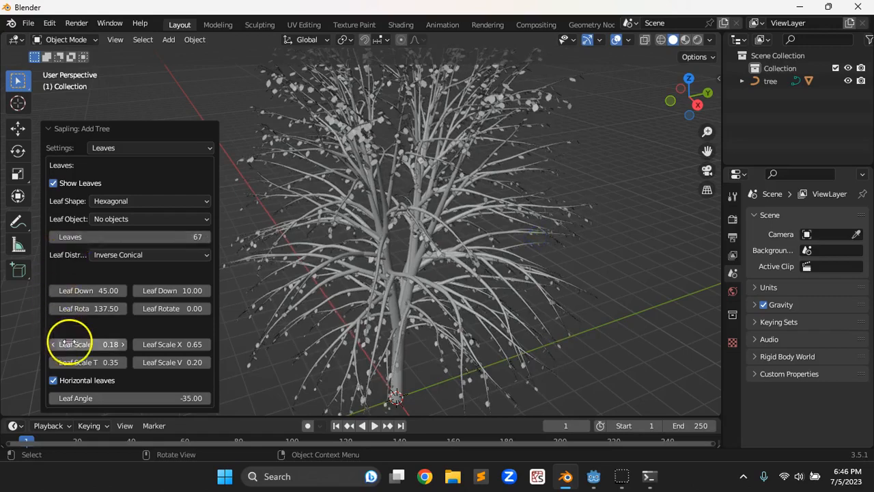
drag(76, 344, 81, 344)
mouse_move(512, 232)
mouse_down()
mouse_move(526, 232)
mouse_move(517, 232)
mouse_up()
drag(83, 235, 351, 242)
scroll(469, 285, down, 4)
middle_drag(469, 285, 477, 263)
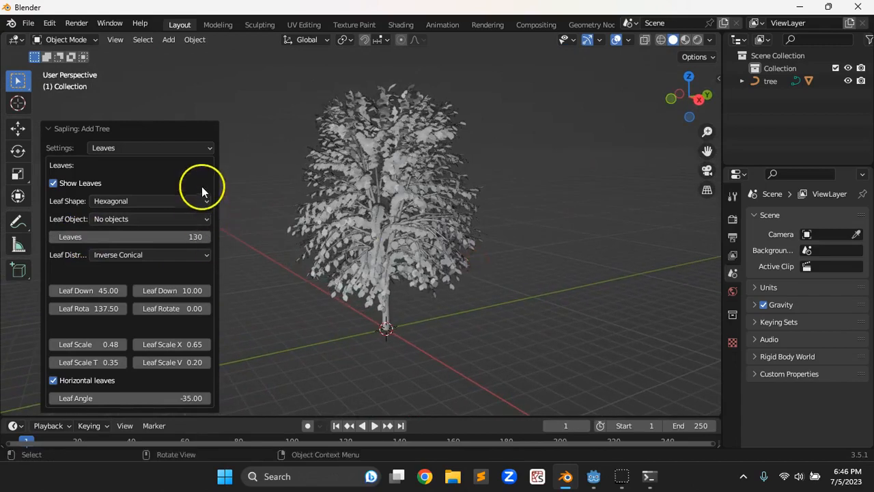
Examine the logged tree-generation parameters in the Scripting workspace's info log and return to the Layout workspace
click(389, 314)
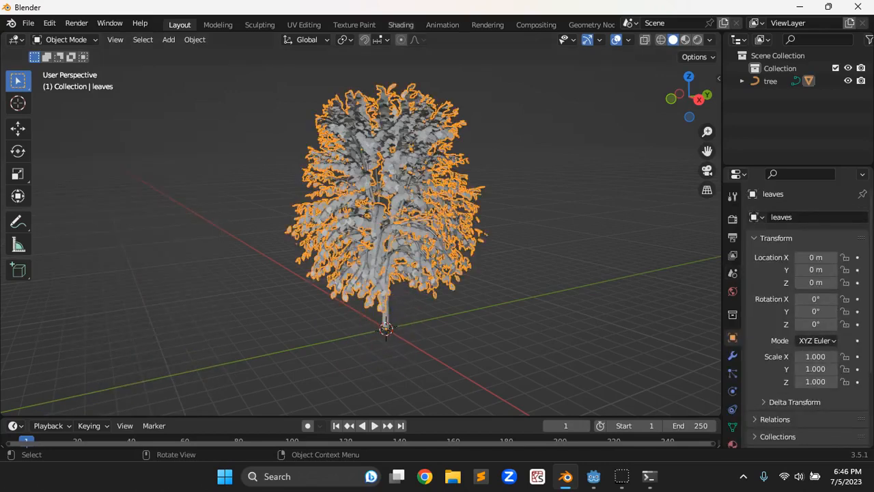
scroll(422, 26, down, 3)
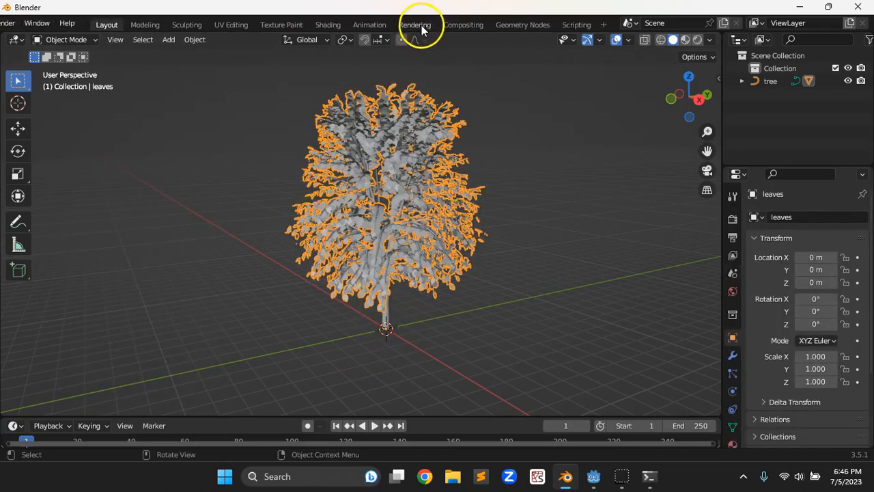
click(575, 24)
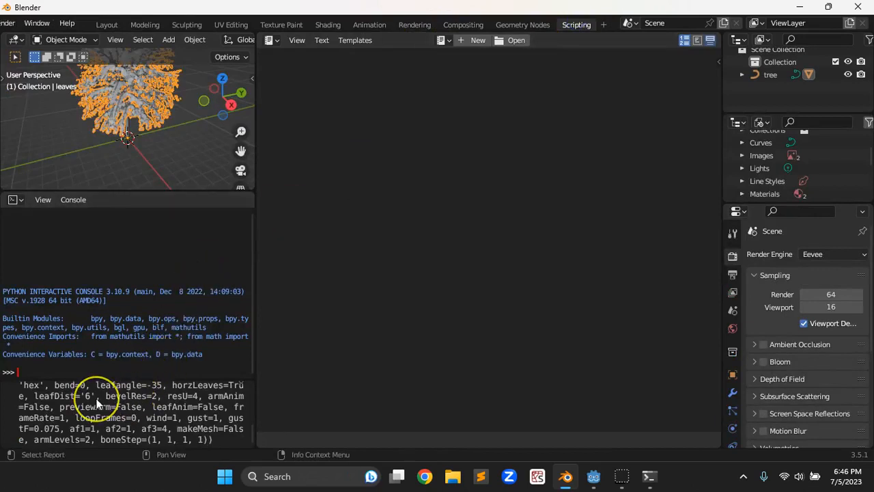
scroll(97, 404, up, 2)
scroll(97, 403, up, 8)
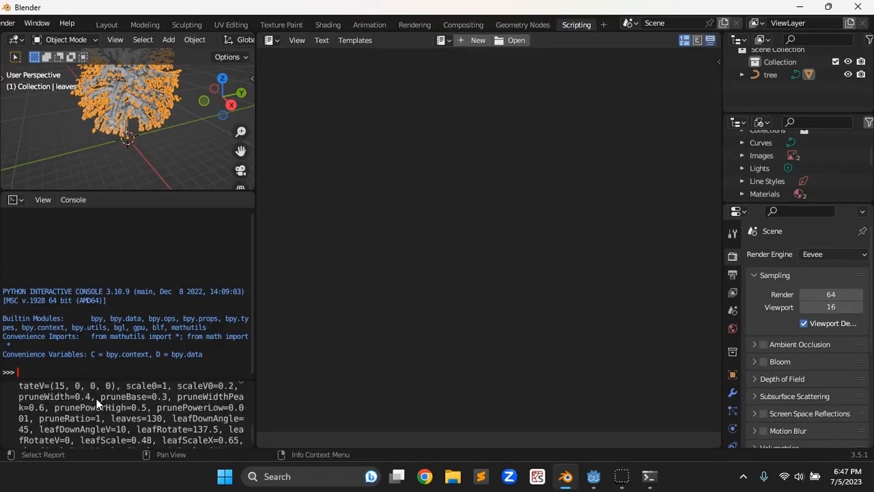
scroll(97, 403, up, 2)
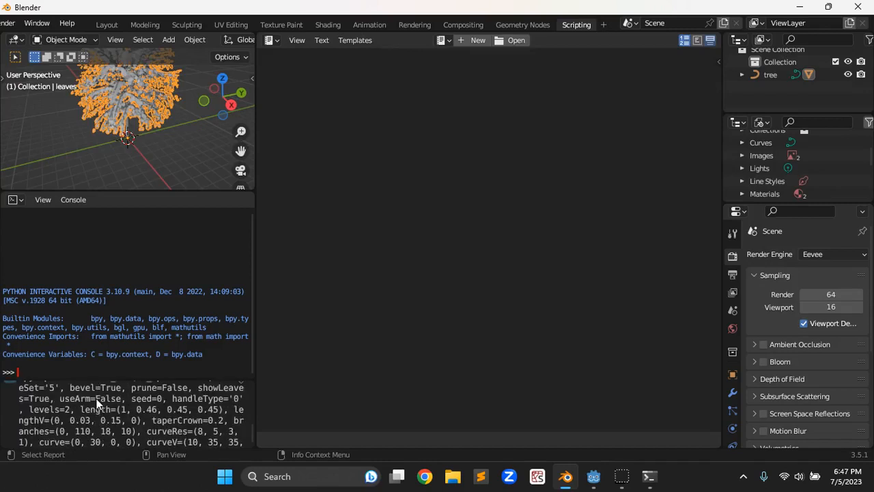
scroll(97, 404, up, 2)
scroll(97, 403, down, 10)
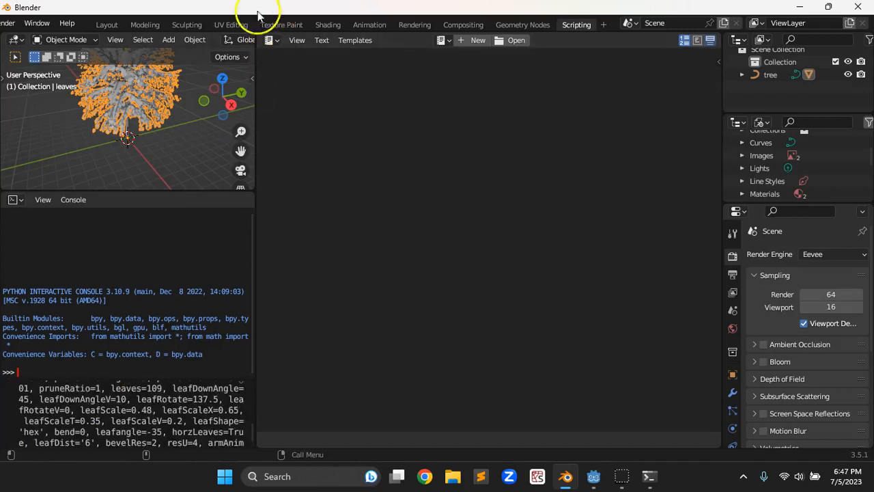
scroll(213, 31, up, 3)
click(179, 24)
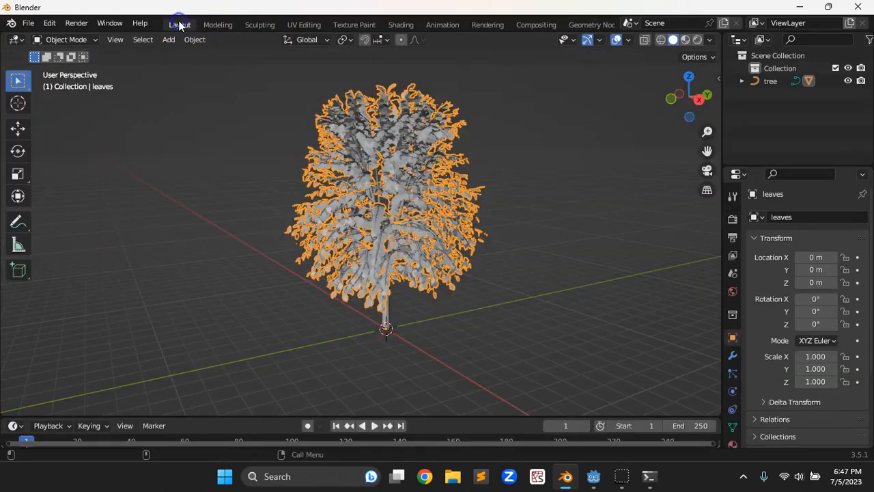
Select the tree's trunk and branches curve and convert it to a mesh
click(404, 320)
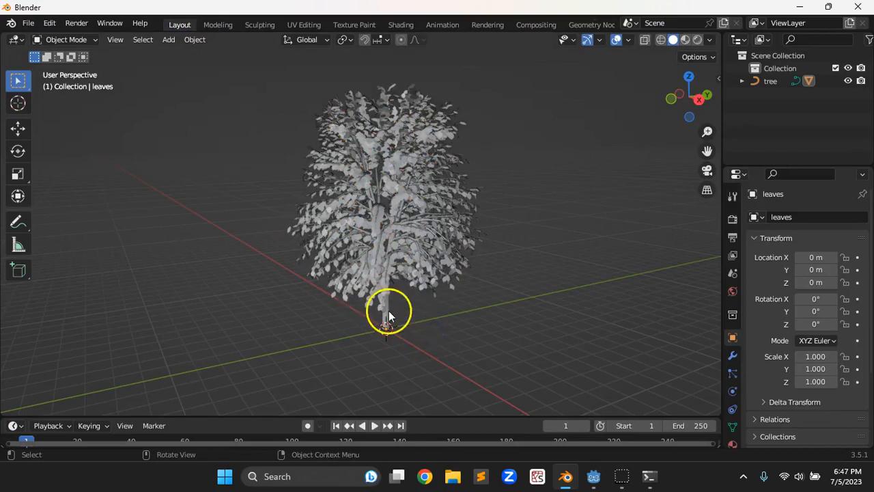
middle_drag(449, 319, 391, 311)
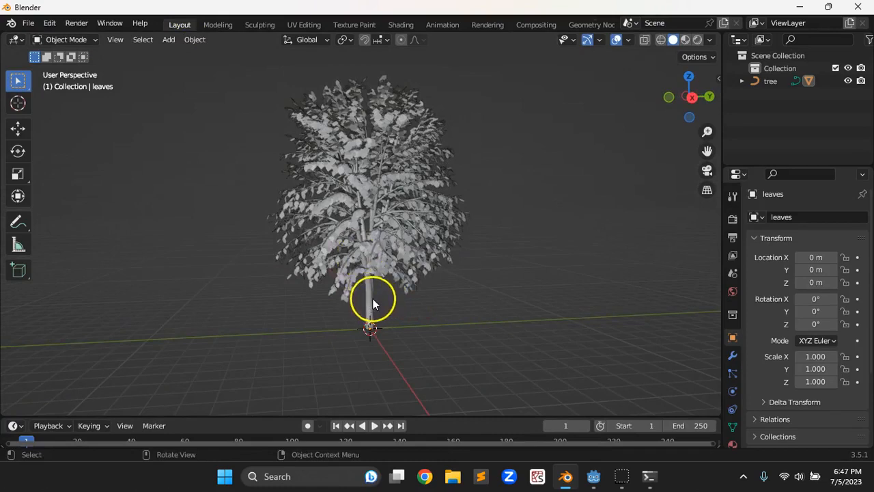
click(368, 302)
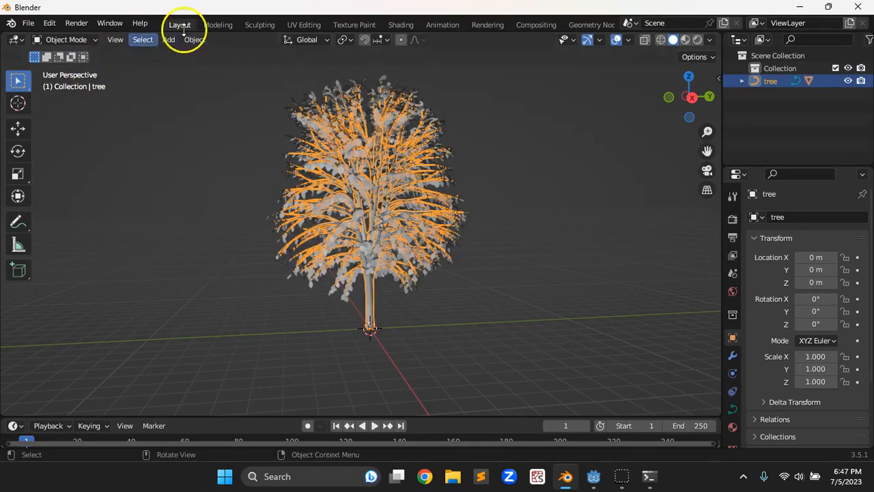
click(742, 81)
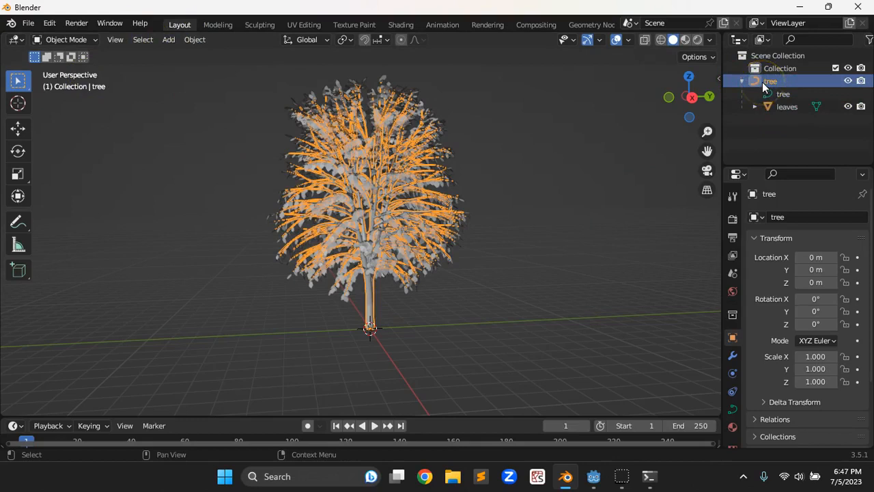
click(167, 40)
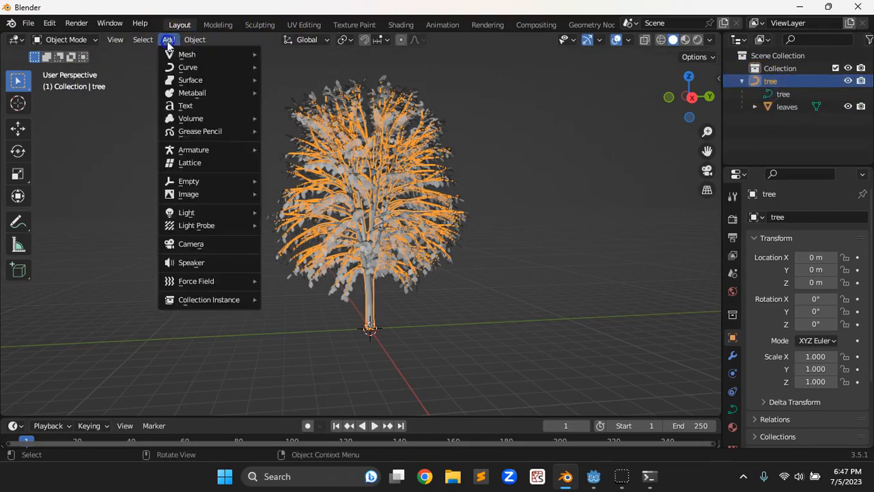
click(197, 40)
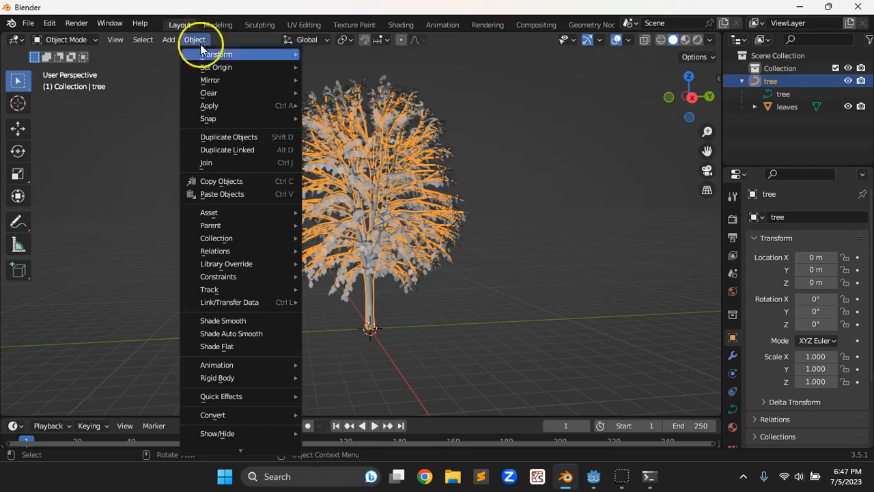
mouse_move(225, 415)
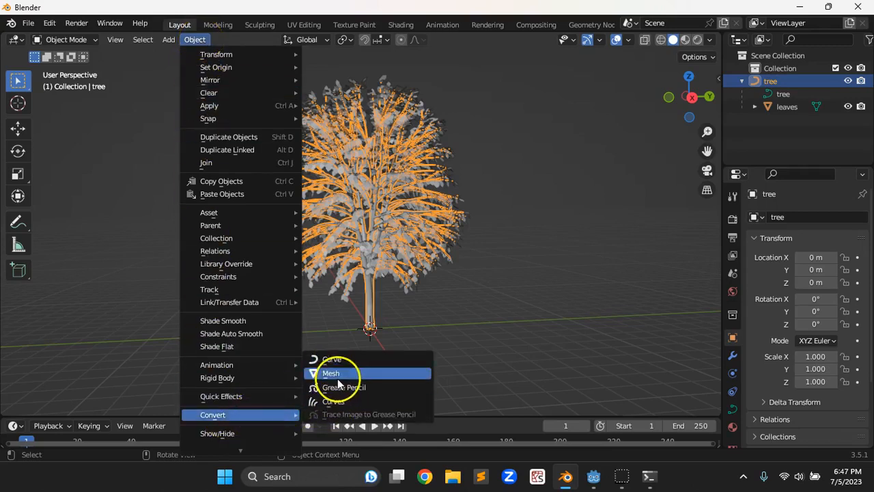
click(334, 374)
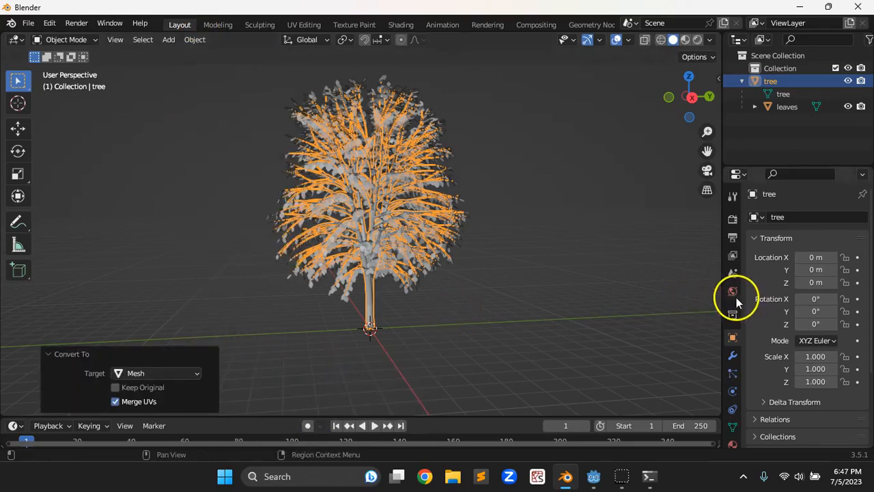
Create a new material named bark on the tree mesh
scroll(733, 308, down, 2)
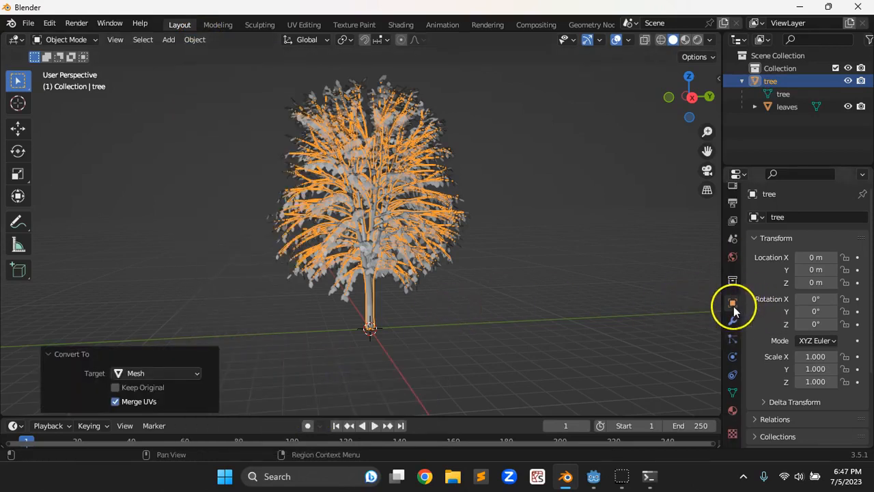
click(733, 411)
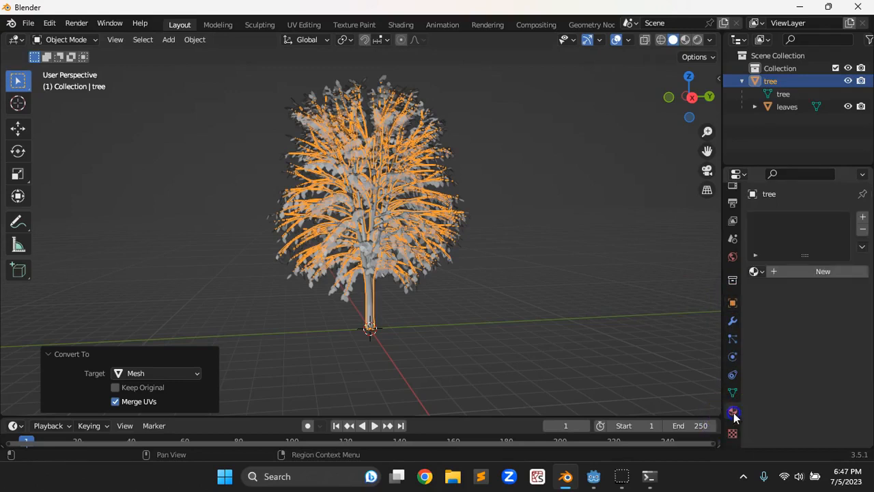
click(783, 273)
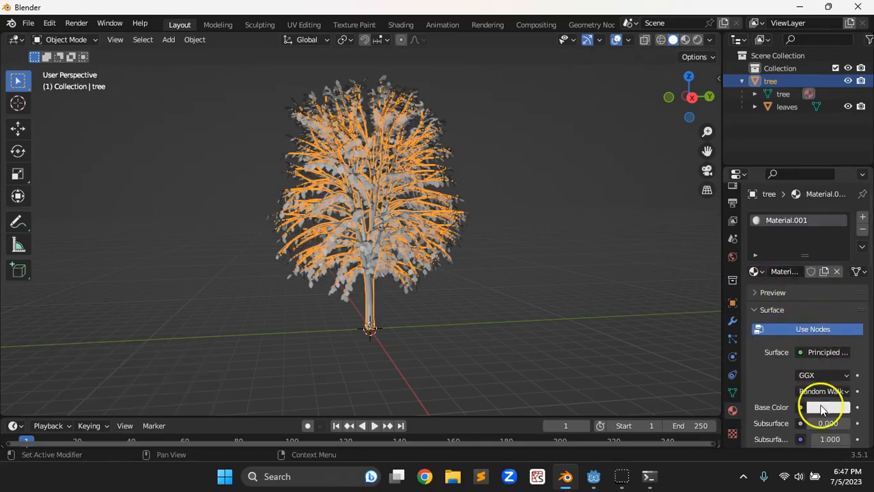
click(786, 271)
text(bark)
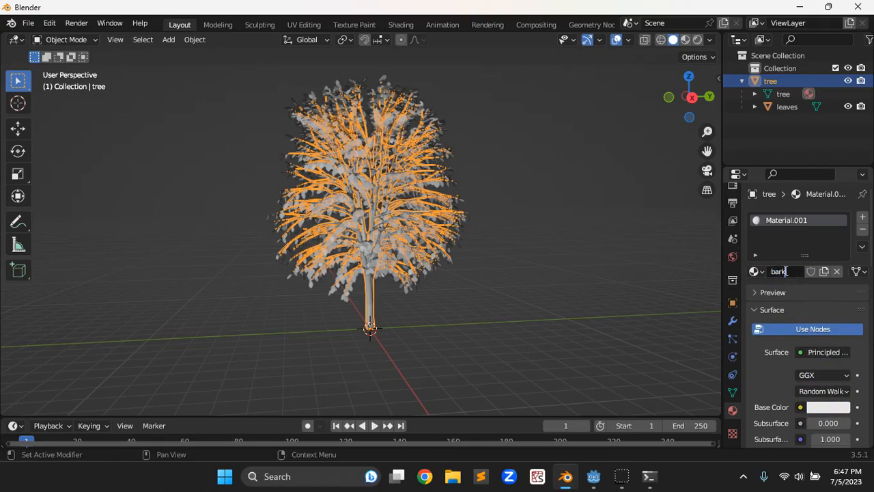
key(Return)
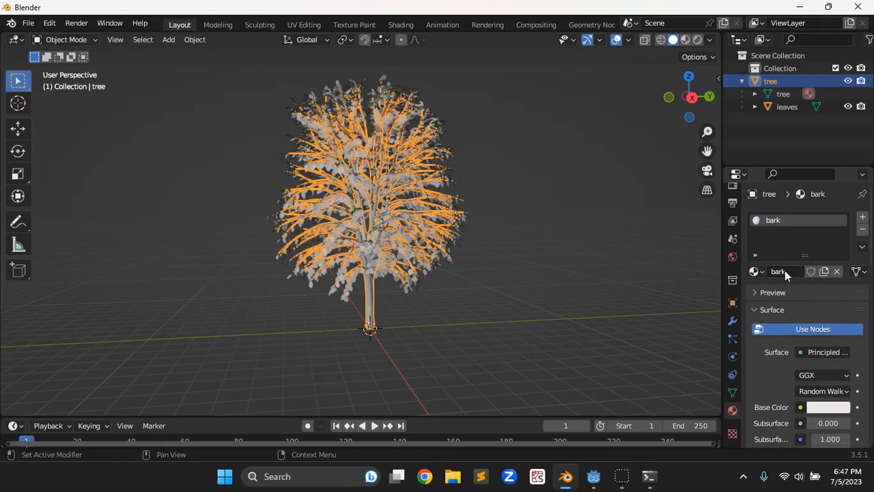
Set the bark's base color to hue 0.118, saturation 0.543, value 0.384 and switch the viewport to Material Preview shading
click(819, 406)
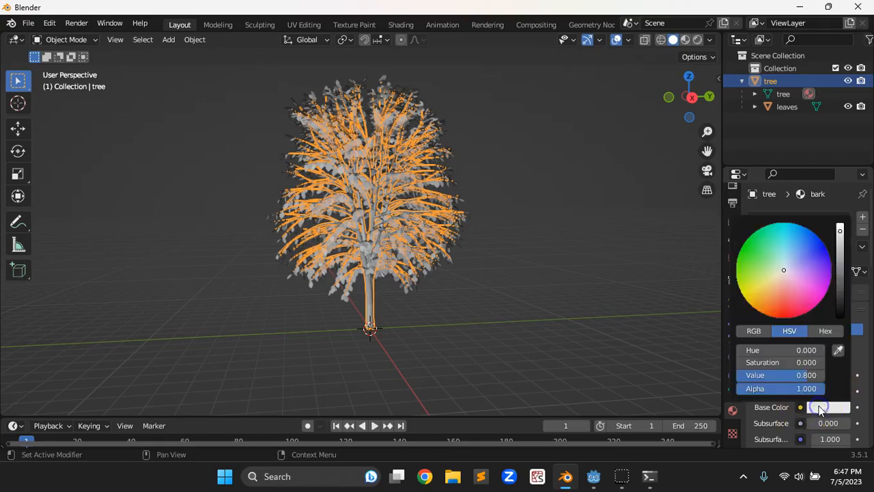
click(772, 290)
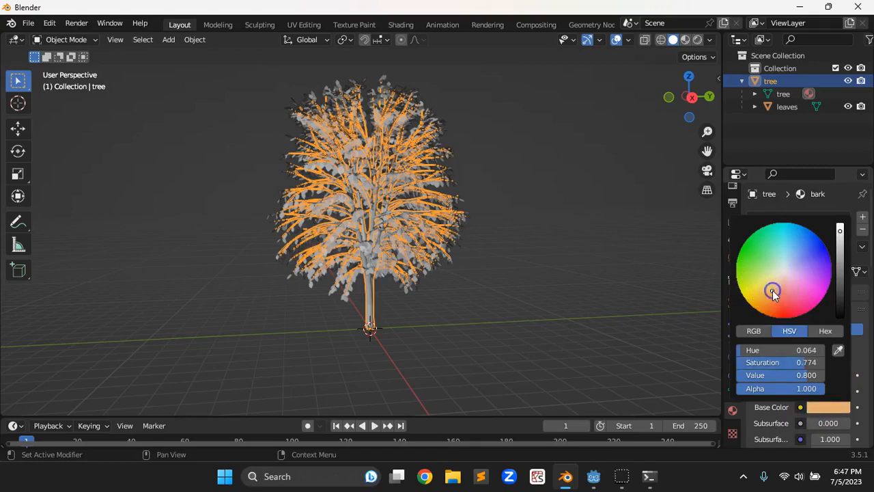
drag(845, 258, 840, 255)
click(776, 278)
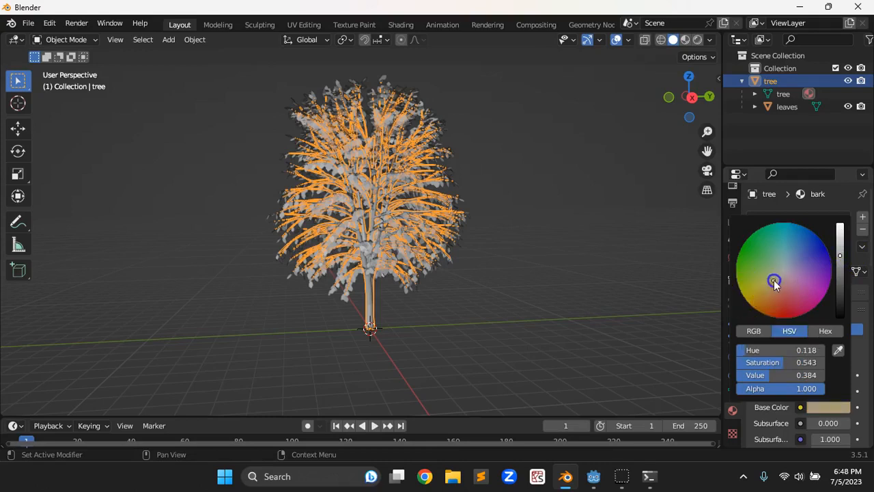
click(685, 39)
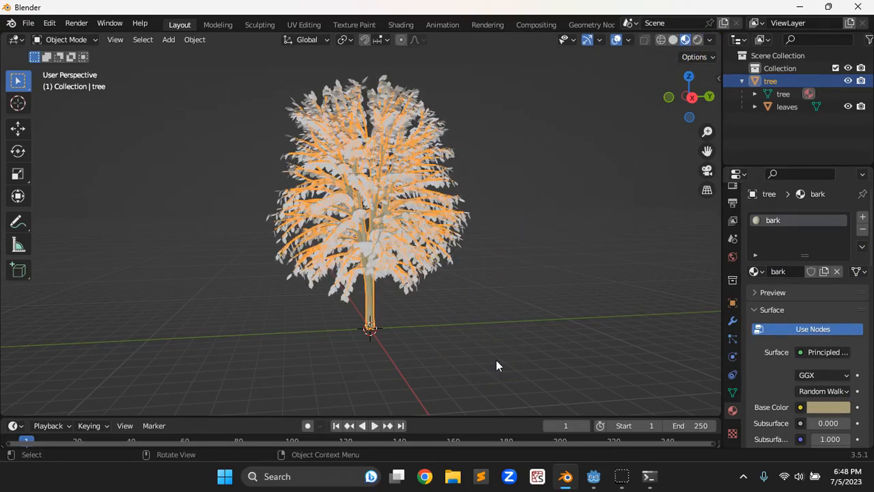
Create a new material on the leaves mesh and set its base color to hue 0.331, saturation 0.885, value 0.303
click(380, 275)
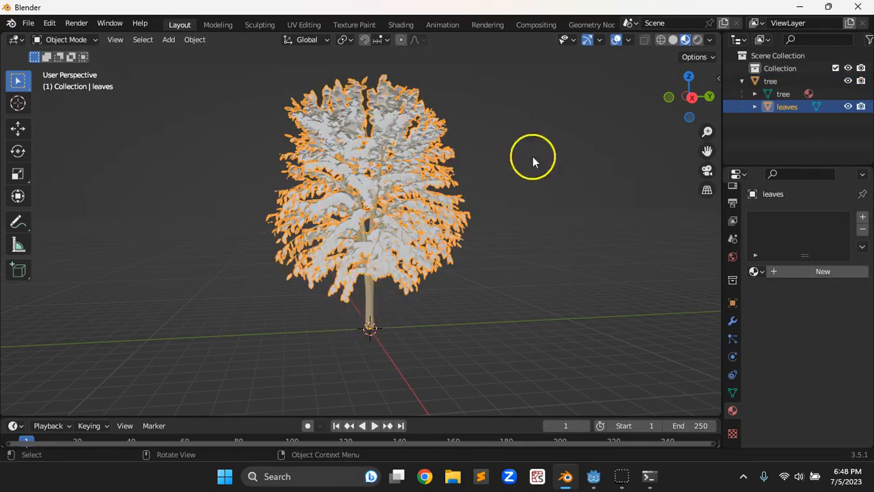
click(781, 270)
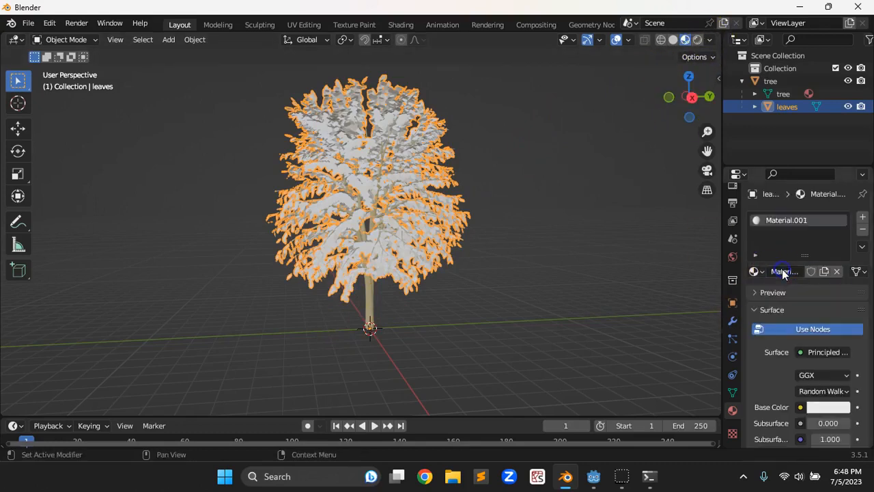
click(825, 407)
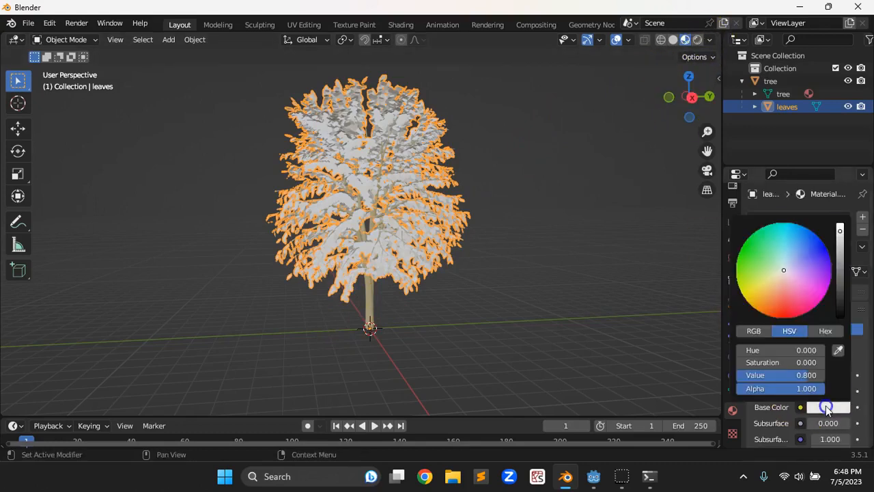
click(756, 255)
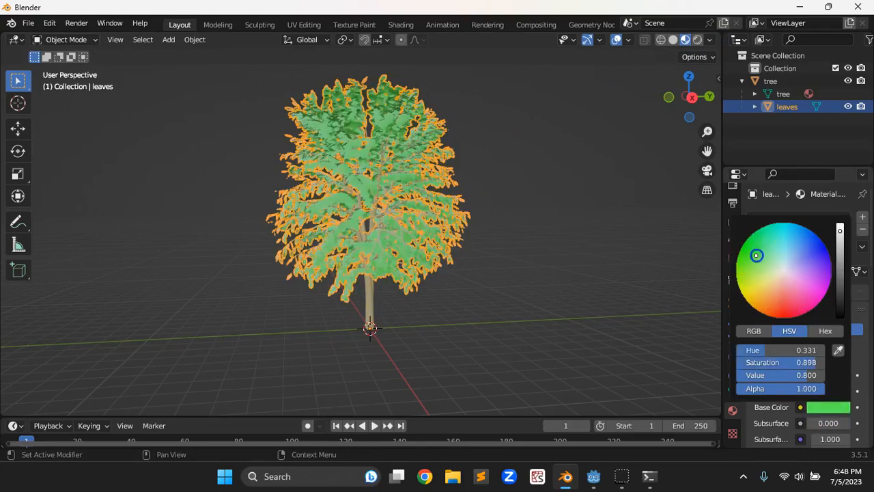
drag(834, 253, 844, 267)
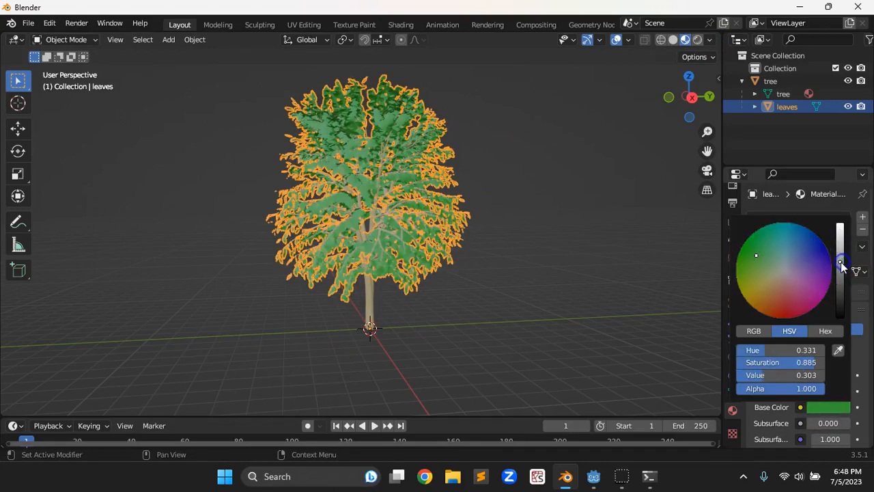
click(485, 309)
mouse_move(482, 306)
middle_down()
mouse_move(446, 279)
mouse_move(380, 309)
mouse_move(359, 308)
mouse_move(474, 318)
mouse_move(519, 311)
mouse_move(477, 311)
middle_up()
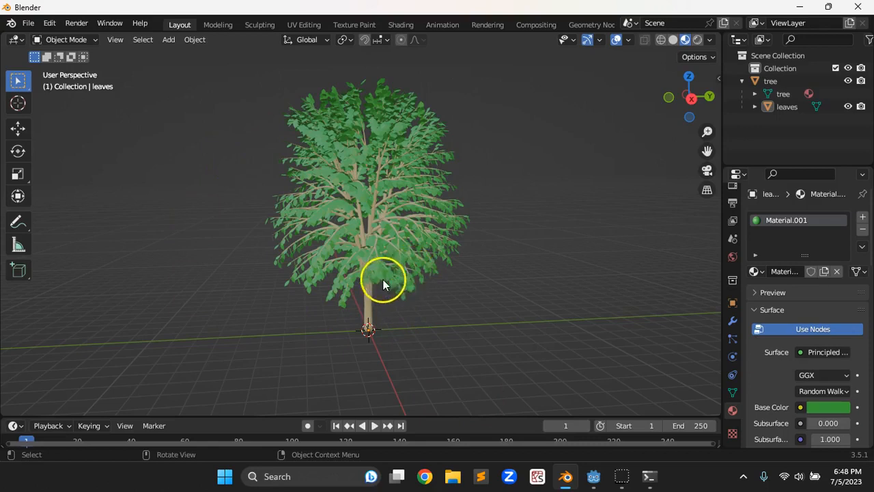
Join the leaves into the tree mesh, keeping the tree as the active object
click(787, 108)
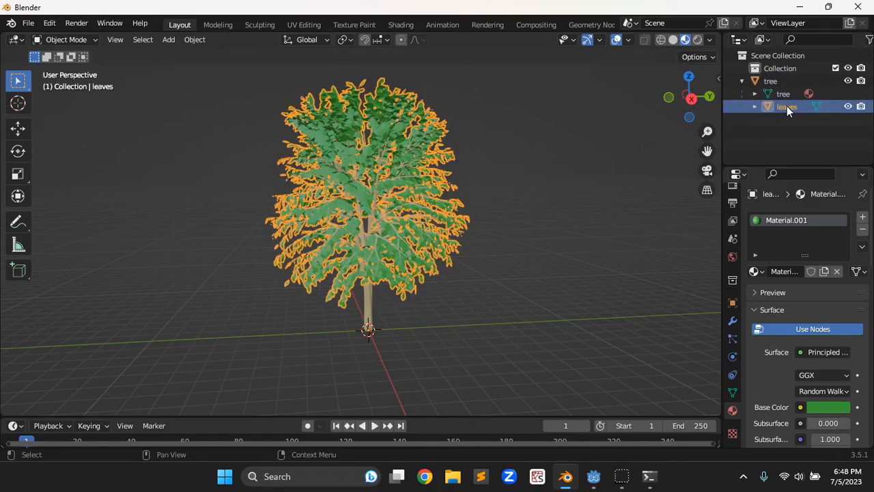
ctrl+click(773, 80)
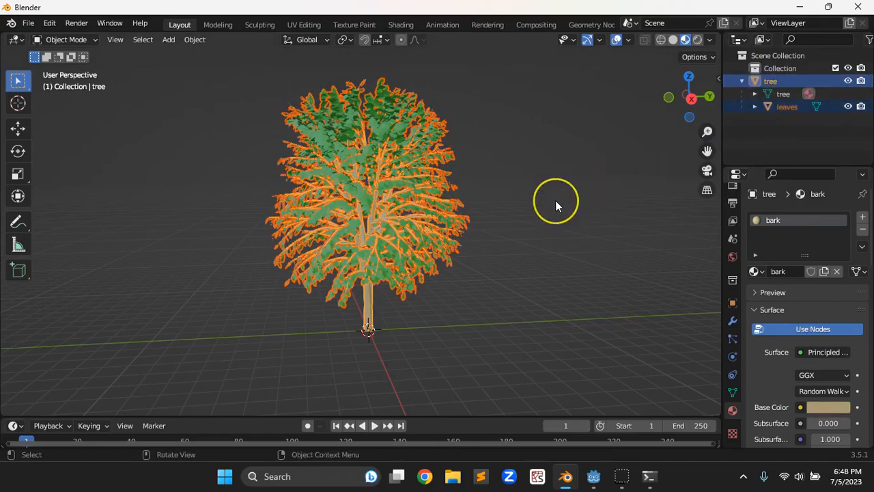
key(ctrl+j)
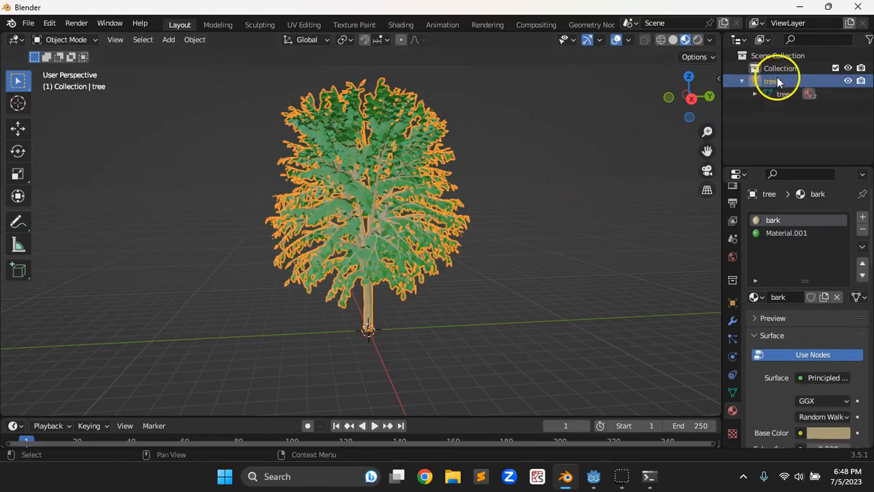
click(542, 213)
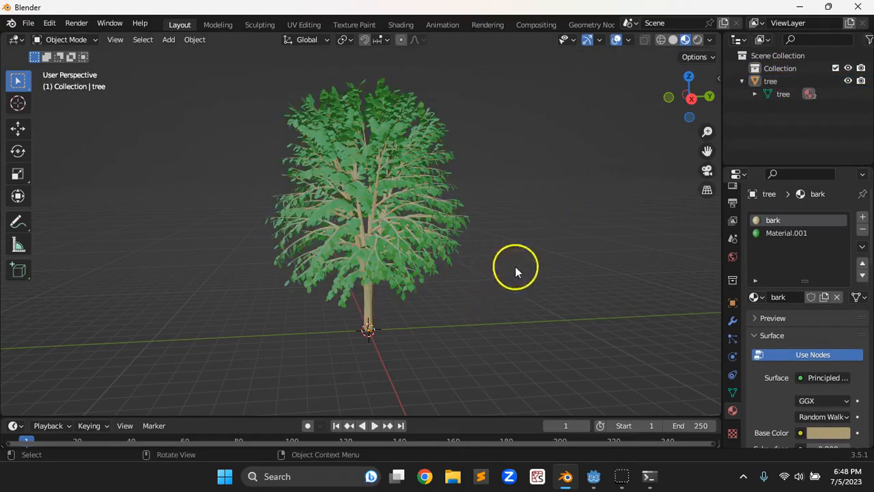
Rename the joined tree object as maple
double_click(770, 81)
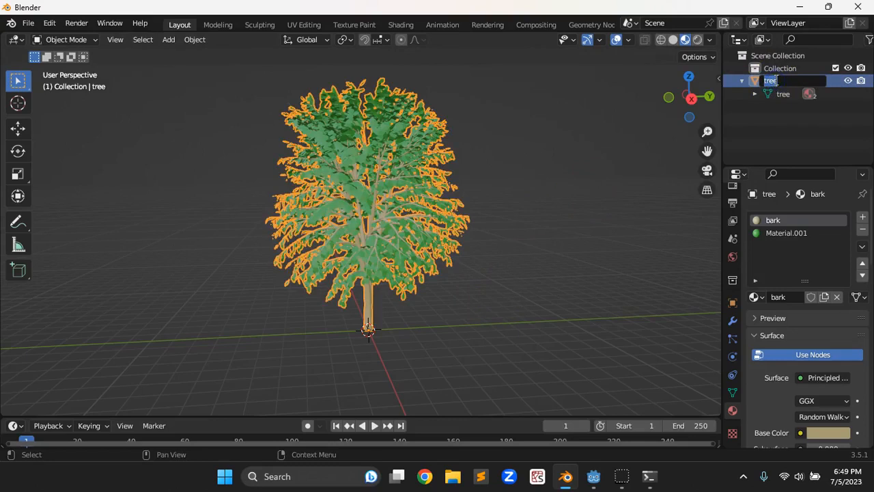
text(maple)
key(Return)
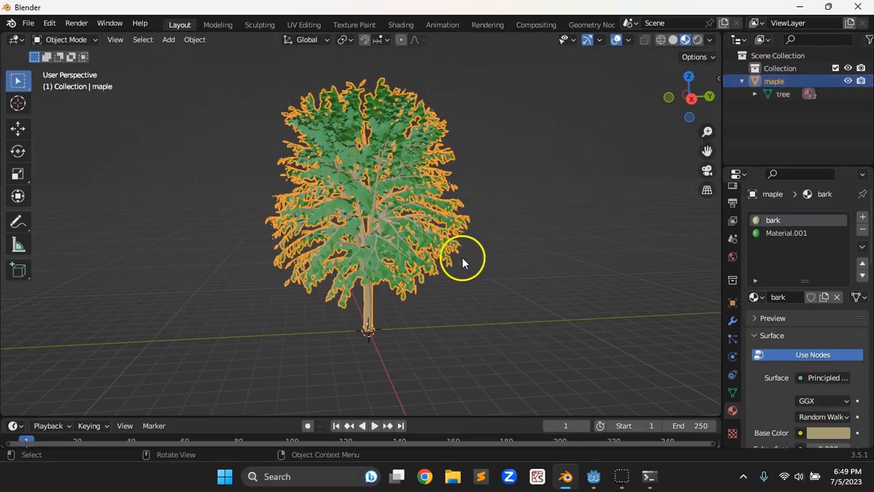
click(442, 312)
mouse_move(442, 313)
middle_down()
mouse_move(458, 297)
mouse_move(447, 308)
middle_up()
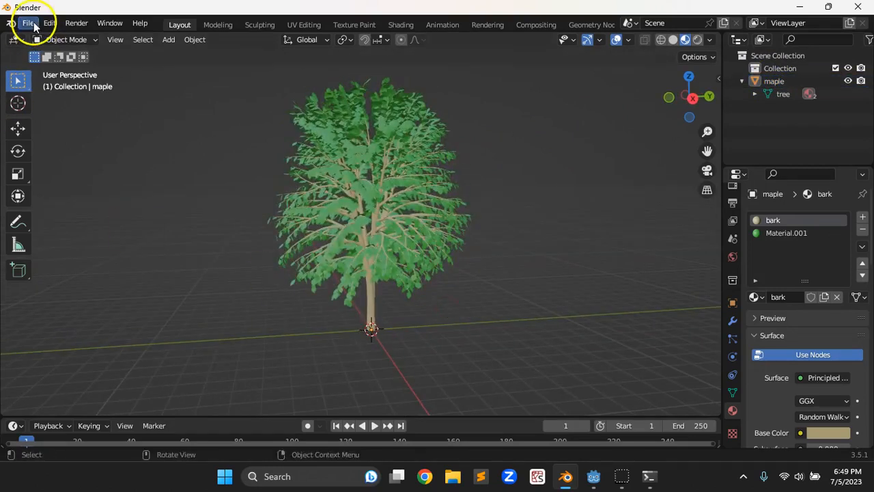
Save the Blender file as maple.blend in the three-start folder
key(ctrl+s)
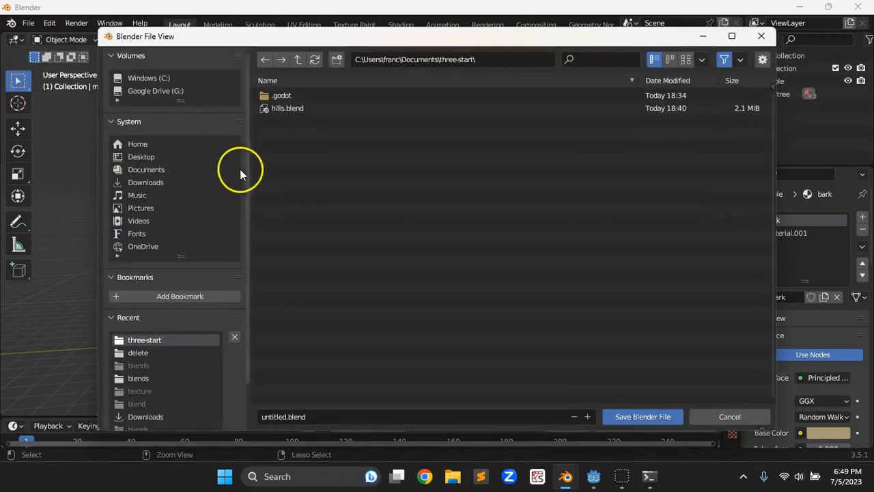
click(305, 415)
key(BackSpace)
text(maple)
key(Return)
click(630, 421)
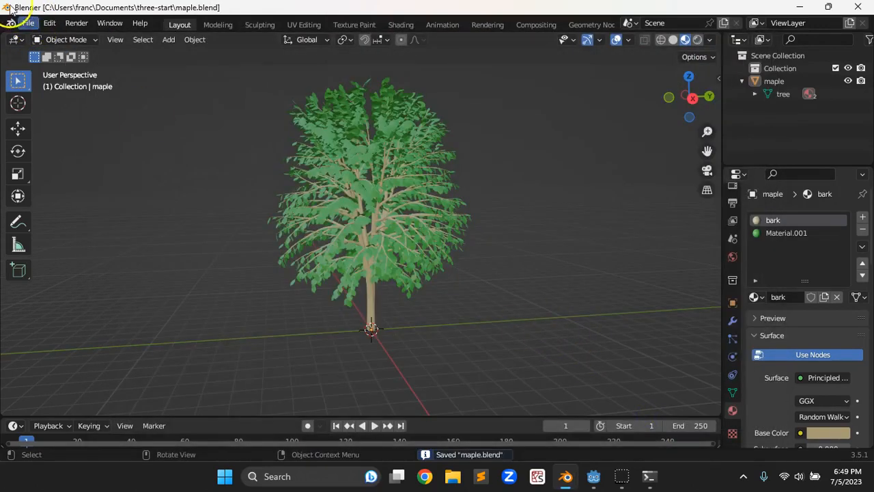
Start a new General file and delete its default camera, cube and light
click(27, 23)
mouse_move(40, 42)
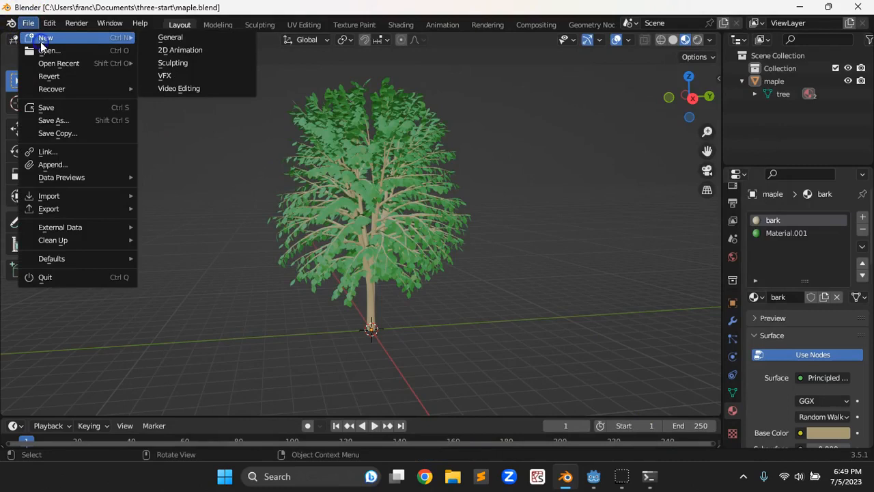
click(163, 38)
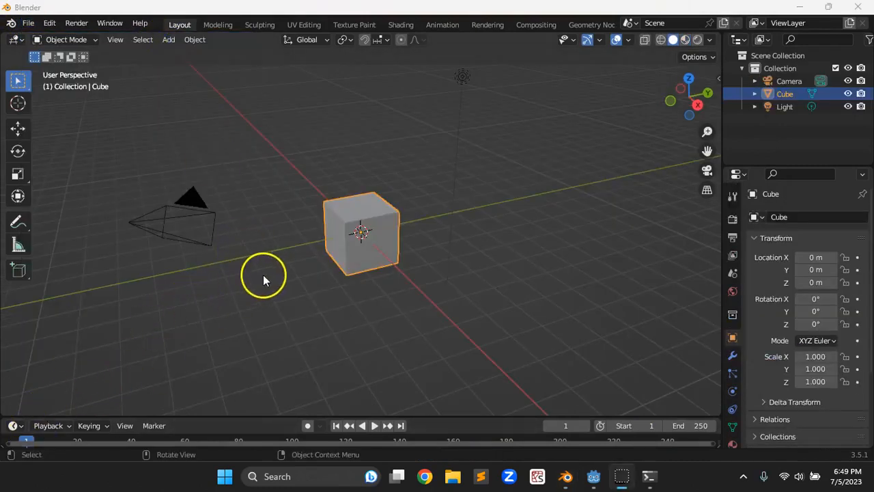
click(286, 281)
key(a)
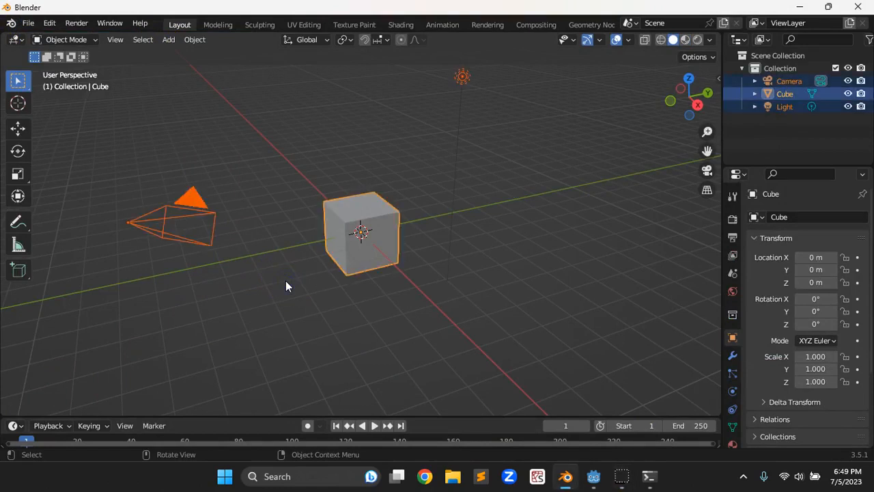
key(Delete)
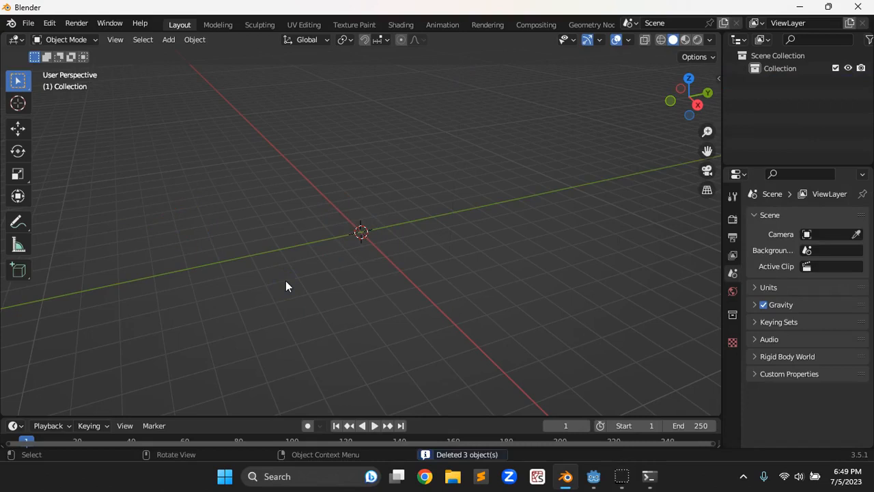
Add a Sapling Tree Gen tree at the origin and load the small_pine preset
click(171, 44)
mouse_move(195, 68)
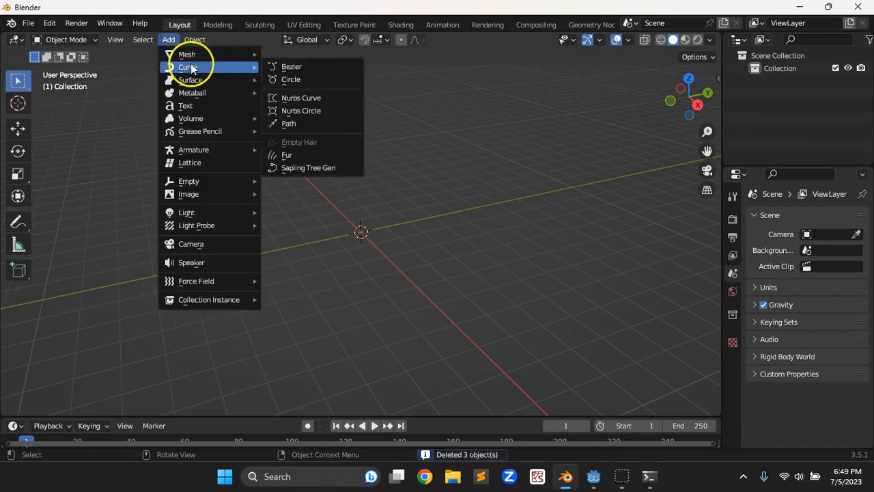
click(309, 170)
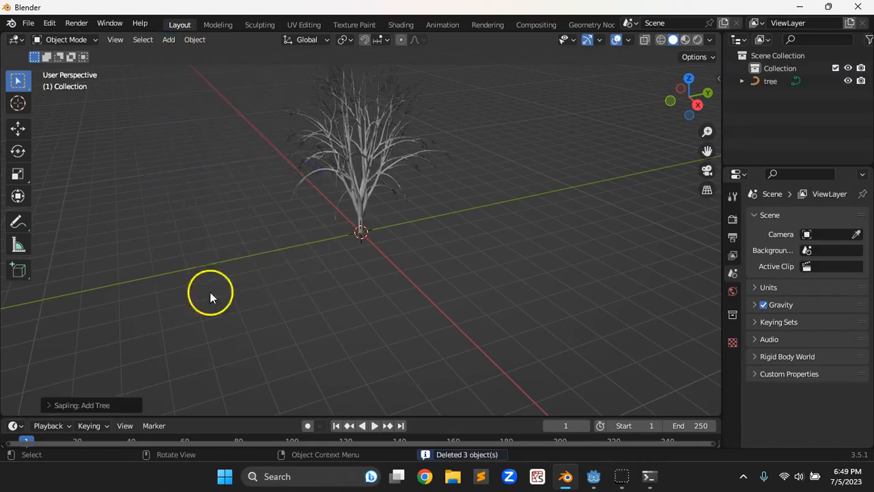
click(49, 404)
scroll(97, 306, down, 2)
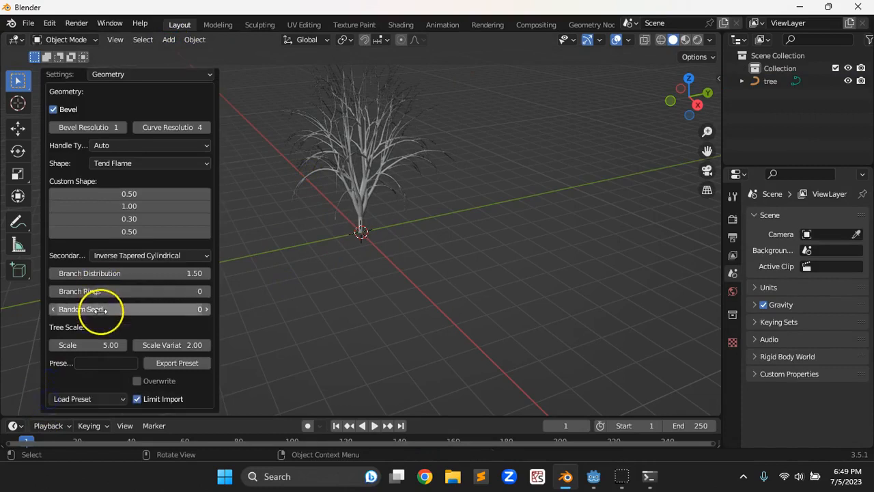
click(102, 398)
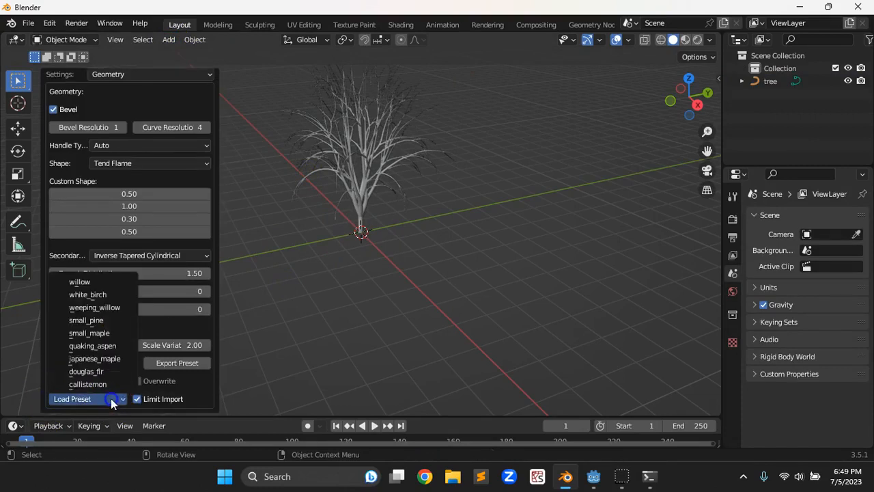
click(100, 320)
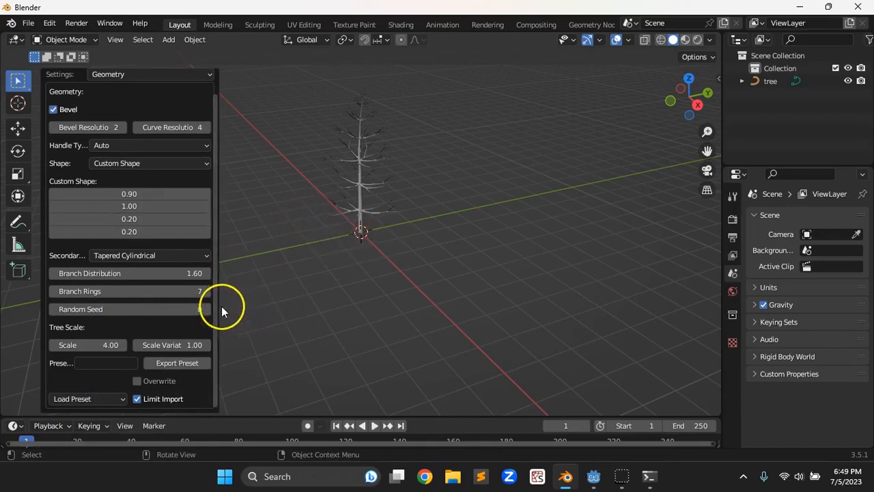
scroll(150, 213, up, 1)
scroll(150, 213, down, 1)
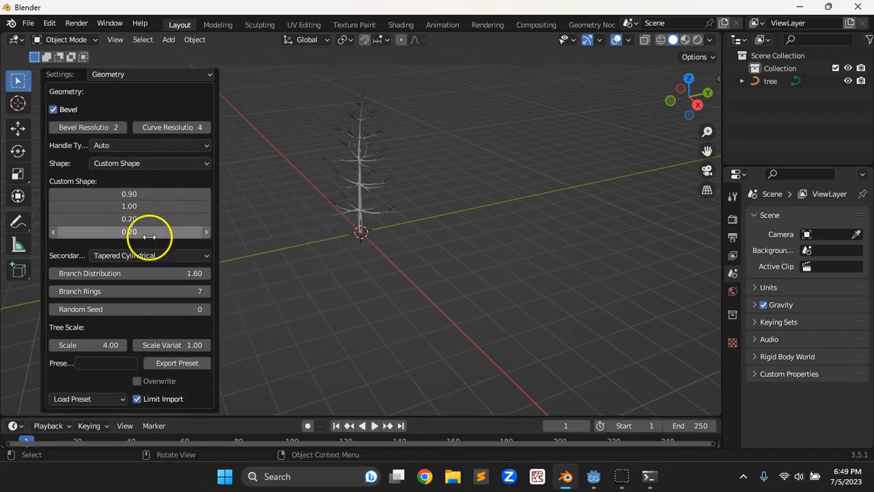
Set the pine's tree scale to 7.27 in the Sapling geometry settings
click(88, 344)
text(4.15)
key(Return)
drag(517, 235, 362, 234)
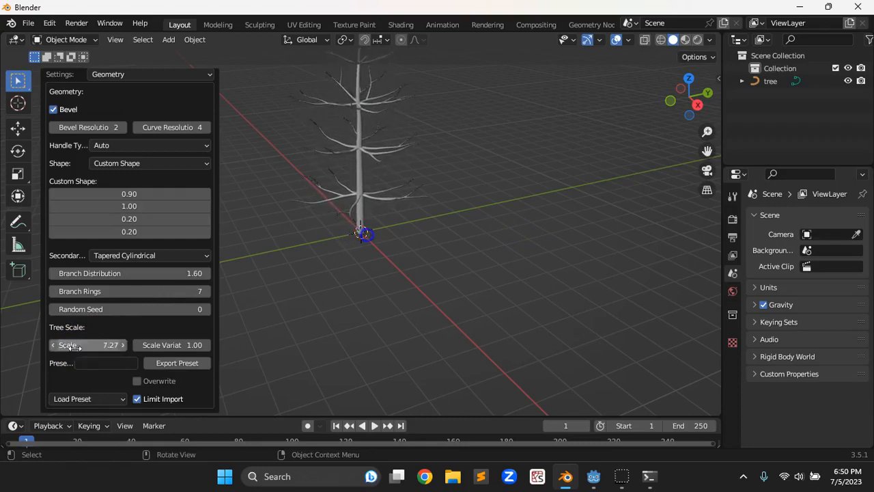
Enable Show Leaves in the pine's Sapling leaves settings
scroll(143, 273, up, 2)
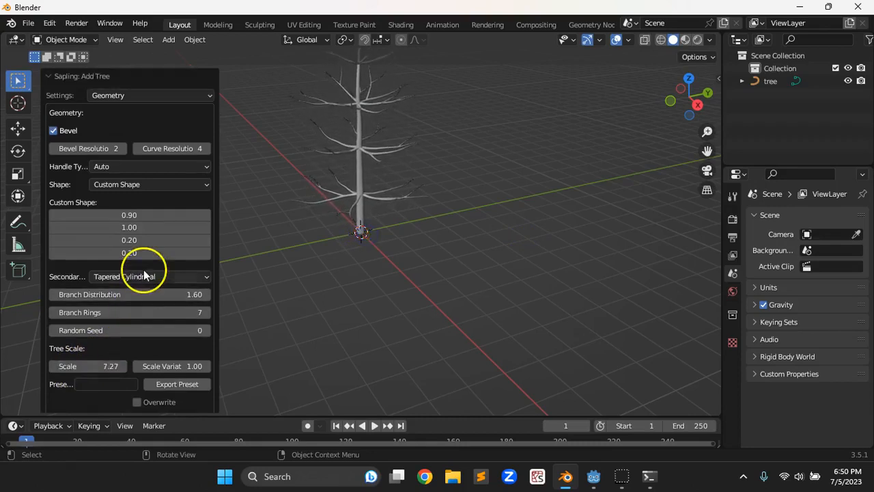
click(170, 98)
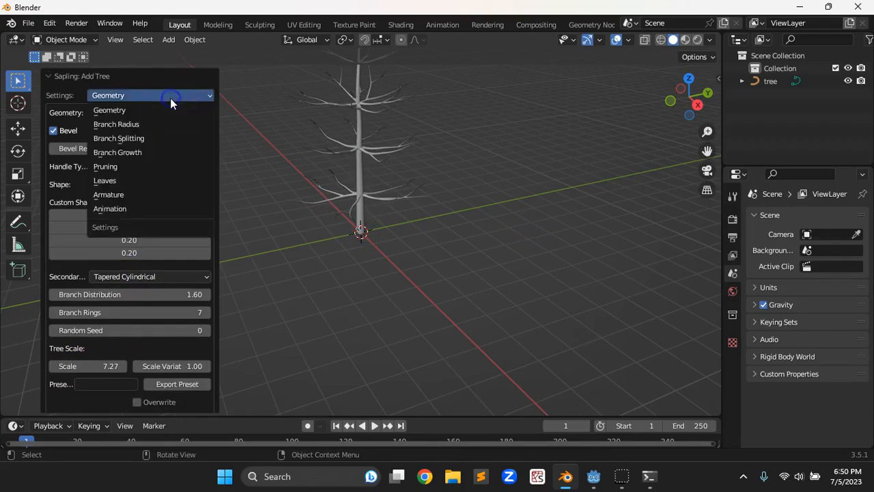
click(149, 181)
click(53, 183)
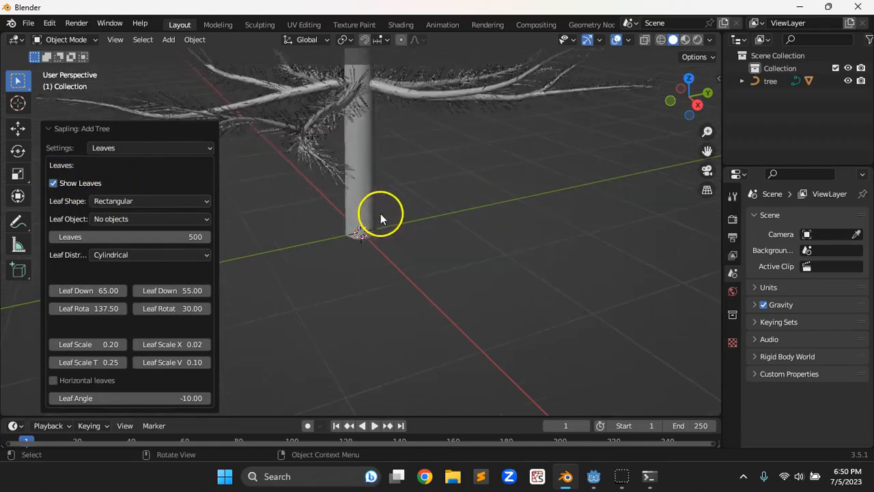
scroll(340, 169, down, 7)
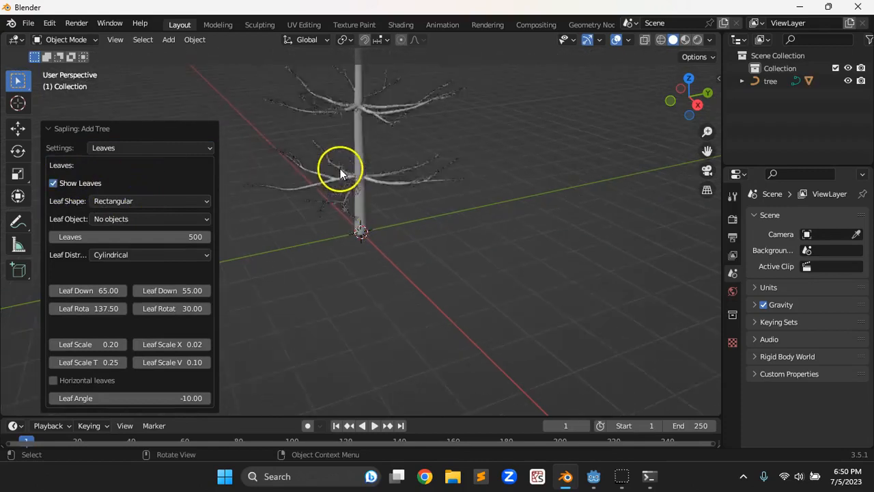
middle_drag(376, 204, 359, 195)
Set the pine's leaves count to 523 and its leaf scale to 0.77
drag(88, 236, 551, 238)
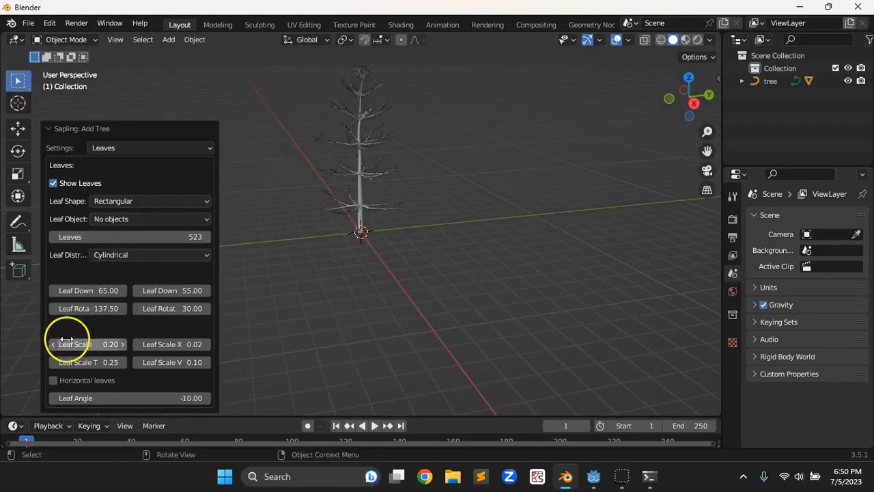
drag(89, 344, 242, 338)
scroll(383, 289, down, 5)
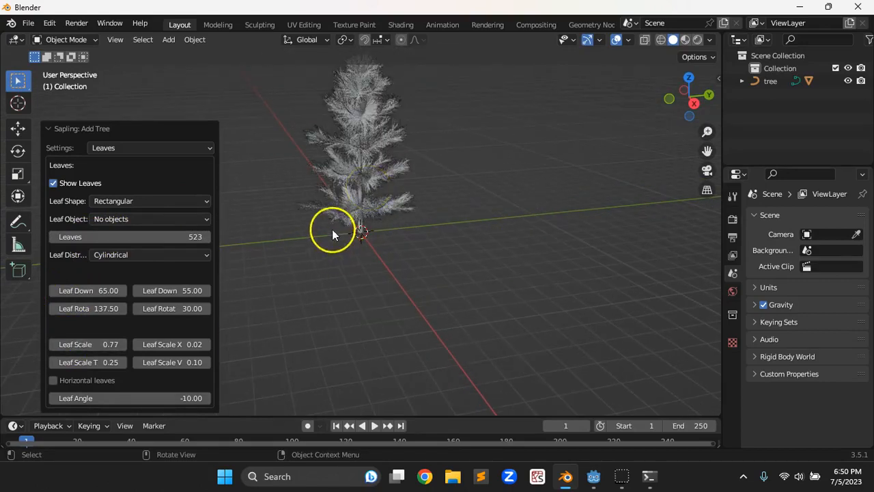
Convert the pine's trunk and branches curve object to a mesh
click(361, 230)
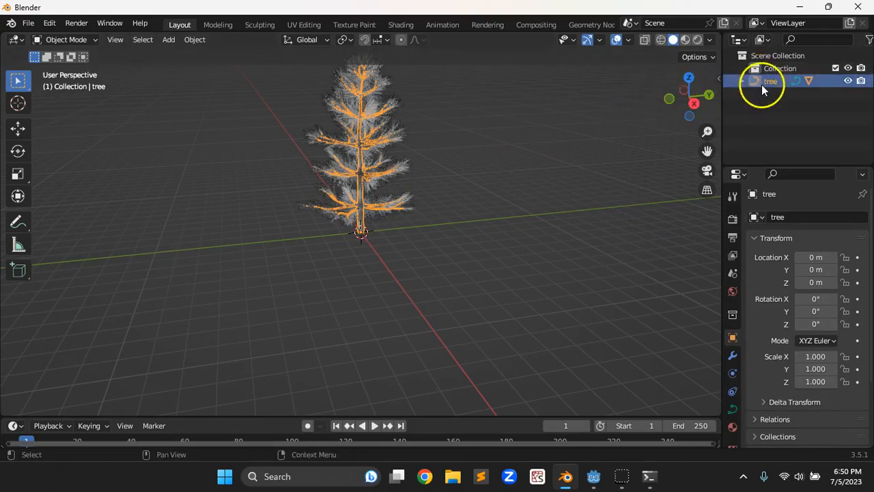
click(742, 81)
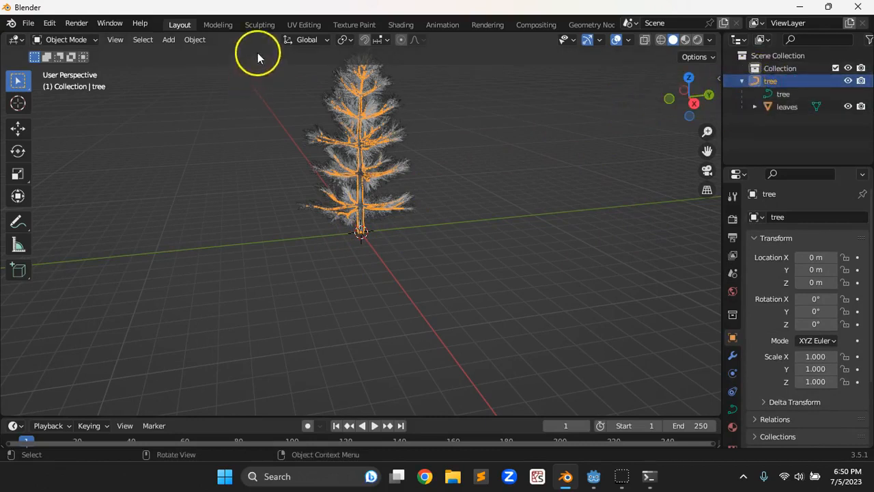
click(205, 40)
mouse_move(217, 414)
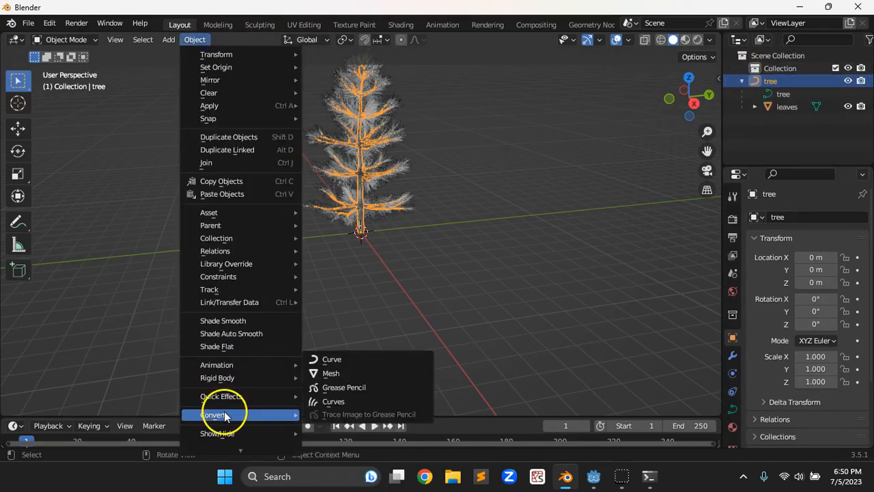
click(331, 373)
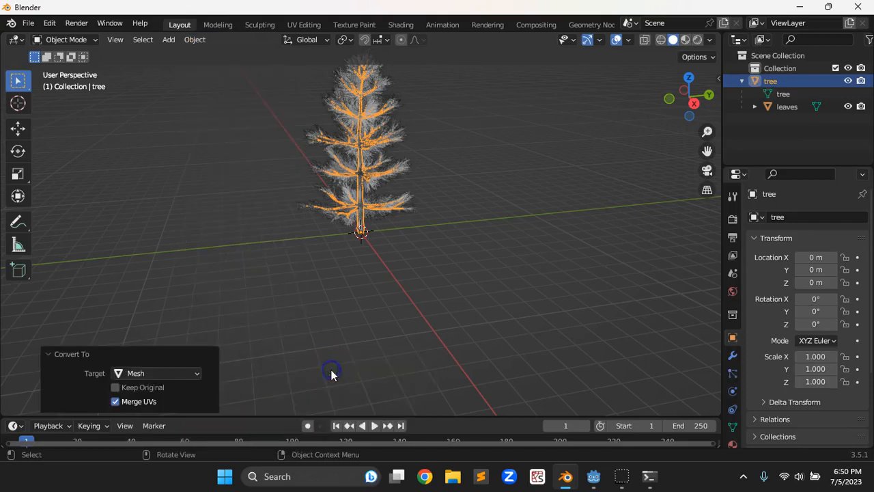
Add a new material named bark to the pine's tree mesh
click(732, 443)
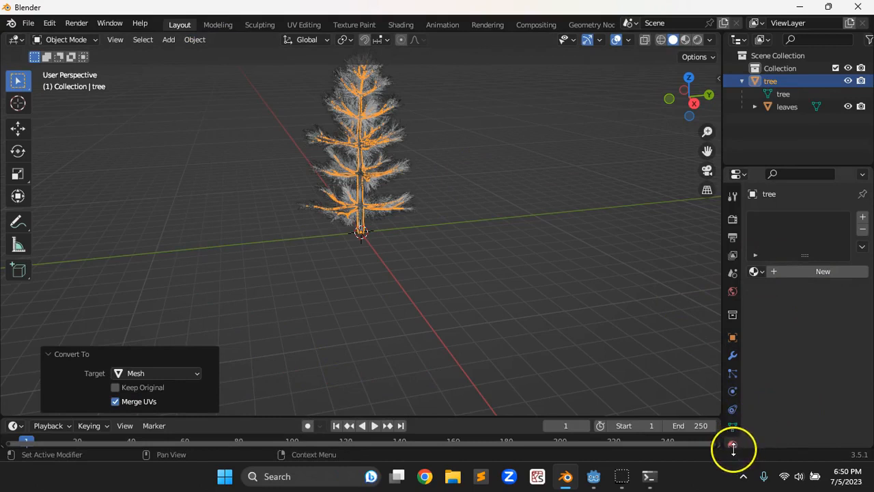
click(782, 276)
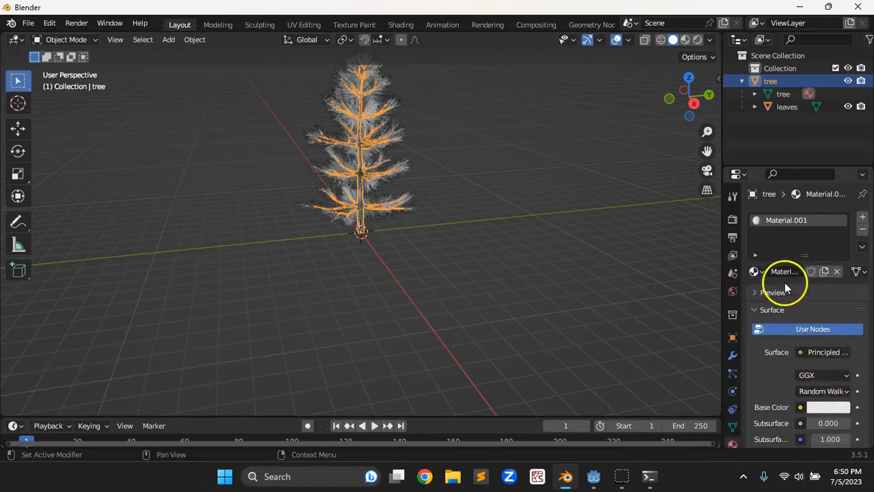
text(bark)
key(Return)
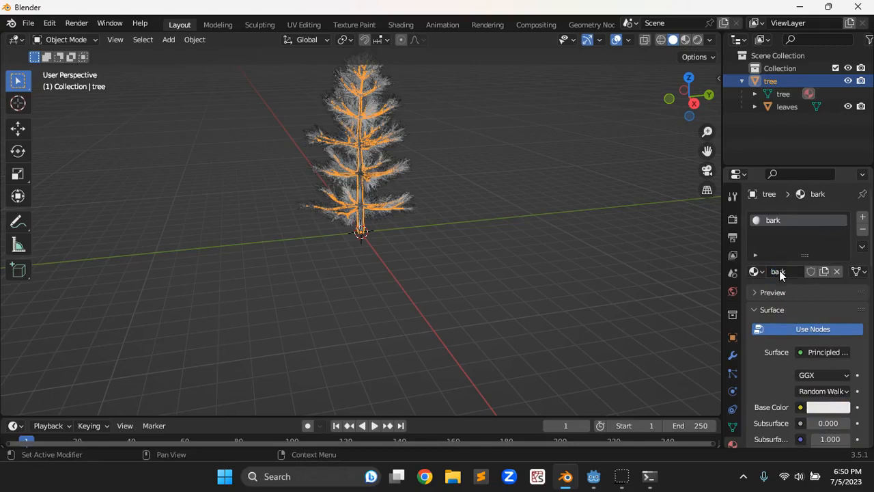
Set the bark material's base color to brown with hue 0.107, saturation 0.520 and value 0.487
click(833, 407)
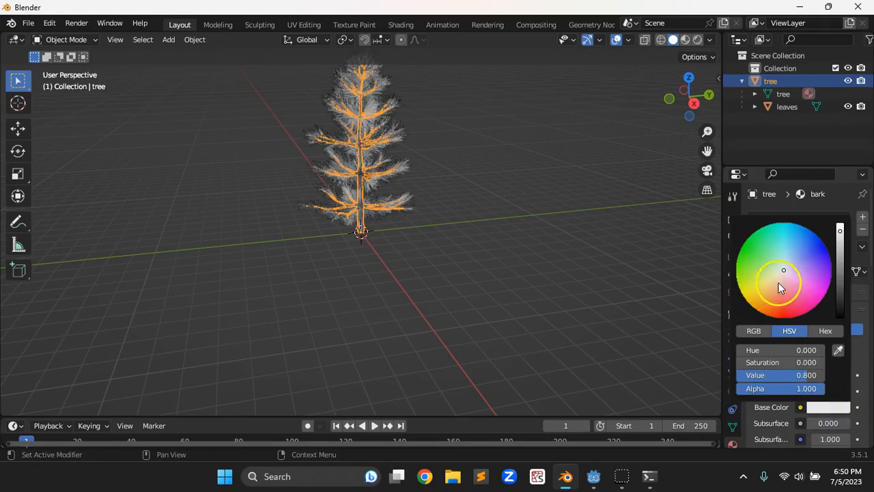
click(774, 280)
click(840, 249)
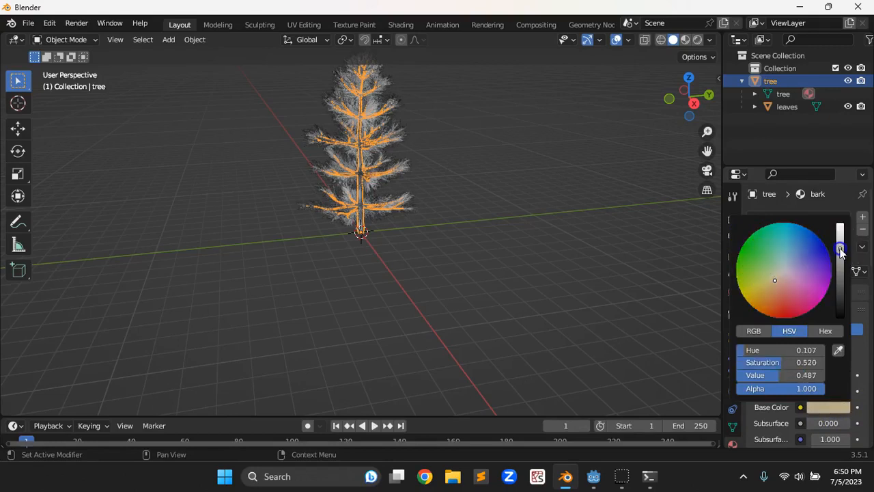
click(483, 233)
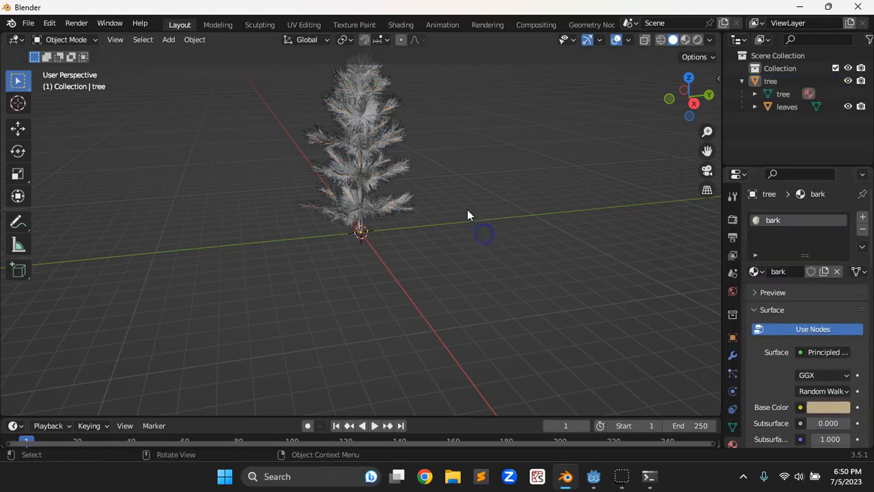
Add a new material named needle to the pine's leaves object
click(401, 176)
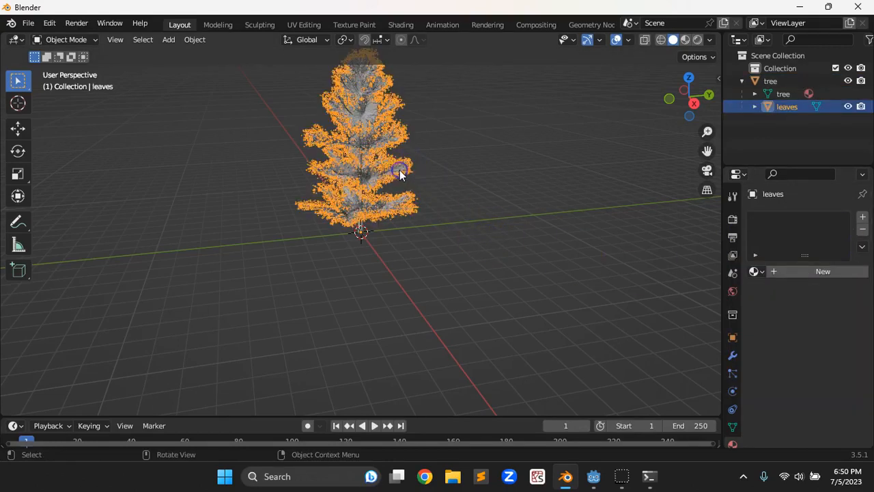
click(790, 271)
text(needle)
key(Return)
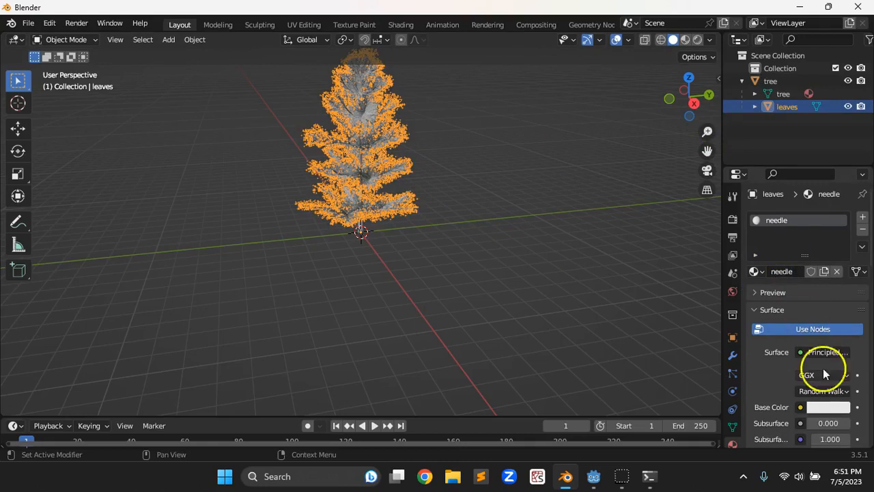
Set the needle material's base color to a dark green with hue 0.373 and saturation 0.896
click(827, 407)
click(759, 256)
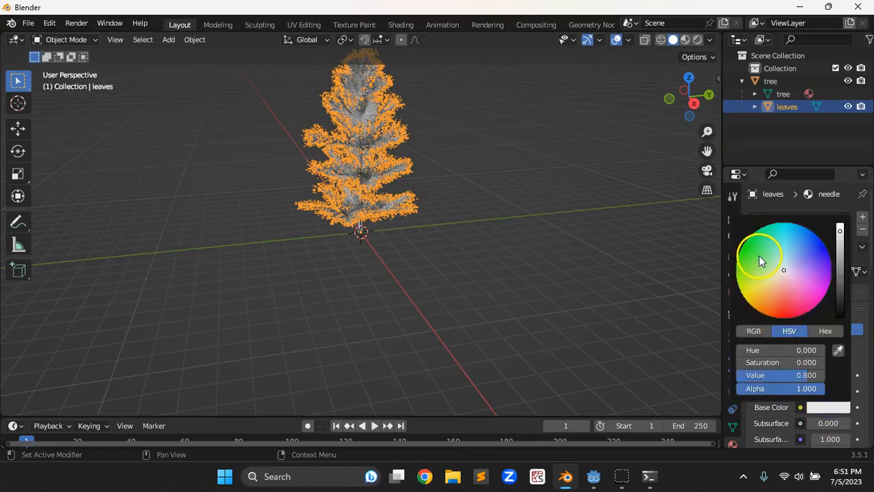
click(840, 250)
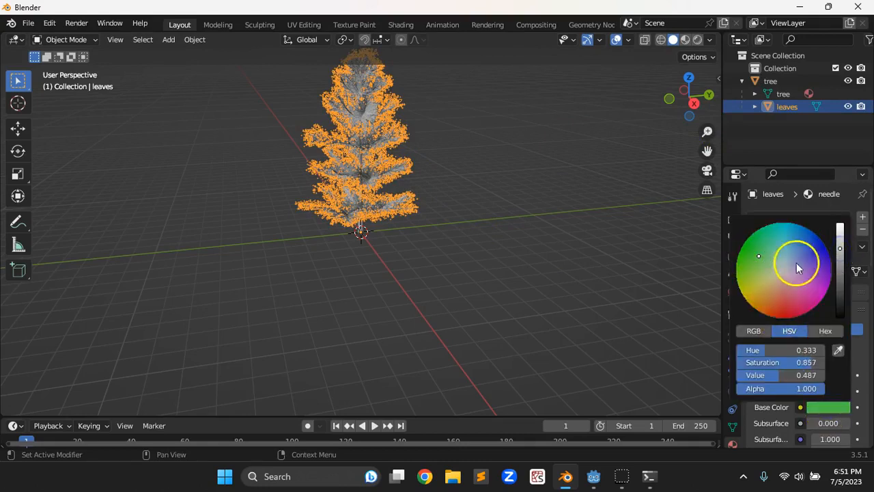
click(765, 246)
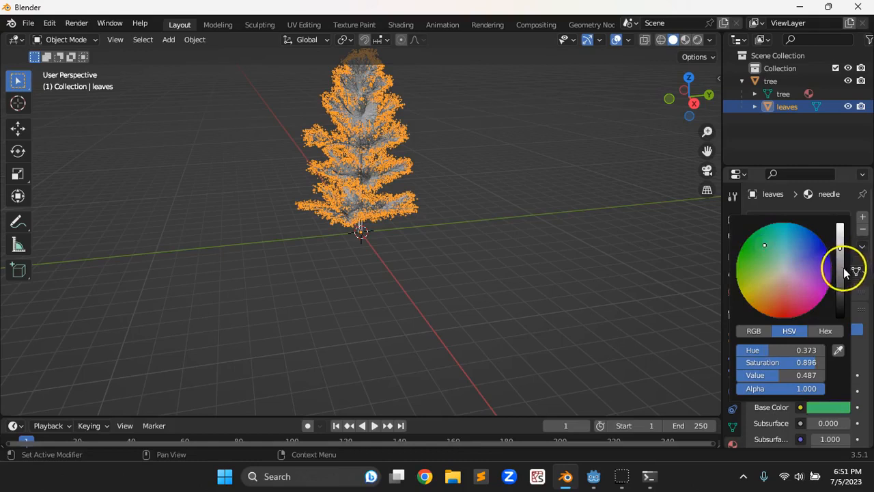
Show the viewport in Material Preview shading and inspect the colors of the pine's trunk and needles
click(686, 41)
scroll(382, 226, up, 4)
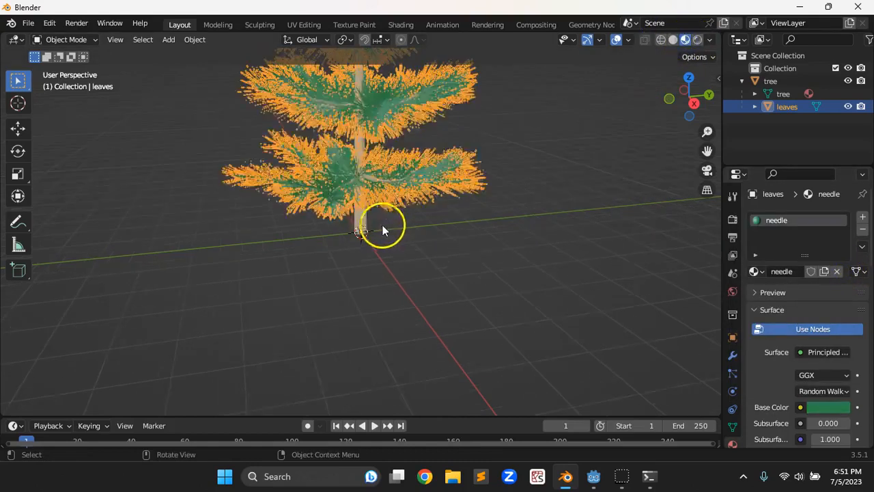
click(472, 278)
middle_drag(473, 279, 436, 237)
scroll(440, 259, down, 2)
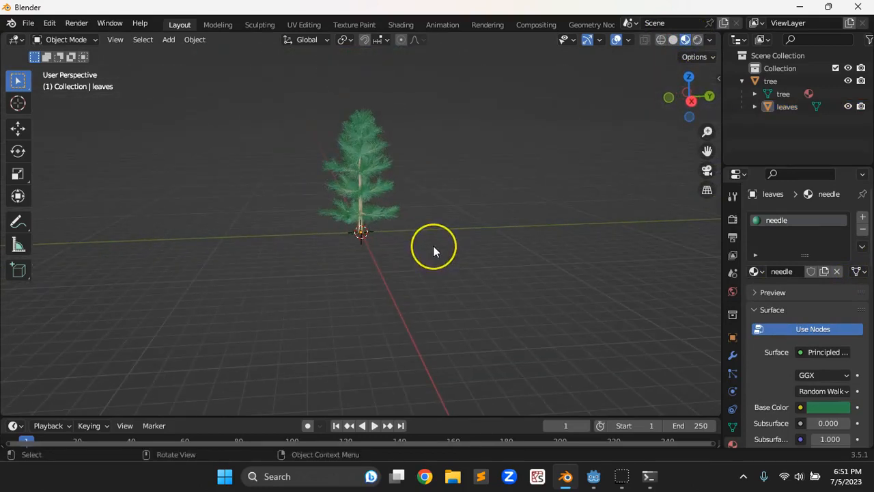
Save the pine model as pine.blend in the three-start project folder
key(ctrl+s)
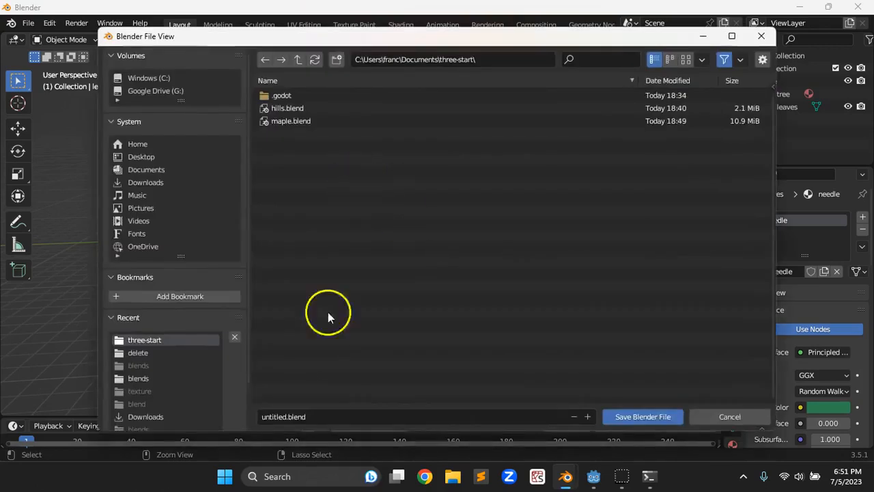
click(281, 418)
text(pine)
key(Return)
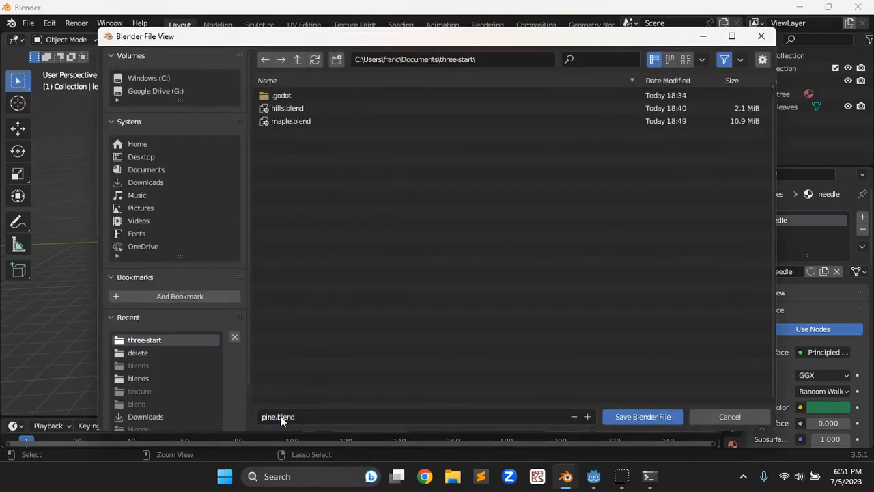
click(643, 417)
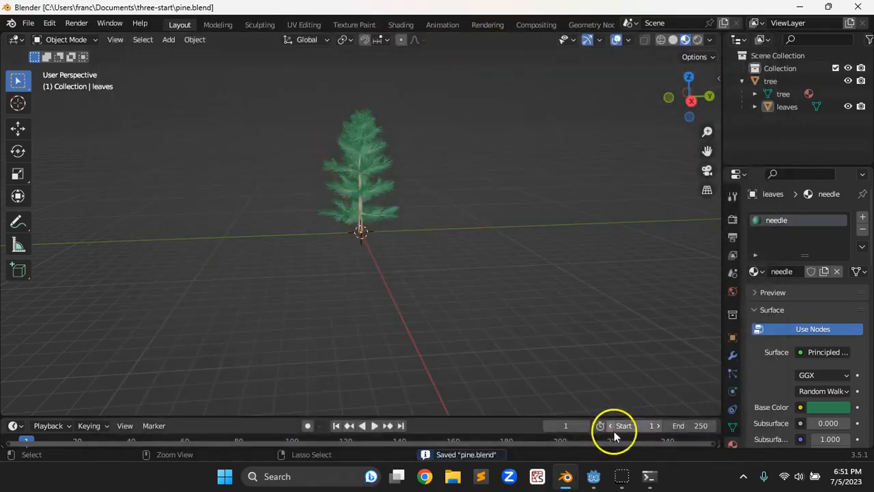
Switch to Godot and add maple.blend and pine.blend to the scene as children of the landscape node
click(593, 476)
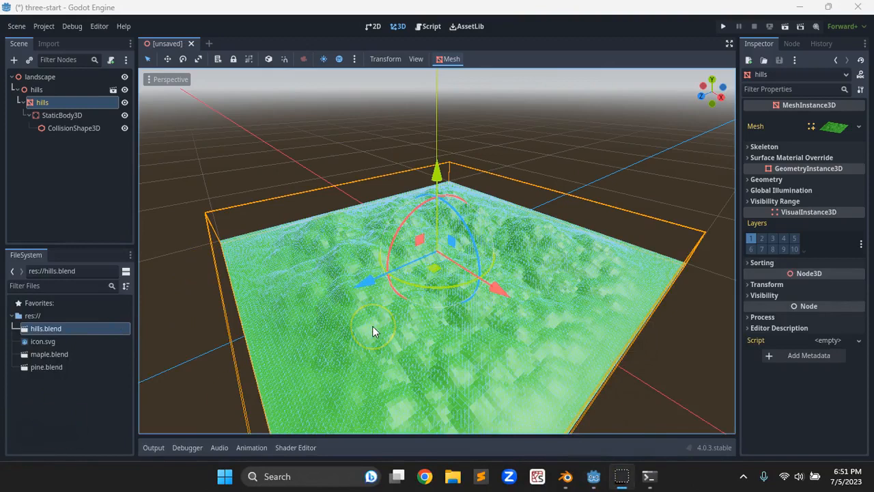
click(50, 355)
click(50, 366)
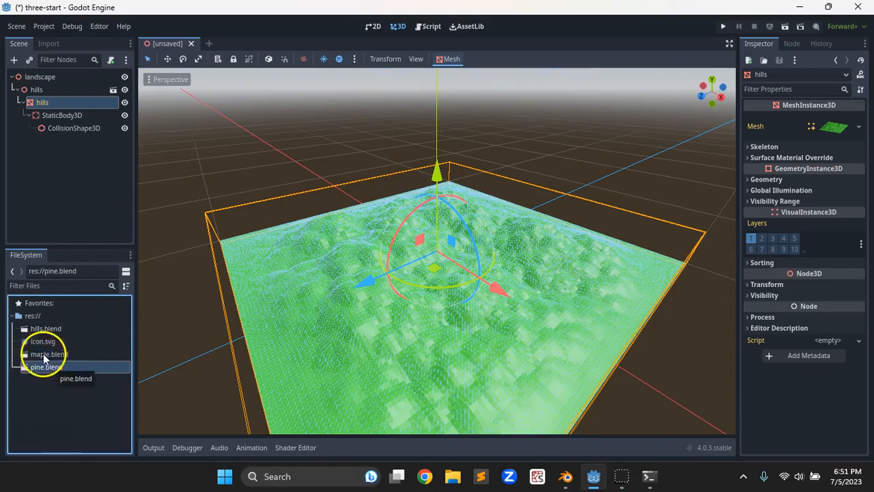
click(45, 355)
drag(43, 355, 30, 74)
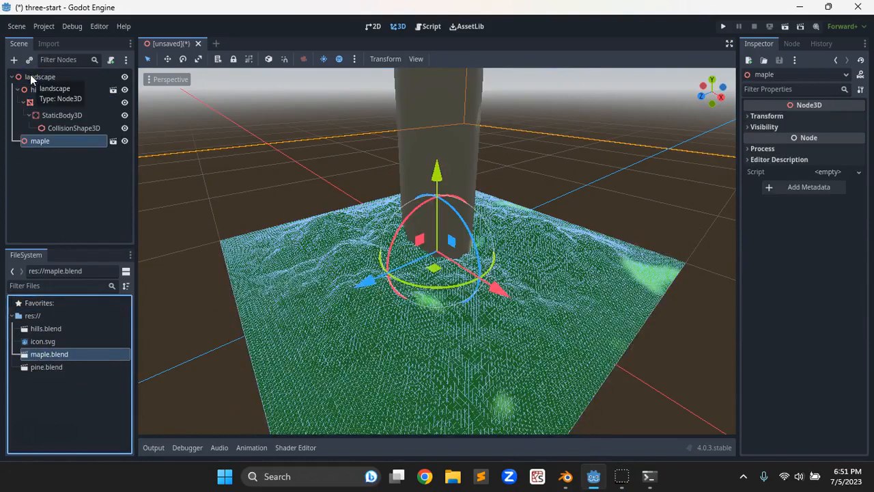
drag(44, 367, 38, 75)
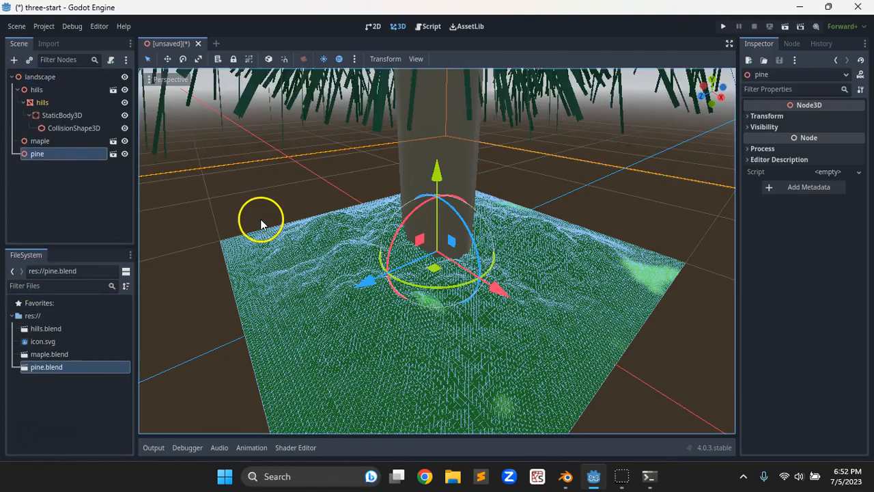
scroll(343, 288, down, 5)
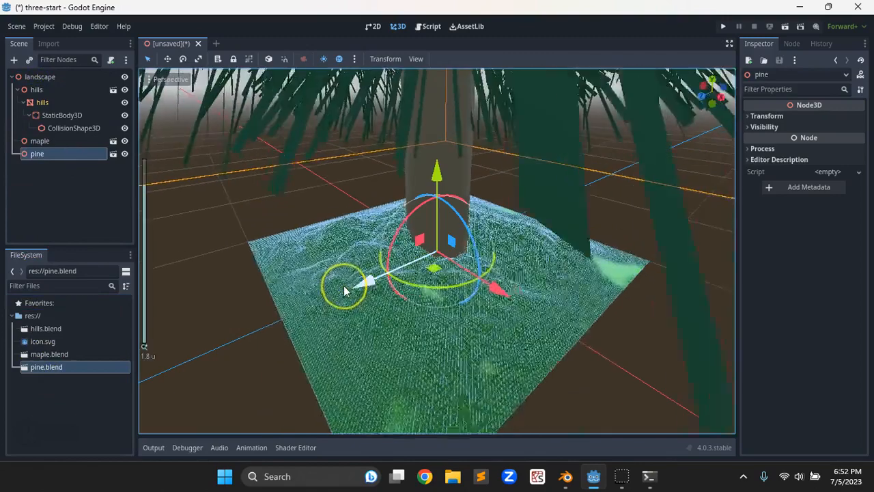
scroll(344, 290, up, 5)
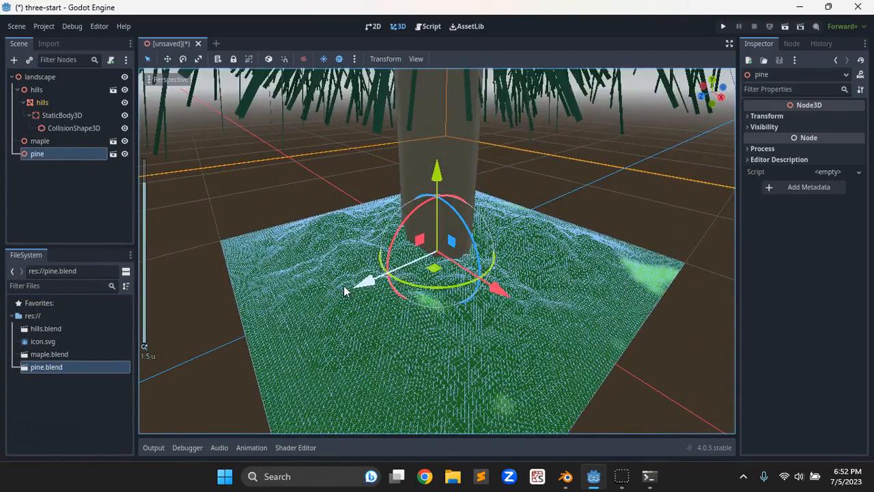
click(355, 293)
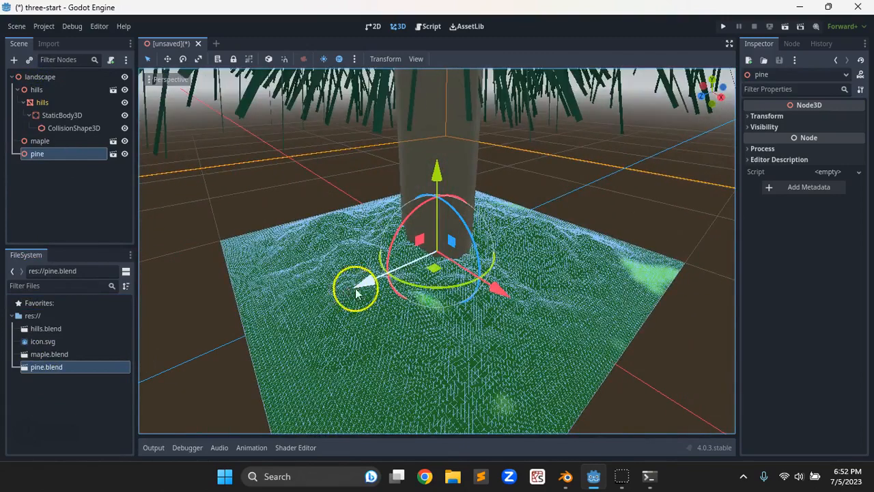
Switch to Blender and open hills.blend from the three-start folder
click(565, 476)
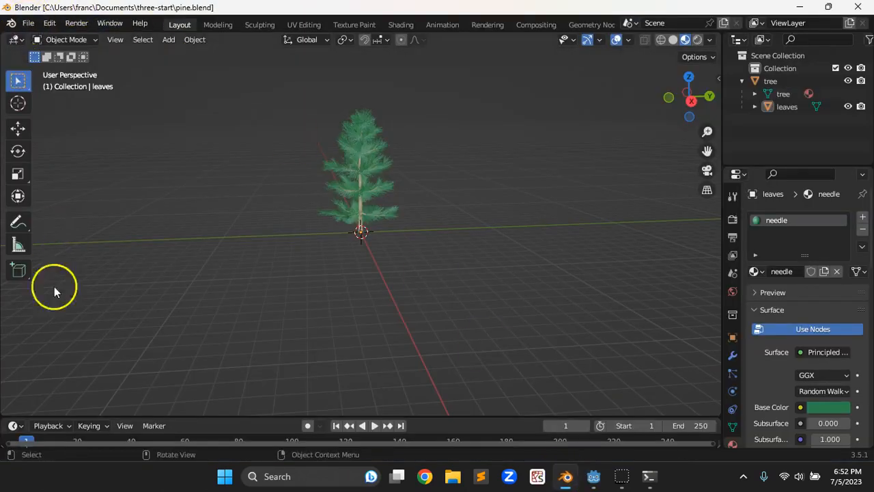
click(29, 25)
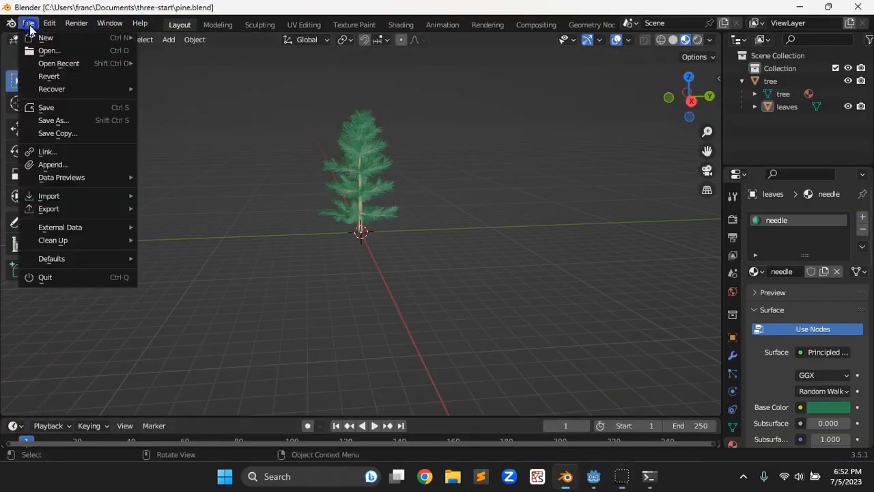
click(48, 52)
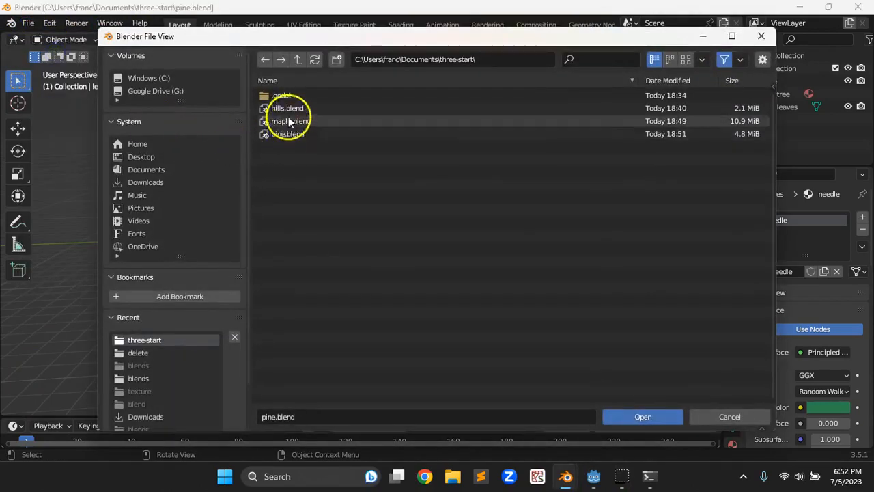
double_click(289, 109)
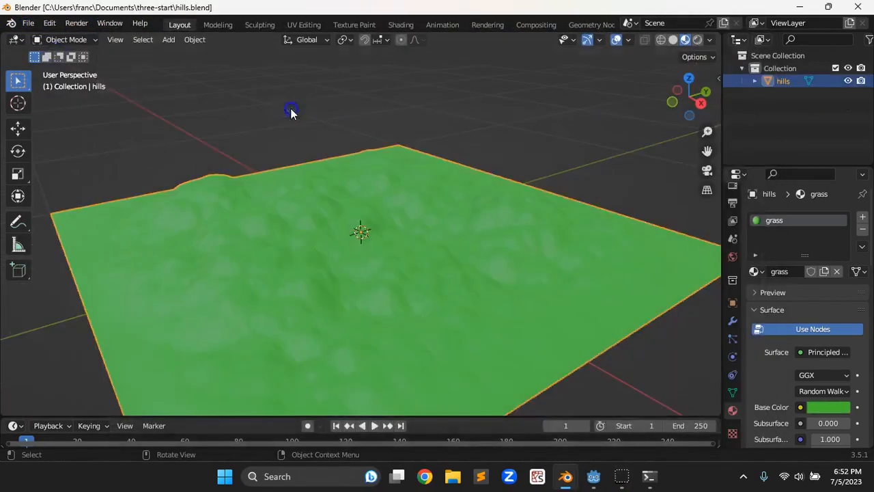
Measure the hills' width in the top view, remove the measurement, and return to a perspective view
click(688, 79)
click(18, 245)
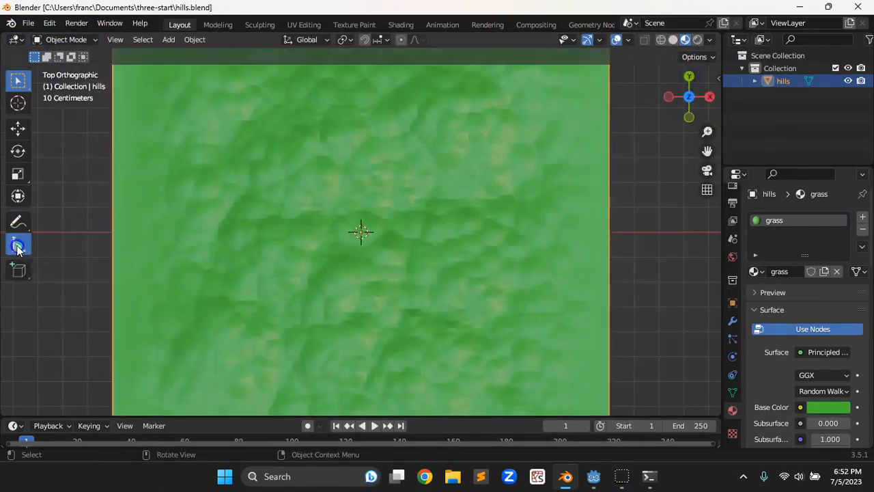
drag(114, 256, 591, 250)
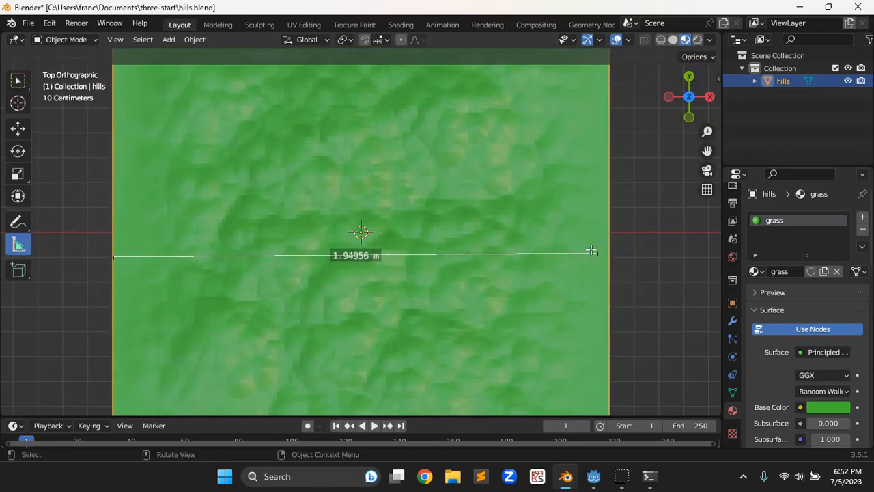
key(x)
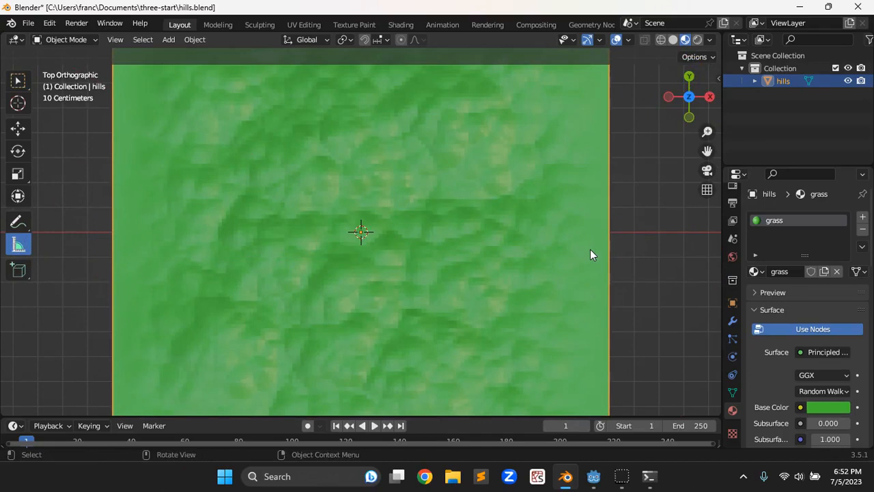
middle_drag(494, 259, 410, 222)
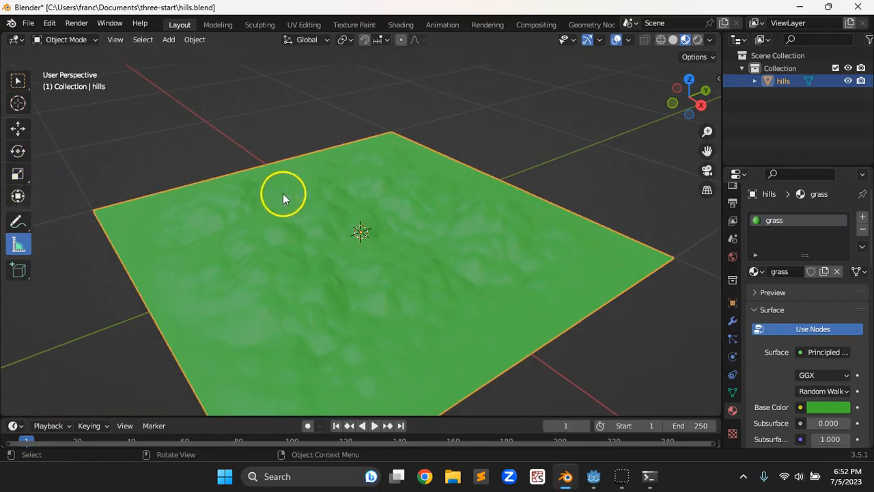
Set the hills object's scale to 123 on the X, Y and Z axes
click(732, 304)
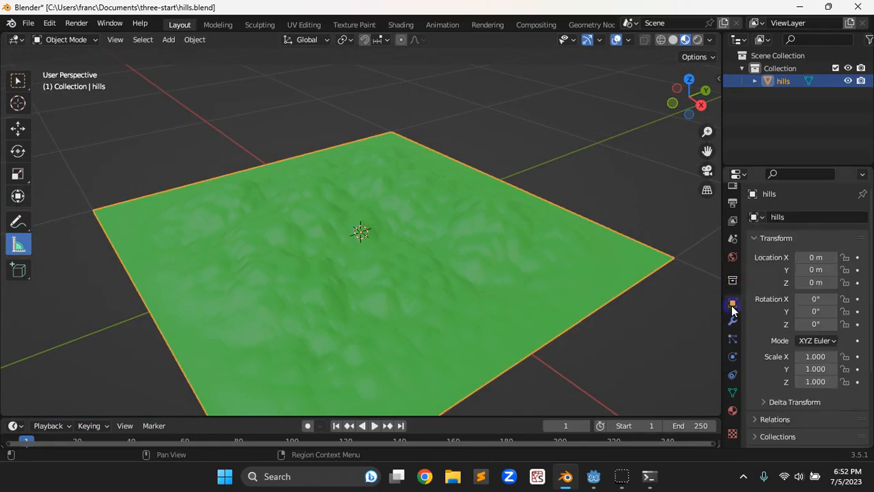
click(815, 356)
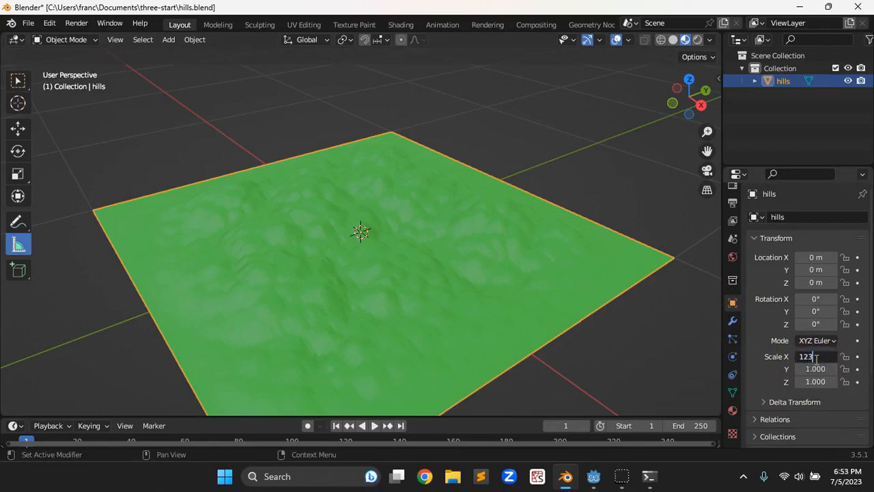
text(123)
key(Tab)
text(12)
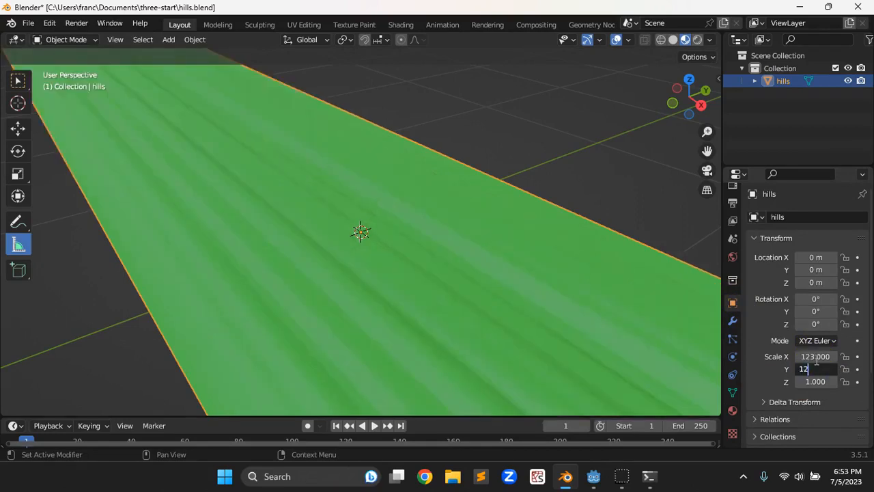
text(3)
key(Tab)
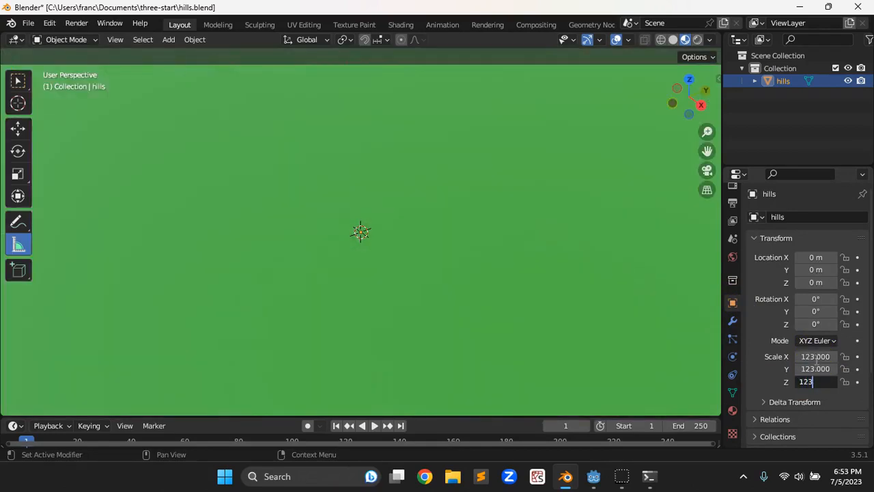
text(123)
key(Return)
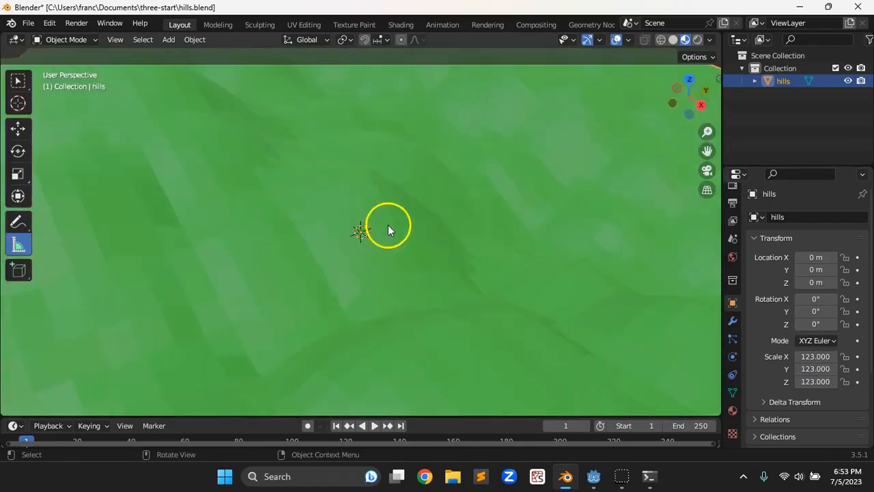
Check the rescaled hills' overall shape and save the changes to hills.blend
scroll(389, 227, down, 5)
middle_drag(391, 258, 430, 271)
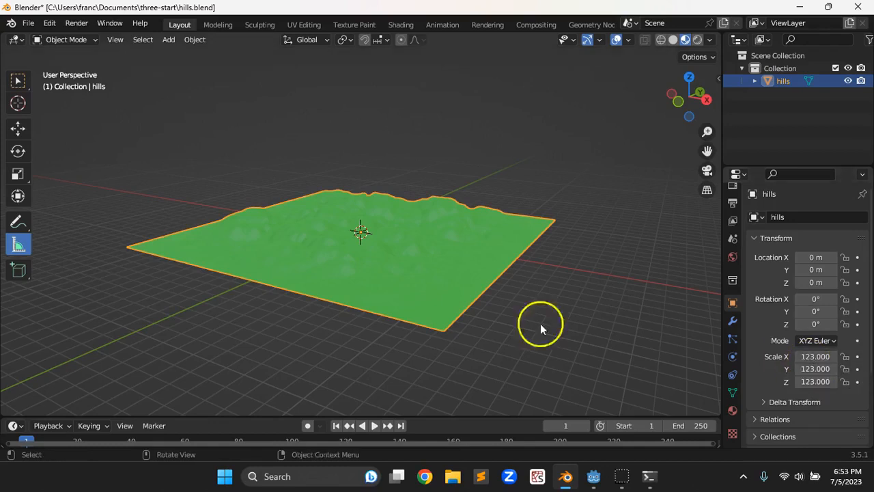
middle_drag(391, 232, 364, 290)
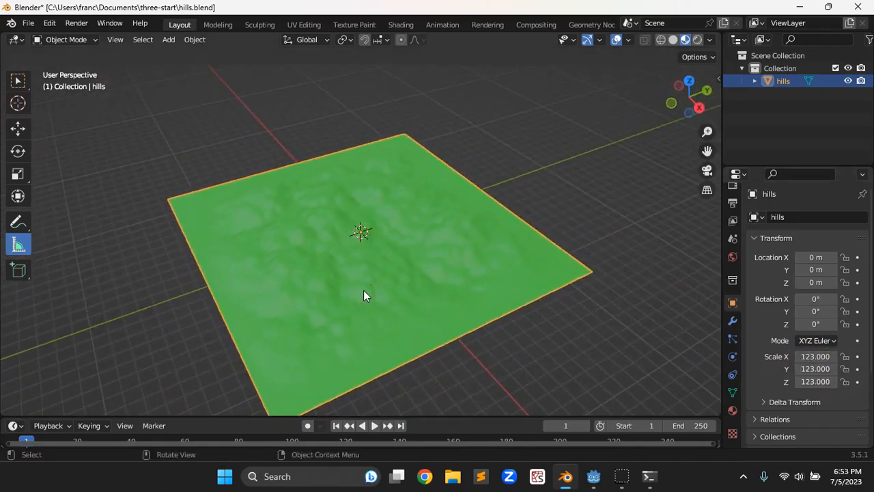
mouse_move(377, 296)
middle_down()
mouse_move(328, 280)
mouse_move(383, 299)
middle_up()
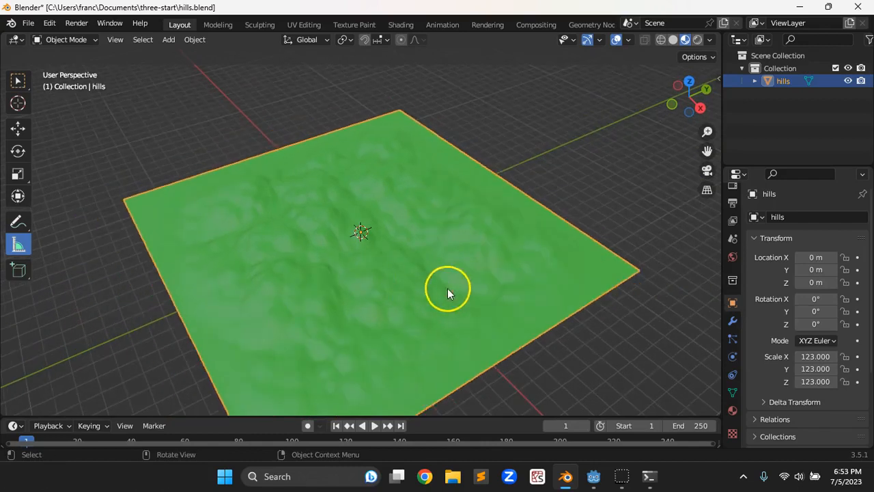
middle_drag(447, 288, 441, 285)
key(ctrl+s)
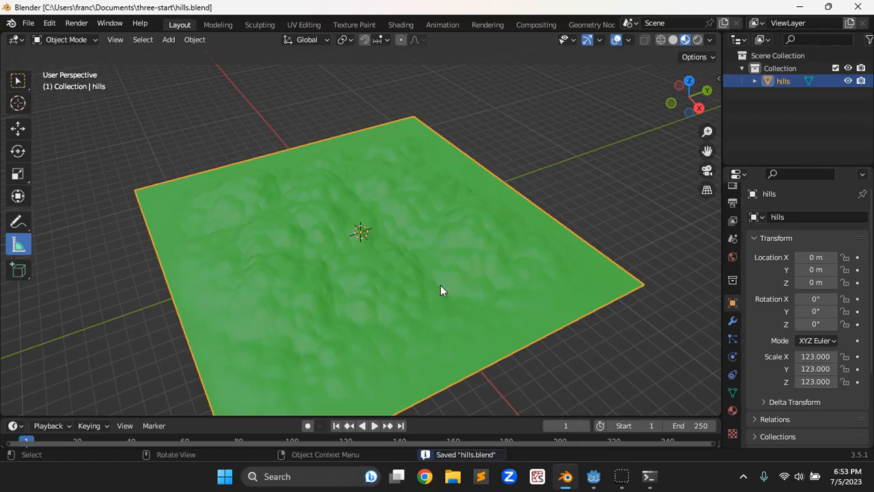
Switch to Godot to reimport the rescaled hills and compare the pine's size with the terrain
click(593, 475)
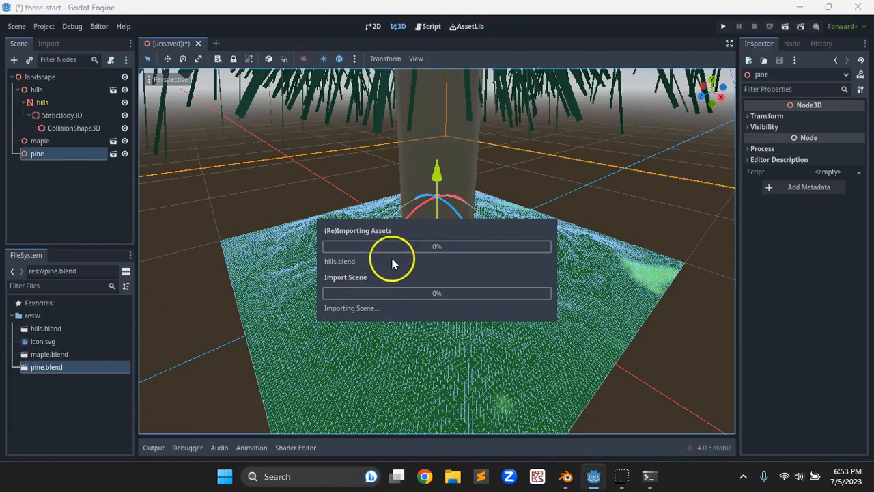
scroll(400, 260, down, 5)
scroll(403, 259, down, 10)
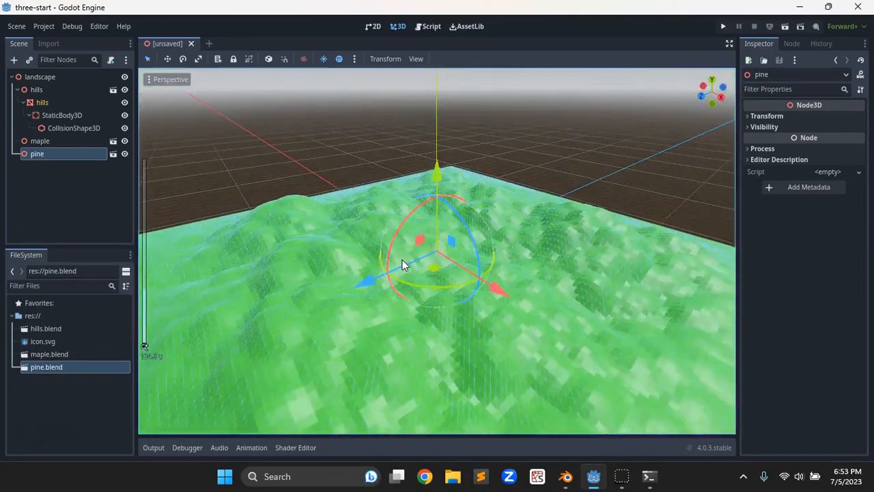
scroll(457, 345, up, 15)
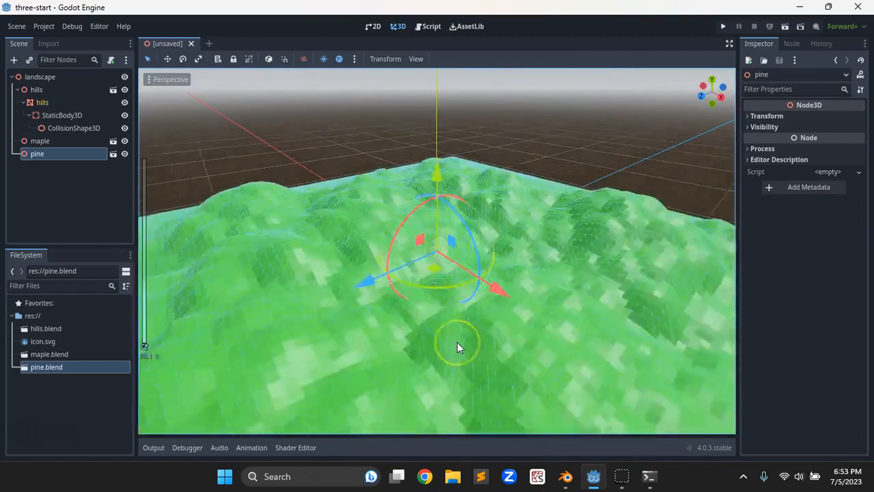
scroll(457, 342, down, 5)
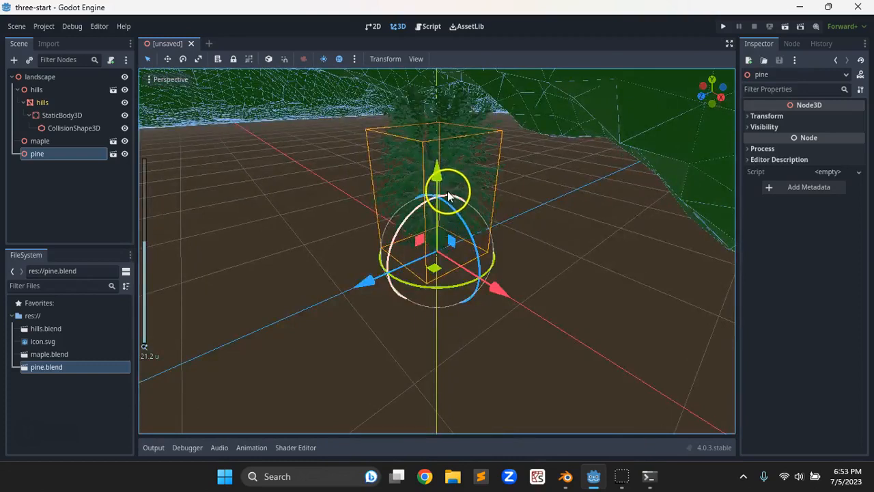
scroll(447, 203, down, 12)
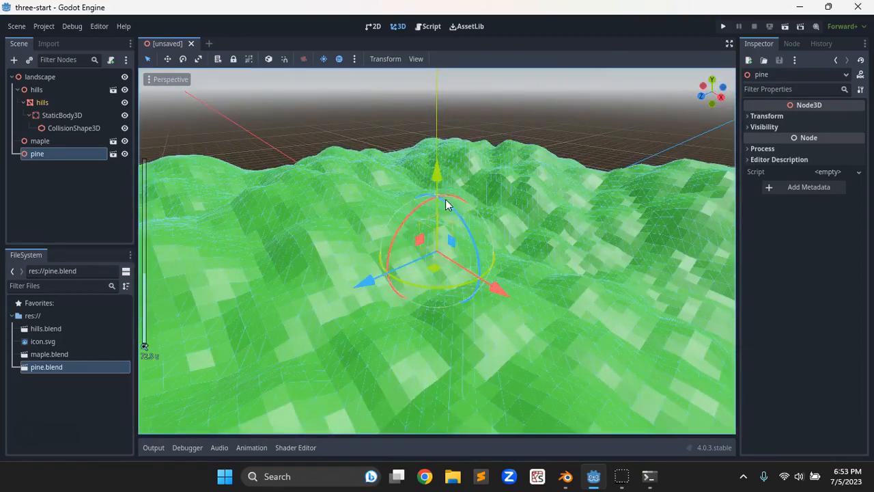
Raise the pine along the Y axis and fine-tune its height so the trunk base rests on the hill surface
scroll(449, 212, up, 3)
drag(443, 172, 429, 84)
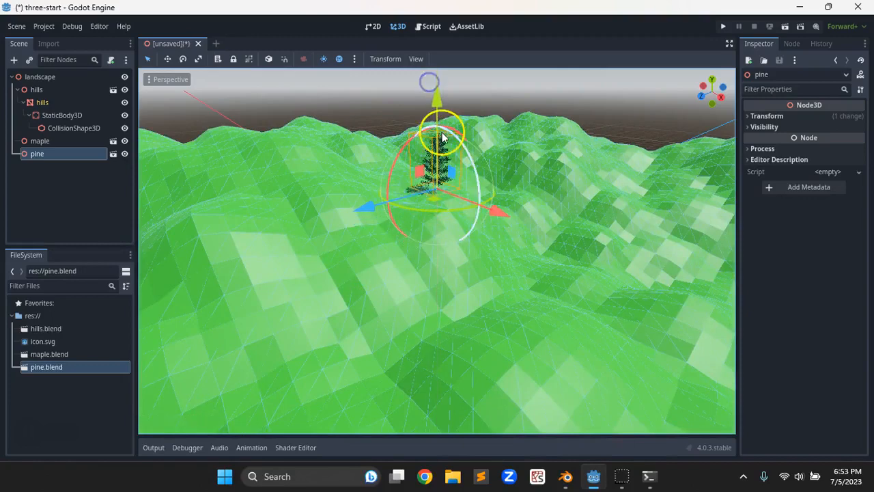
key(f)
scroll(444, 225, up, 8)
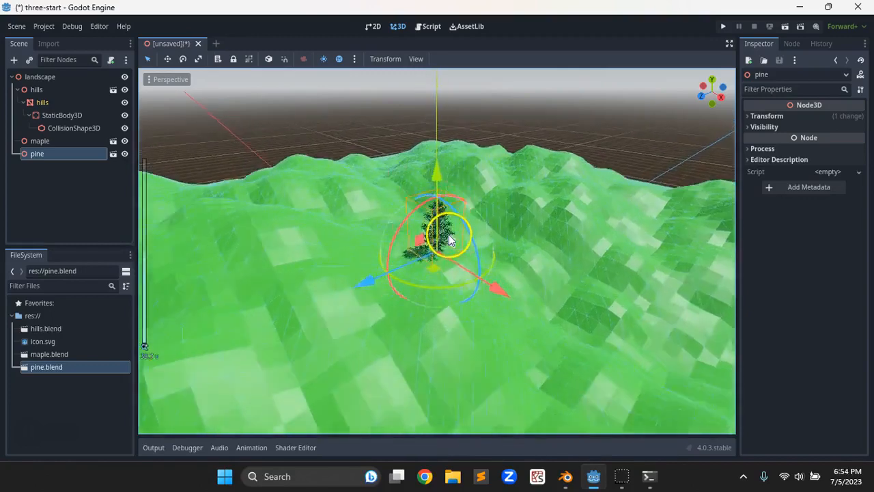
middle_drag(444, 279, 426, 181)
drag(437, 174, 440, 187)
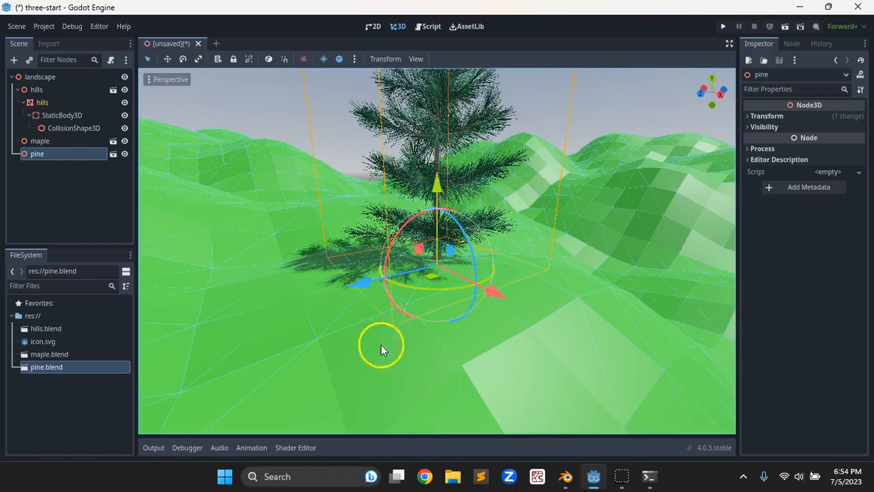
Raise the maple to the hill surface and shift it along the Z axis away from the pine
click(64, 142)
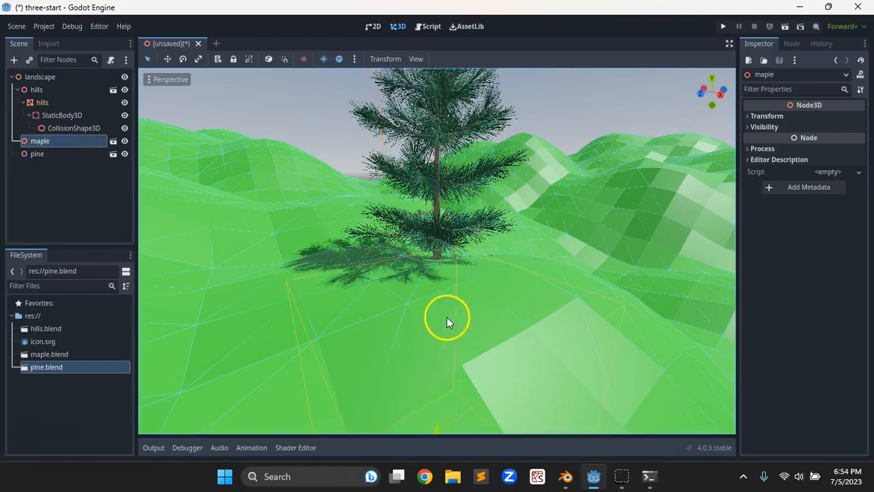
scroll(434, 318, down, 5)
drag(438, 298, 433, 179)
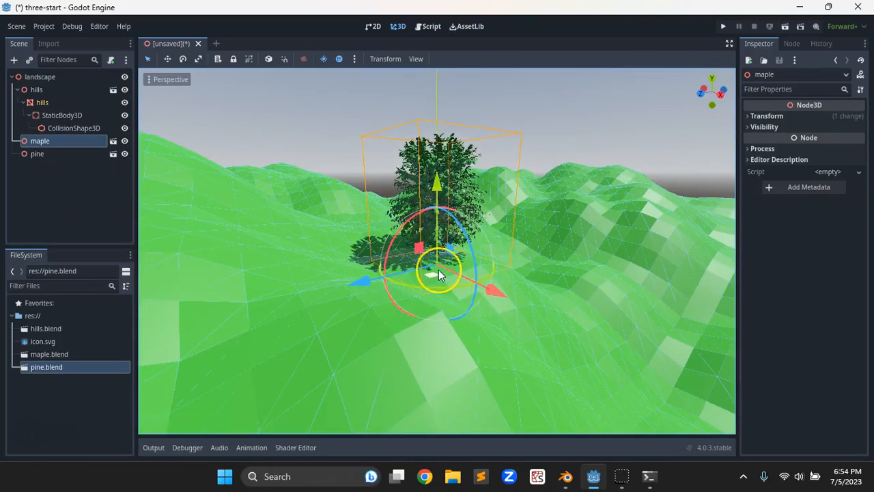
scroll(438, 269, up, 6)
drag(371, 272, 66, 308)
scroll(237, 289, down, 6)
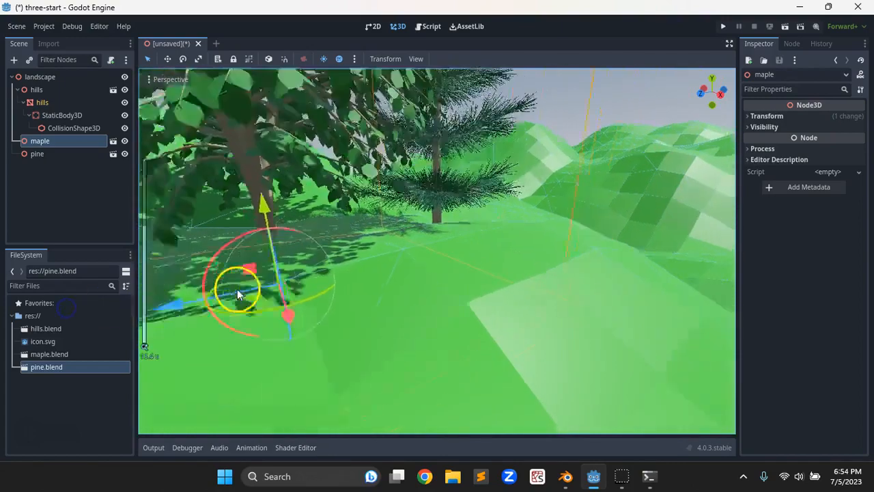
scroll(338, 256, down, 5)
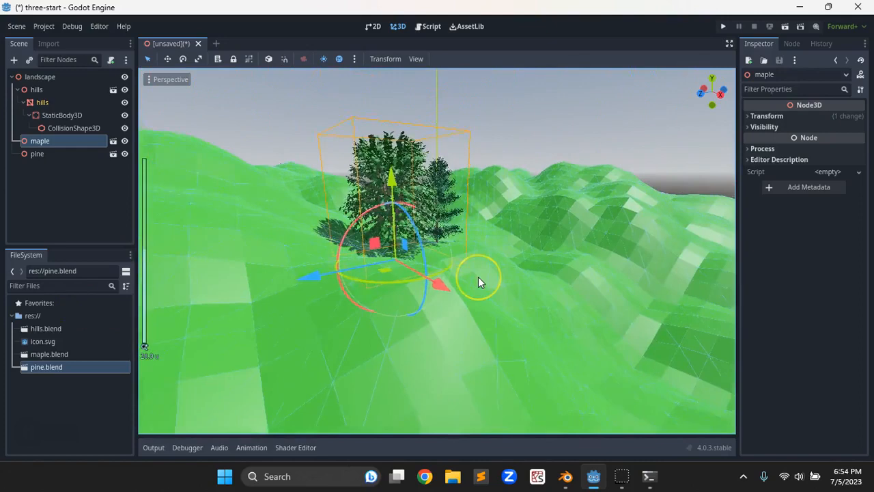
Move the maple farther from the pine along the Z axis and adjust its height so it stands on the hillside
drag(314, 275, 214, 273)
mouse_move(321, 194)
mouse_down()
mouse_move(316, 143)
mouse_move(322, 195)
mouse_up()
drag(224, 250, 95, 245)
drag(221, 159, 216, 123)
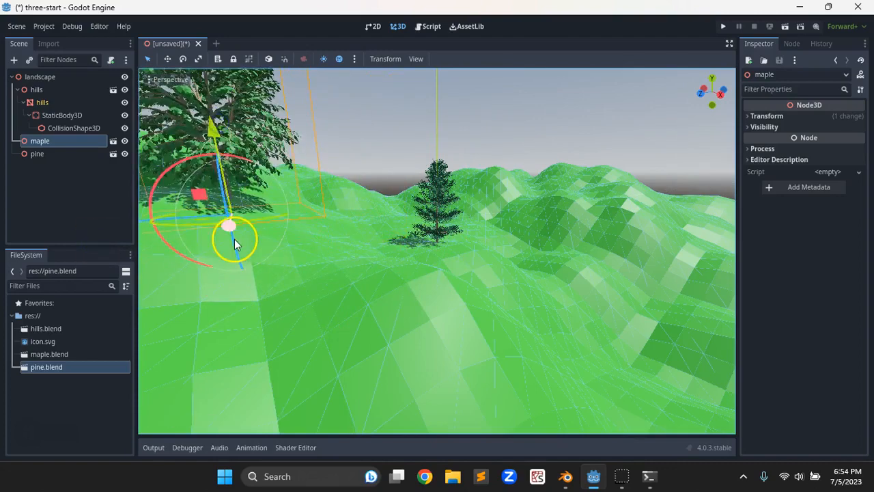
key(f)
scroll(479, 291, up, 5)
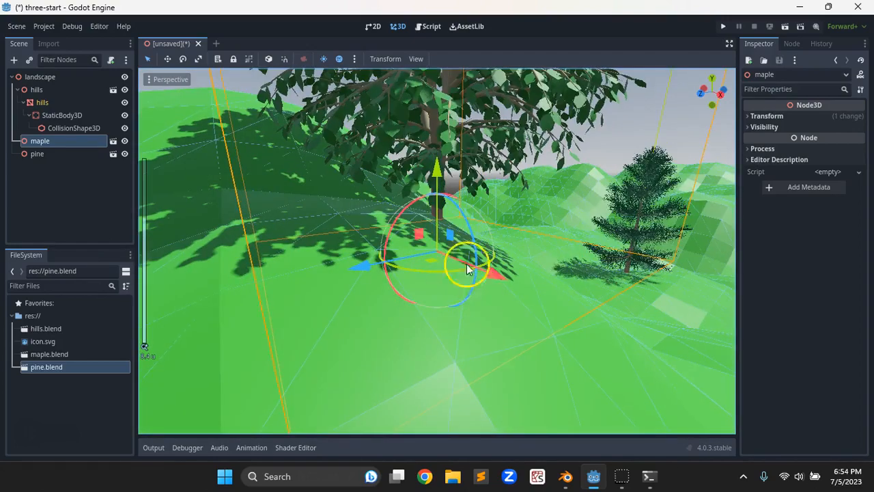
mouse_move(437, 171)
middle_down()
mouse_move(398, 231)
mouse_move(458, 260)
mouse_move(419, 260)
middle_up()
scroll(419, 261, down, 15)
middle_drag(525, 298, 498, 273)
scroll(525, 275, down, 8)
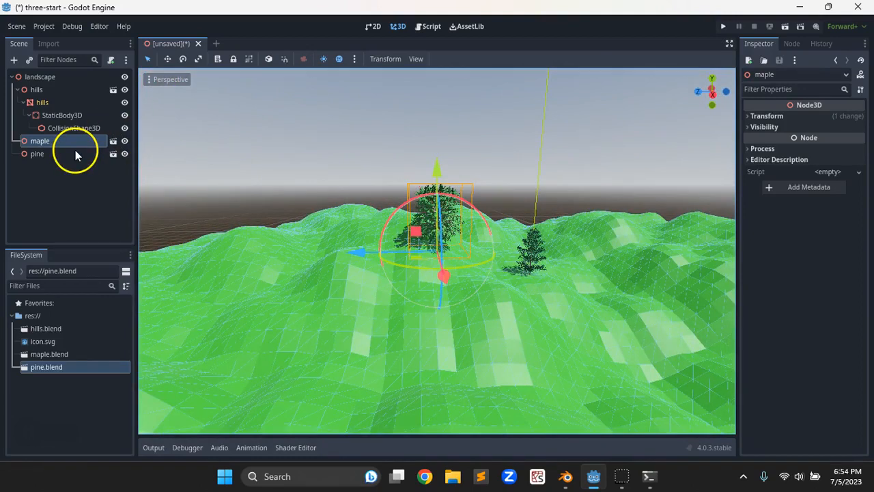
Enable Editable Children on the maple and pine scene instances to expose their mesh nodes
click(45, 140)
right_click(45, 140)
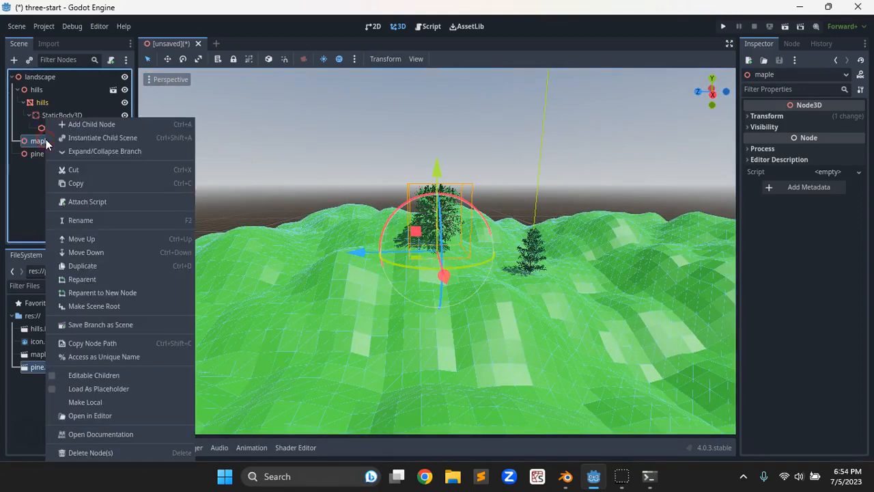
click(83, 374)
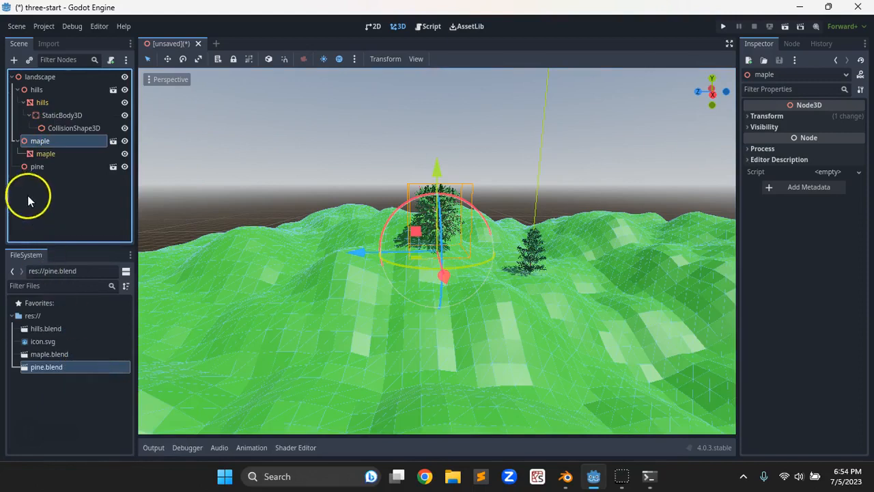
click(37, 166)
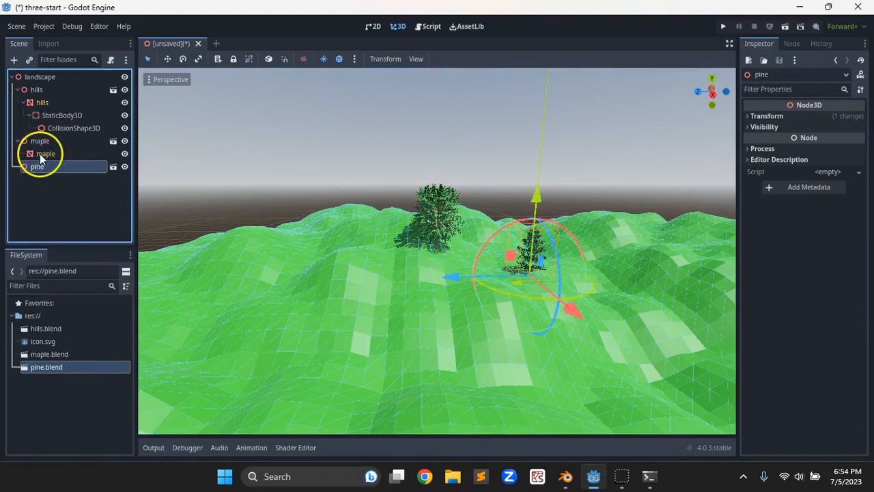
right_click(32, 164)
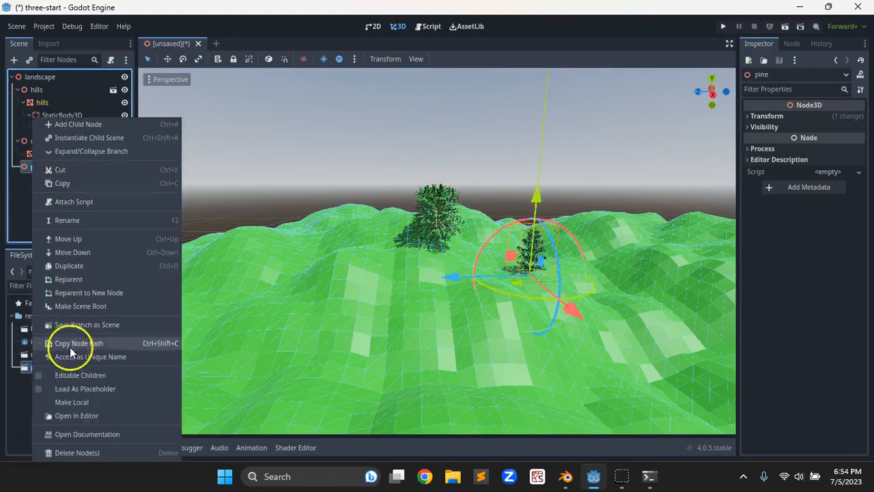
click(81, 376)
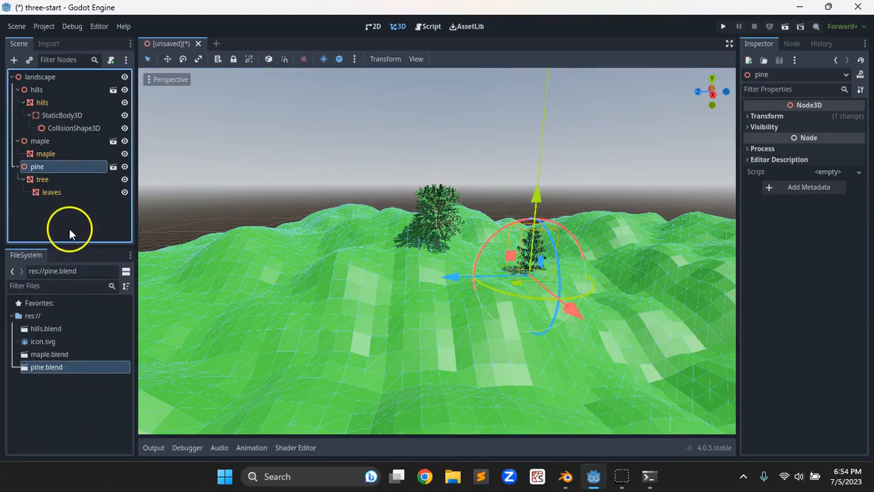
Add a MultiMeshInstance3D node as a child of the landscape node
click(35, 79)
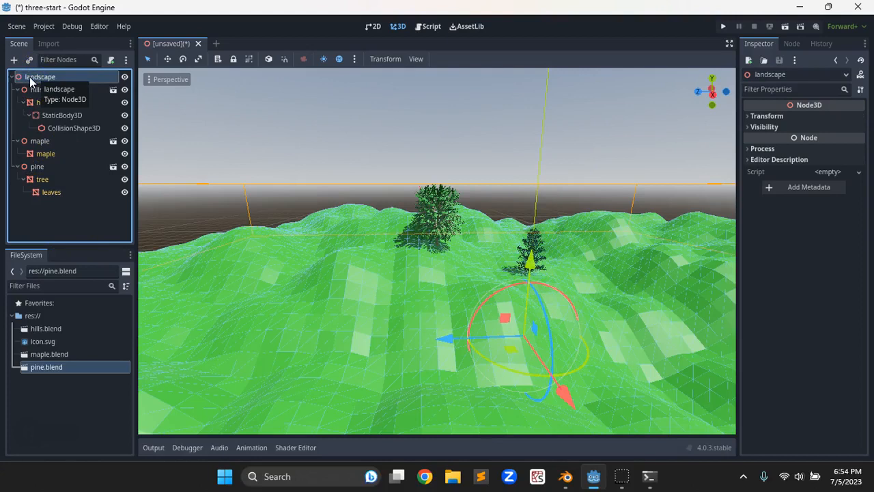
click(13, 59)
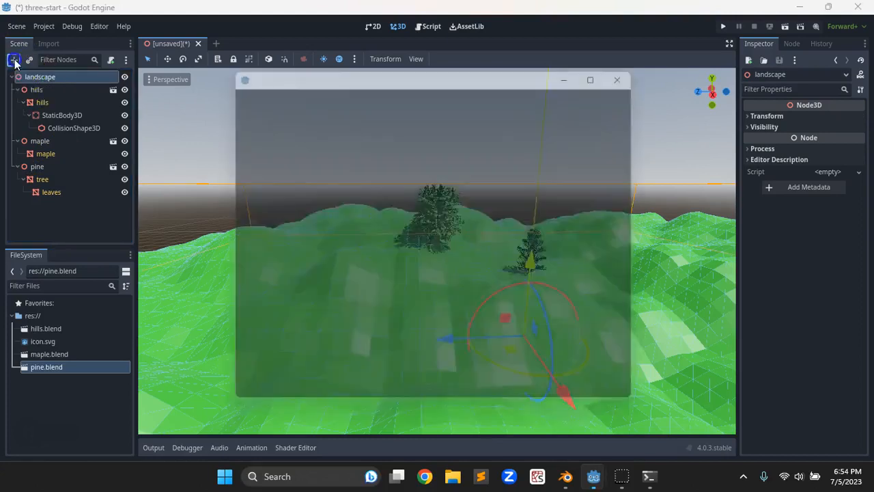
text(MUL)
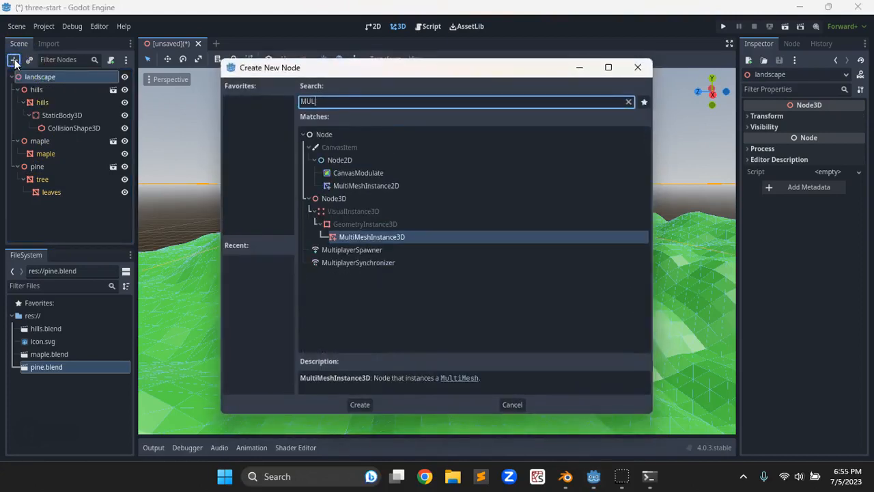
click(381, 239)
double_click(383, 239)
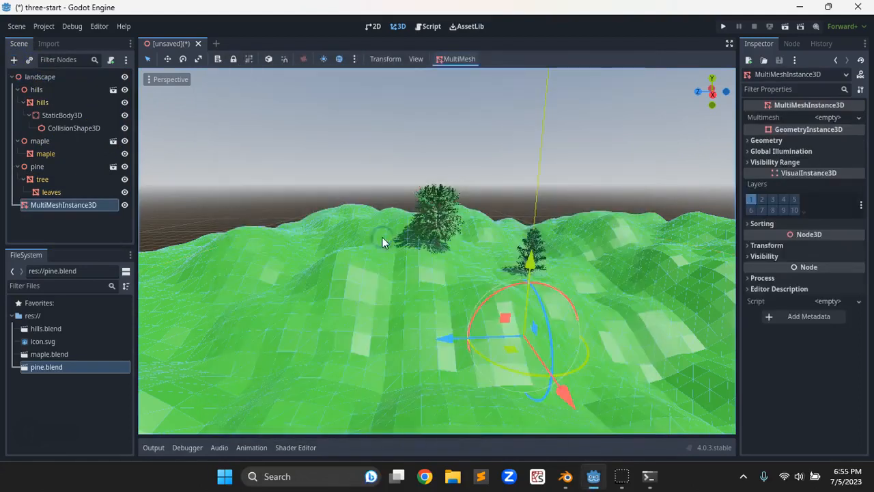
Start Populate Surface for the MultiMeshInstance3D, with the hills mesh as target surface and the maple mesh as source
click(67, 207)
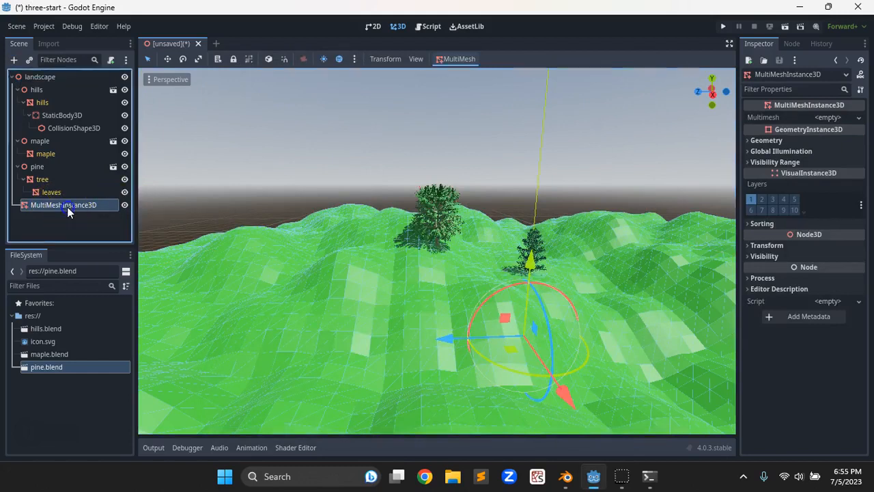
click(464, 60)
click(462, 73)
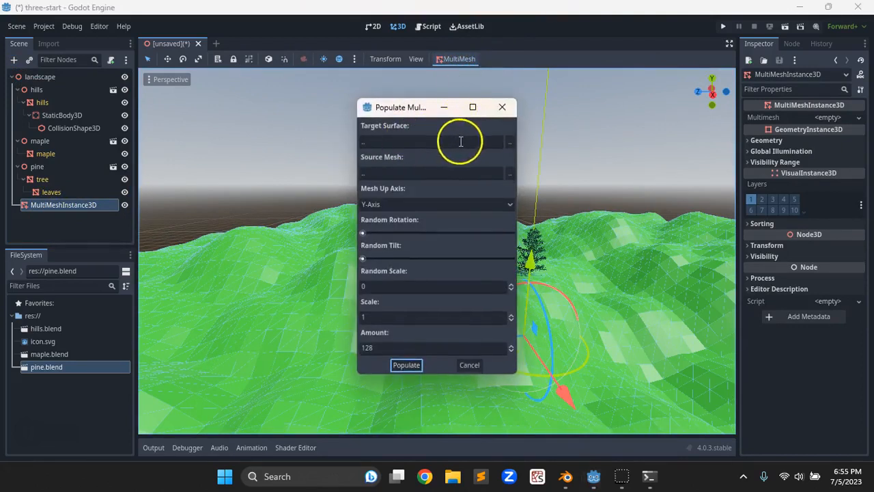
click(510, 141)
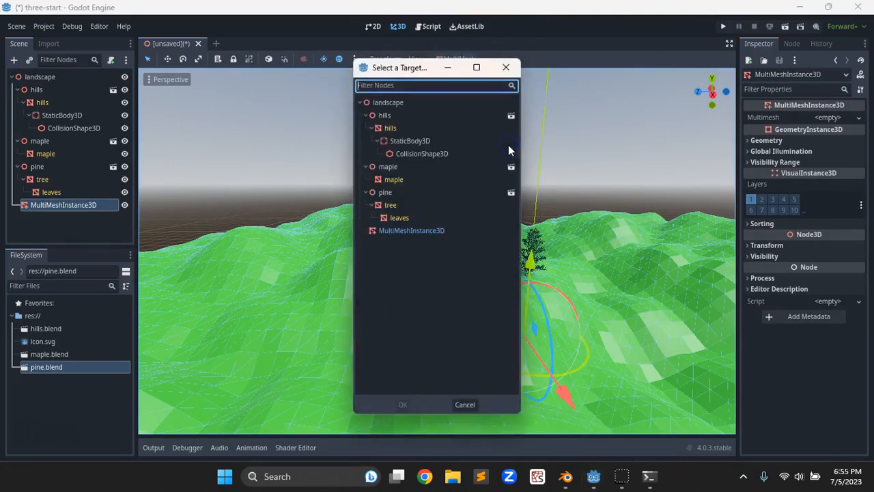
click(389, 128)
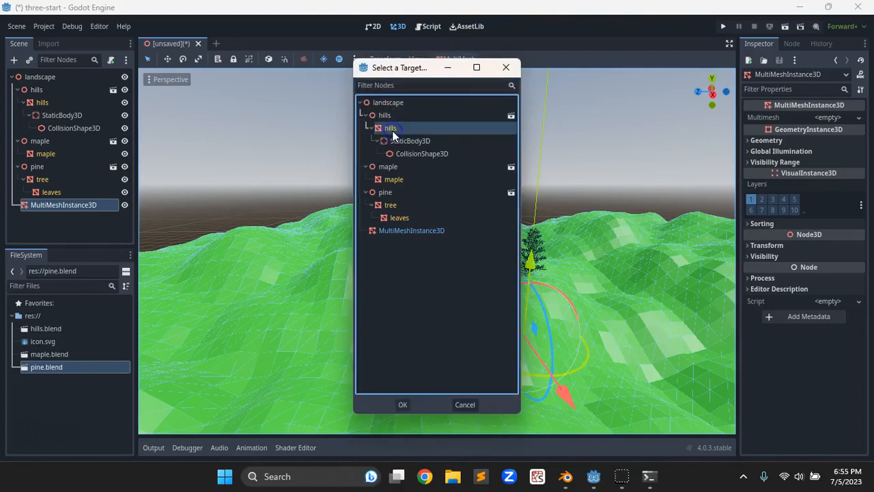
click(402, 404)
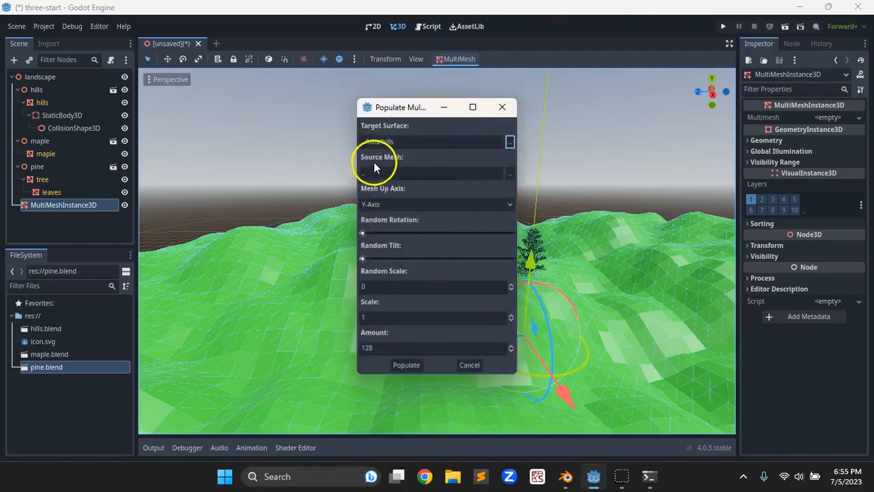
click(509, 174)
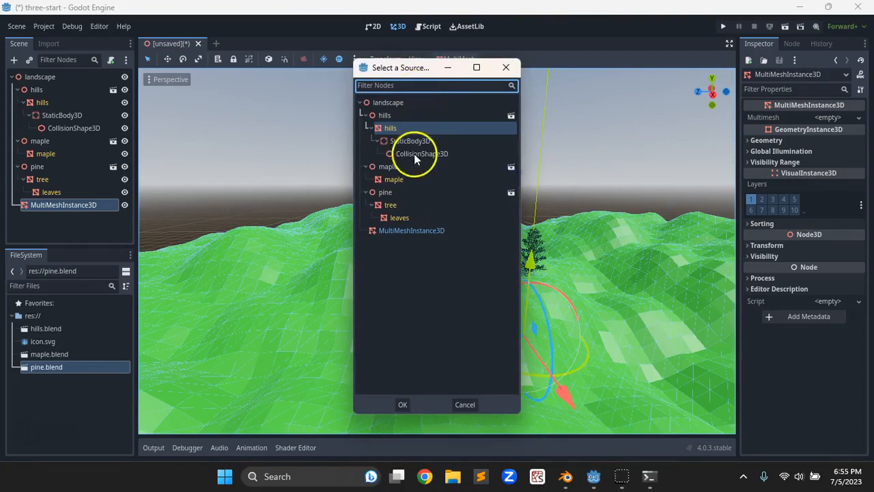
click(395, 179)
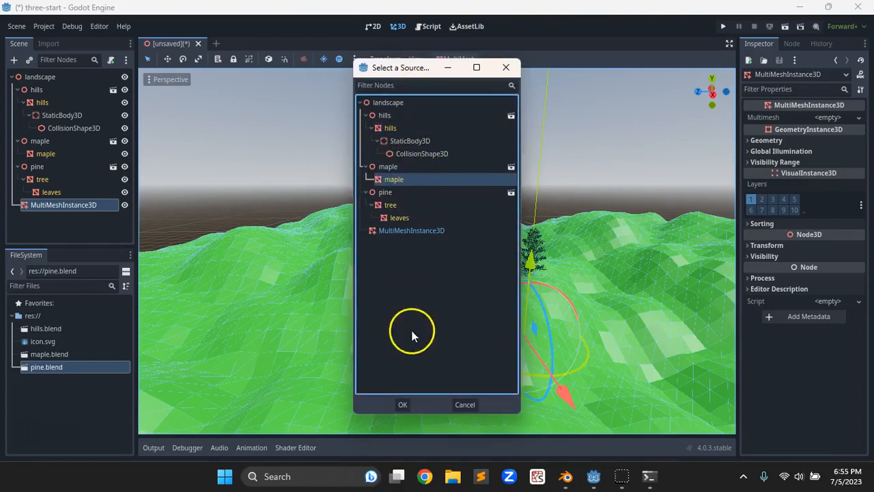
click(402, 404)
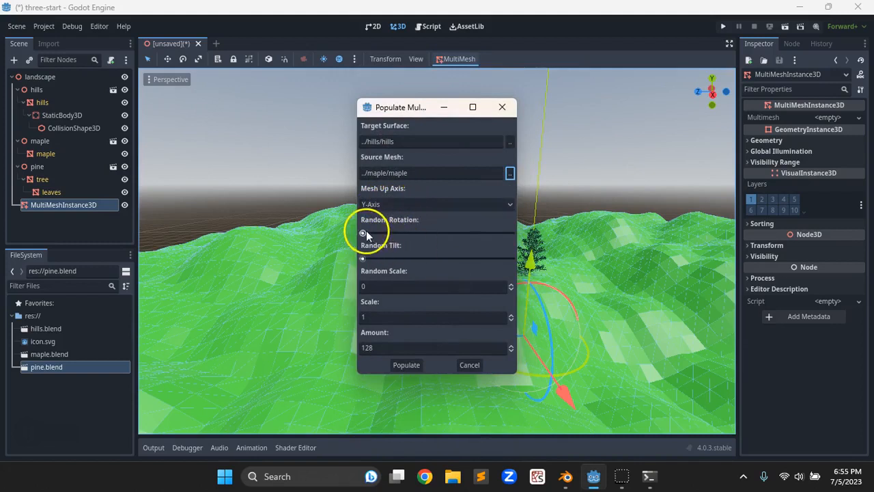
Populate the hills with maples using a slight random rotation, random scale 0.3 and an amount of 1288
drag(364, 234, 365, 234)
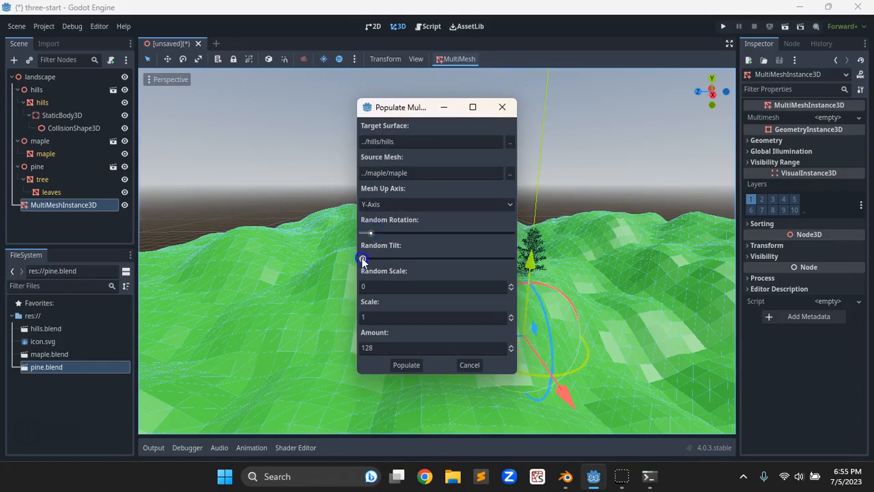
drag(365, 257, 363, 259)
click(375, 287)
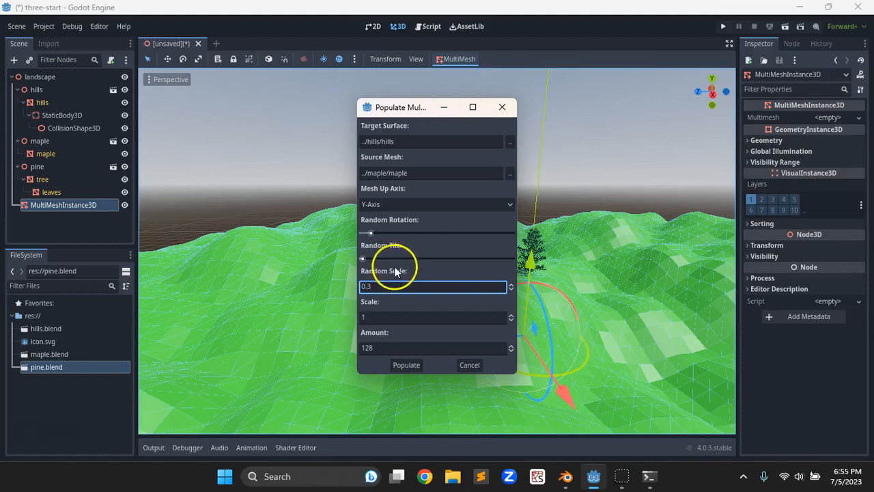
click(381, 347)
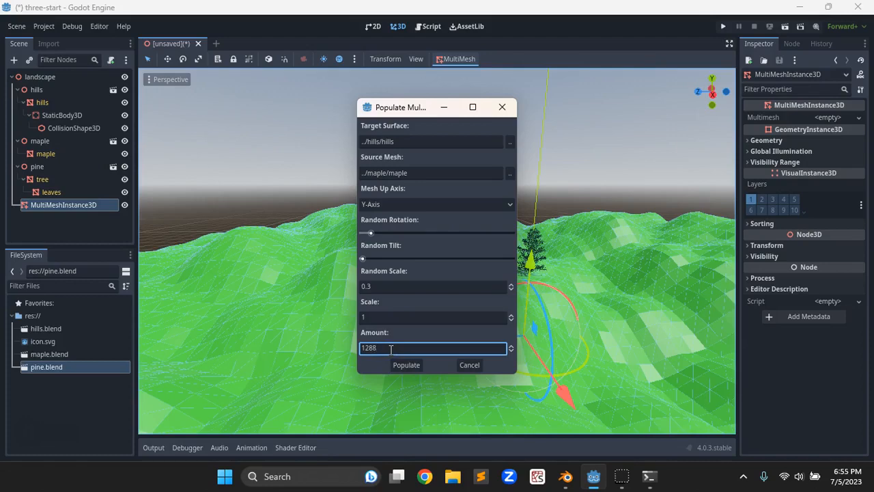
click(410, 365)
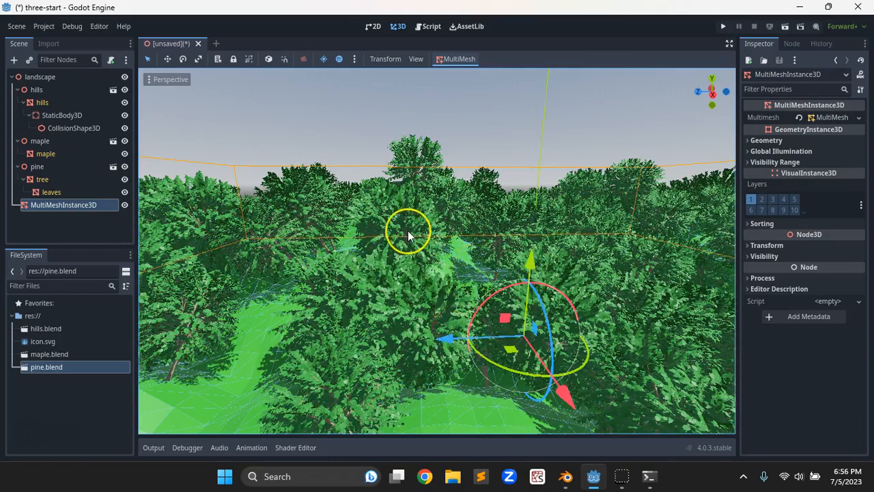
scroll(407, 230, down, 5)
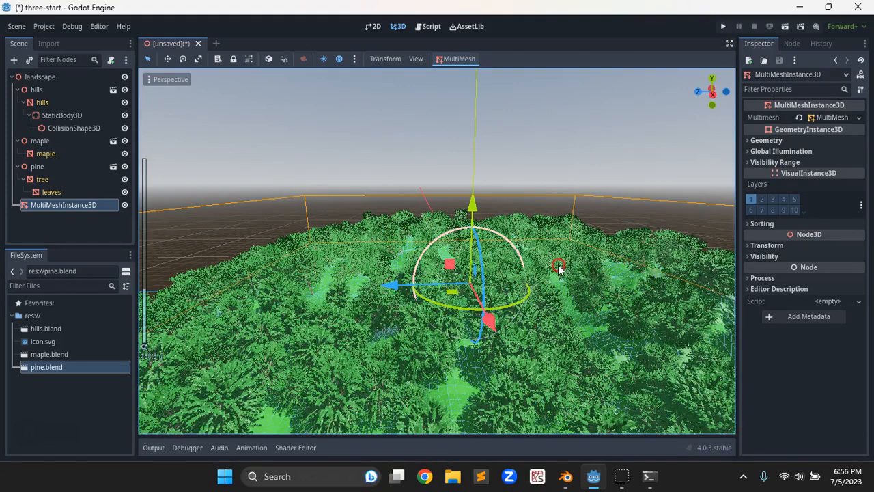
middle_drag(555, 309, 505, 295)
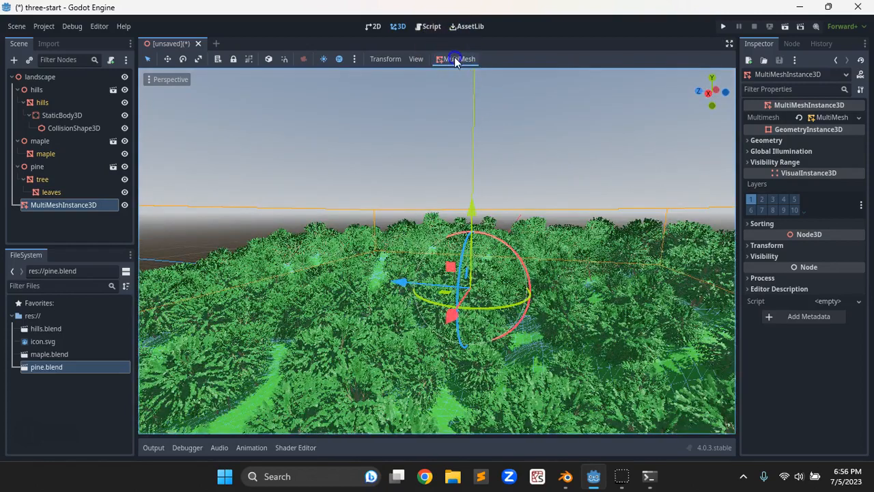
Repopulate the hills with maples at a reduced amount of 128 and inspect the tree distribution
click(455, 59)
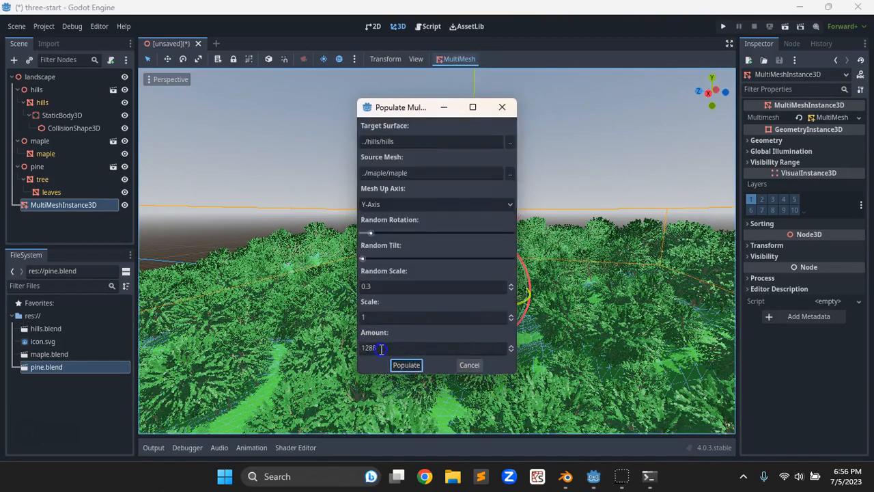
click(379, 348)
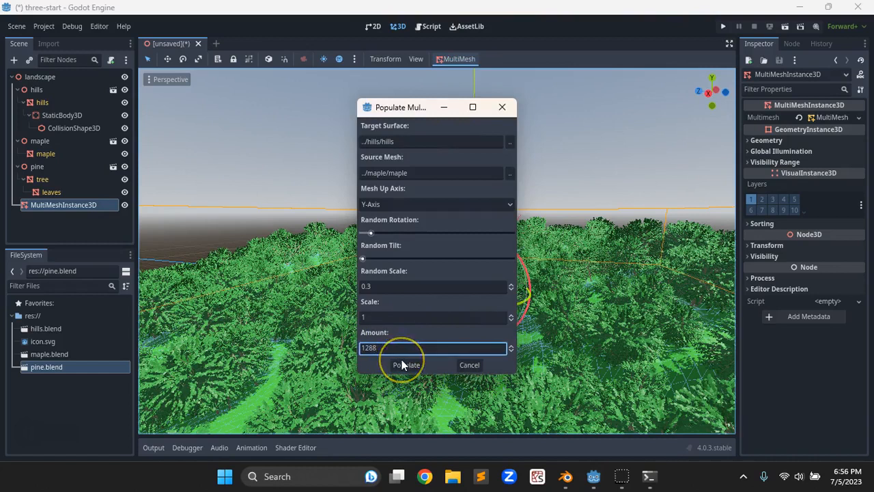
click(383, 349)
key(BackSpace)
click(396, 364)
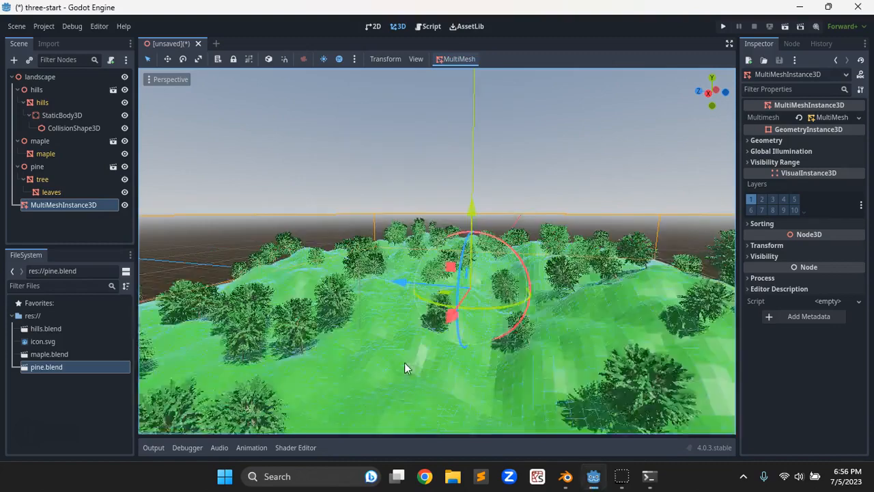
scroll(410, 353, up, 3)
scroll(409, 353, down, 6)
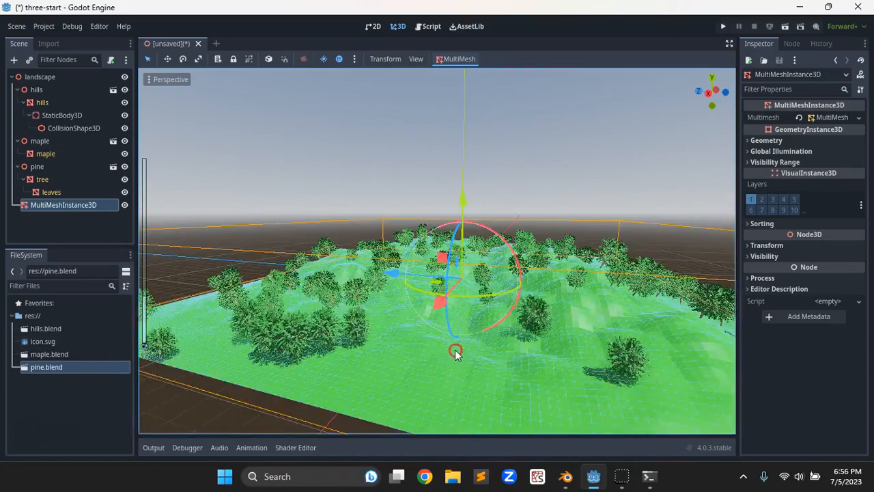
scroll(455, 351, up, 5)
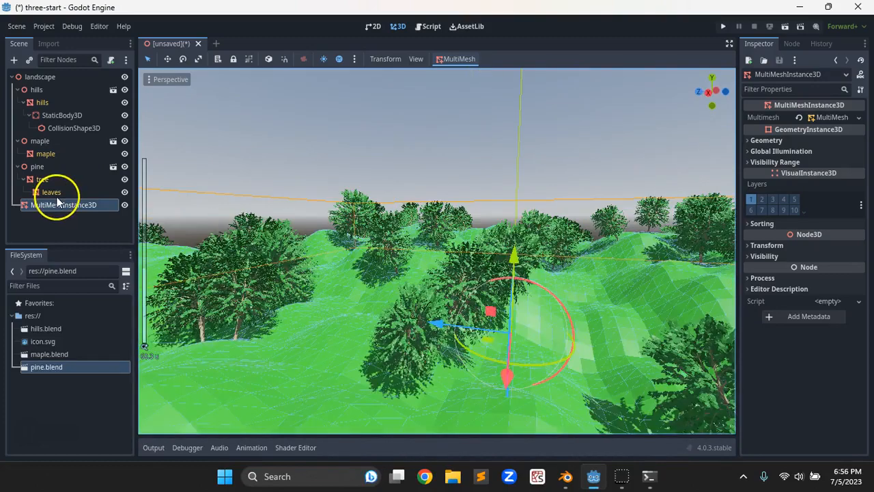
Add a second MultiMeshInstance3D node as a child of the landscape node
click(41, 77)
click(13, 60)
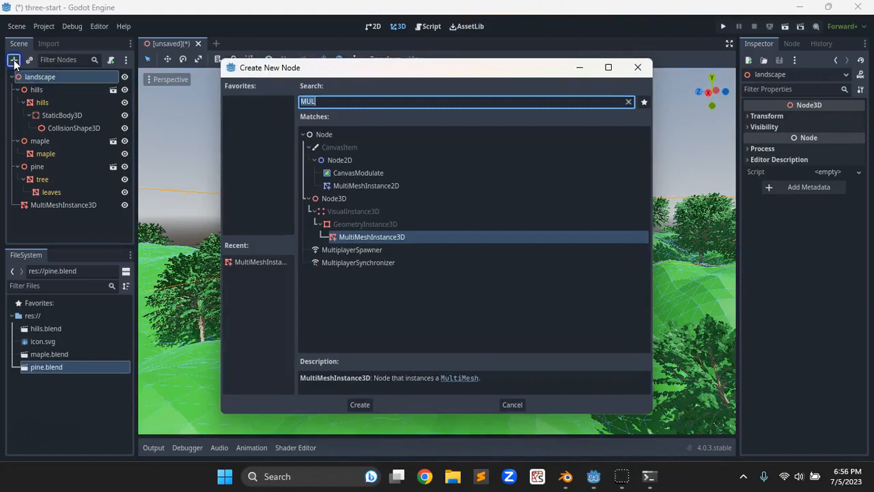
double_click(355, 237)
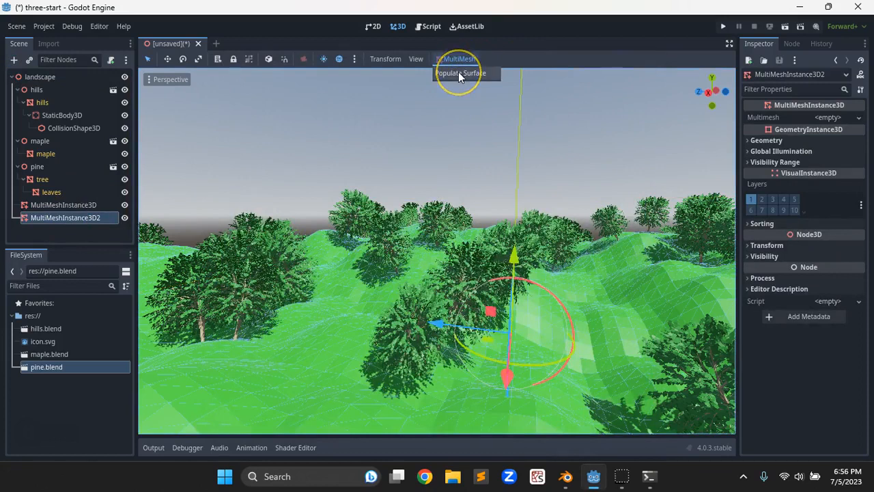
Start Populate Surface for the second MultiMeshInstance3D and set its target surface to the hills mesh
click(458, 73)
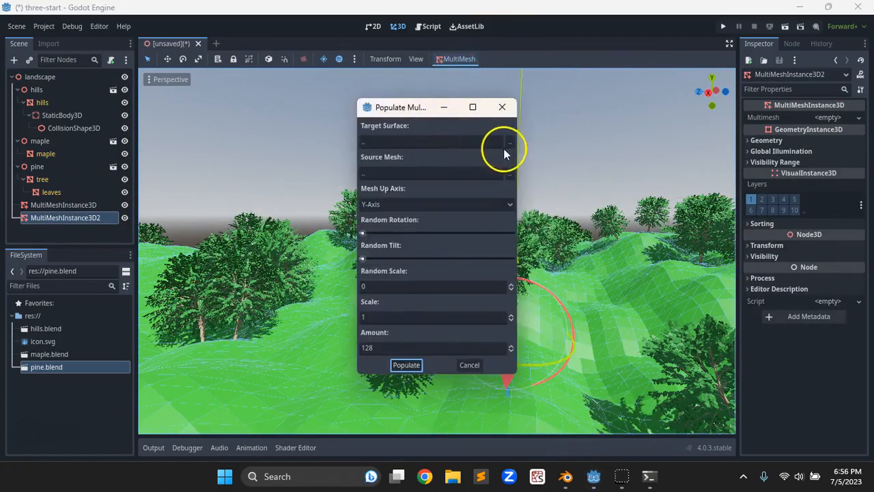
click(508, 142)
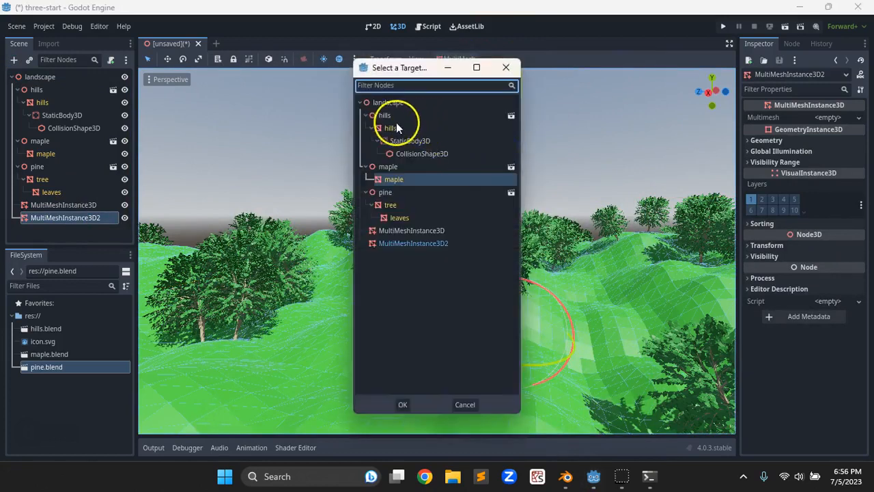
click(394, 128)
click(402, 404)
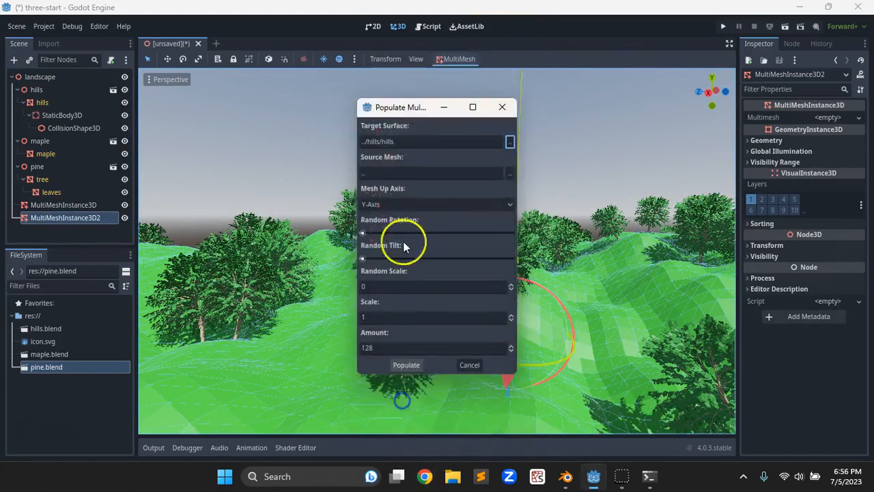
click(444, 173)
click(508, 173)
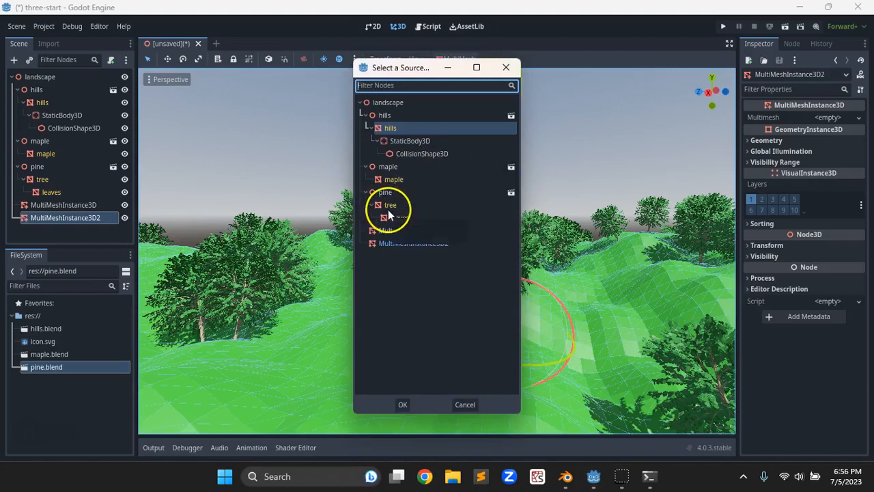
click(464, 404)
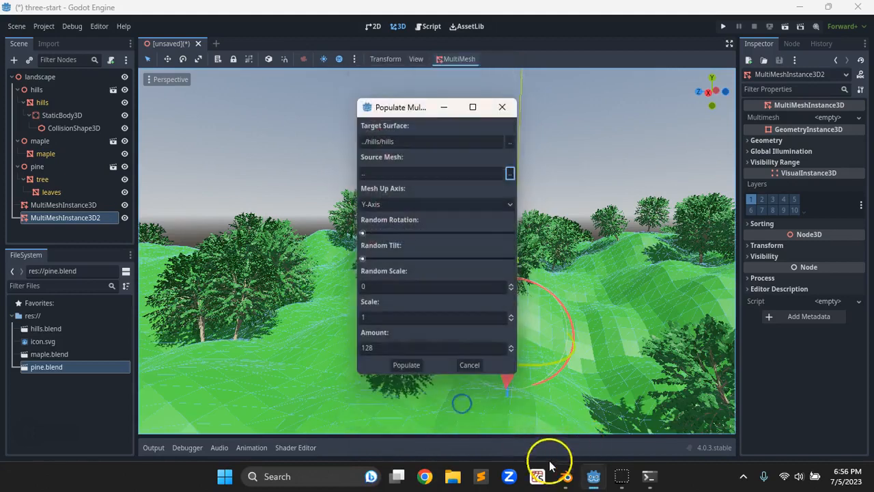
Switch to Blender and open pine.blend from the three-start folder
click(565, 476)
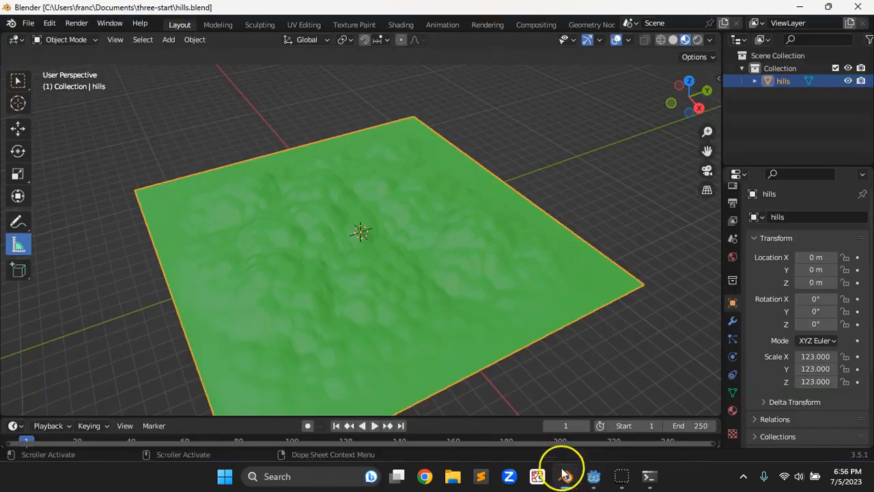
click(28, 23)
click(56, 51)
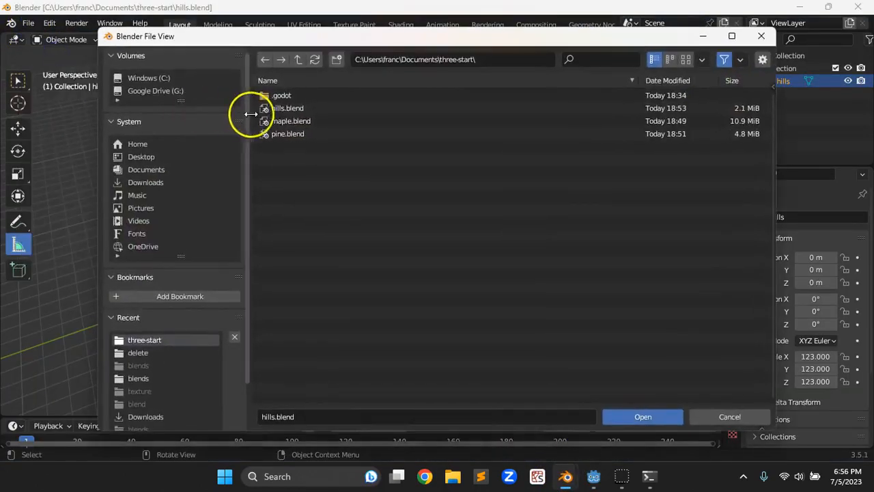
double_click(287, 133)
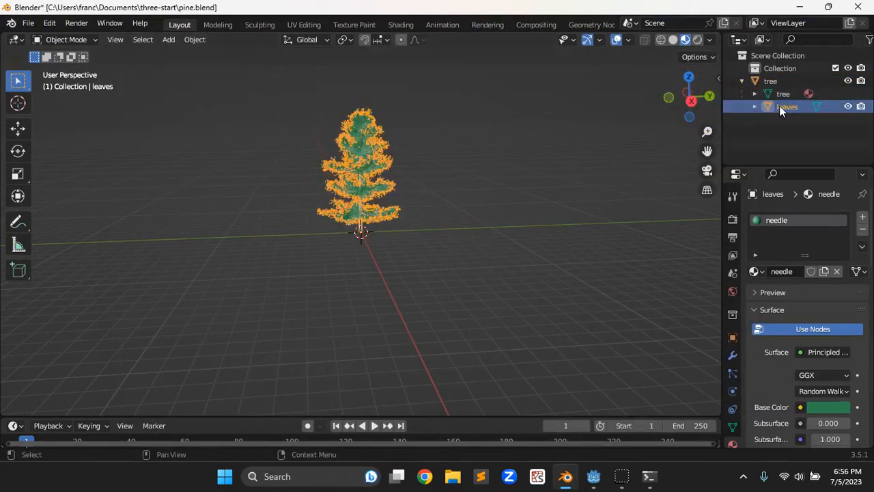
Join the pine's leaves into the tree object as a single mesh and save the file
ctrl+click(767, 81)
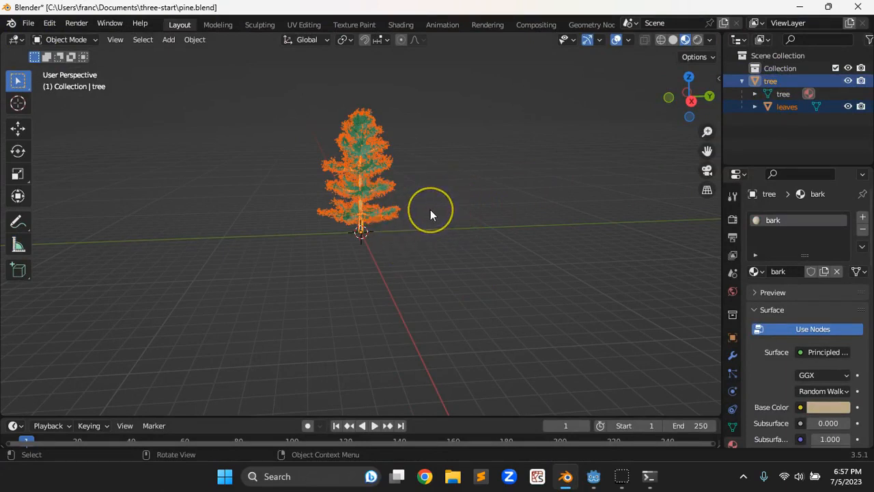
key(ctrl+j)
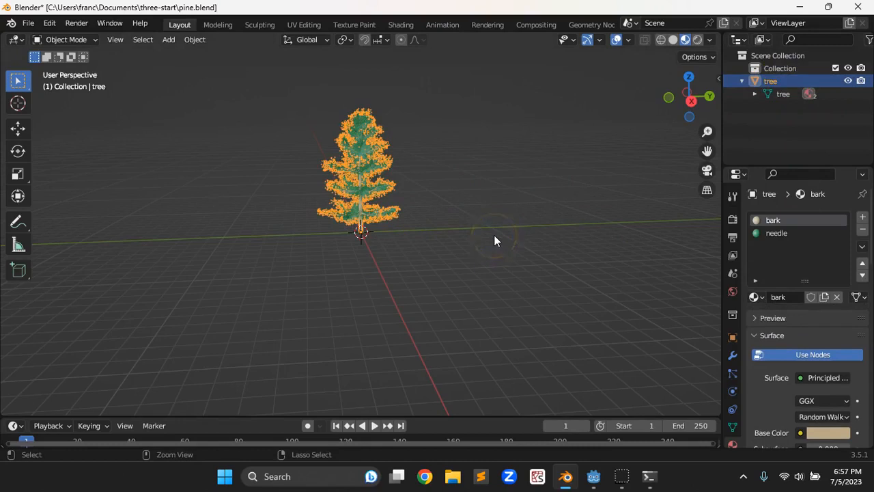
key(ctrl+s)
Switch back to Godot and set the source mesh for populating to the tree mesh under pine
click(593, 476)
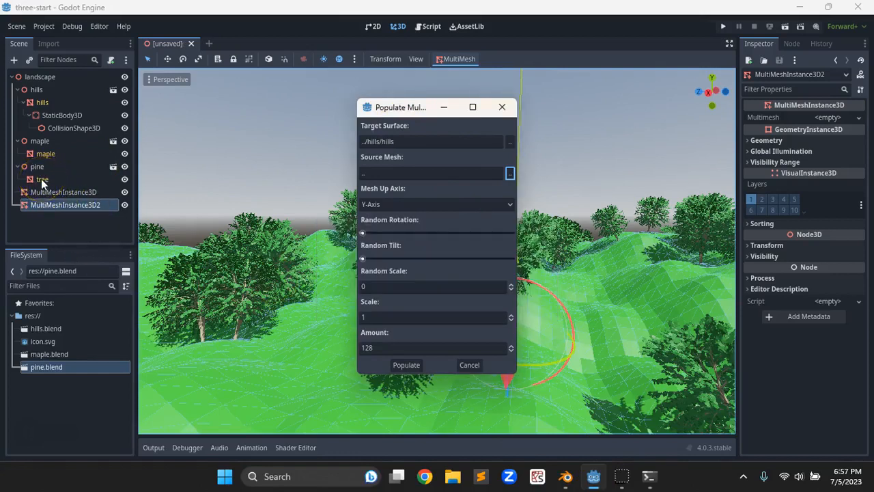
click(509, 175)
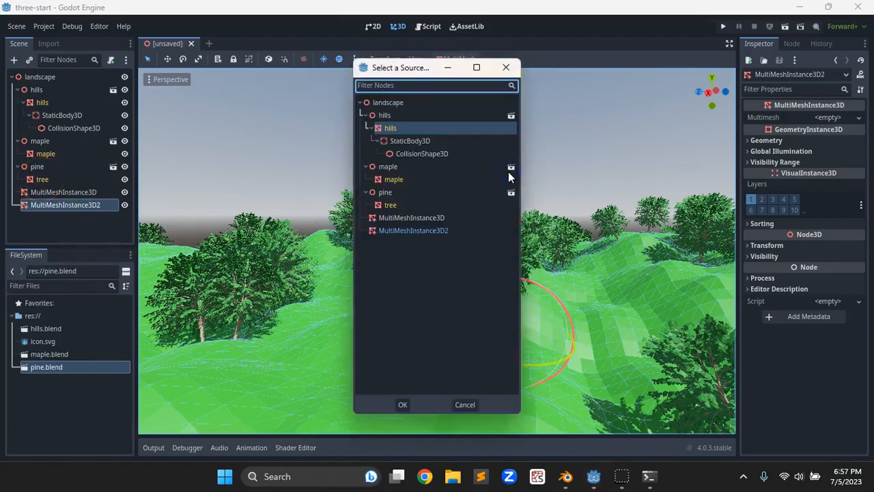
click(388, 205)
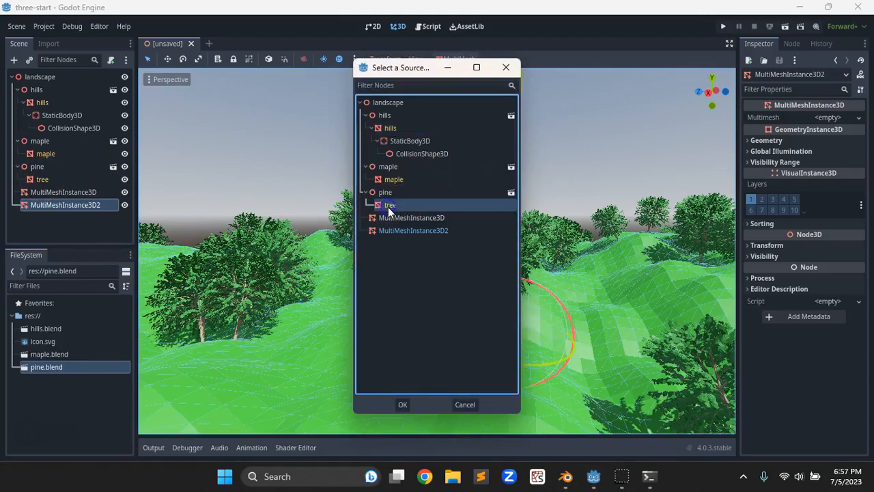
click(401, 404)
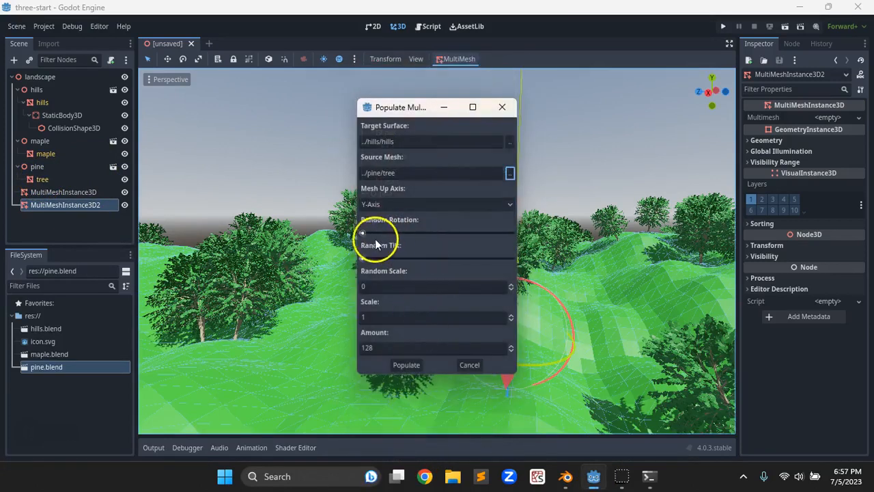
Populate the hills with pines using random rotation near mid-range, a slight random tilt, random scale 0.4, scale 1 and amount 128
drag(363, 234, 428, 233)
click(363, 260)
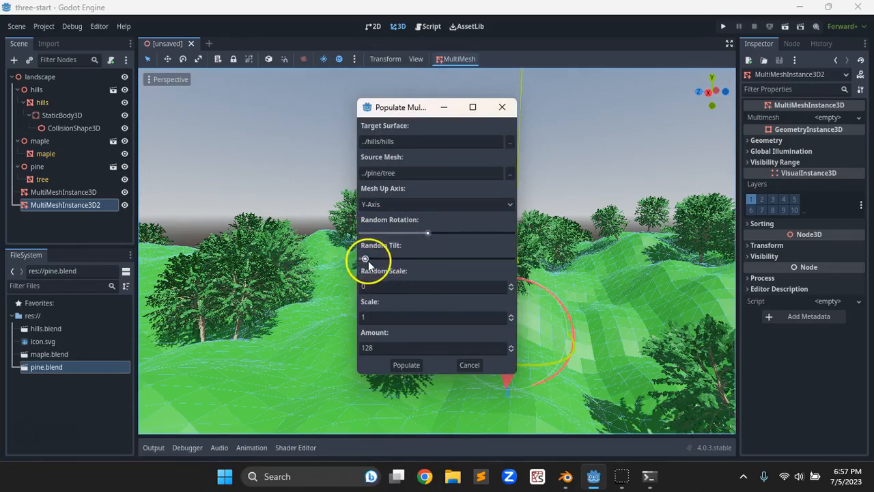
click(376, 286)
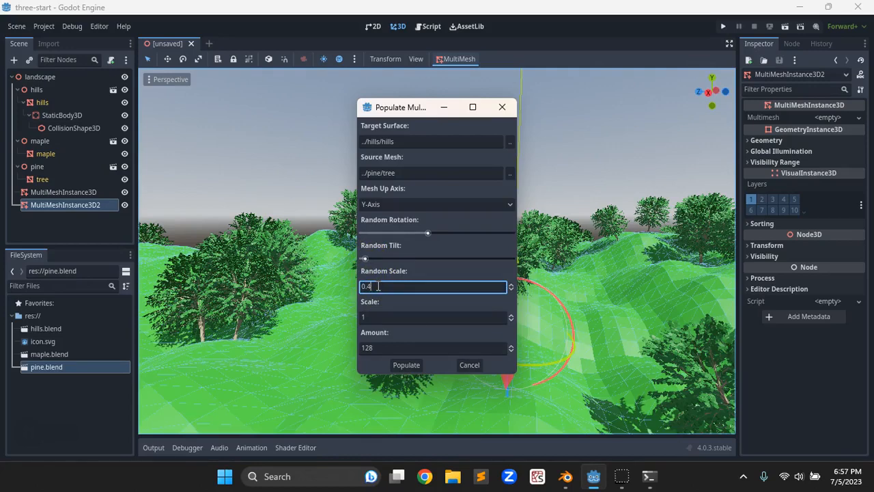
click(406, 364)
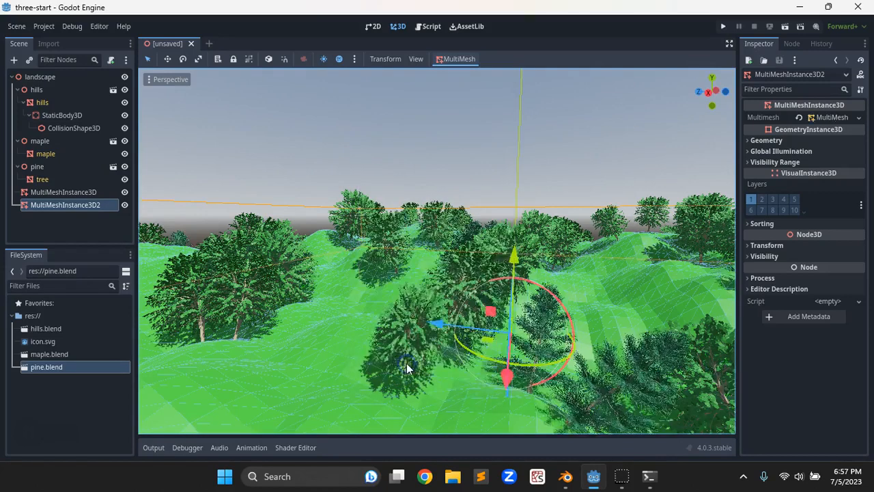
Examine how the pine and maple trees are distributed across the hills, both close up and from a distance
scroll(420, 337, down, 6)
middle_drag(491, 333, 527, 341)
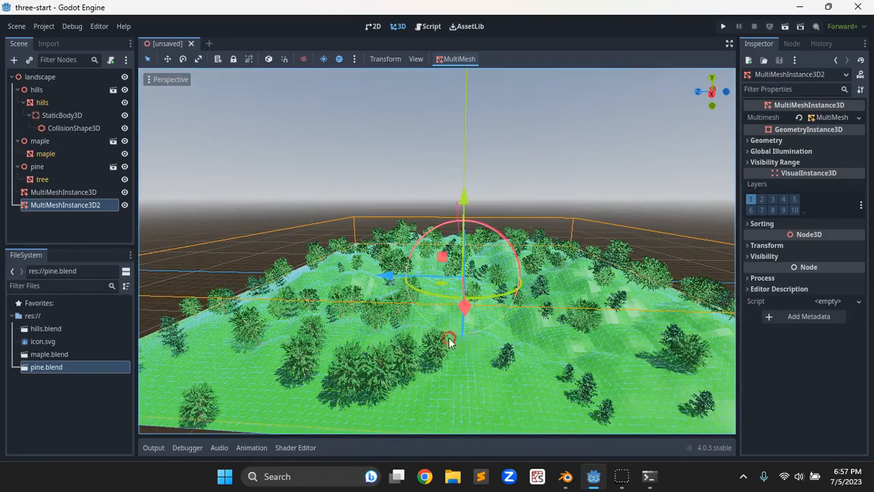
scroll(451, 341, up, 5)
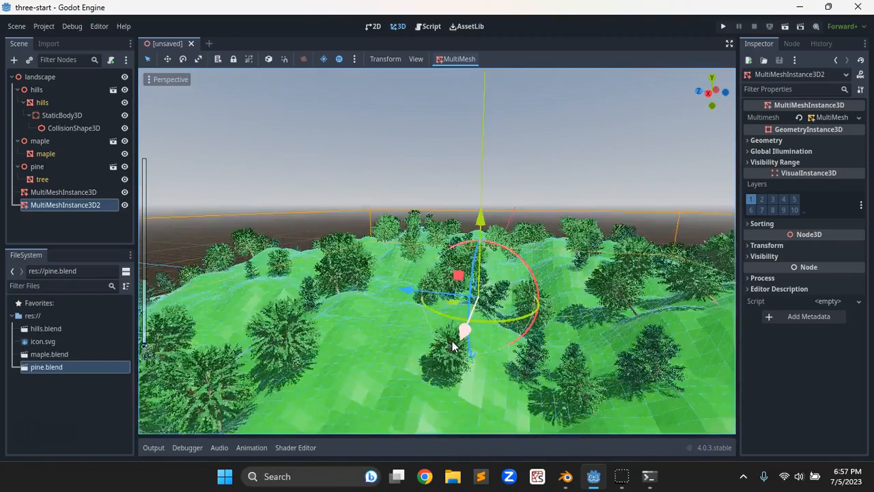
scroll(451, 346, up, 3)
scroll(451, 346, down, 3)
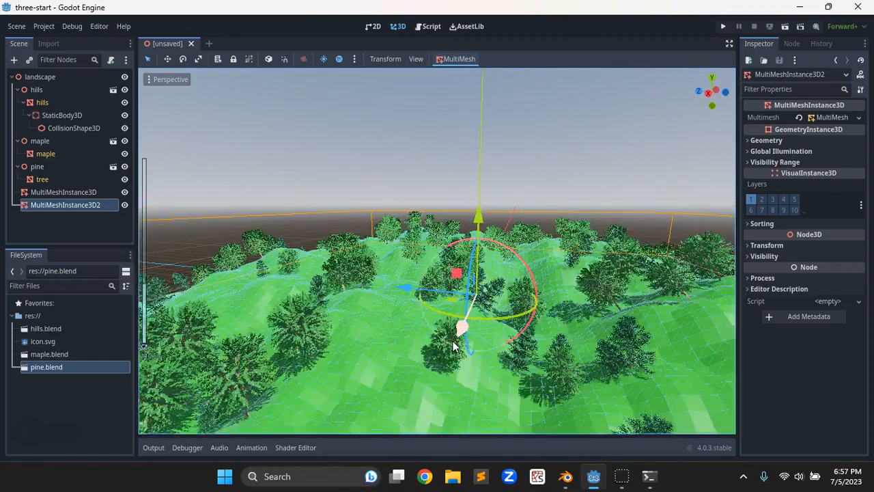
scroll(427, 323, down, 5)
middle_drag(425, 323, 444, 349)
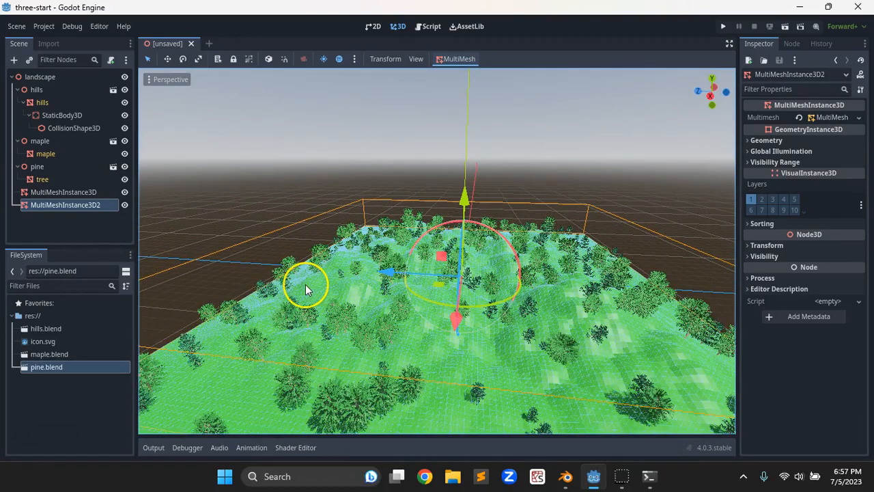
click(353, 59)
click(616, 139)
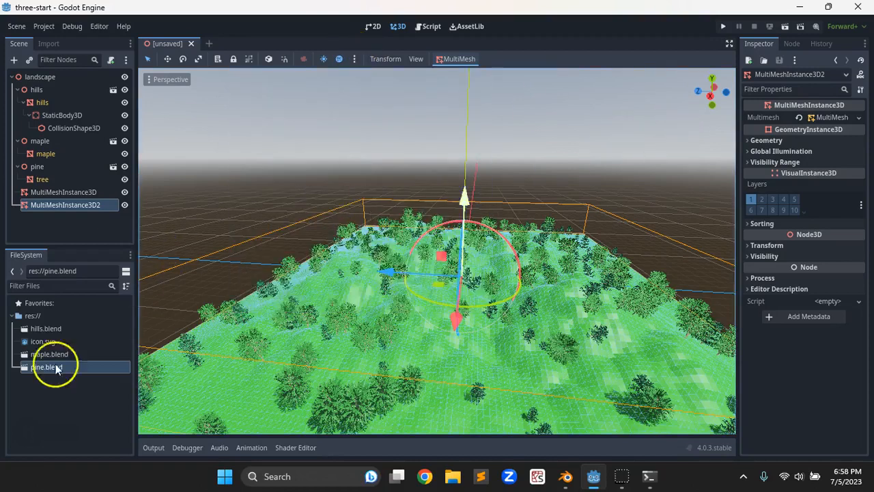
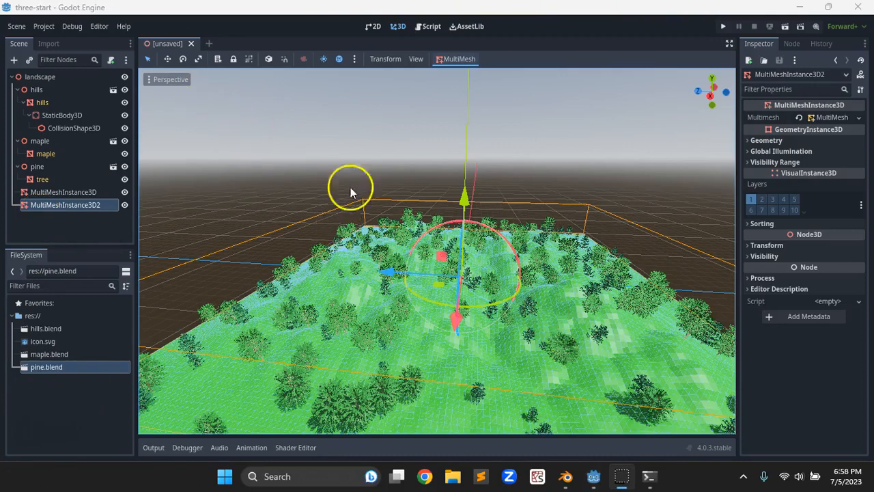
Save the scene as landscape.tscn in the project's root folder
click(268, 203)
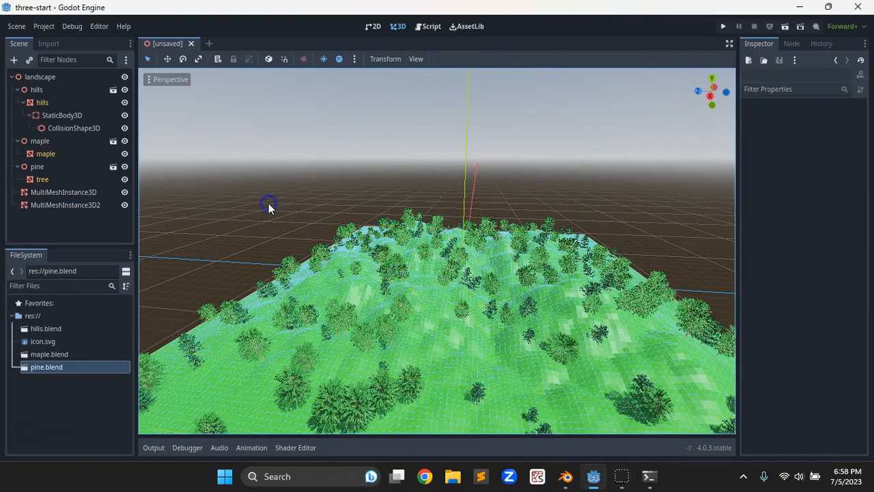
key(ctrl+s)
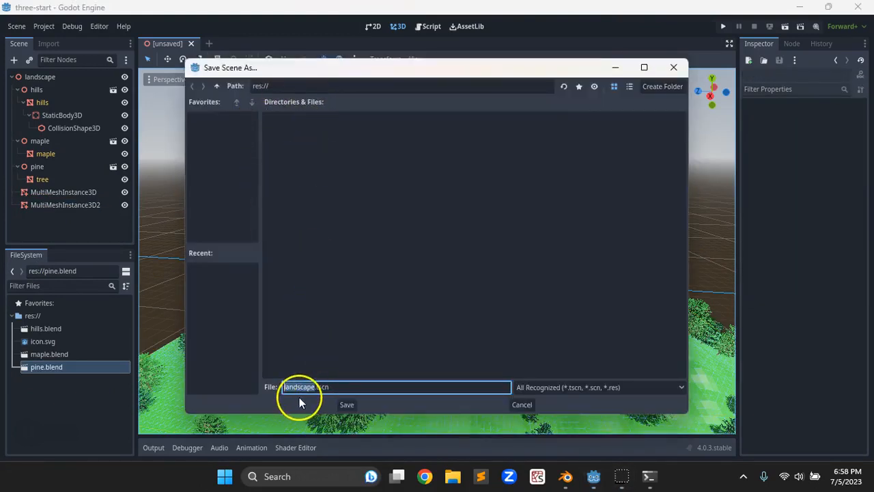
click(347, 405)
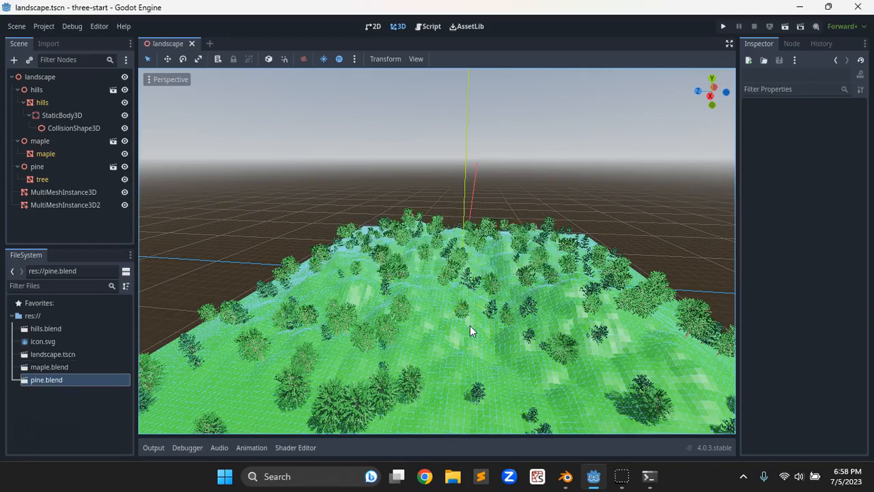
Create a new scene with a 3D root node named world
click(209, 43)
click(48, 109)
double_click(57, 78)
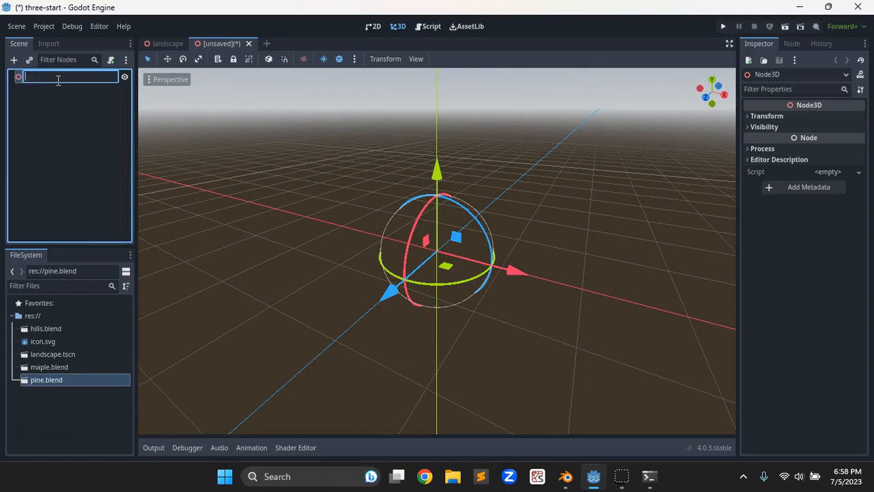
text(world)
key(Return)
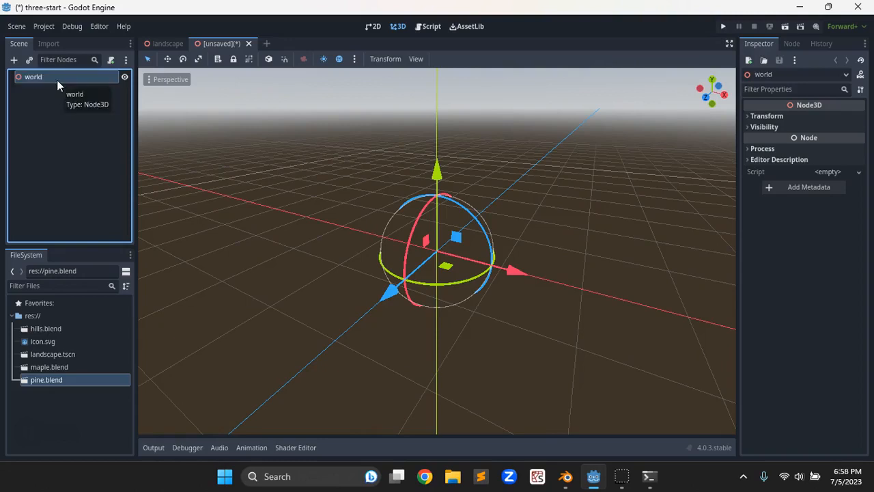
Try to add landscape.tscn as a child scene of the world node
click(47, 353)
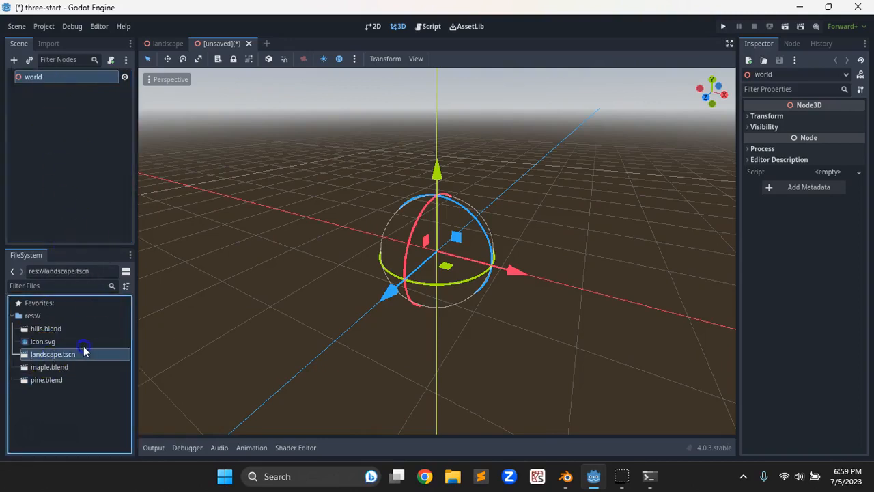
mouse_move(50, 352)
mouse_down()
mouse_move(64, 292)
mouse_move(67, 91)
mouse_move(31, 400)
mouse_move(28, 362)
mouse_move(236, 346)
mouse_move(15, 349)
mouse_move(43, 355)
mouse_up()
click(37, 81)
click(33, 76)
drag(32, 354, 73, 325)
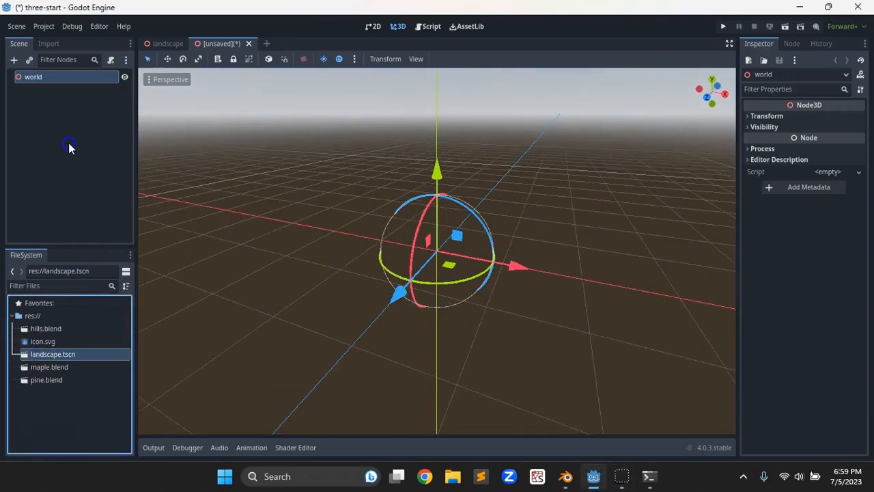
click(26, 355)
drag(26, 356, 15, 63)
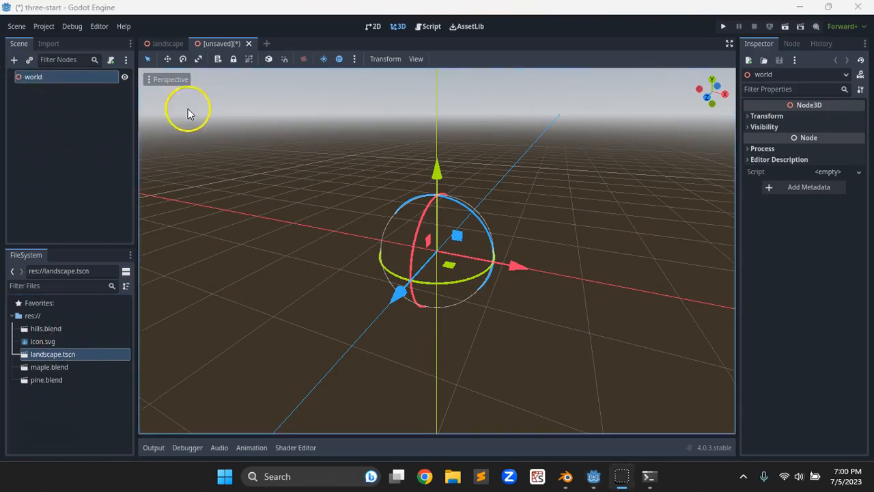
Close the unsaved world scene without saving it
click(248, 44)
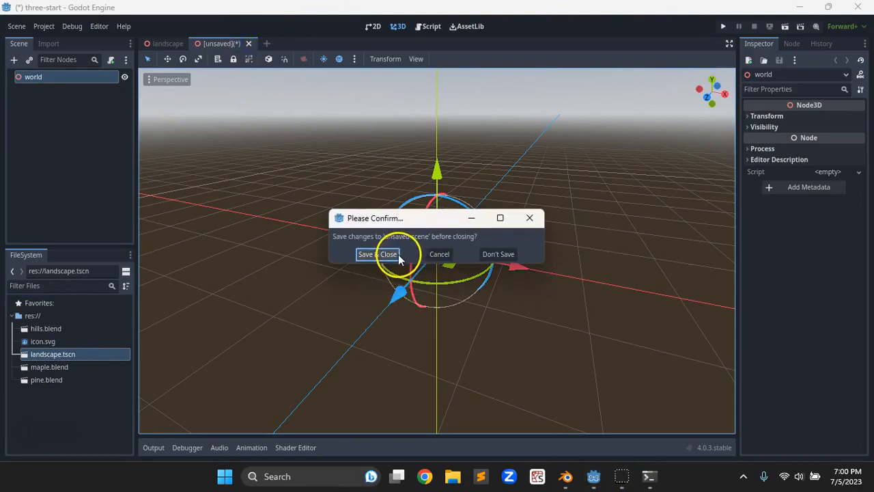
click(498, 254)
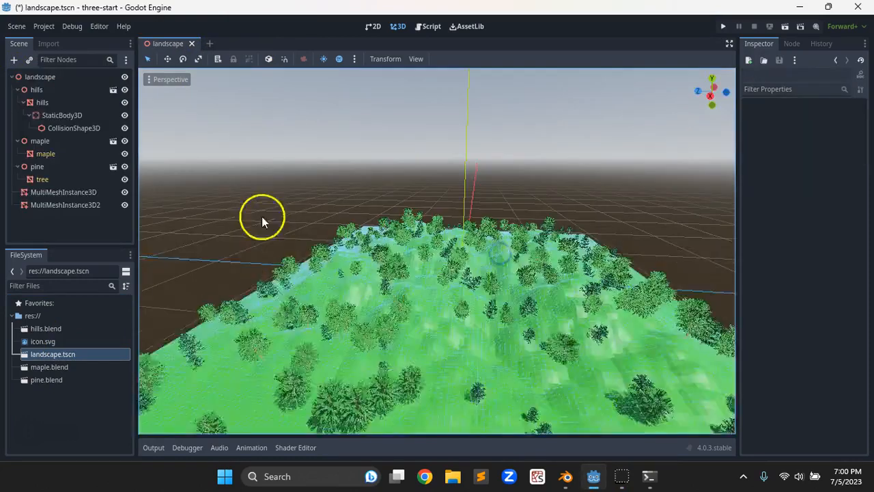
Select the root node of the landscape scene
middle_drag(457, 309, 443, 299)
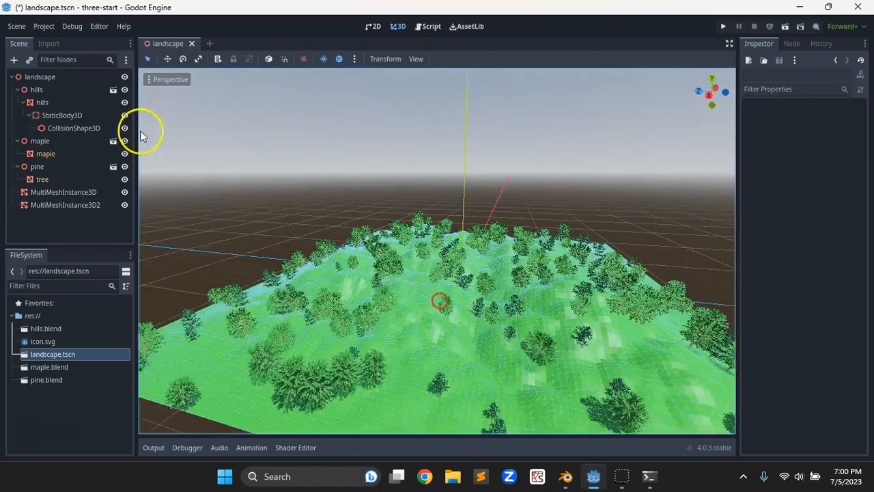
click(30, 78)
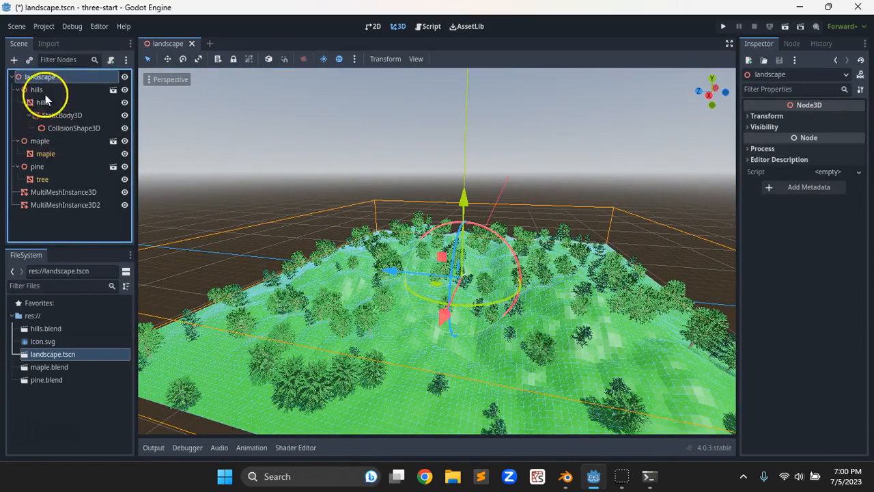
Add a DirectionalLight3D node under the landscape root and raise it vertically above the hills
click(14, 59)
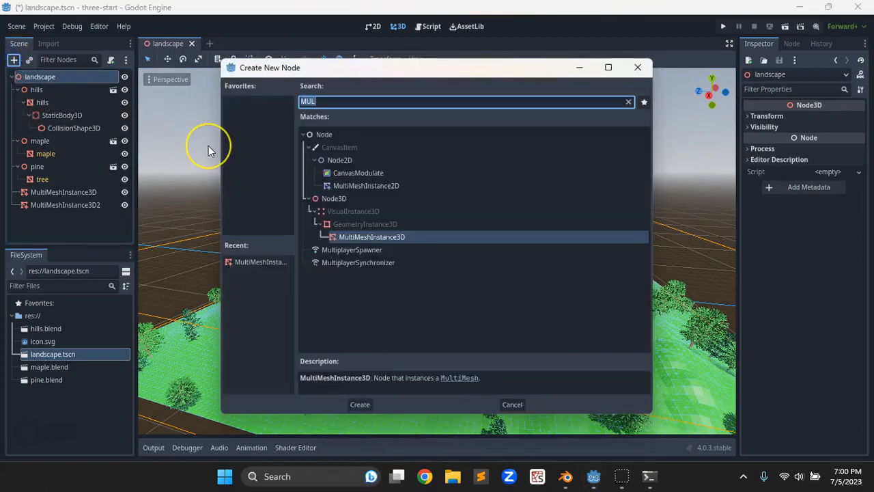
text(dir)
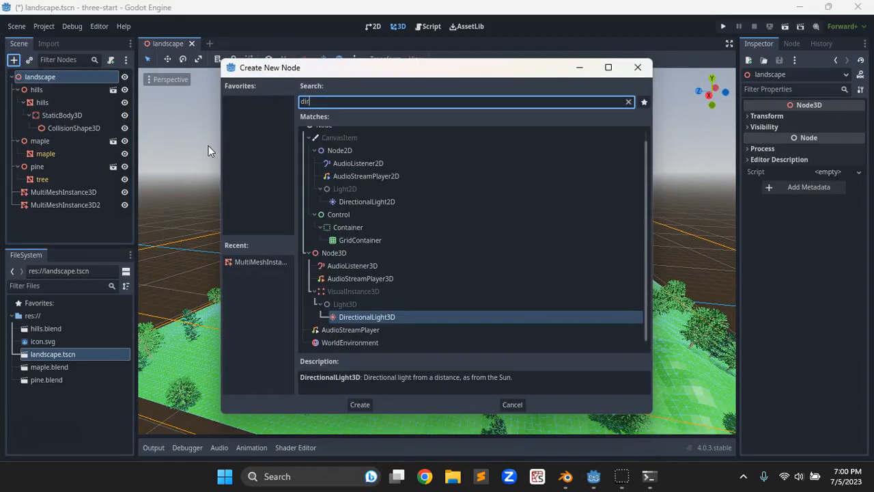
double_click(341, 316)
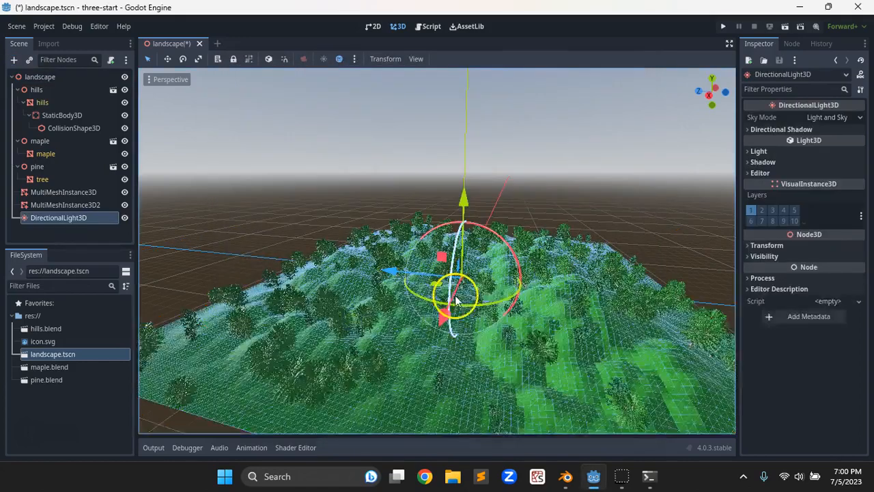
drag(463, 198, 458, 96)
Rotate the directional light so that it shines diagonally down onto the hills
scroll(441, 226, up, 10)
middle_drag(485, 176, 412, 207)
scroll(466, 189, down, 7)
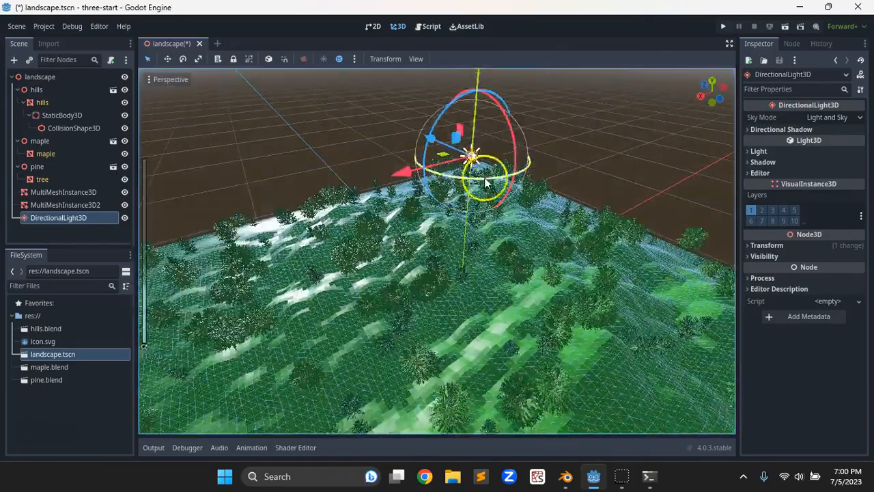
middle_drag(492, 211, 514, 201)
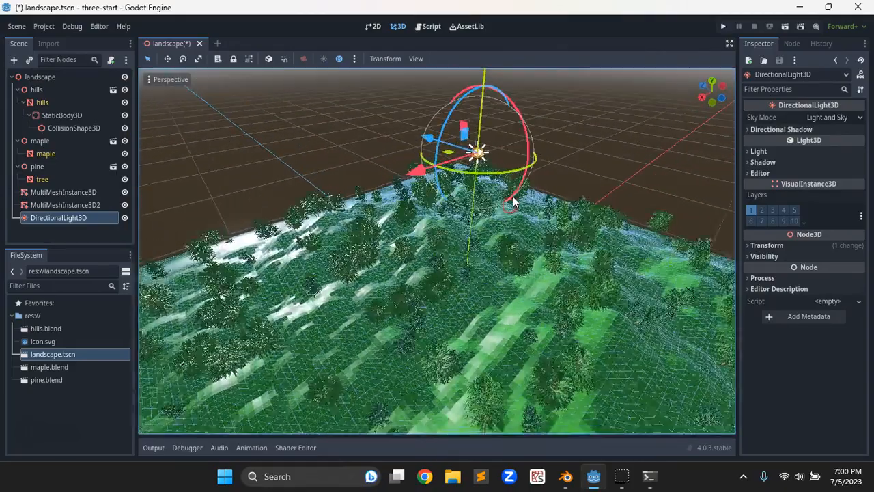
scroll(513, 190, up, 8)
scroll(513, 190, down, 6)
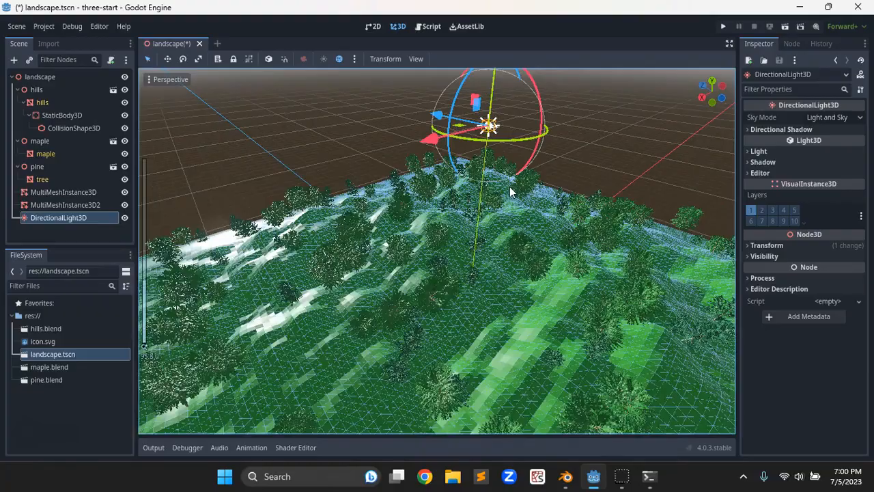
key(f)
scroll(482, 248, up, 10)
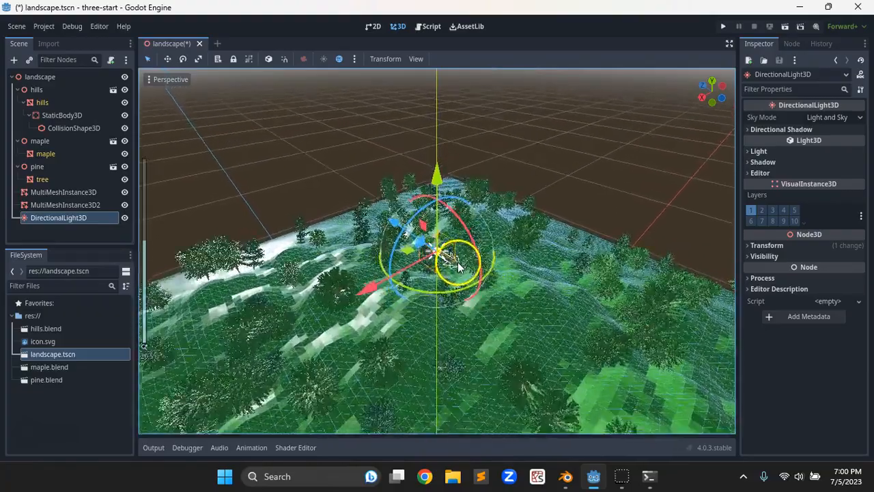
scroll(458, 263, up, 12)
middle_drag(462, 312, 566, 267)
drag(477, 211, 454, 282)
Enable shadows for the directional light in its Shadow properties
click(747, 151)
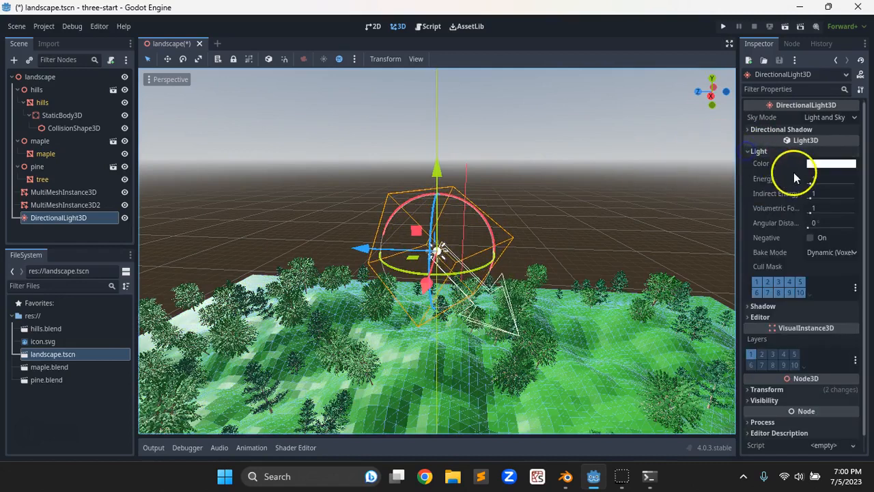
click(754, 306)
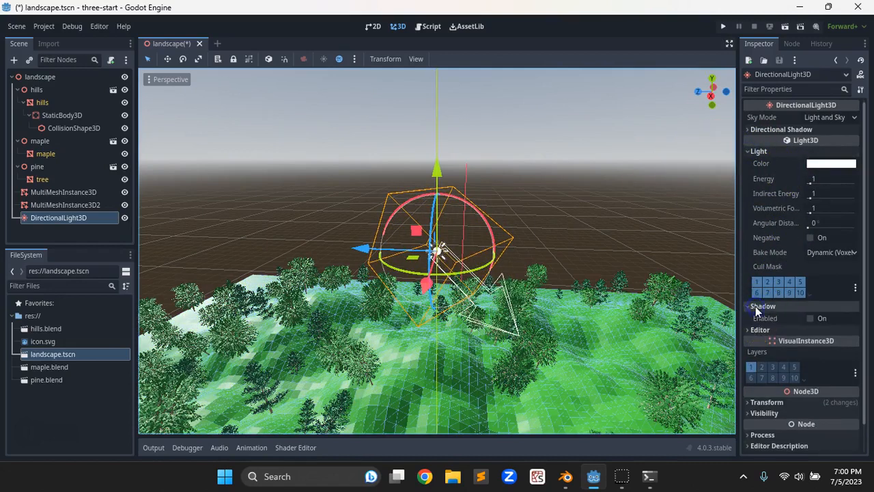
click(810, 318)
mouse_move(515, 335)
mouse_down()
mouse_move(519, 347)
mouse_move(480, 359)
mouse_move(445, 386)
mouse_move(463, 392)
mouse_up()
middle_drag(493, 387, 453, 360)
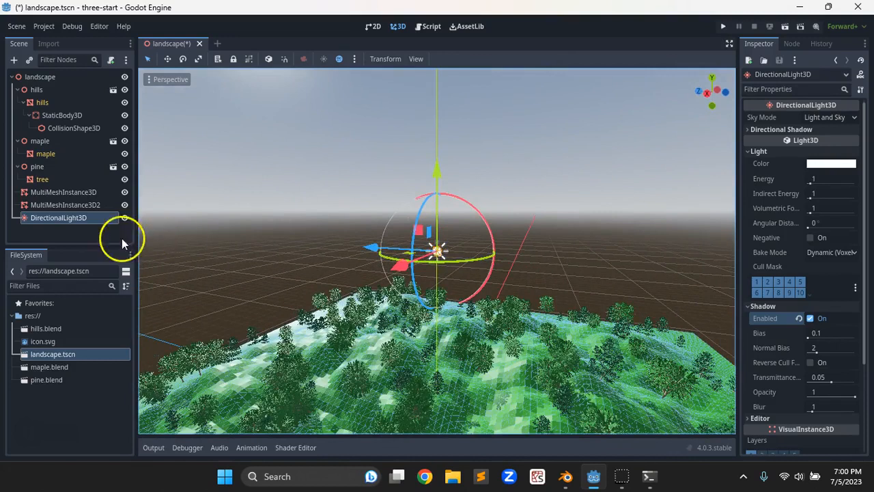
Rename the DirectionalLight3D node as sun
click(59, 218)
text(sun)
key(Return)
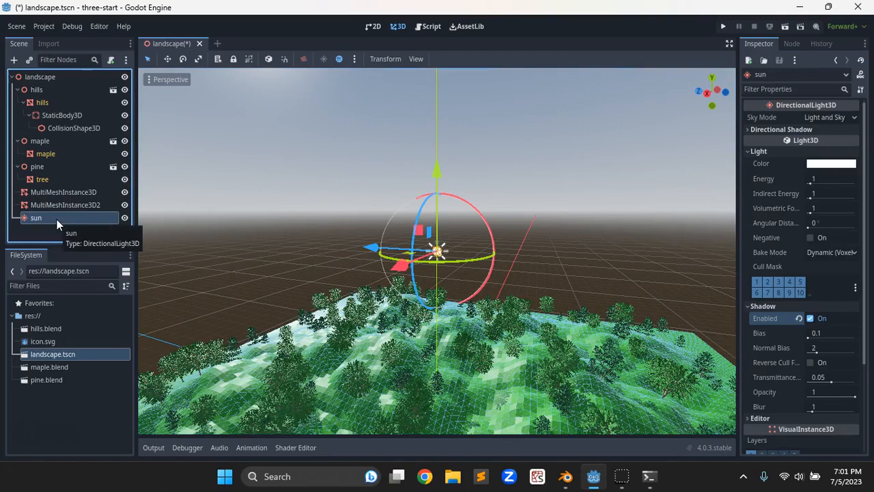
click(58, 239)
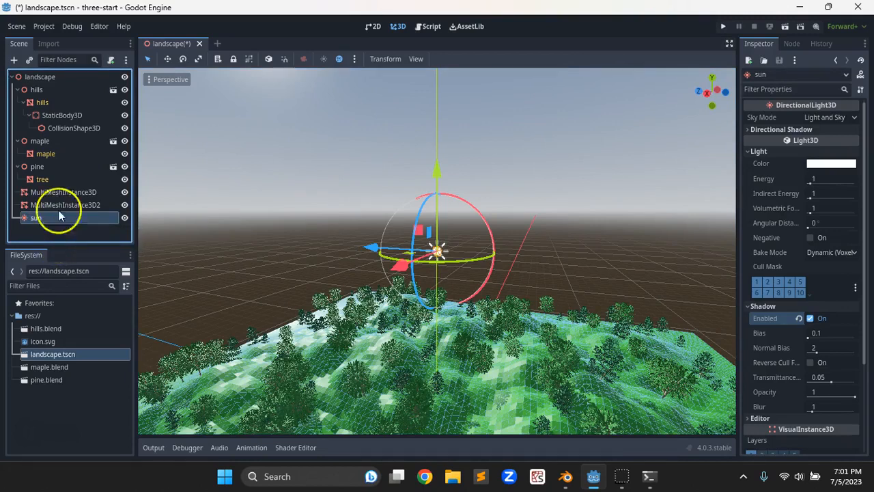
Add a WorldEnvironment node under the landscape root
click(36, 76)
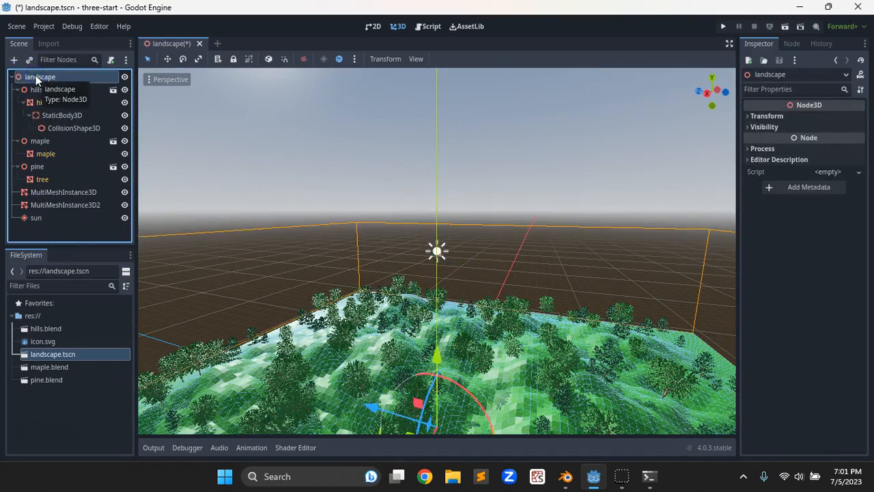
click(13, 59)
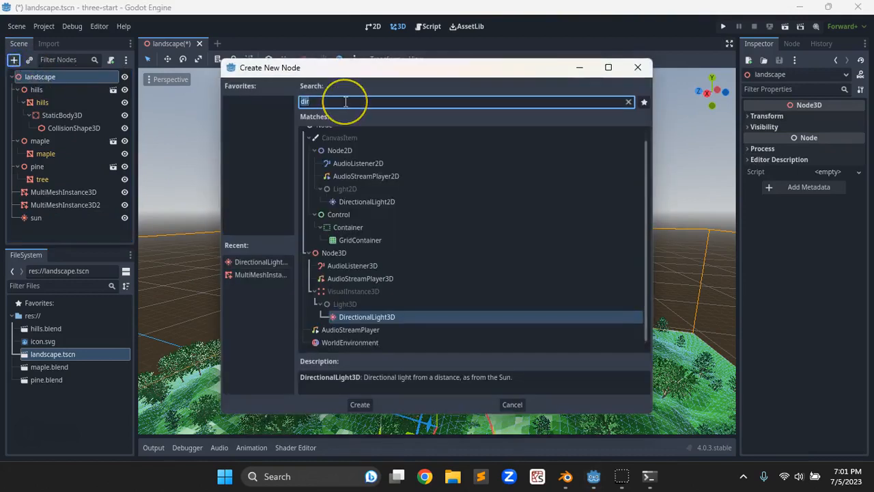
text(en)
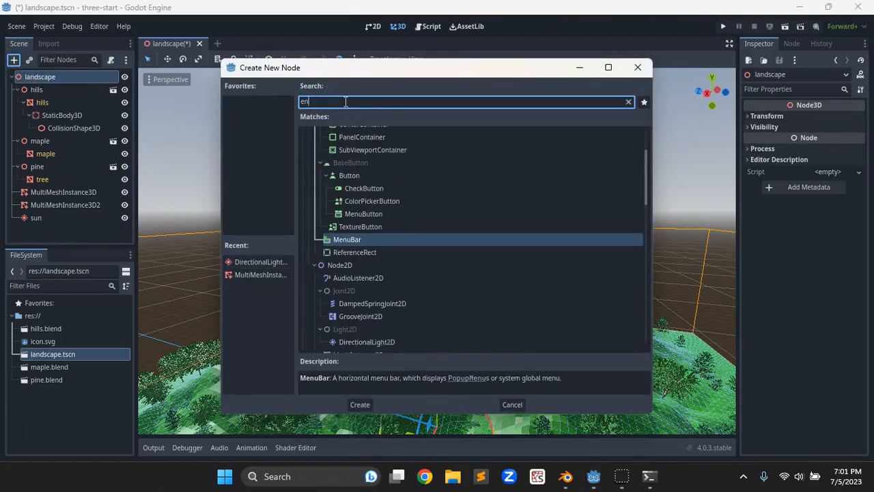
text(vi)
click(345, 151)
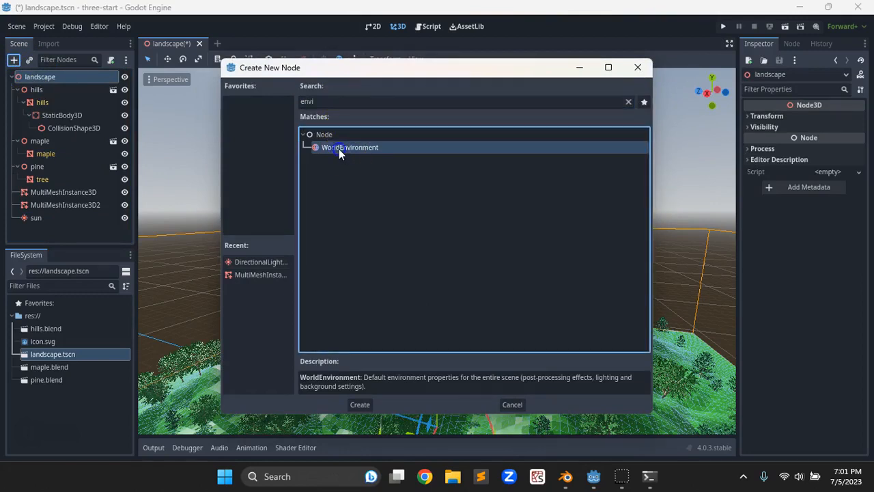
double_click(339, 149)
click(41, 240)
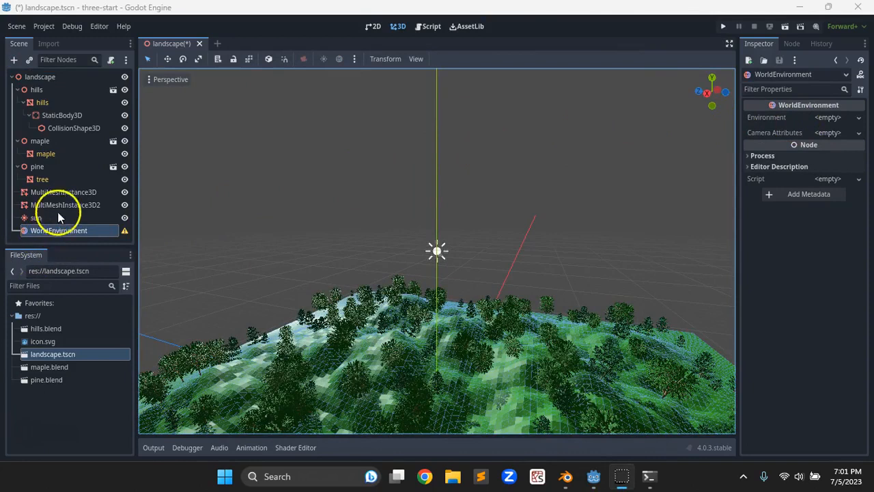
Assign a new Environment resource to the WorldEnvironment node and set its background mode to Sky
click(831, 117)
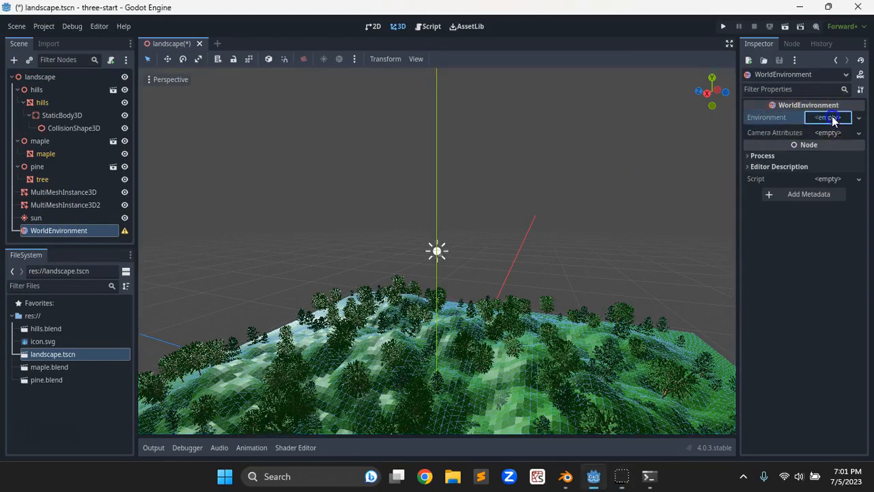
click(831, 130)
click(832, 118)
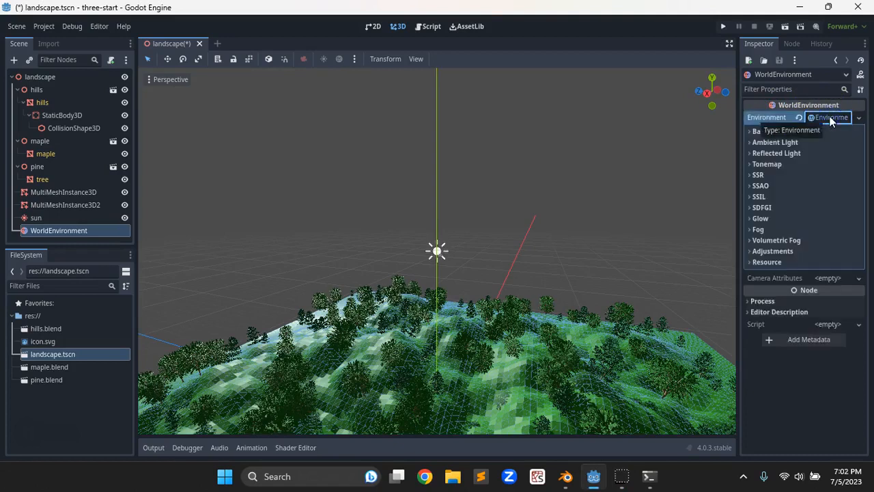
click(778, 133)
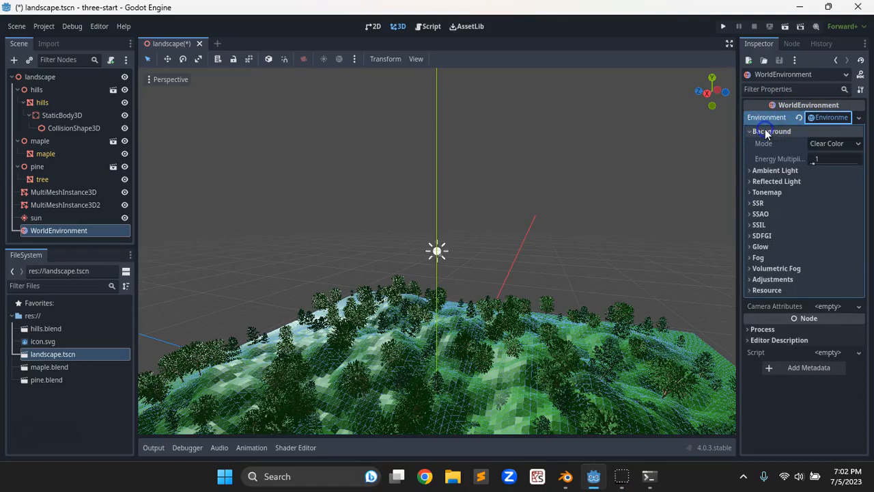
click(818, 143)
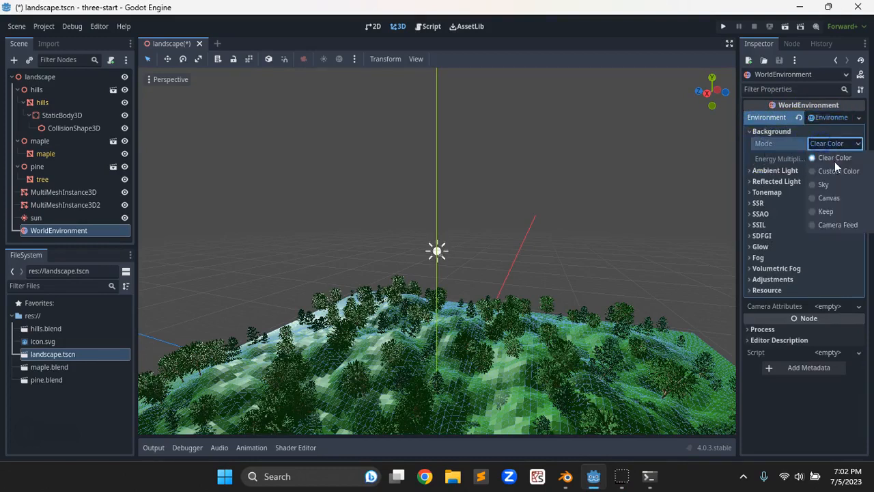
click(823, 184)
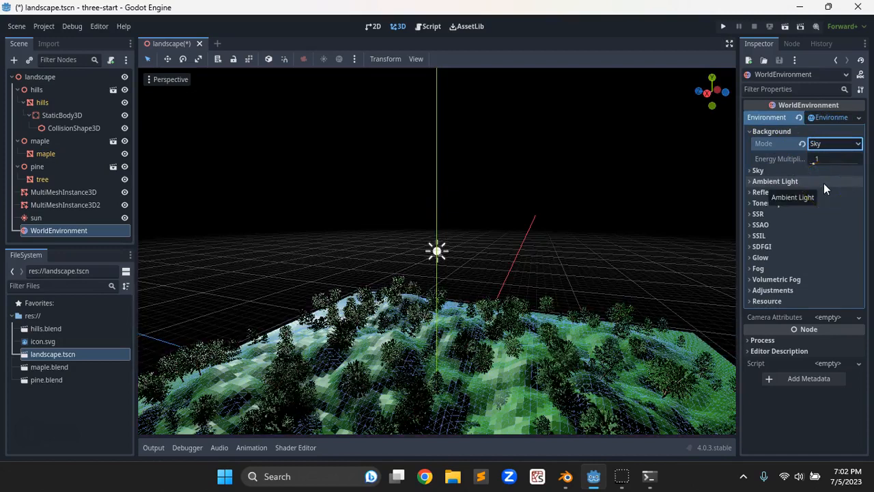
Give the environment a new Sky resource and assign a new ShaderMaterial as its sky material
click(754, 171)
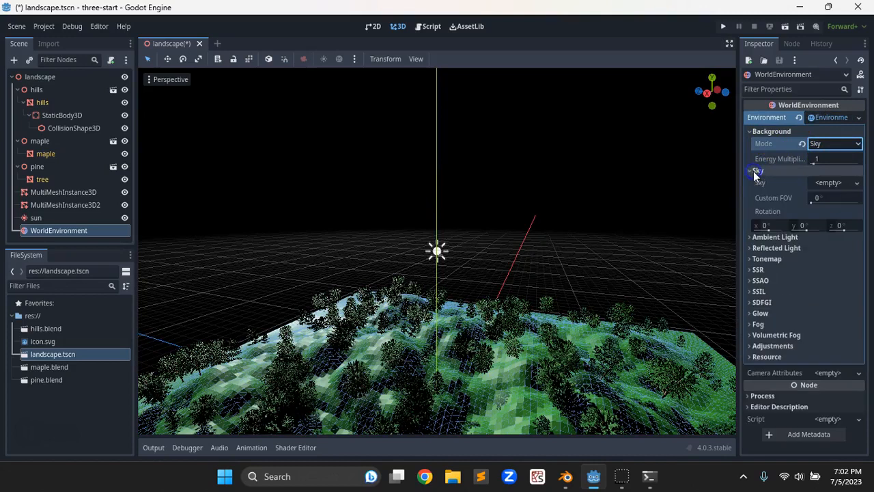
click(824, 183)
click(829, 196)
click(834, 185)
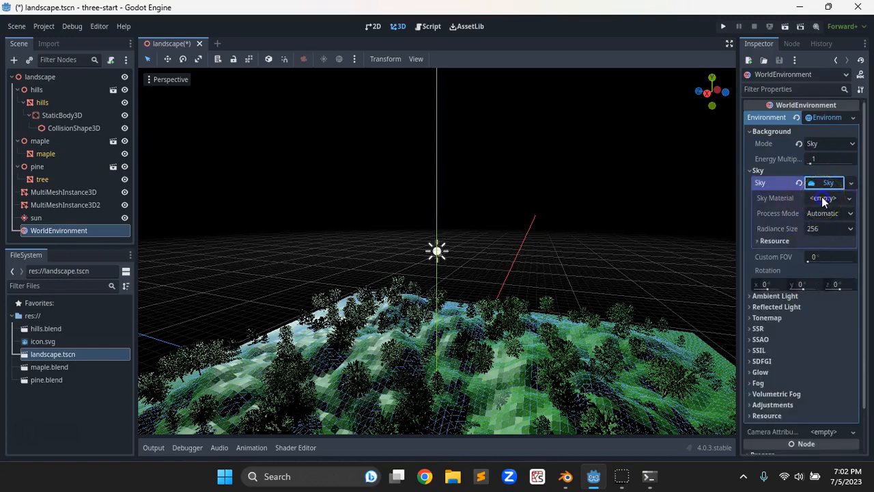
click(821, 198)
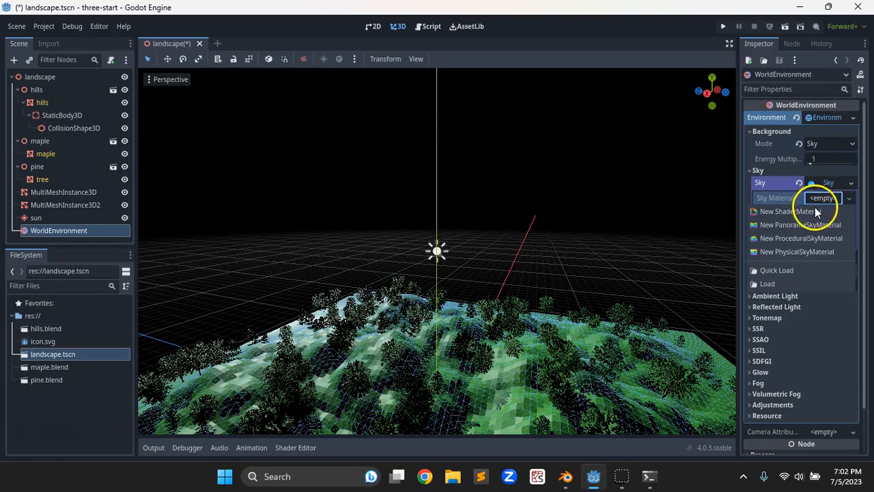
click(803, 214)
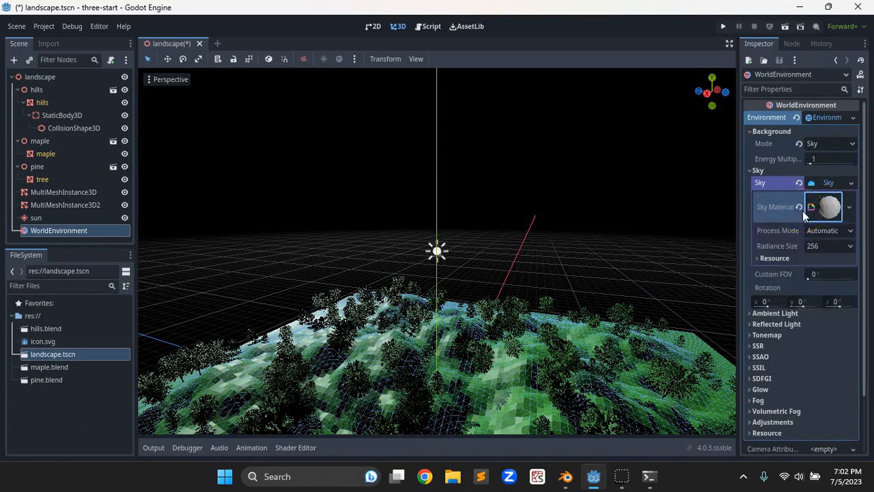
click(826, 209)
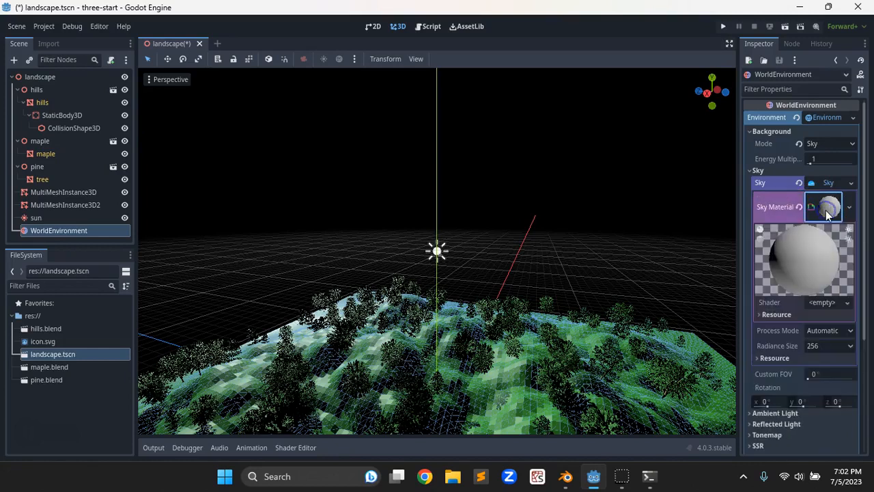
Create a new shader for the sky material in Sky mode, saved as res://sky.gdshader
click(824, 304)
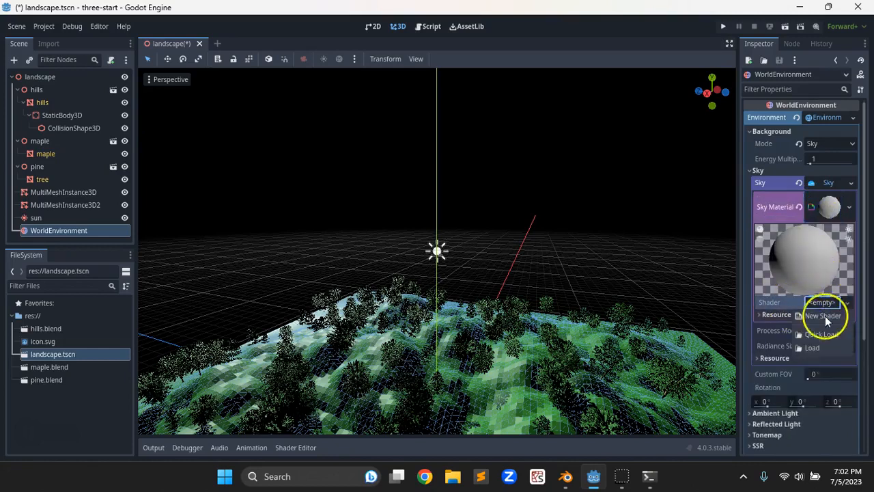
click(821, 317)
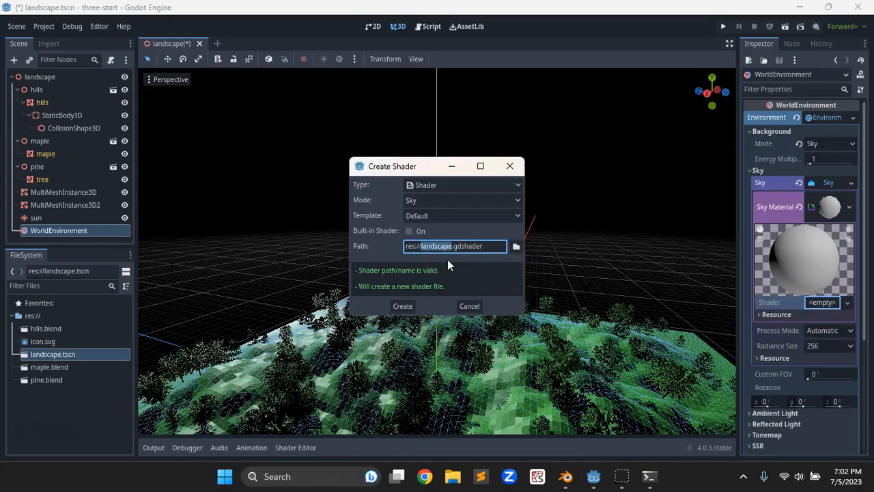
text(sky)
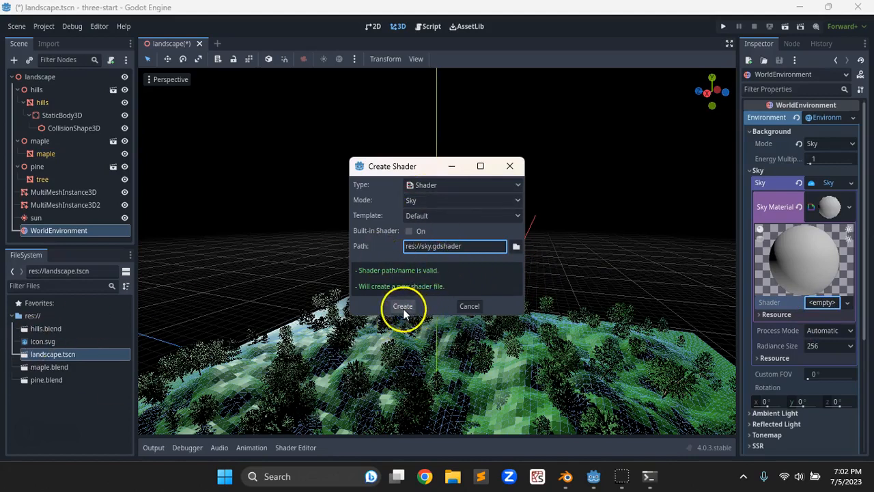
click(403, 306)
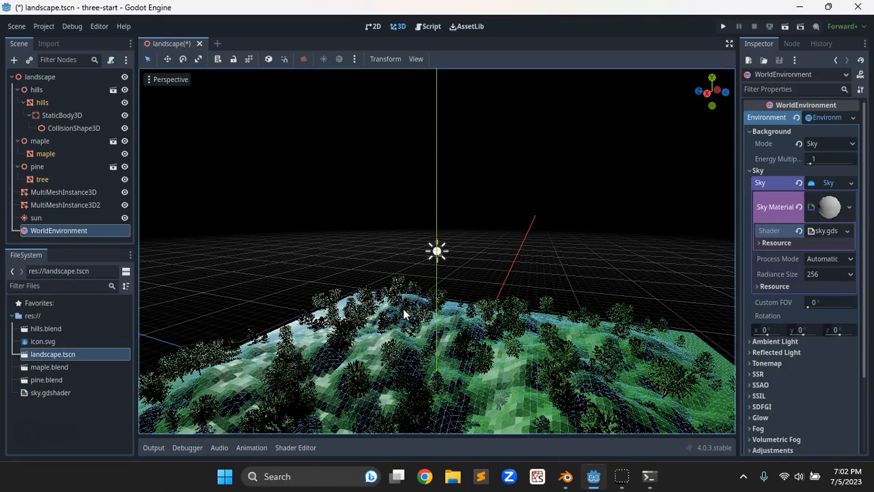
Open sky.gdshader, declare "uniform vec3 color : source_color;" below the shader type line, and save
double_click(51, 392)
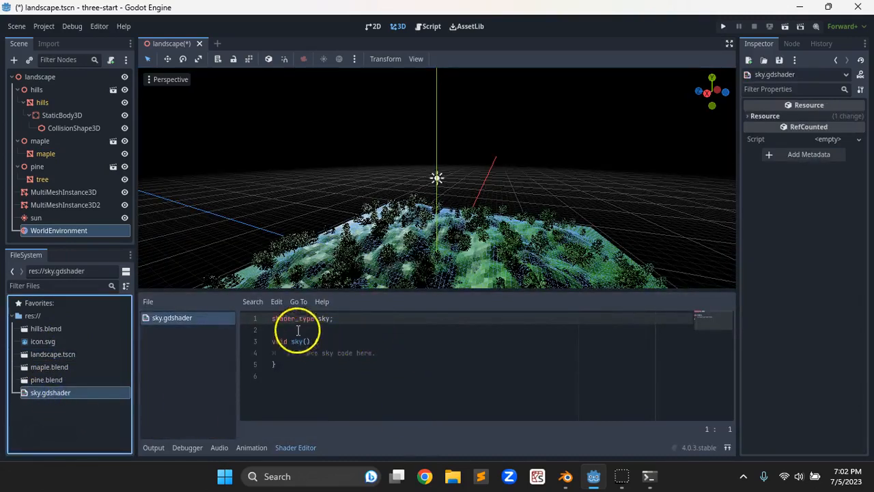
drag(272, 318, 342, 316)
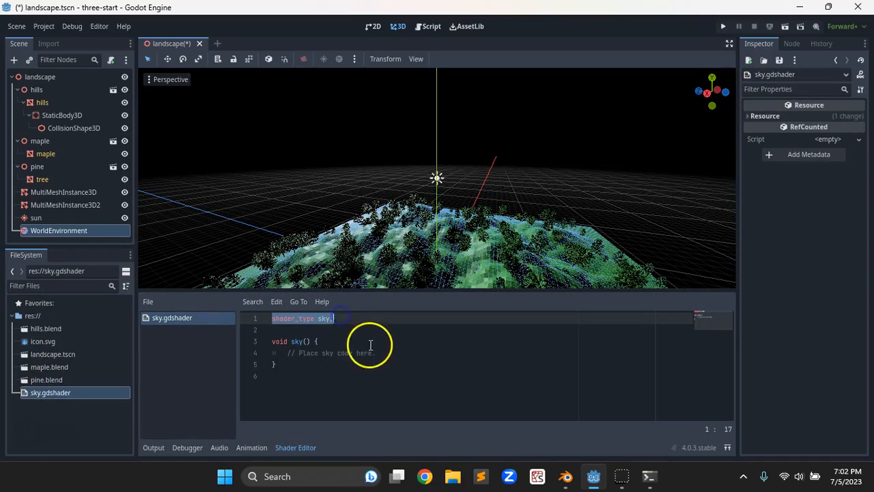
click(359, 318)
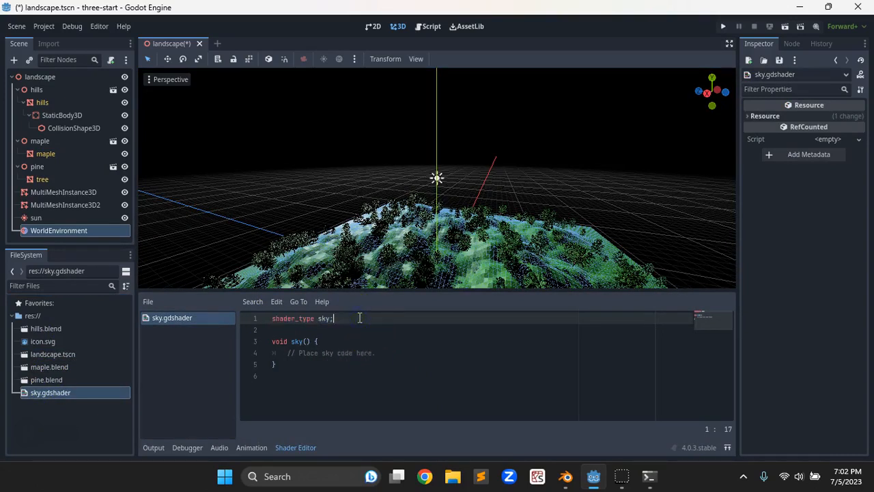
key(Return)
key(Return)
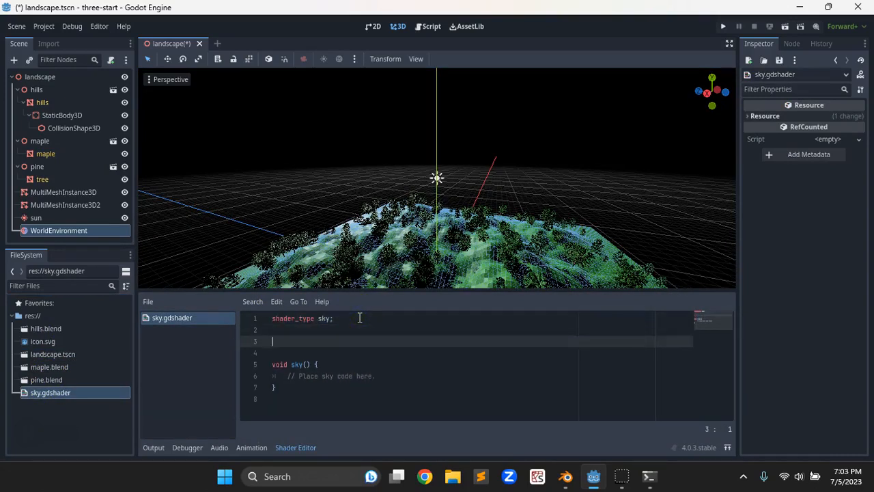
text(uniform vec)
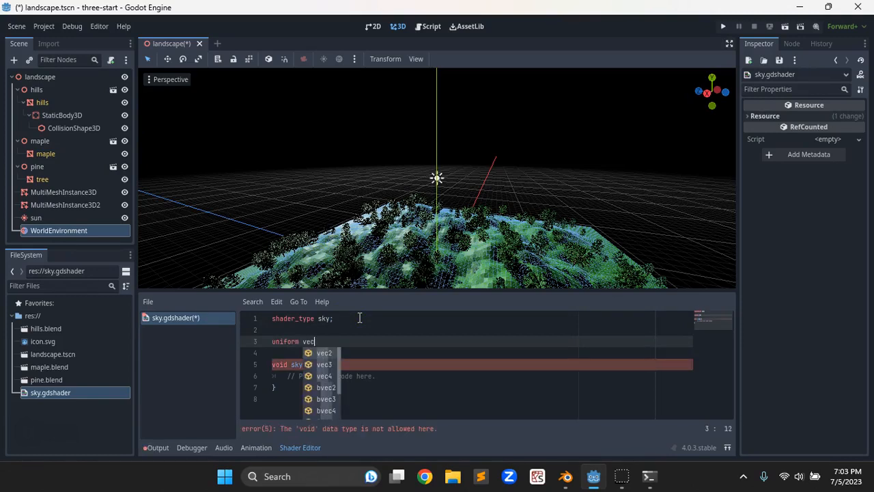
text(3 col)
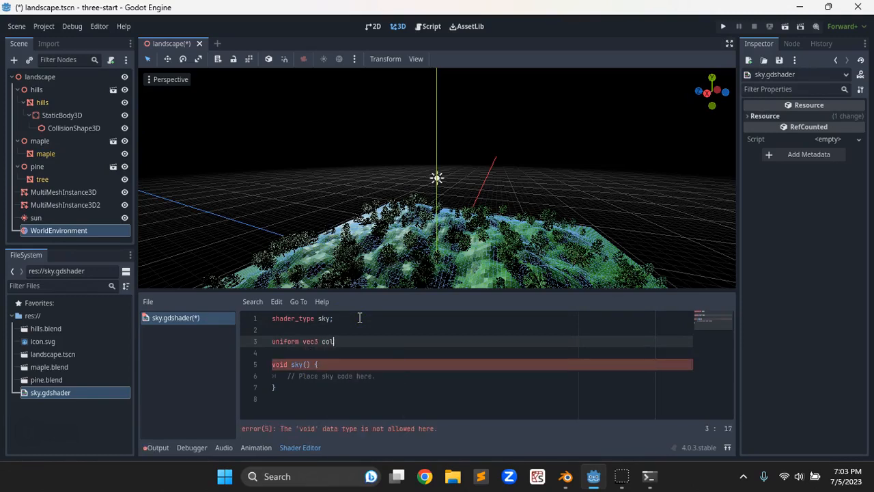
text(or : source_)
key(Return)
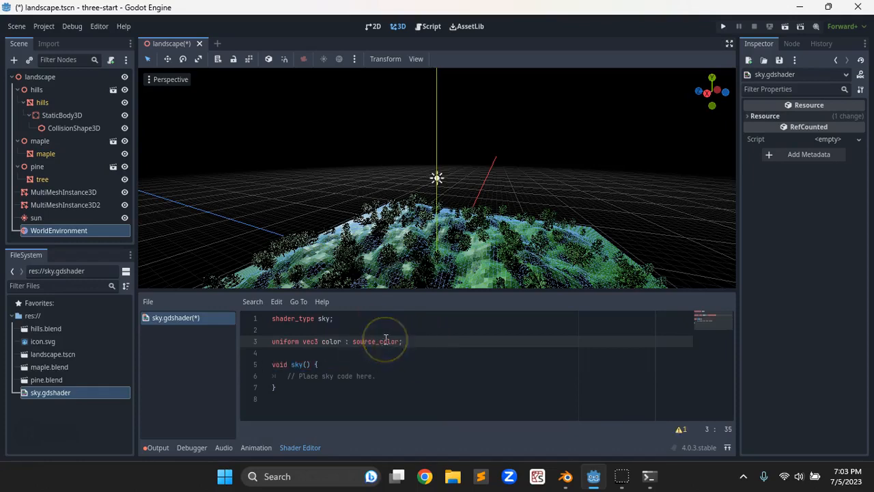
key(ctrl+s)
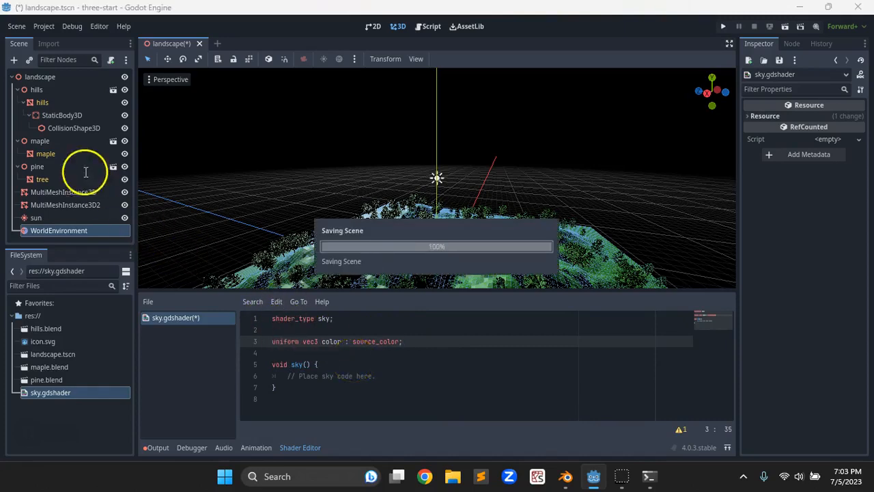
Set the Color shader parameter of the WorldEnvironment's sky material to blue, hex 023cff
click(65, 232)
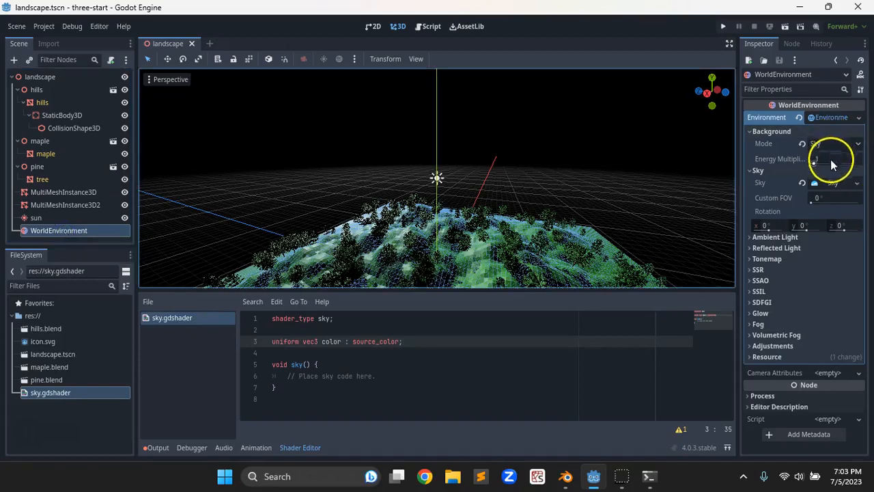
click(833, 183)
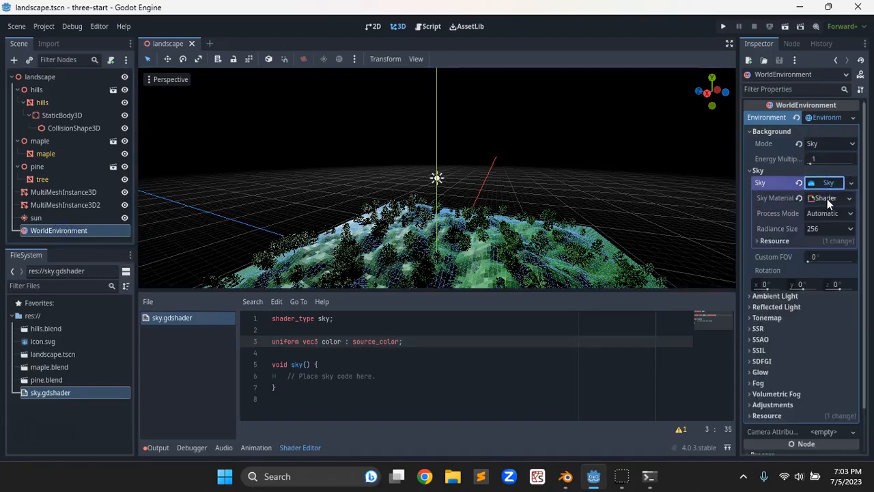
click(826, 198)
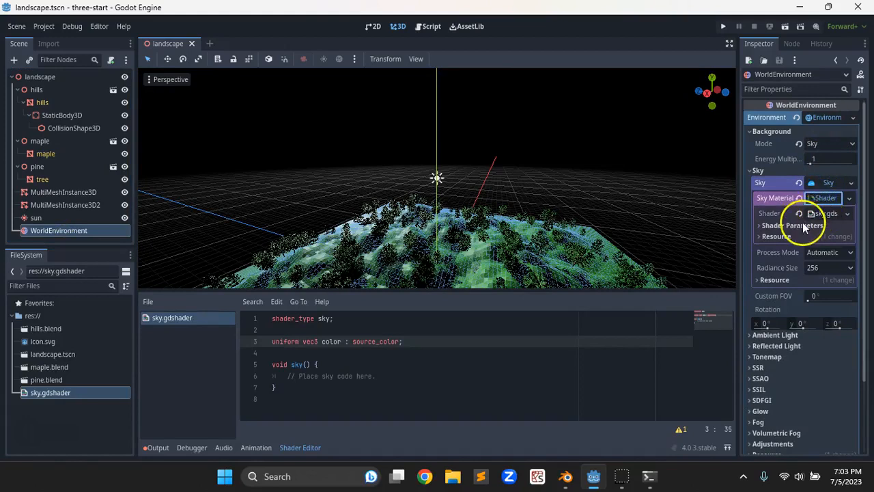
click(763, 228)
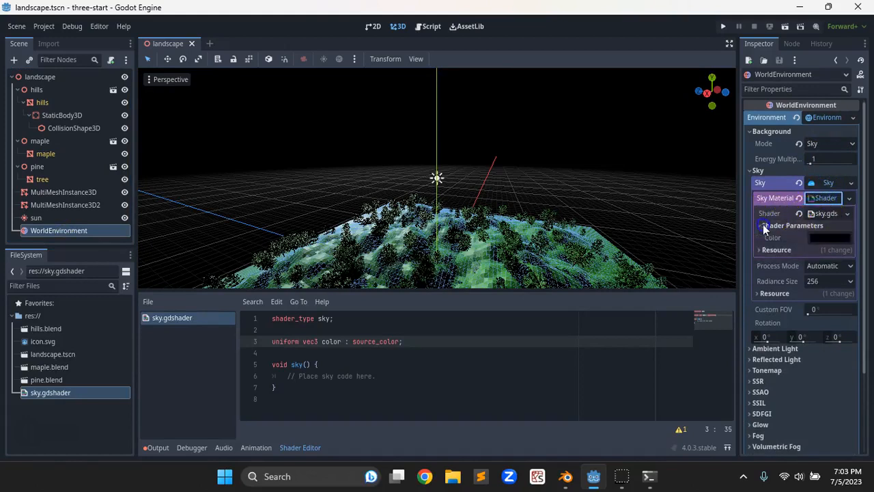
click(822, 237)
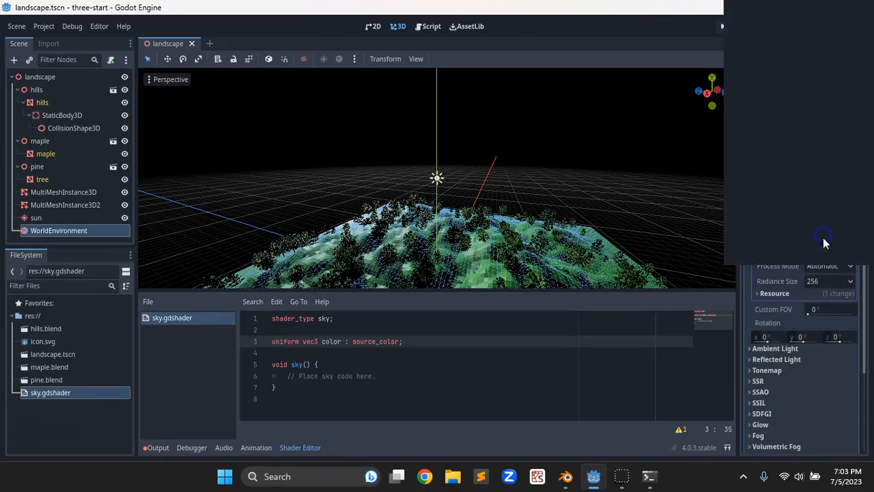
click(796, 202)
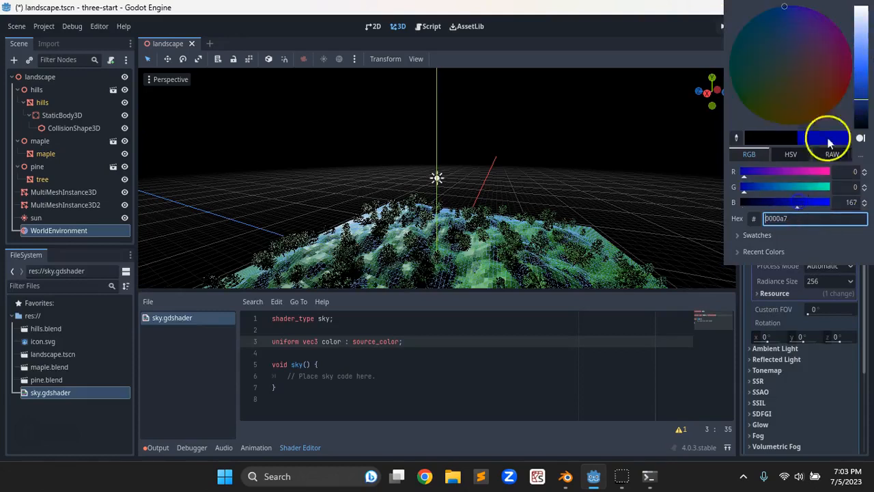
click(861, 77)
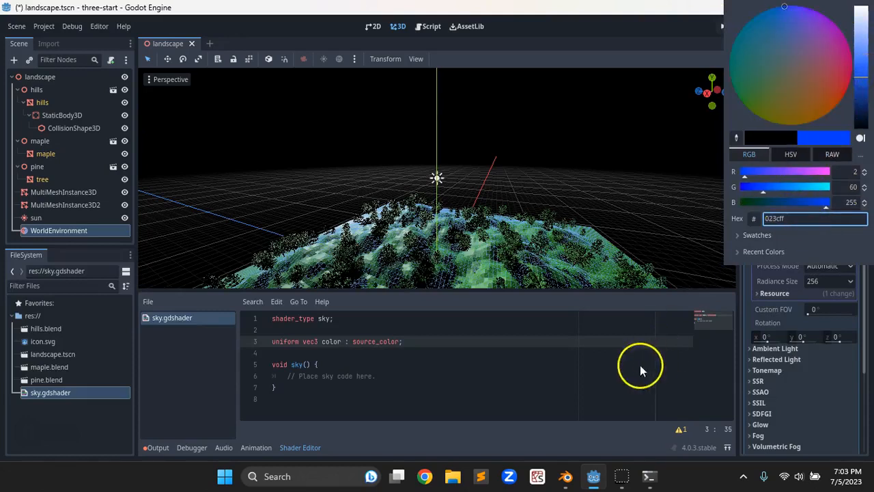
click(606, 369)
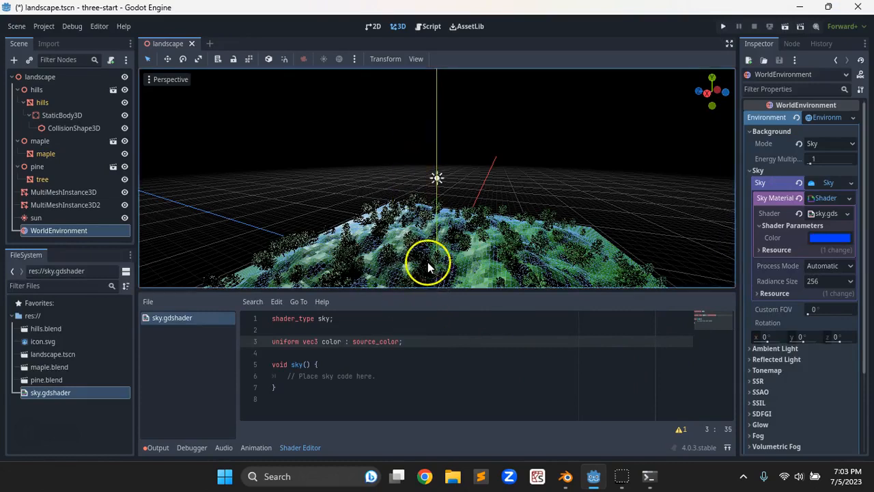
Replace the placeholder comment in the sky() function with "COLOR: color;" after two blank lines, and save
drag(376, 376, 290, 376)
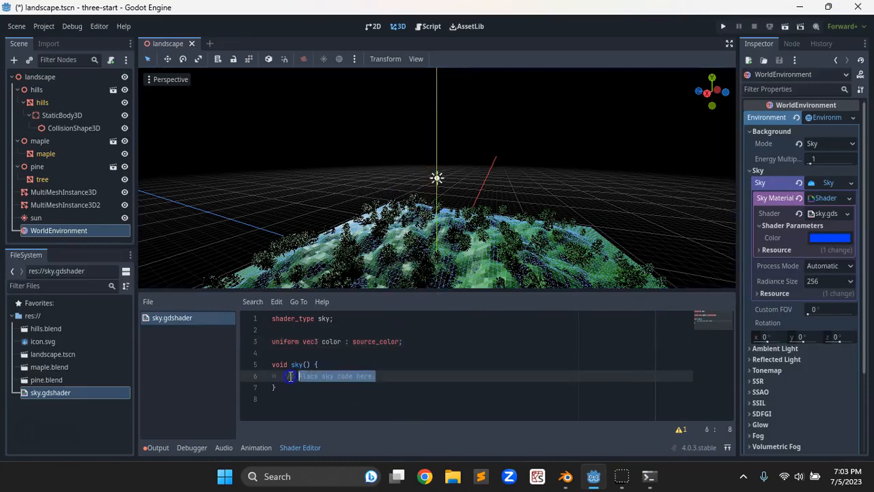
key(BackSpace)
key(BackSpace)
key(BackSpace)
key(BackSpace)
key(Return)
key(Return)
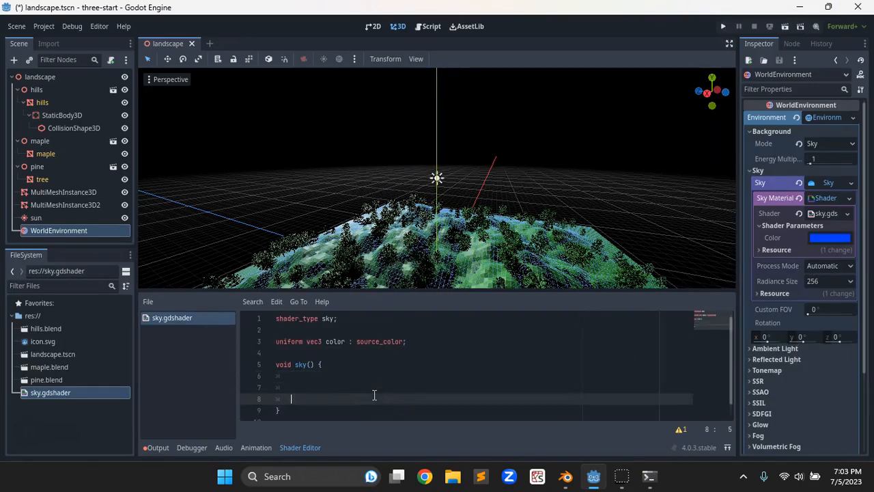
text(COLOR)
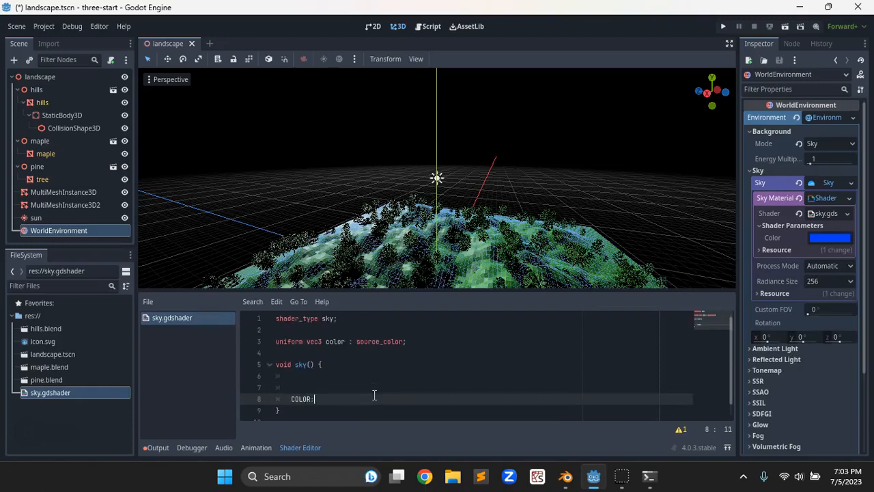
text(: color;)
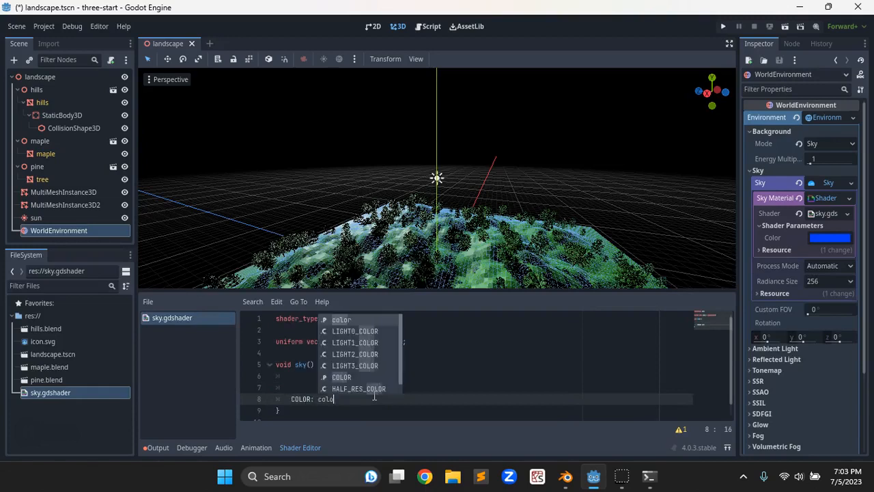
key(ctrl+s)
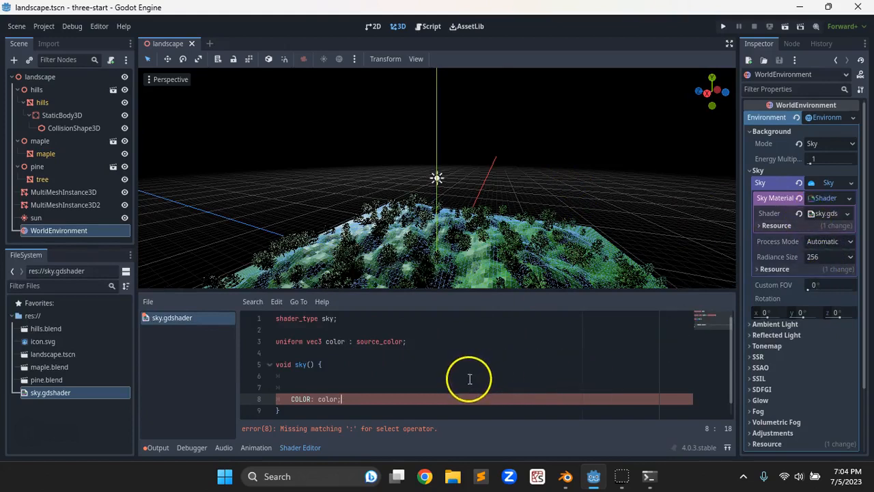
Correct the line in the sky() function to the assignment "COLOR = color;"
click(313, 399)
key(BackSpace)
text(=)
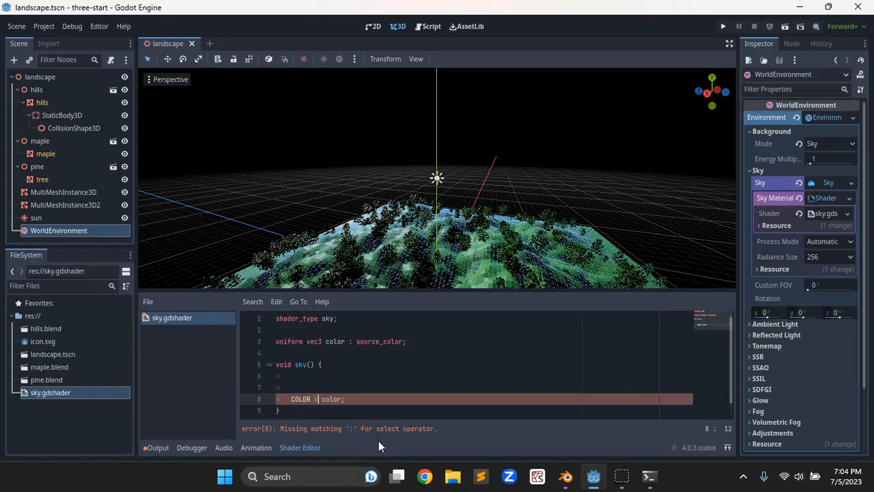
click(385, 354)
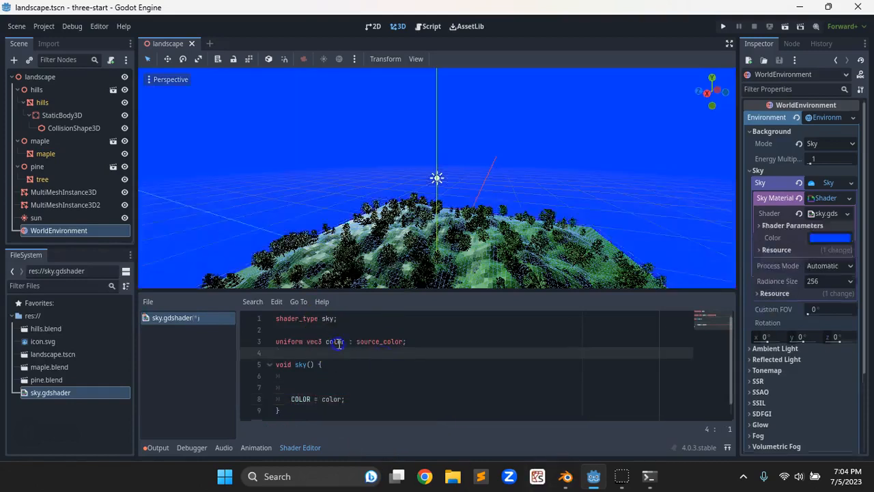
drag(337, 342, 366, 341)
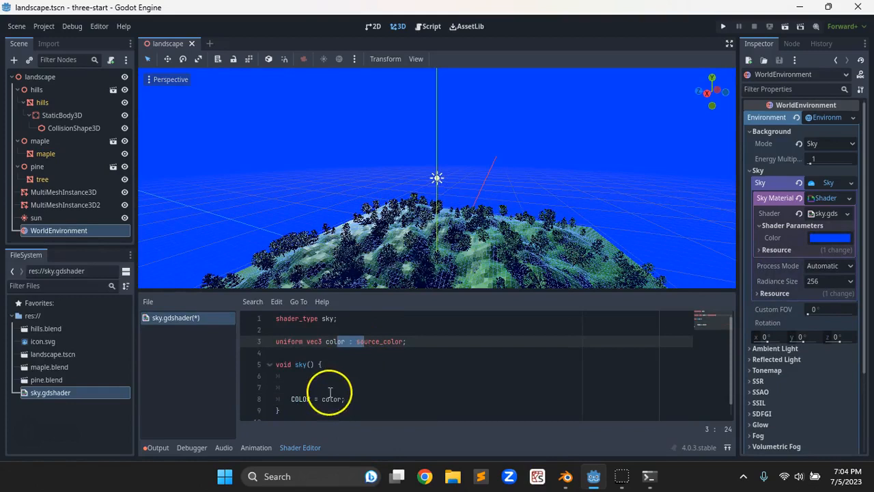
drag(308, 406, 331, 403)
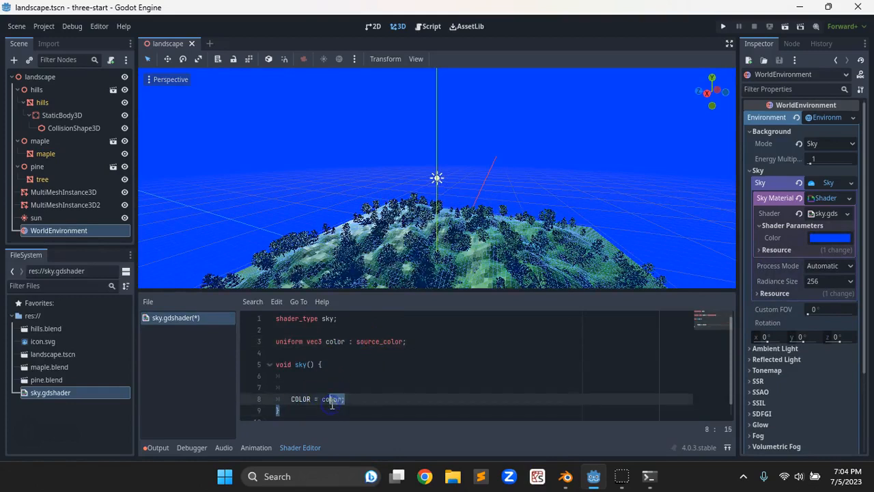
click(385, 355)
Add the line "uniform vec2 = vec2(2.3, 3.1);" below the color uniform, followed by blank lines, and save
click(413, 342)
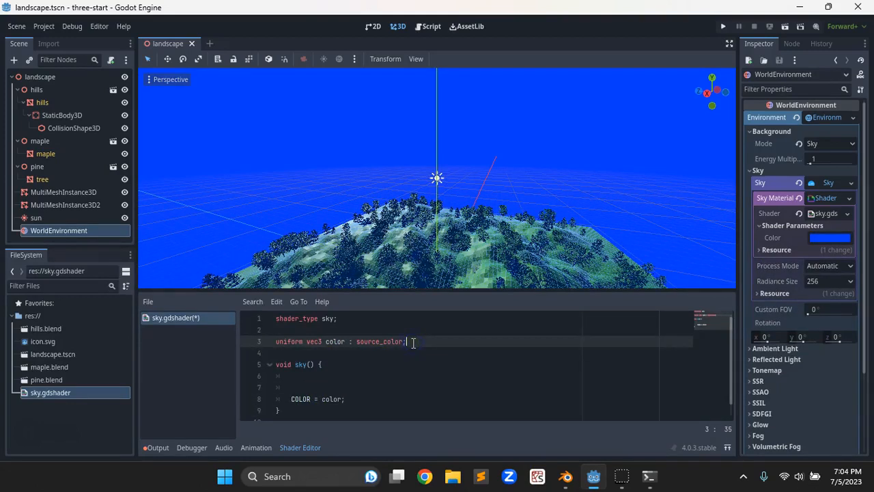
key(Return)
key(Return)
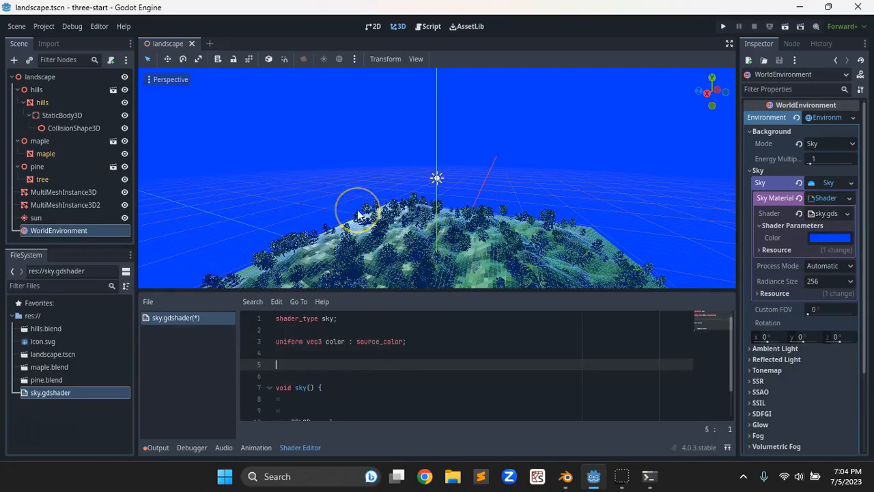
text(vec)
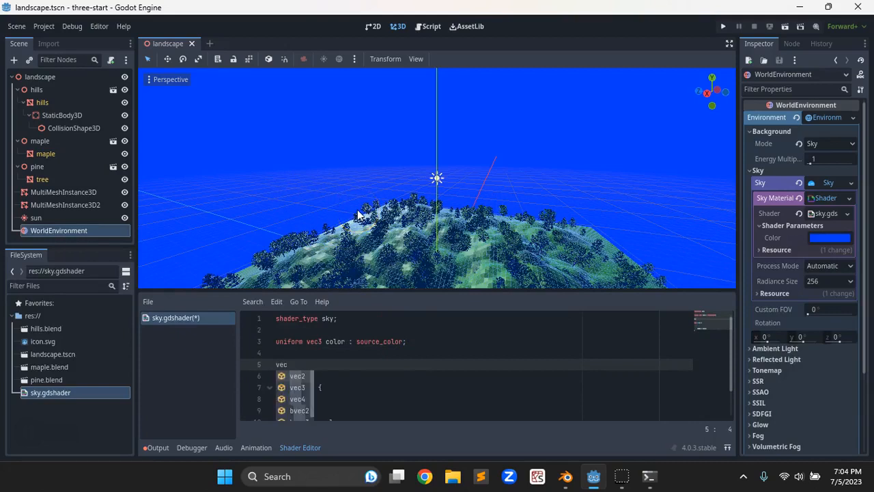
key(BackSpace)
key(BackSpace)
key(BackSpace)
text(uniform vec2 )
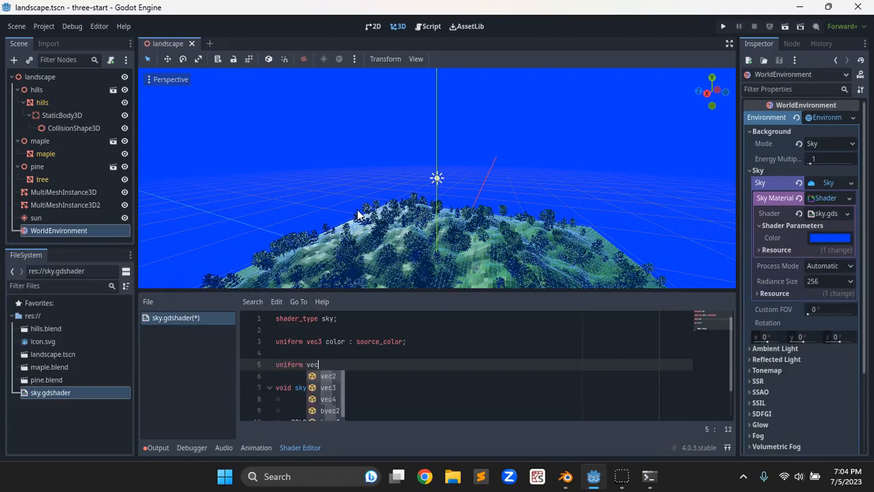
text(=)
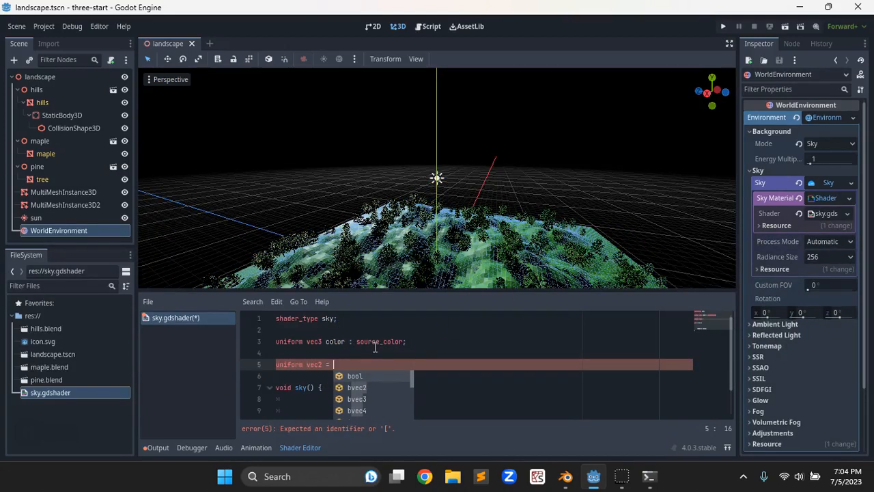
text(vec2()
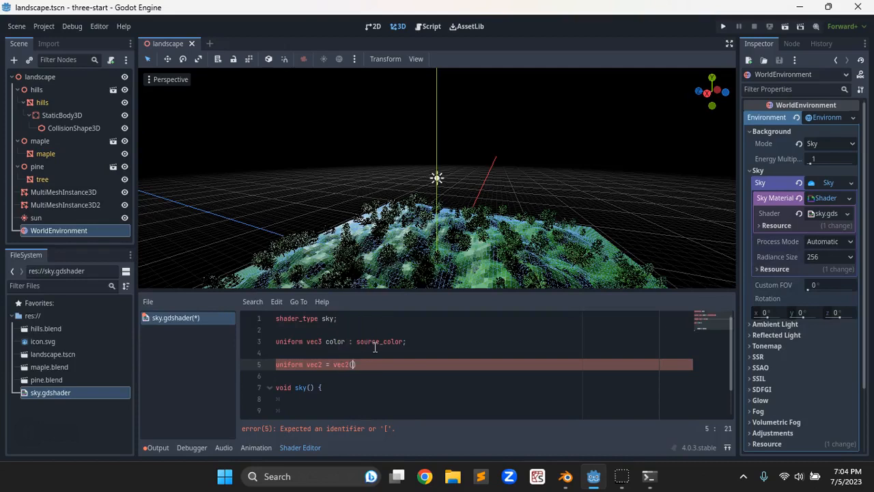
text(2.3, 32)
key(BackSpace)
text(3.1);)
key(Return)
key(Return)
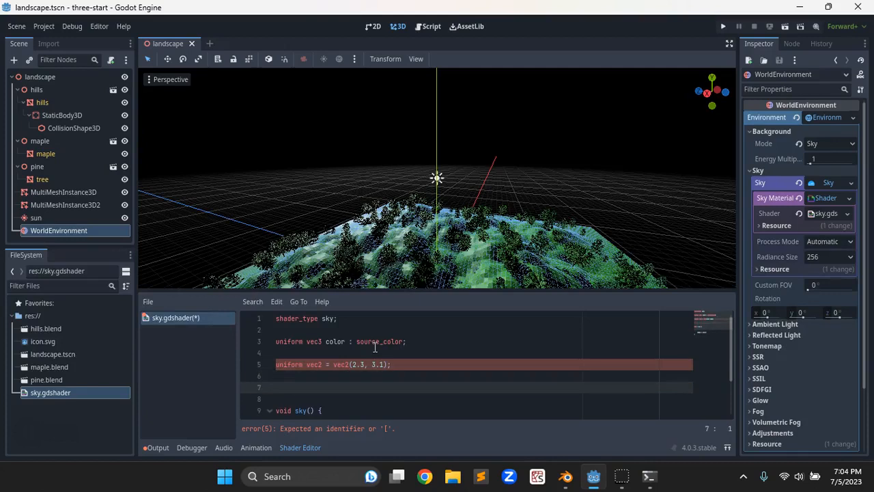
scroll(375, 347, down, 1)
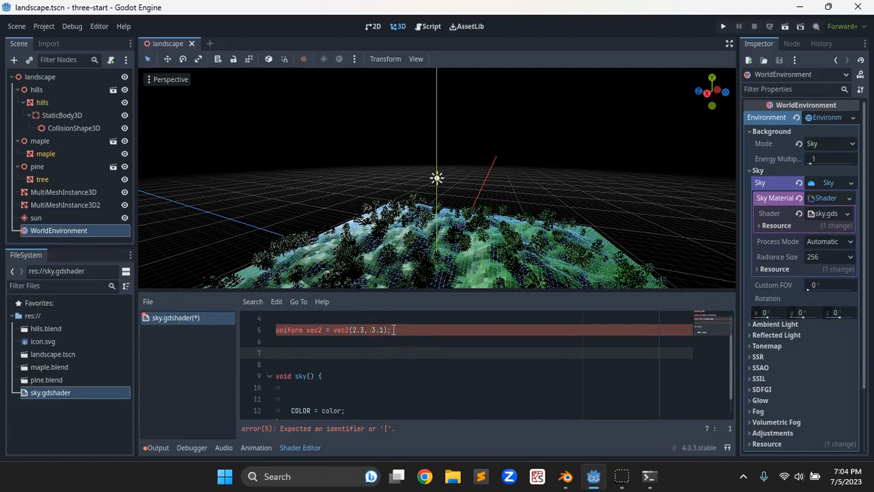
key(ctrl+s)
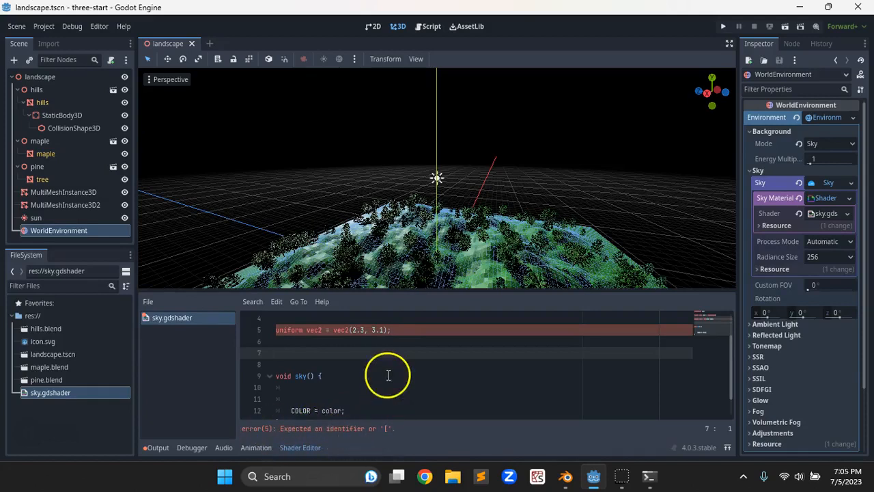
scroll(387, 375, up, 2)
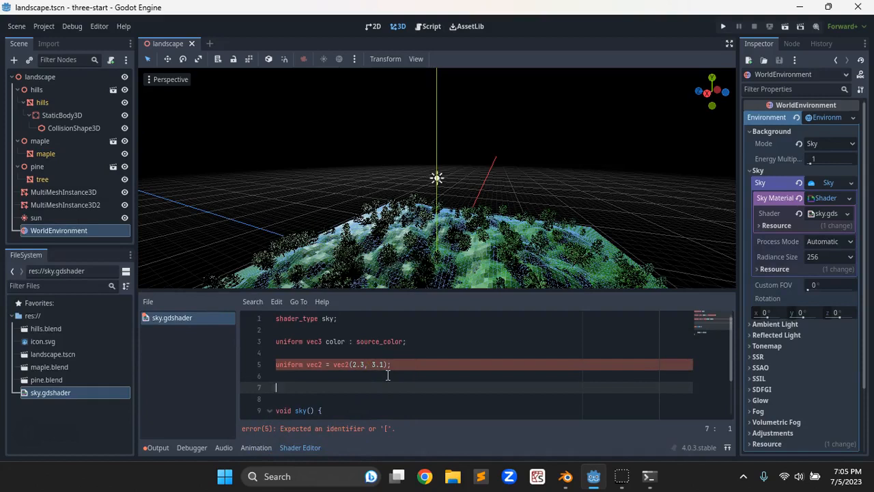
Name the vec2 uniform on line 5 "wind" in the sky shader
scroll(387, 375, down, 2)
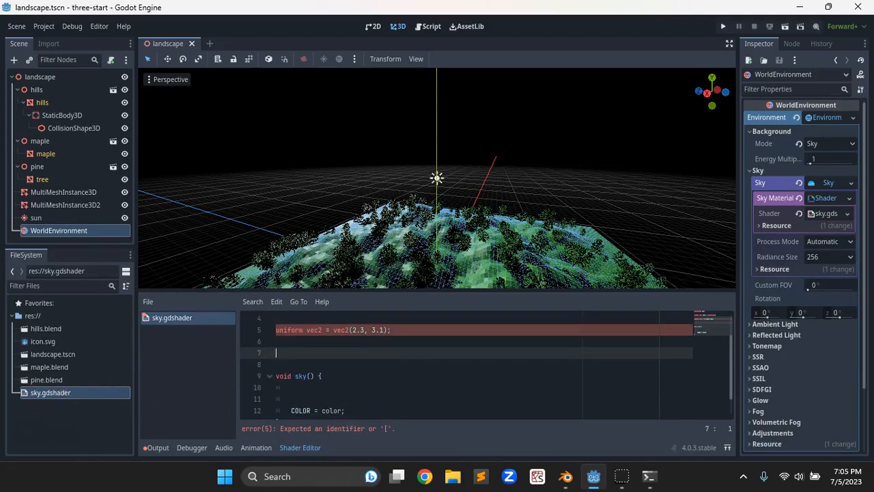
click(326, 330)
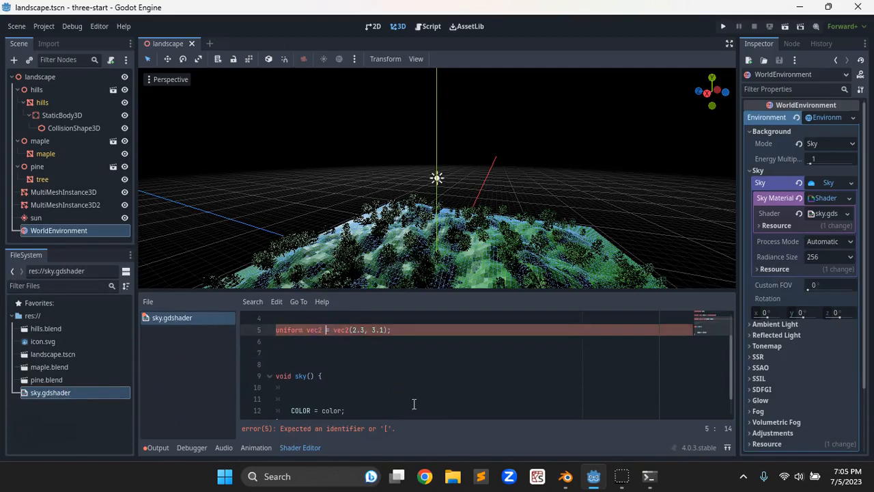
text(wind)
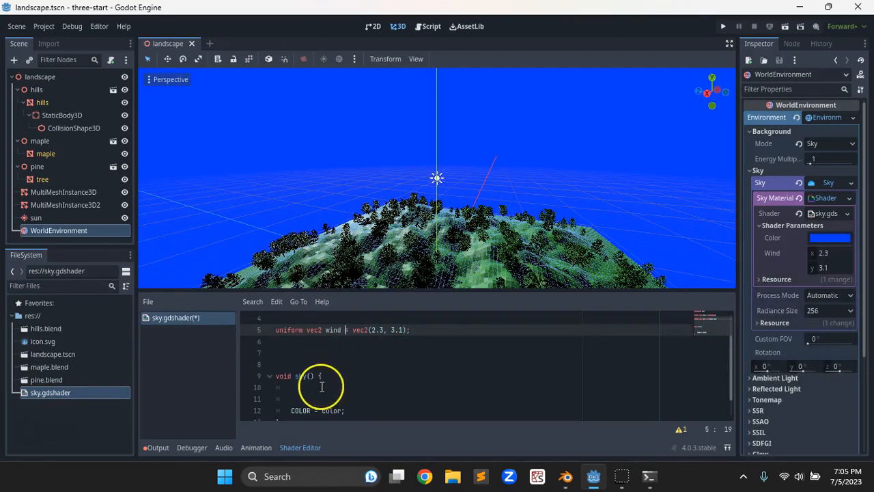
Add the line "uniform sampler2D clouds;" below the vec2 uniform, correcting the misspelled keyword
click(314, 349)
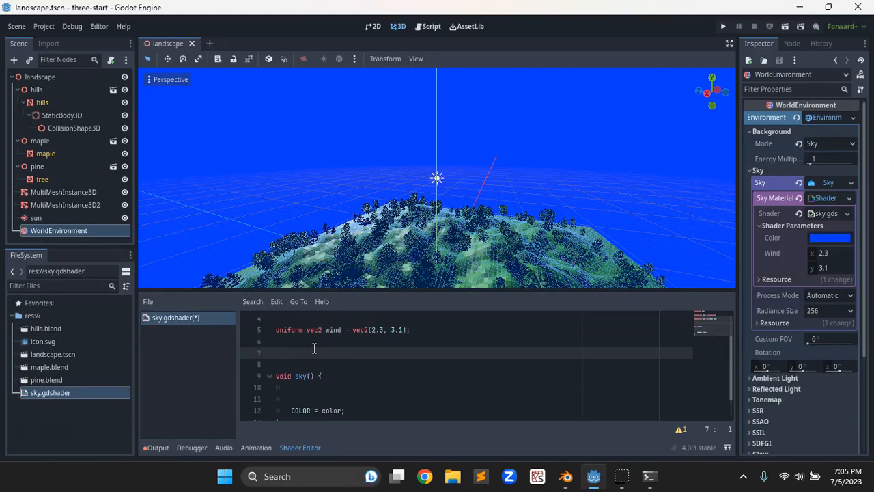
text(unifrom sampler2D)
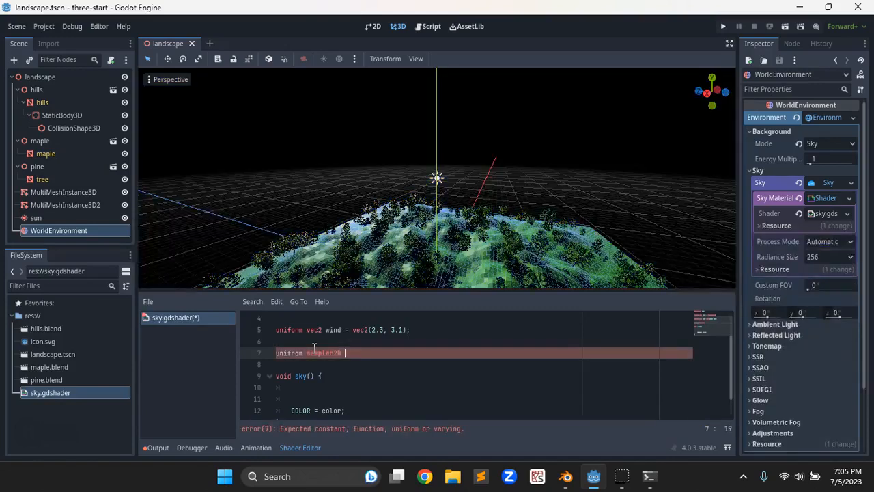
click(291, 352)
key(Delete)
text(r)
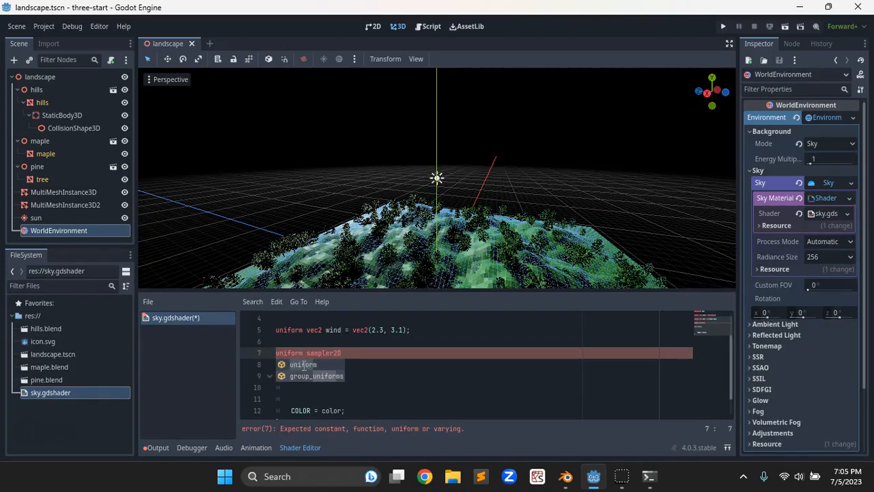
key(Escape)
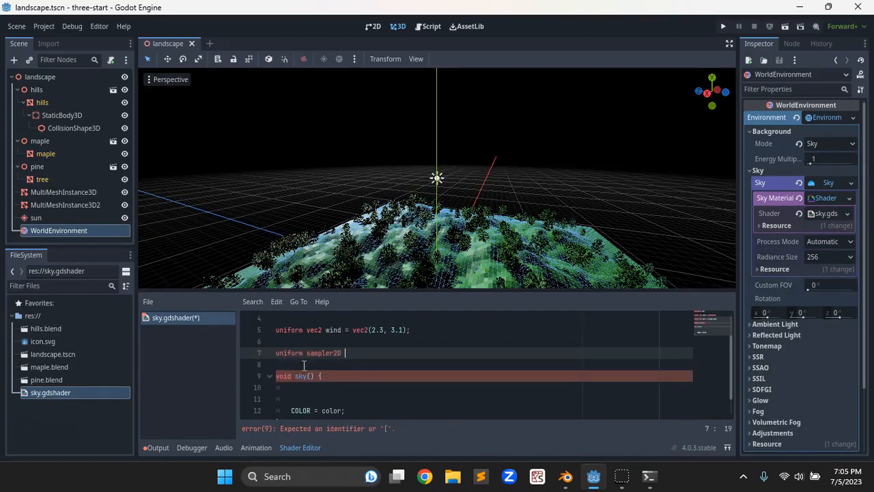
text(clouds;)
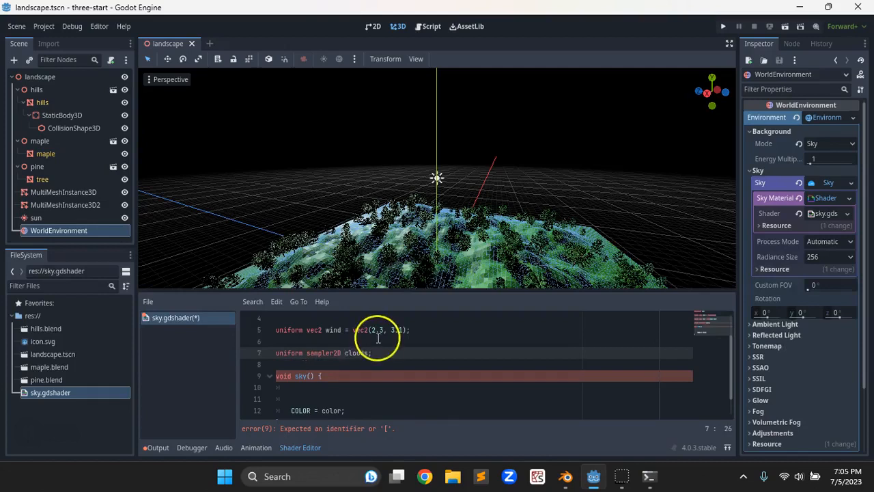
Start a vec2 declaration on the first line of sky() and rename the vec2 uniform to "direction"
scroll(342, 374, down, 1)
click(331, 365)
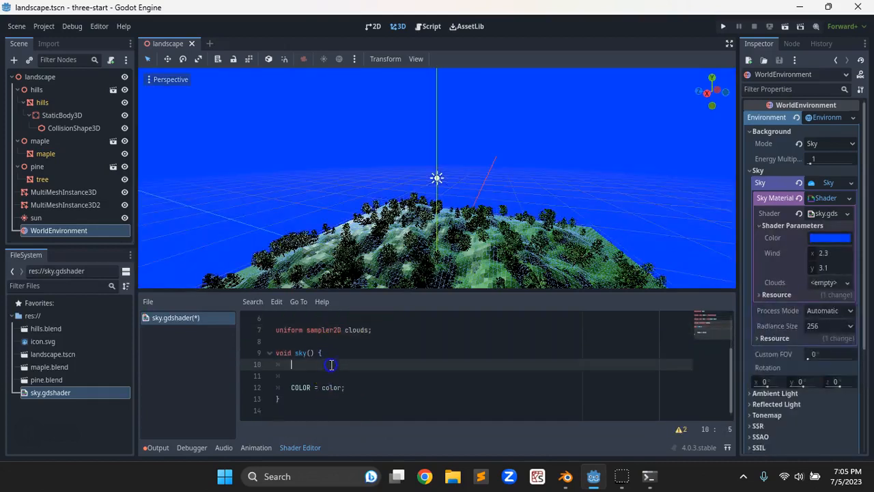
scroll(333, 362, up, 2)
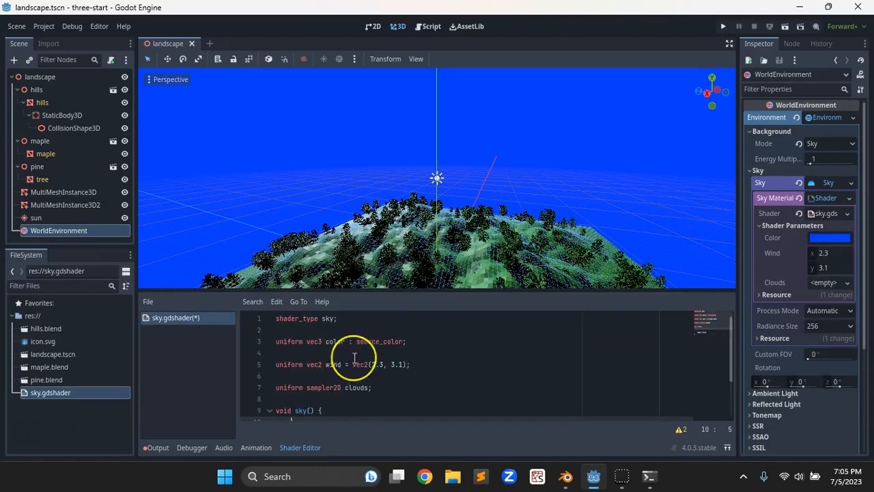
scroll(341, 358, down, 1)
text(vec2)
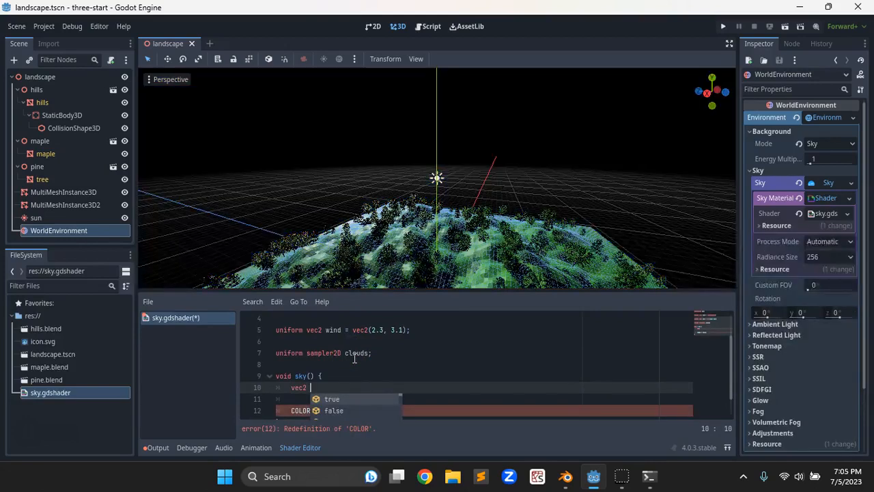
double_click(333, 330)
text(direction)
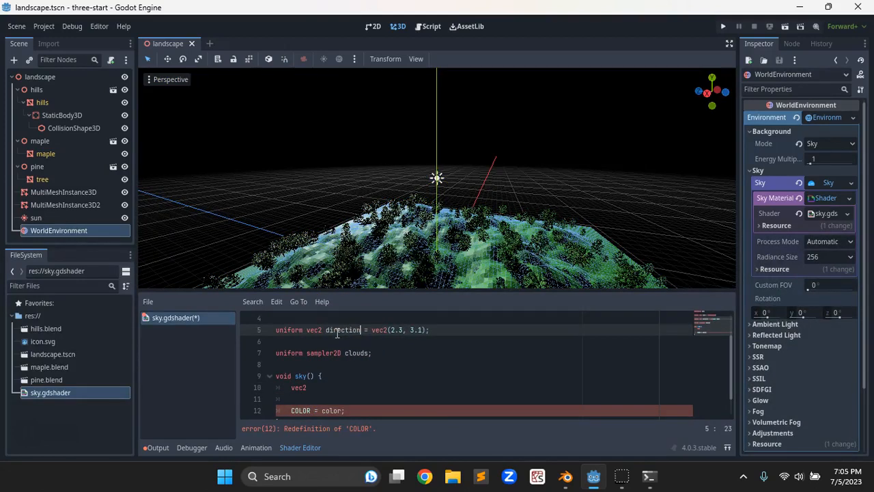
Complete the declaration in sky() as "vec2 wind = (TIME * direction) * 0.03;"
click(320, 388)
text(wind =)
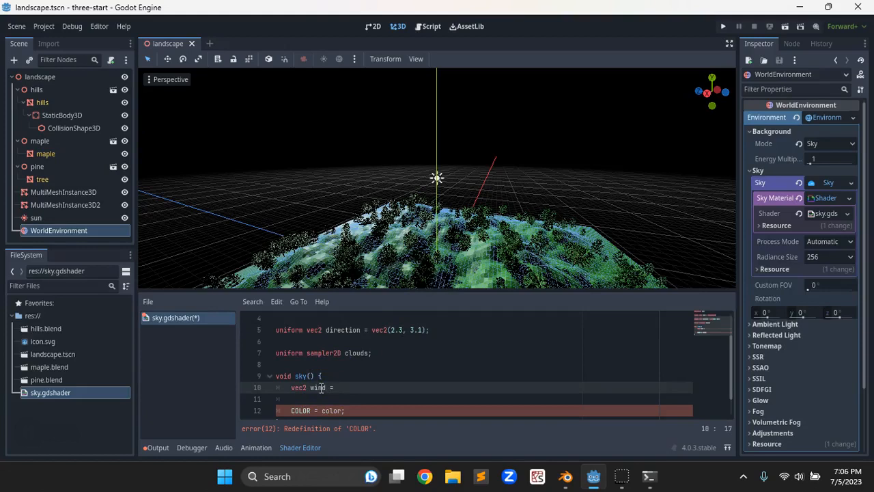
text( (TIME)
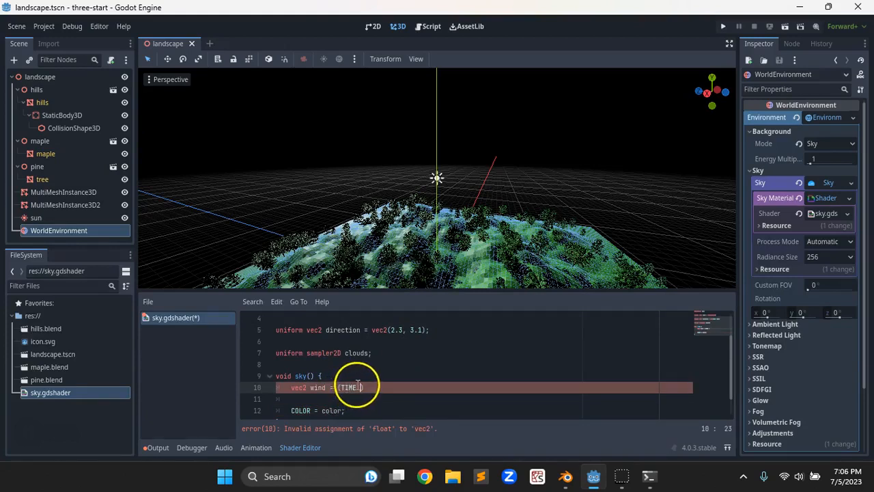
text( *)
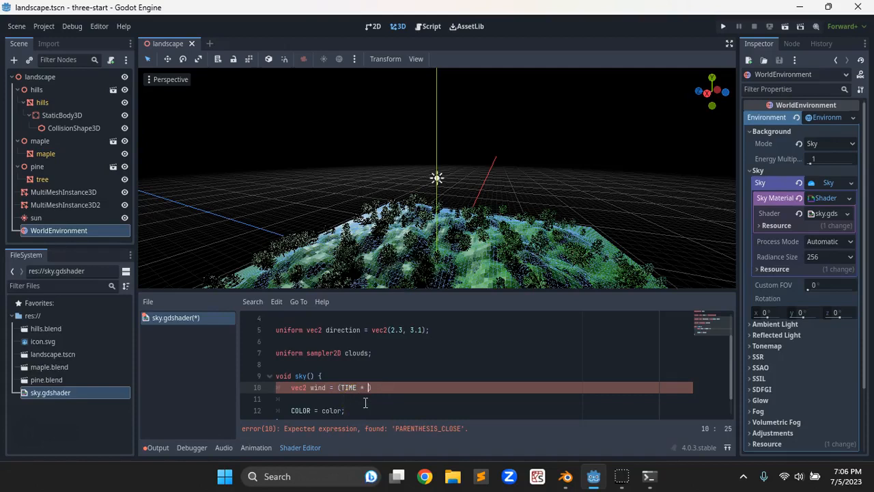
text( direction)
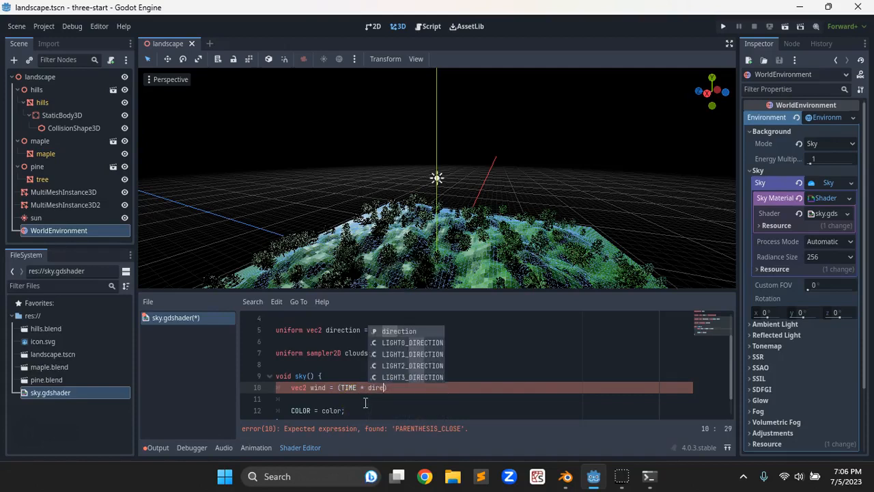
text())
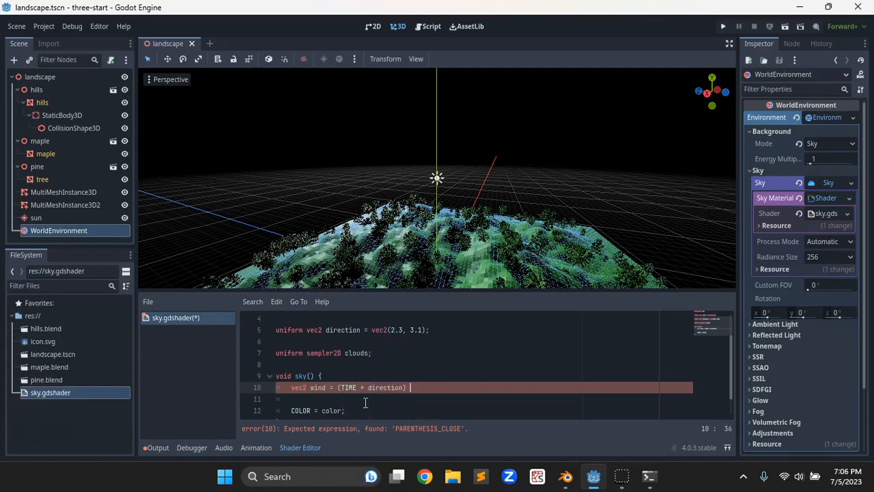
text( *)
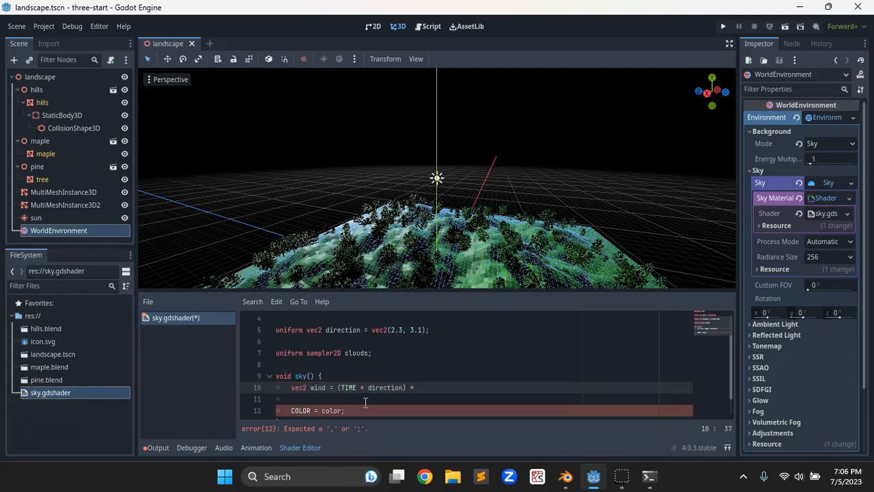
text( 0.03;)
scroll(449, 332, down, 1)
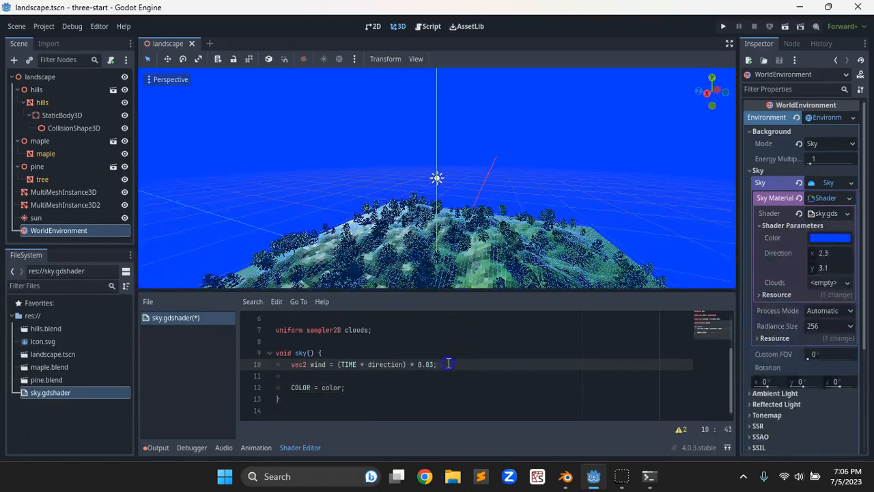
drag(418, 364, 447, 364)
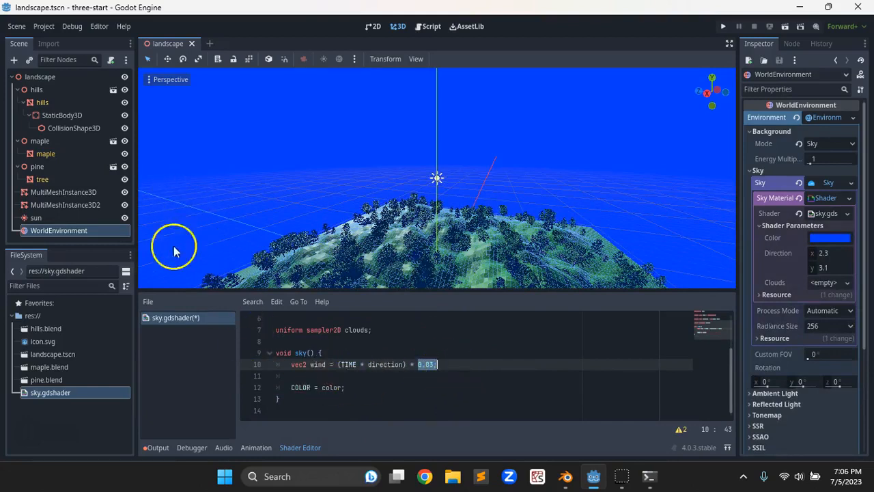
click(453, 366)
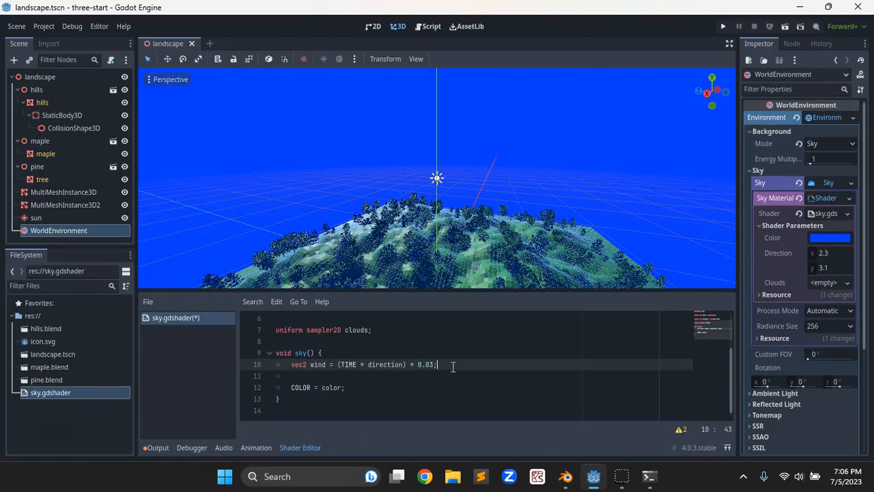
Below the wind line, after a blank line, start the declaration "vec3 sky_color = mix(color, " in sky()
key(Return)
key(Return)
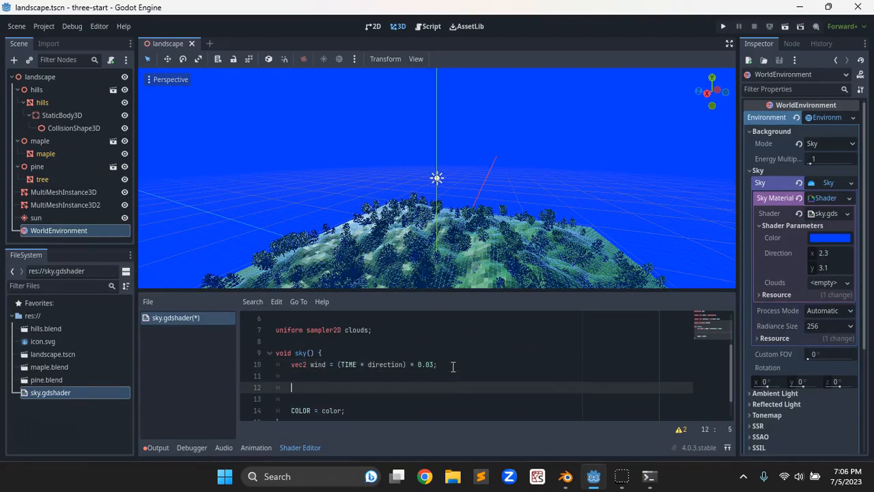
text(sky_)
key(BackSpace)
key(BackSpace)
key(BackSpace)
key(BackSpace)
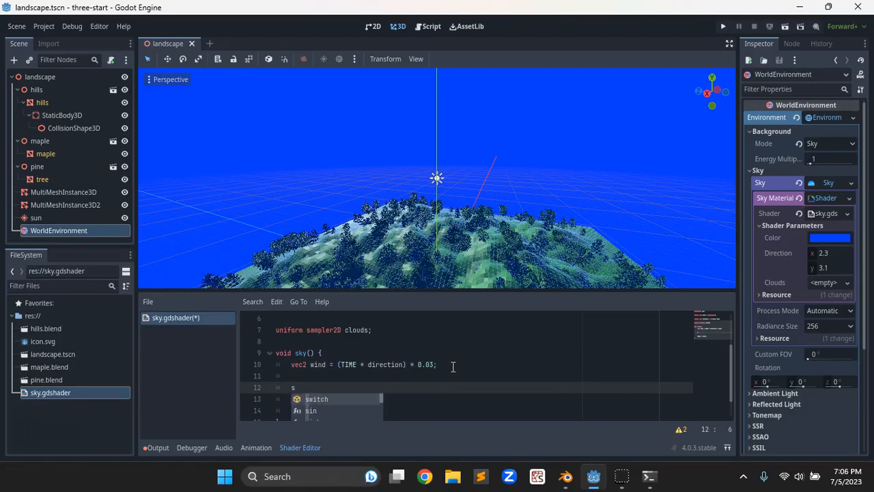
text(vec)
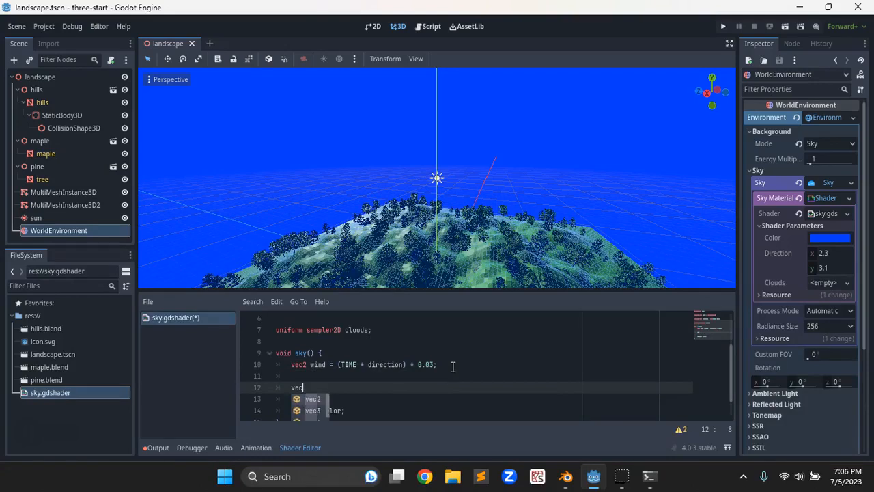
text(3 sky_color)
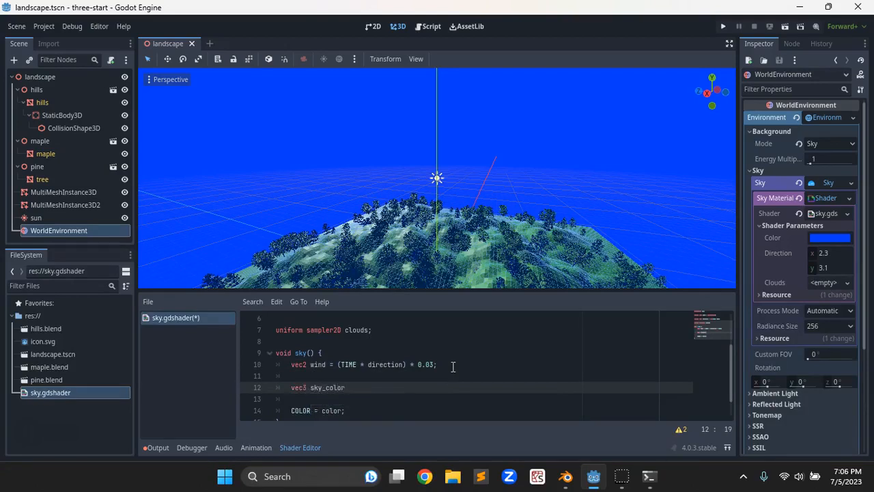
text( = mix(co)
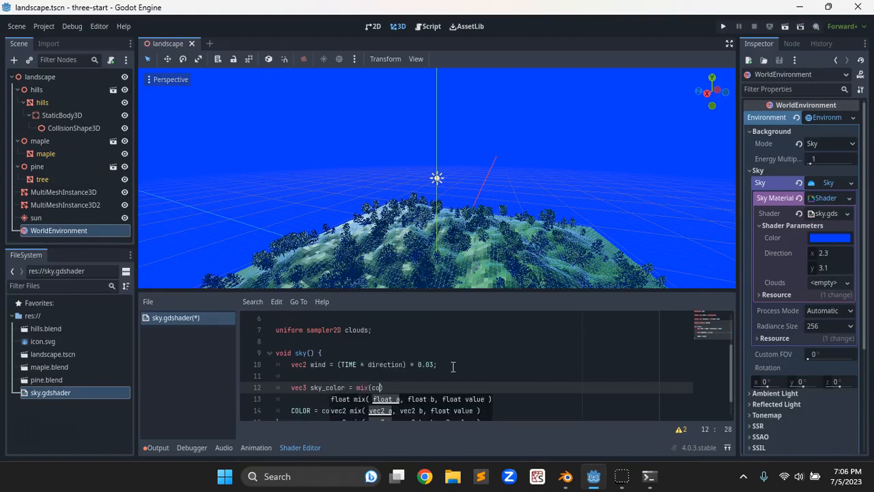
text(lor, )
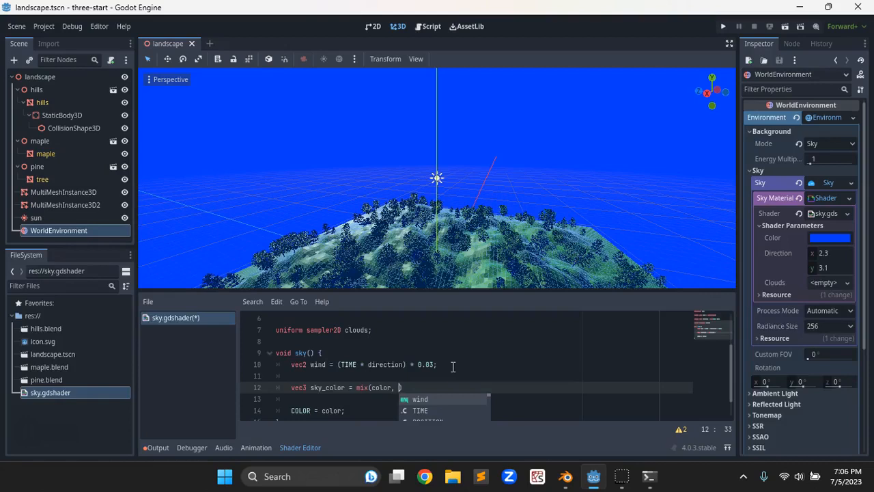
Add "texture(clouds, SKY_COORDS + wind)" as the second argument of mix() in the sky_color declaration
text(texture)
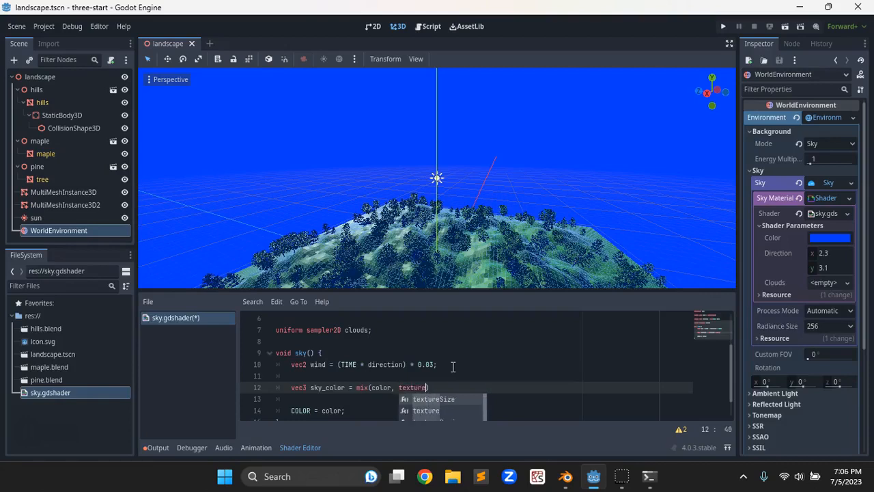
text(()
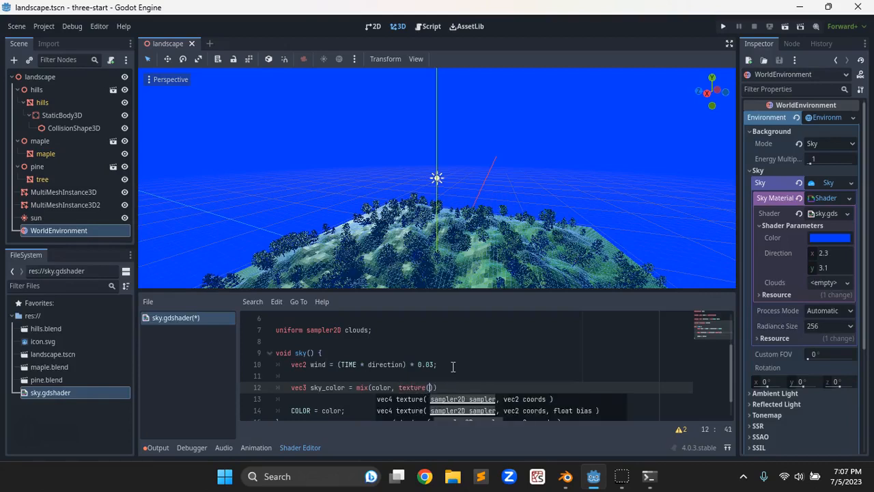
text(clouds)
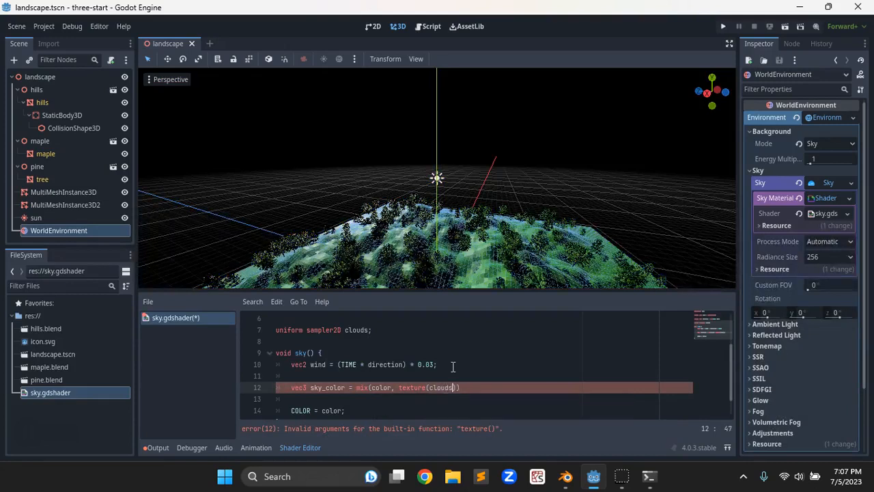
text(, )
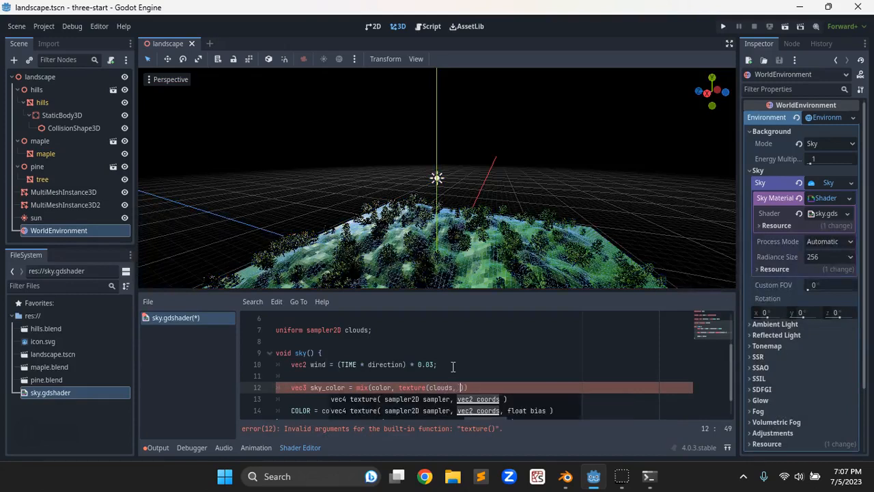
text(SKY)
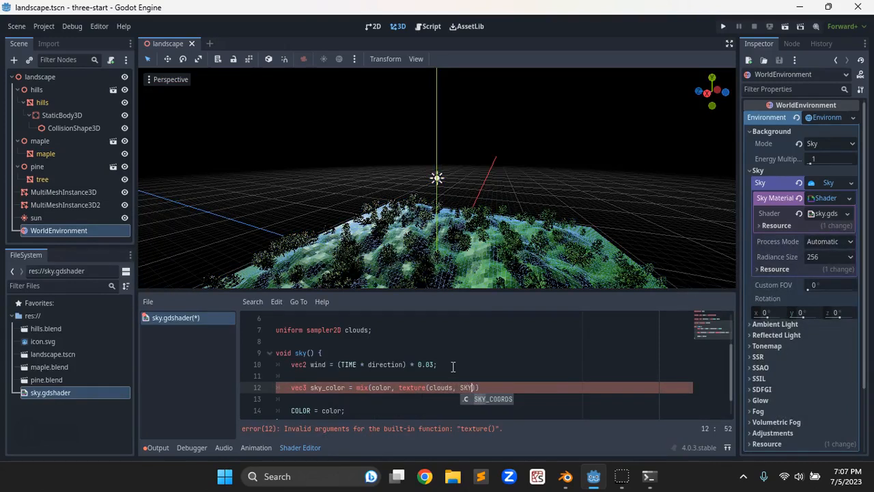
key(Return)
click(470, 387)
text(+ wind)
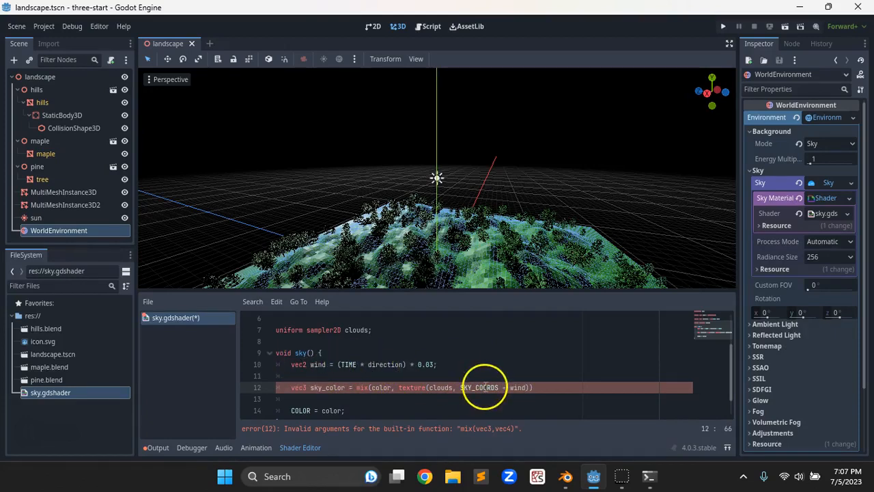
Append ".rgb" to the texture() call, end the sky_color line with a semicolon, and save
drag(460, 387, 502, 387)
double_click(440, 387)
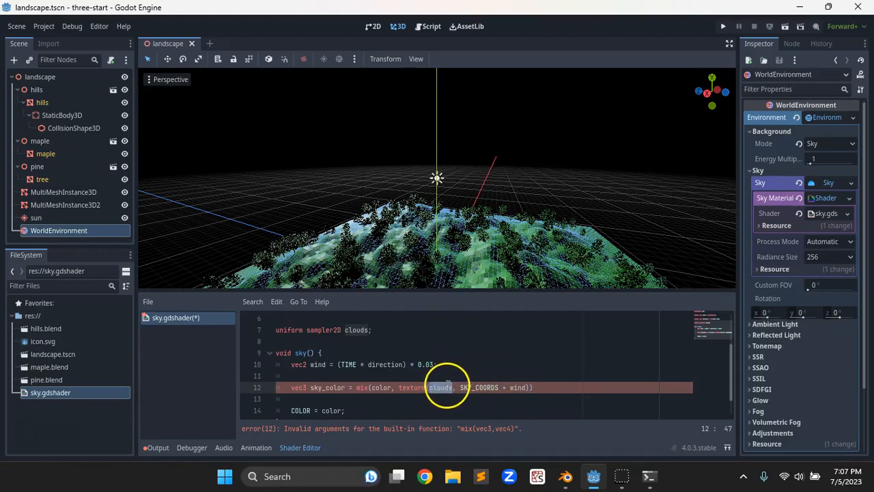
click(531, 387)
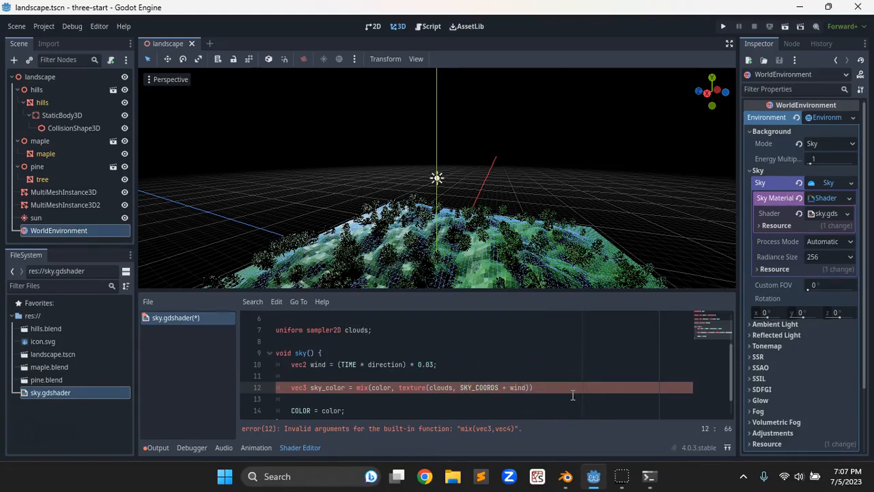
text(.rgb)
double_click(386, 387)
click(532, 387)
click(549, 387)
text(;)
scroll(557, 372, down, 1)
key(ctrl+s)
Assign sky_color to COLOR in place of color in sky(), and save
click(333, 387)
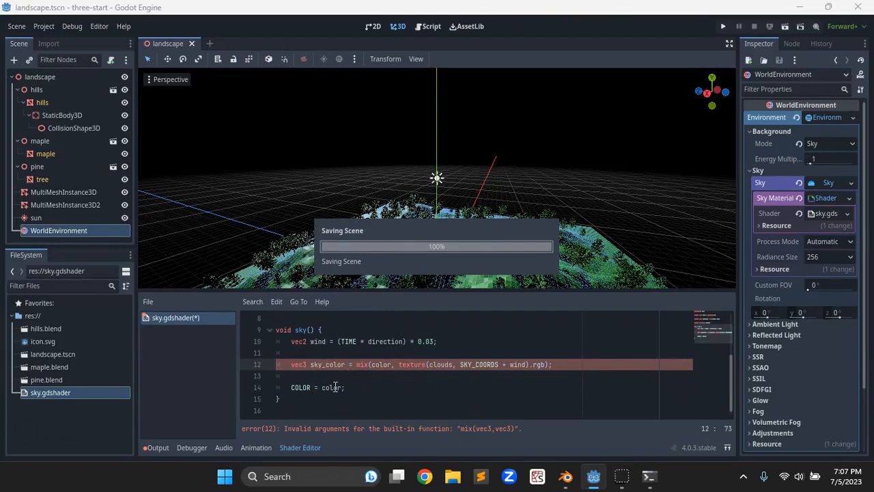
double_click(333, 387)
text(sky_color)
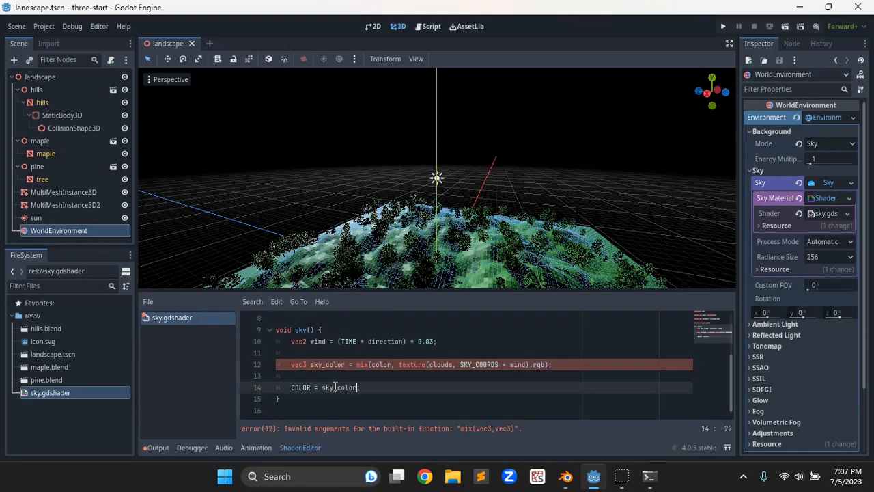
key(ctrl+s)
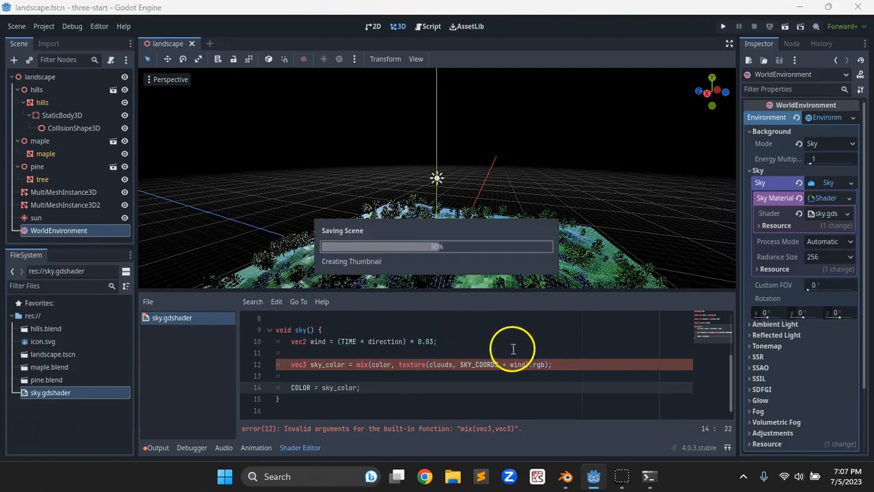
Add a blend weight as the third argument of mix(), trying 0.5 and changing it to 0.1
click(546, 365)
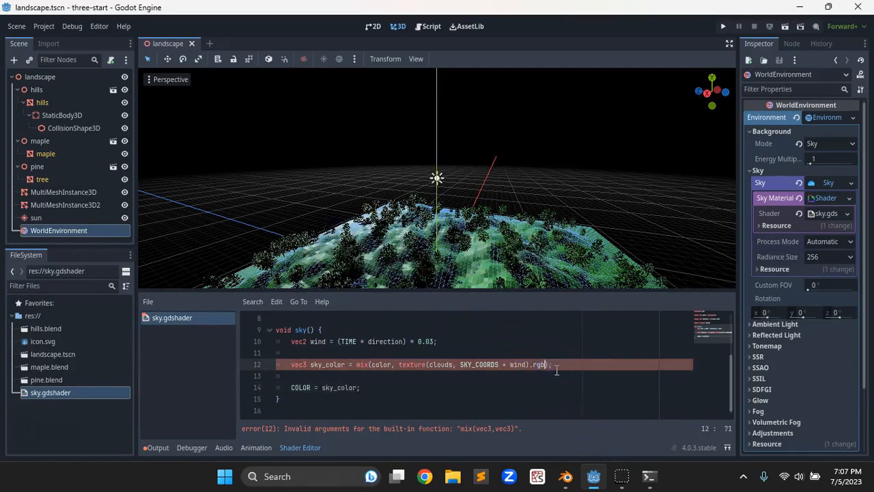
text(, 0.5)
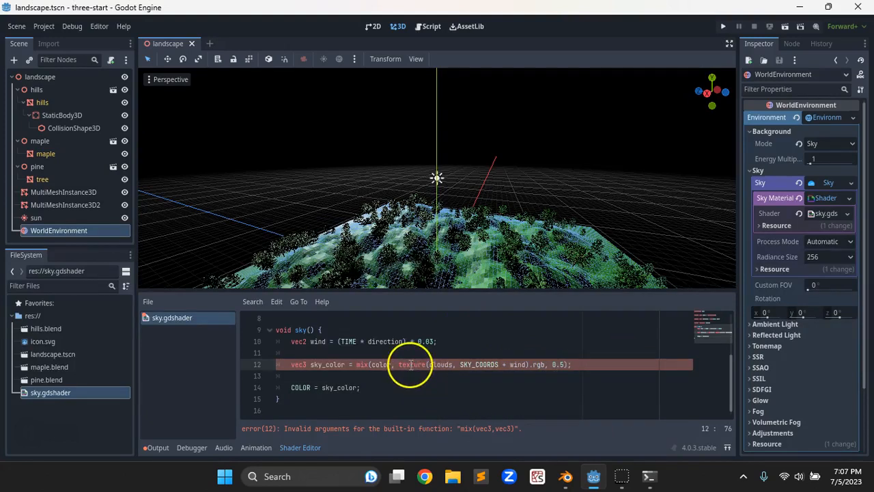
key(BackSpace)
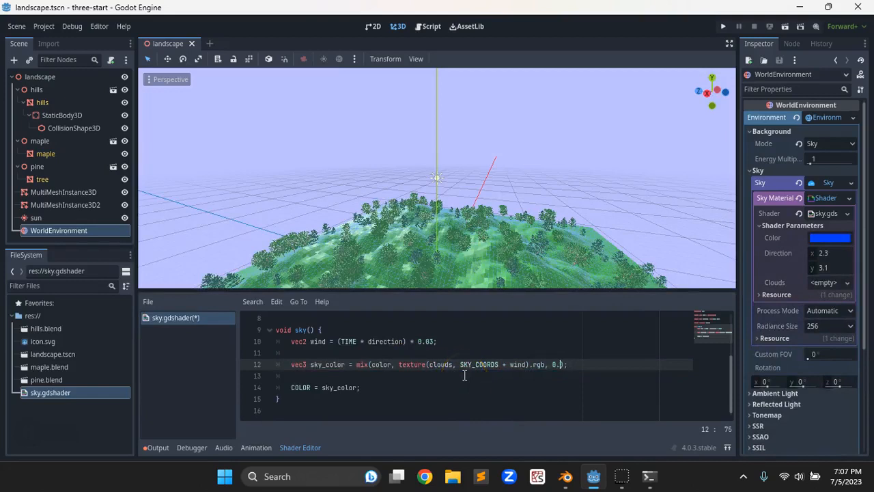
text(1)
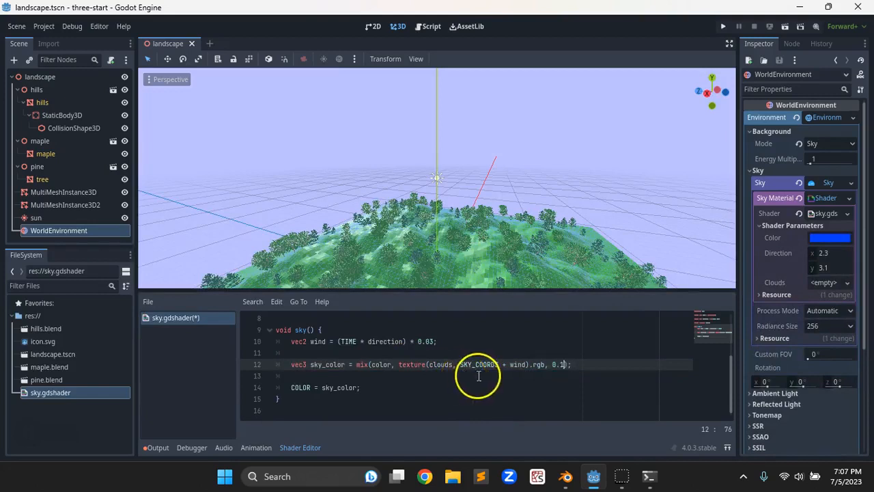
Set the blend weight in the sky_color mix() call to 0.3 and save the shader
double_click(380, 364)
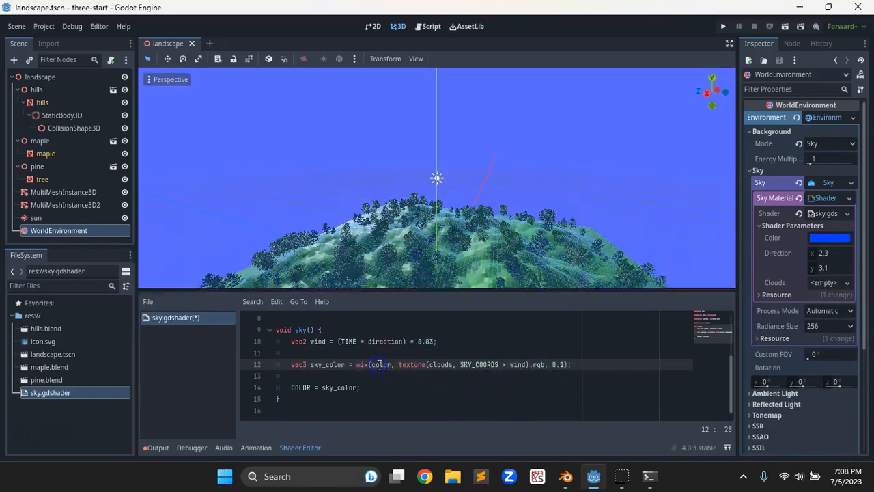
click(430, 364)
double_click(379, 364)
double_click(411, 364)
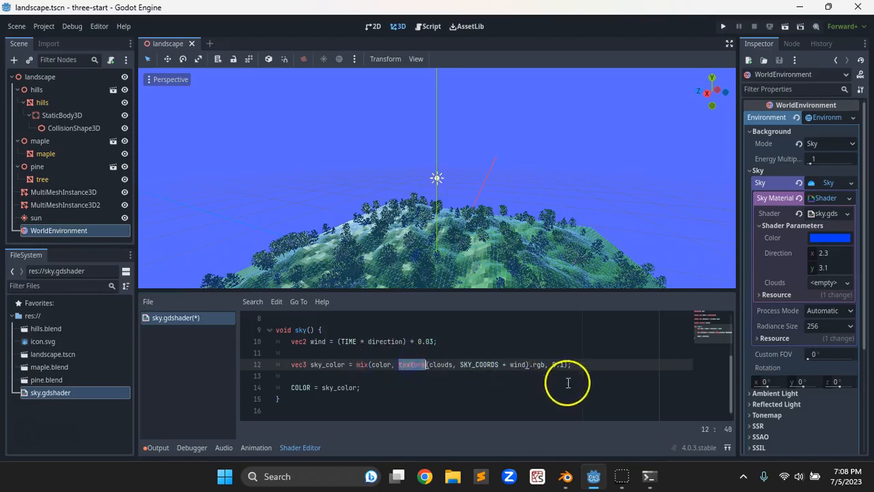
click(563, 364)
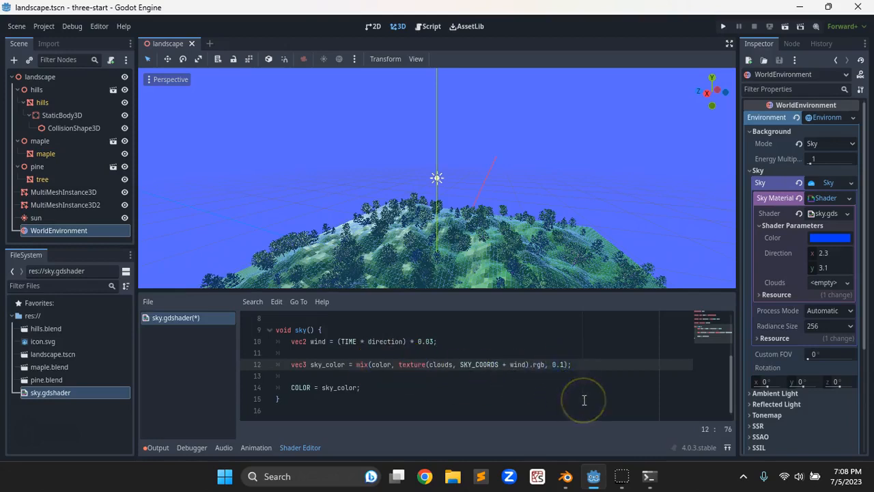
double_click(382, 364)
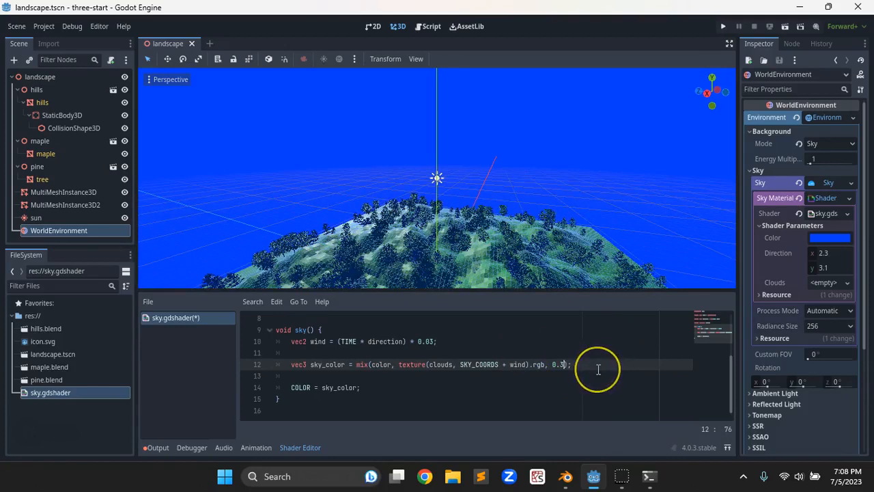
key(ctrl+s)
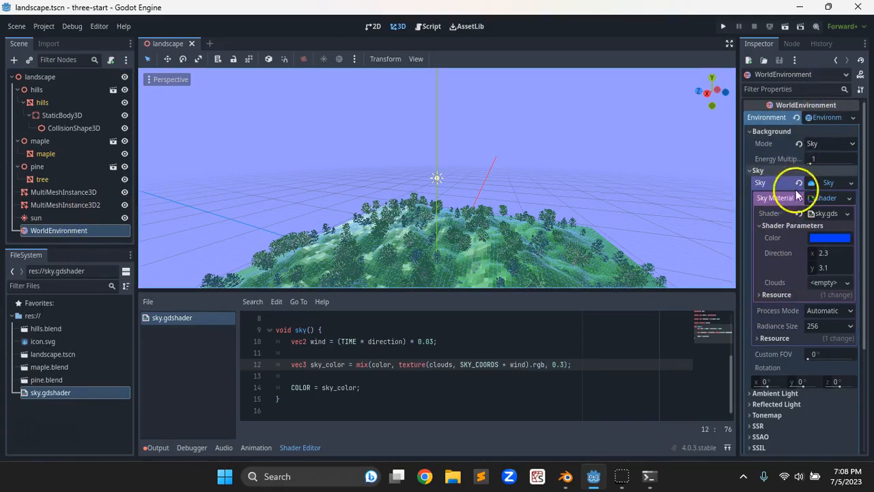
Assign a new NoiseTexture2D to the Clouds shader parameter and give it a new FastNoiseLite noise
click(819, 282)
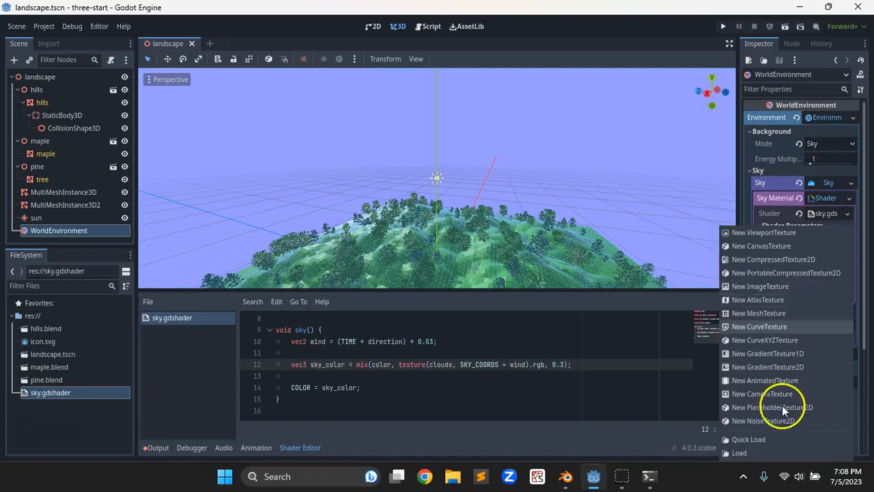
click(763, 420)
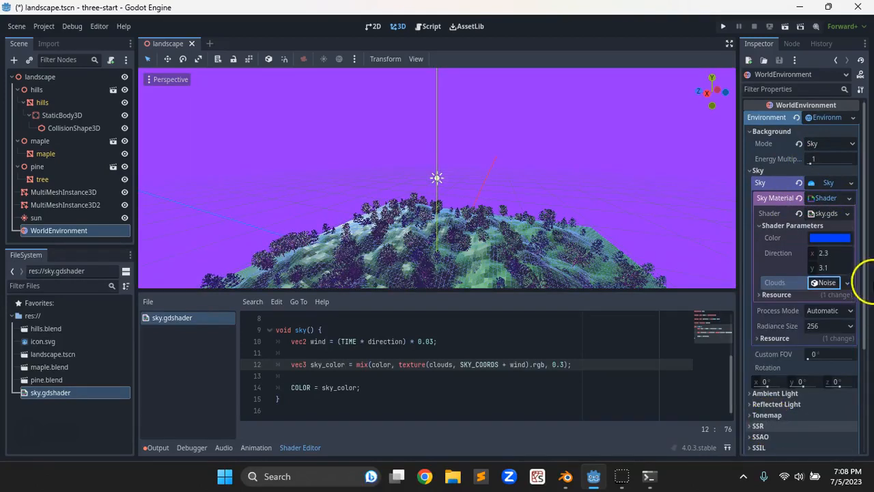
click(828, 282)
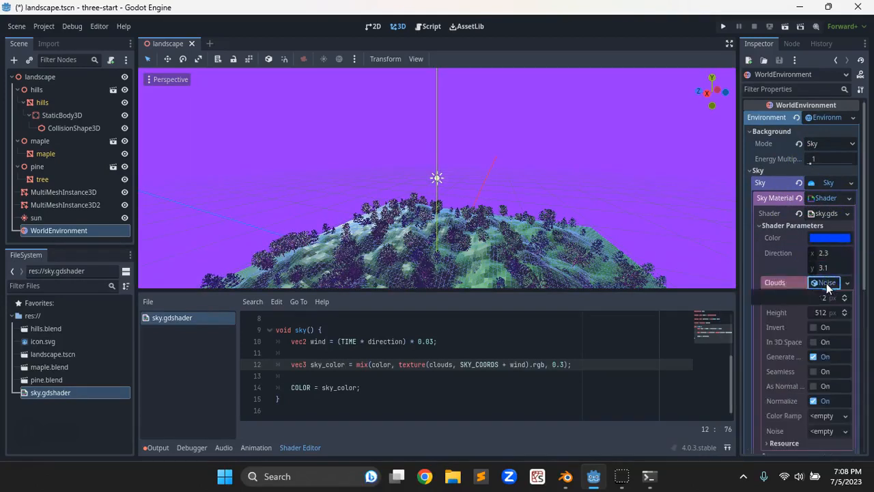
scroll(808, 349, down, 3)
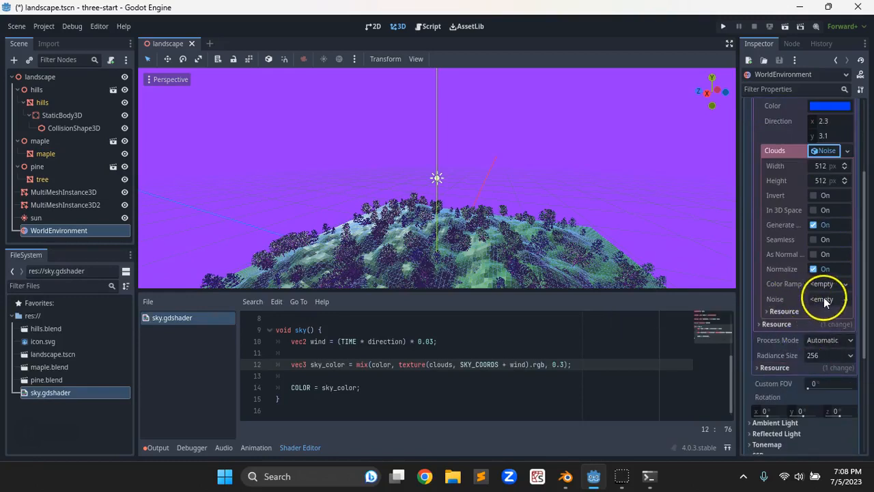
click(824, 300)
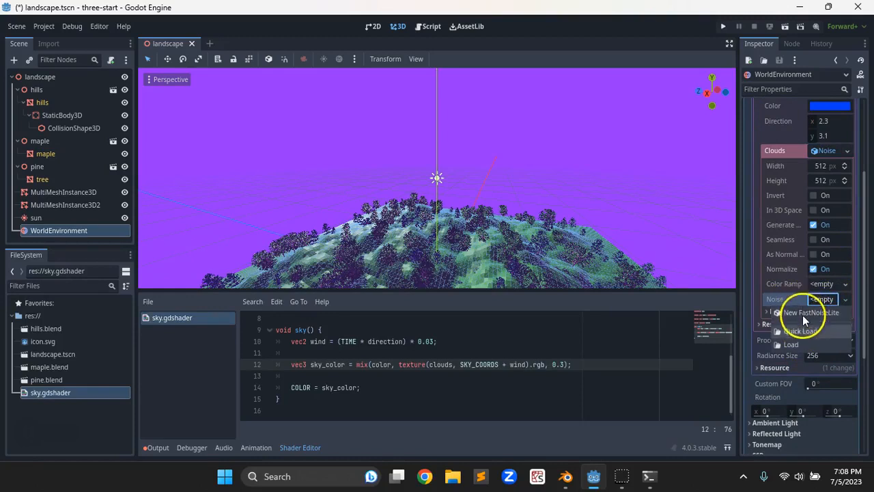
click(801, 312)
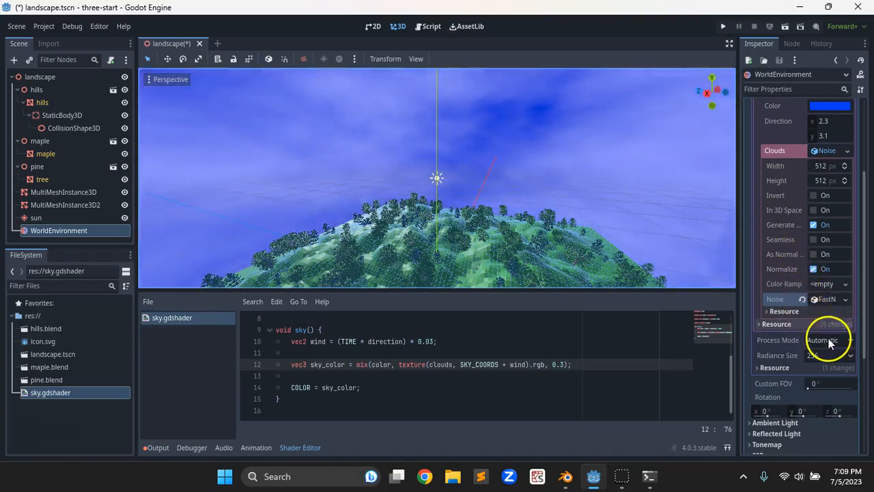
Set the noise type of the clouds' FastNoiseLite resource to Perlin
click(828, 301)
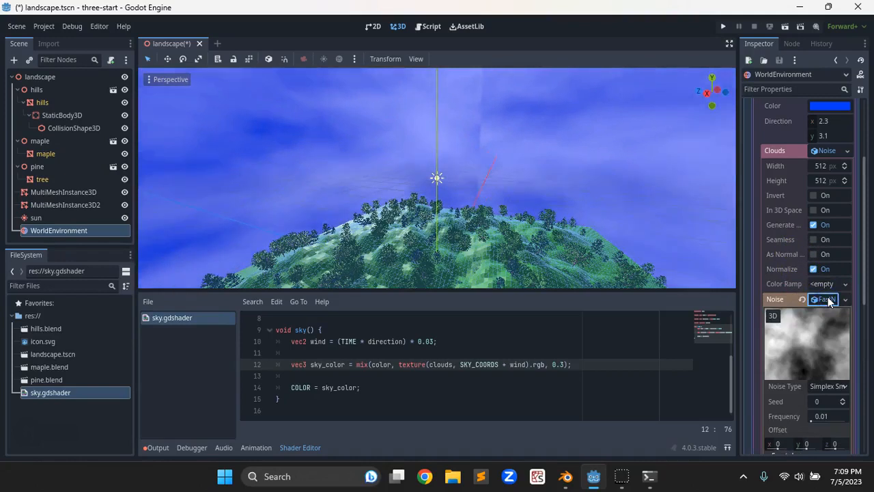
scroll(819, 311, down, 3)
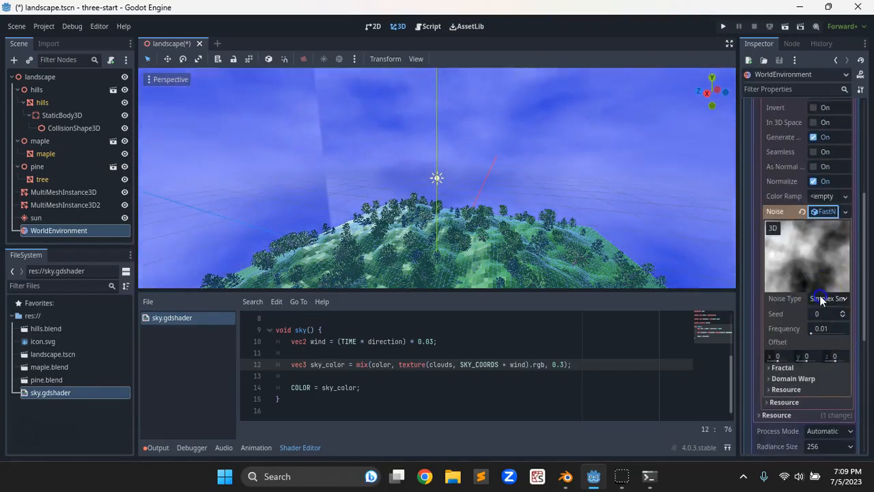
click(828, 298)
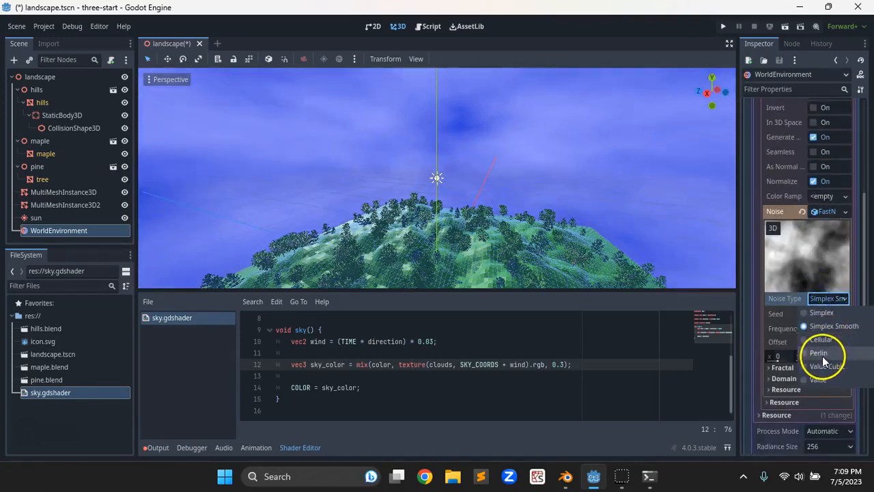
click(823, 353)
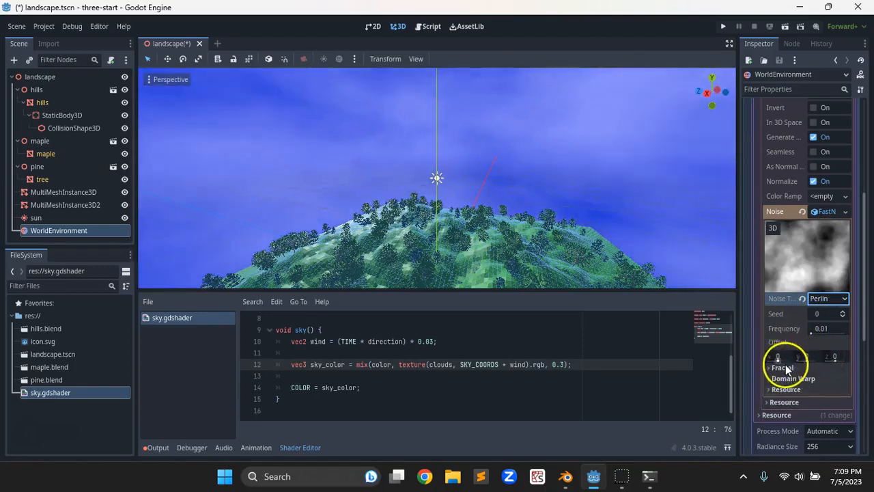
Set the fractal type of the cloud noise to Ping-Pong
click(784, 367)
scroll(826, 368, down, 2)
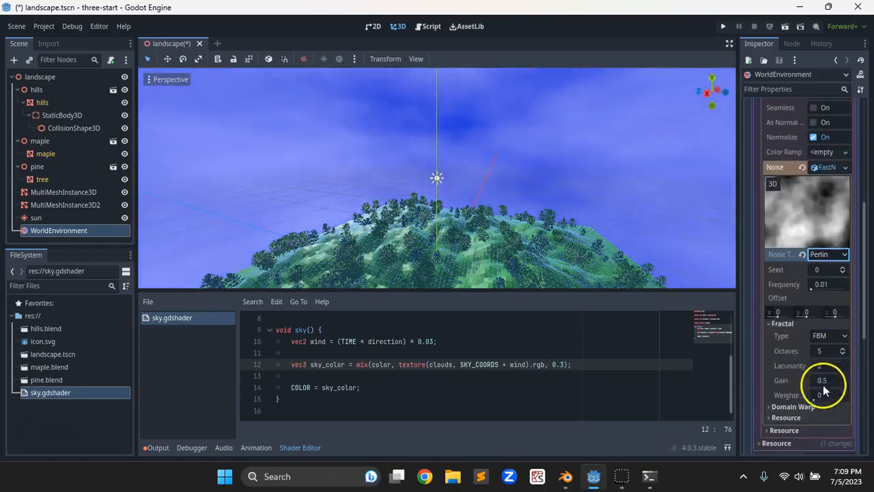
click(827, 335)
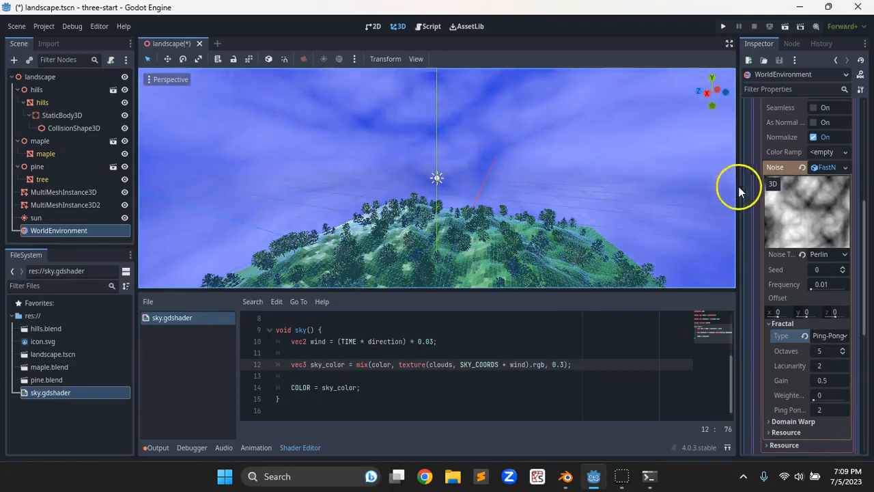
Turn off Normalize and Generate Mipmaps for the clouds noise texture
scroll(824, 273, up, 4)
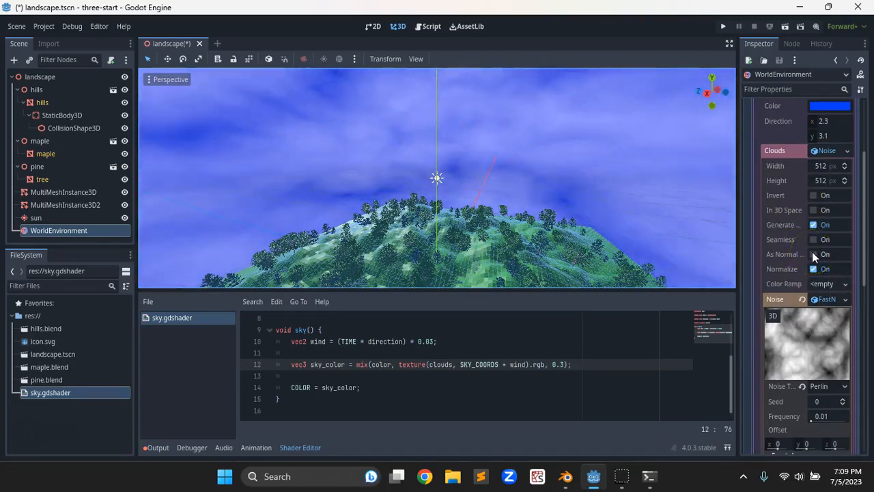
click(812, 268)
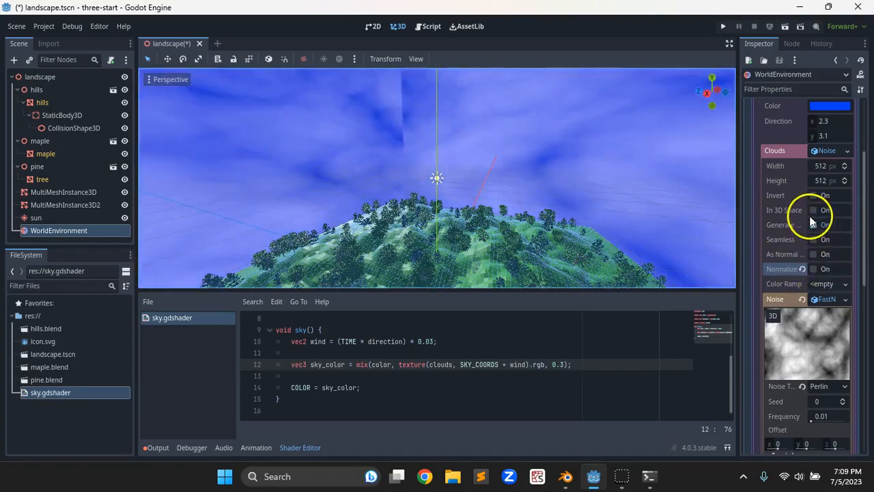
click(812, 225)
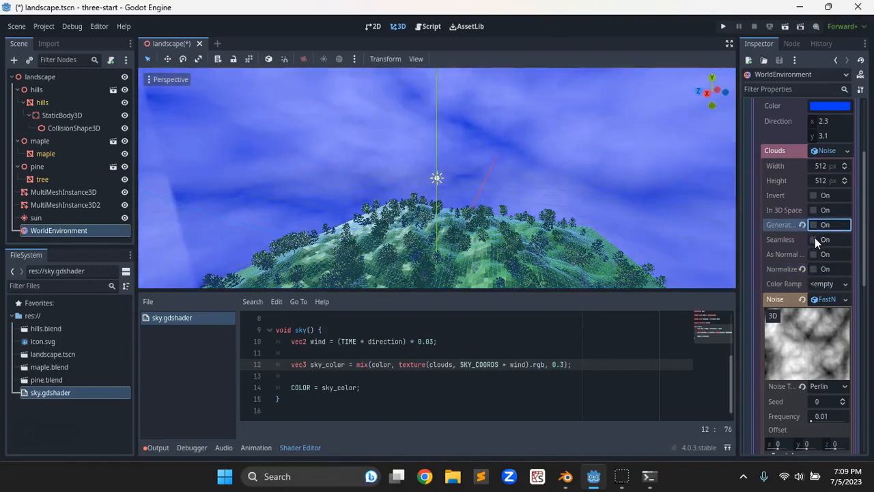
Turn on Seamless for the clouds noise texture and check the sky in the 3D view
click(813, 239)
click(505, 178)
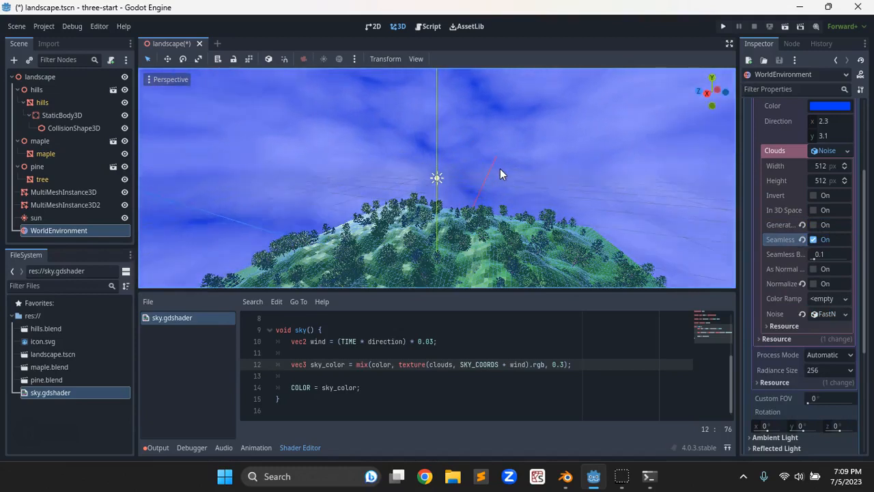
middle_drag(509, 184, 512, 151)
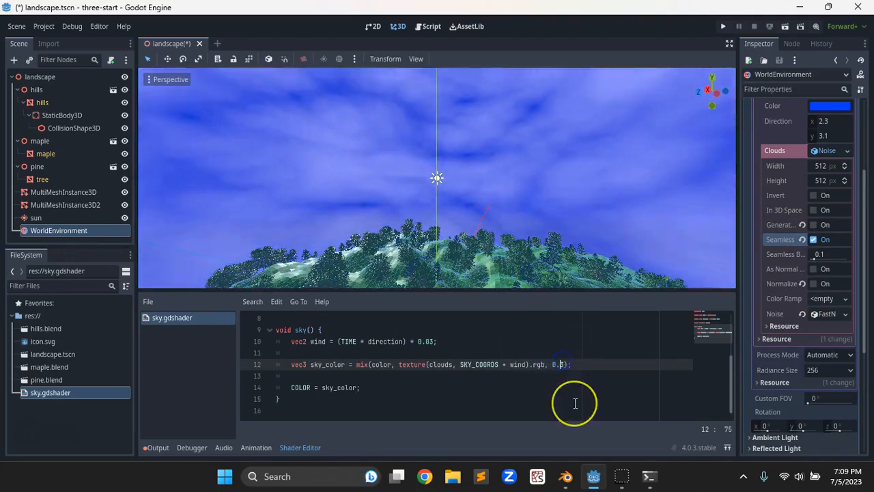
Try cloud mix factors of 0.1 and 0.9 in the shader's sky_color line
key(BackSpace)
text(1)
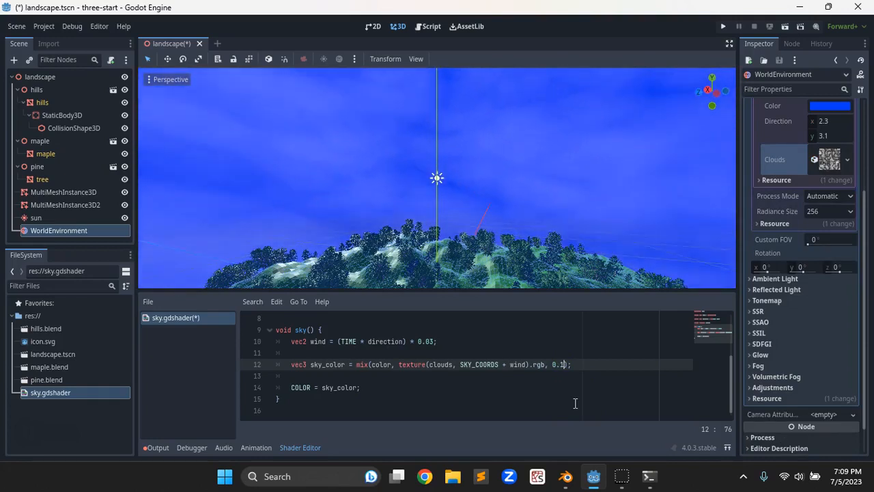
key(BackSpace)
text(9)
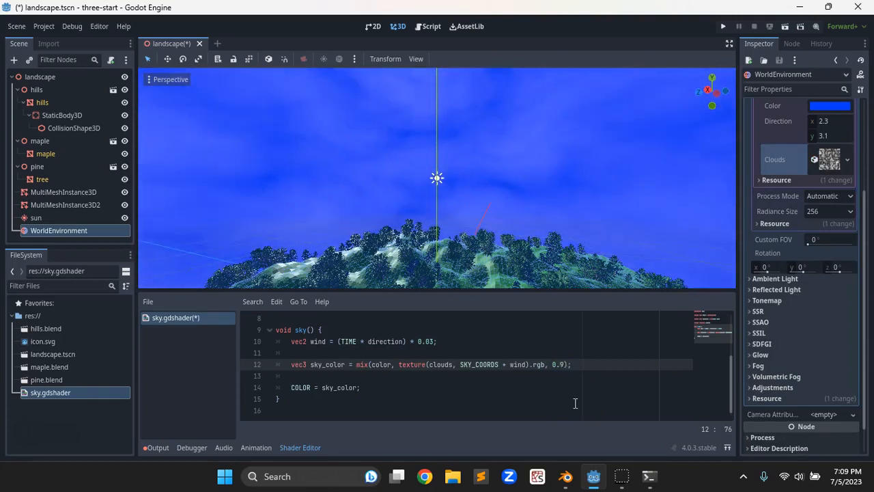
click(594, 211)
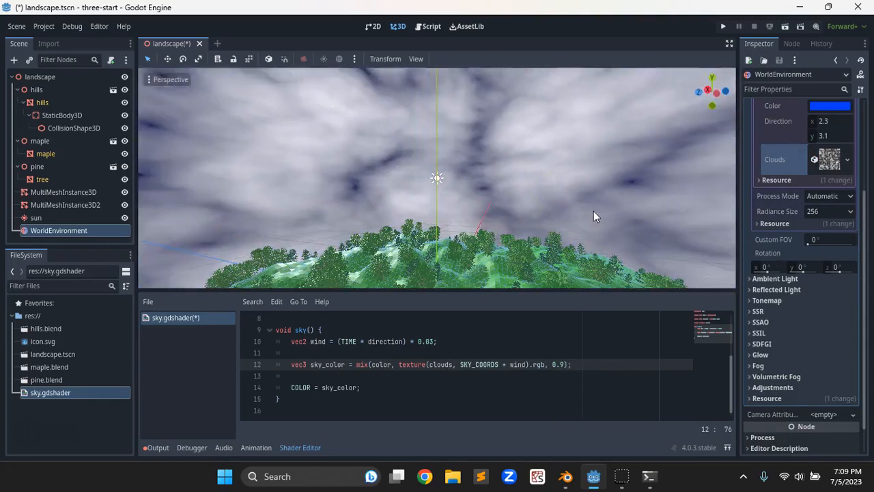
Set the mix factor in the shader's sky_color line to 0.2 and save the scene
key(BackSpace)
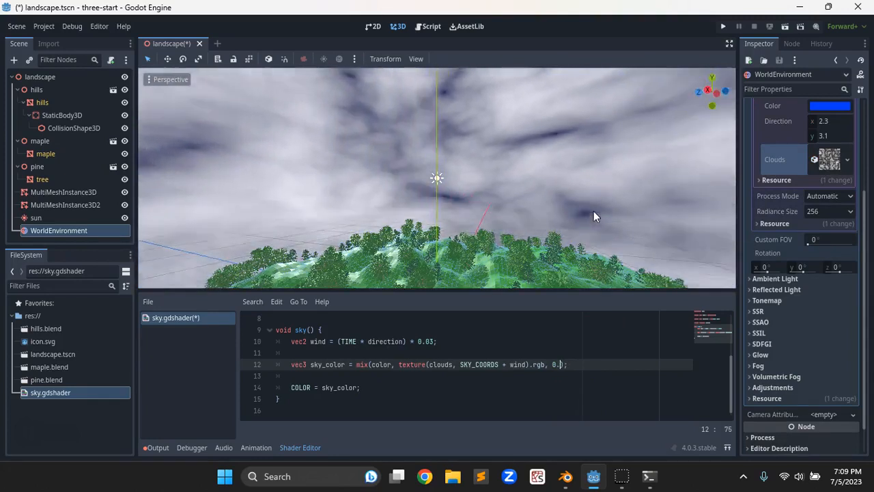
text(2)
click(566, 152)
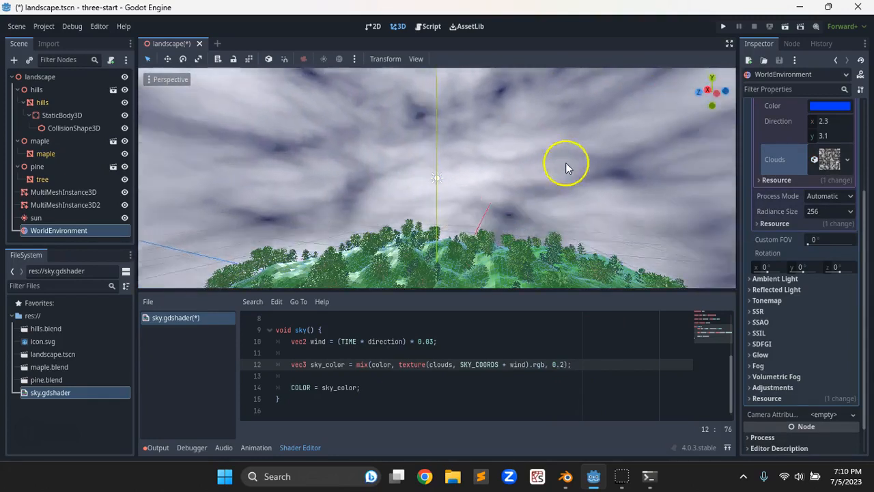
key(ctrl+s)
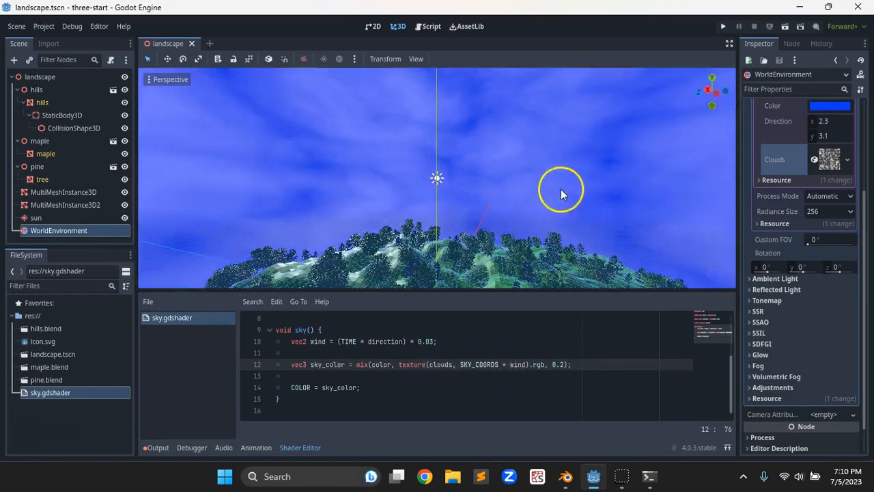
click(571, 364)
drag(552, 364, 566, 364)
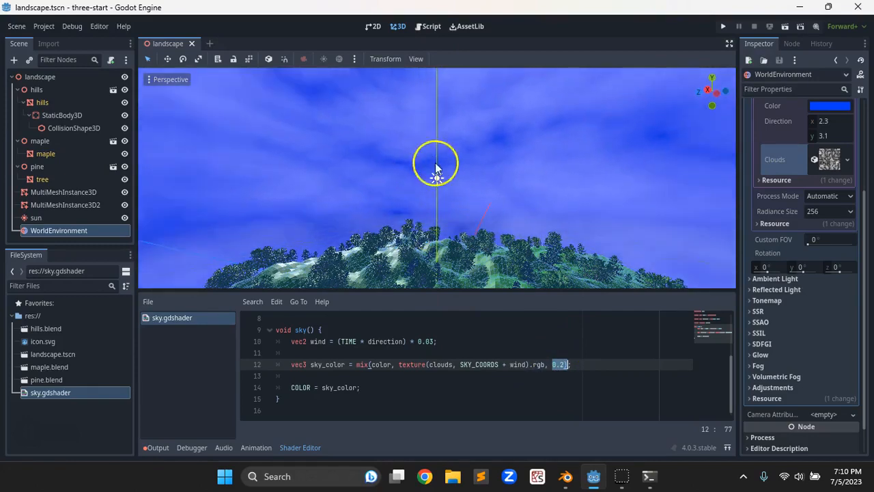
middle_drag(545, 175, 505, 256)
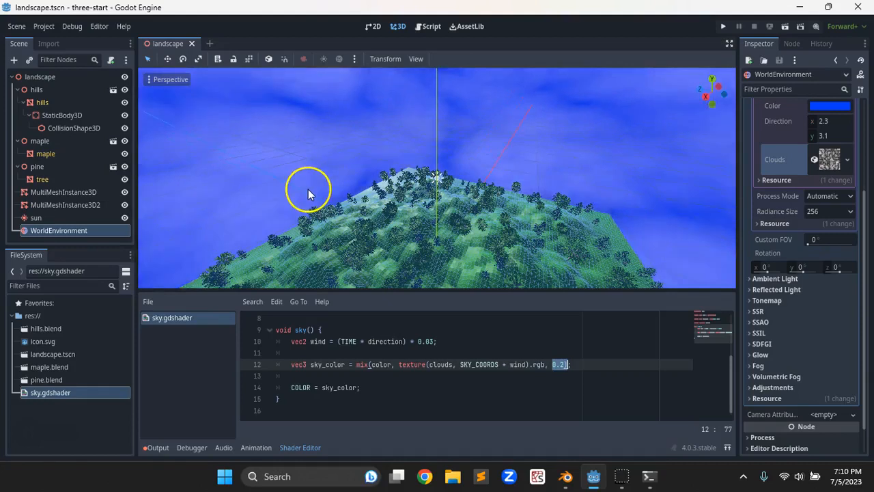
key(ctrl+s)
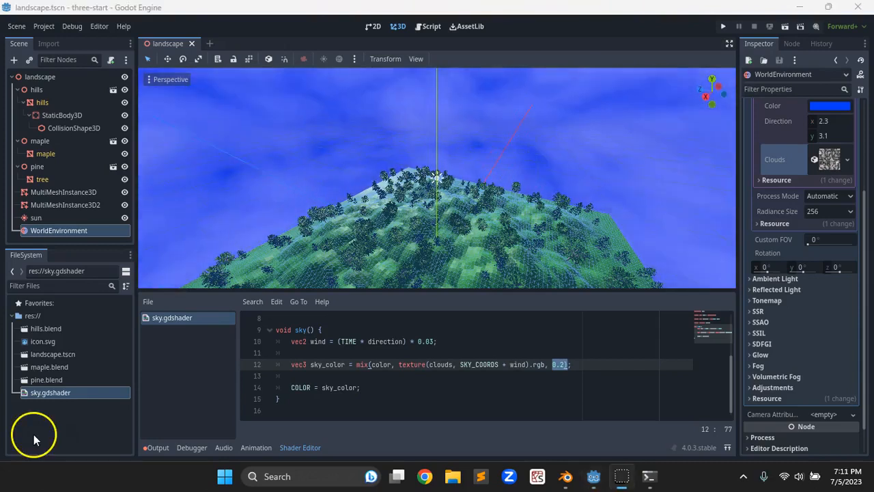
Switch to Blender, start a new General file and delete all its default objects
click(565, 476)
click(29, 23)
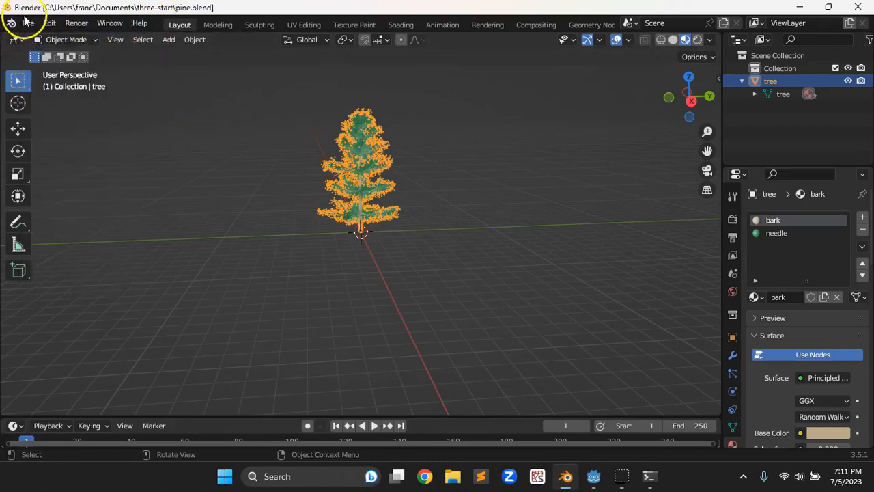
click(29, 24)
click(41, 45)
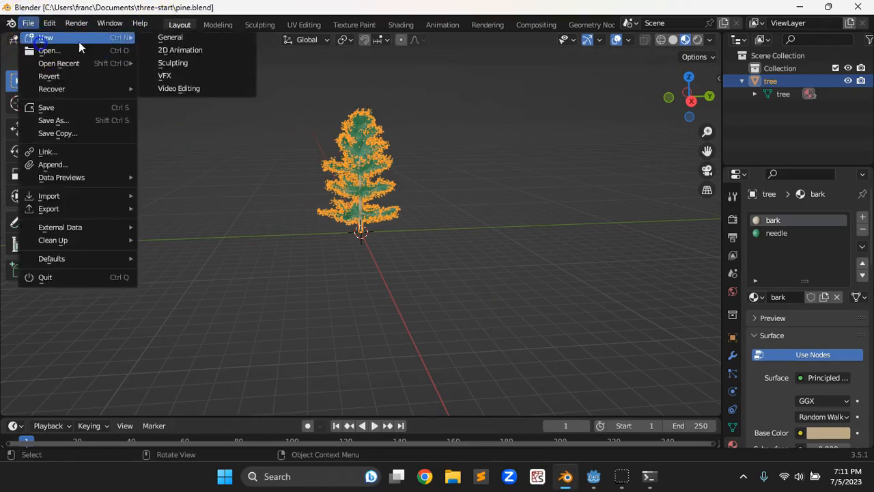
click(171, 38)
key(a)
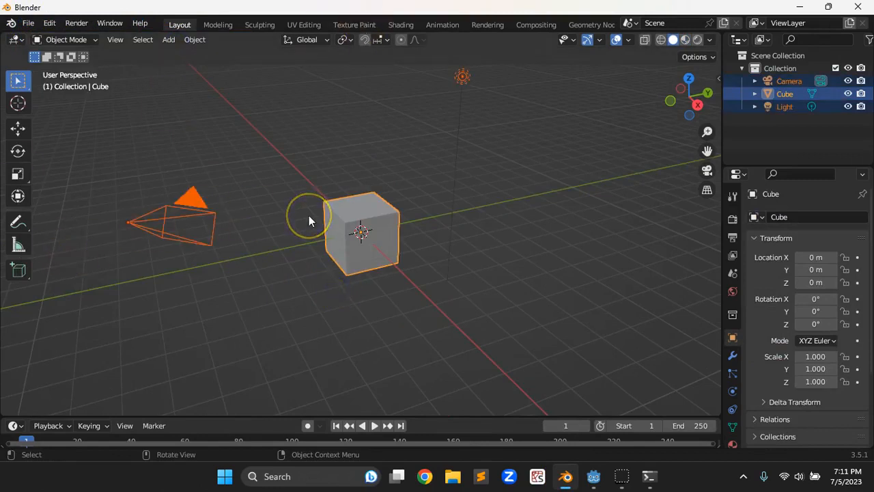
key(Delete)
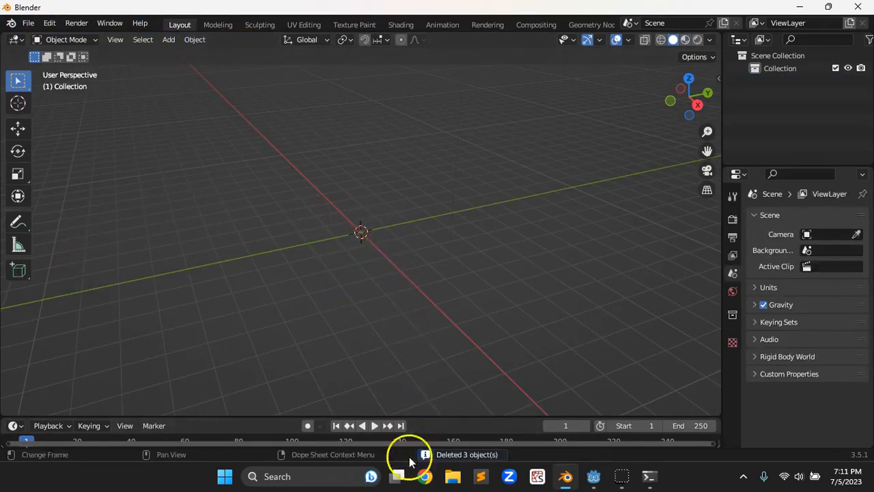
Switch to Chrome with the personal profile and open the author's Creatures repository on GitHub
click(425, 477)
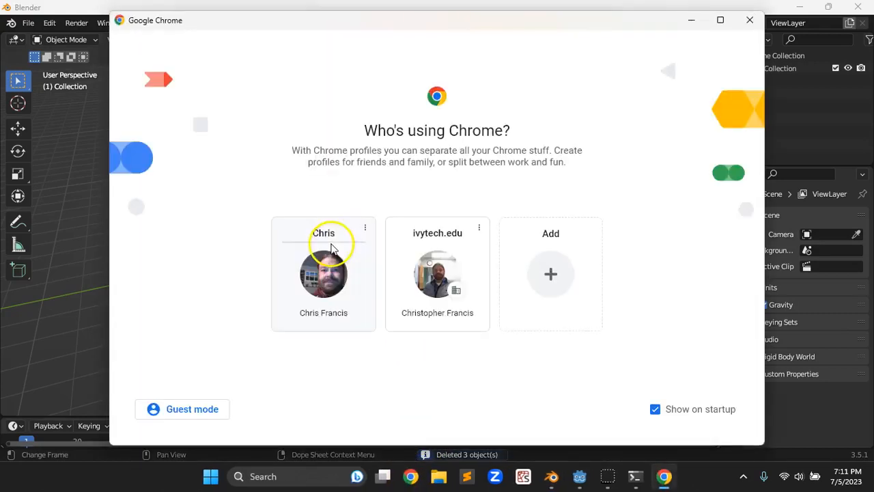
click(325, 269)
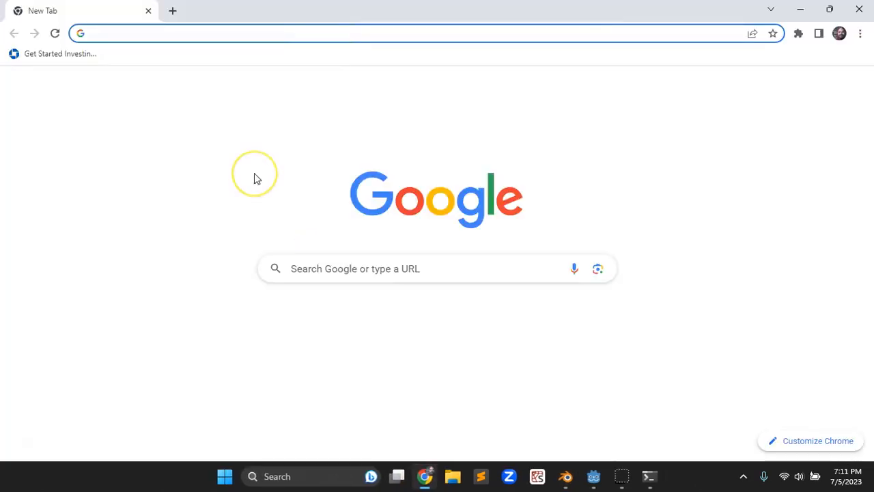
text(git)
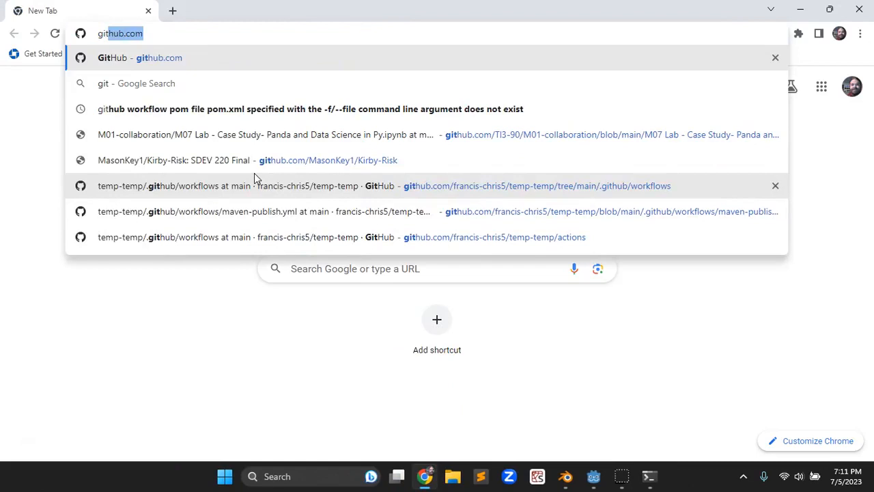
text(hub.com)
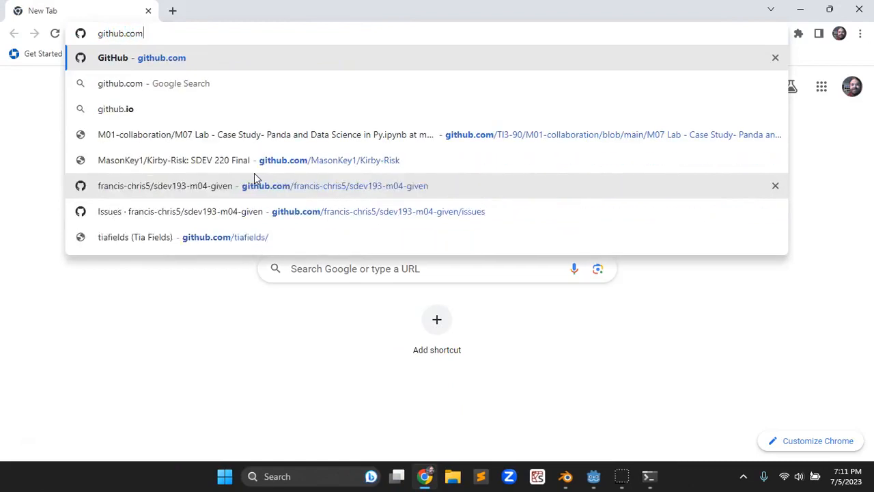
text(/franci)
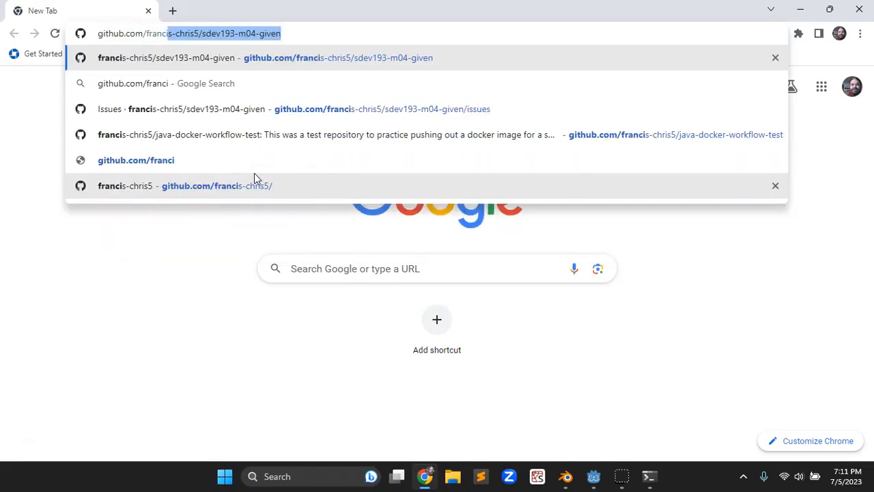
text(s-chris)
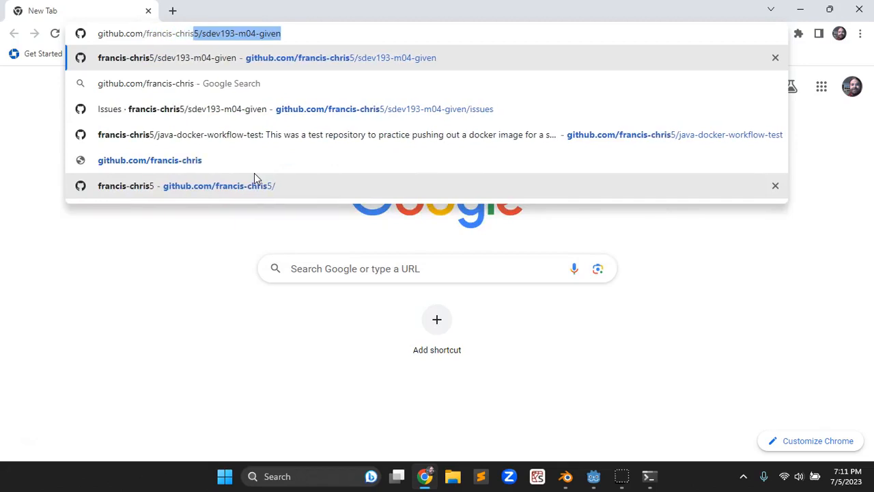
text(5/cre)
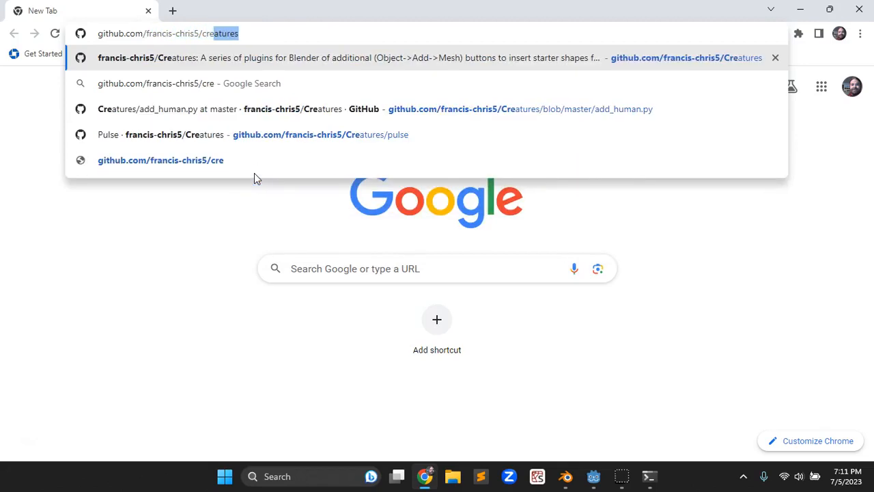
key(Return)
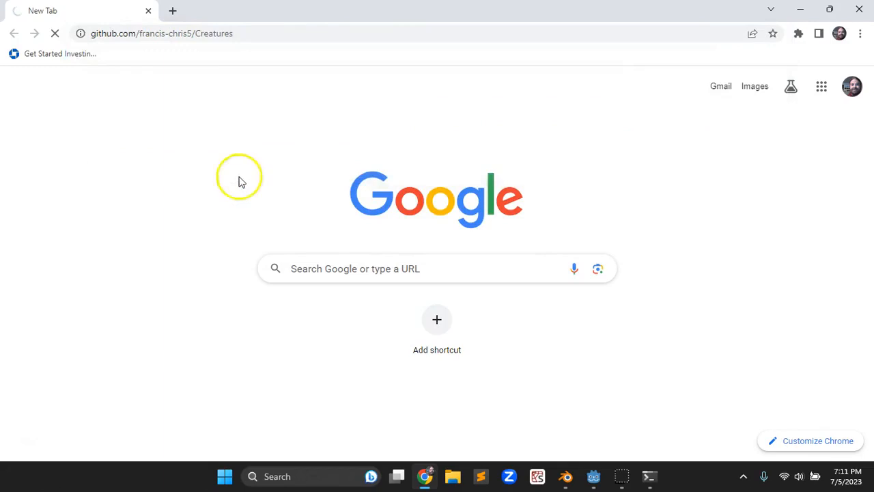
Open add_human.py in the Creatures repository and copy the file's contents
scroll(217, 293, down, 2)
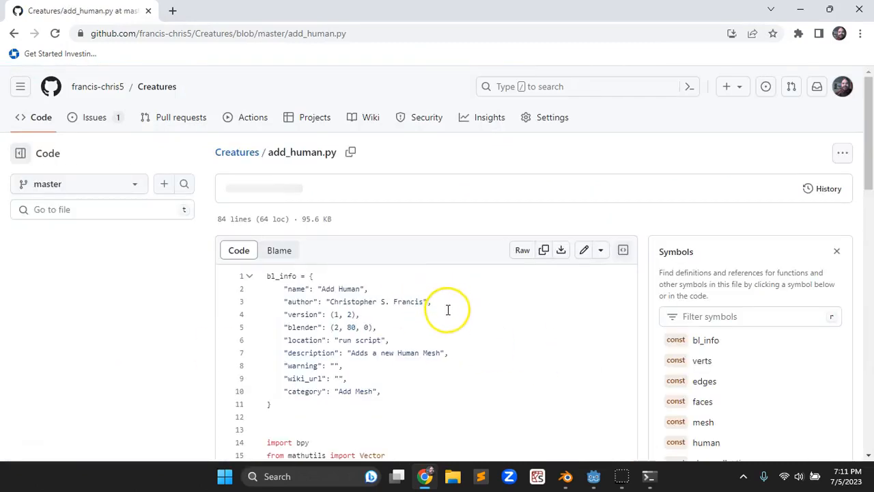
scroll(447, 334, down, 6)
scroll(452, 359, up, 6)
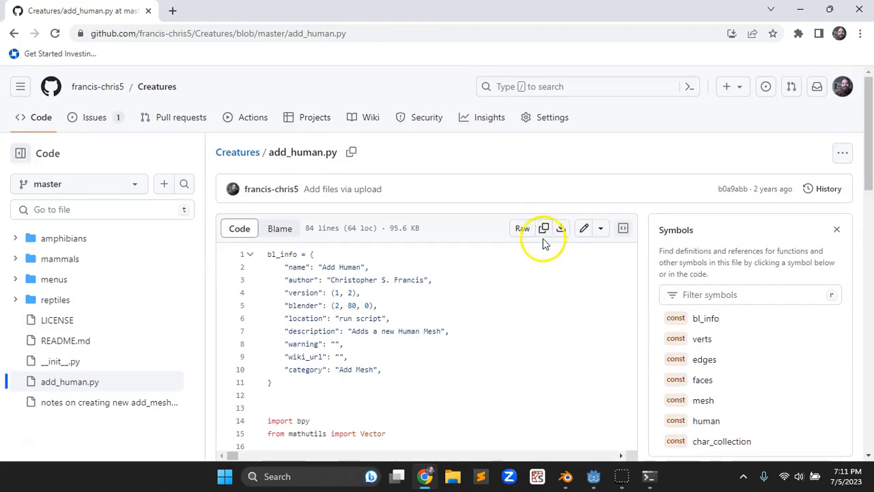
Switch to Blender, create a new text block in the Scripting workspace and paste the copied add_human.py script
click(567, 478)
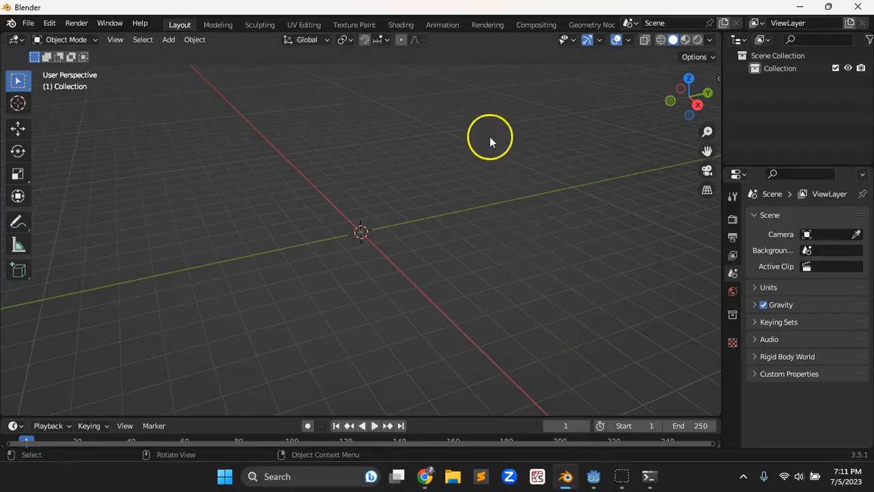
scroll(463, 28, down, 2)
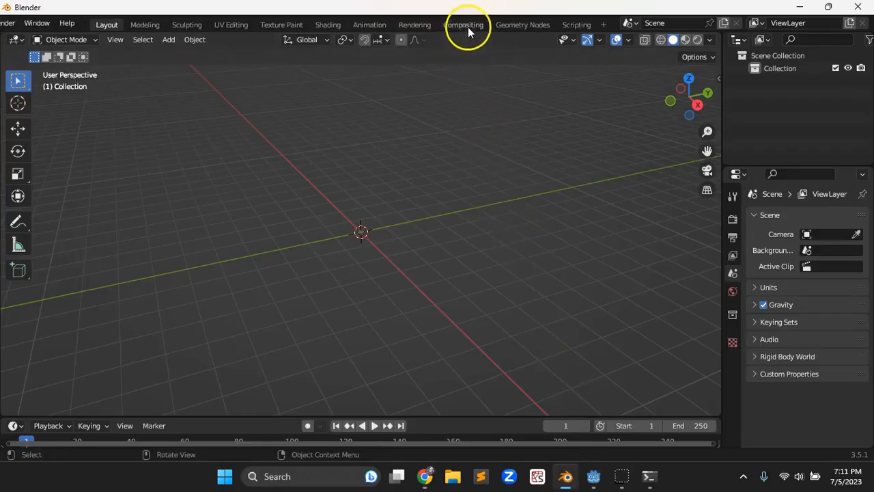
click(573, 24)
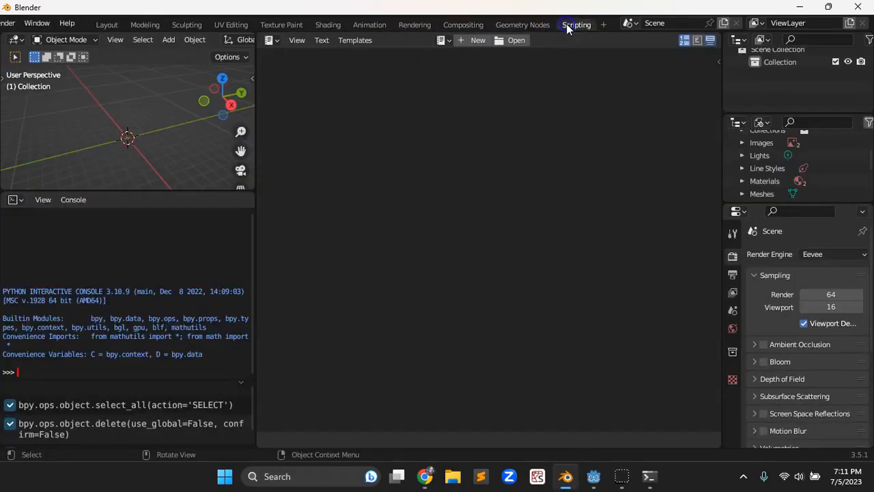
click(471, 39)
key(ctrl+v)
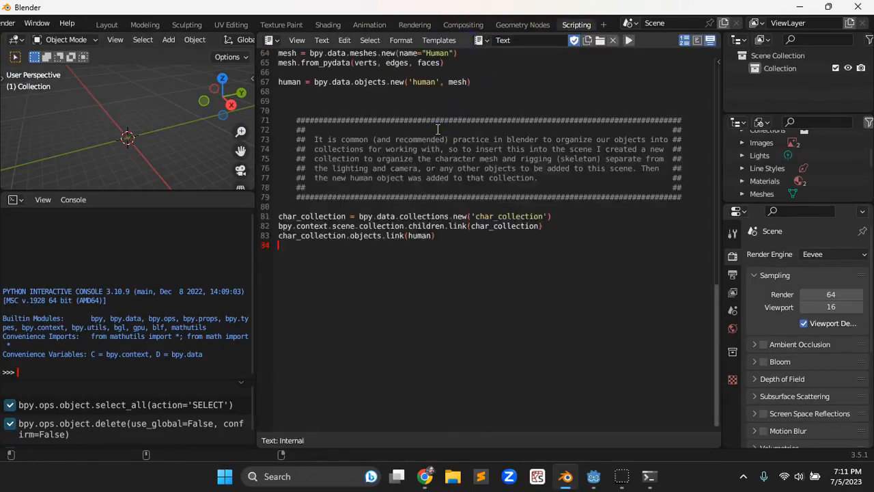
Examine the vertex and face lists and the mesh creation code in the pasted human script
scroll(437, 264, up, 7)
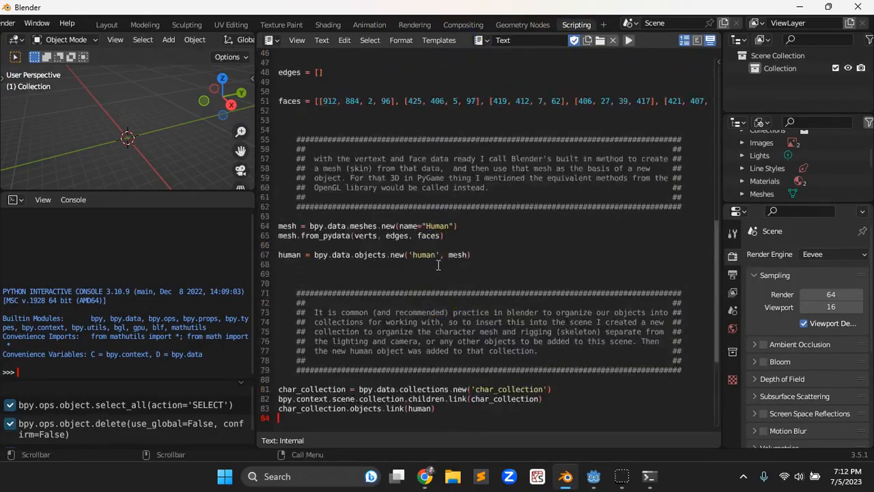
drag(316, 187, 505, 170)
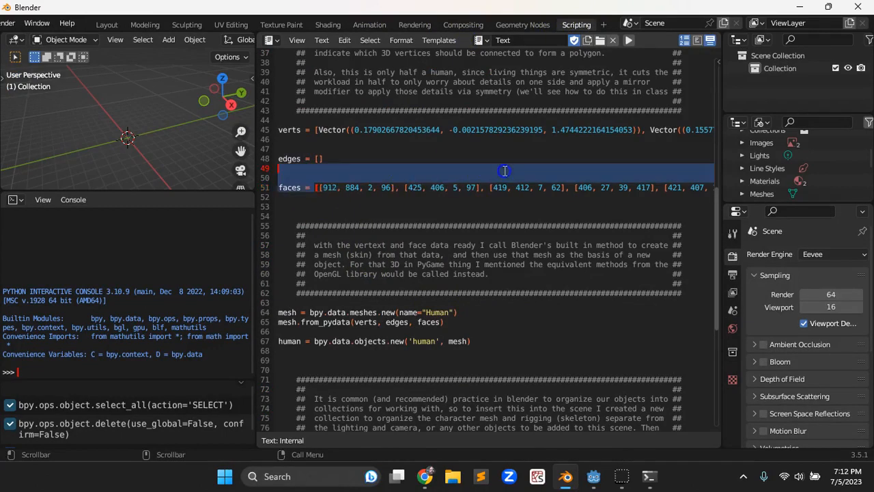
scroll(482, 180, up, 12)
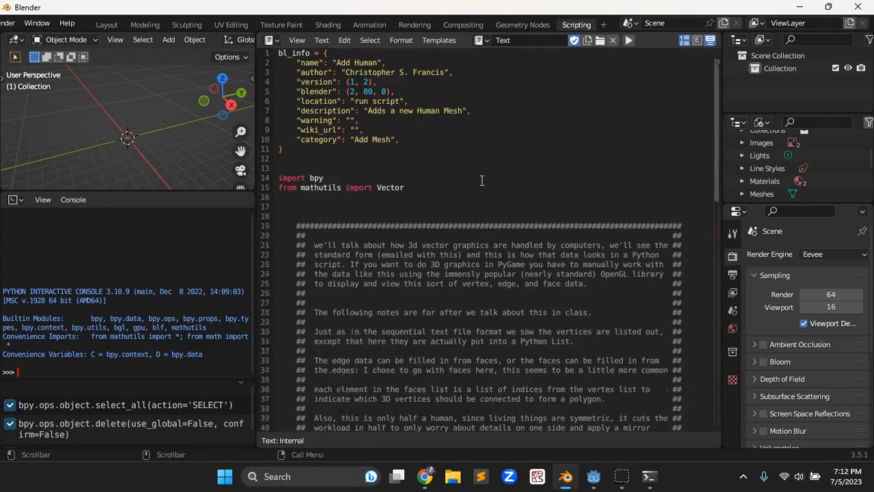
scroll(481, 181, down, 7)
drag(319, 273, 639, 275)
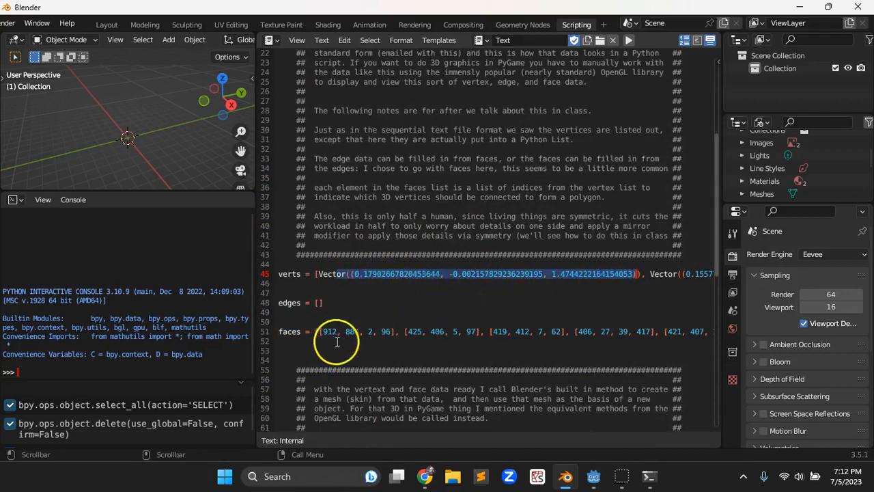
click(324, 331)
drag(325, 332, 472, 329)
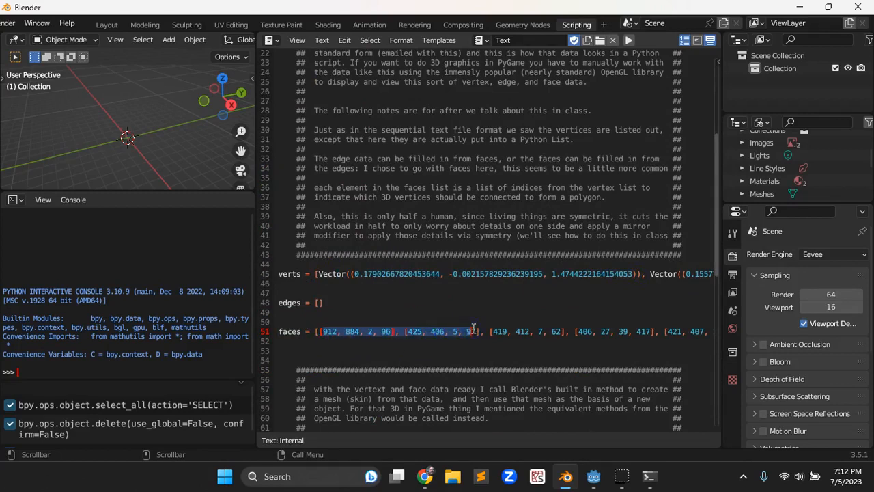
scroll(560, 312, down, 5)
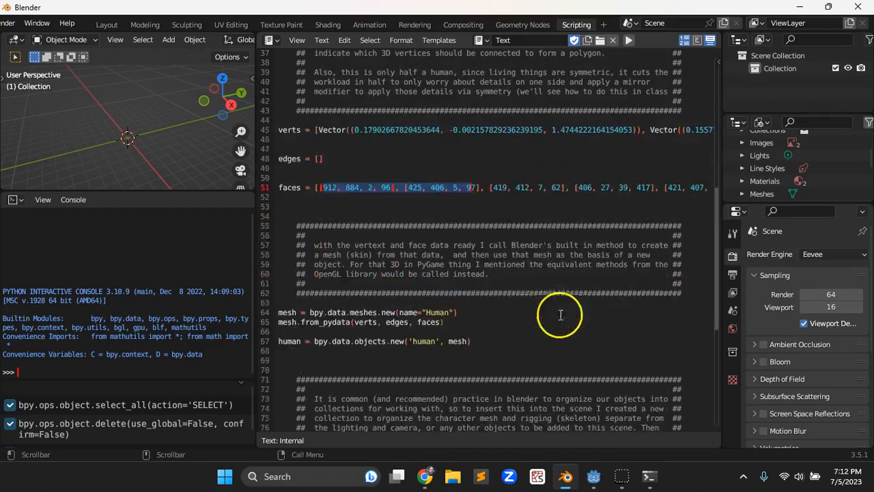
Run the add_human script and view the generated human mesh in the Layout workspace
scroll(519, 270, up, 12)
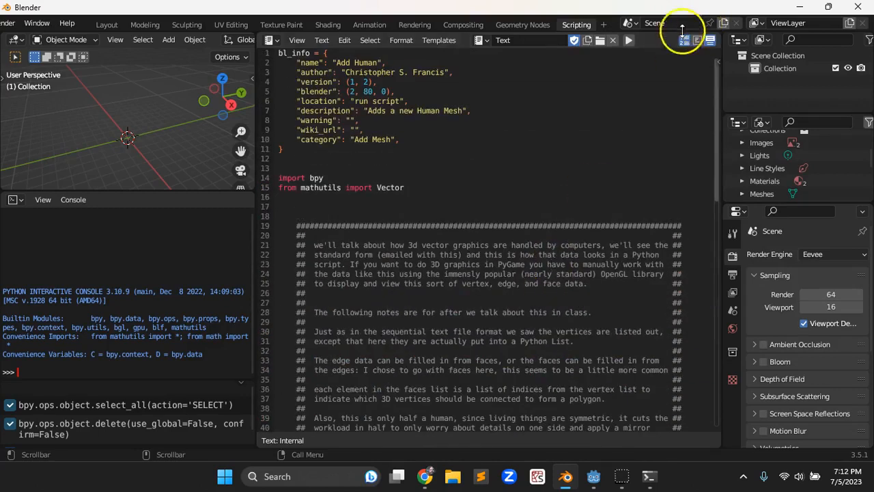
click(625, 42)
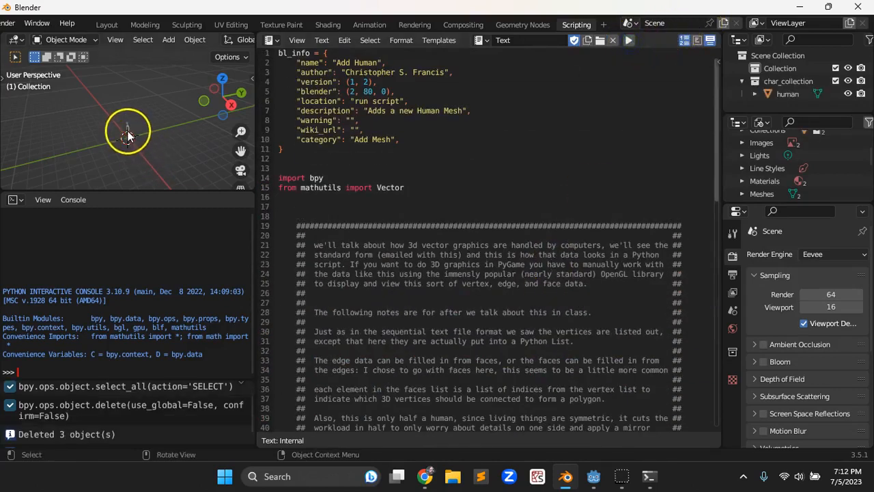
click(111, 25)
scroll(422, 271, up, 5)
middle_drag(357, 242, 389, 218)
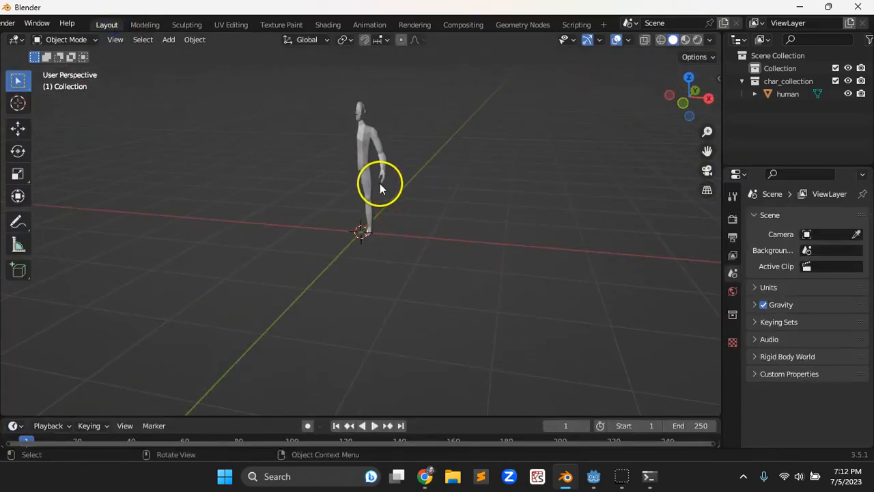
Apply Shade Smooth to the human mesh
click(364, 157)
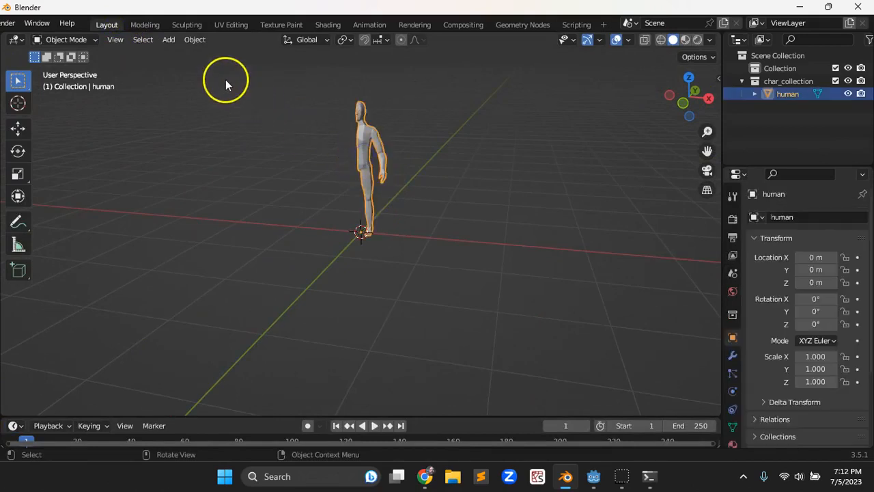
click(194, 39)
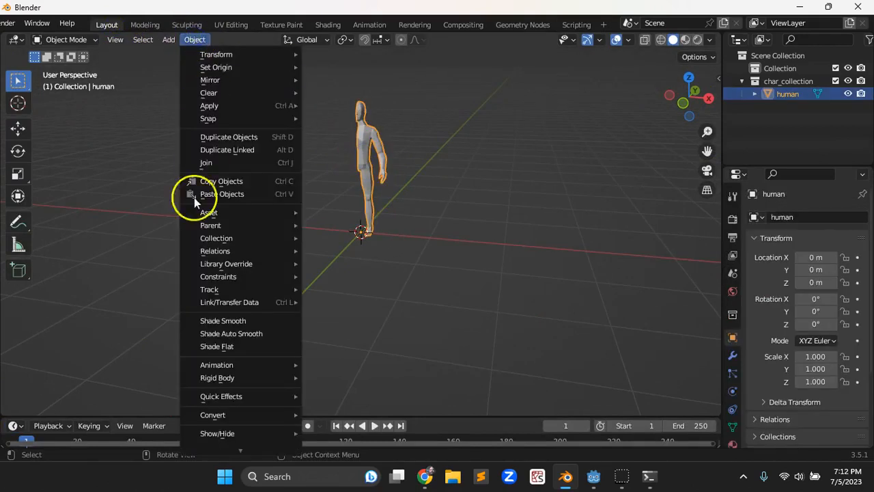
mouse_move(247, 393)
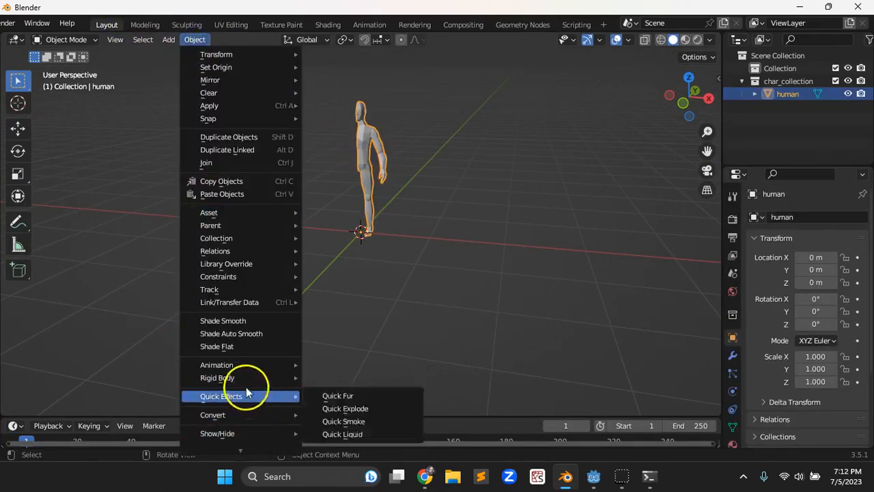
click(239, 320)
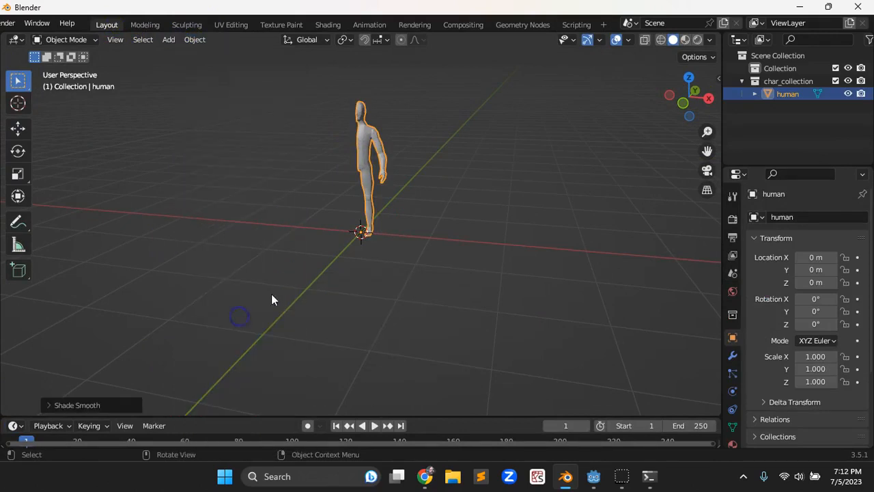
Add a Mirror modifier to the human so the half body is completed across the X axis
click(733, 356)
click(757, 226)
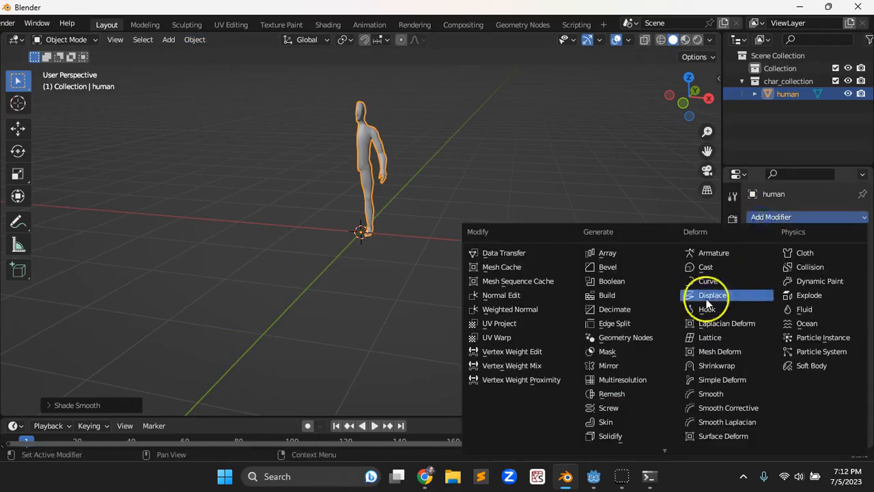
click(620, 366)
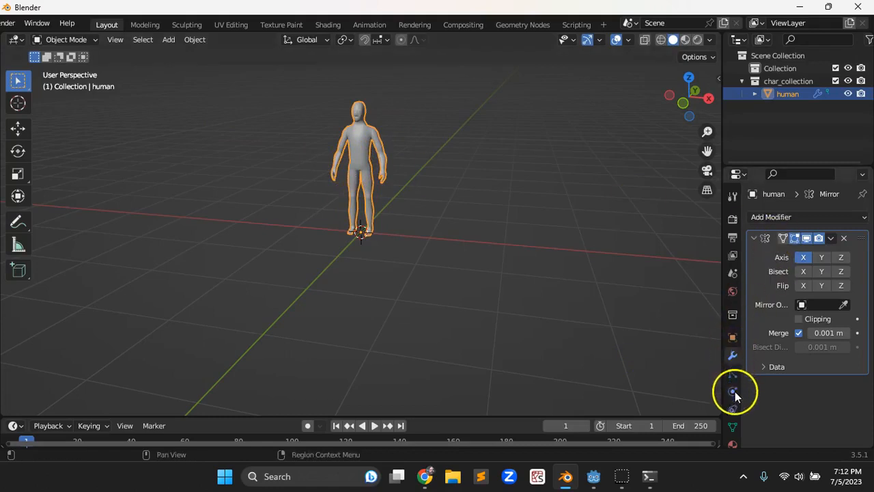
Create a new material named skin on the human
scroll(737, 383, down, 2)
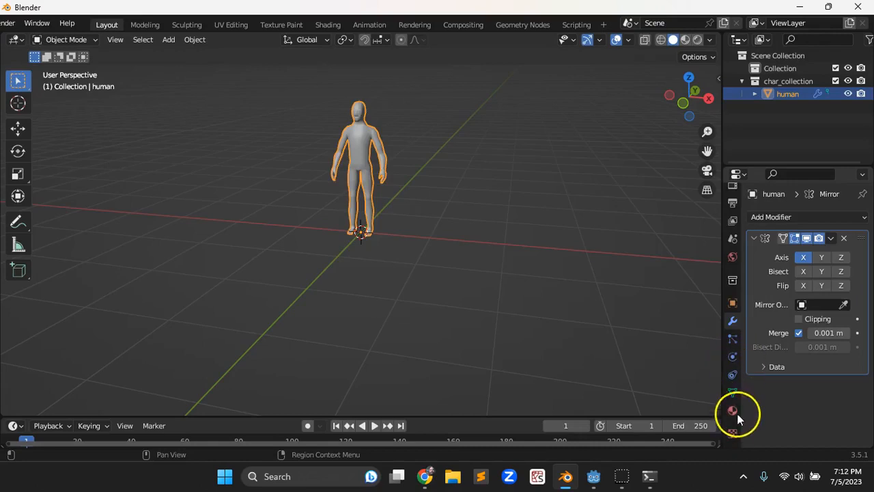
click(731, 411)
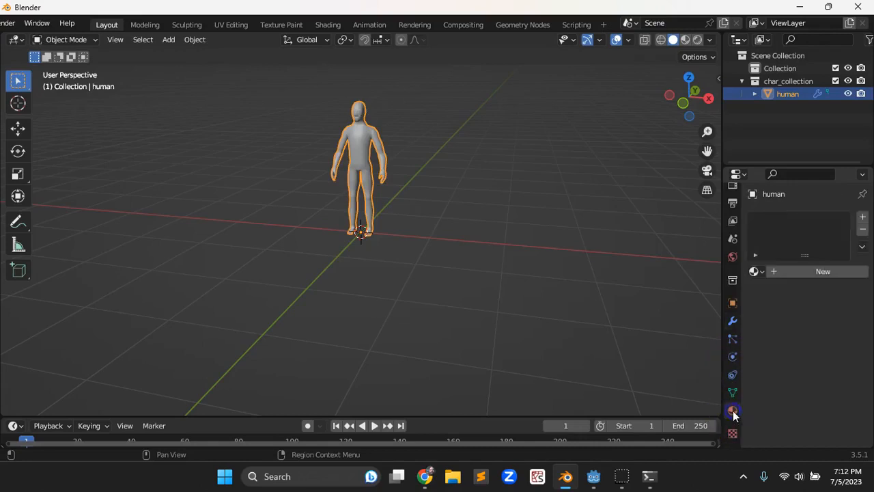
click(780, 271)
double_click(781, 271)
text(skin)
key(Return)
Set the skin material's base color to a golden tan and show the viewport in Material Preview shading
click(832, 405)
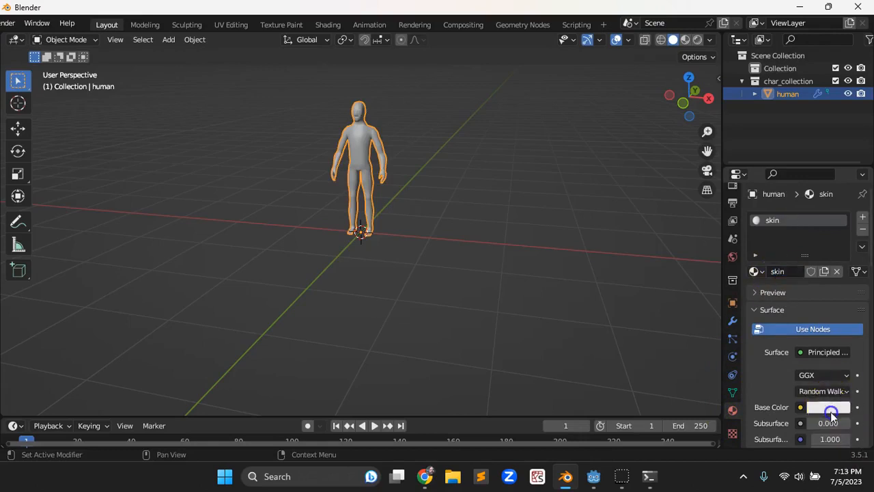
click(764, 293)
drag(841, 274, 845, 245)
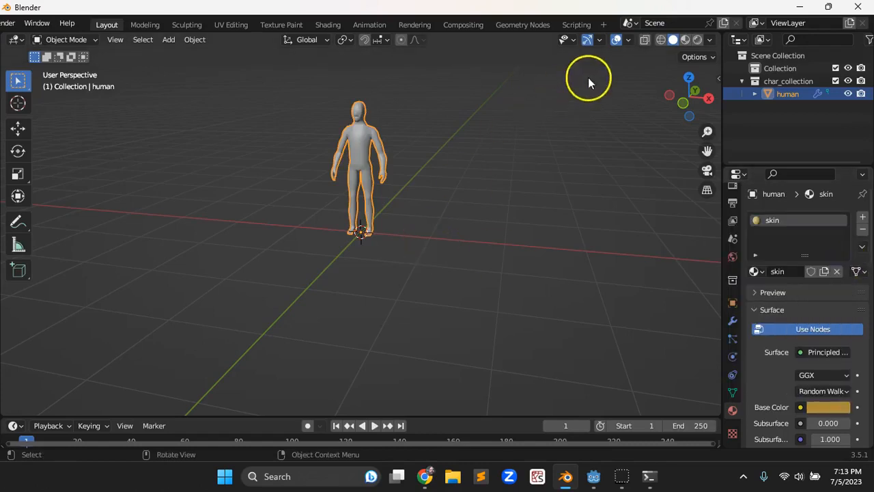
click(686, 40)
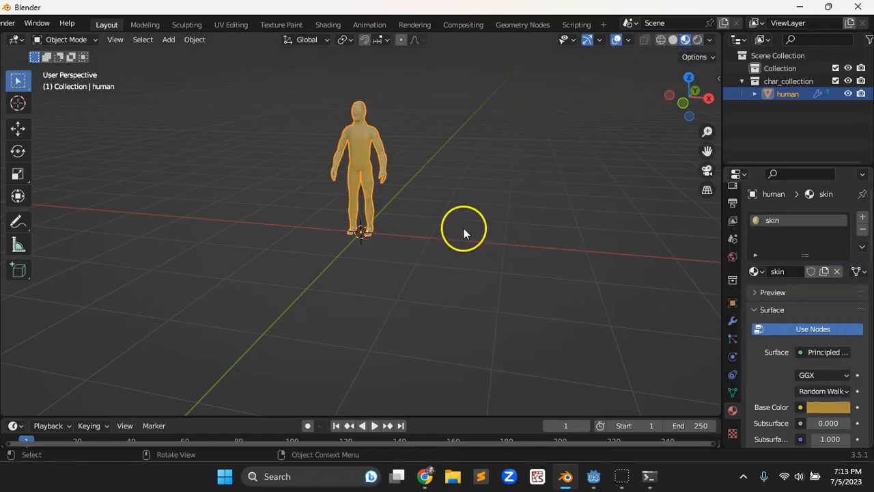
shift+middle_drag(475, 149, 503, 246)
scroll(474, 229, up, 2)
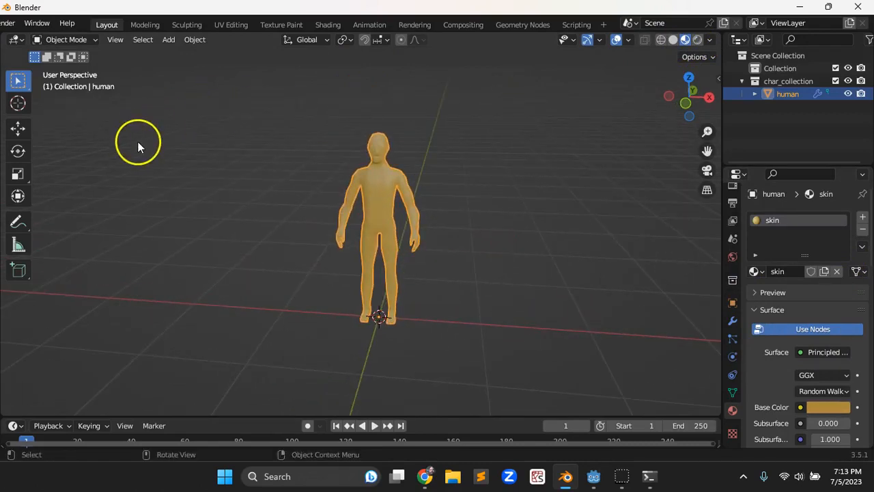
Search the add-ons in Preferences for rigify to check that Rigging: Rigify is enabled, and close Preferences
scroll(47, 27, left, 3)
click(49, 24)
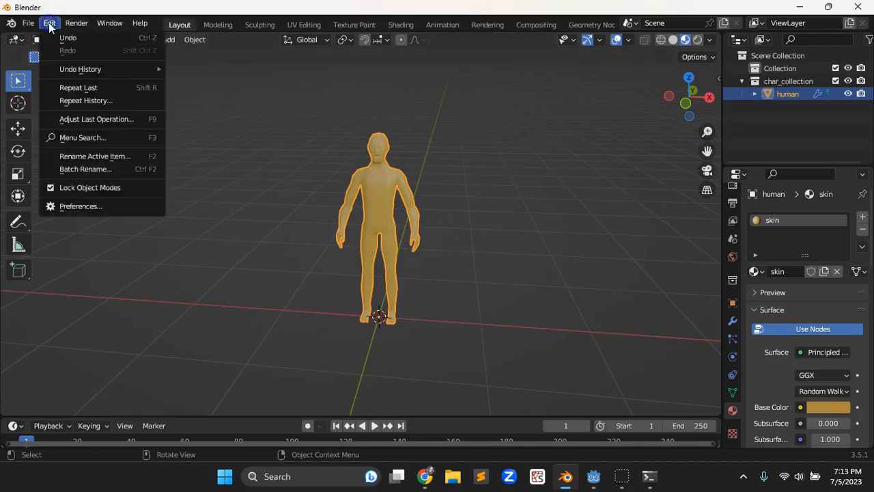
click(78, 206)
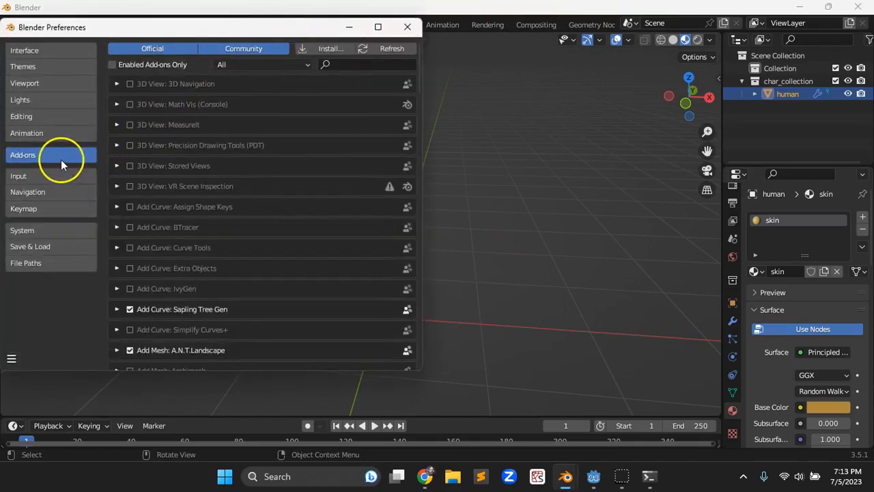
click(376, 65)
text(rigify)
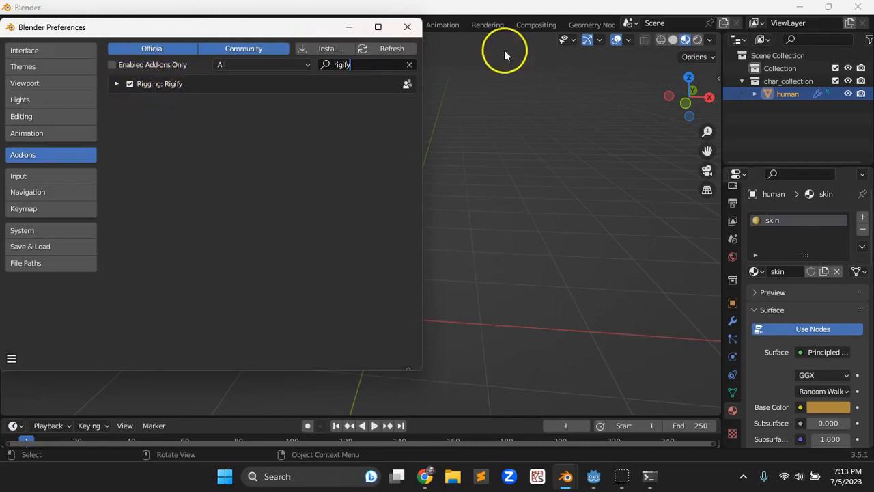
click(408, 29)
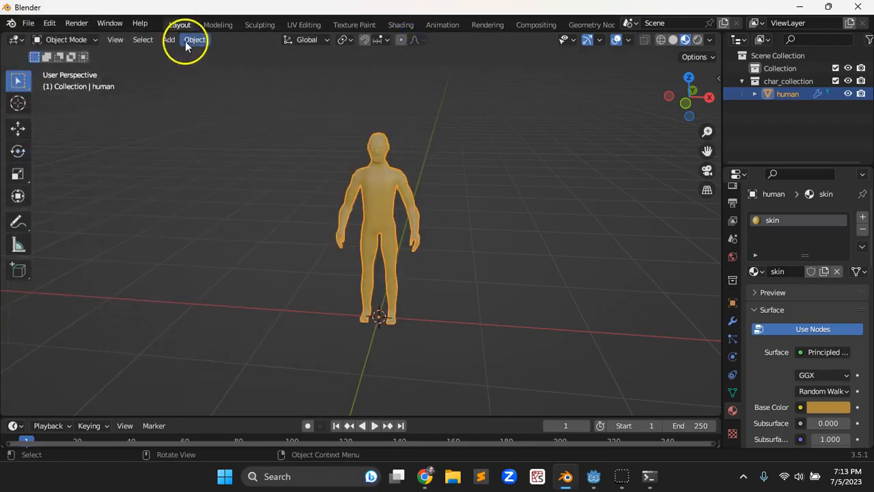
Add a Basic Human (Meta-Rig) armature to the scene
click(168, 39)
mouse_move(192, 152)
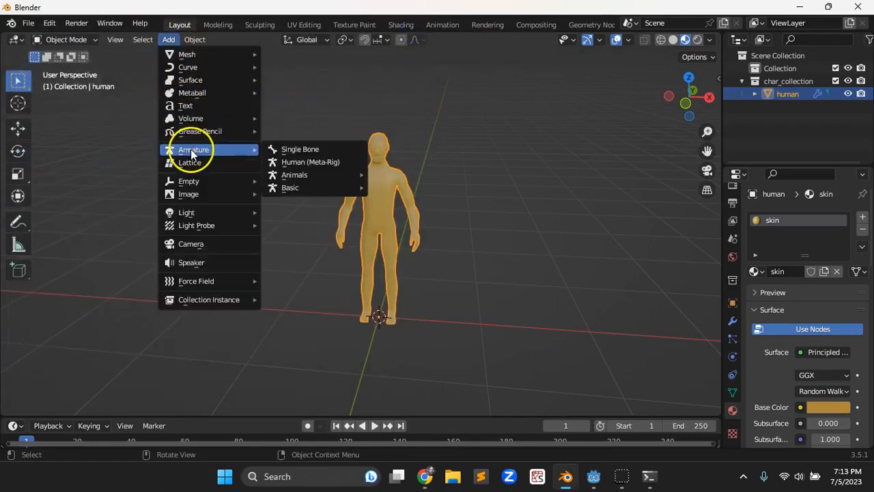
mouse_move(300, 187)
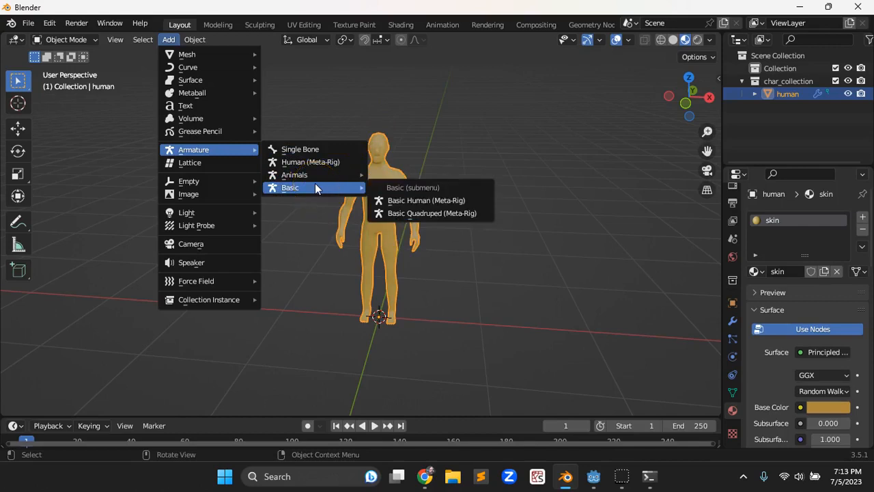
click(394, 200)
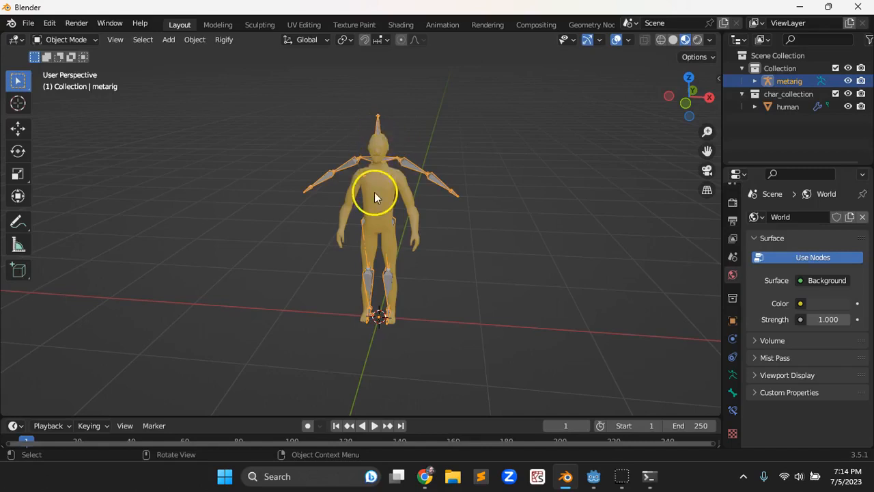
click(377, 127)
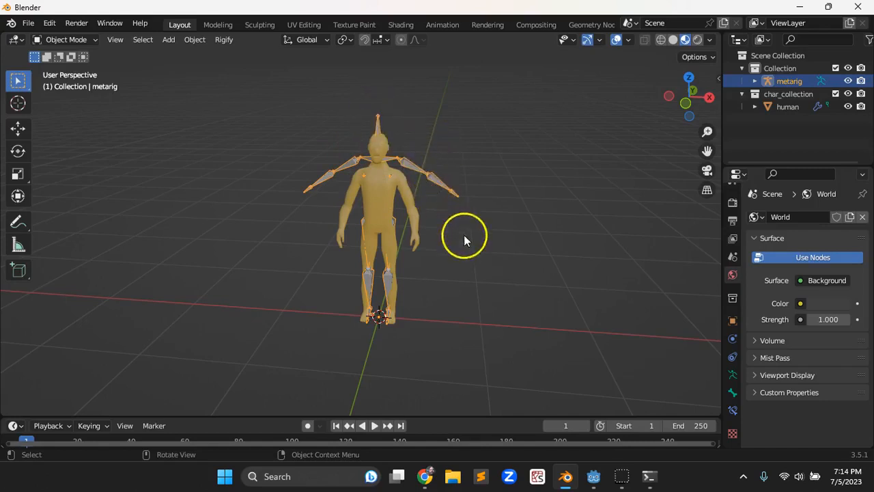
Set the metarig to display In Front and scale it uniformly to about 0.905 so it matches the body's height
click(732, 375)
scroll(789, 368, down, 1)
click(754, 361)
scroll(834, 412, down, 1)
click(803, 413)
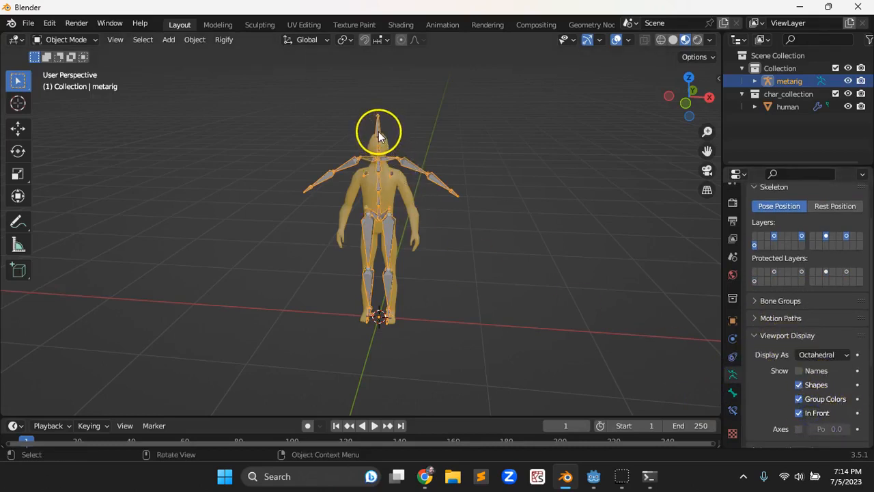
key(s)
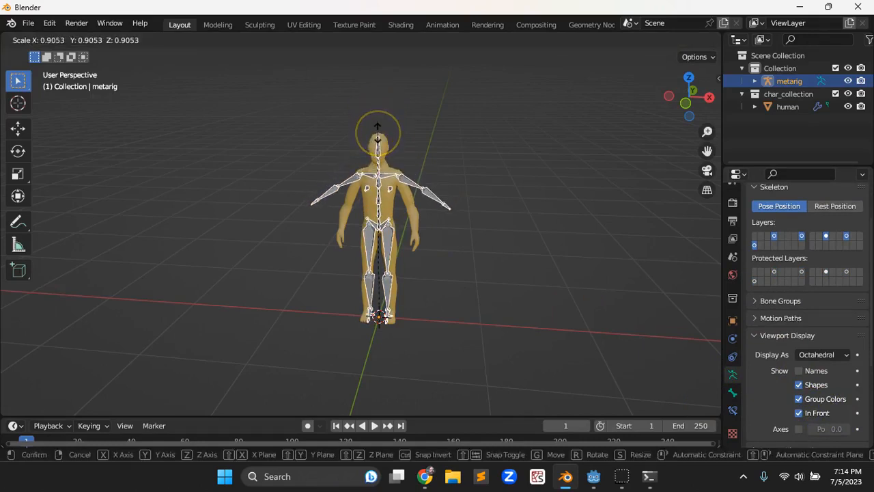
click(377, 133)
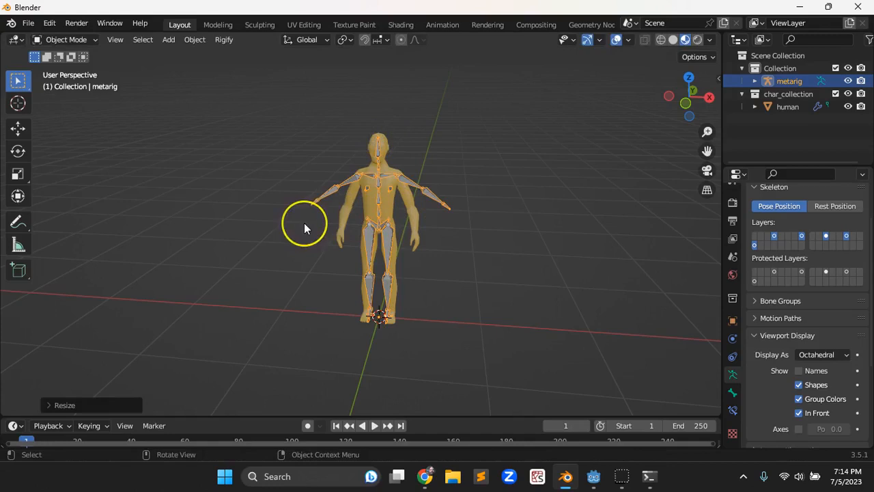
Put the metarig in Pose Mode and rotate the right upper arm bone down to line up with the mesh arm
click(65, 39)
click(67, 82)
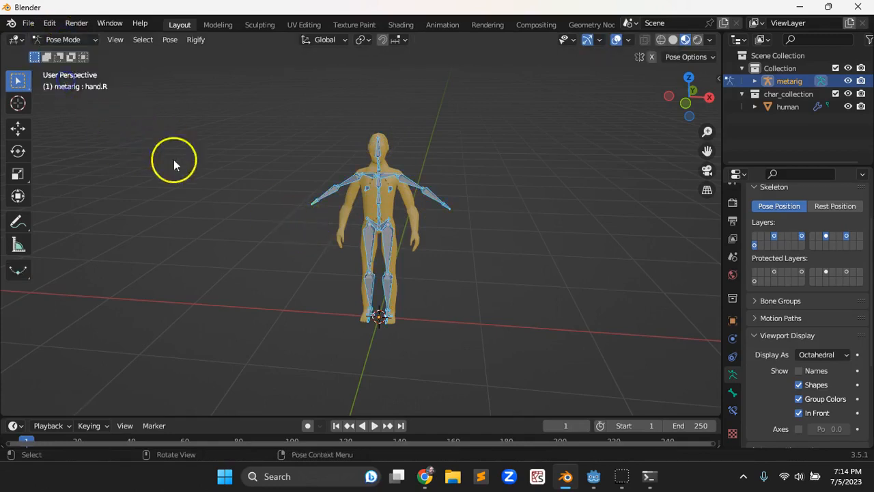
click(347, 179)
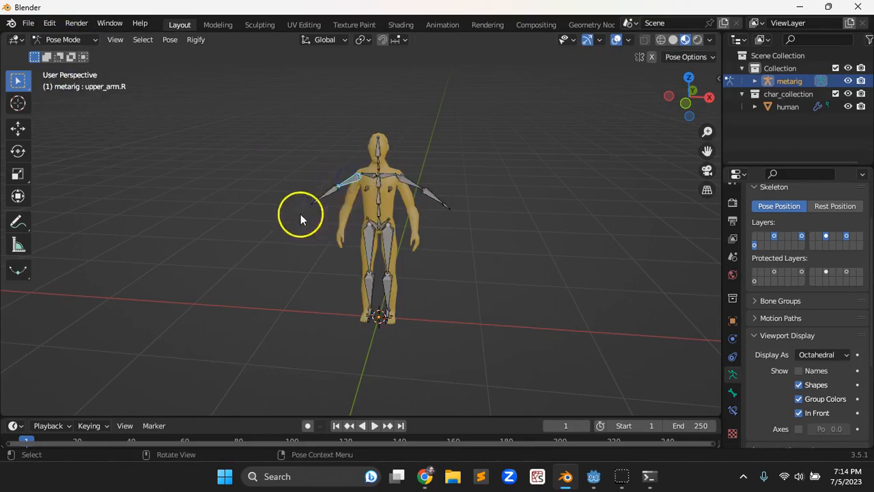
key(r)
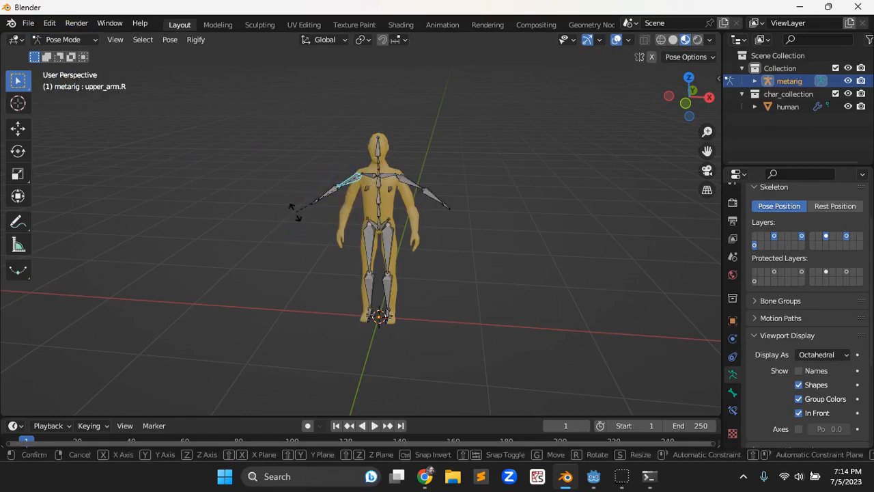
click(333, 254)
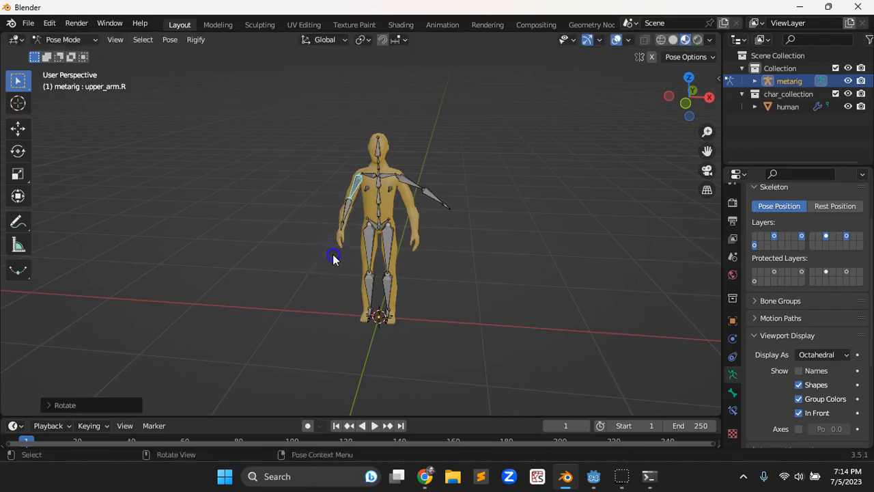
Rotate the right upper arm bone slightly forward from a side view so it follows the mesh arm
middle_drag(459, 258, 656, 278)
click(564, 282)
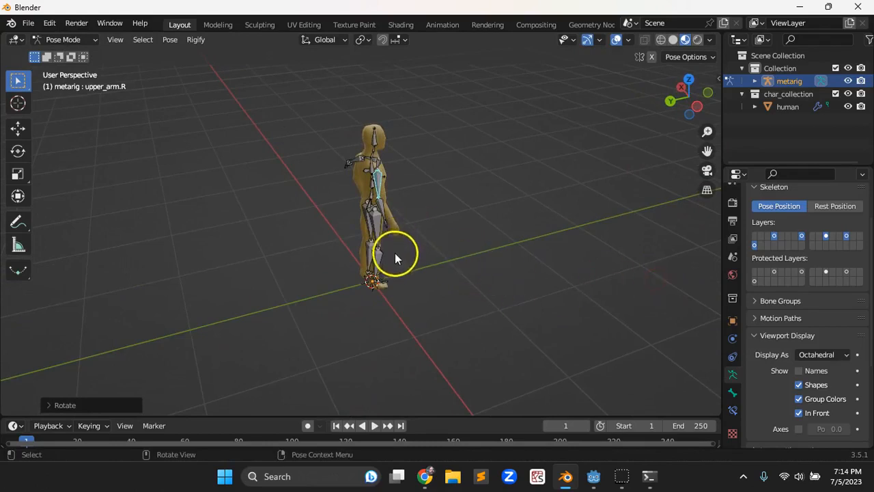
key(r)
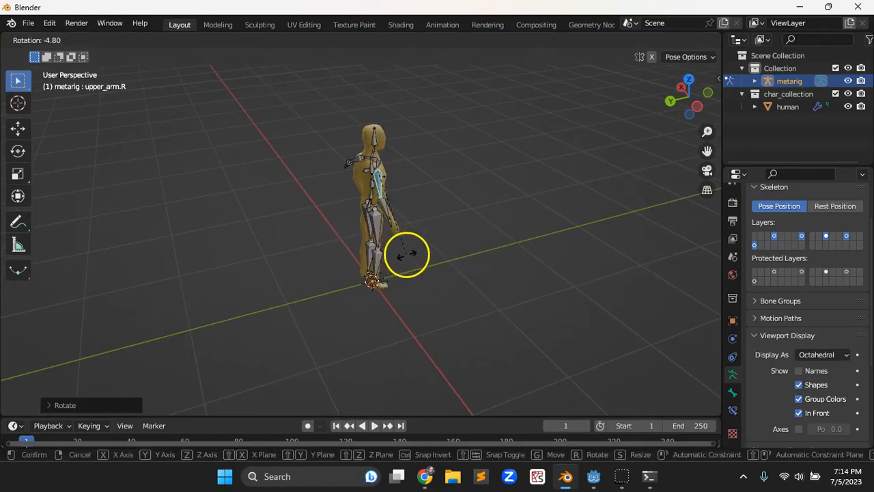
click(413, 252)
Rotate the left upper arm bone down about 38° from the front to line it up with the mesh arm
mouse_move(472, 245)
middle_down()
mouse_move(323, 247)
mouse_move(265, 234)
mouse_move(280, 210)
middle_up()
click(393, 179)
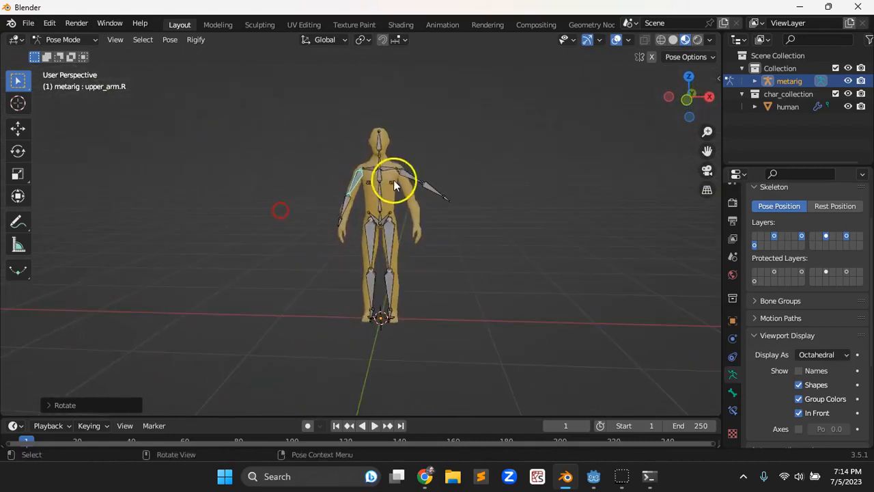
click(409, 175)
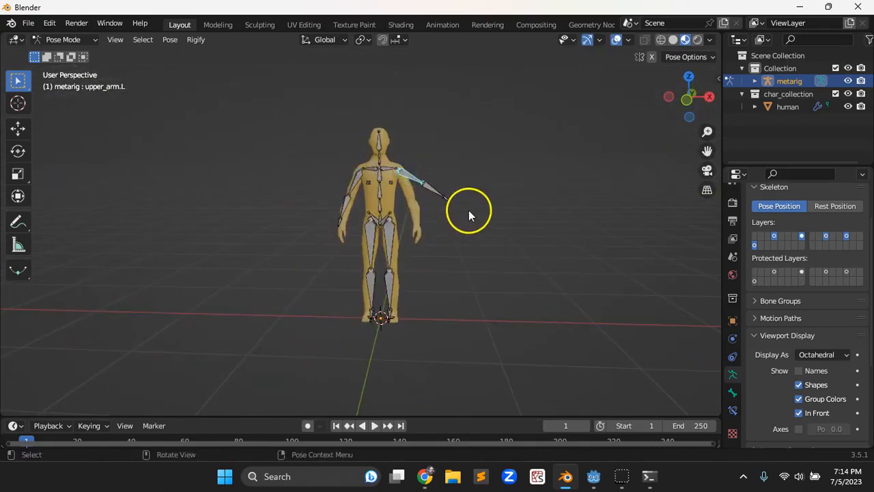
key(r)
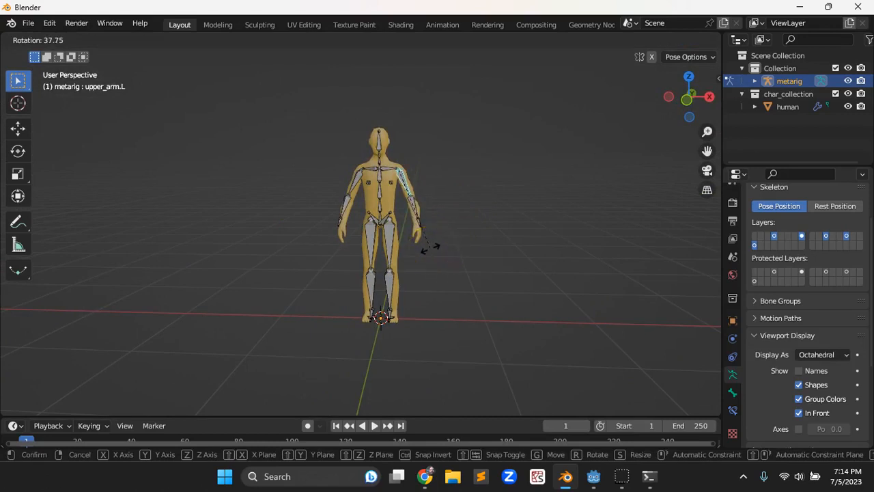
click(430, 247)
Rotate the left upper arm bone slightly forward from a side view so it follows the mesh arm
middle_drag(474, 257, 371, 261)
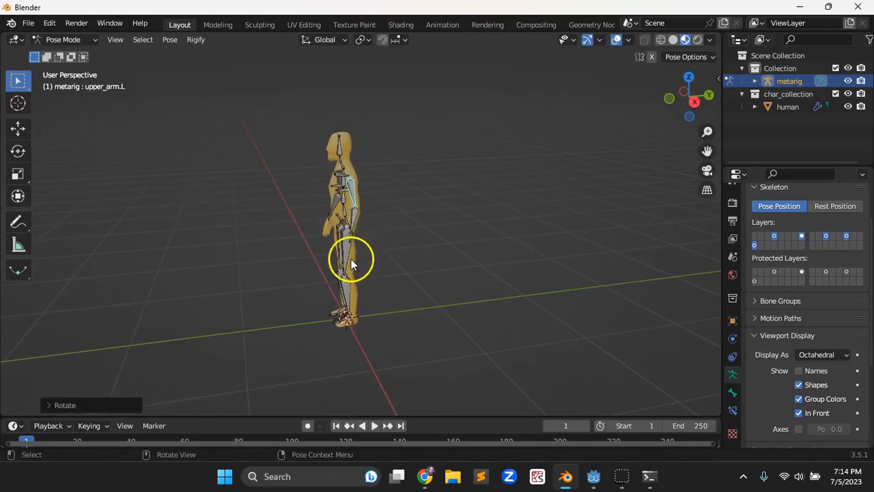
key(r)
click(341, 256)
middle_drag(283, 253, 402, 239)
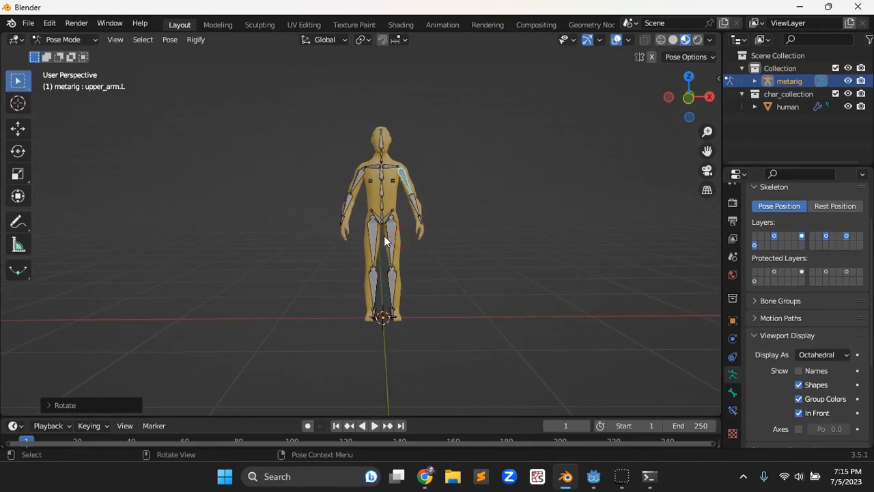
Rotate the right thigh bone outward about 2.6° and the left thigh bone about 2.9° to line them up with the mesh legs
click(374, 239)
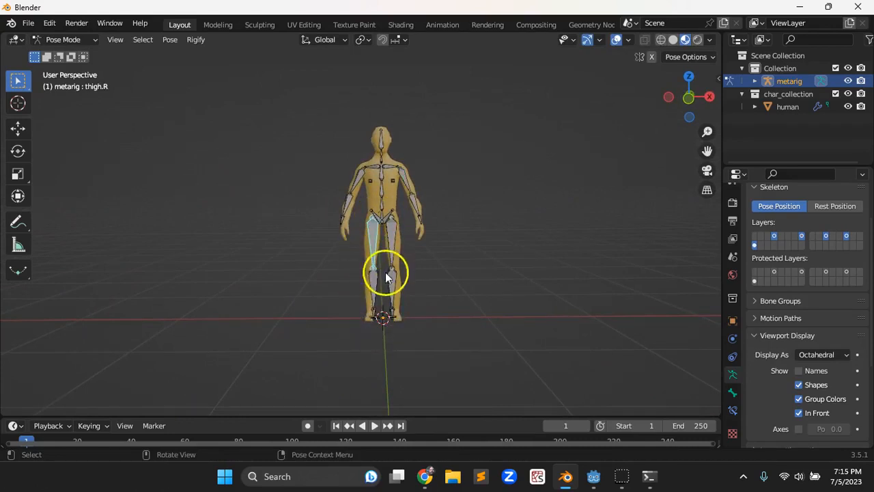
key(r)
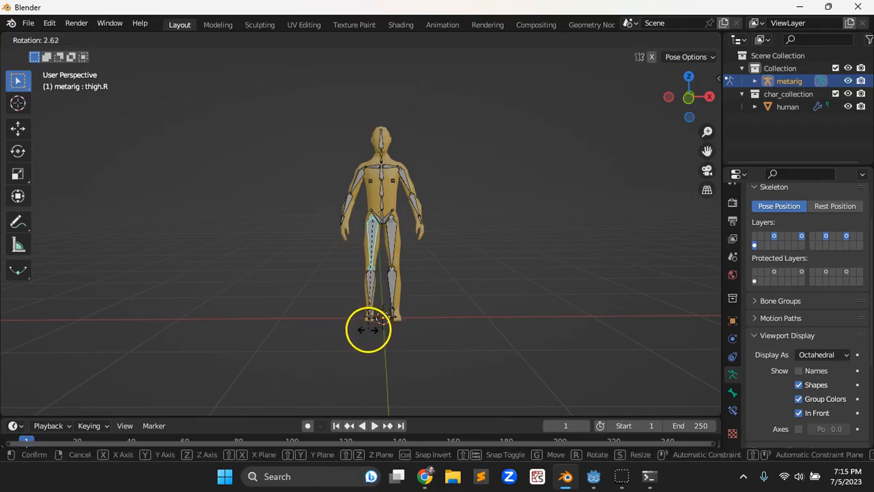
click(367, 330)
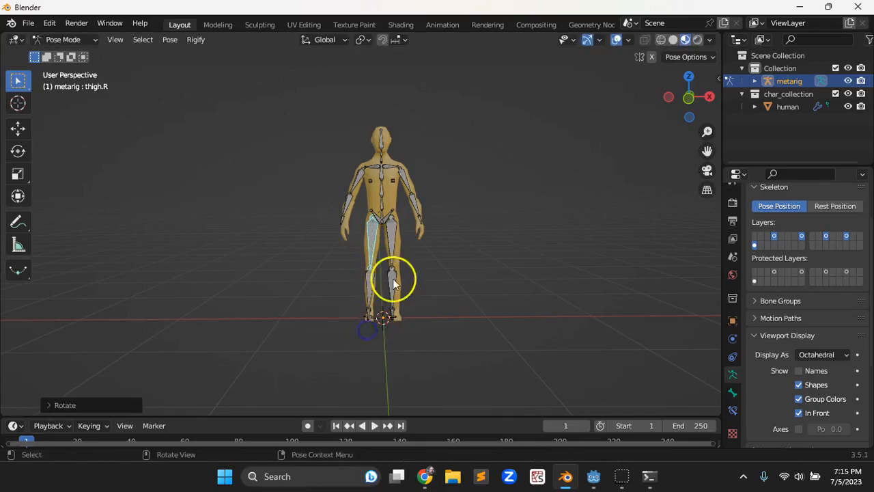
click(390, 241)
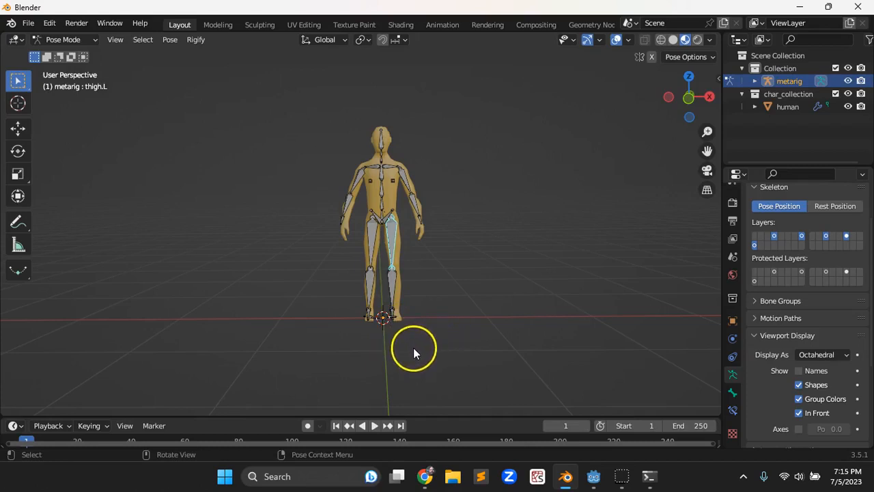
key(r)
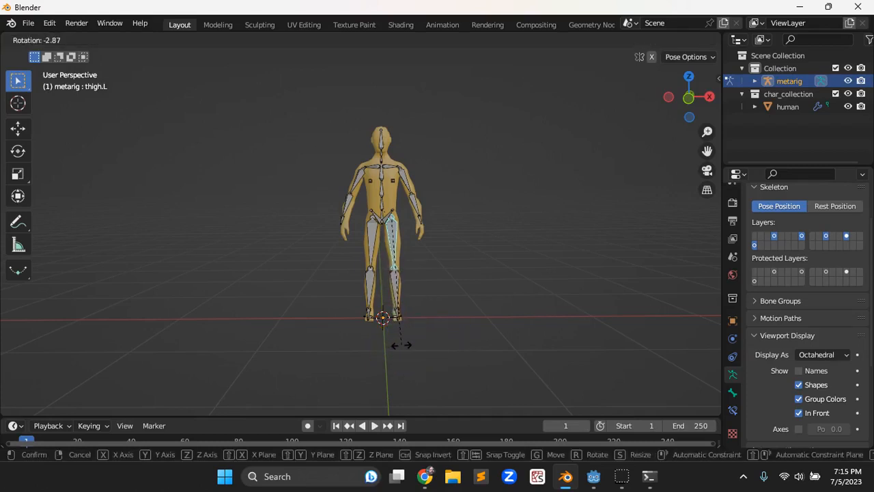
click(401, 345)
click(486, 300)
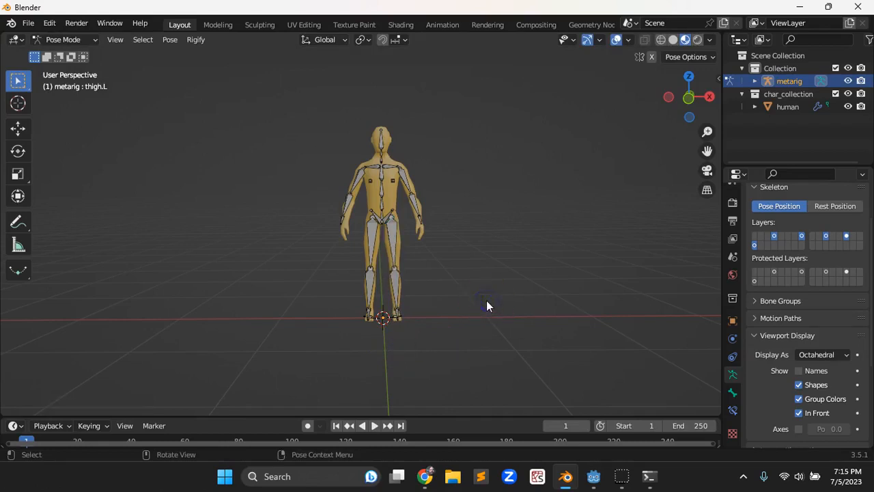
Select all bones of the metarig and apply the current pose as the rest pose
key(a)
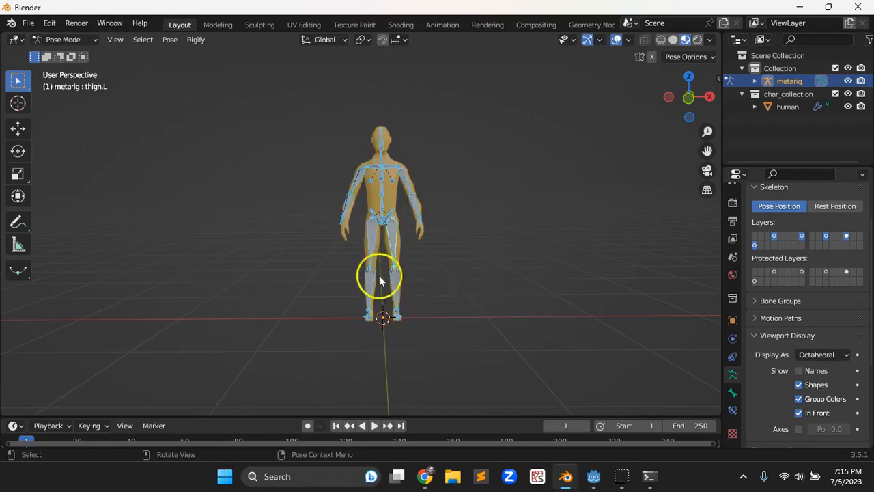
click(162, 43)
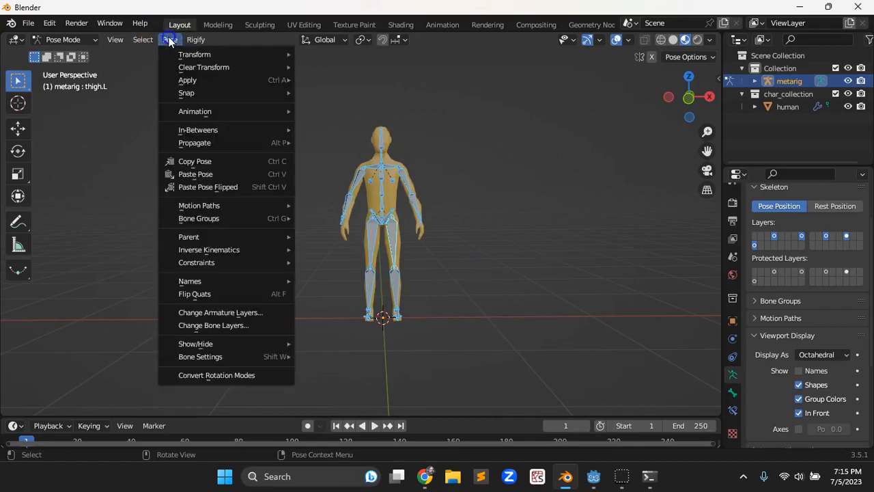
mouse_move(201, 80)
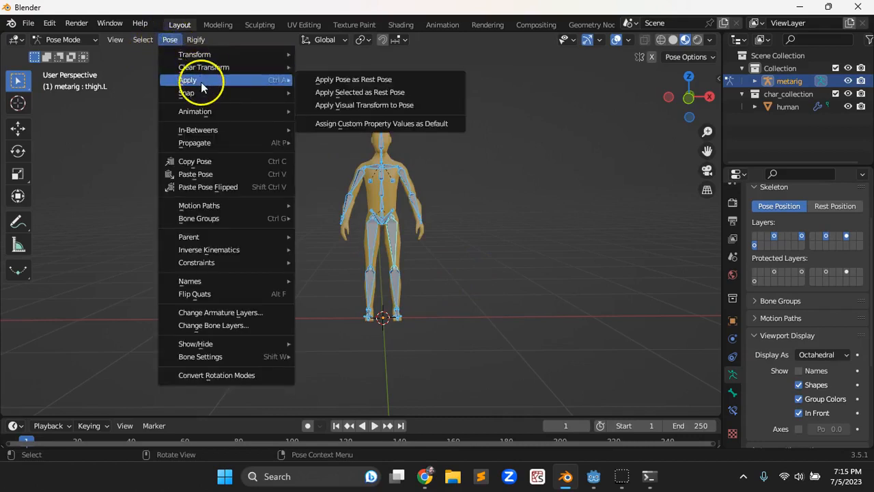
click(351, 93)
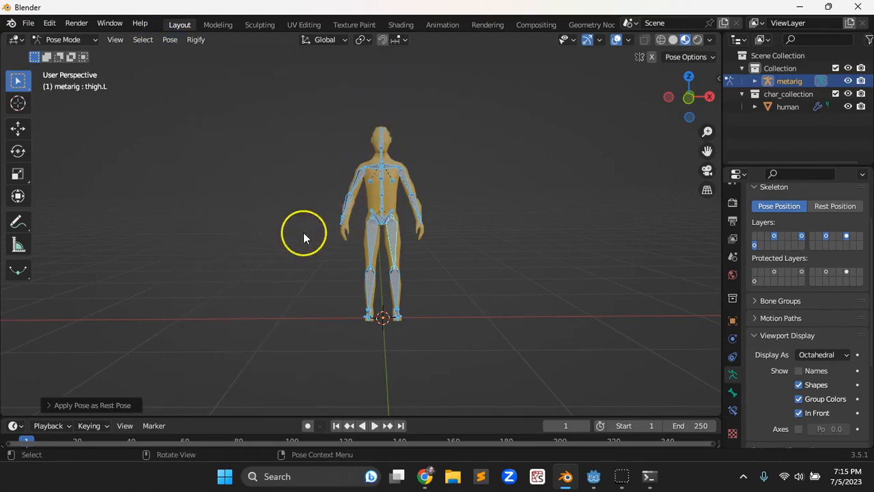
Rotate the right upper arm bone about -4° from the front so it fits the mesh arm more closely
click(303, 232)
click(356, 180)
key(r)
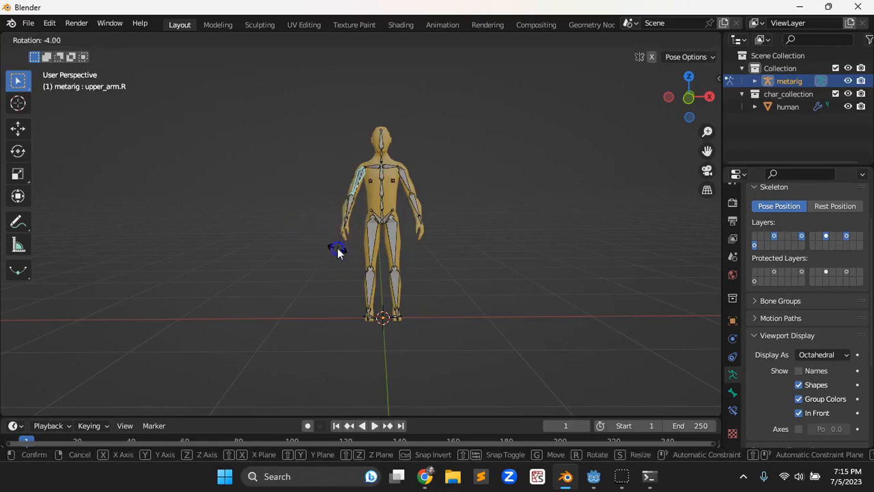
click(338, 248)
mouse_move(330, 250)
middle_down()
mouse_move(235, 252)
mouse_move(347, 256)
mouse_move(331, 263)
middle_up()
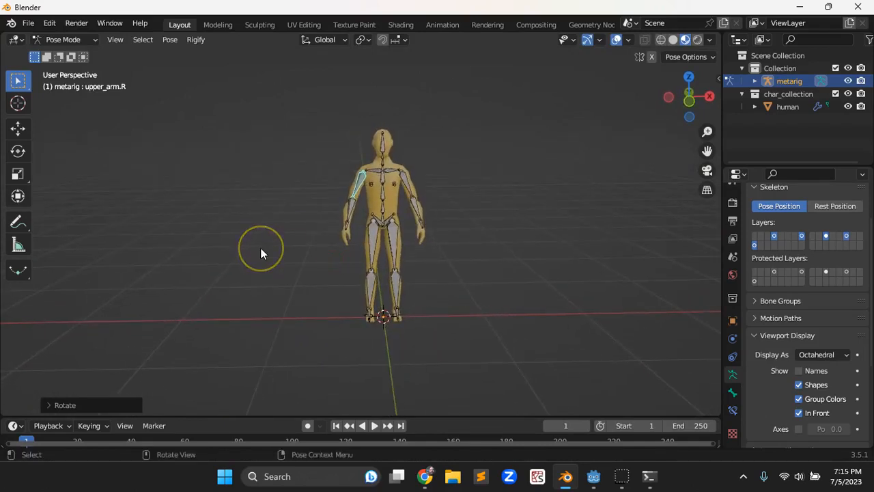
Apply the corrected right arm pose as the rest pose with all bones selected
key(a)
click(169, 39)
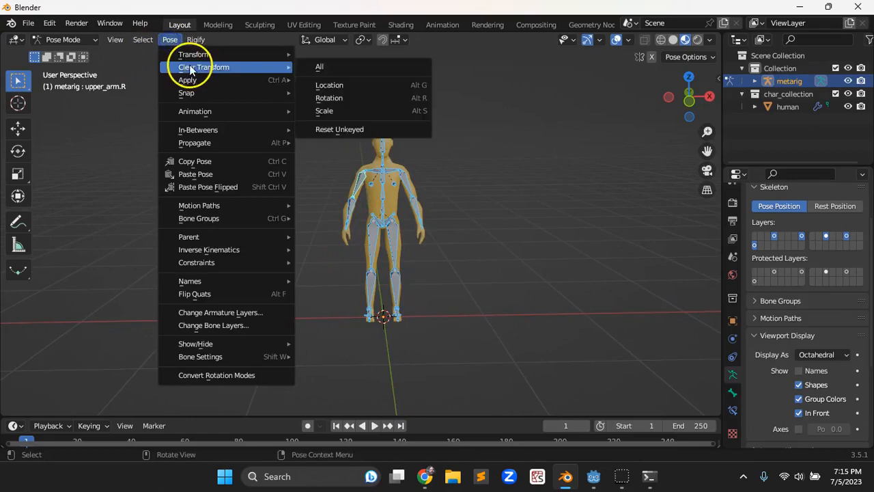
mouse_move(190, 80)
click(353, 80)
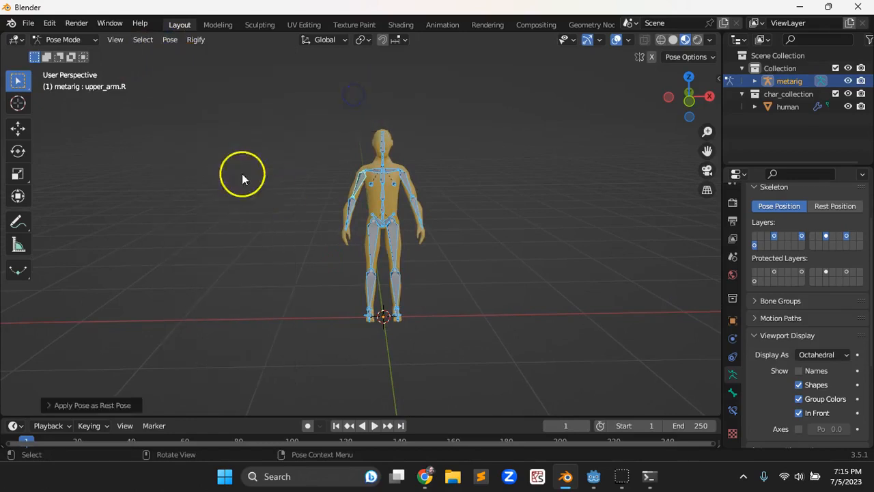
In Object Mode, parent the human mesh to the metarig using Armature Deform With Automatic Weights
click(72, 39)
click(69, 53)
click(499, 236)
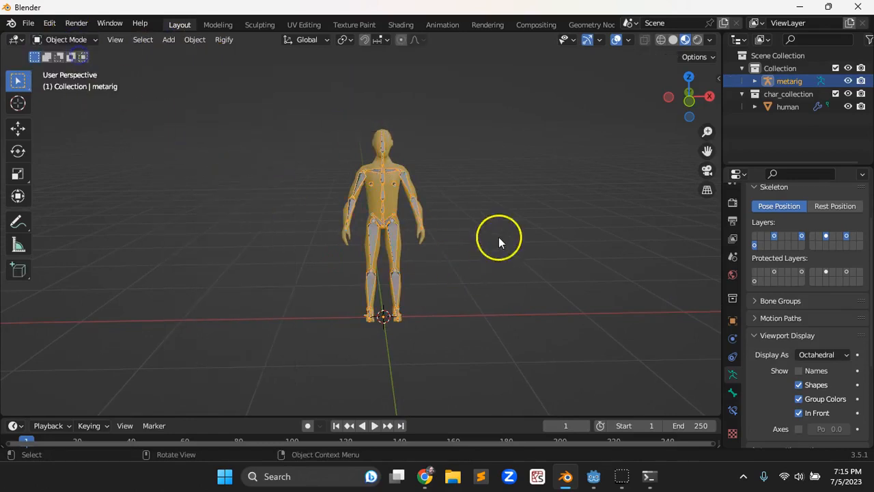
click(393, 208)
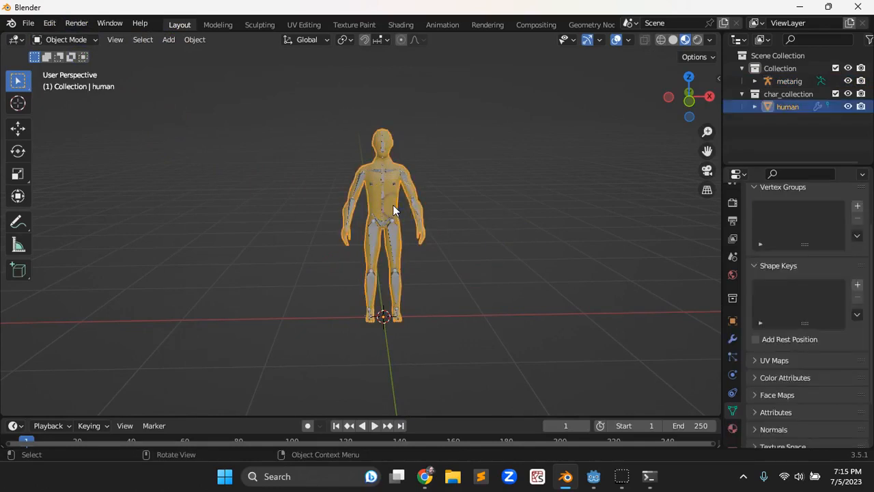
shift+click(361, 181)
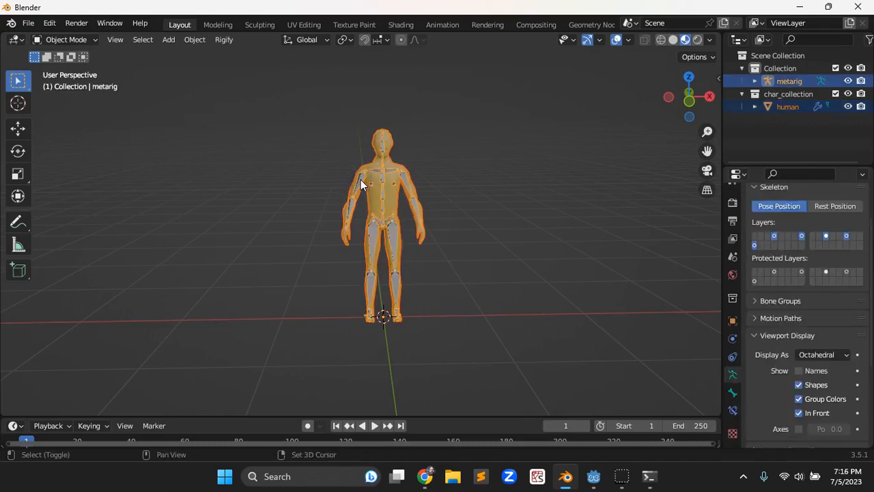
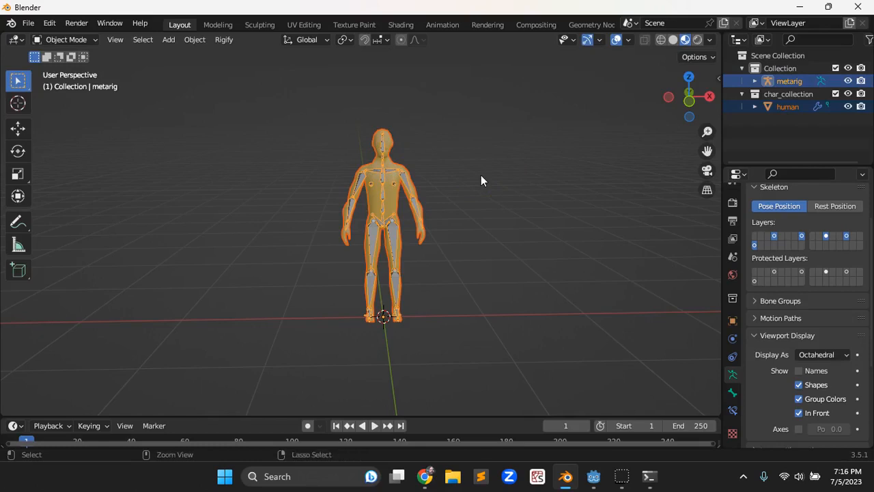
key(ctrl+p)
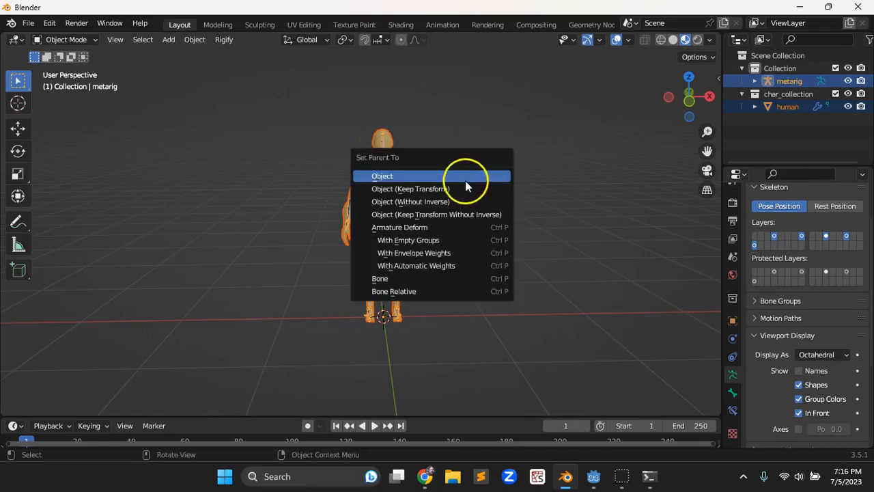
click(437, 269)
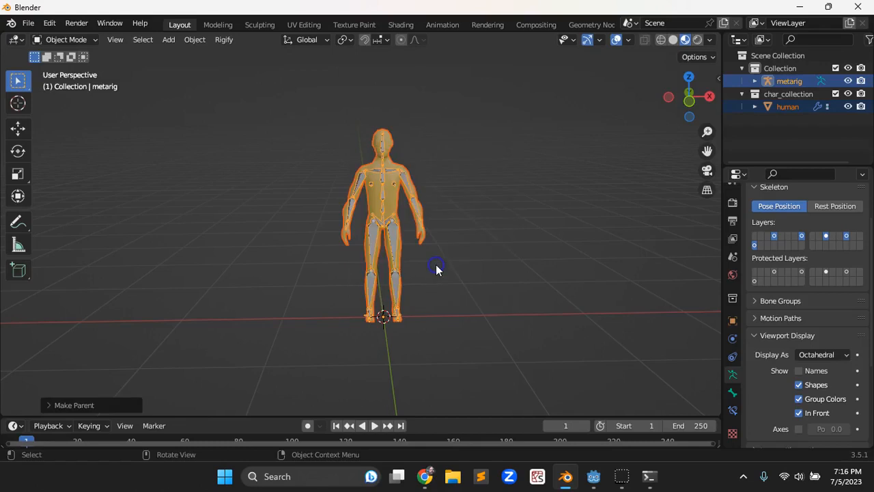
In Pose Mode, test-rotate the left upper arm and left thigh bones to check the mesh deformation, cancelling each rotation
click(77, 40)
click(68, 83)
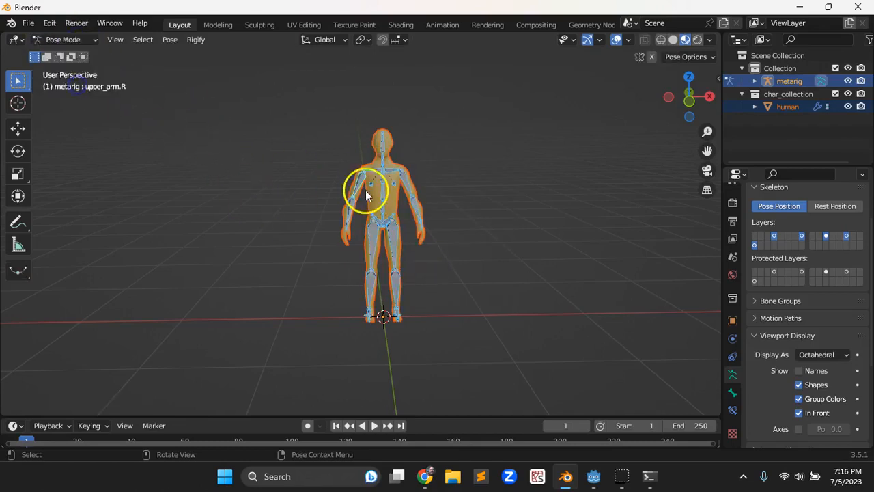
click(406, 183)
middle_drag(521, 257, 435, 283)
key(r)
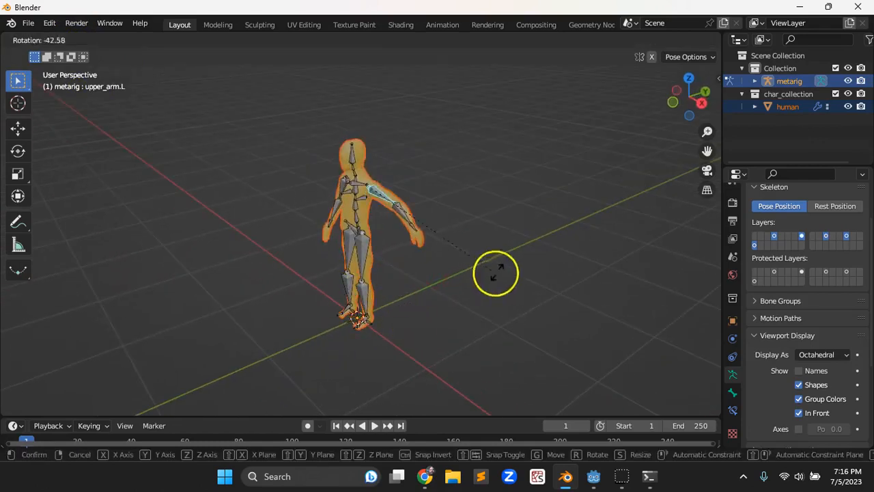
key(Escape)
click(372, 306)
key(r)
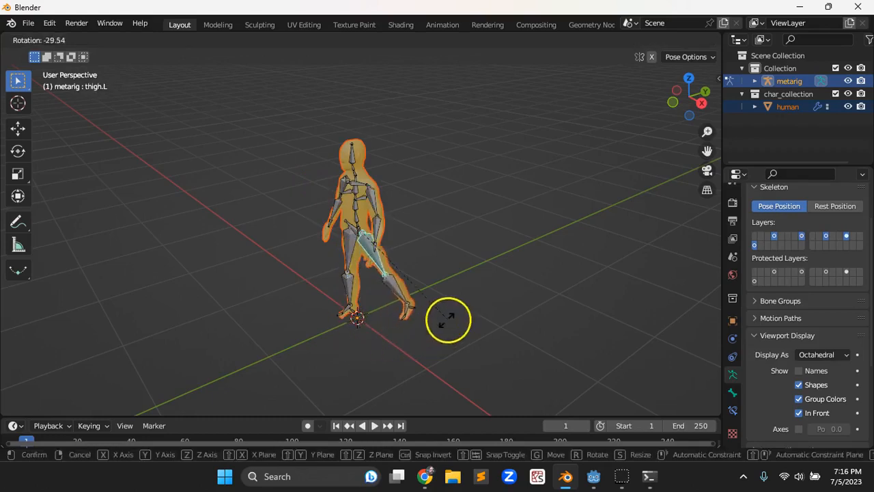
key(Escape)
Test-rotate the right upper arm and right thigh bones to check that the mesh follows, cancelling each rotation
middle_drag(441, 326, 392, 200)
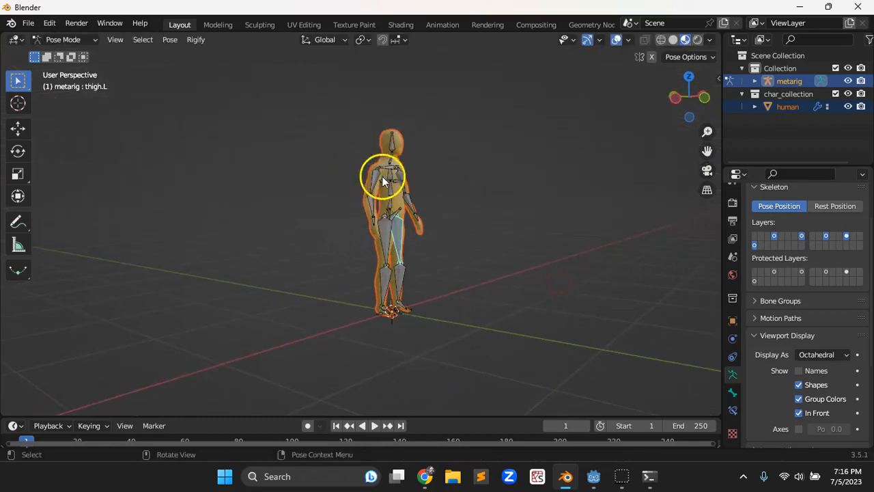
click(375, 179)
key(r)
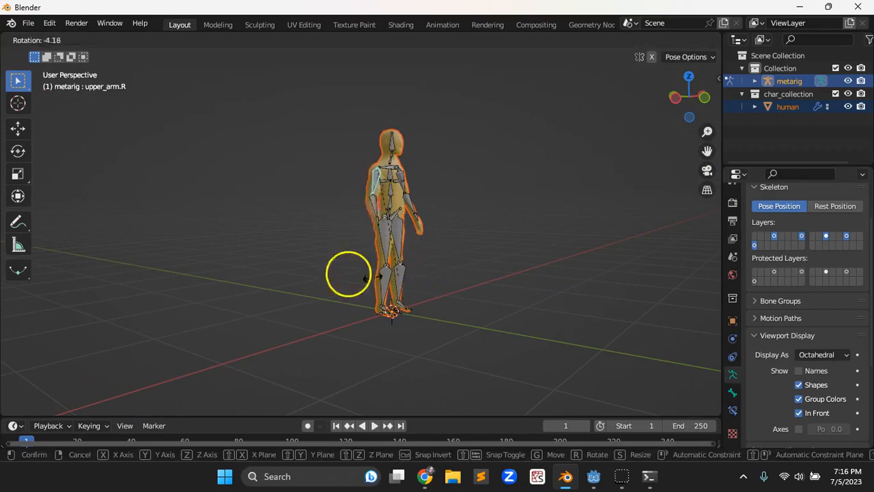
key(Escape)
click(382, 239)
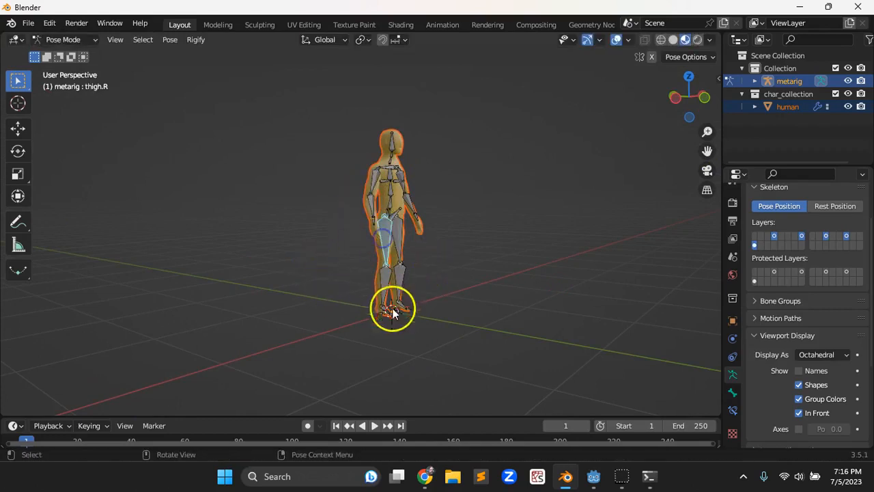
key(r)
key(Escape)
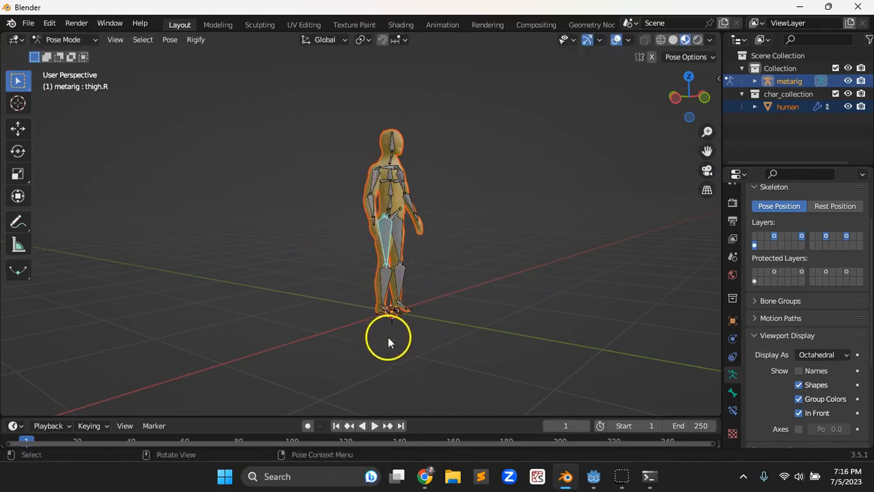
Return the metarig to Object Mode and switch to the Animation workspace
middle_drag(505, 298, 423, 308)
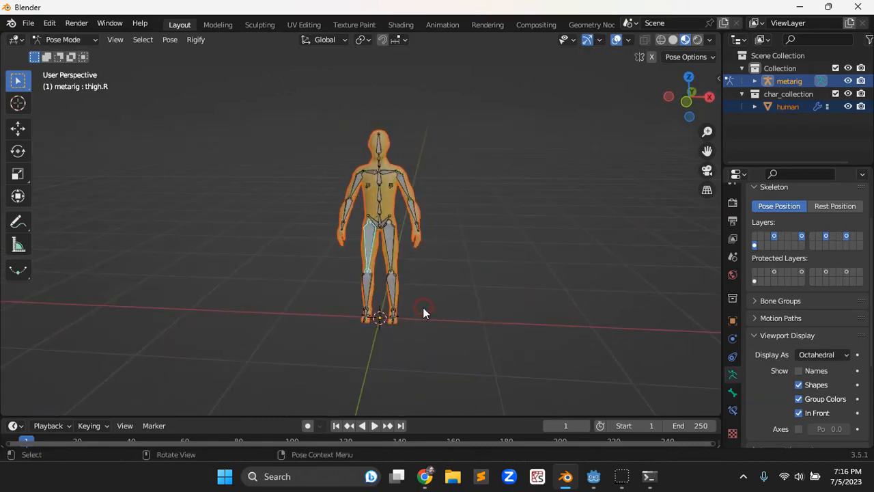
click(71, 39)
click(69, 54)
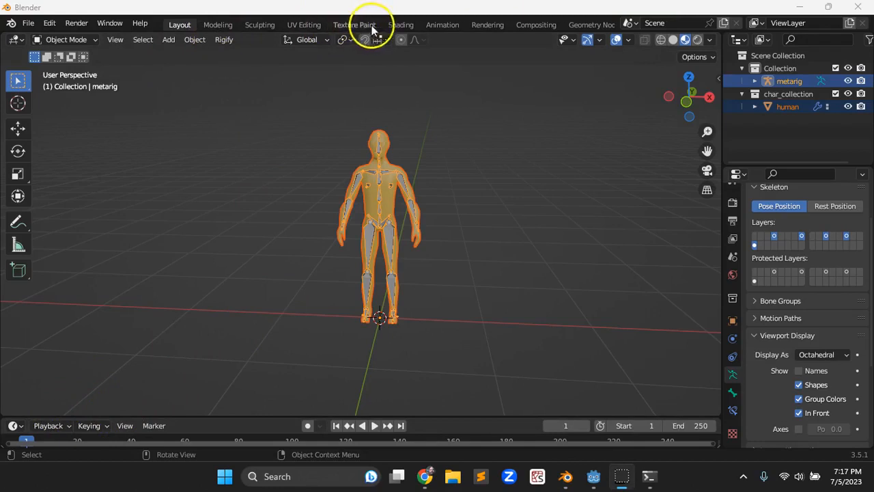
click(432, 26)
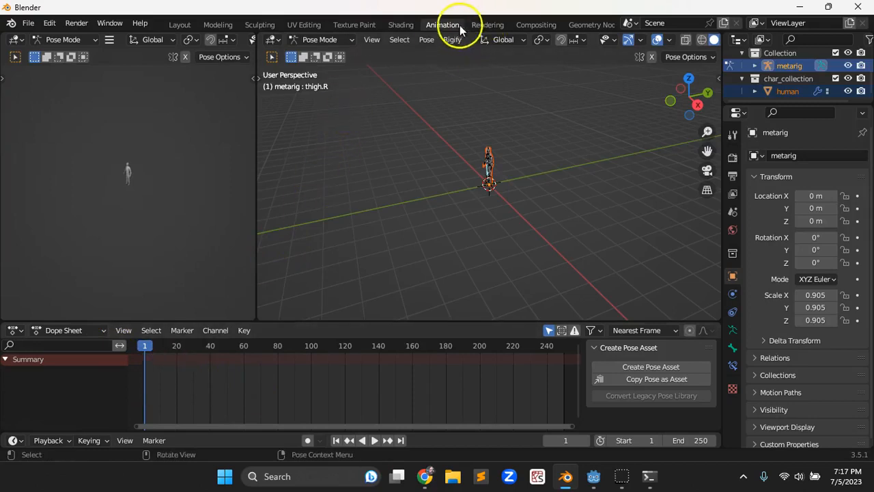
Select all bones of the metarig and switch the Dope Sheet to Action Editor mode
scroll(456, 226, up, 5)
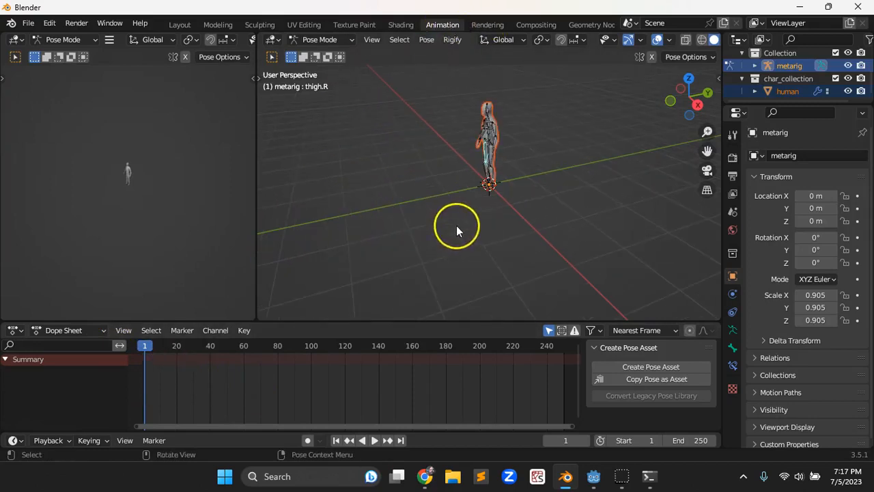
scroll(529, 191, up, 1)
middle_drag(530, 191, 488, 165)
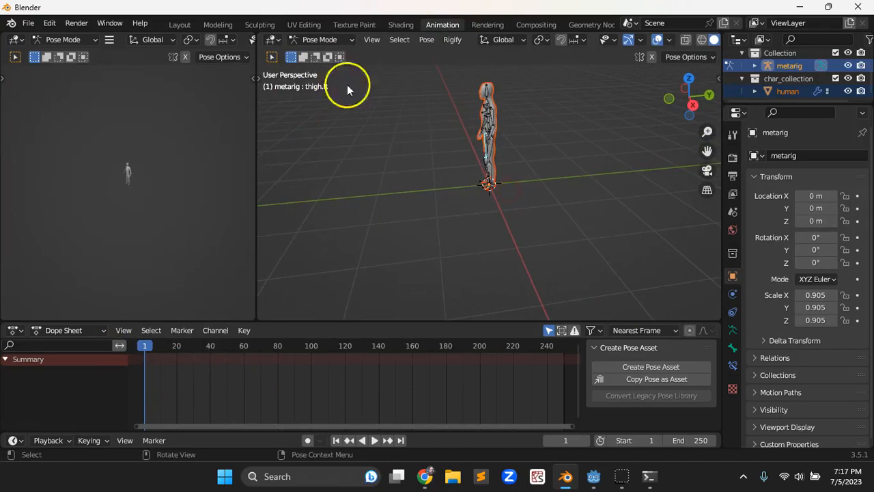
key(a)
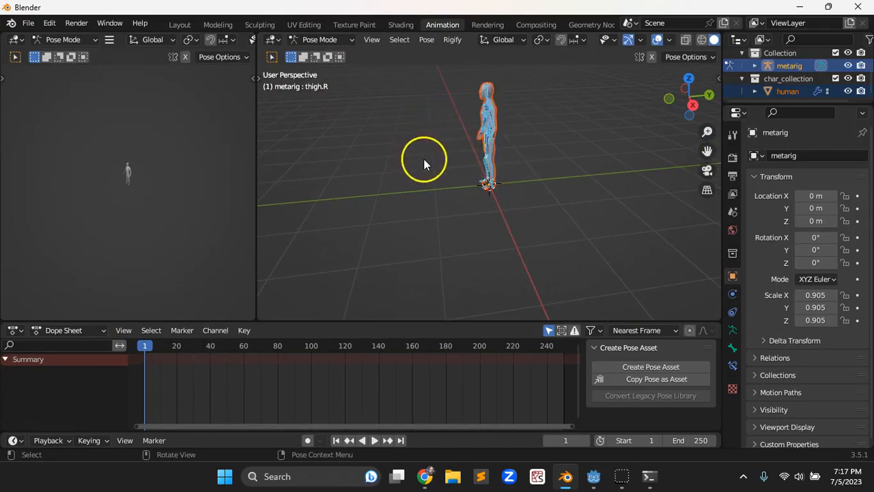
click(76, 330)
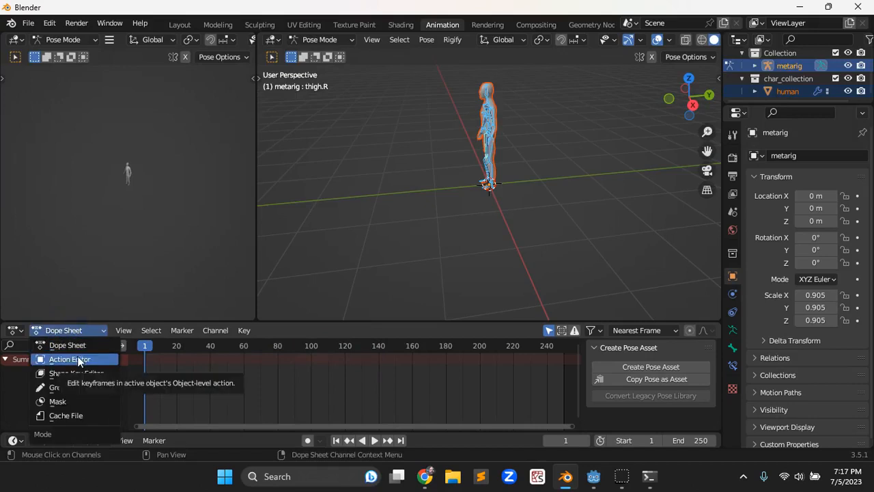
click(77, 358)
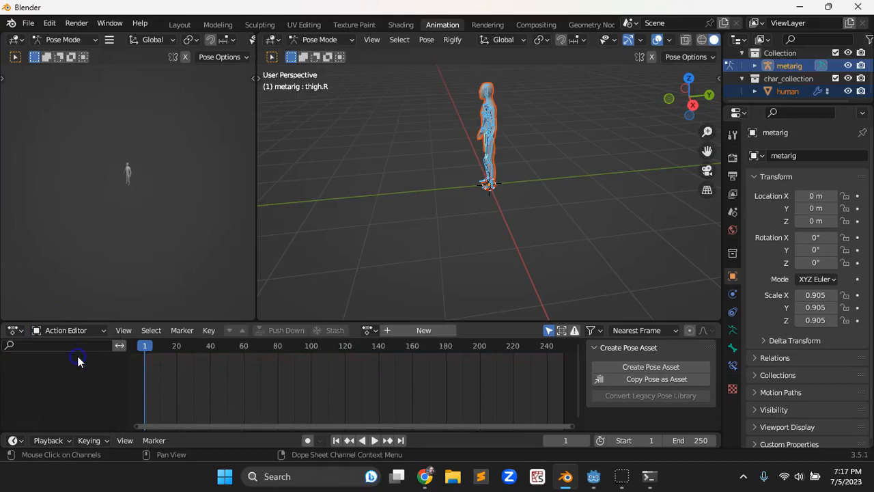
Create a new action named idle, enable its Fake User, and check the list of actions
click(399, 331)
click(419, 327)
text(idle)
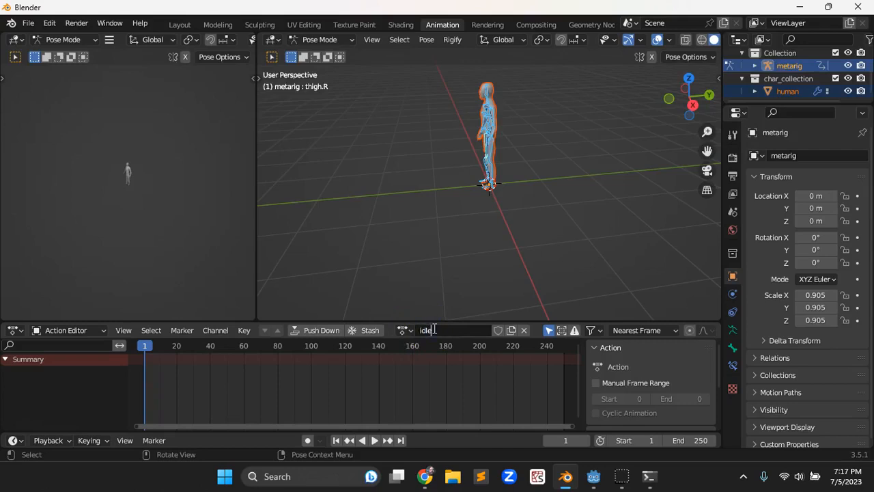
key(Return)
click(497, 331)
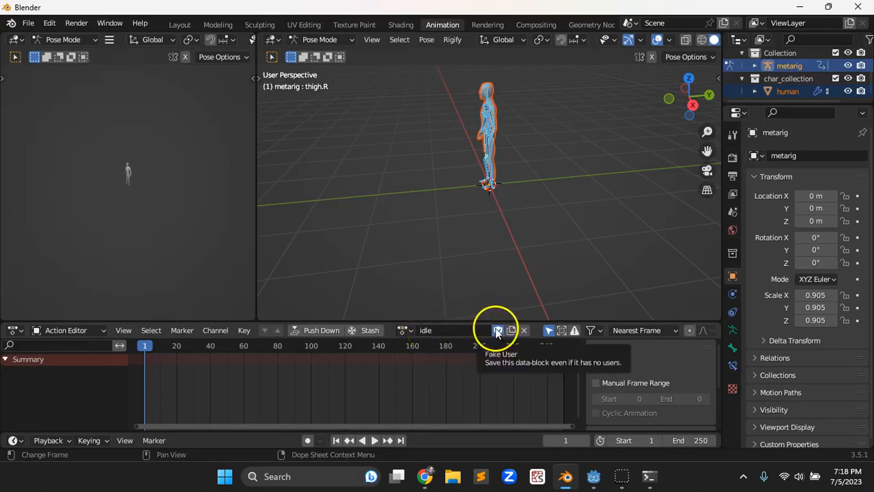
click(405, 330)
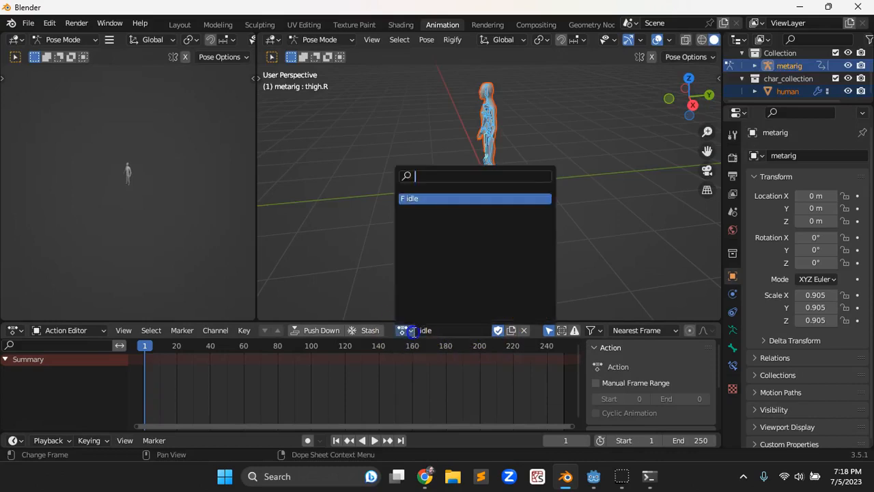
click(332, 224)
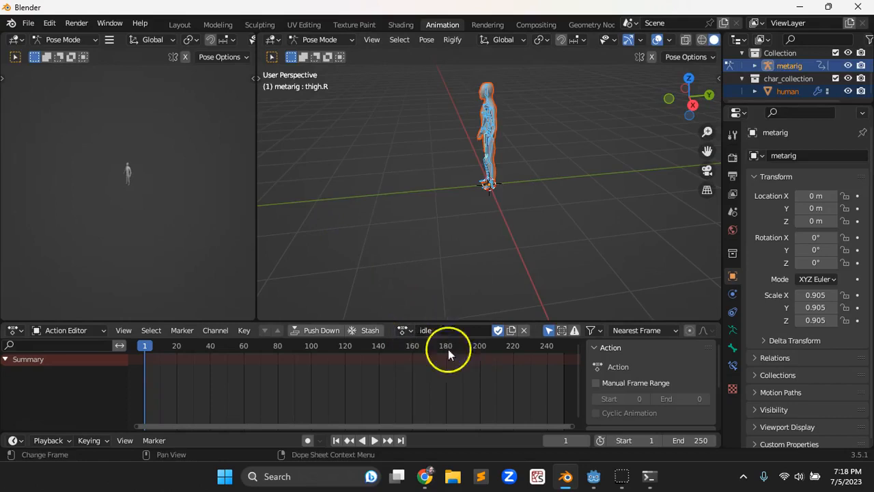
Set the animation's end frame to 20
click(691, 439)
text(20)
key(Return)
Insert a Location, Rotation & Scale keyframe for all bones at frame 1
click(410, 187)
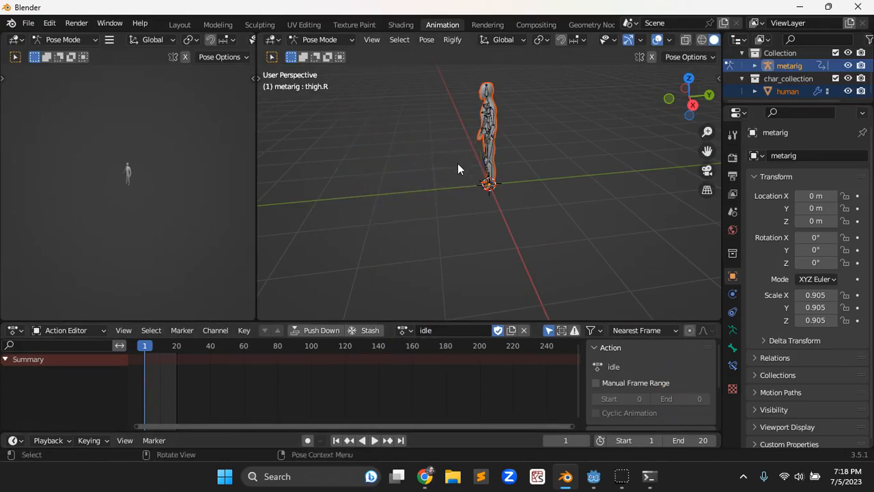
key(a)
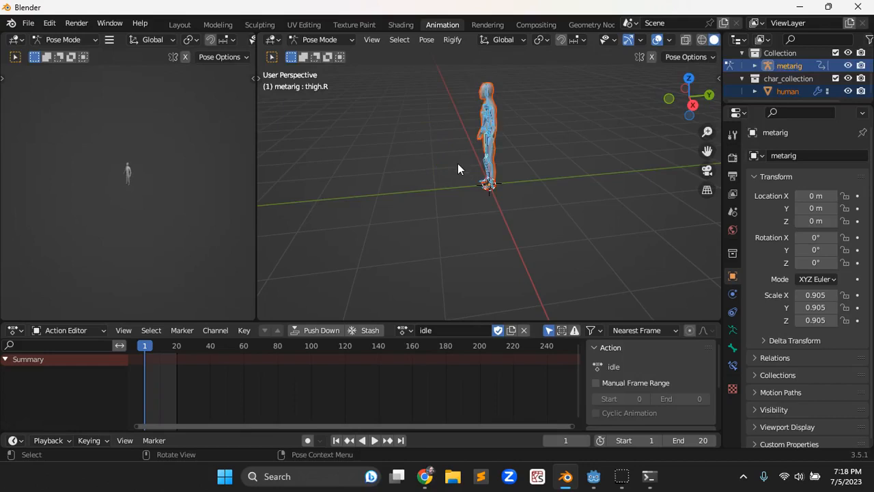
key(i)
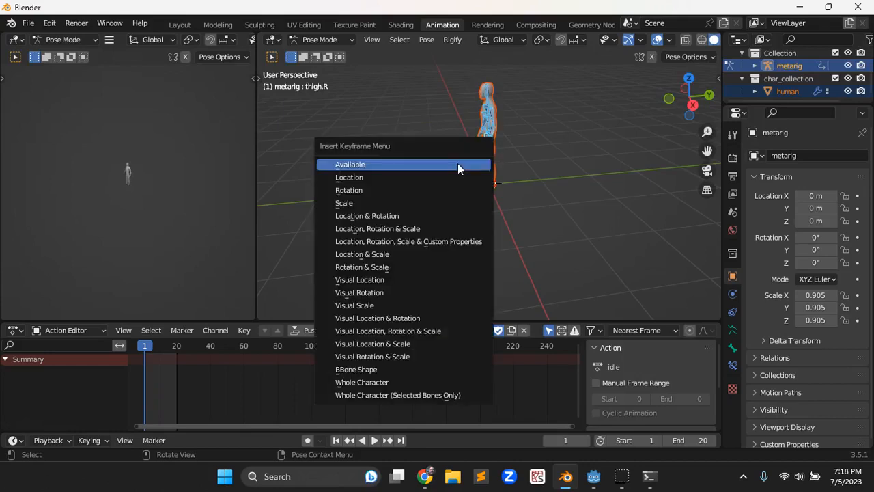
click(423, 228)
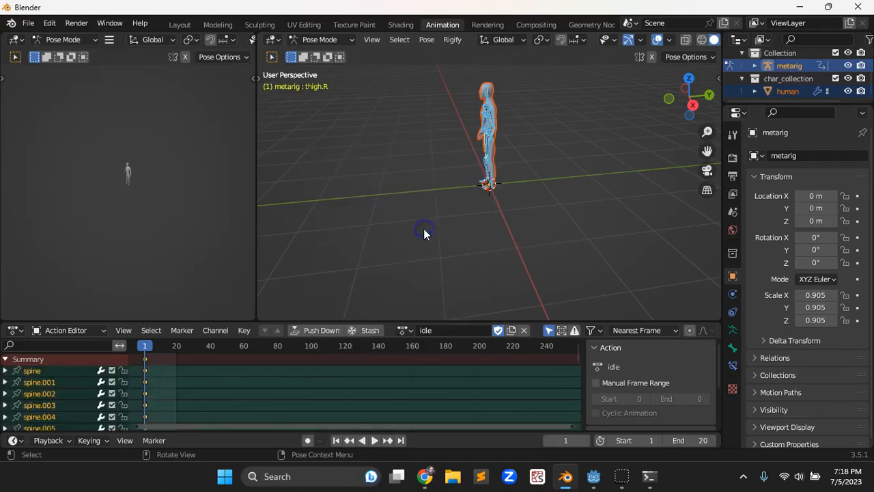
Play the idle animation briefly in the timeline and stop it
click(374, 440)
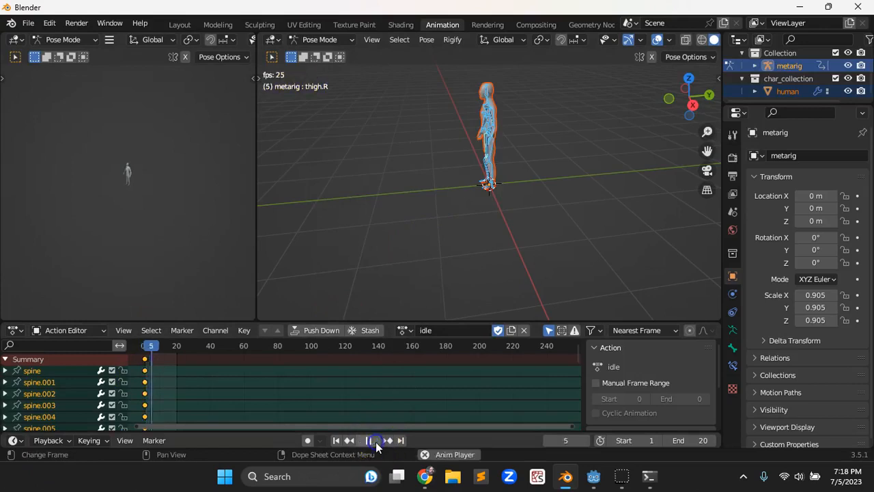
click(432, 219)
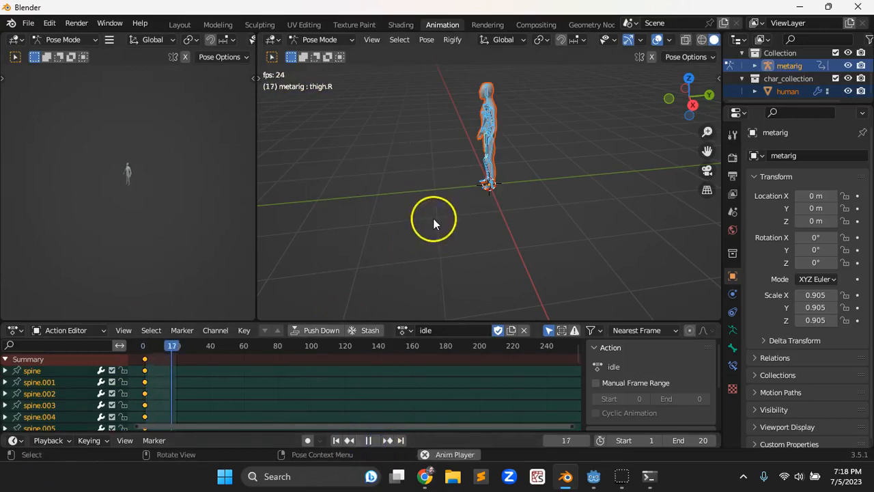
click(369, 419)
click(369, 440)
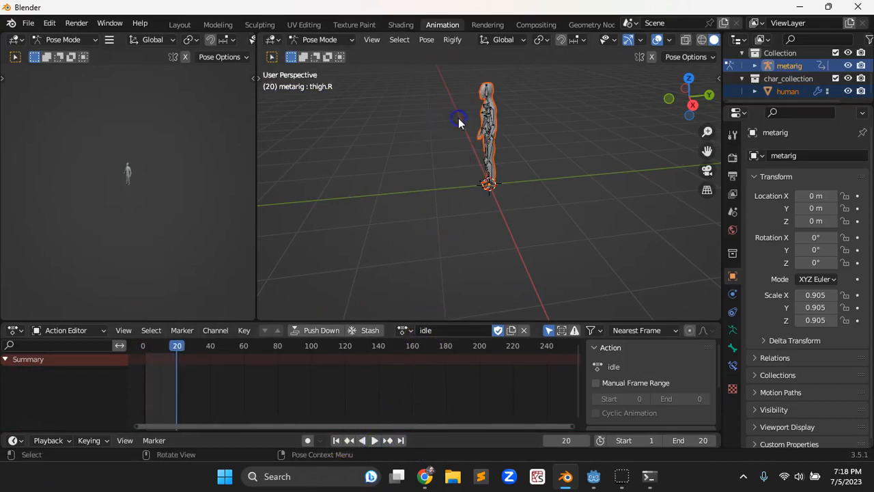
Select all bones and insert a keyframe for the same rest pose at frame 21
key(a)
drag(181, 346, 179, 345)
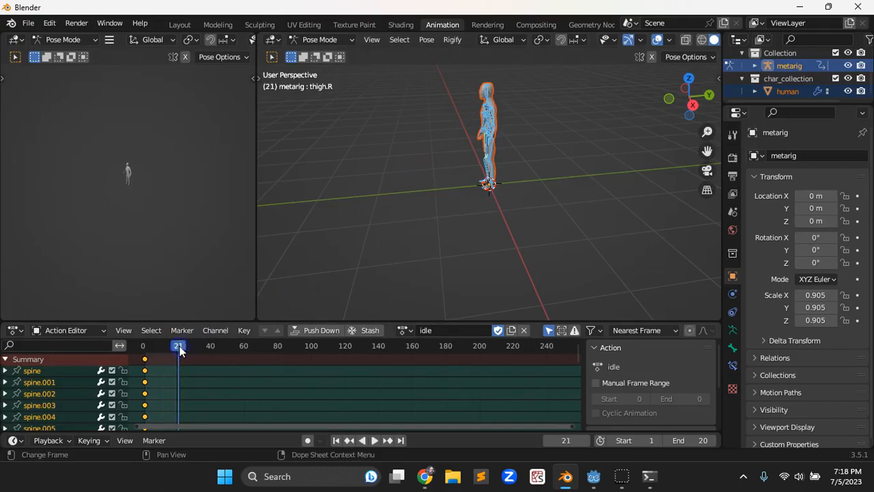
key(i)
click(402, 155)
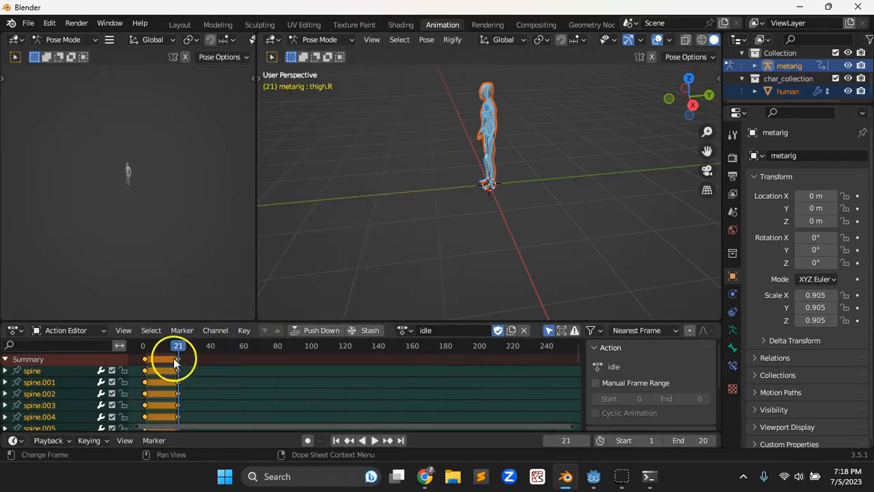
Go to frame 10 and tilt the head bone spine.006 slightly forward
key(space)
drag(170, 352, 160, 349)
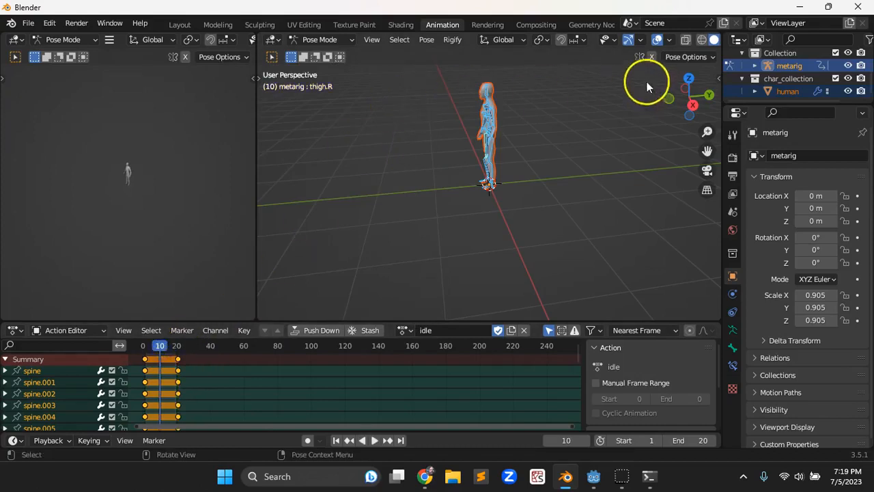
click(486, 94)
key(r)
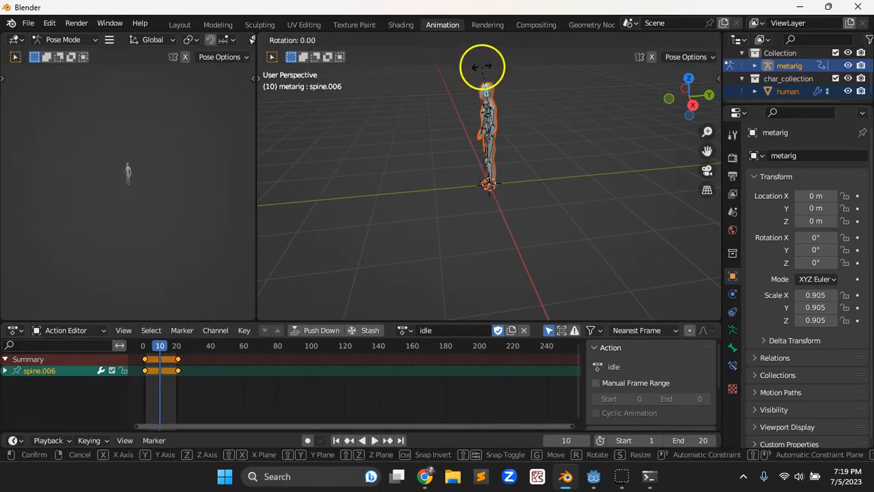
click(476, 70)
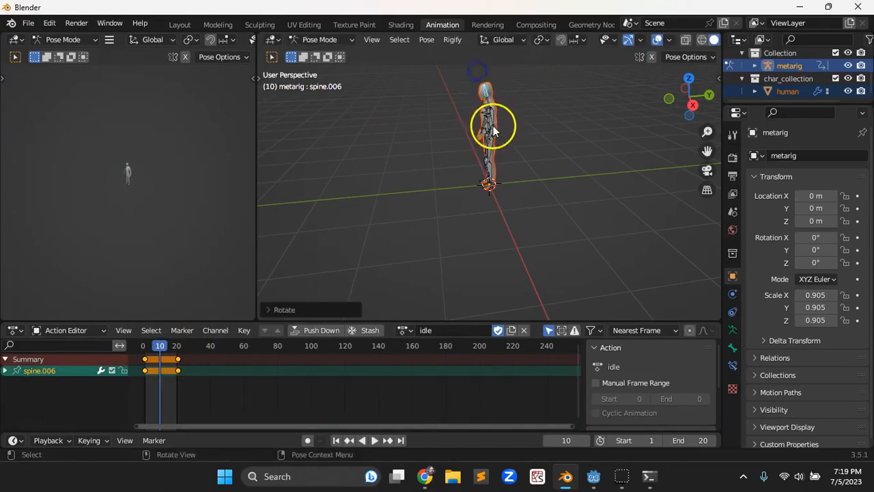
Rotate the left upper arm bone and the right upper arm bone slightly forward at frame 10
click(489, 160)
key(r)
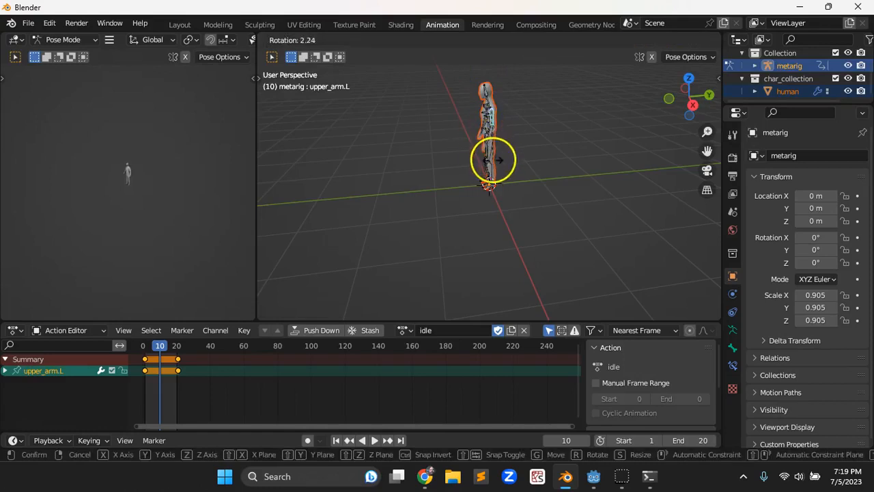
click(482, 166)
mouse_move(441, 162)
middle_down()
mouse_move(583, 169)
mouse_move(615, 159)
middle_up()
click(500, 120)
click(475, 117)
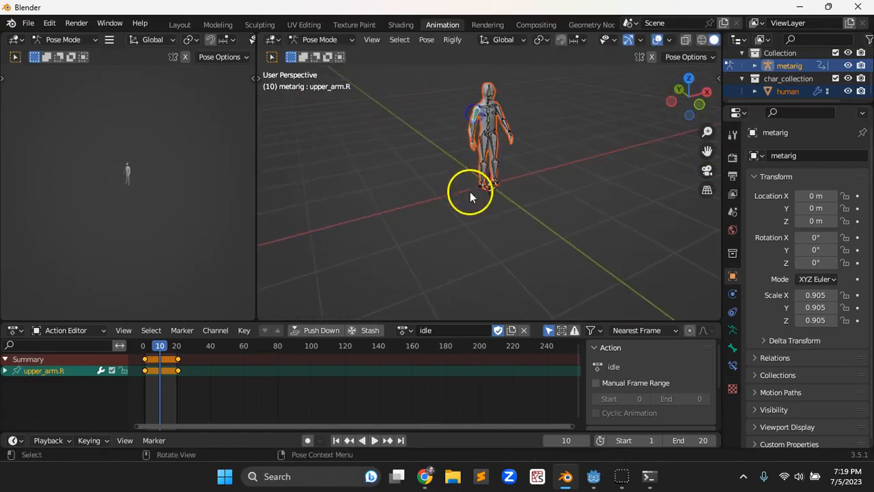
key(r)
click(486, 185)
middle_drag(548, 188, 363, 180)
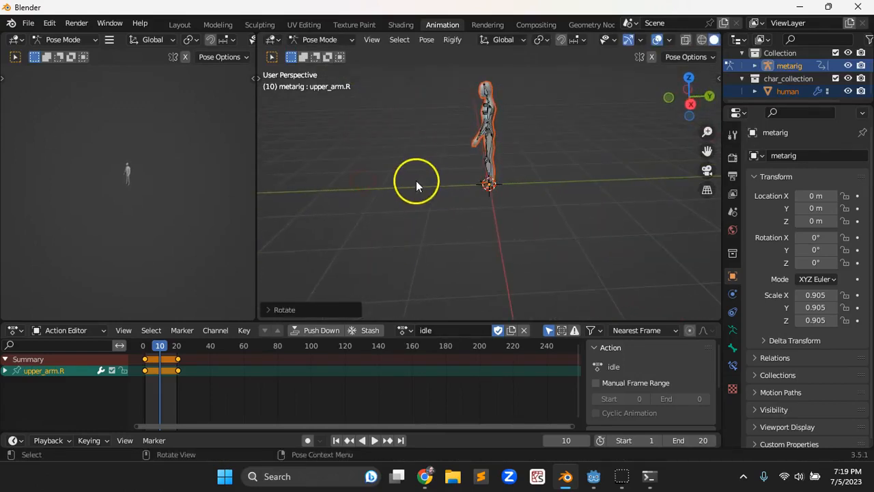
Insert a Location, Rotation & Scale keyframe for all bones in the frame 10 pose
key(a)
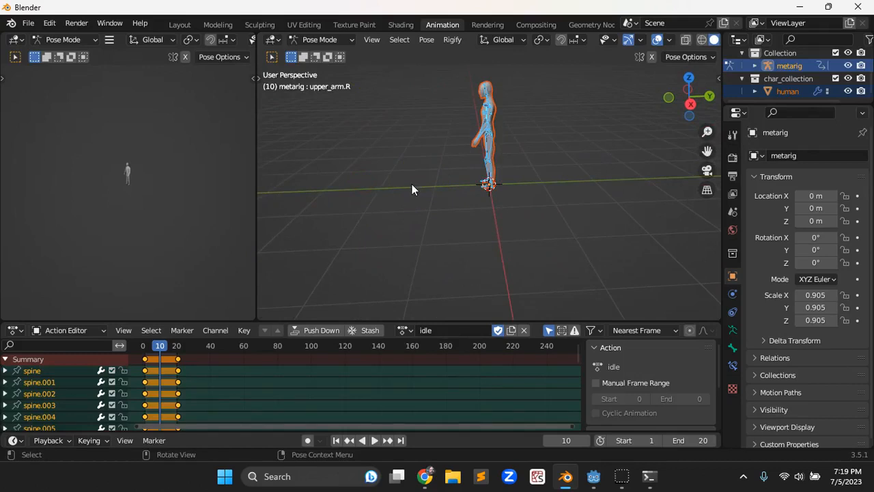
key(i)
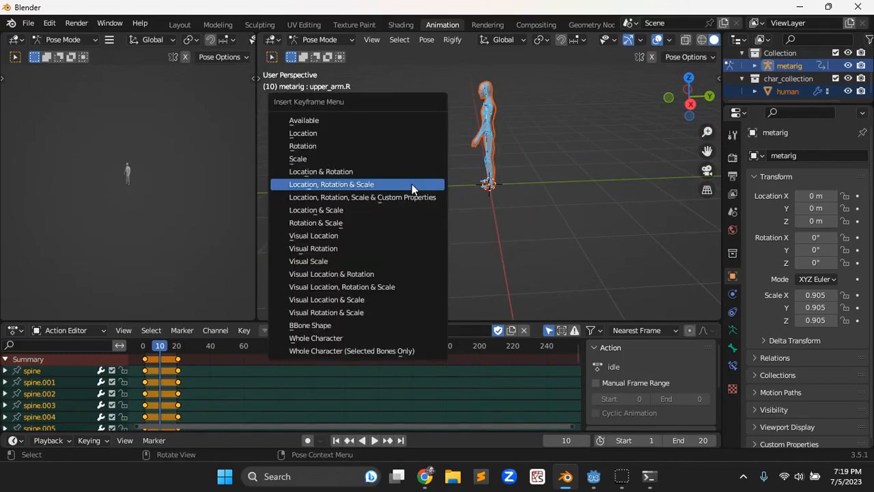
click(335, 184)
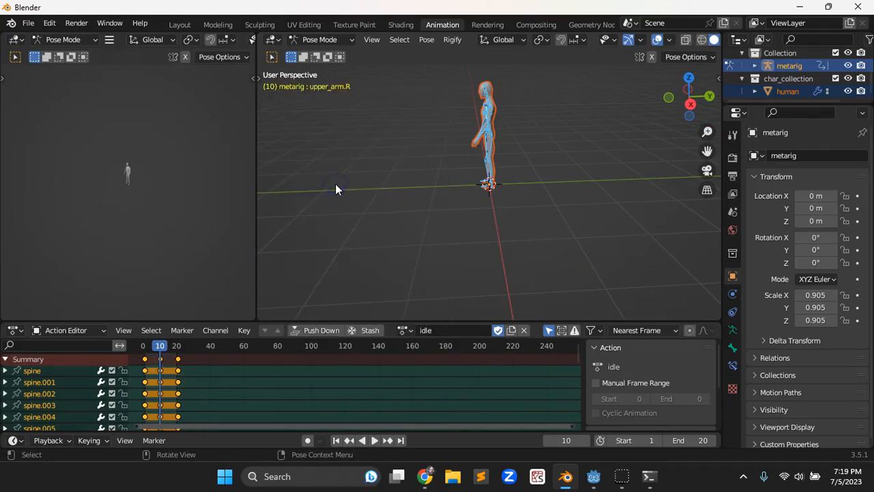
Play the idle animation from the first frame to check the motion, and stop it
click(335, 440)
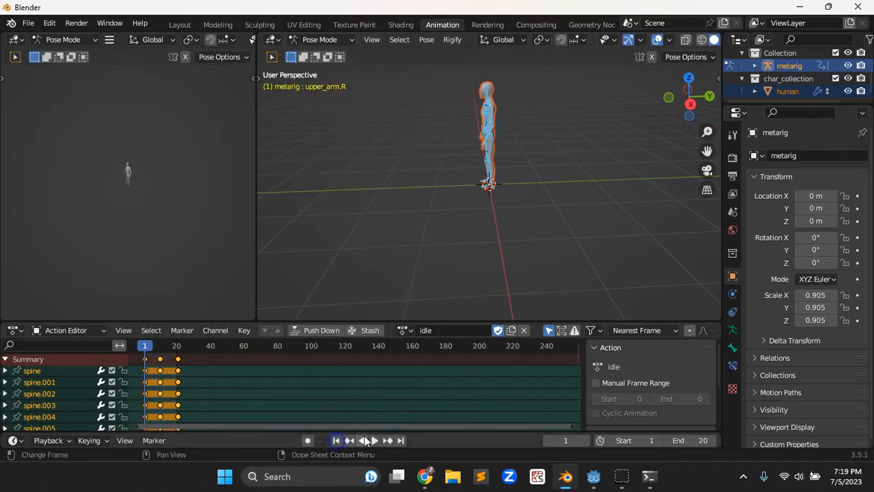
click(374, 441)
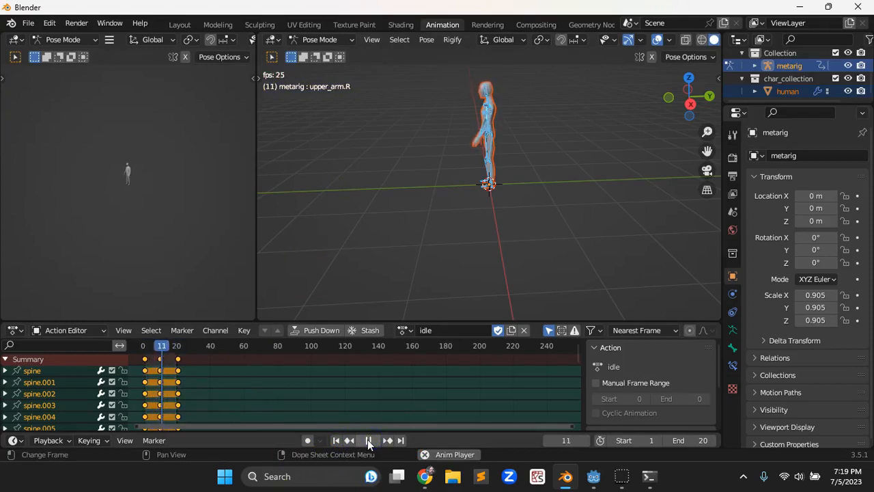
click(368, 440)
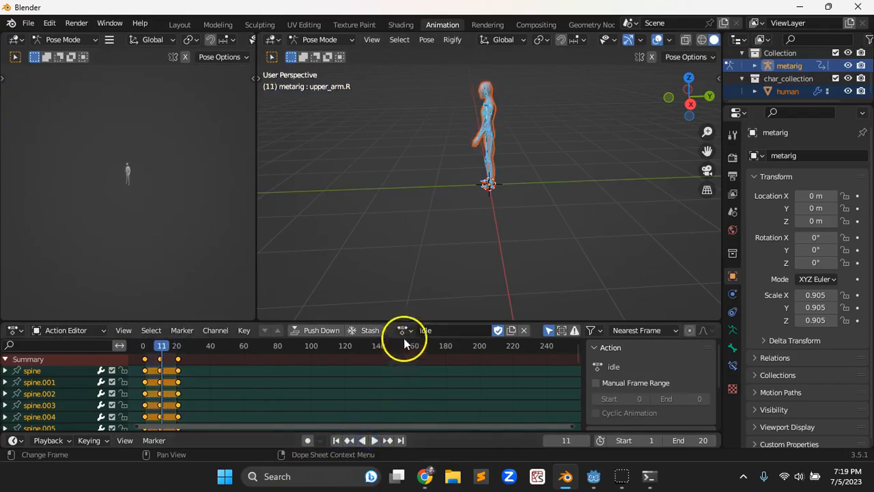
Duplicate the idle action and delete all keyframes from the copy
click(512, 331)
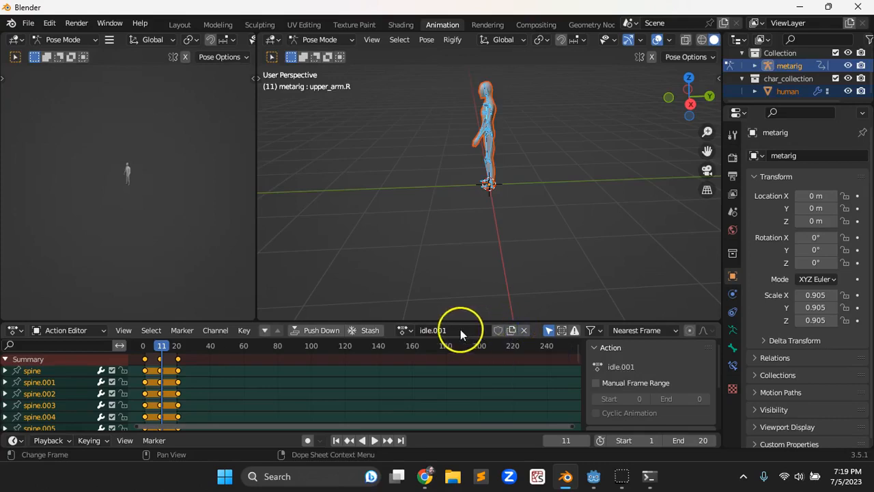
right_click(171, 354)
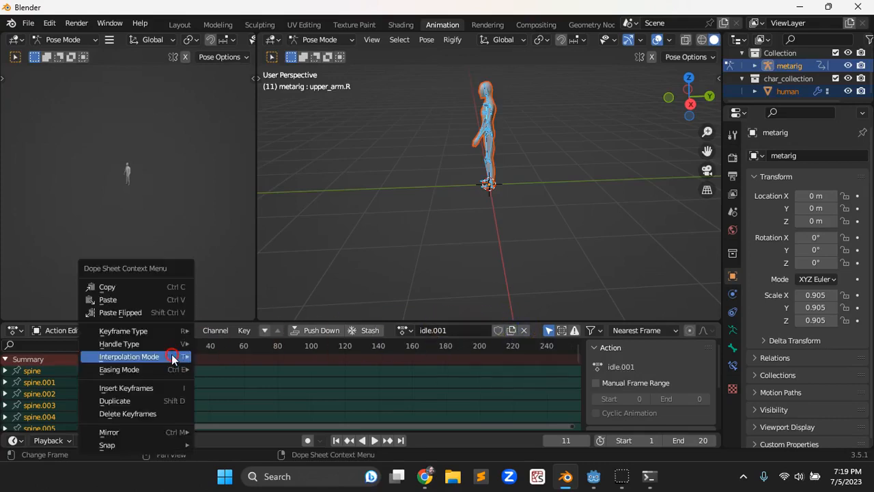
click(156, 413)
Switch to the idle.001 action, rename it as walk and protect it with a fake user
click(393, 330)
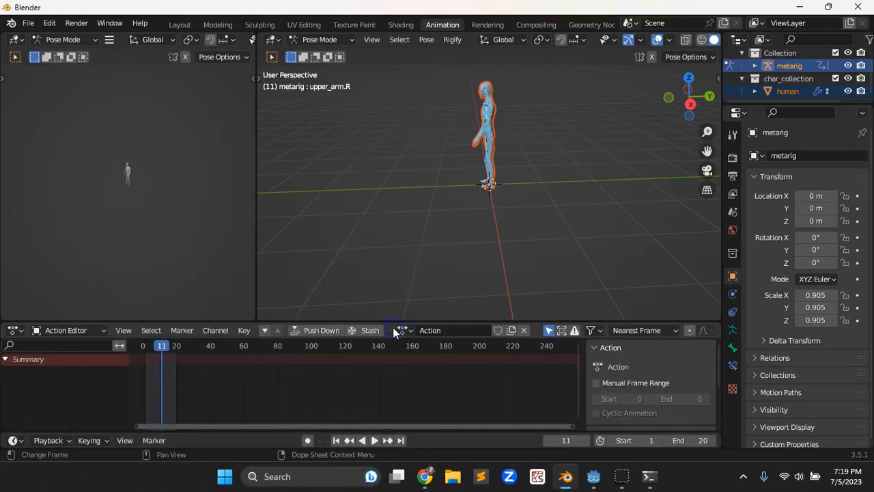
click(411, 332)
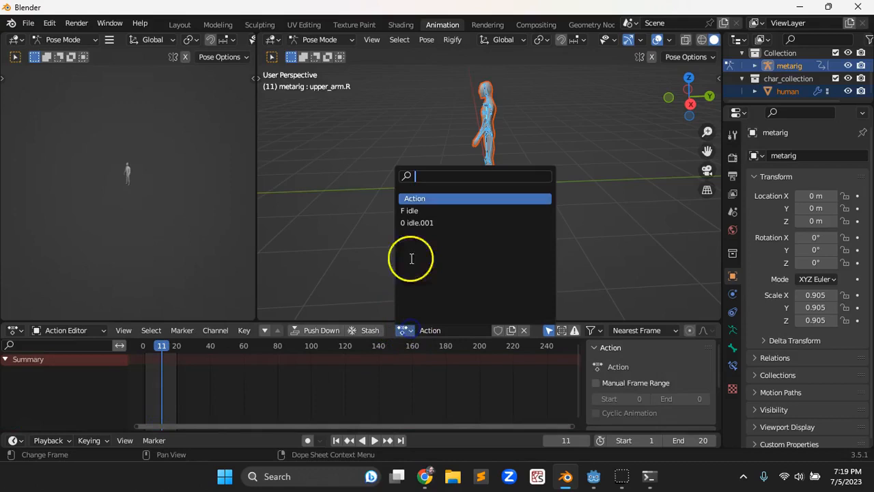
click(414, 223)
click(430, 330)
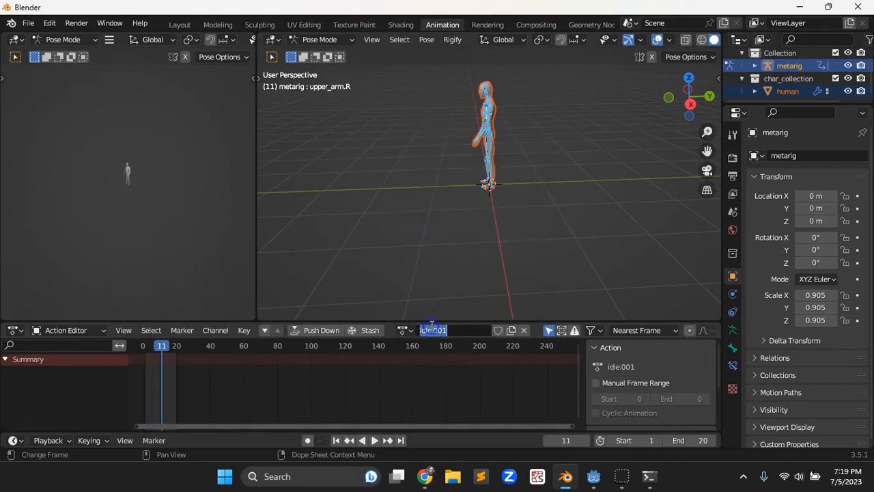
text(walk)
key(Return)
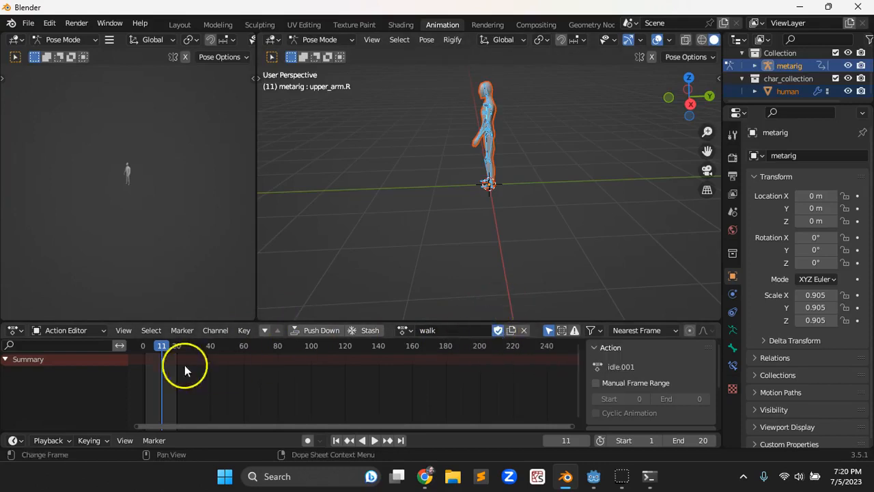
Go to frame 1 and clear the rotation of all the metarig's bones
drag(166, 347, 146, 349)
key(space)
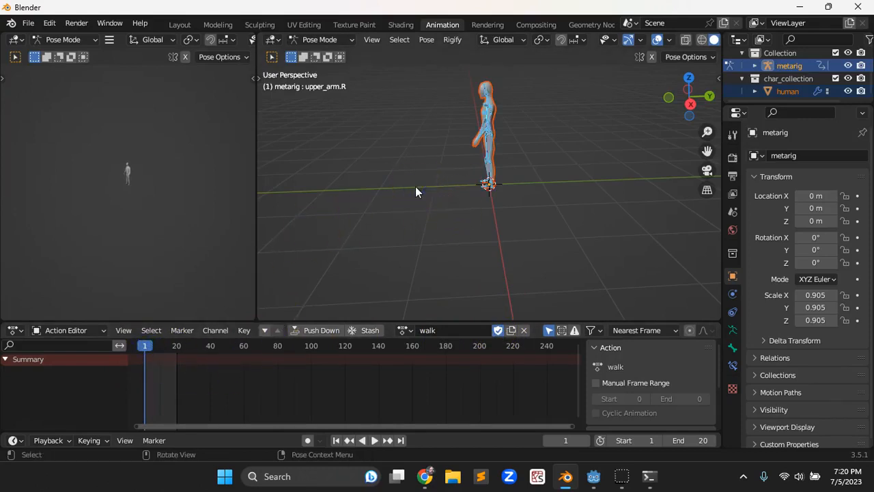
key(alt+r)
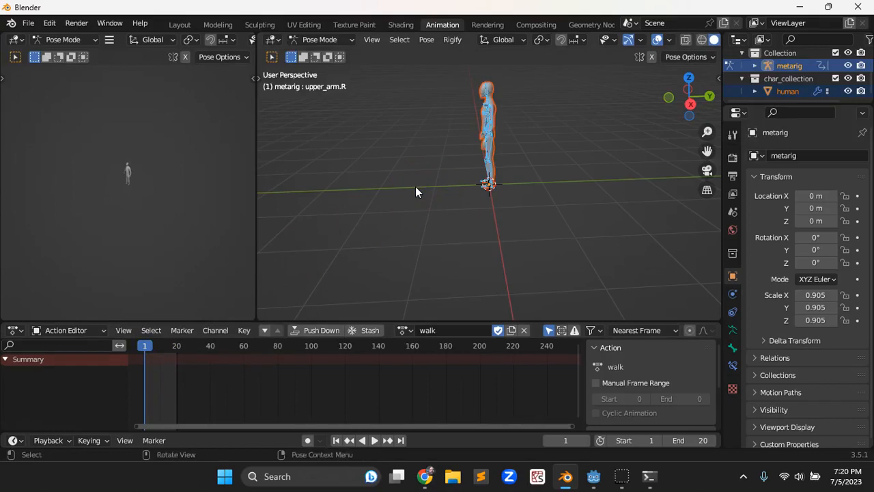
Rotate the left thigh bone forward and bend the left shin bone back about 25° at frame 1
mouse_move(426, 185)
middle_down()
mouse_move(499, 195)
mouse_move(416, 179)
middle_up()
click(466, 205)
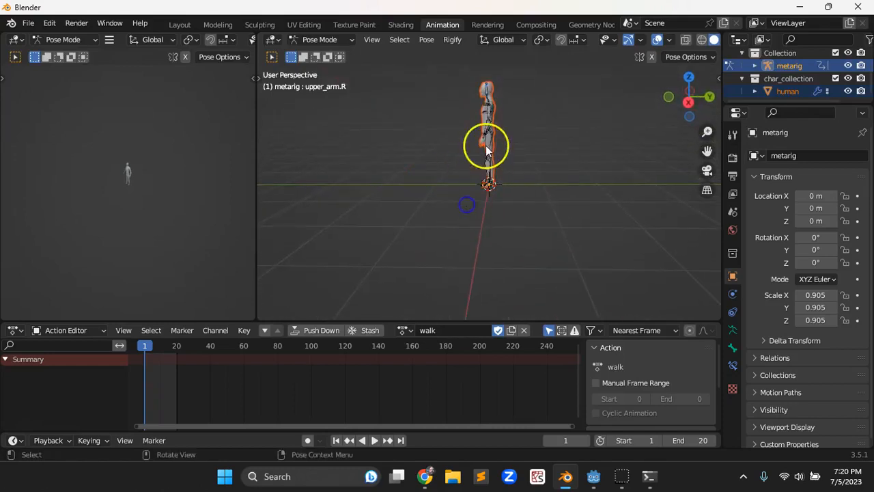
click(491, 180)
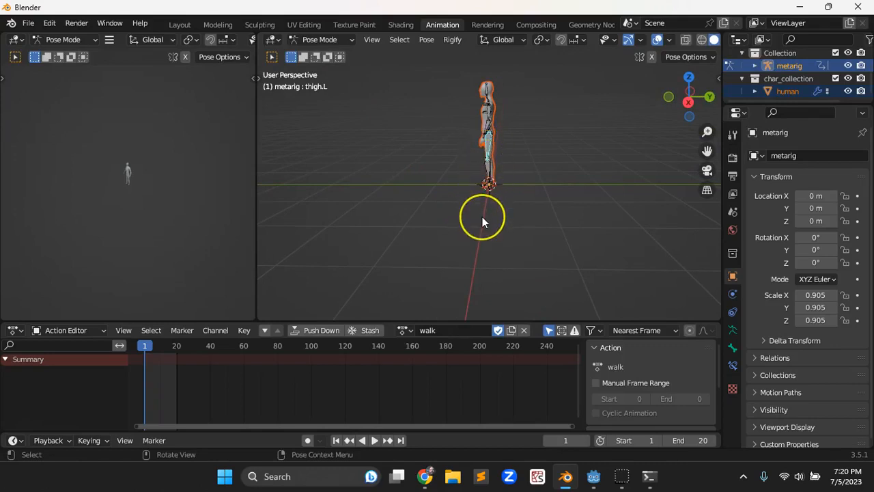
key(r)
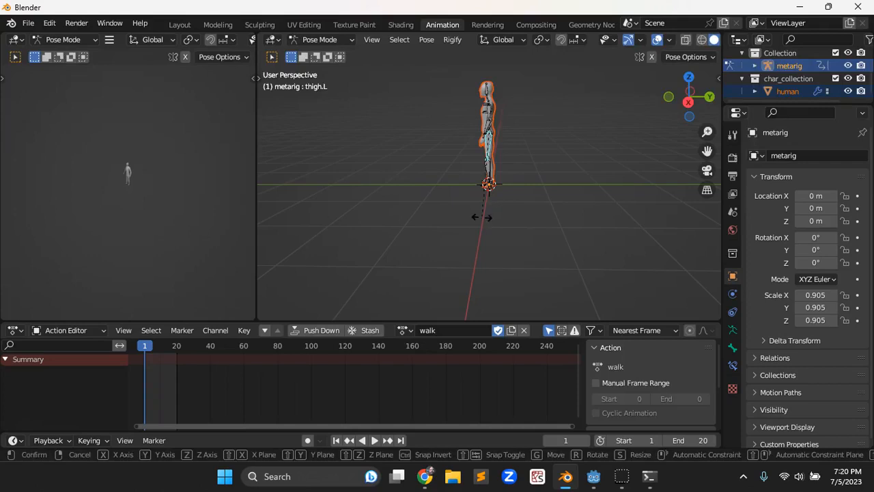
click(431, 196)
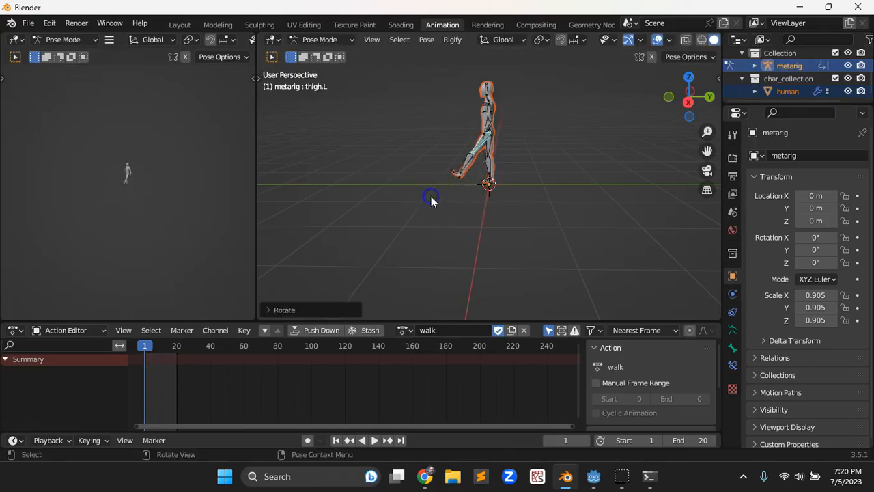
click(468, 160)
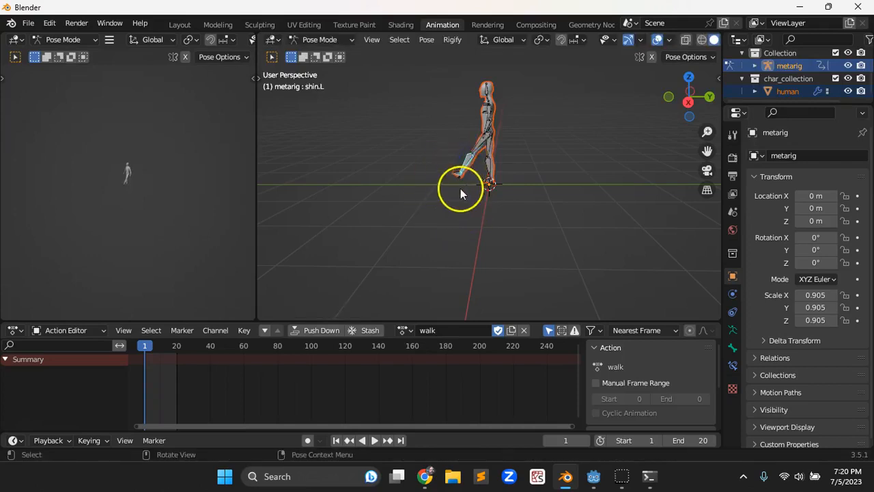
key(r)
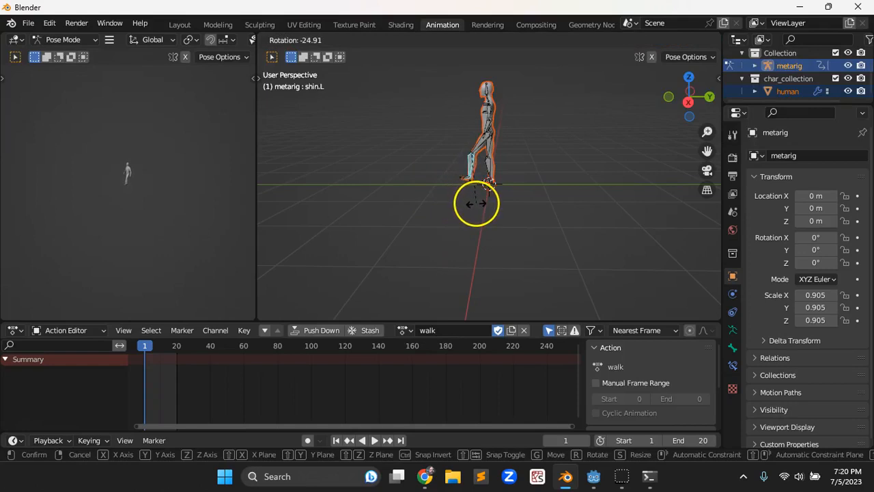
click(476, 203)
Rotate the right thigh bone backward about 17° and bend the right shin bone back about 22° at frame 1
click(489, 151)
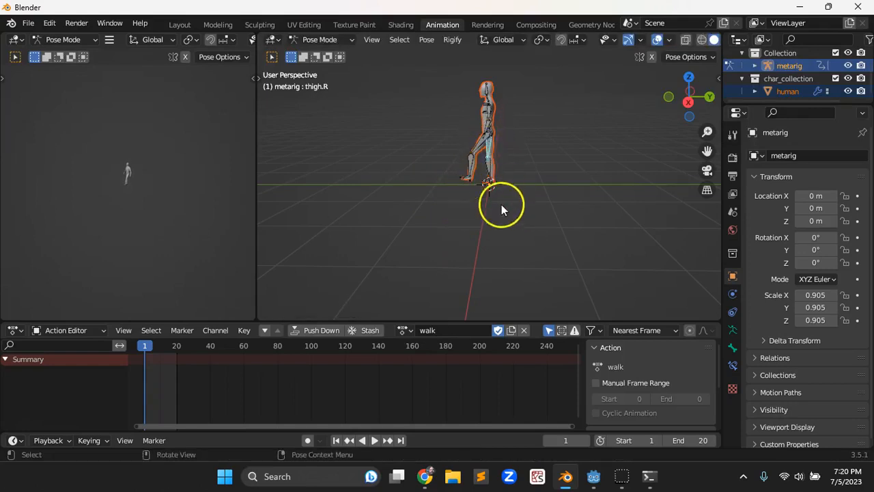
key(r)
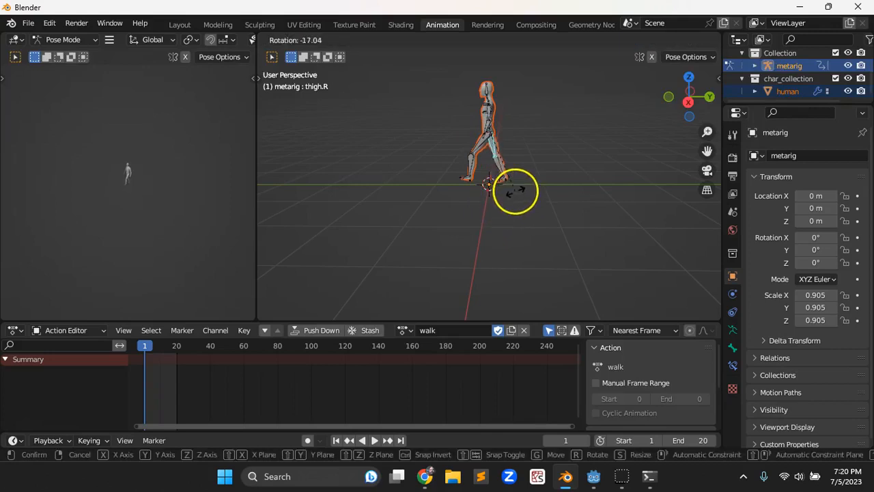
click(519, 194)
click(503, 167)
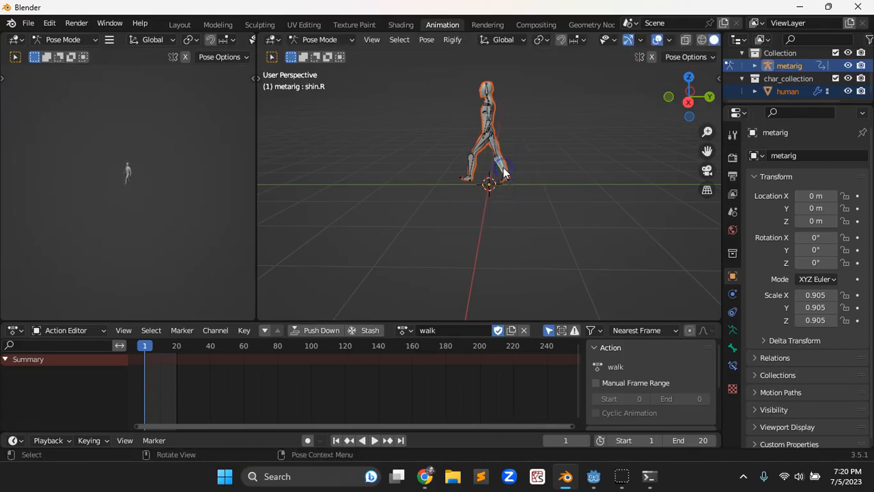
key(r)
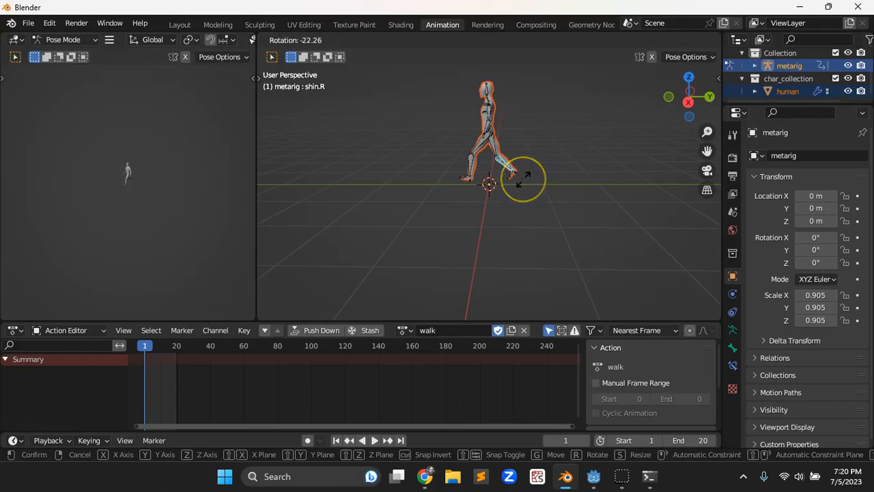
click(523, 183)
Rotate the left upper arm bone backward and the right upper arm bone forward at frame 1
mouse_move(471, 202)
middle_down()
mouse_move(486, 209)
mouse_move(466, 215)
middle_up()
click(488, 115)
click(494, 166)
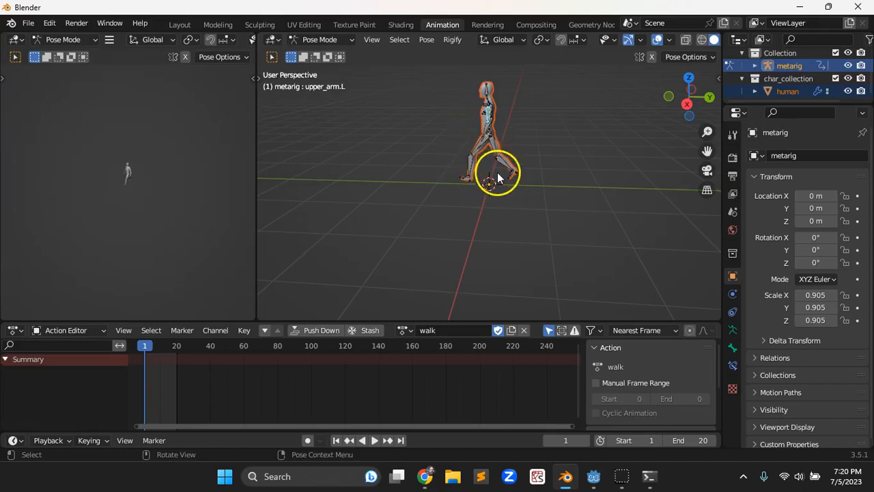
key(r)
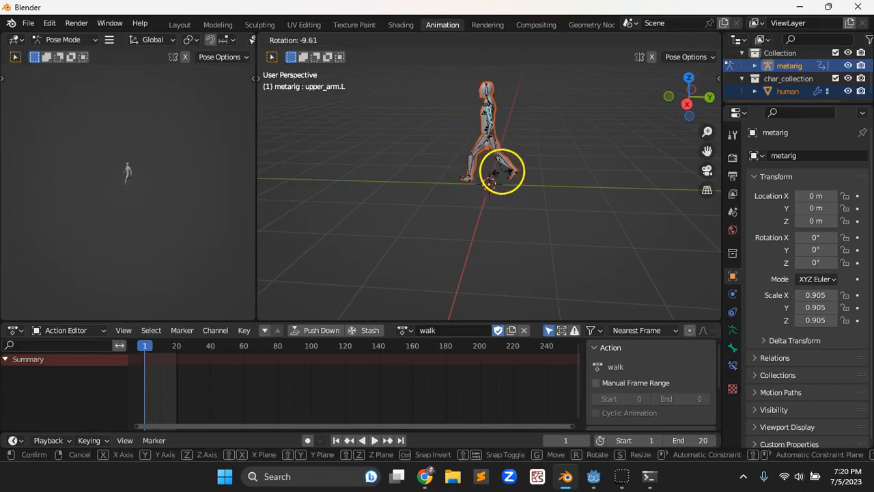
click(510, 171)
middle_drag(393, 153, 543, 137)
click(474, 113)
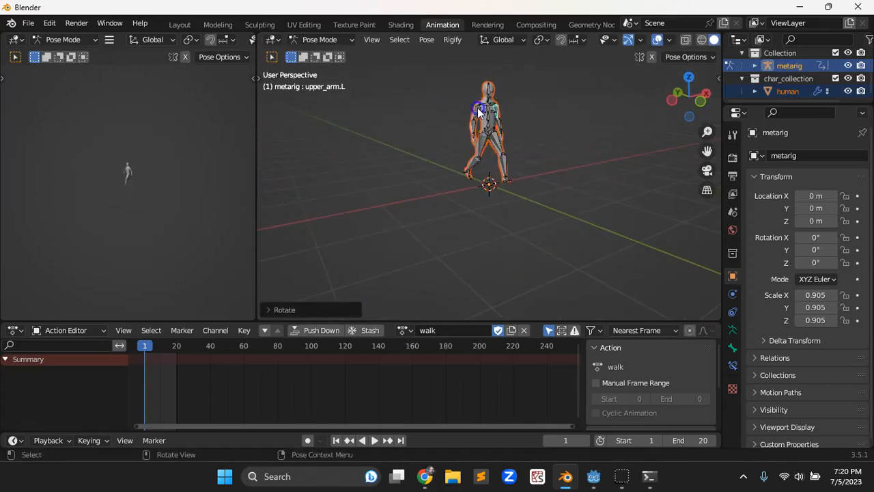
key(r)
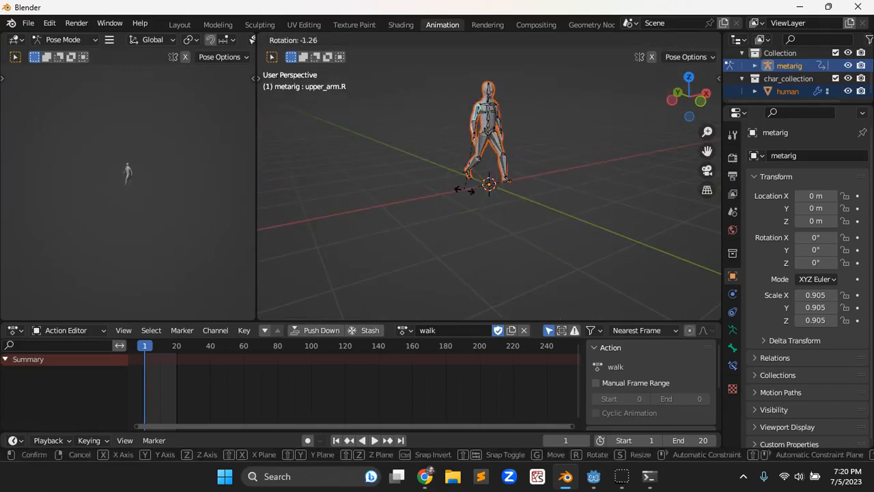
click(483, 190)
Insert a Location, Rotation & Scale keyframe for all bones in the frame 1 stride pose
middle_drag(486, 189, 375, 203)
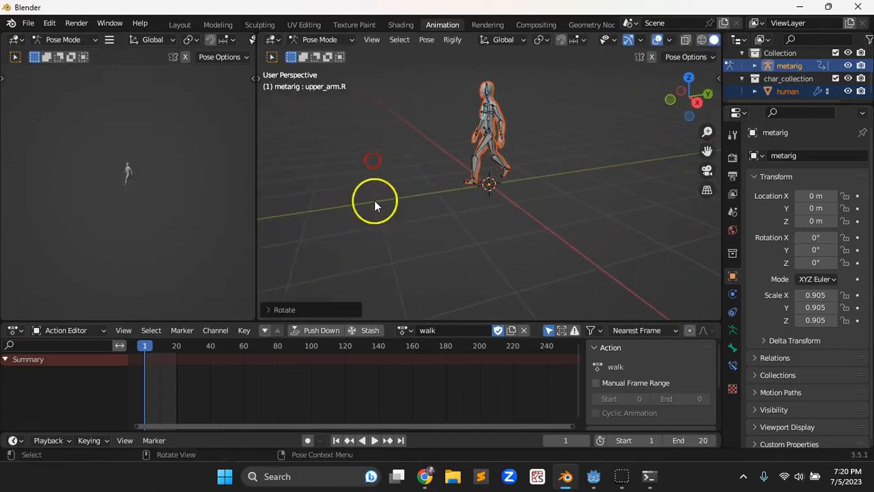
key(a)
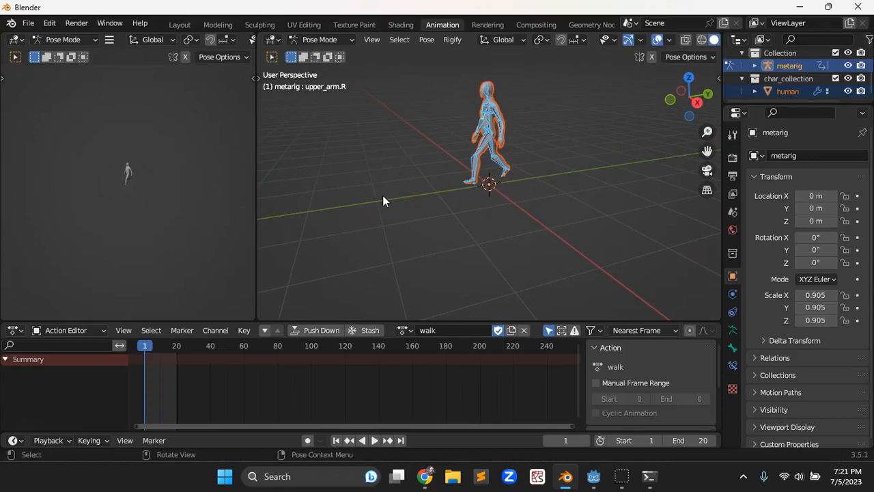
key(i)
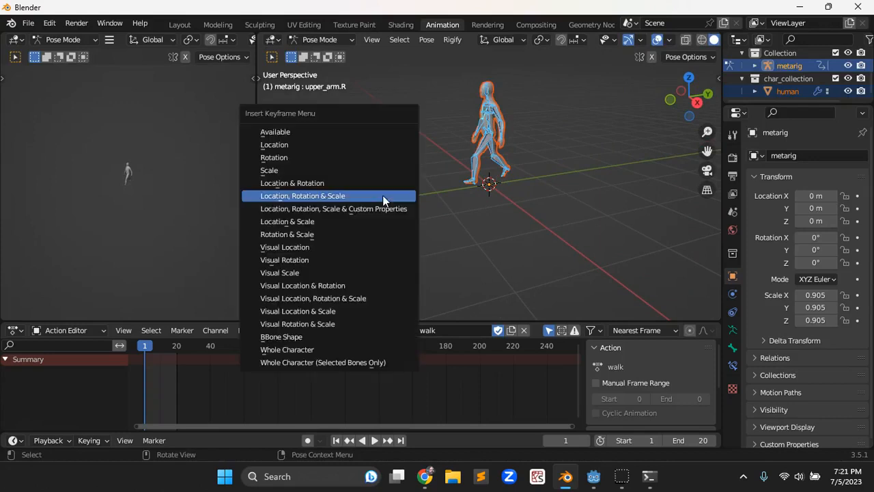
click(383, 195)
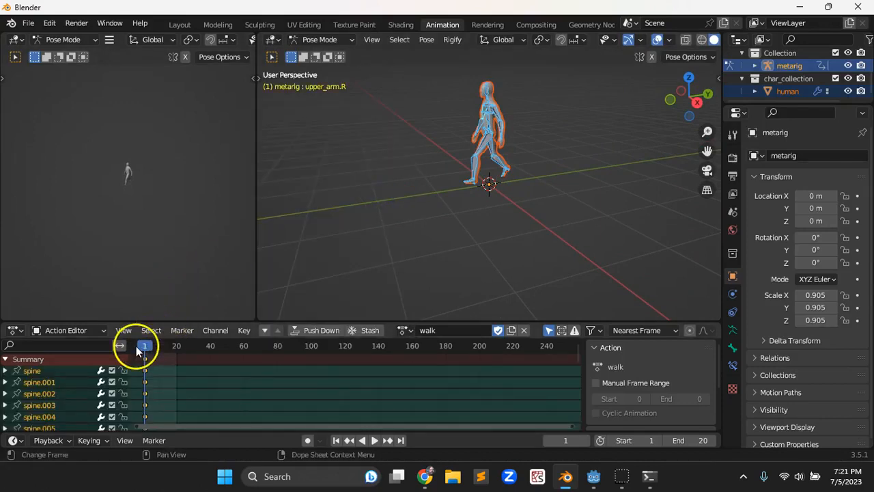
Insert a Location, Rotation & Scale keyframe for all bones at frame 21, repeating the first stride pose
drag(137, 348, 178, 344)
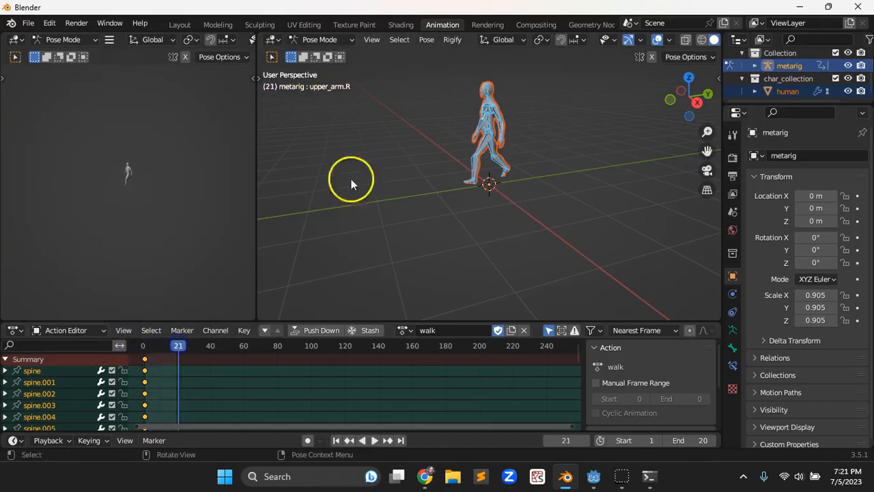
key(i)
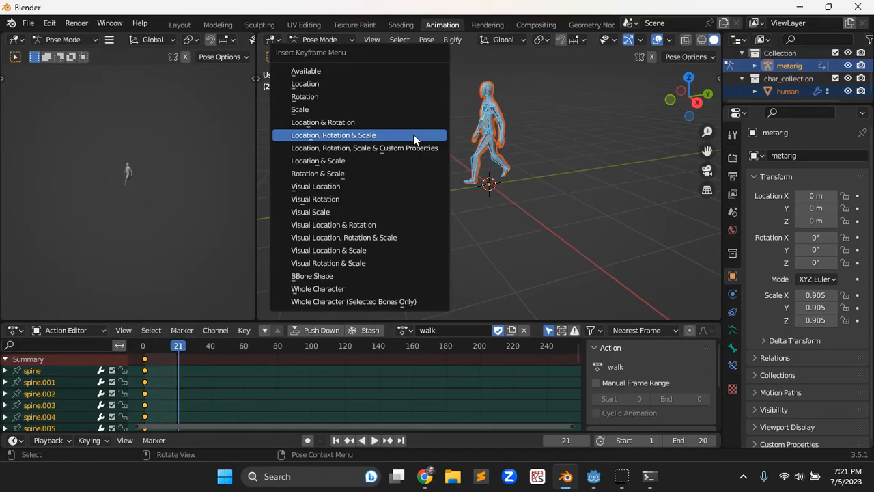
Keyframe all bones' location, rotation and scale at frame 21, and clear every bone's rotation at frame 10
click(413, 135)
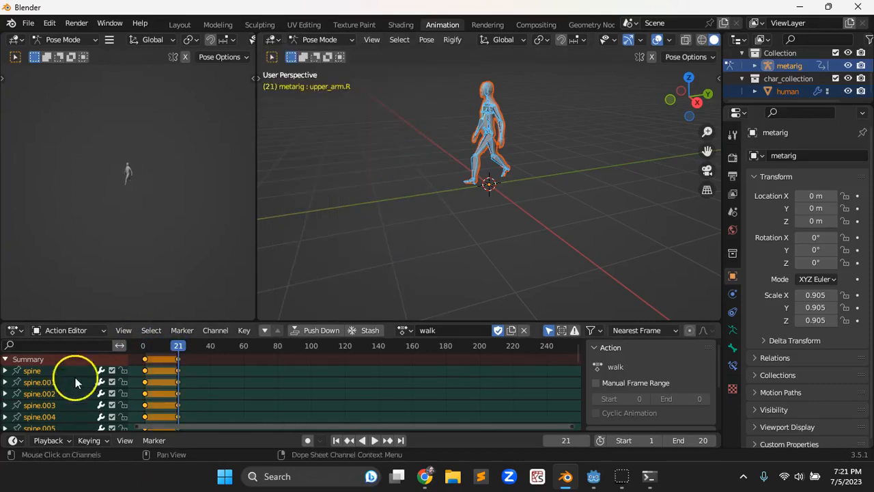
drag(176, 346, 161, 345)
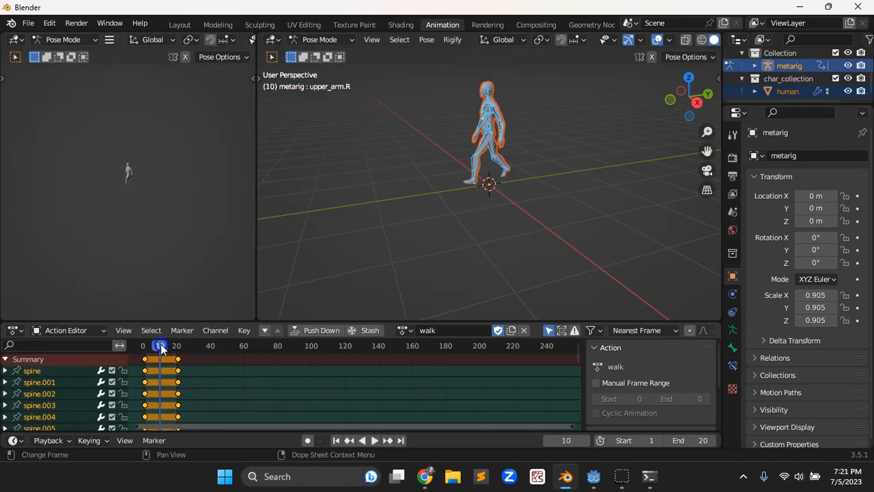
middle_drag(540, 215, 467, 151)
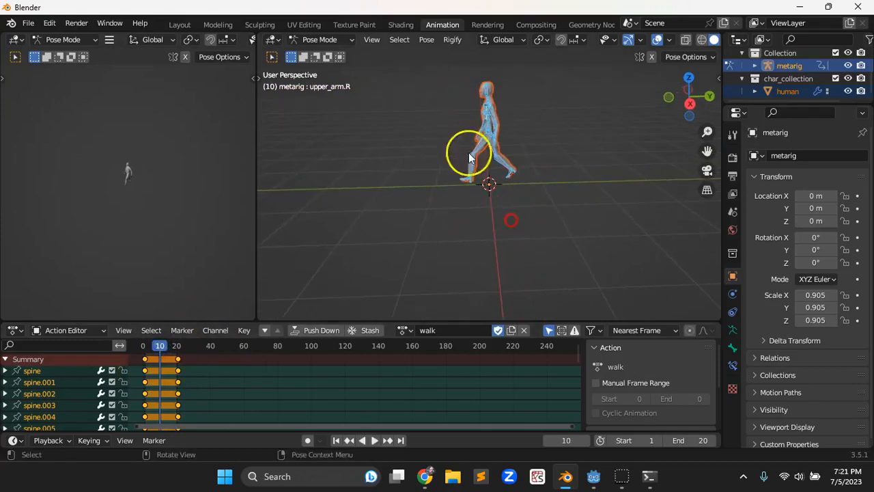
click(484, 145)
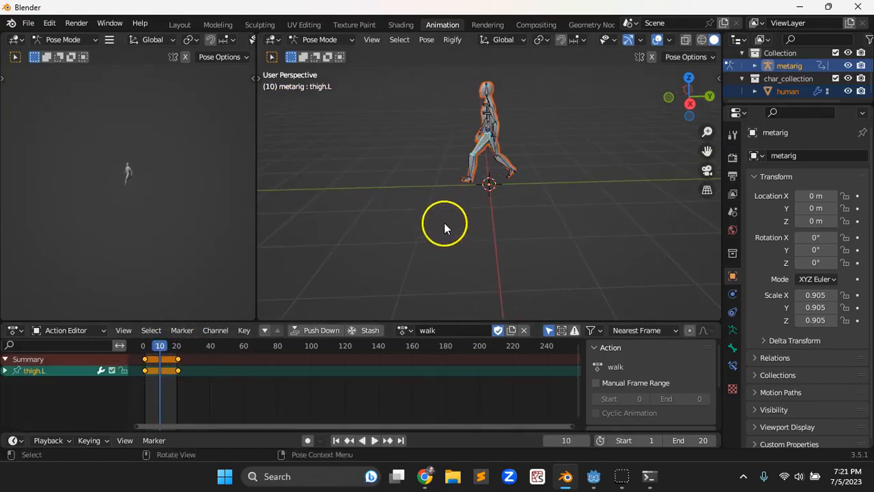
key(a)
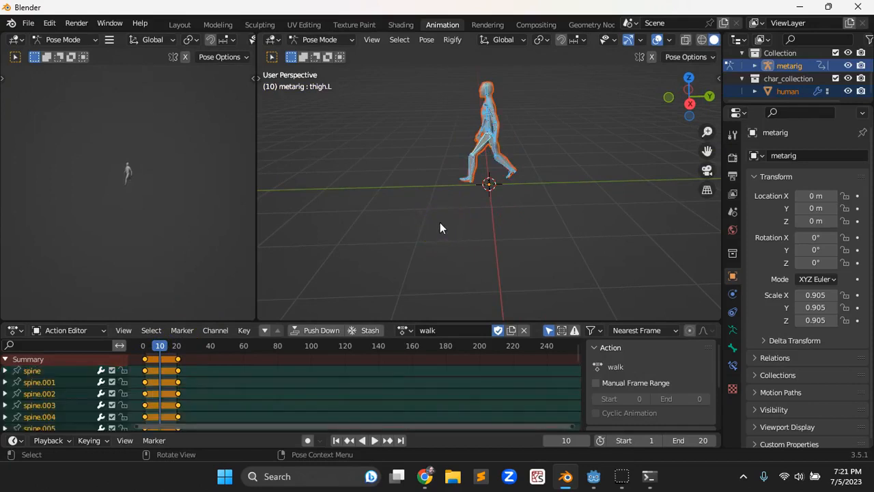
key(alt+r)
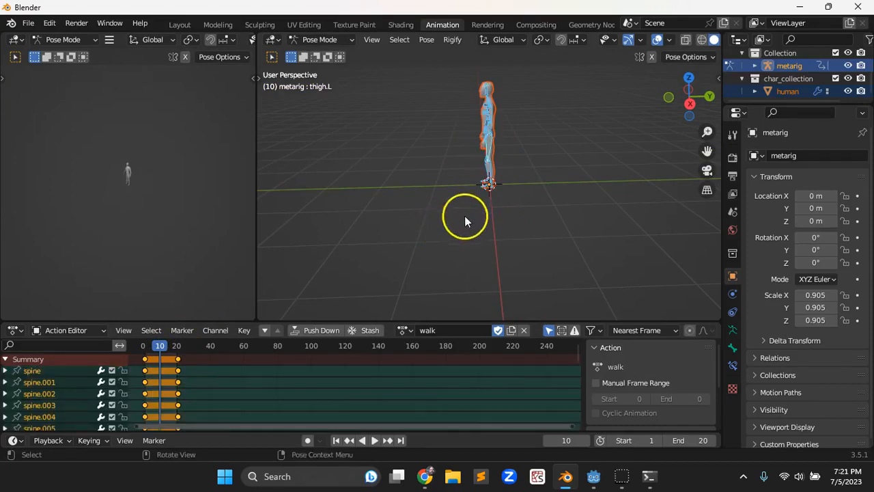
Rotate the left thigh backward and bend the left shin back for the opposite stride at frame 10
click(489, 149)
click(499, 218)
key(r)
click(523, 202)
click(504, 179)
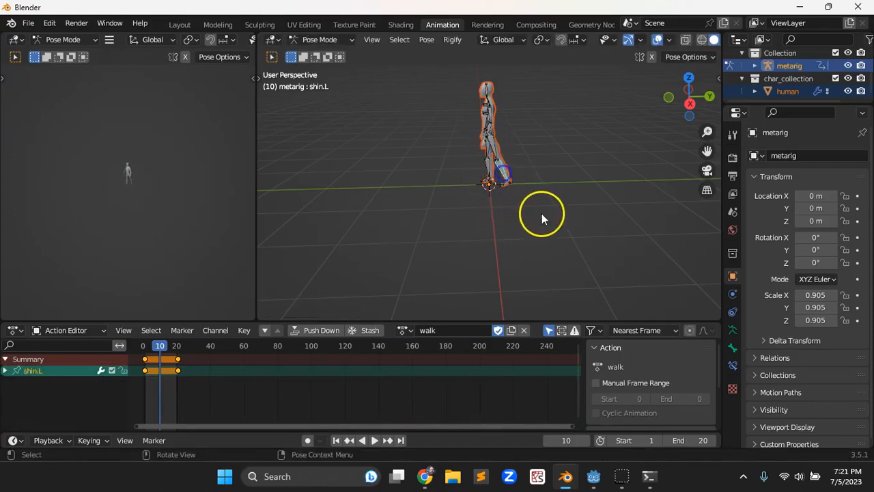
key(r)
click(552, 190)
Rotate the right thigh forward and bend the right shin back down until it is nearly vertical
middle_drag(478, 209, 519, 161)
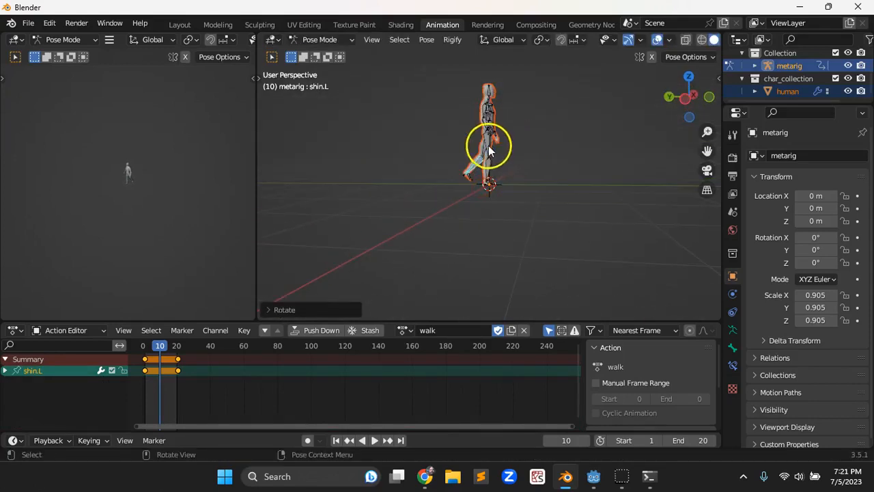
click(489, 150)
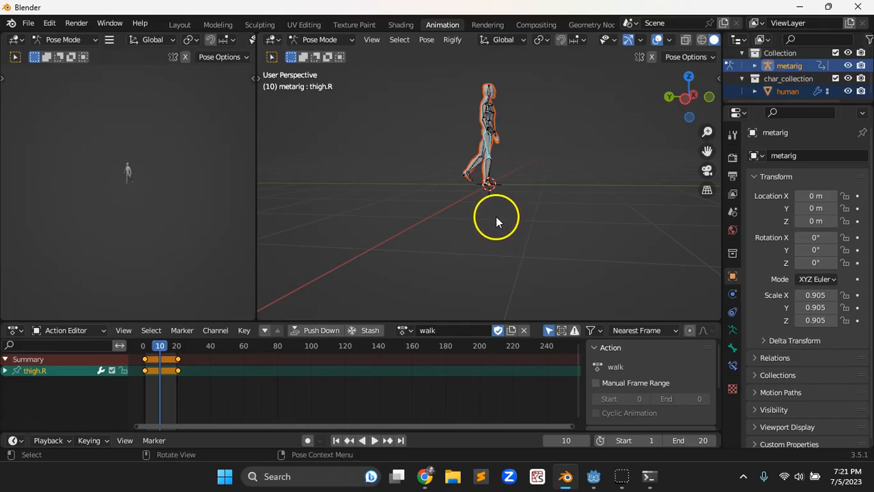
key(r)
click(524, 197)
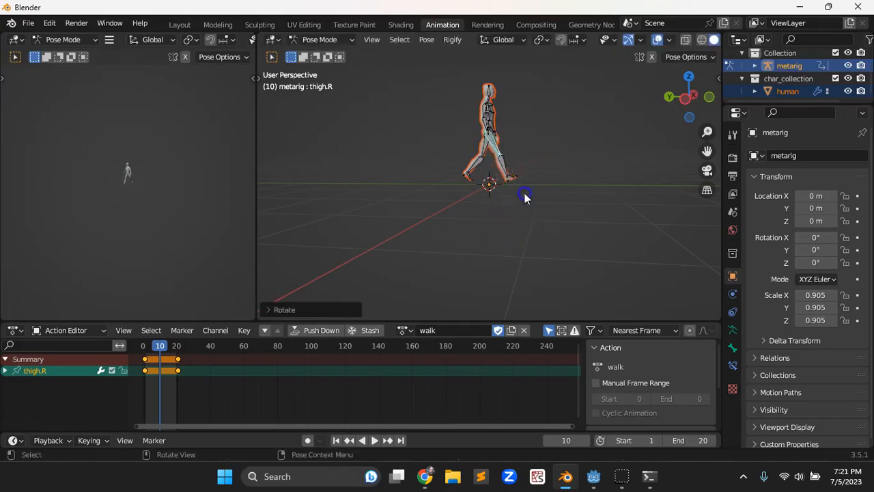
click(503, 165)
key(r)
click(505, 214)
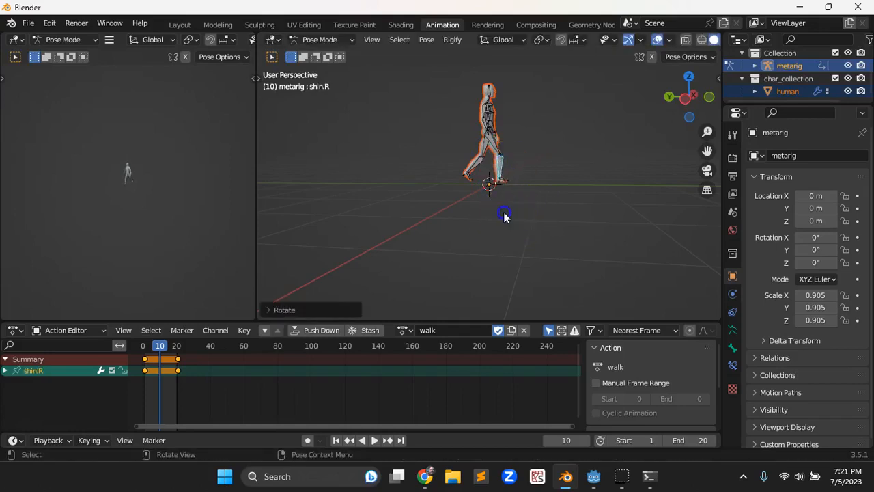
Swing the right upper arm backward by about 21° and the left upper arm forward to counter the legs
middle_drag(503, 152, 472, 112)
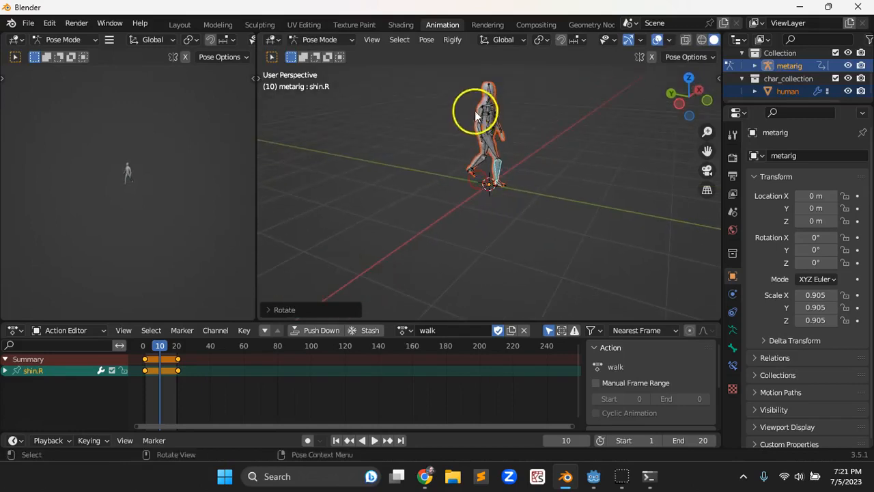
click(483, 118)
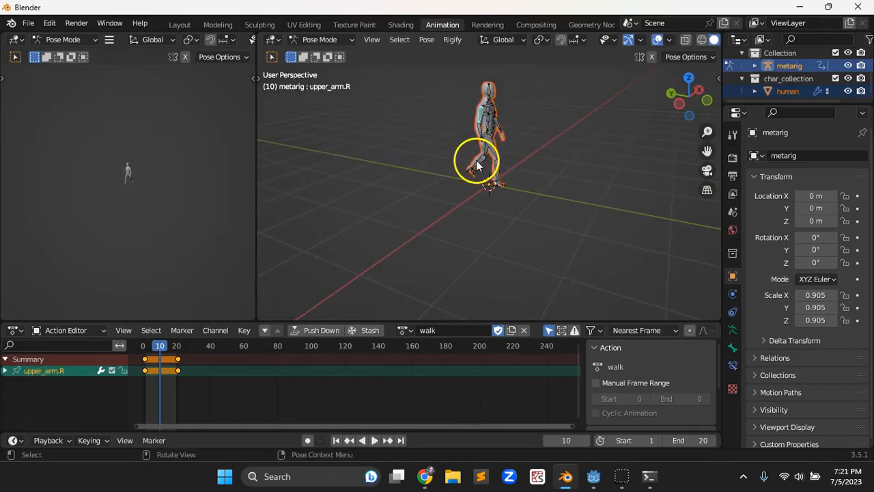
key(r)
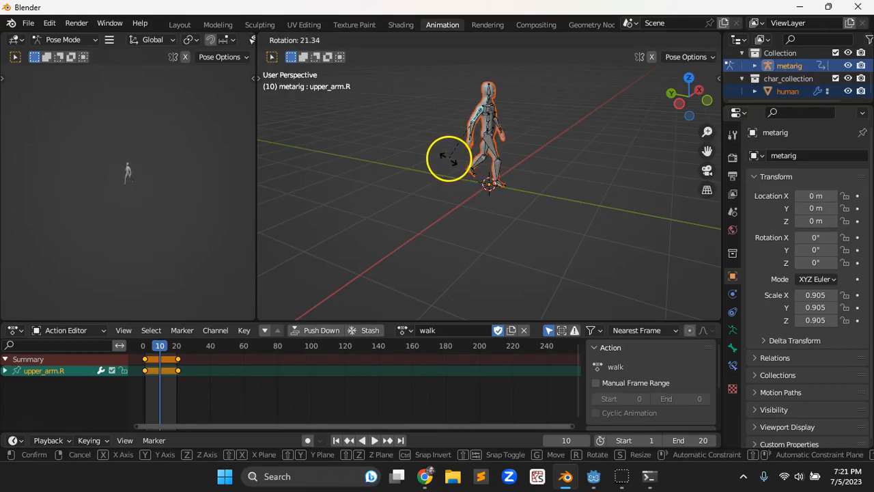
click(448, 158)
middle_drag(530, 183, 303, 214)
click(477, 117)
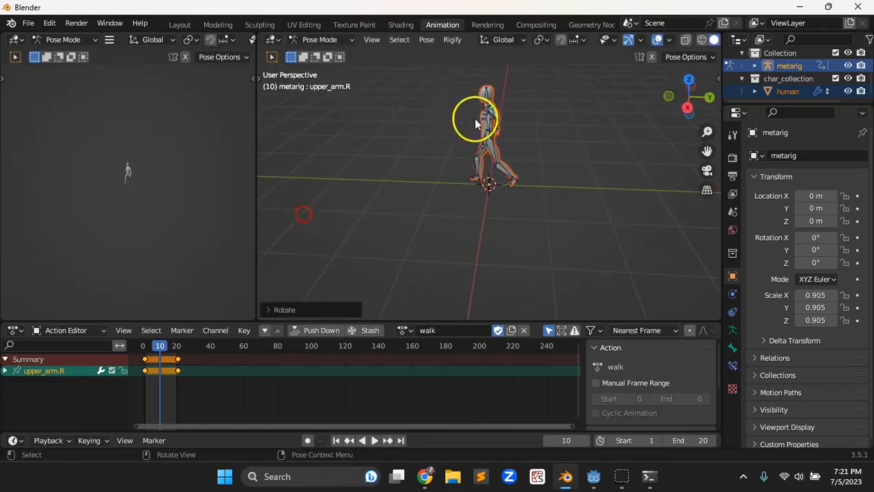
click(490, 151)
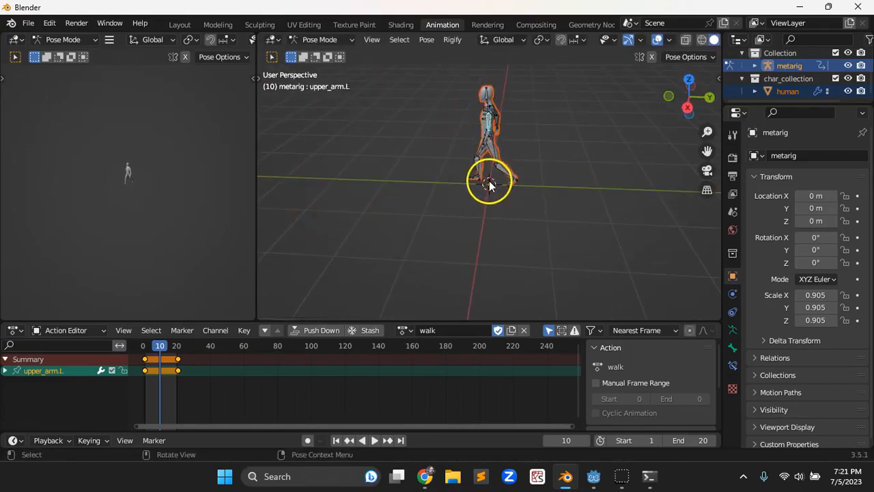
key(r)
click(487, 255)
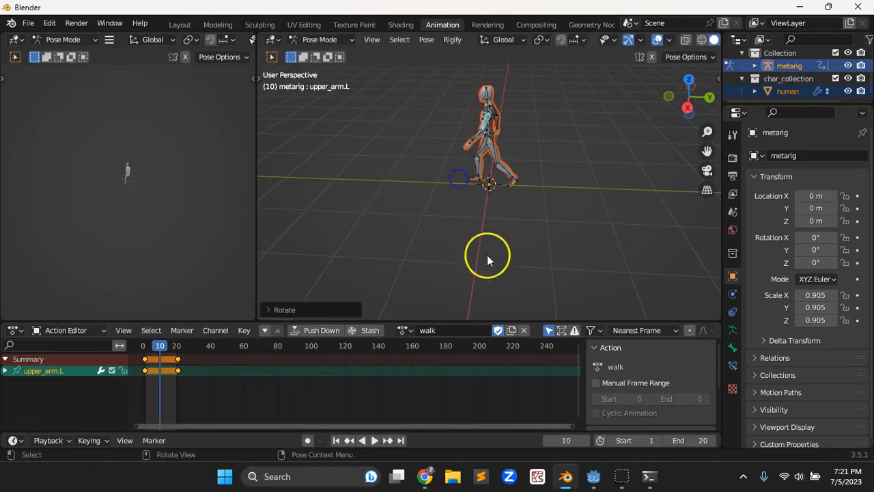
Insert a Location, Rotation & Scale keyframe for all bones at frame 10
key(a)
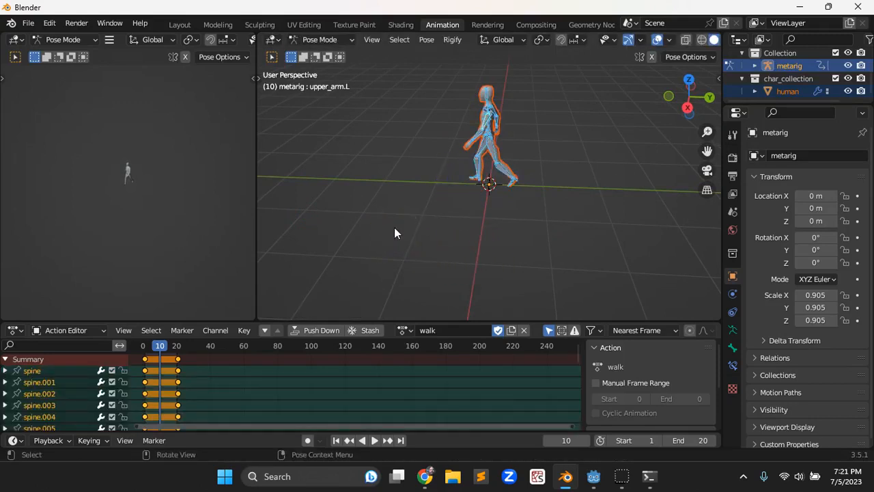
key(i)
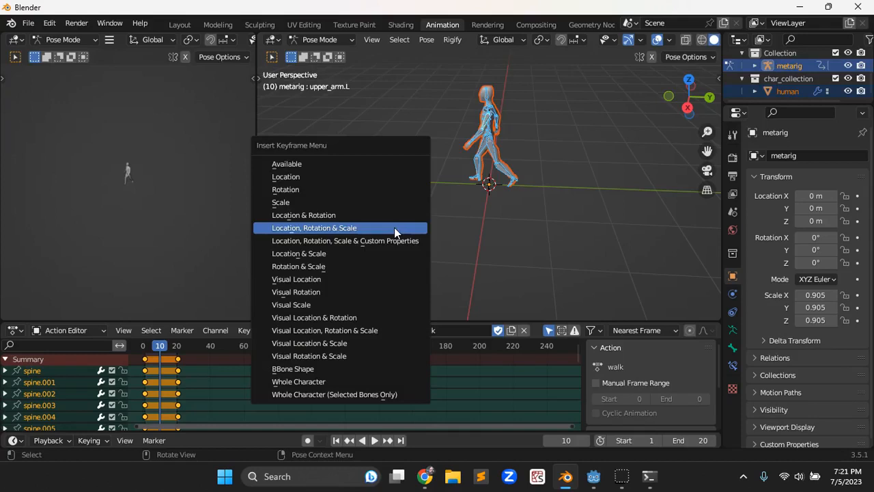
click(344, 228)
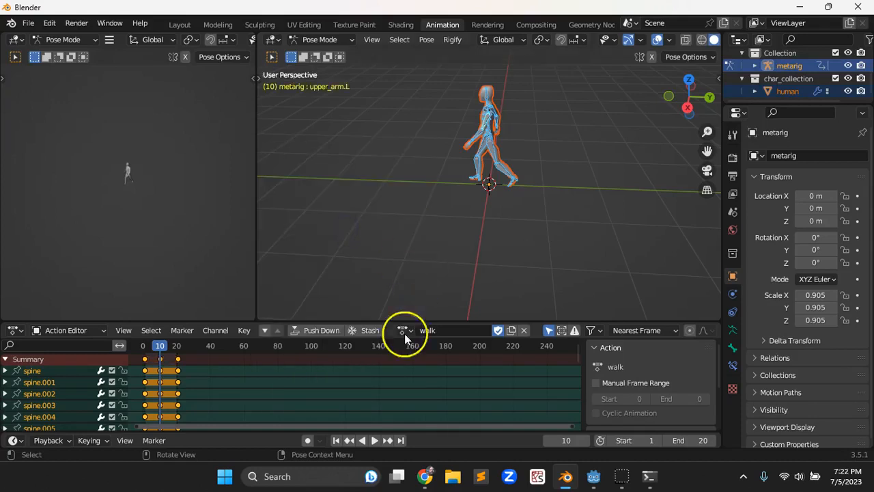
Play the walk animation from its first frame and switch the rig's active action to idle
click(335, 440)
click(373, 440)
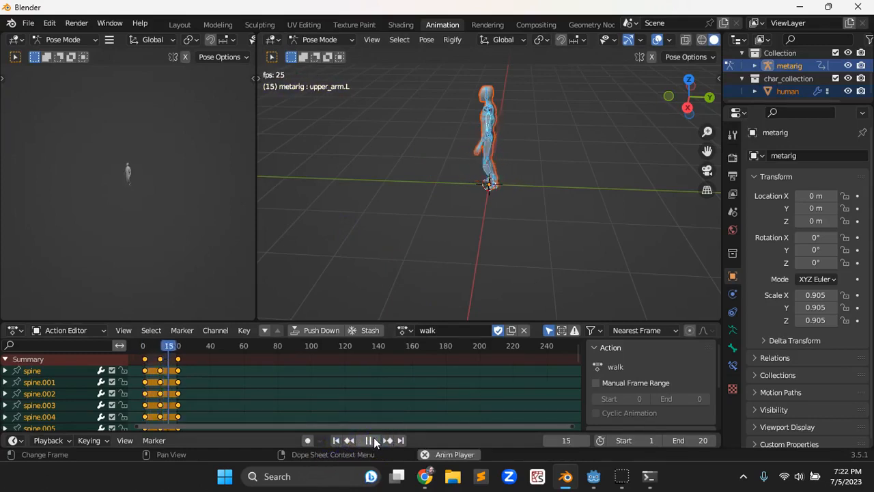
click(406, 330)
click(419, 208)
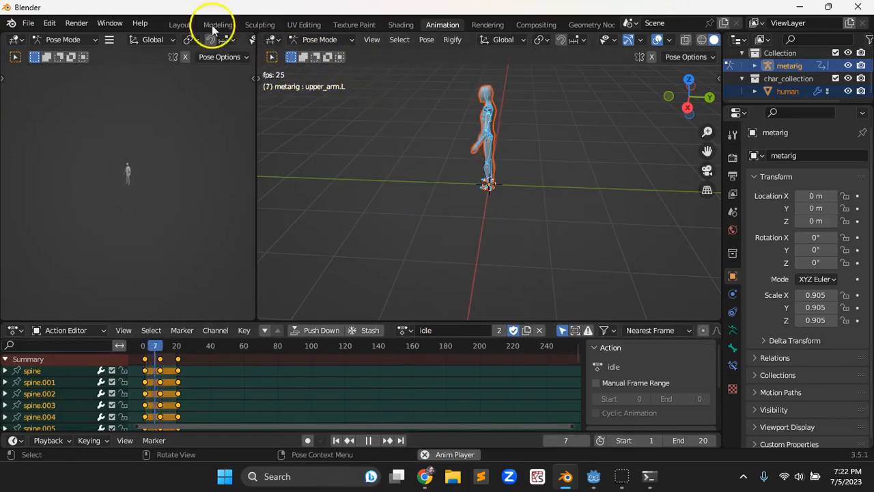
Switch to the Layout workspace, deselect the character and stop the animation playback
click(179, 24)
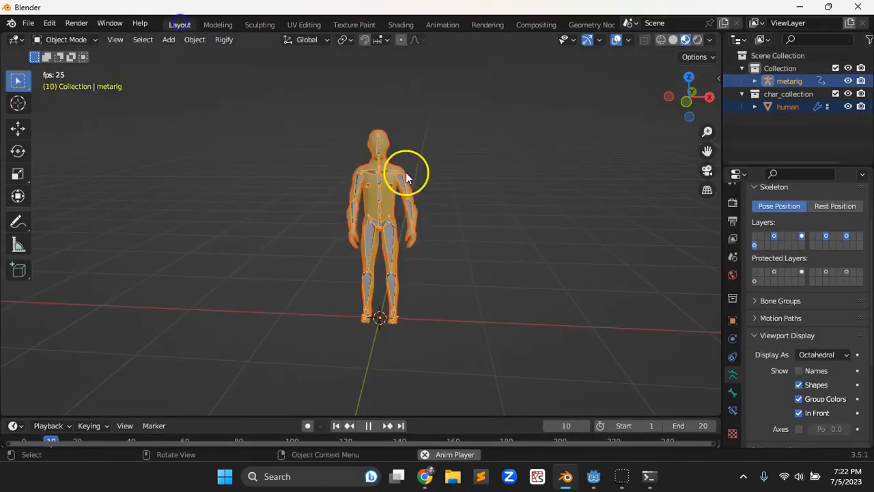
click(471, 292)
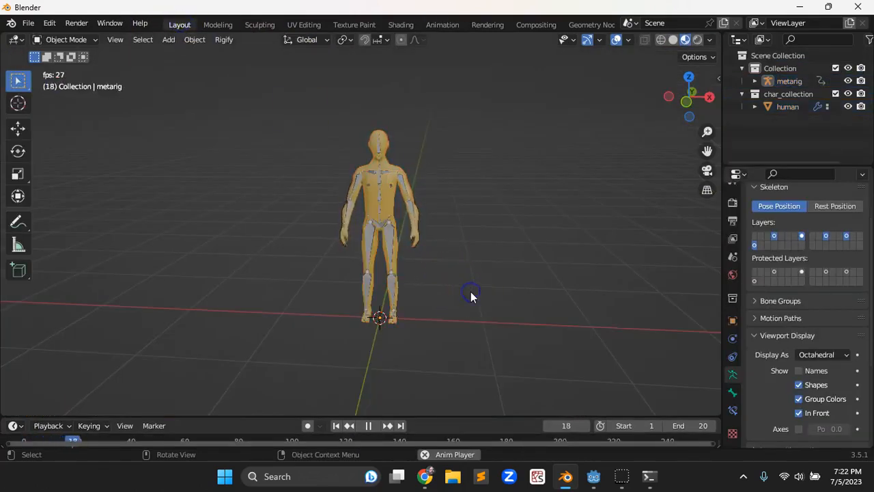
click(370, 426)
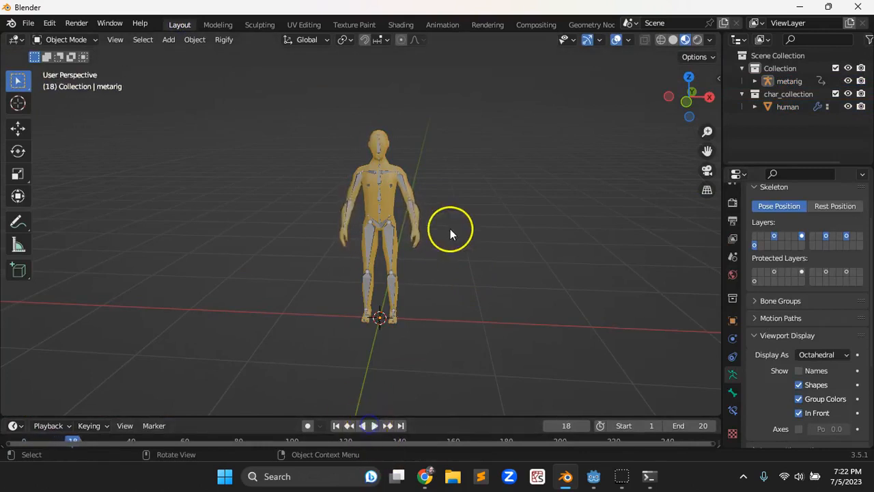
Save the Blender file as player.blend in the three-start project folder
key(ctrl+s)
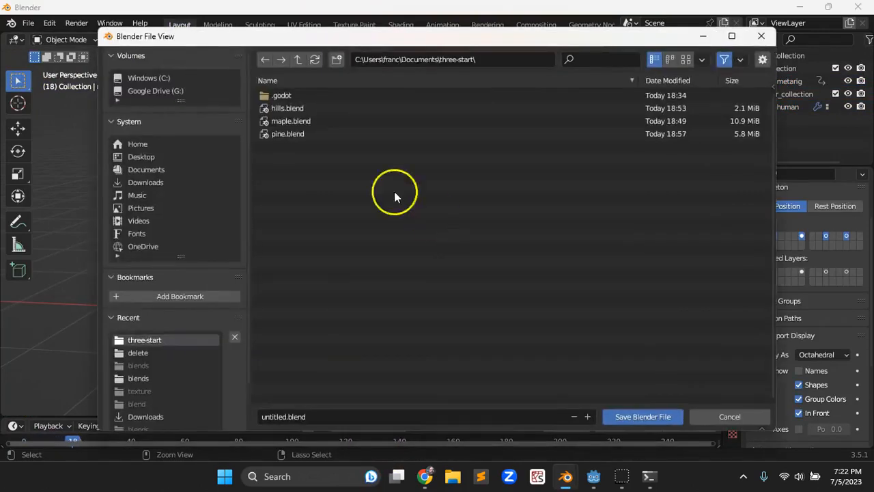
click(322, 414)
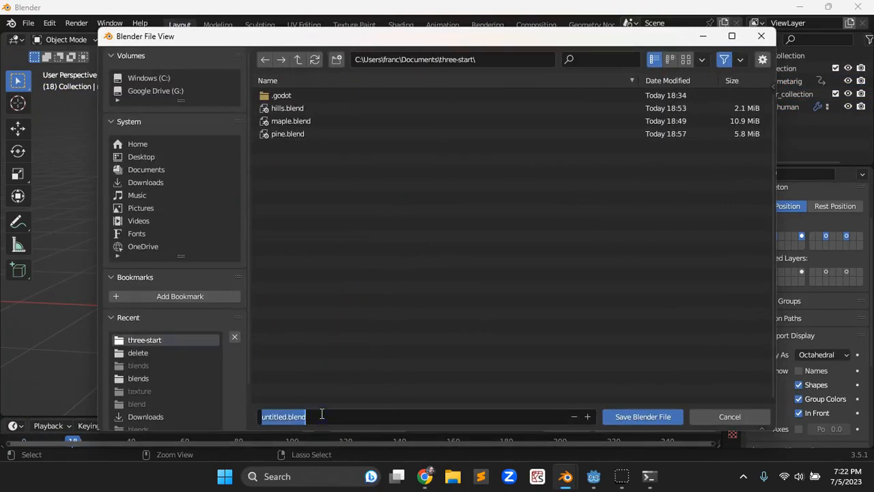
text(player.blend)
click(383, 393)
click(638, 416)
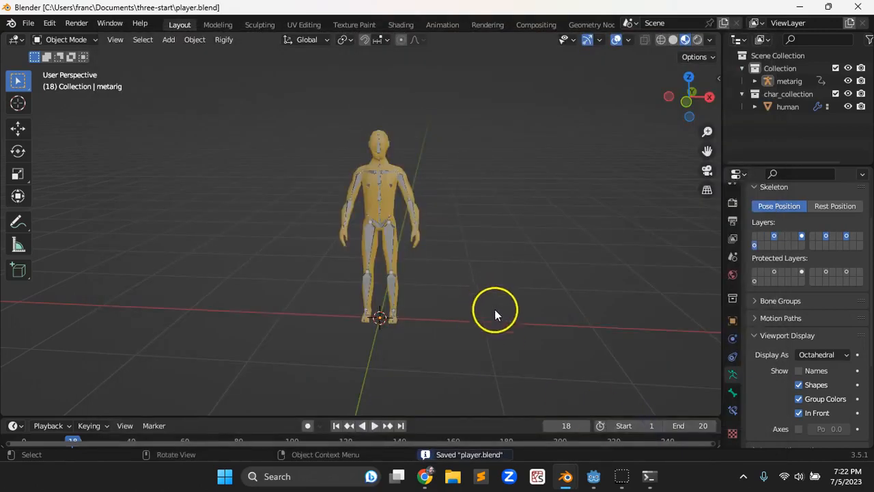
Switch to Godot and create a new scene with a 3D root node
click(592, 476)
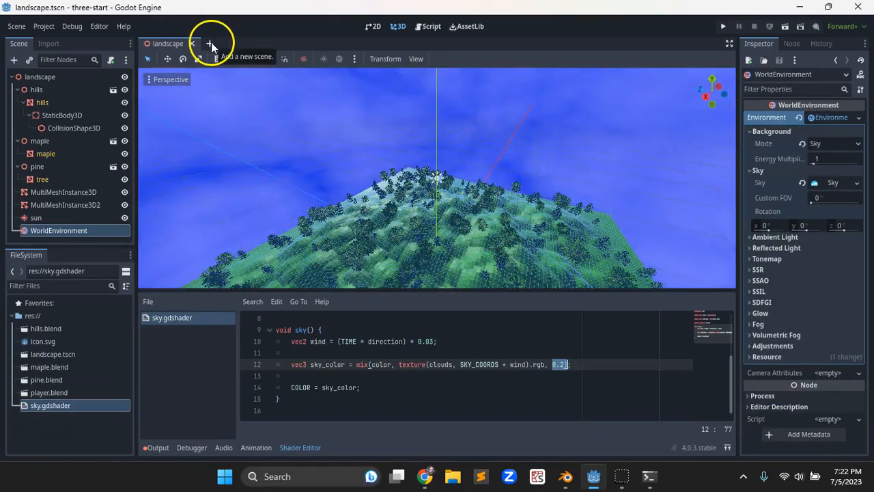
click(211, 43)
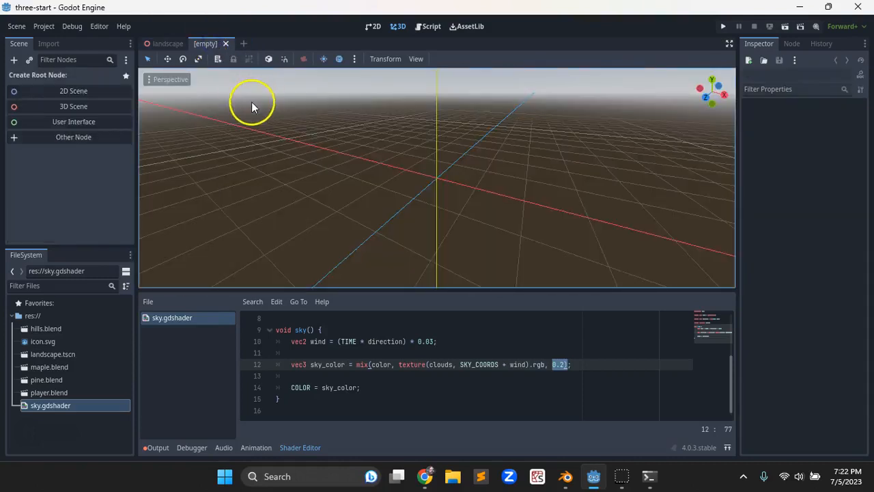
click(70, 106)
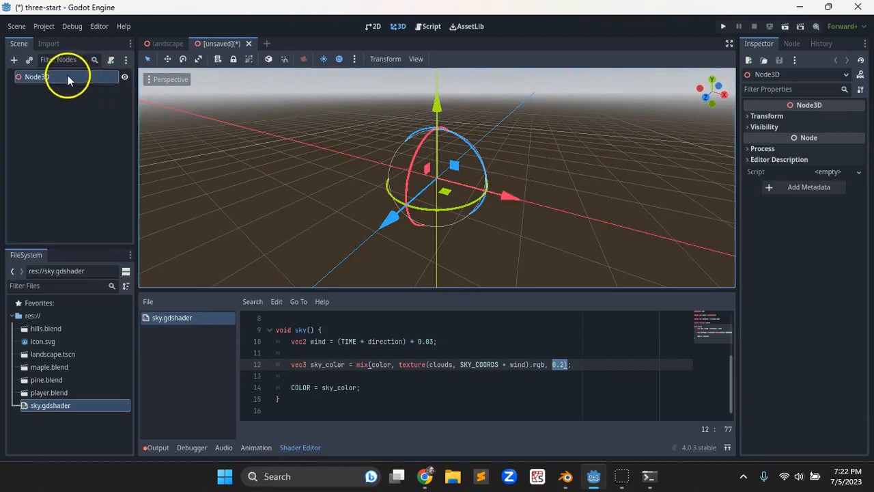
Rename the root node to player and add player.blend to the scene as its child
double_click(66, 77)
text(player)
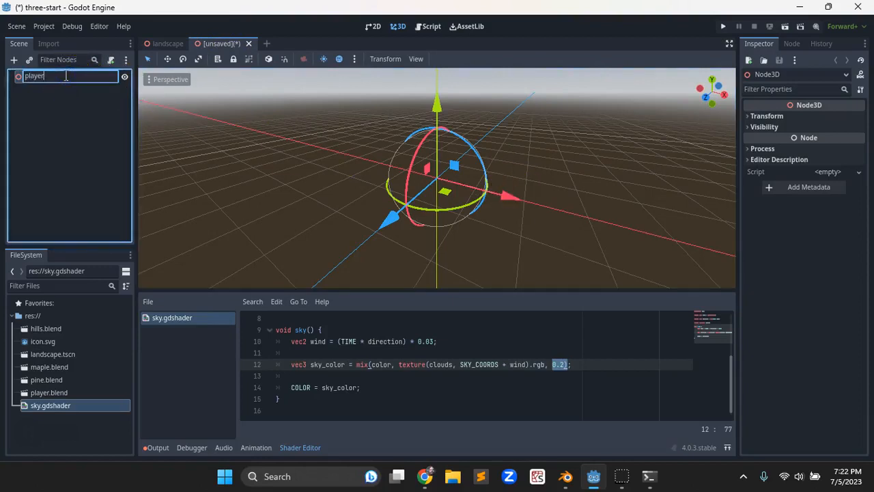
key(Return)
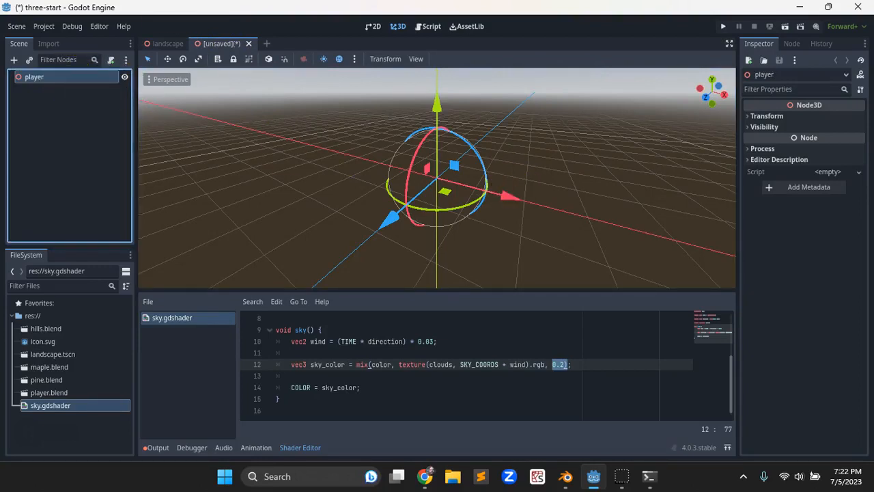
click(209, 43)
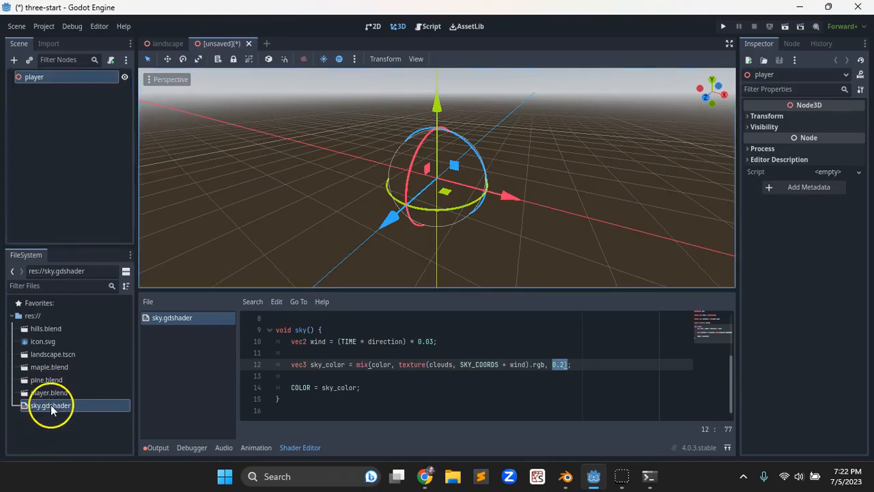
drag(50, 393, 39, 75)
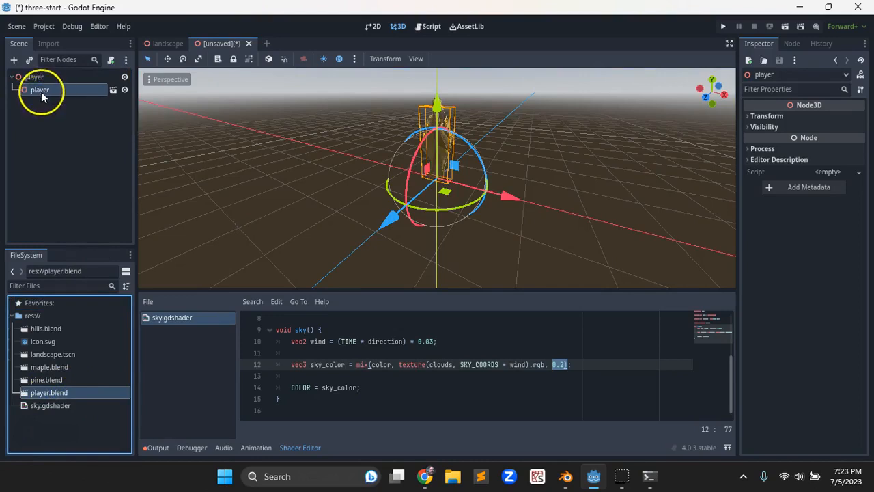
Enable editable children on the instanced player.blend node so its rig, mesh and AnimationPlayer can be accessed
right_click(41, 94)
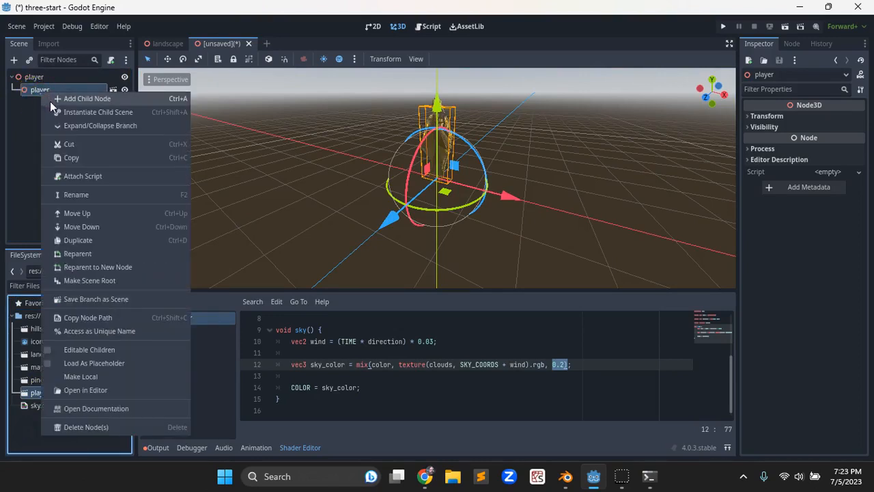
click(101, 349)
scroll(452, 191, up, 3)
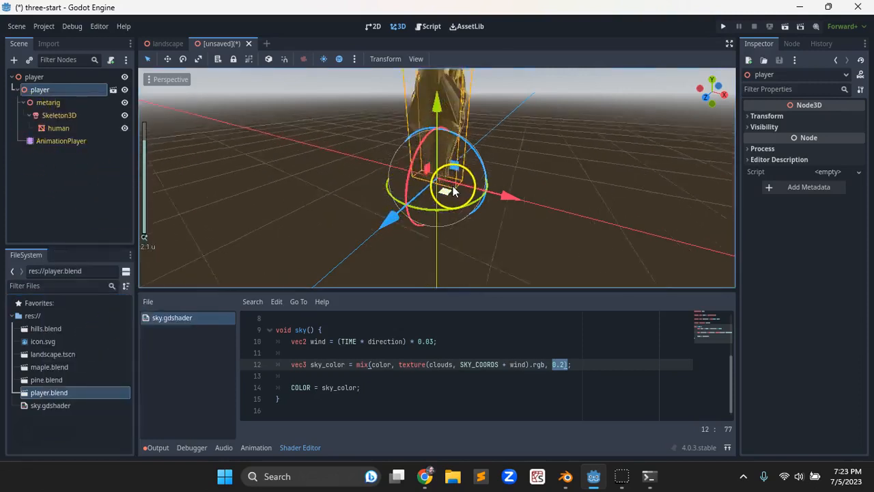
scroll(497, 161, down, 2)
middle_drag(577, 175, 489, 176)
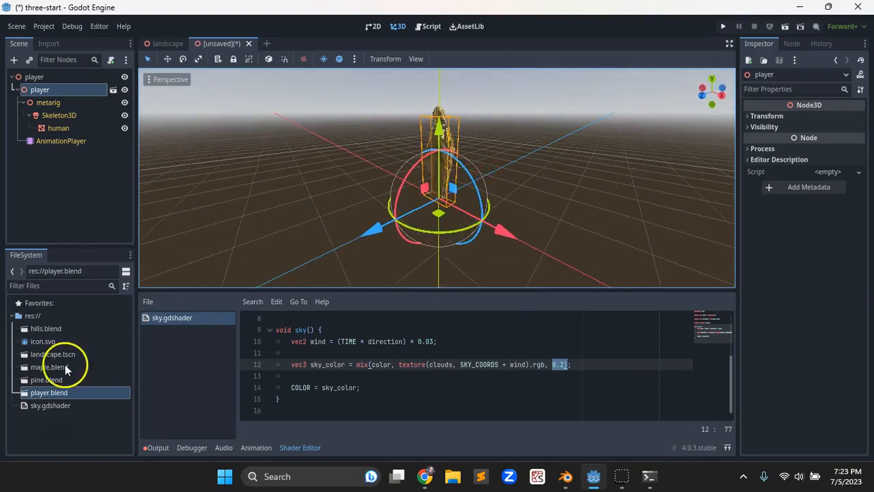
In the advanced import settings of player.blend, set the loop mode of the idle and walk animations to Linear
click(58, 395)
double_click(57, 394)
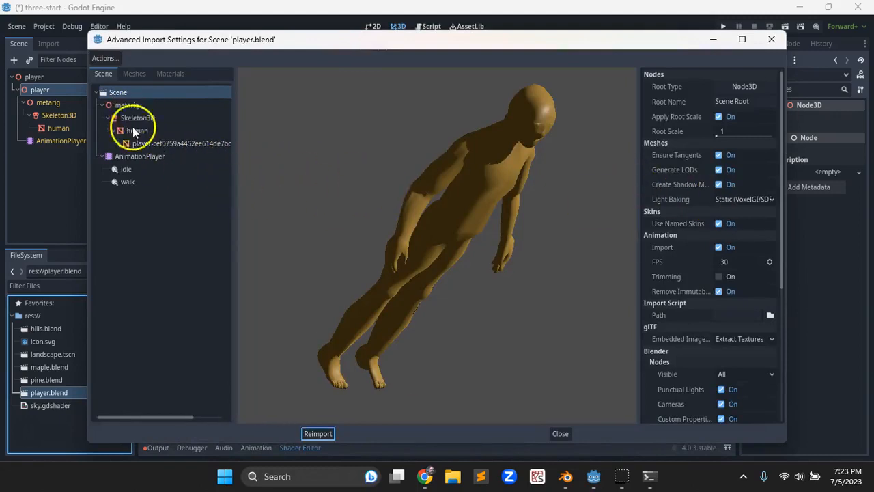
click(128, 172)
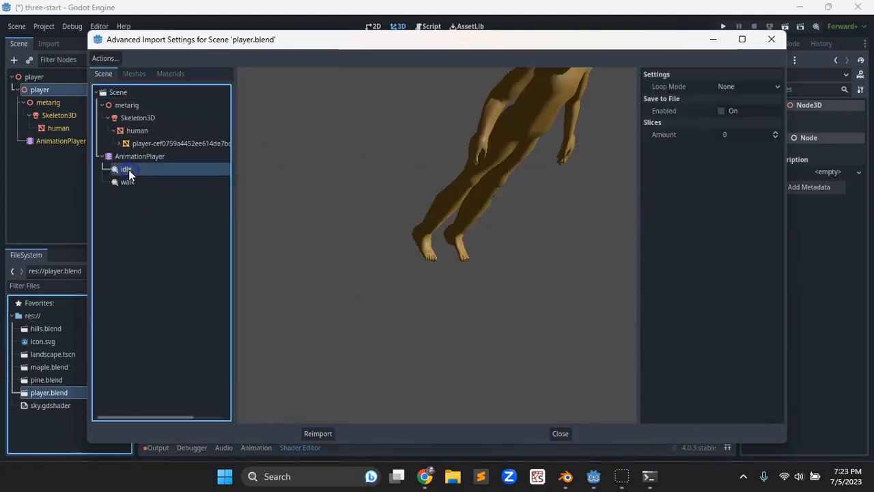
click(738, 86)
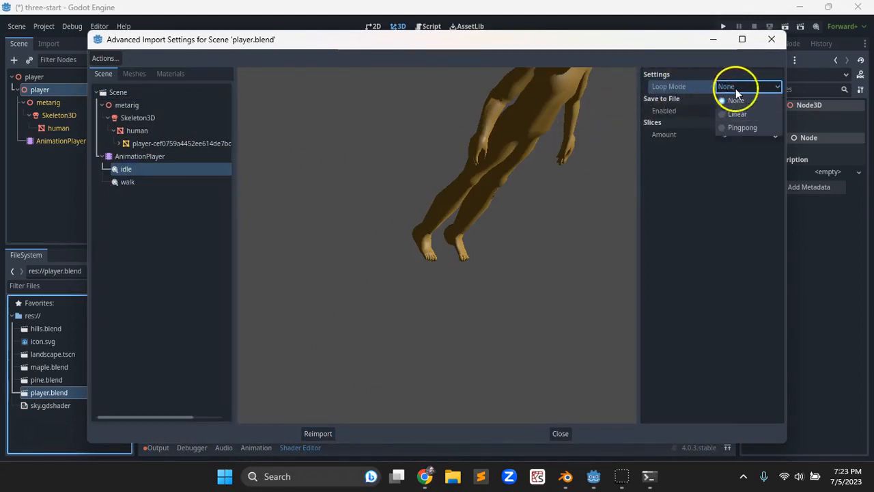
click(741, 114)
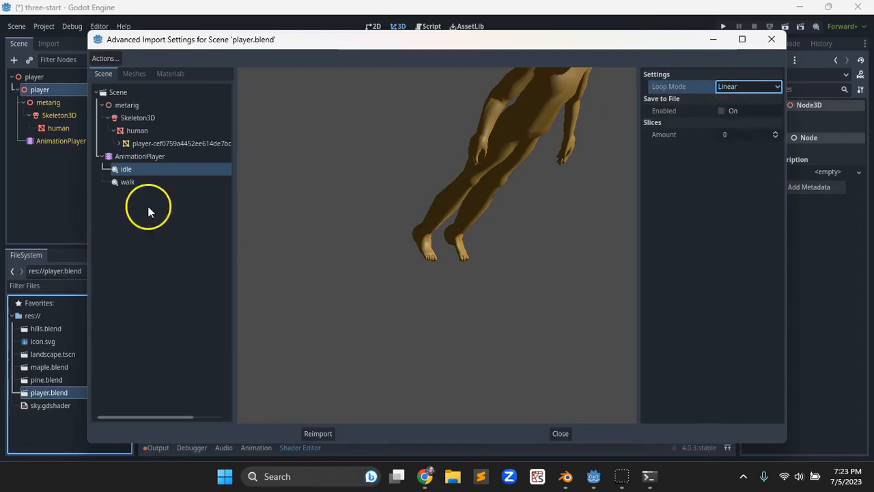
click(129, 183)
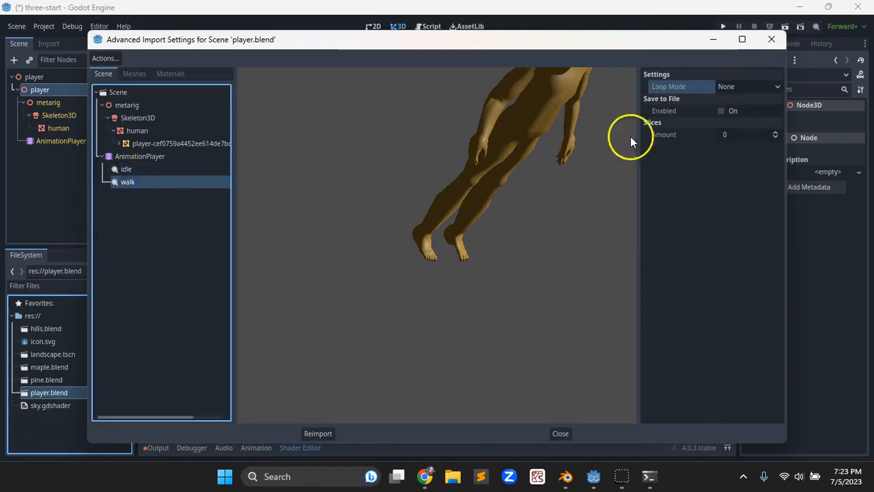
click(752, 87)
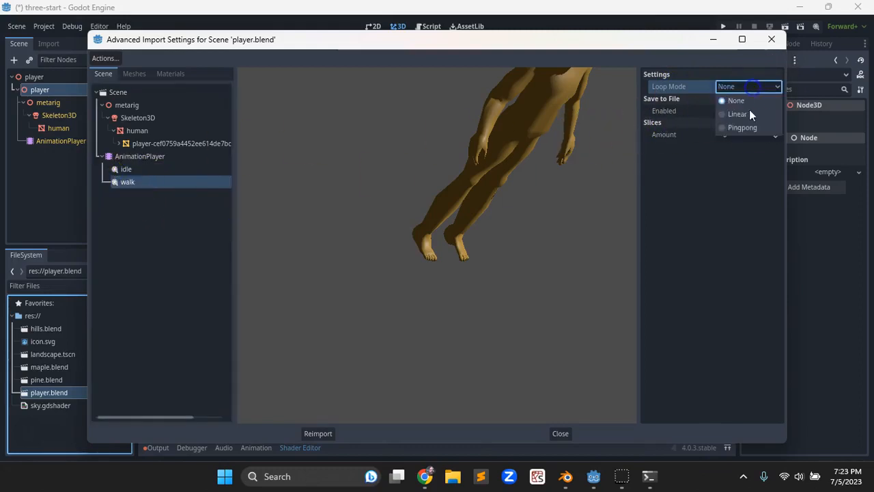
click(737, 114)
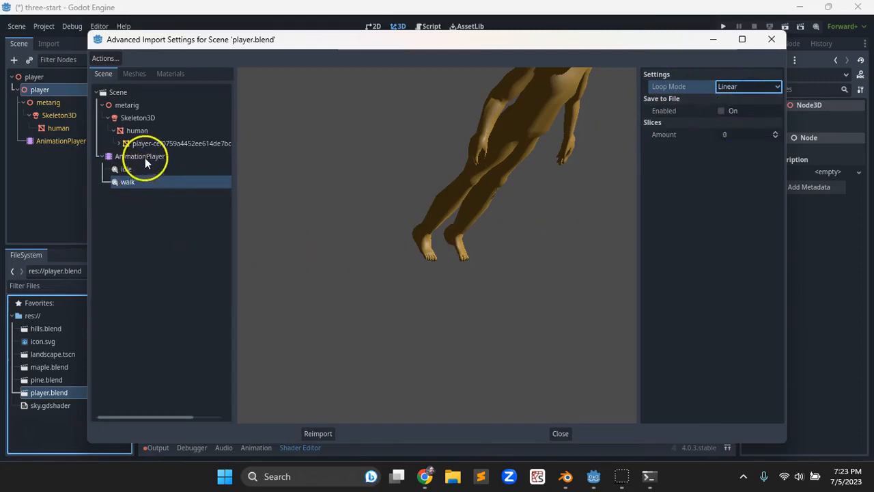
Set the scene's Blender mesh Skins import option to 4 Influences (Compatible) and reimport player.blend
click(123, 93)
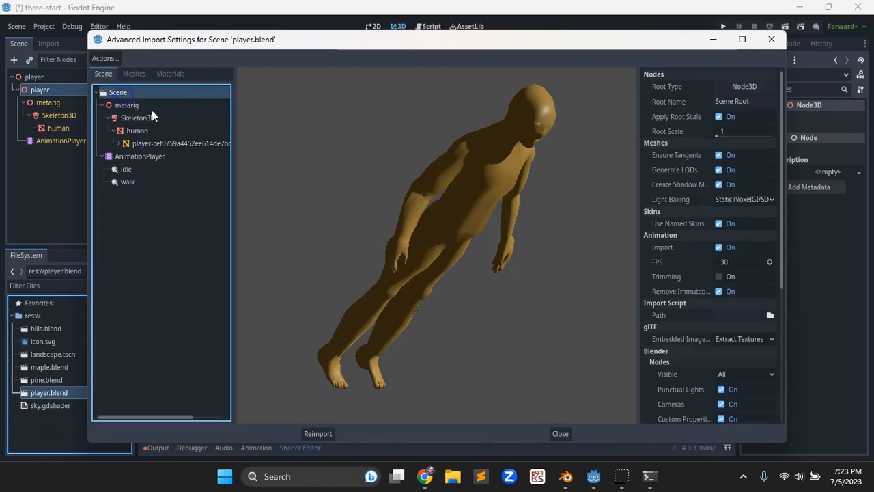
scroll(680, 191, down, 7)
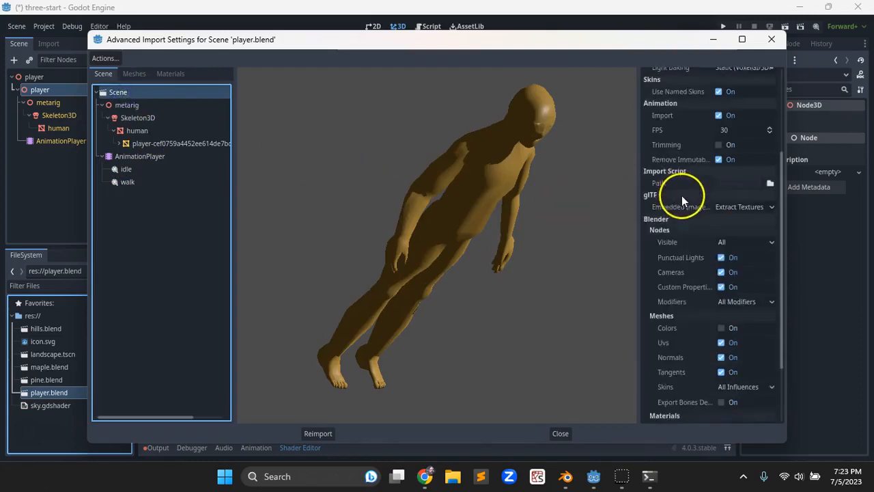
scroll(681, 202, up, 1)
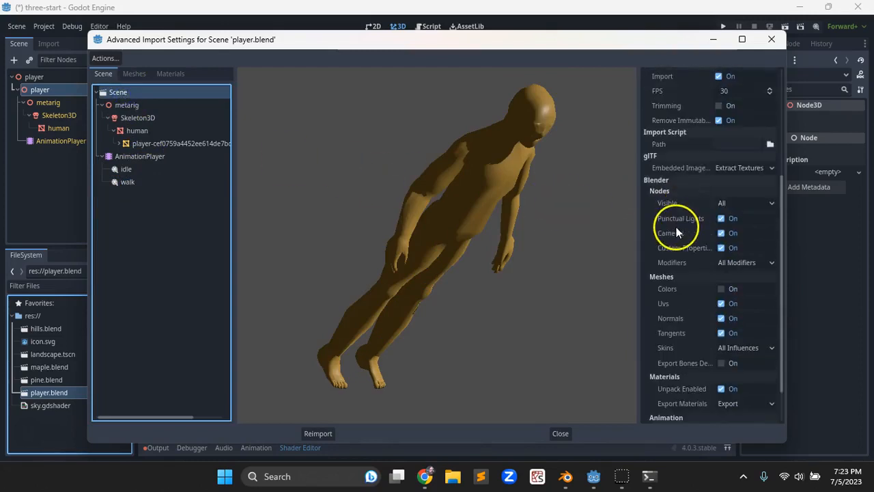
click(737, 348)
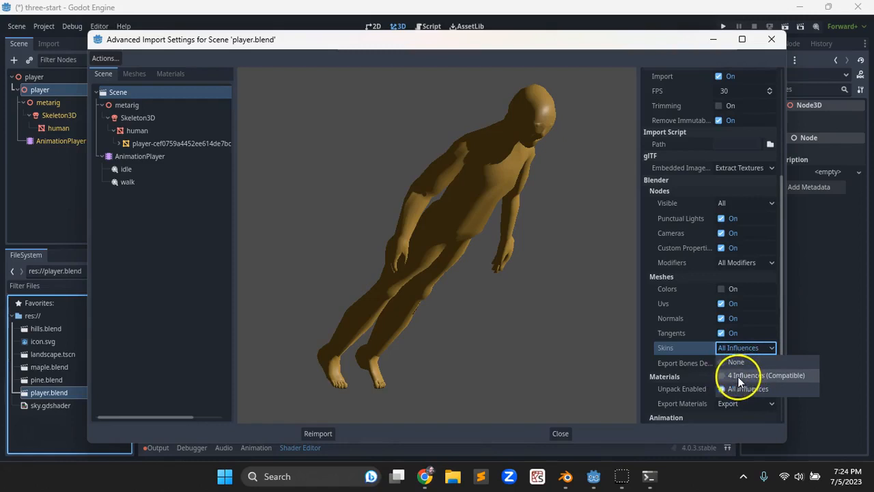
click(742, 374)
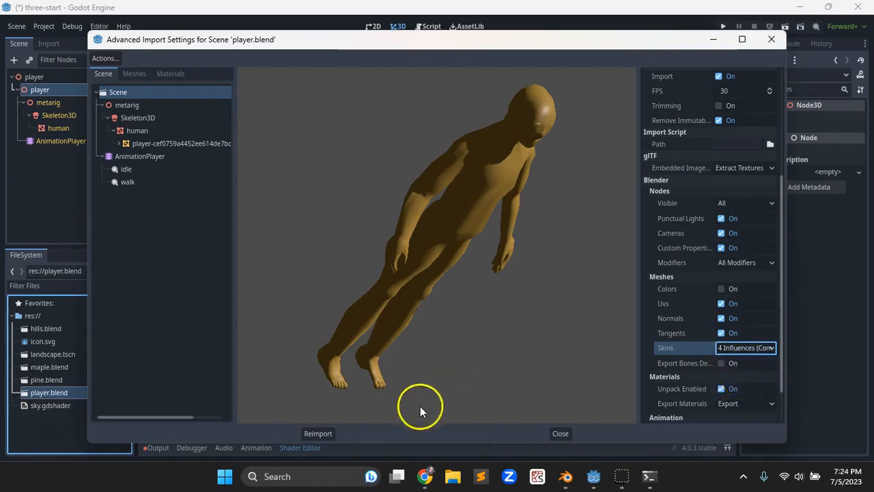
click(317, 433)
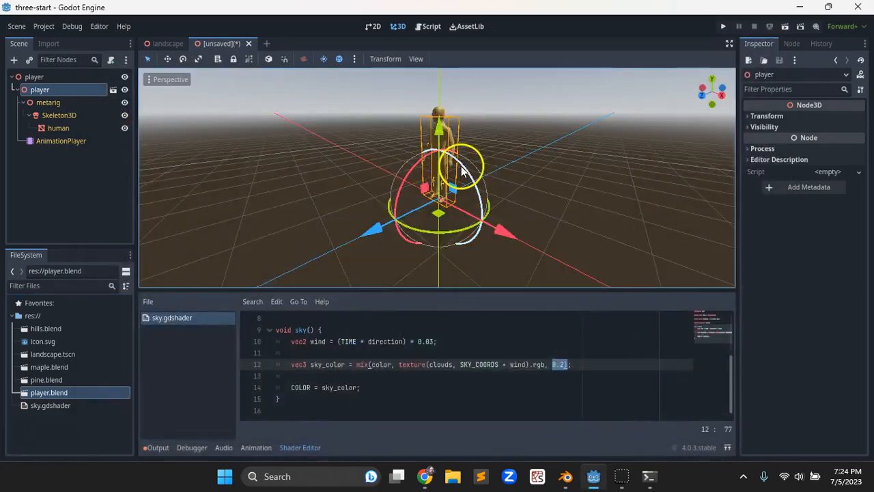
Preview the idle and walk animations of the AnimationPlayer on the character, and pause the playback
scroll(463, 182, up, 3)
scroll(478, 164, down, 3)
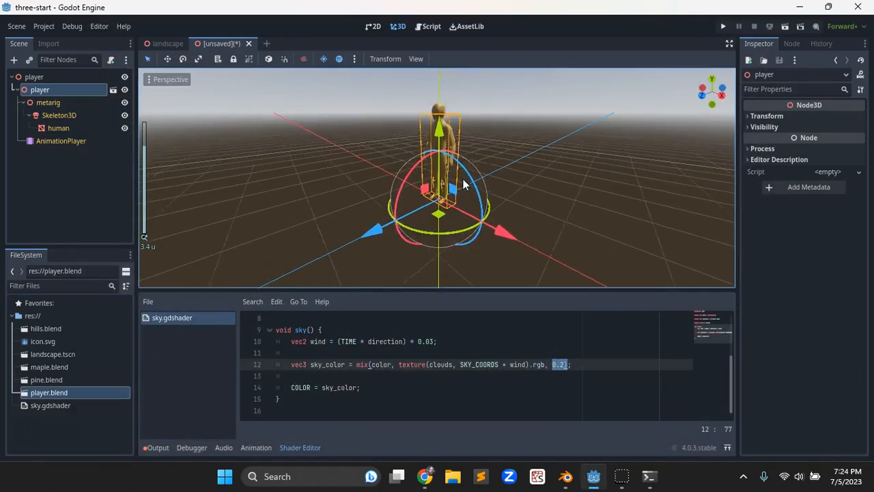
click(51, 141)
click(208, 339)
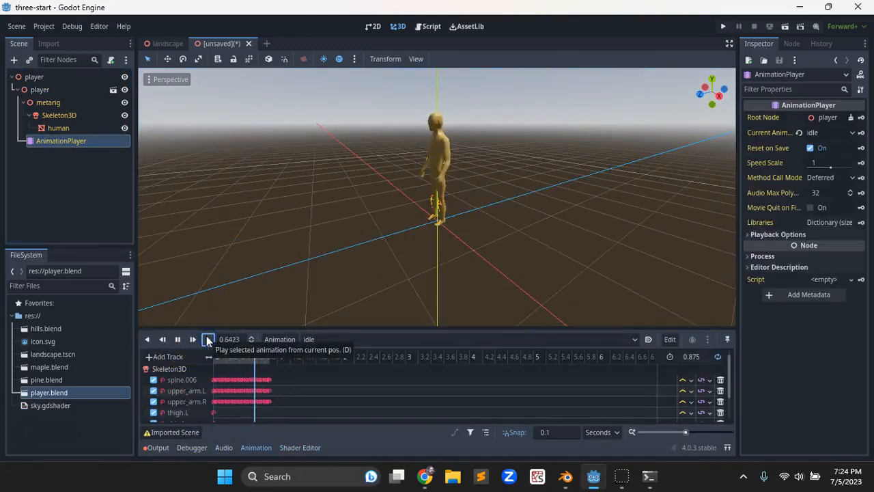
click(359, 341)
click(353, 367)
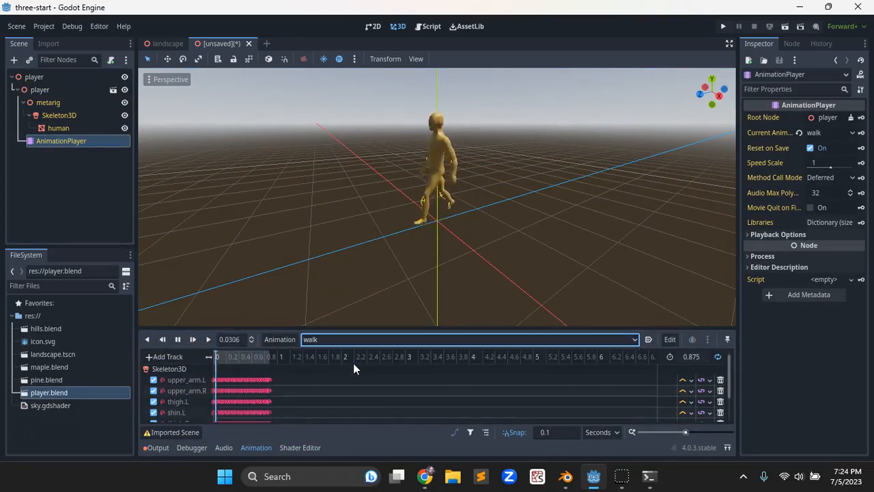
click(43, 176)
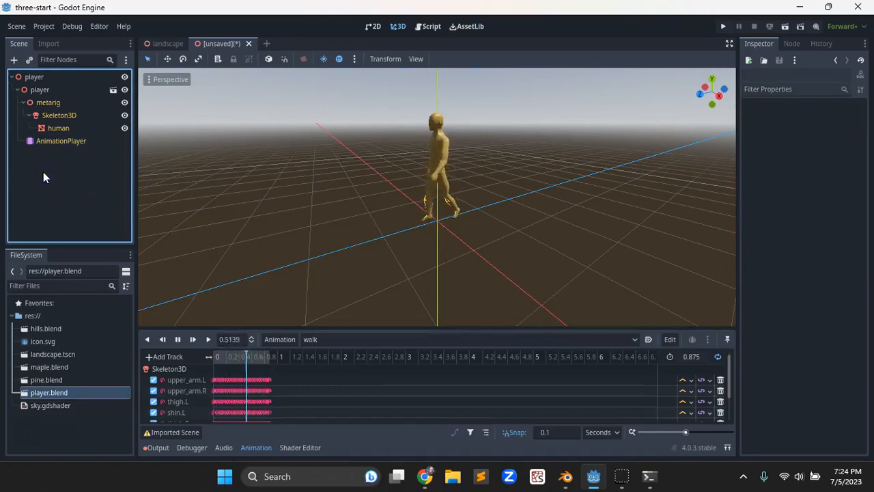
click(177, 340)
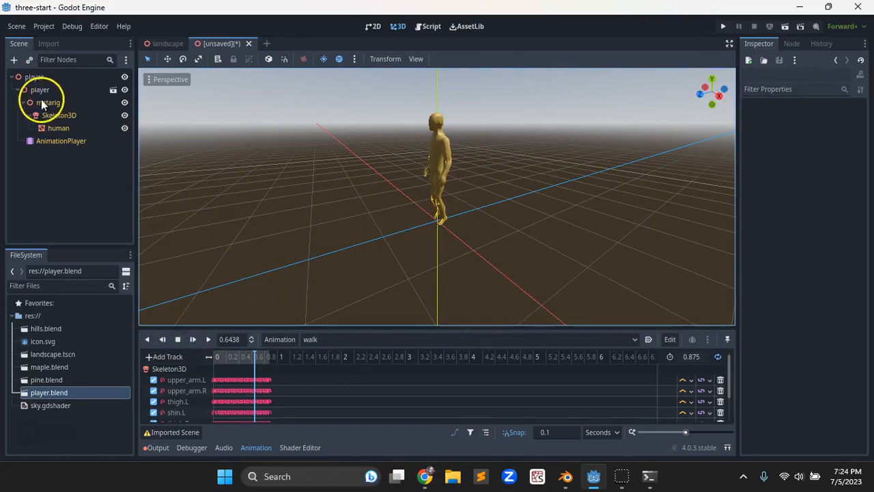
Add a plain Node as a child of the root player node and name it pivot
click(34, 77)
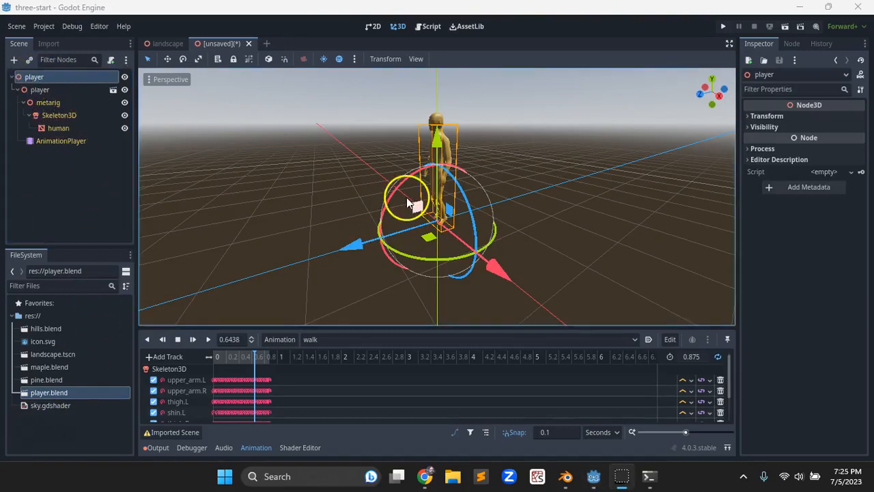
right_click(32, 79)
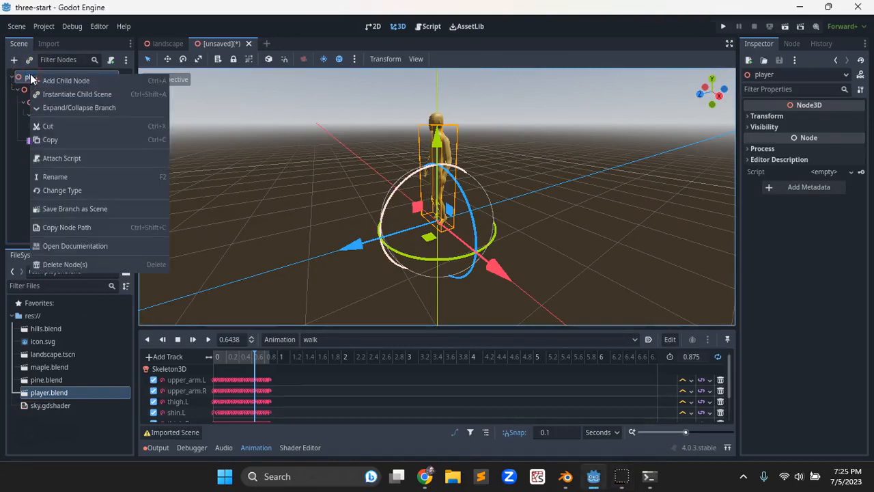
click(14, 60)
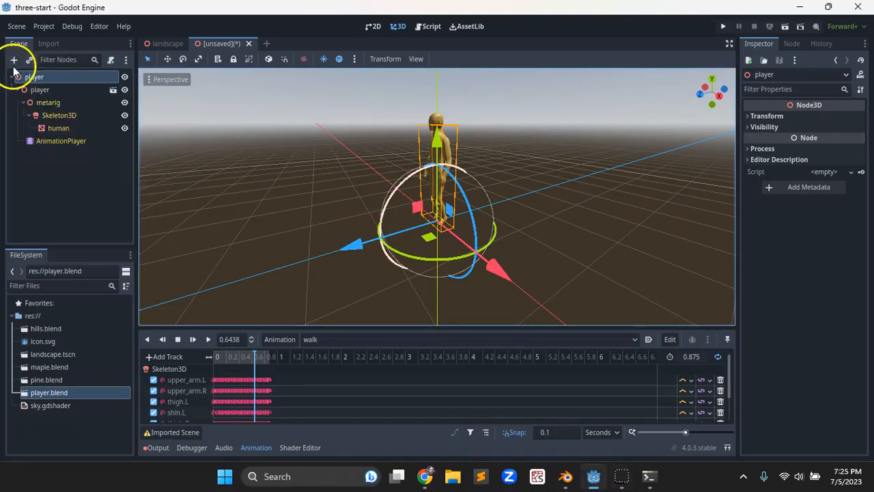
click(14, 60)
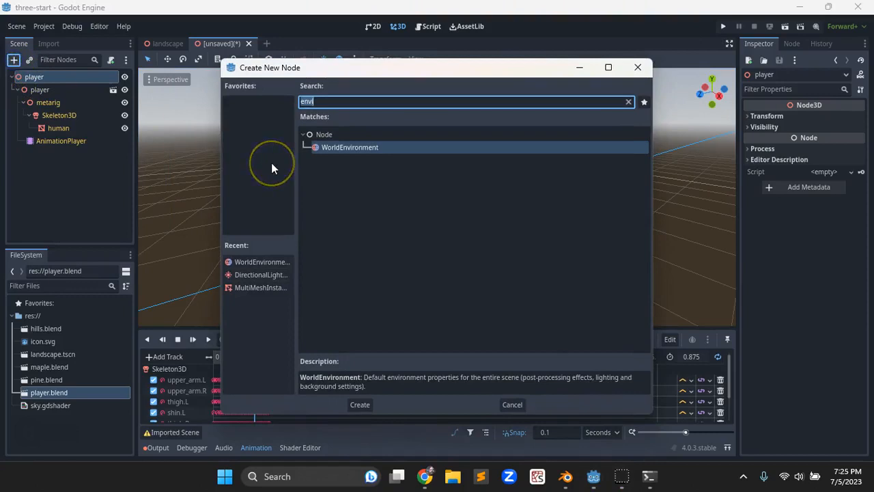
text(node)
key(Return)
double_click(93, 153)
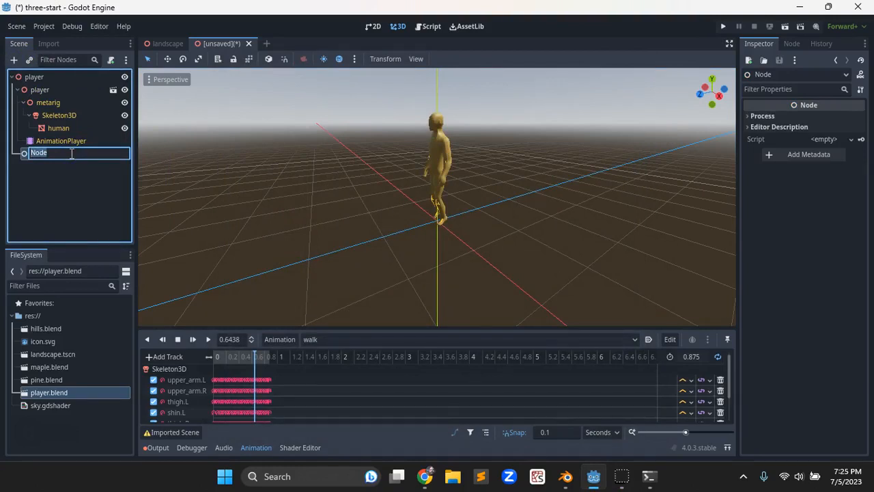
text(pl)
key(Return)
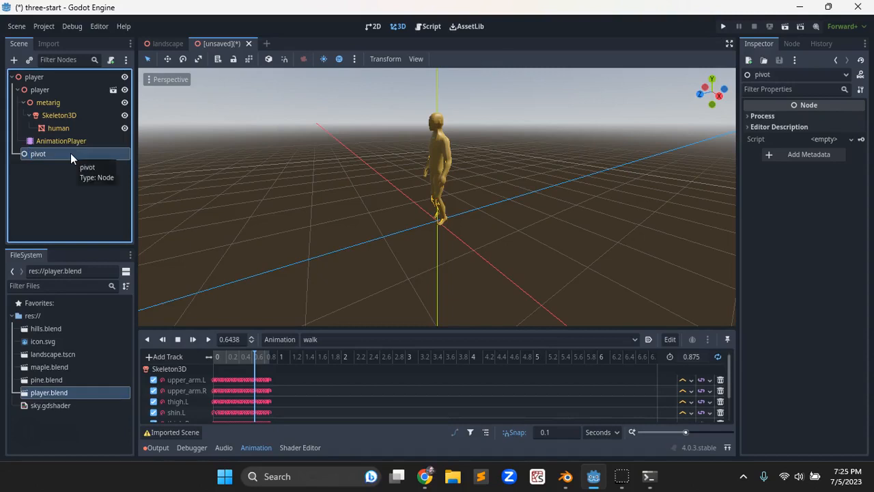
Delete the plain pivot node from the player scene
click(47, 155)
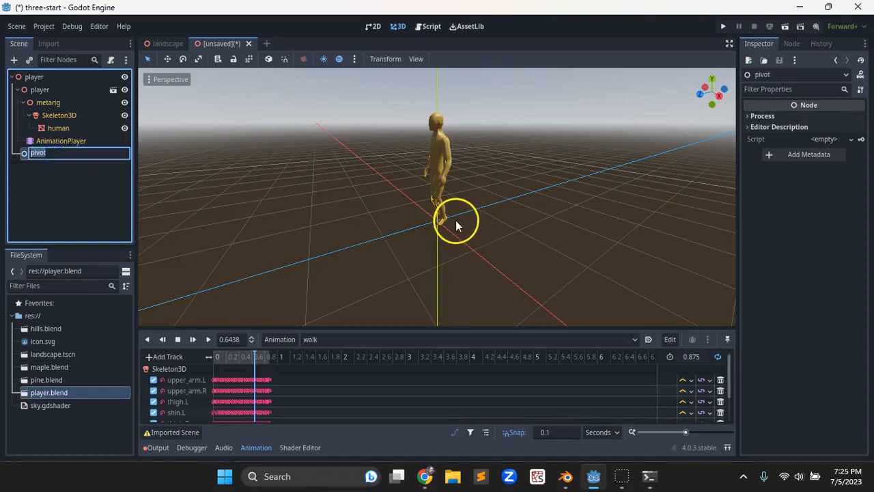
click(166, 59)
click(65, 155)
middle_drag(433, 252, 382, 239)
click(40, 142)
click(41, 154)
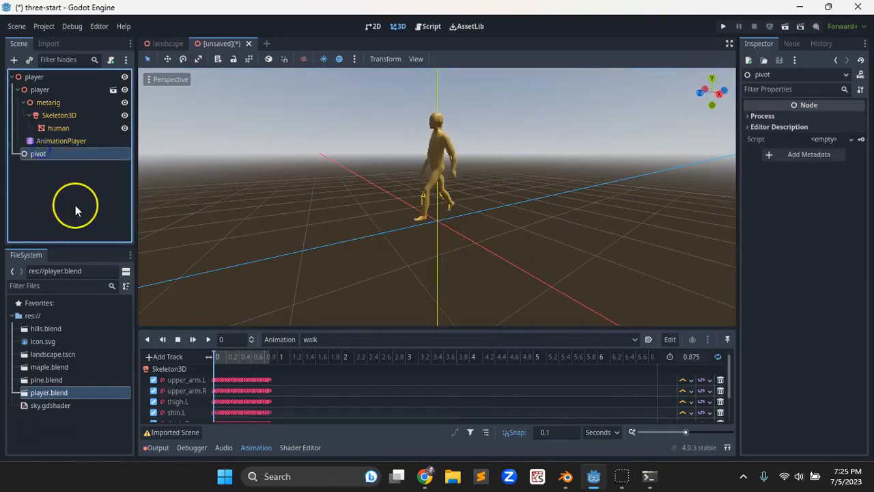
key(Delete)
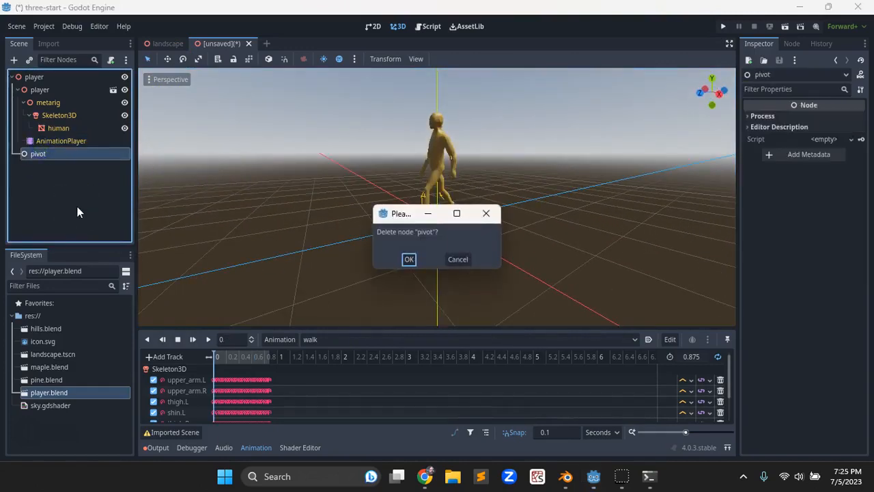
click(409, 259)
Add a Node3D as a child of the root player node
click(30, 77)
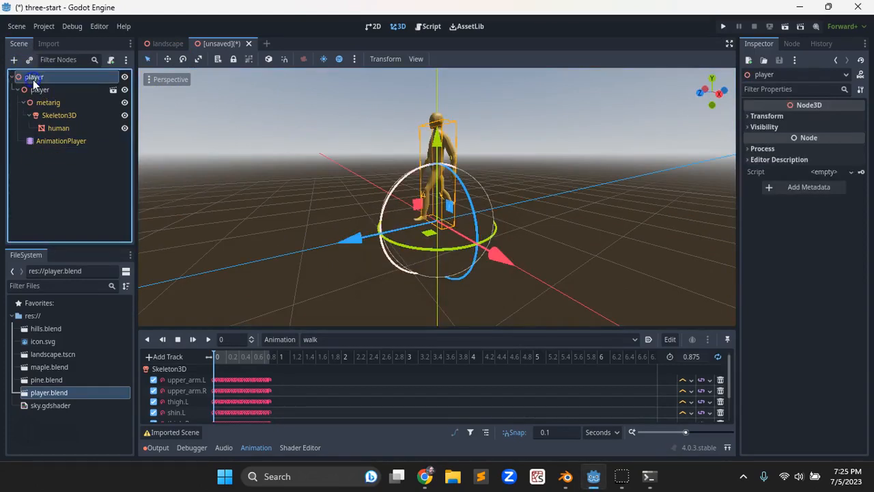
right_click(34, 78)
click(47, 86)
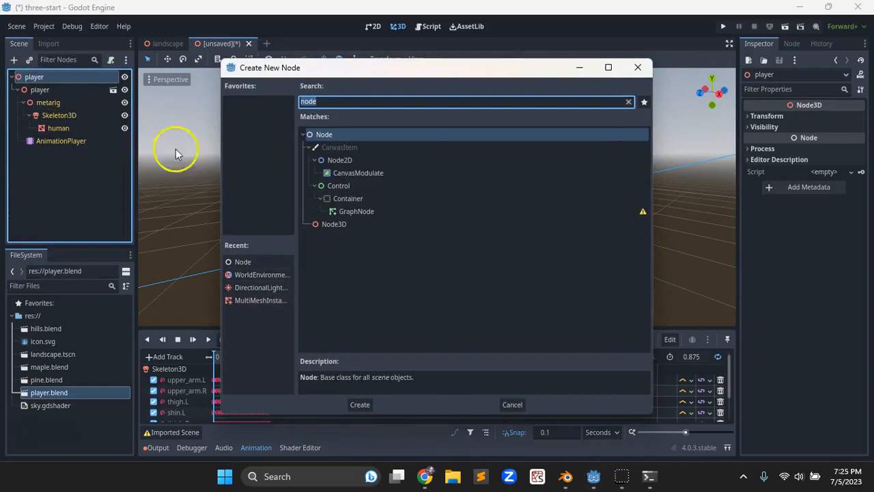
double_click(336, 222)
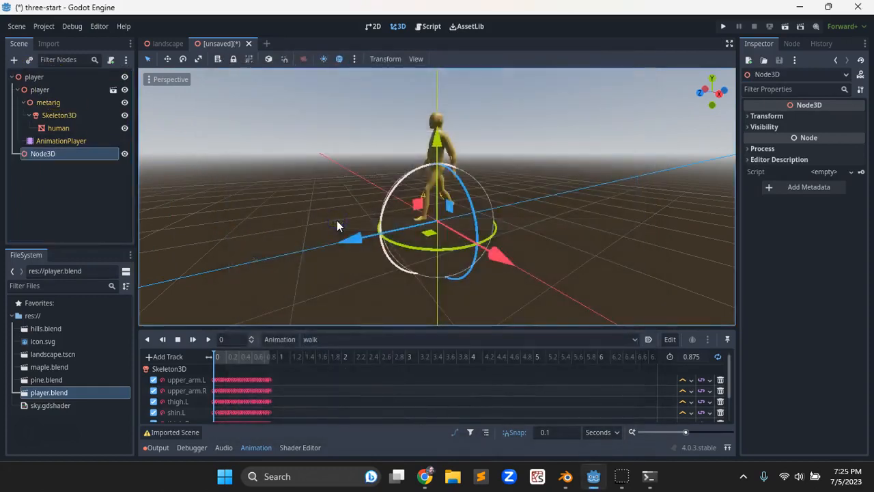
Rename the new Node3D as pivot and raise it along the Y axis to about the character's shoulder height
click(48, 155)
text(pl)
text(vo)
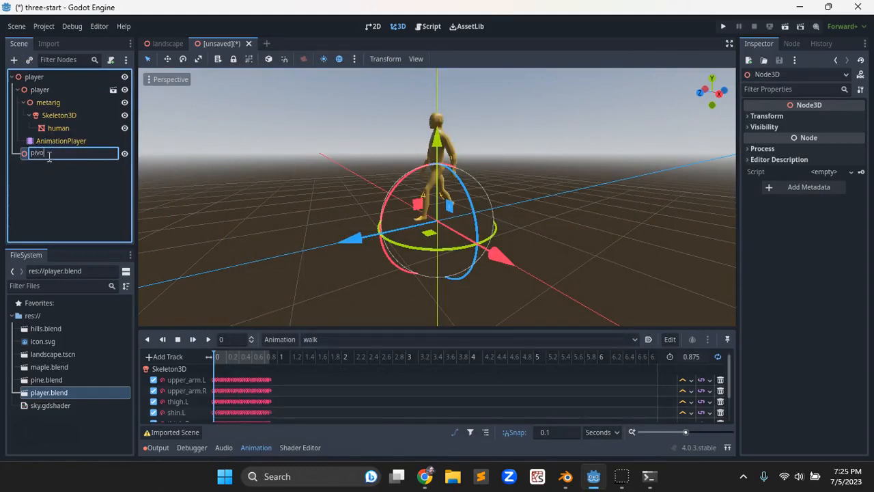
text(t)
key(Return)
drag(436, 154, 428, 48)
middle_drag(568, 180, 494, 218)
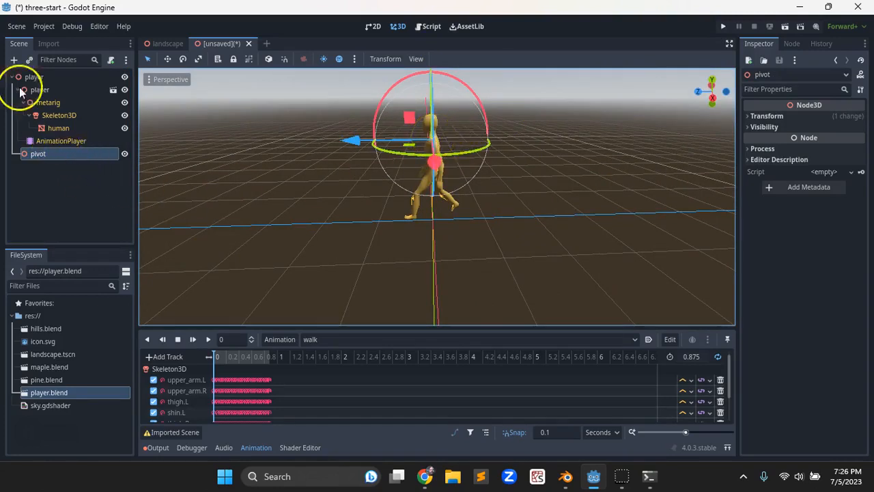
Add a Camera3D as a child of the pivot node and briefly preview its view
click(14, 59)
text(camer)
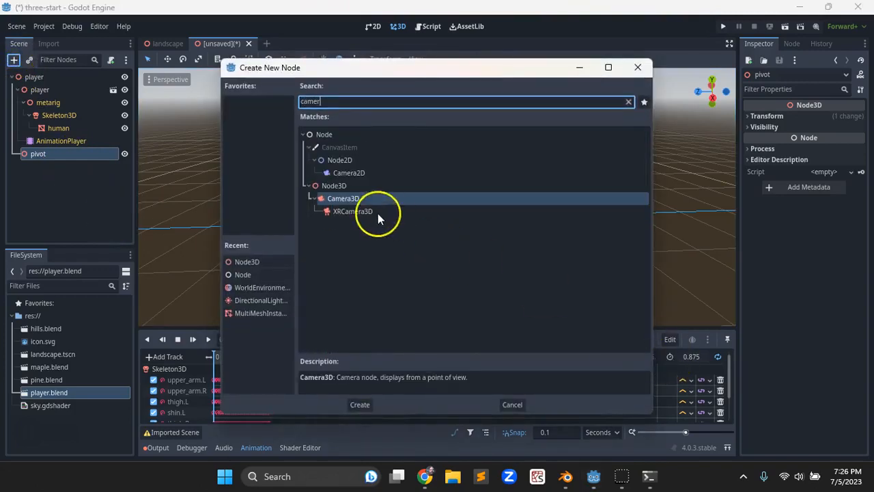
double_click(348, 197)
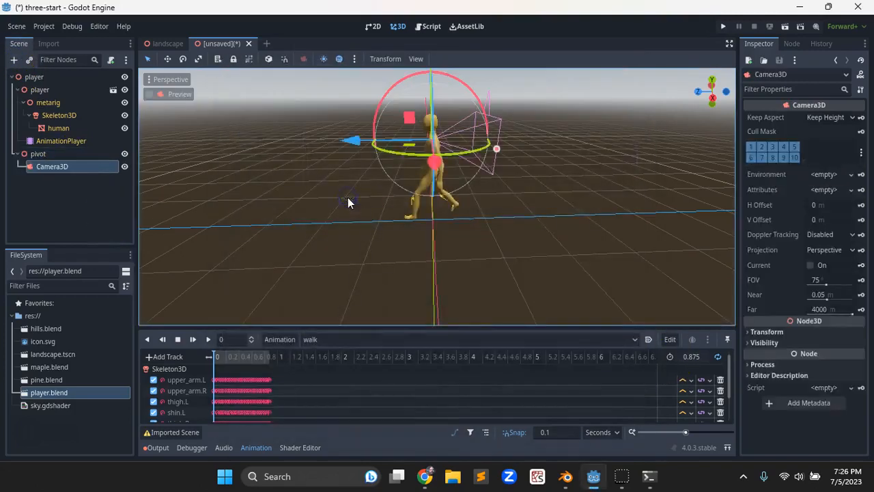
click(148, 96)
click(148, 96)
Move the camera behind the character to about -0.81 m on Z and set its Y rotation to 180 degrees
drag(357, 142, 411, 141)
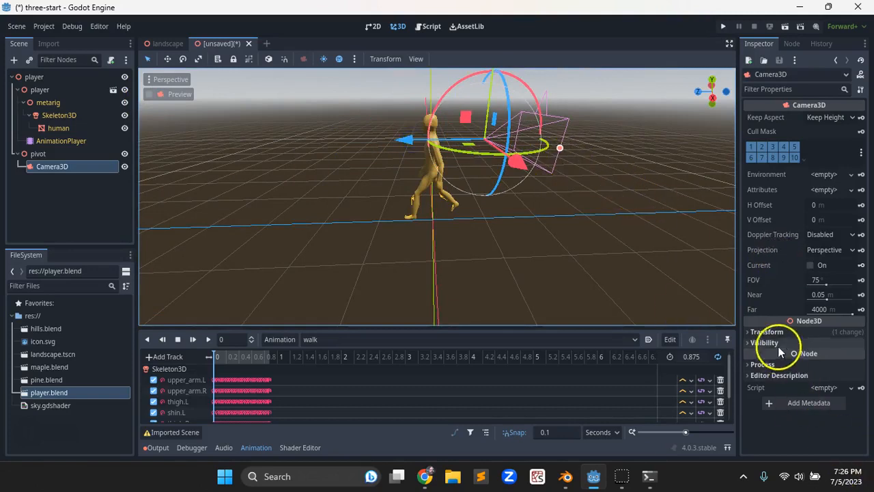
click(767, 333)
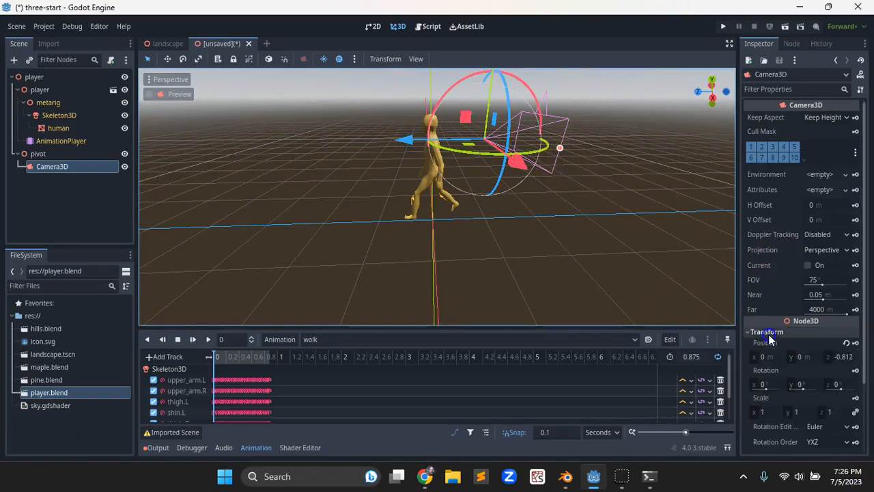
click(800, 385)
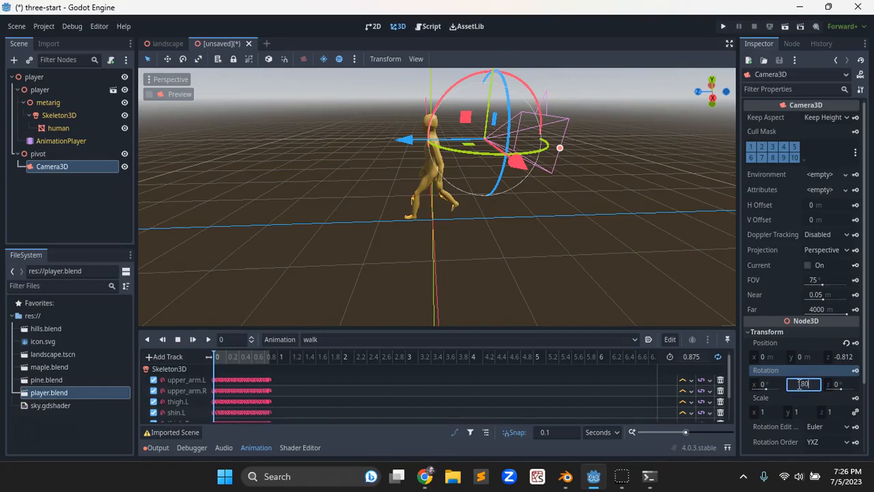
text(180)
key(Return)
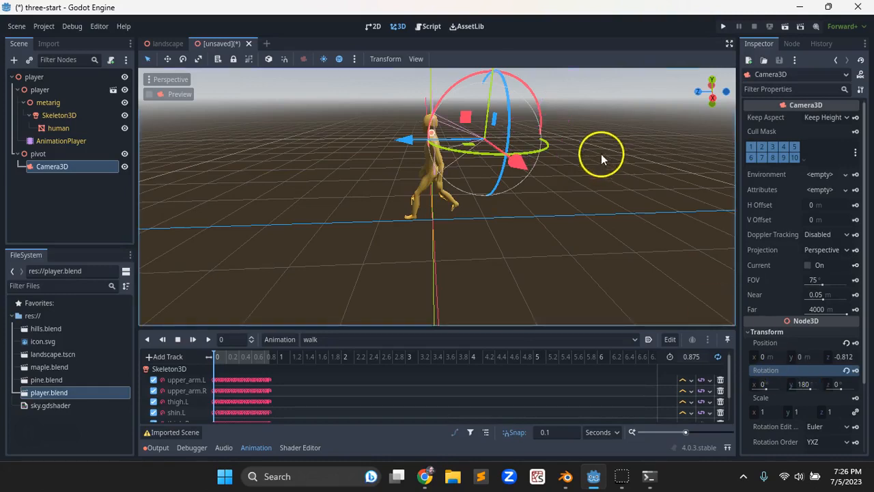
Place the camera at about Y 0.55 m and Z -1.67 m, tilt it down about 16.5 degrees, and preview the view
drag(403, 142, 462, 139)
scroll(618, 232, down, 5)
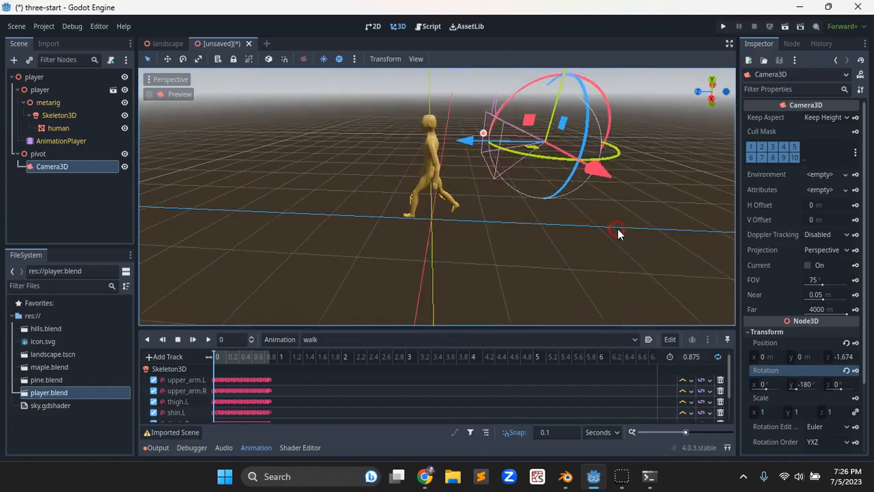
drag(530, 72, 530, 34)
drag(460, 135, 472, 96)
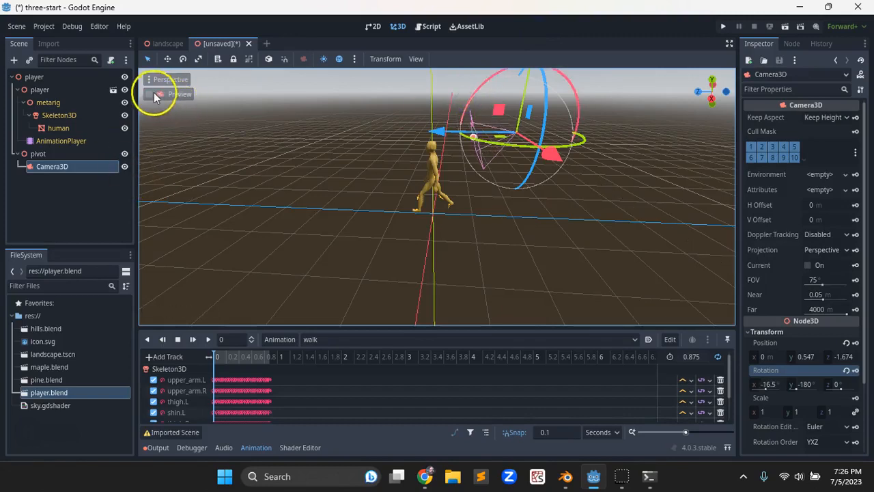
click(155, 95)
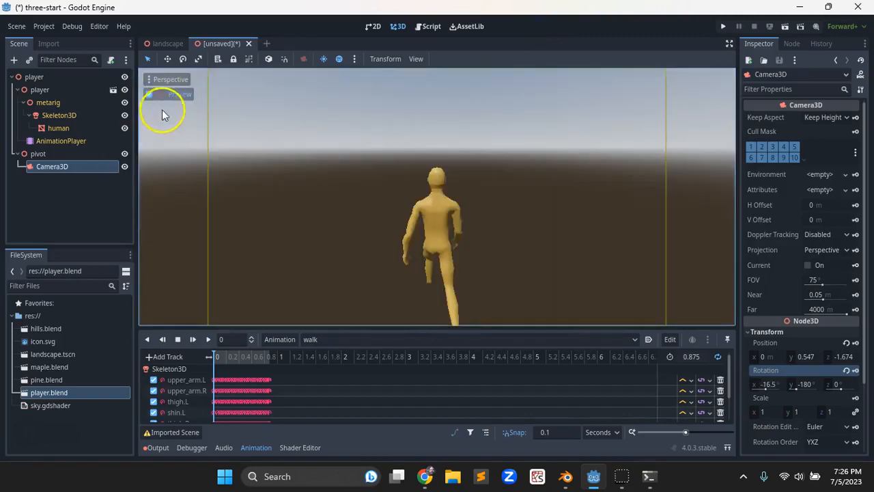
click(150, 94)
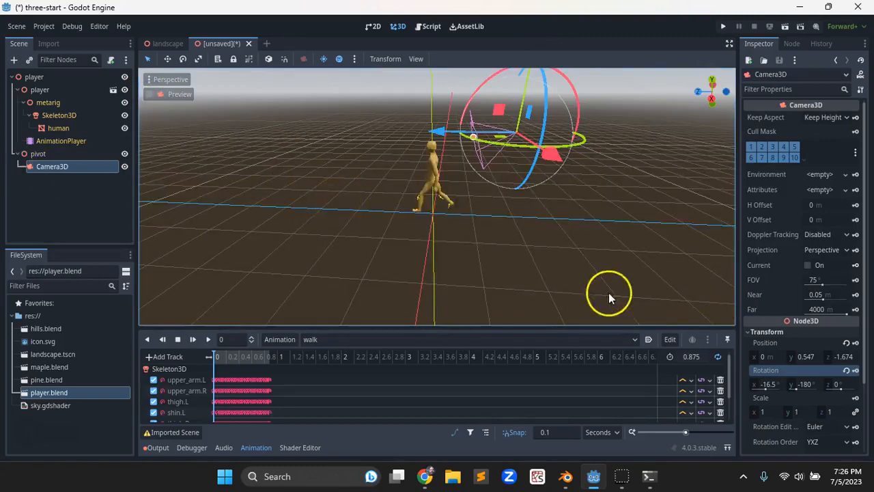
Create a simplified convex collision sibling for the human mesh and inspect it around the character
click(55, 128)
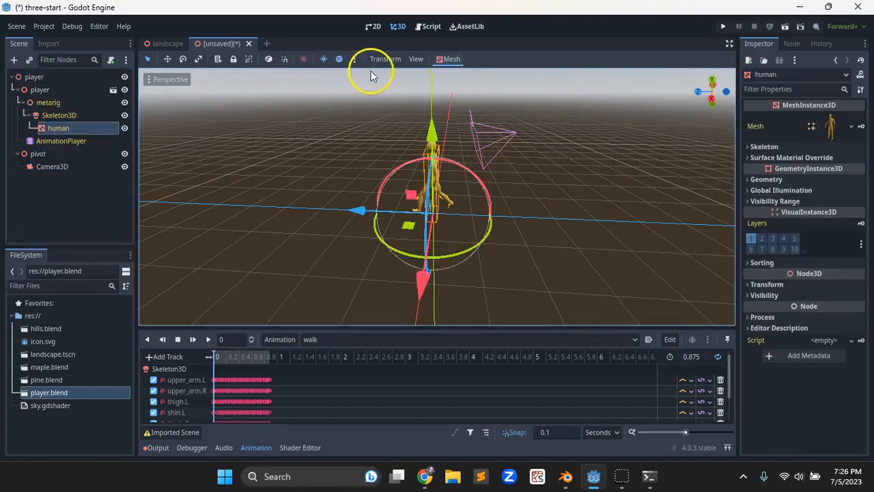
click(445, 59)
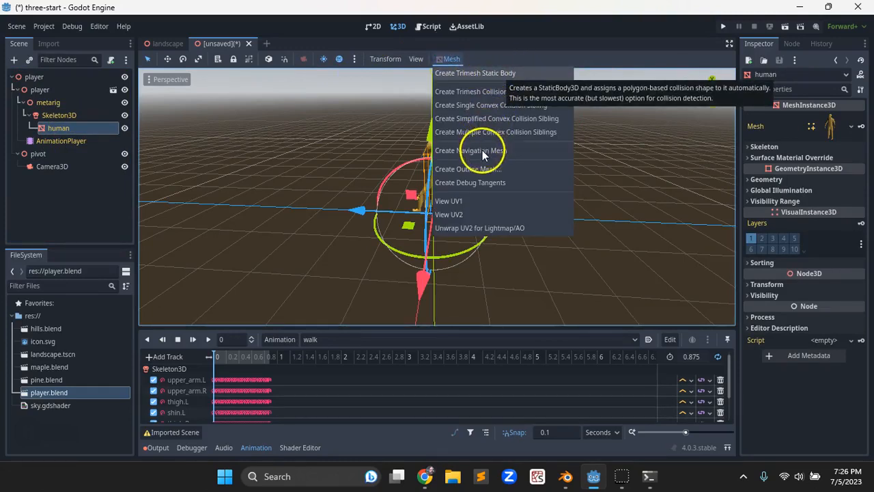
click(469, 119)
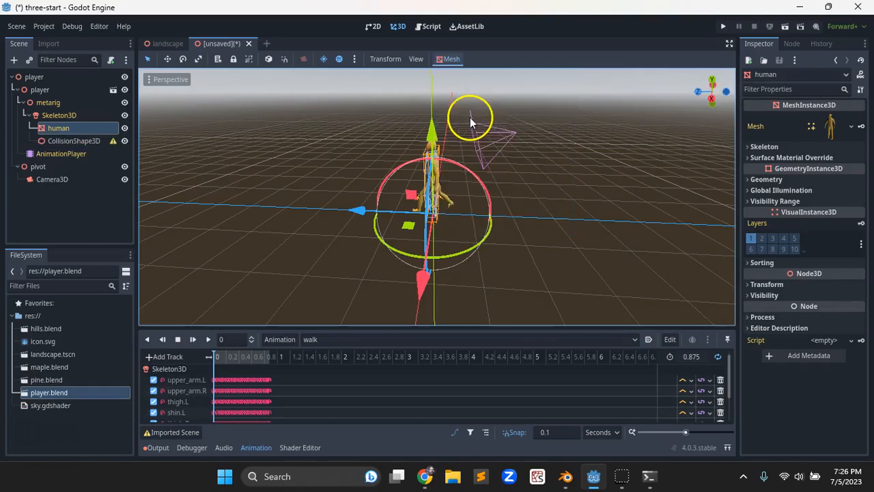
scroll(398, 205, up, 3)
middle_drag(397, 205, 511, 171)
scroll(478, 167, up, 2)
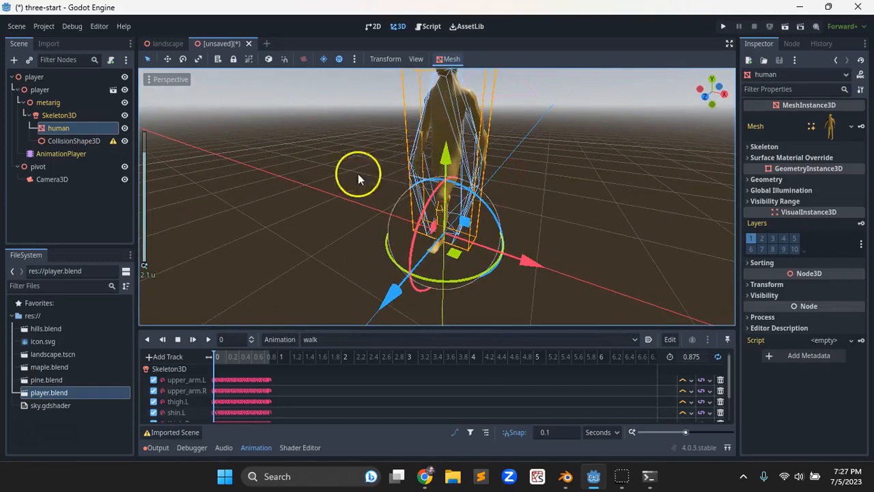
Reparent the CollisionShape3D from Skeleton3D to the root player node
click(69, 141)
drag(67, 142, 23, 74)
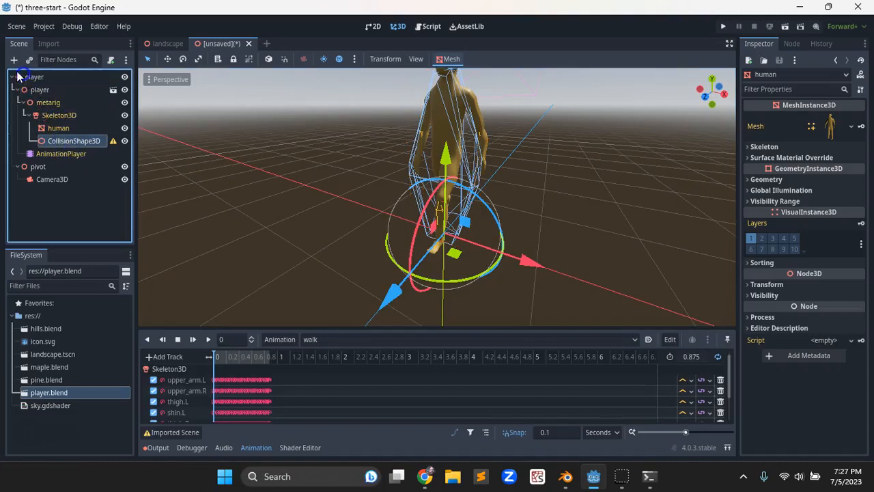
drag(69, 141, 32, 80)
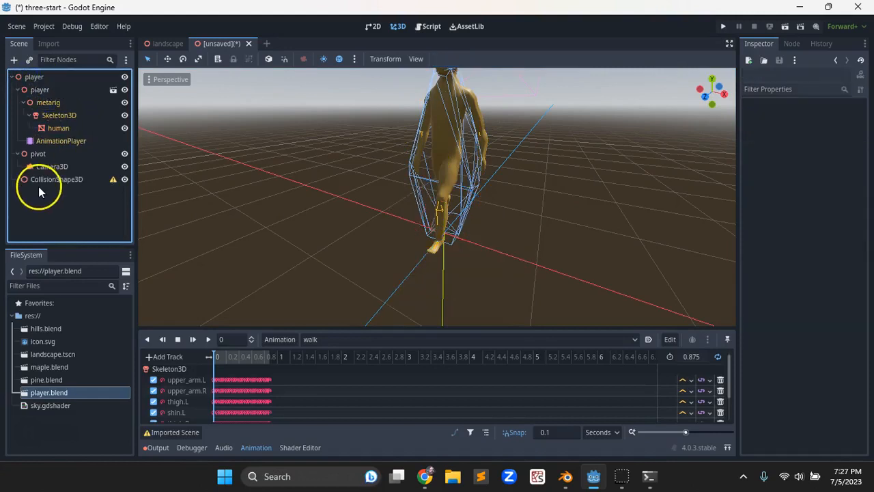
Change the root player node's type to CharacterBody3D
click(35, 77)
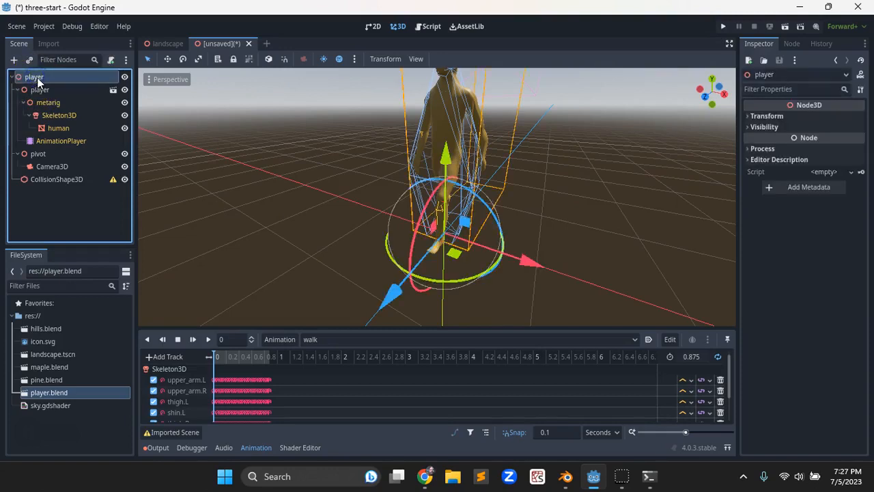
right_click(37, 77)
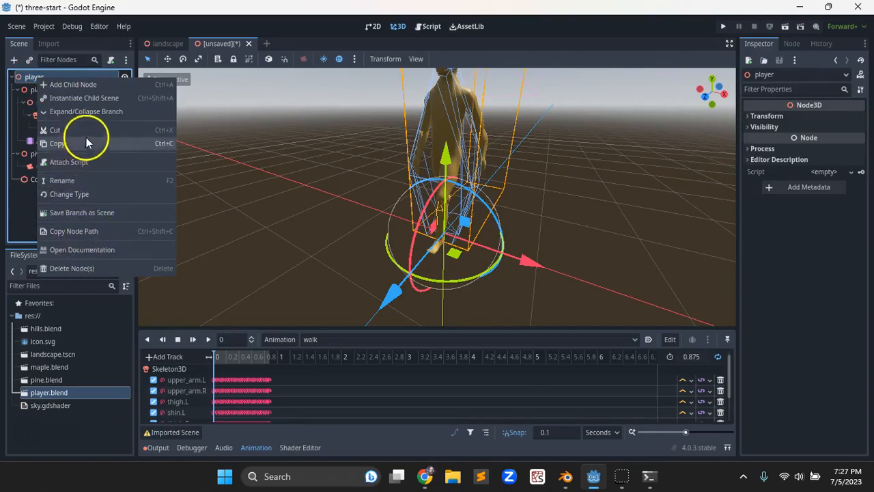
click(86, 193)
text(char)
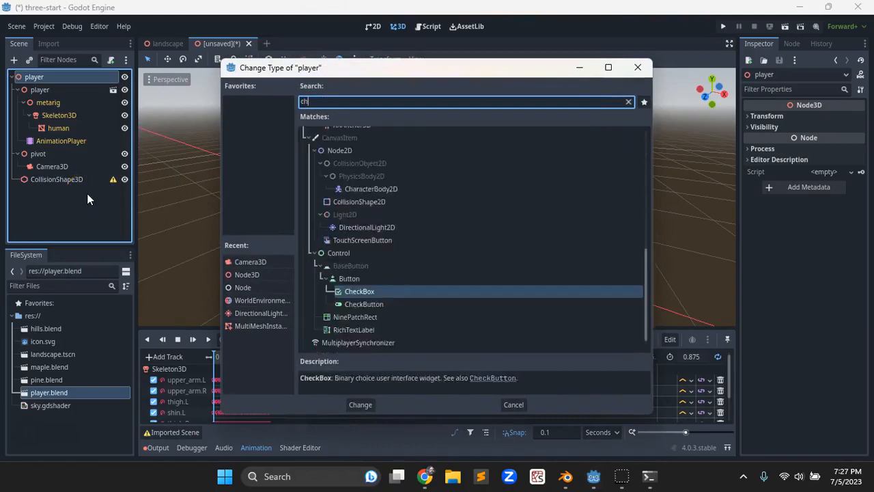
double_click(353, 249)
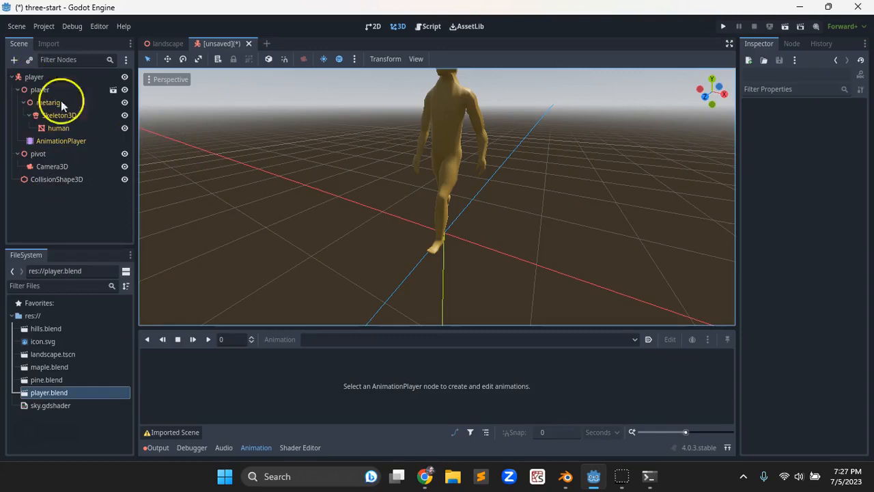
scroll(423, 198, down, 4)
middle_drag(490, 205, 417, 213)
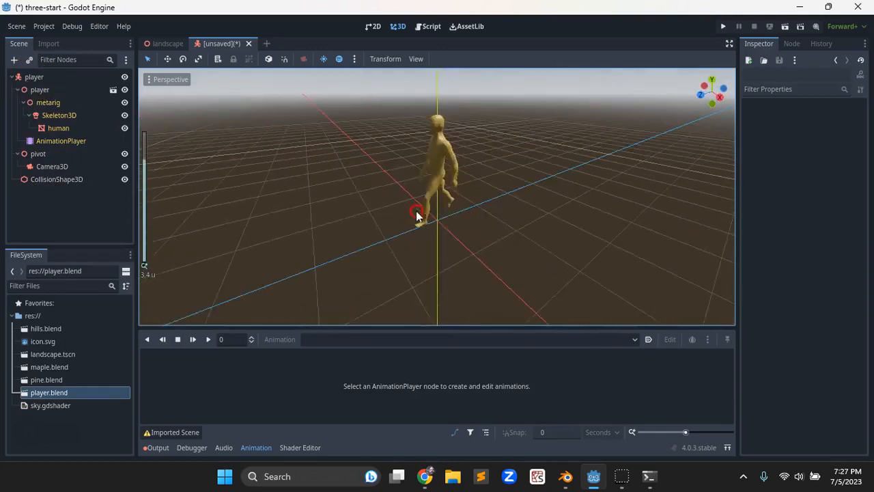
Attach a new GDScript, player.gd, to the root player node using the CharacterBody3D Basic Movement template
right_click(38, 80)
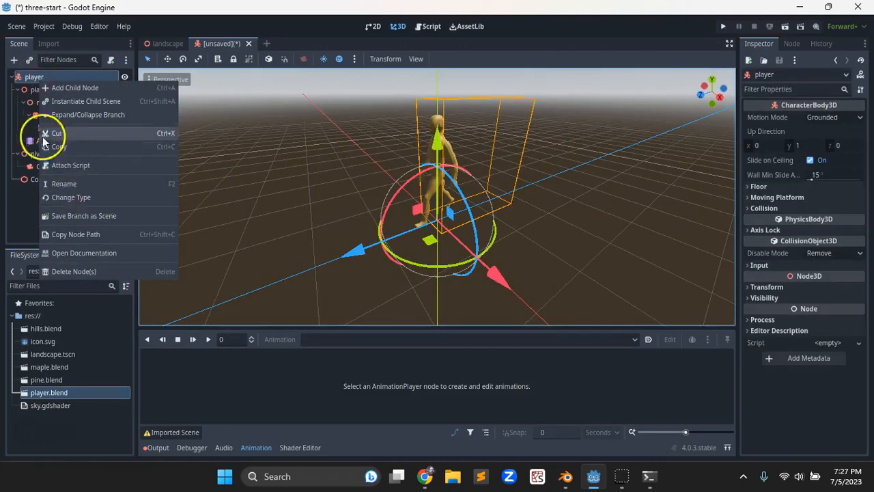
click(242, 150)
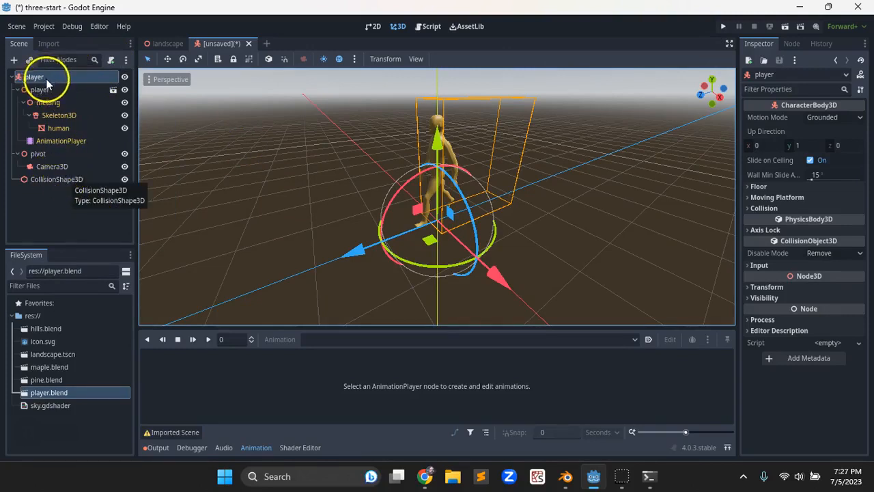
click(111, 60)
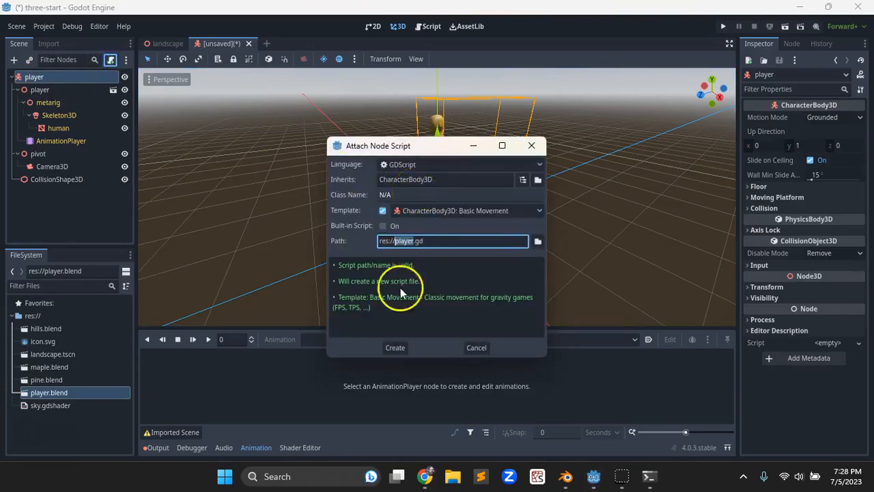
click(397, 348)
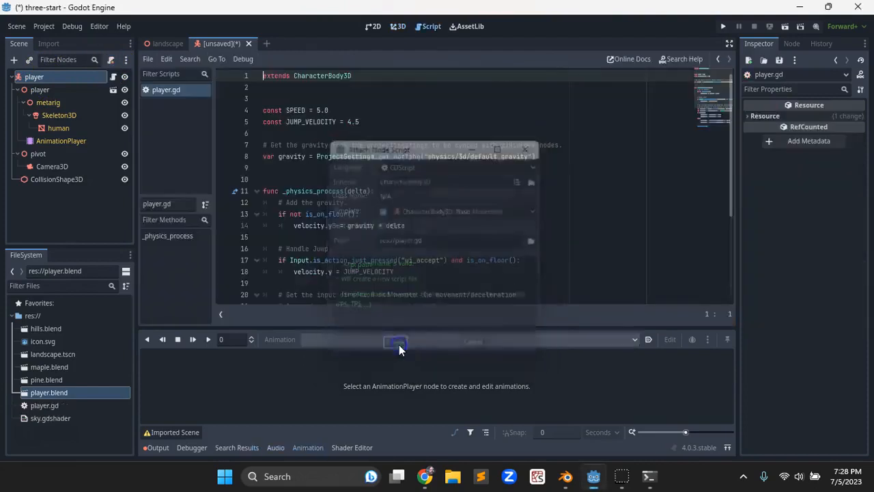
Review the template code in player.gd, including the speed constant and the input direction and movement handling
drag(294, 112, 339, 111)
scroll(408, 203, down, 2)
drag(328, 156, 489, 166)
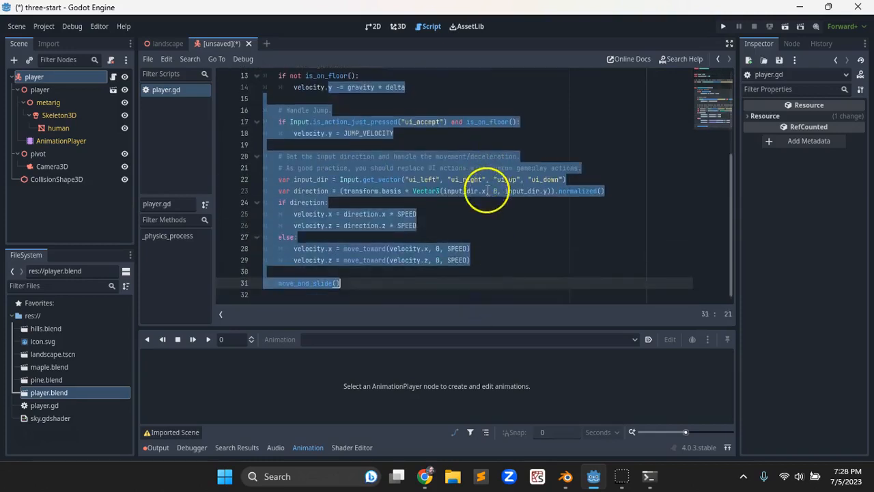
drag(413, 179, 437, 178)
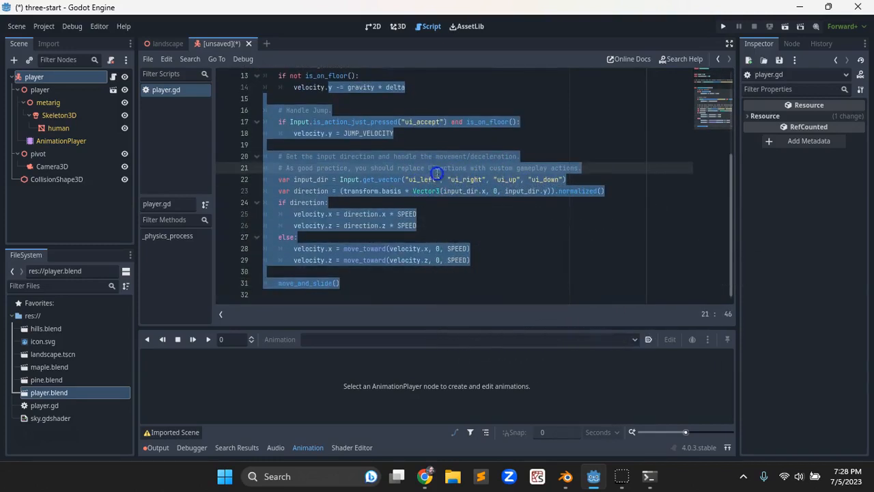
click(480, 205)
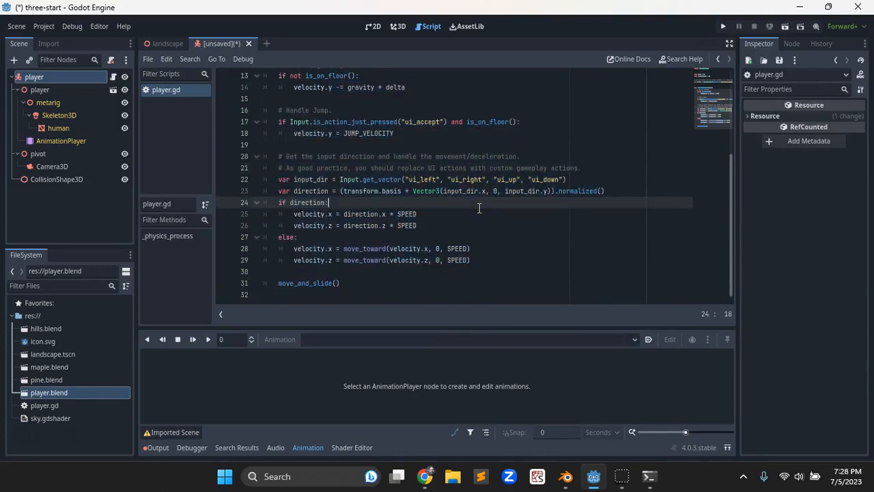
scroll(479, 208, up, 4)
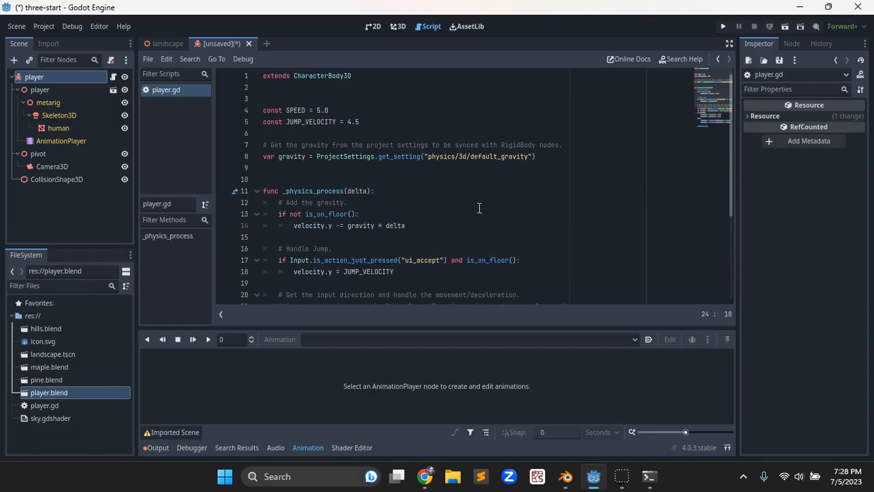
Return to the 3D view and save the scene as player.tscn
click(397, 27)
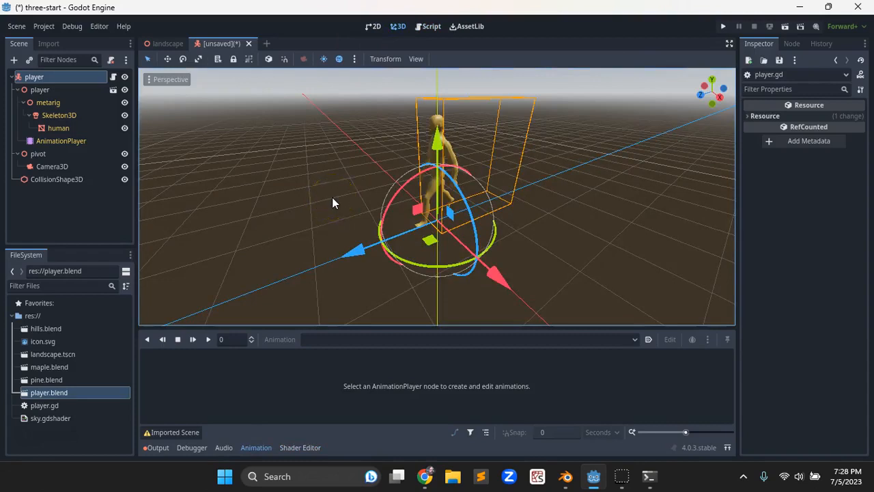
key(ctrl+s)
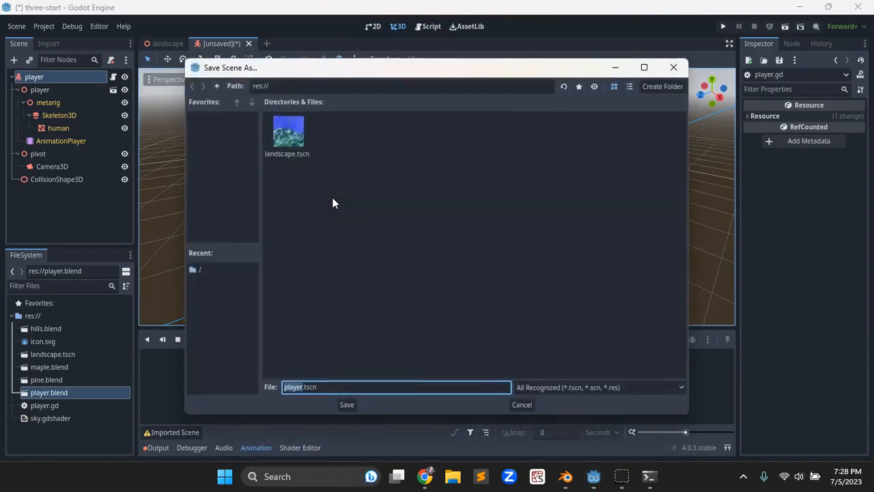
click(351, 407)
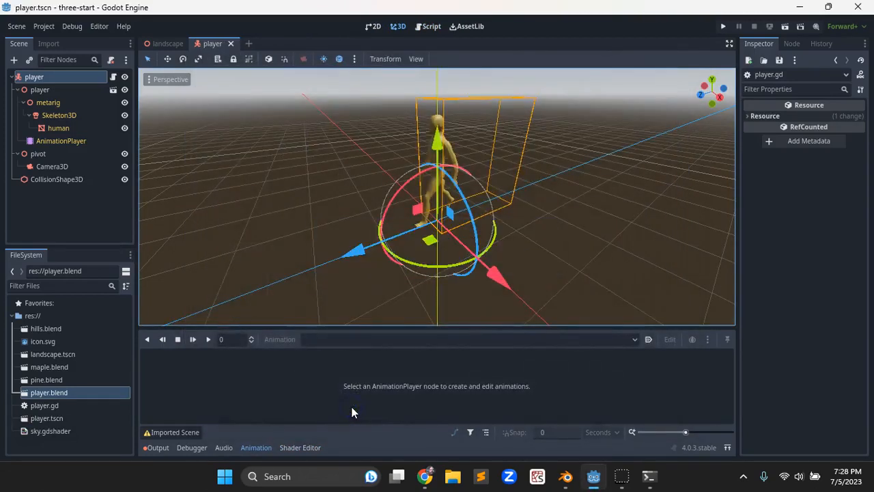
Instance player.tscn as a child of the root node in the landscape scene
click(167, 44)
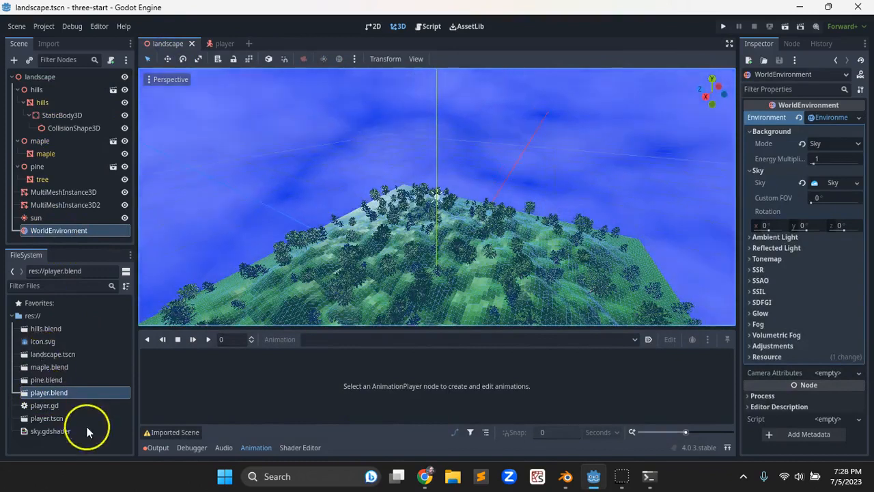
drag(55, 418, 42, 74)
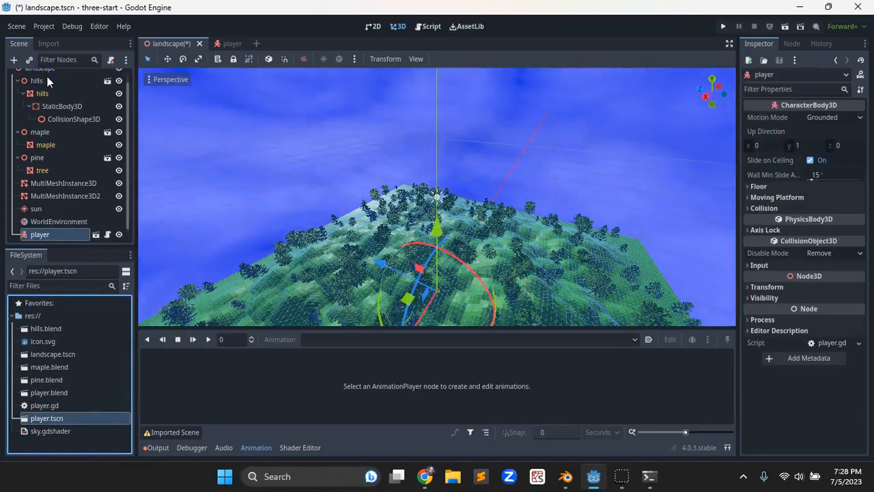
scroll(448, 277, up, 4)
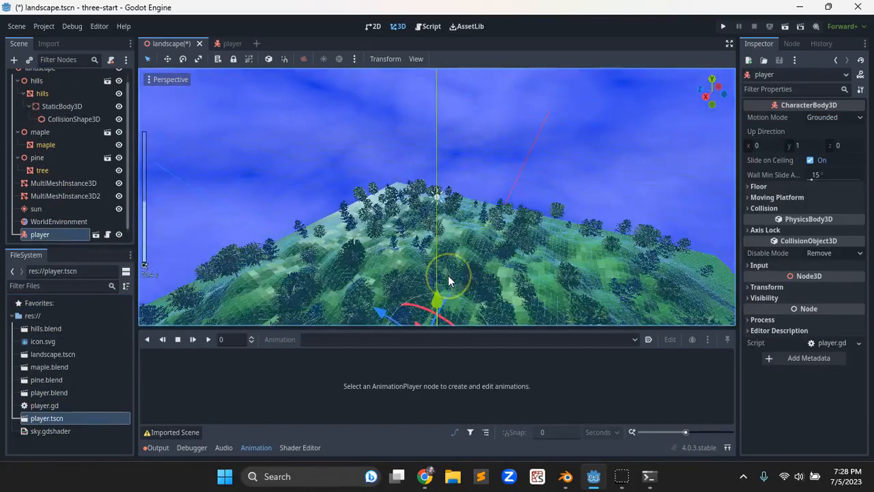
Raise the player instance along its vertical axis so it sits above the terrain
scroll(448, 275, down, 2)
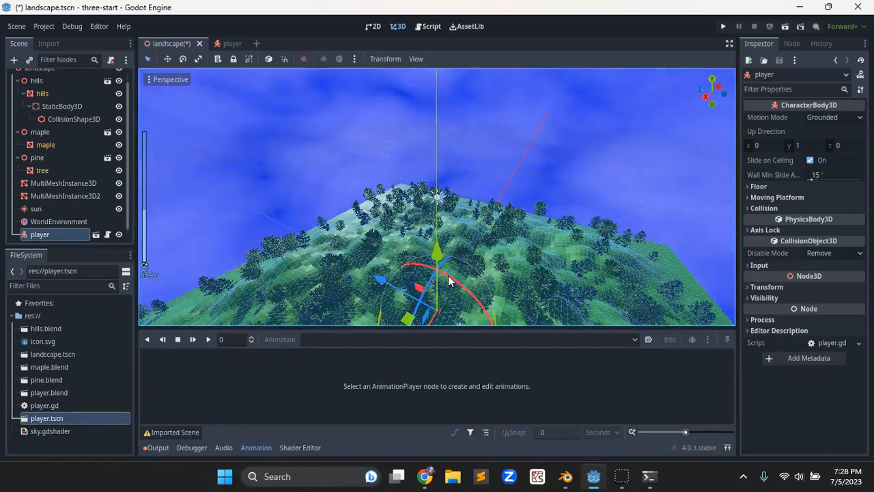
key(f)
scroll(444, 218, up, 3)
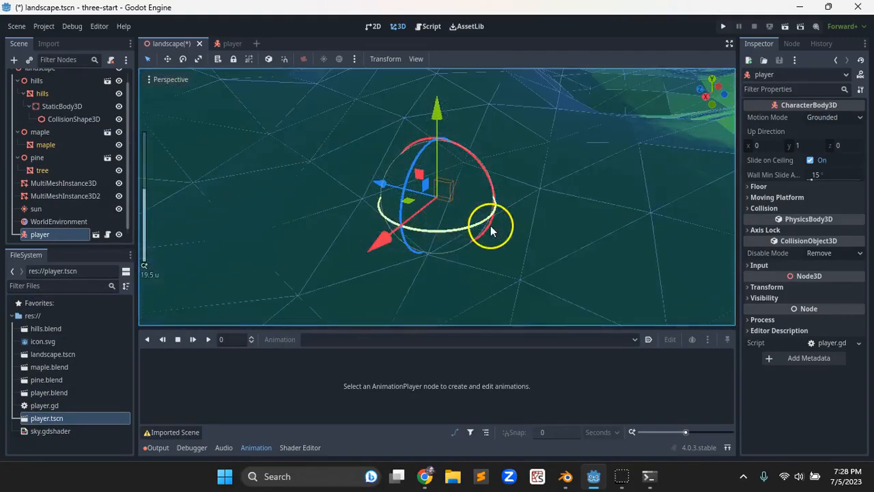
scroll(414, 147, down, 3)
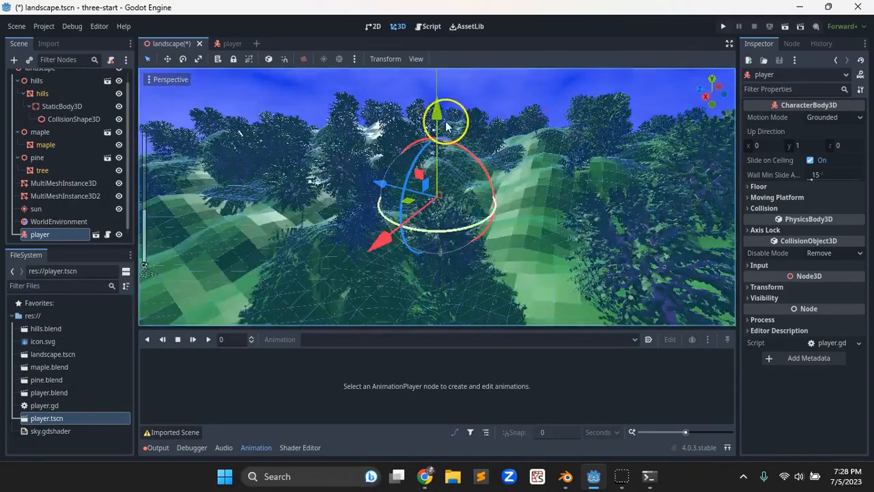
drag(438, 114, 437, 74)
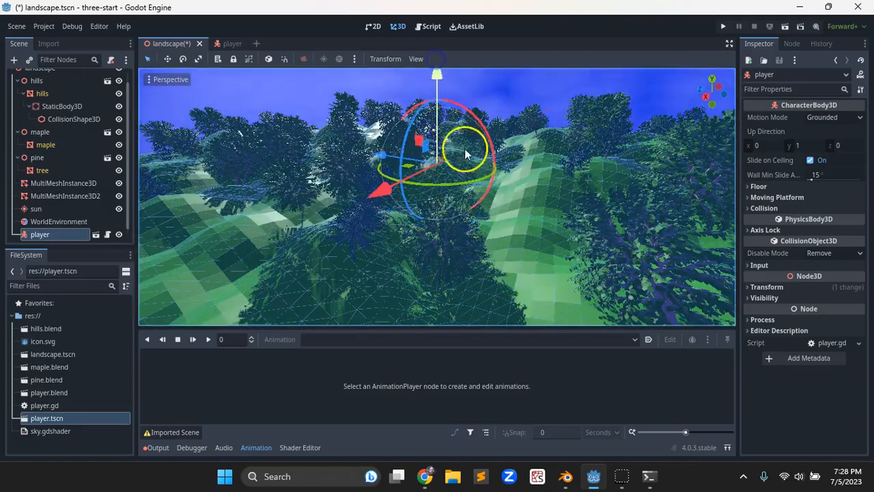
Move the player horizontally away from the trees and over the sunlit green slope
scroll(461, 185, up, 2)
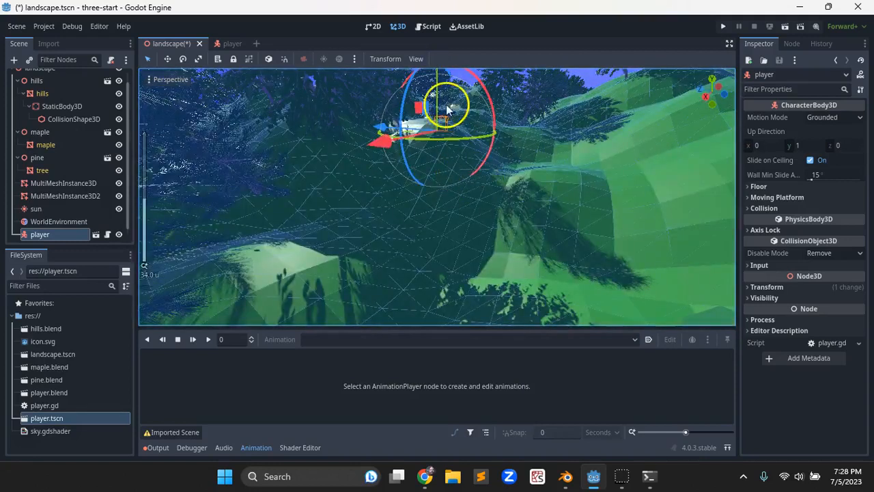
scroll(444, 116, down, 5)
drag(380, 142, 439, 153)
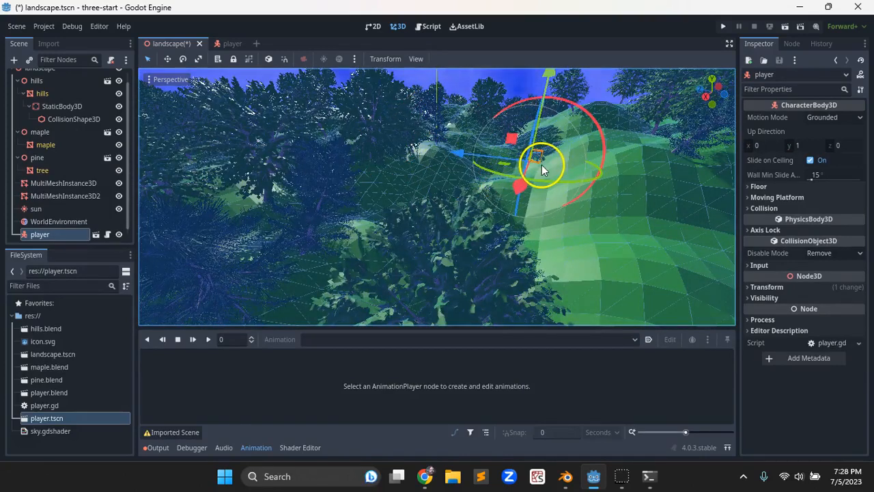
scroll(542, 164, up, 6)
scroll(557, 176, down, 5)
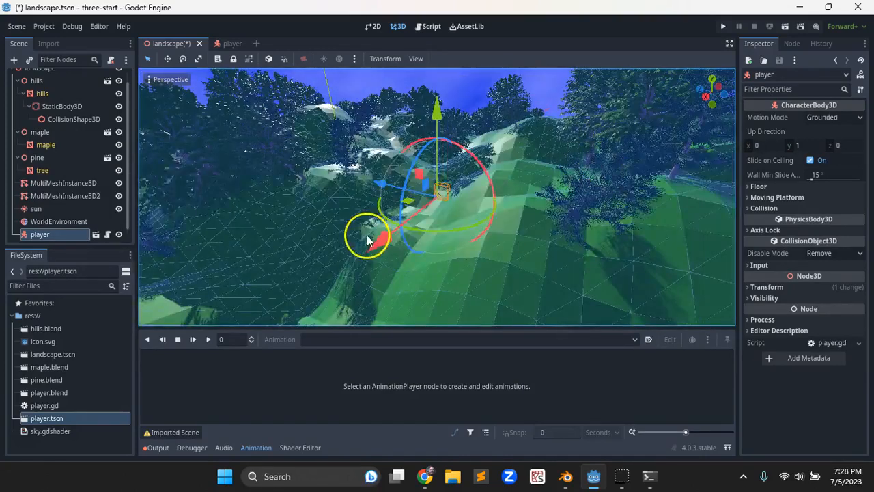
Lower the player until it is just above the slope and save the landscape scene
scroll(436, 196, up, 7)
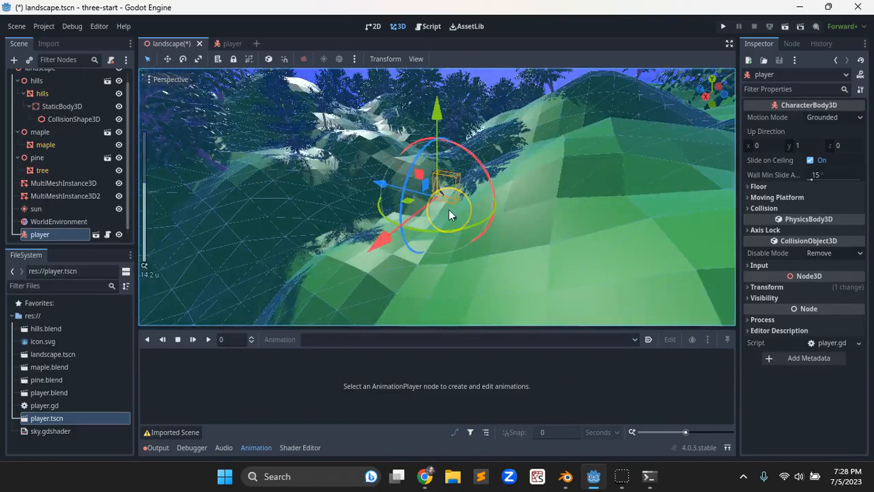
scroll(448, 209, up, 5)
scroll(449, 210, up, 5)
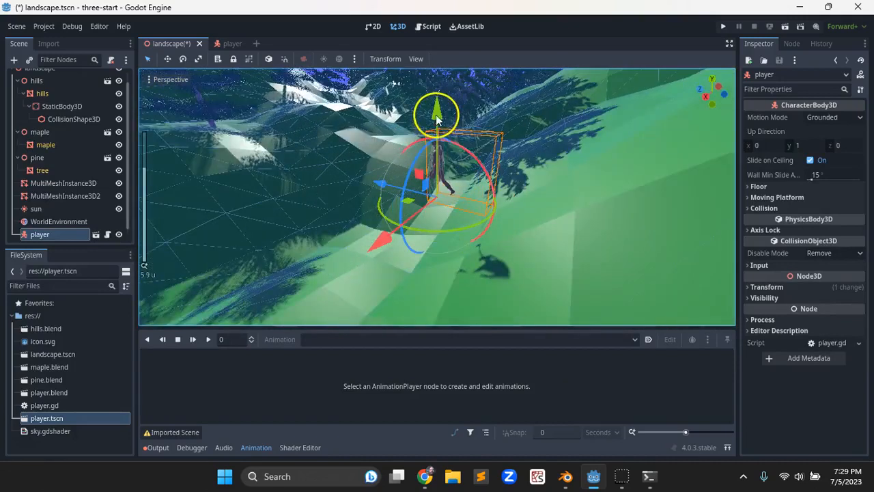
drag(437, 133, 435, 161)
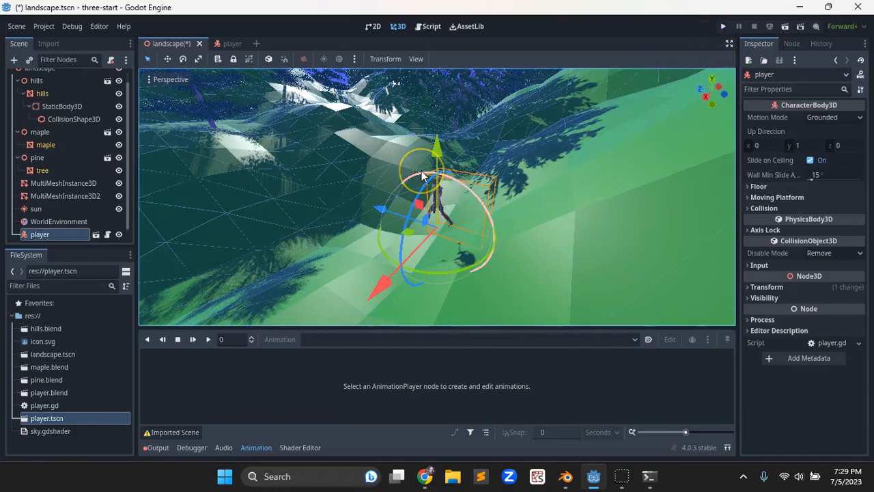
key(ctrl+s)
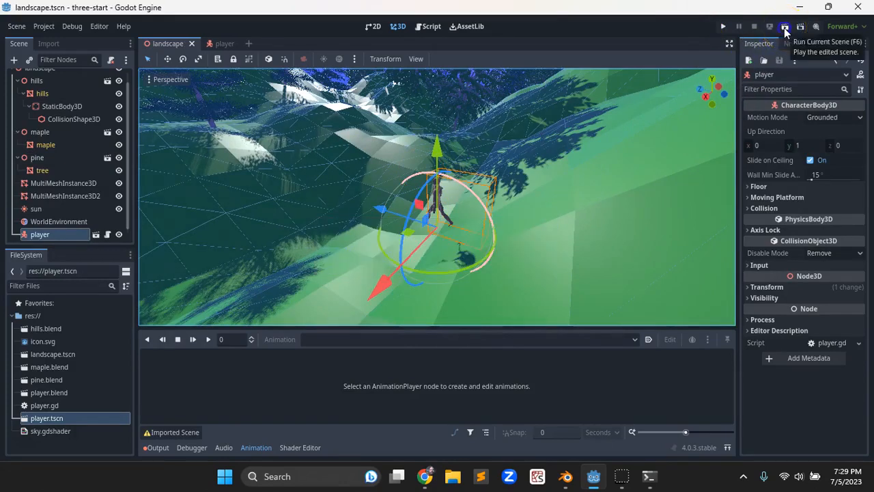
Run the landscape scene, test walking the player backward and forward, and close the game window
click(784, 27)
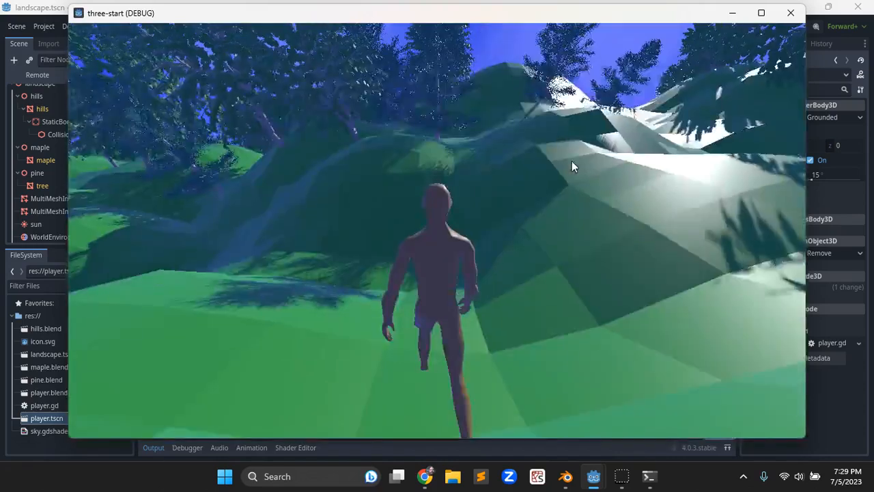
key(Down)
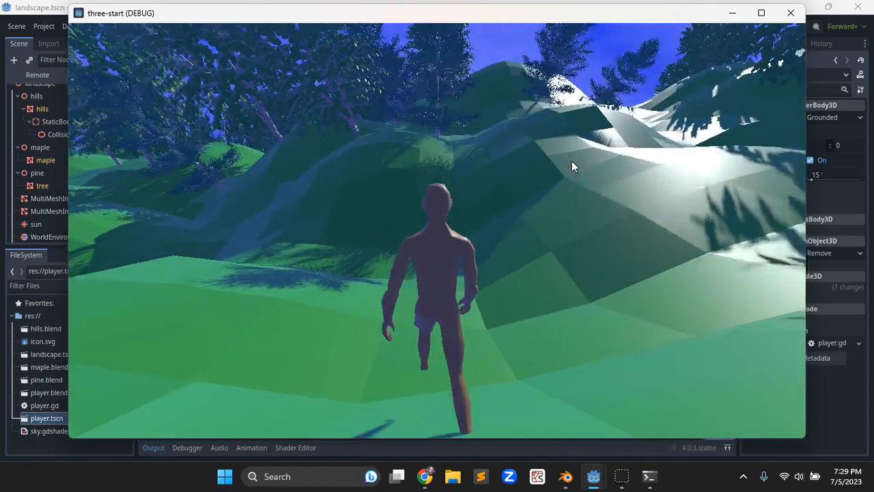
key(Up)
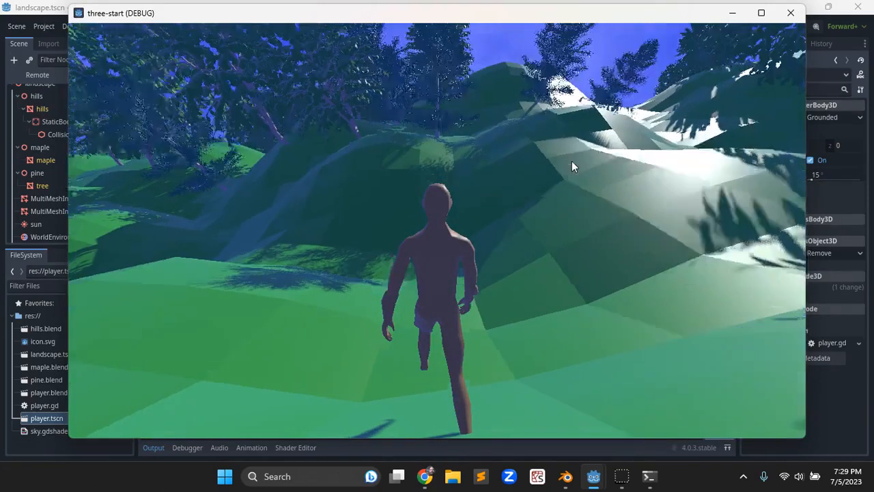
key(Up)
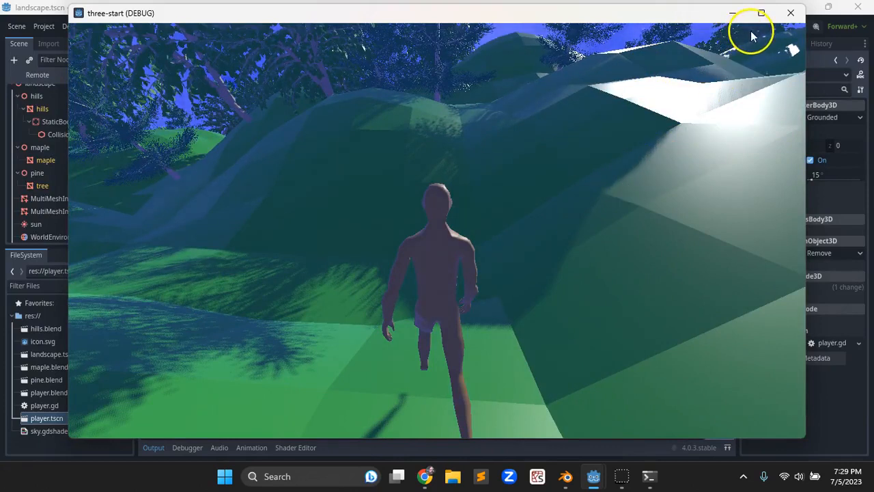
click(786, 15)
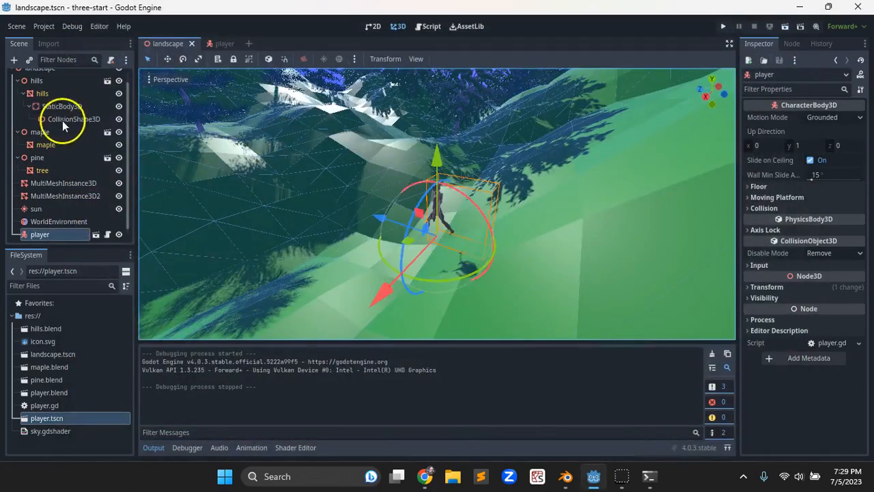
Add an AnimationTree node as a child of the root node in the player scene
click(228, 41)
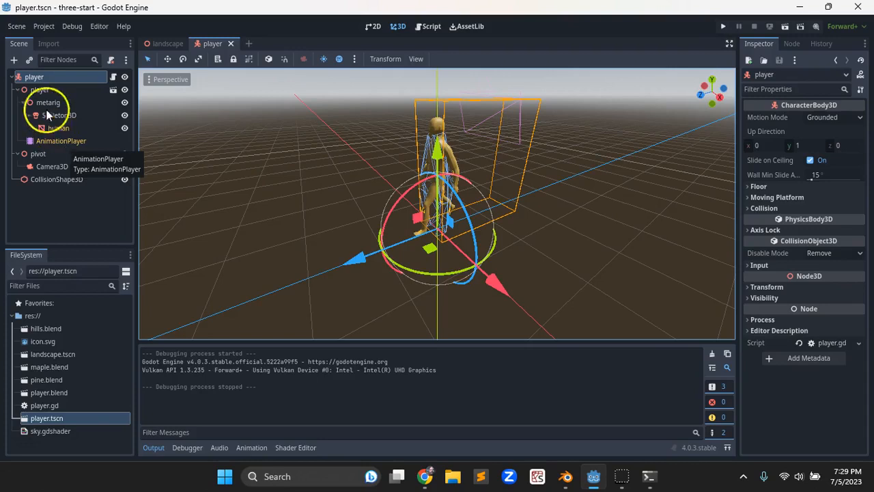
click(29, 77)
right_click(29, 77)
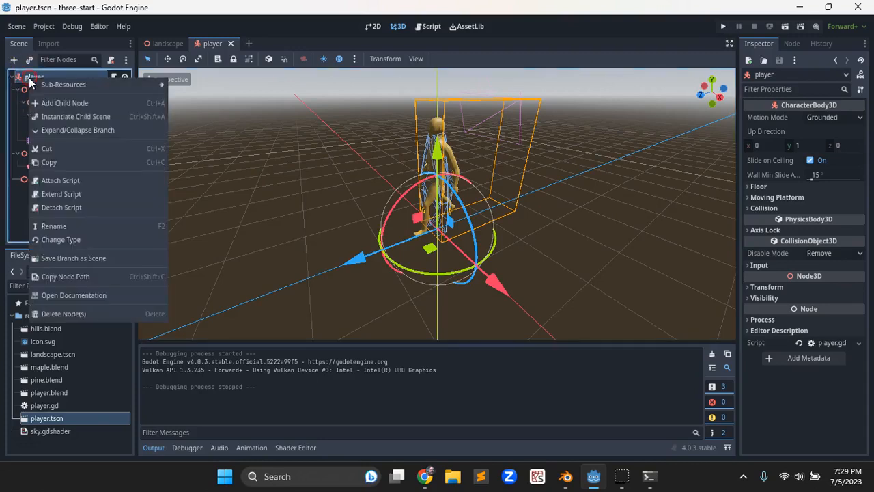
click(41, 97)
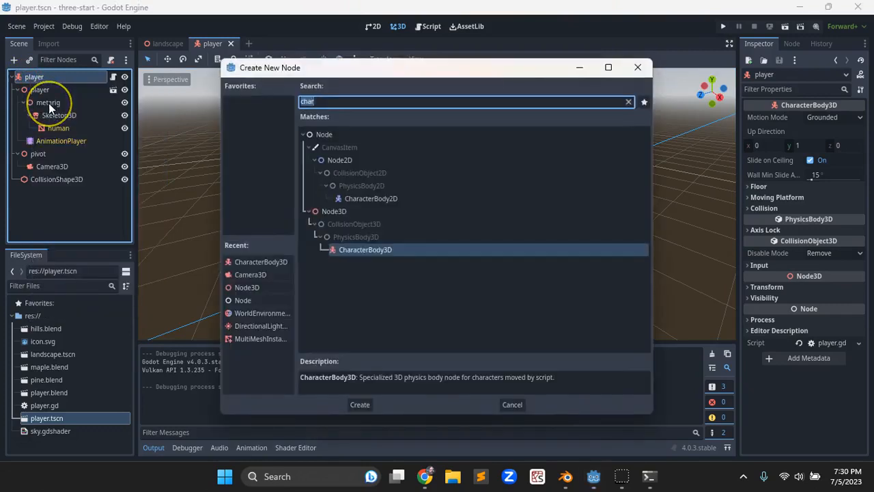
text(anim)
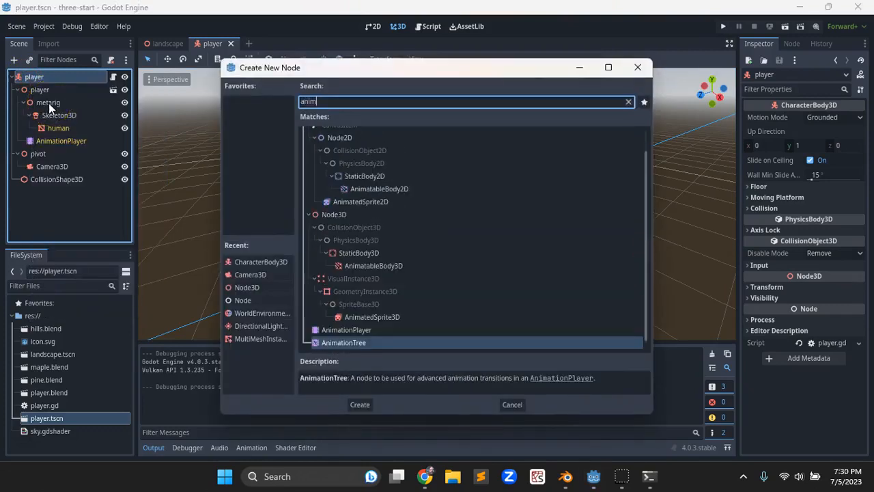
double_click(348, 342)
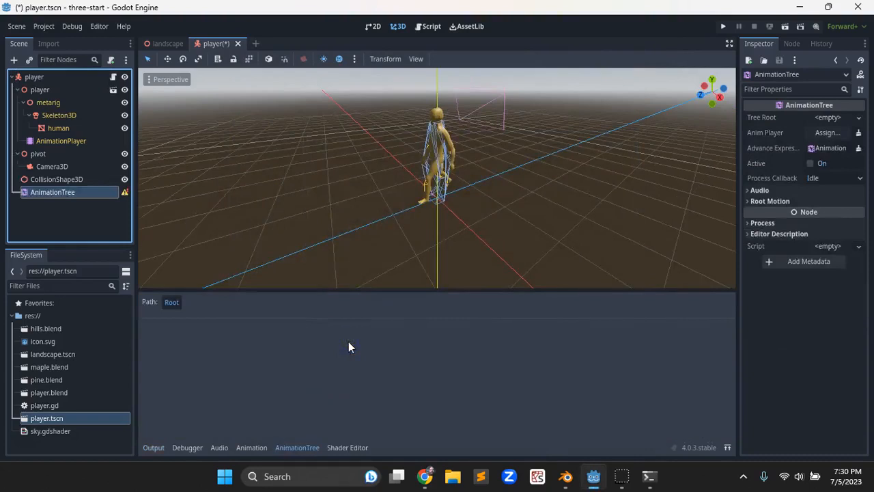
Set the AnimationTree's tree root to a new AnimationNodeStateMachine and assign the AnimationPlayer node as its animation player
click(822, 117)
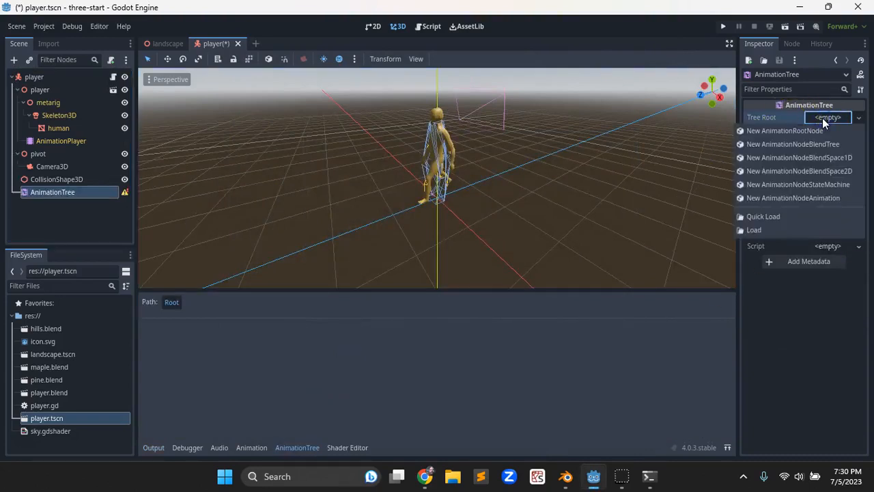
click(803, 184)
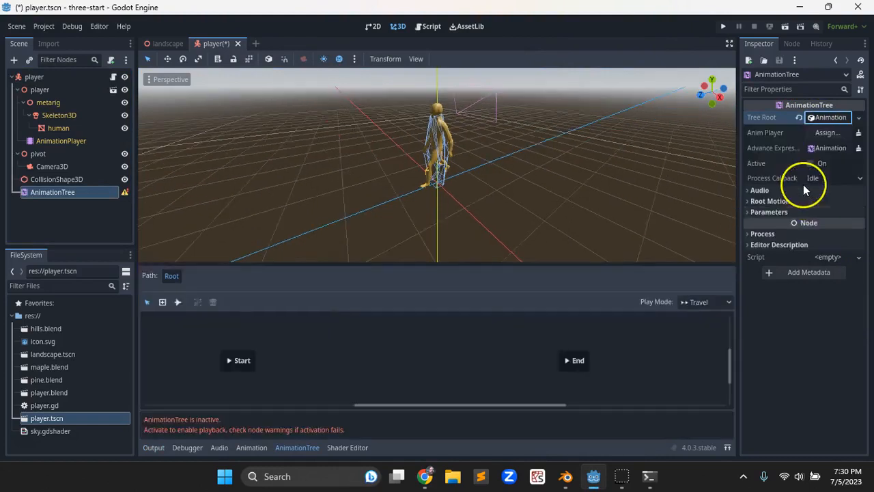
click(825, 132)
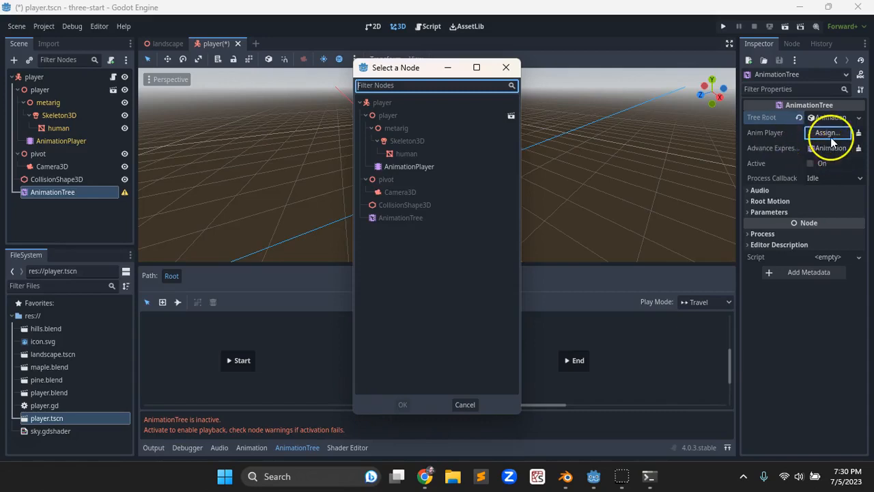
double_click(394, 167)
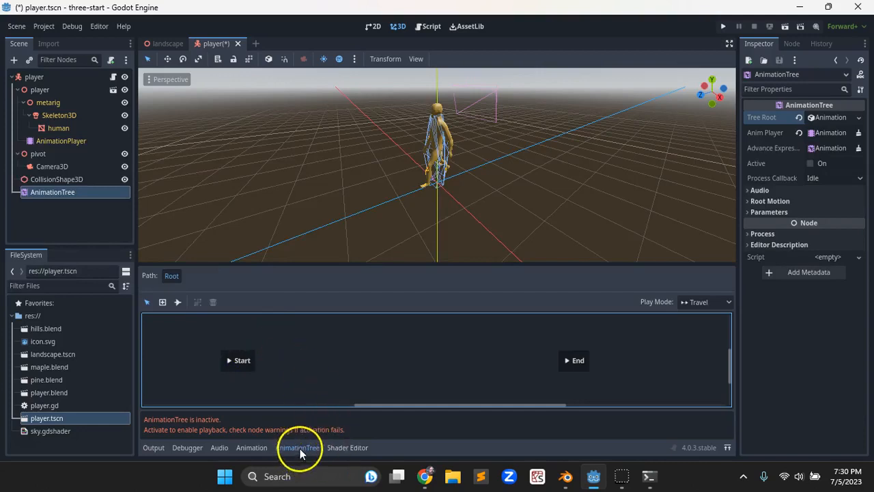
Add the idle and walk animations as states in the AnimationTree's state machine
right_click(294, 336)
mouse_move(360, 344)
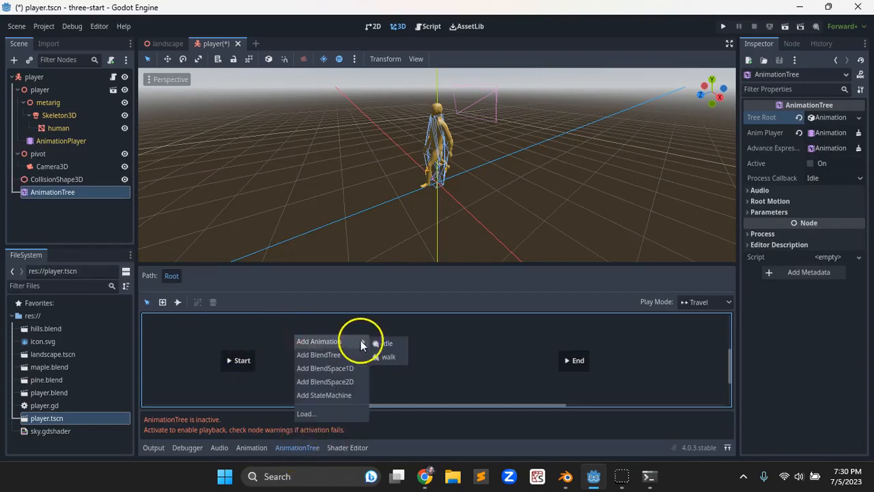
click(399, 343)
right_click(407, 351)
mouse_move(413, 360)
click(496, 373)
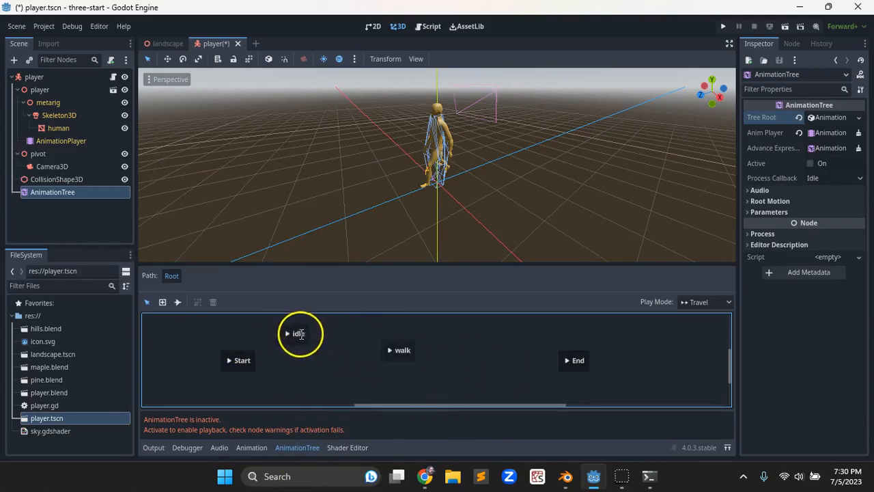
Create immediate transitions from Start to idle and from idle to walk
click(177, 302)
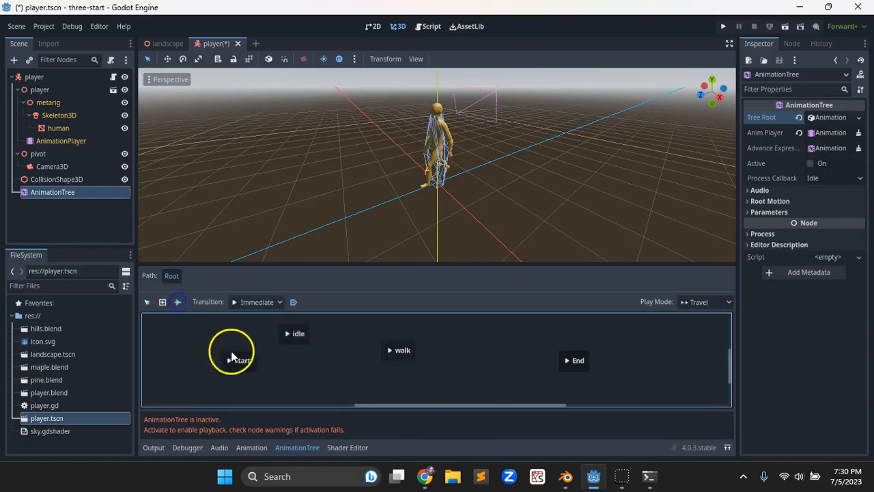
drag(243, 358, 405, 360)
click(384, 353)
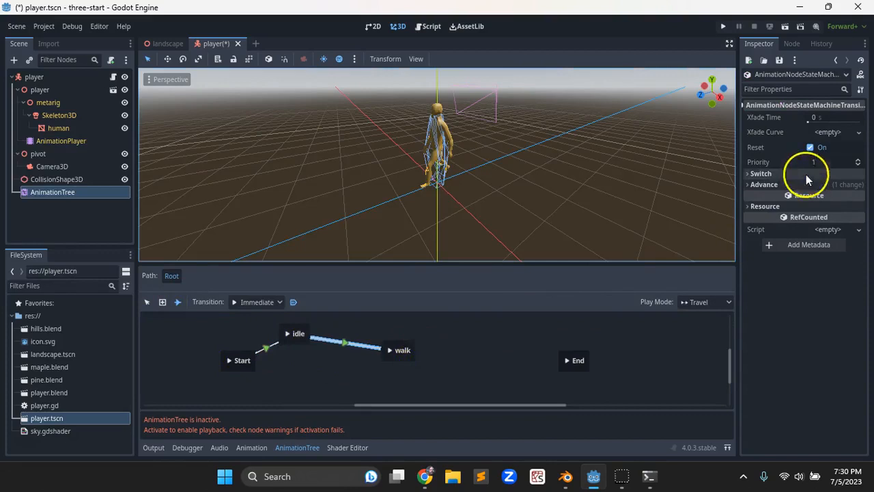
Set the advance condition of the idle-to-walk transition to is_walking
click(758, 184)
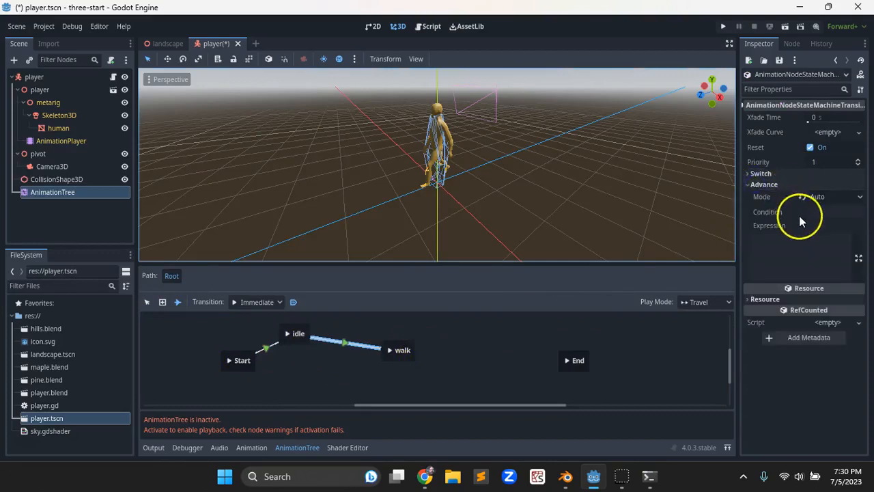
click(822, 212)
text(is_walking)
key(Return)
click(620, 357)
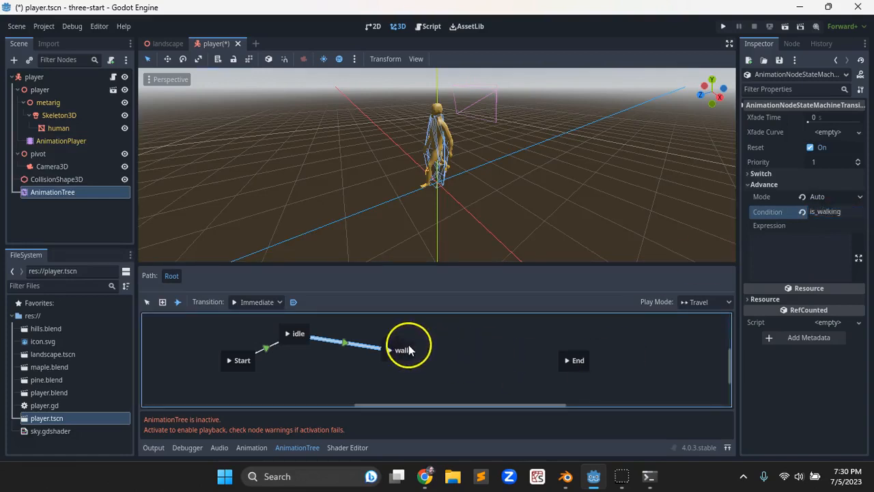
Create a transition from walk back to idle with the advance condition is_idle, and save the player scene
click(300, 333)
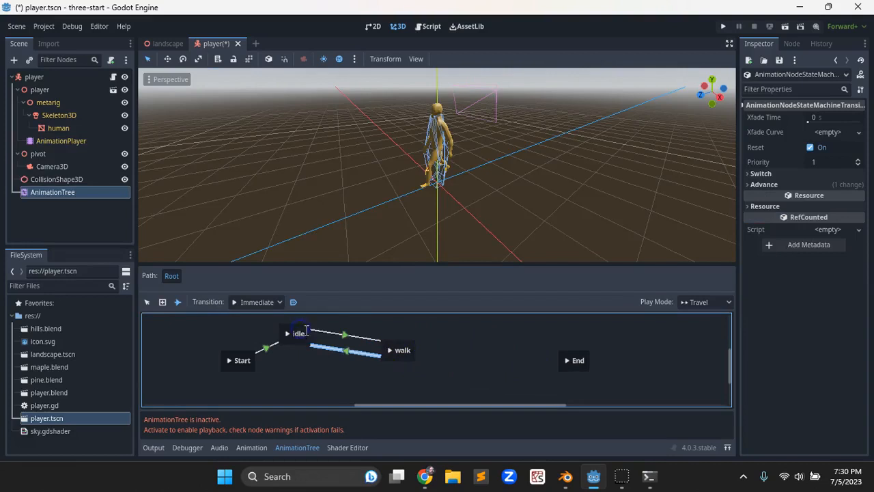
click(786, 185)
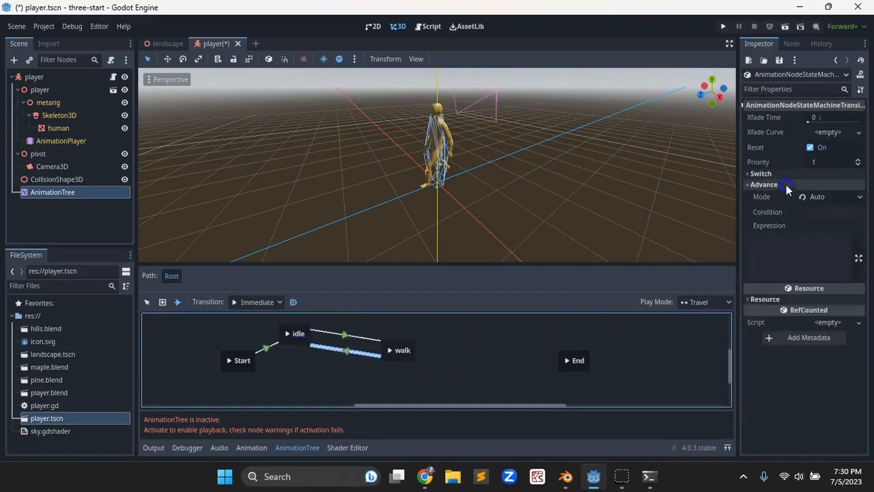
click(814, 213)
text(isIdle)
key(Return)
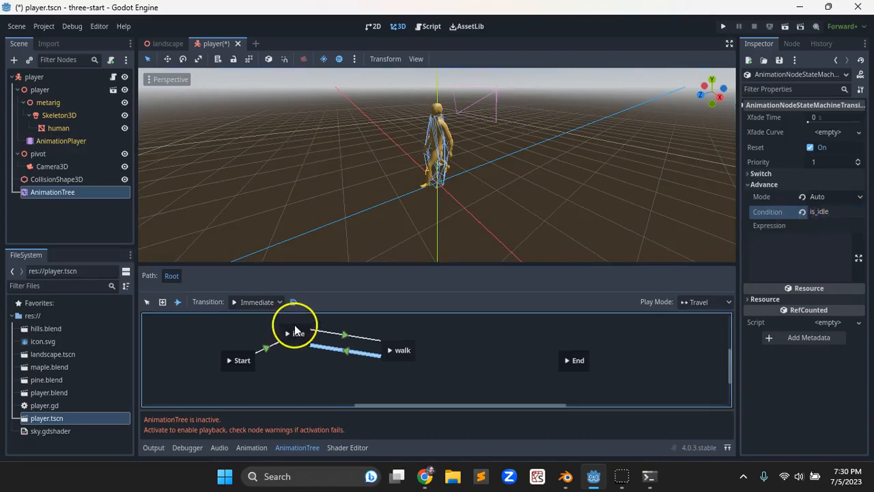
key(ctrl+s)
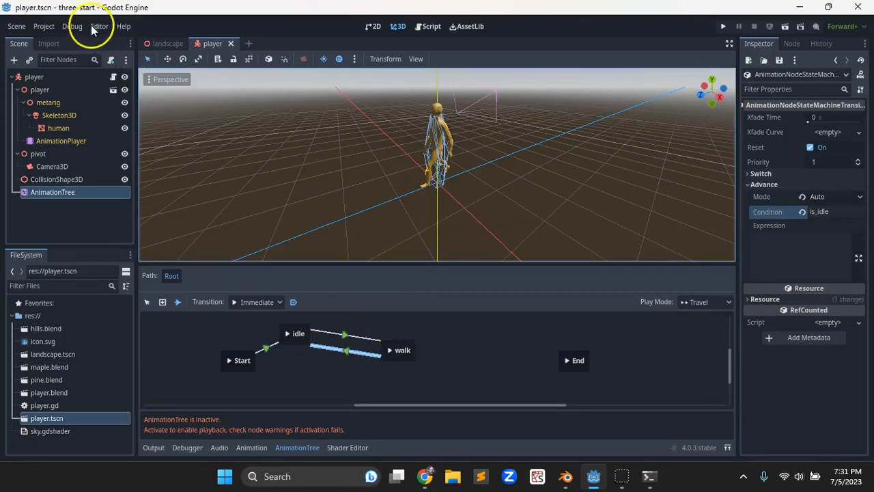
Add the input actions forward and backward to the project's input map
click(44, 26)
click(60, 40)
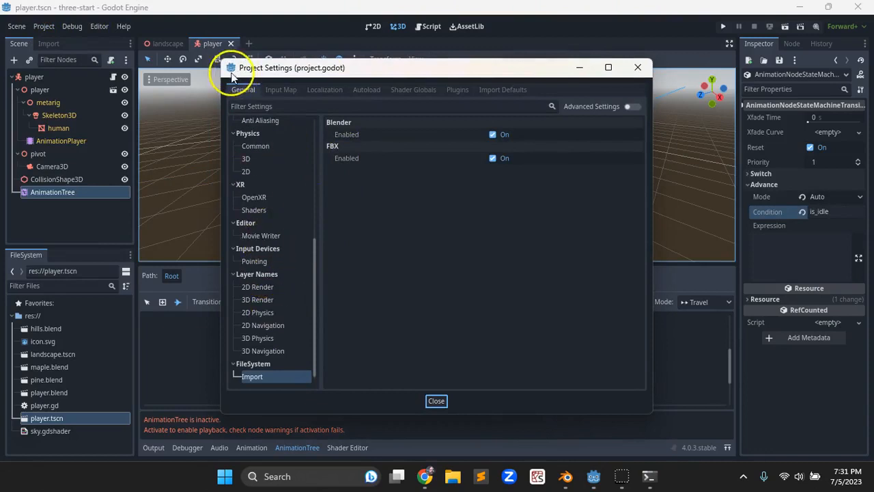
click(282, 90)
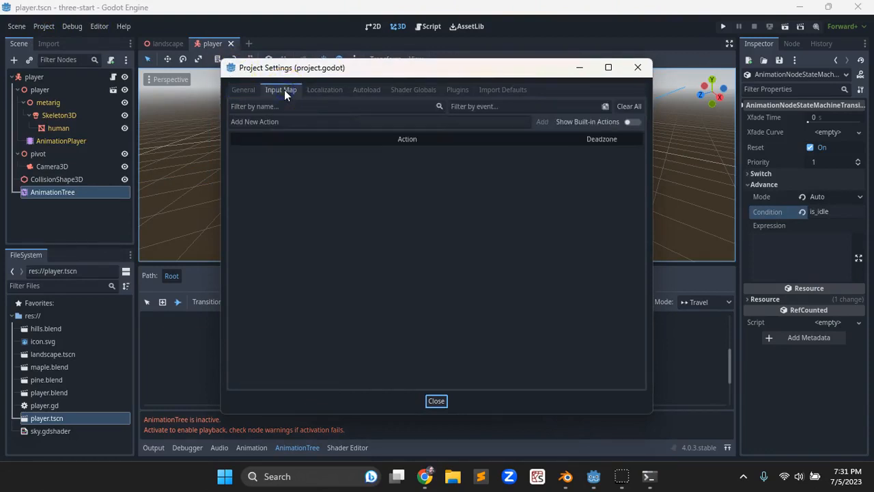
click(315, 121)
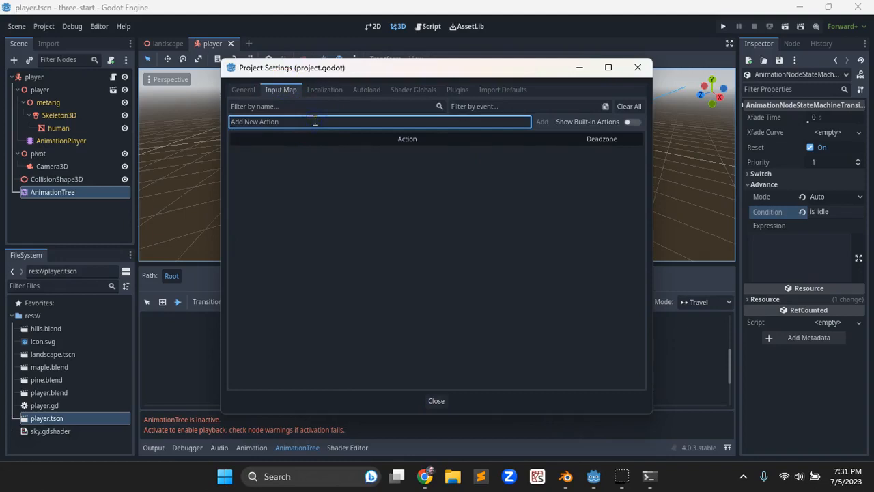
text(forward)
key(Return)
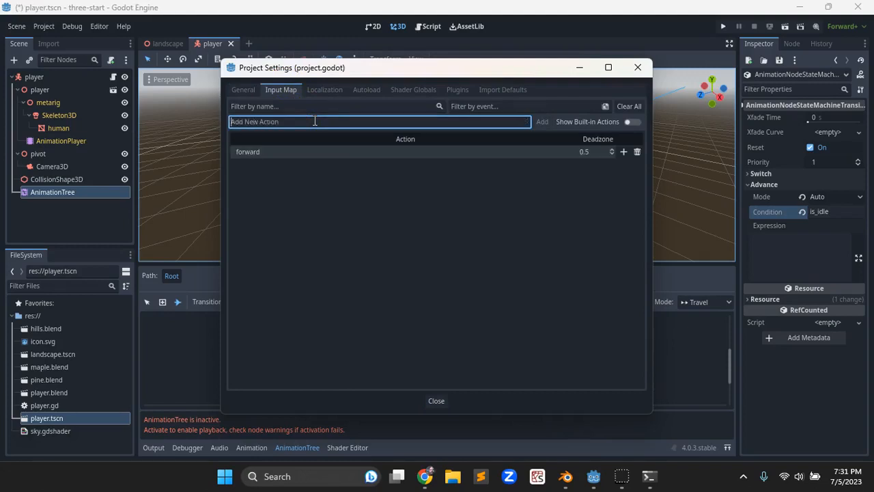
text(backward)
key(Return)
Add the input actions turn_left, turn_right and jump to the input map
text(turn_left)
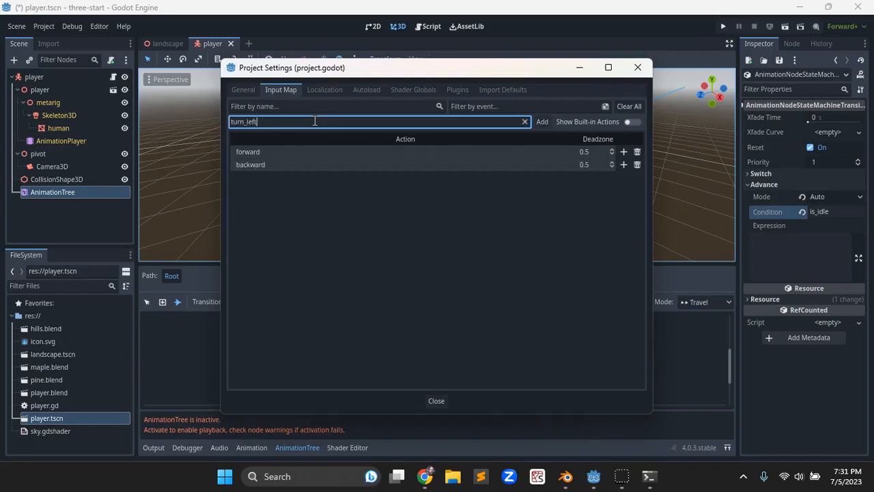
key(Return)
text(tur)
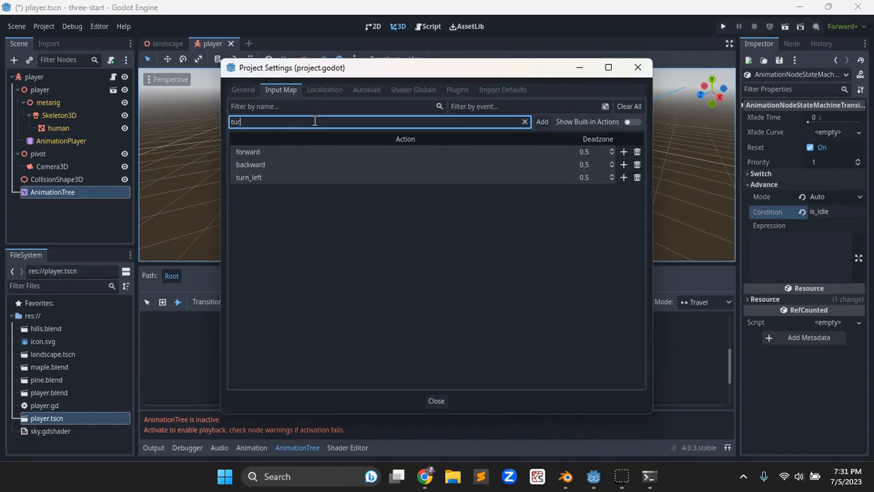
text(n_right)
key(Return)
text(jump)
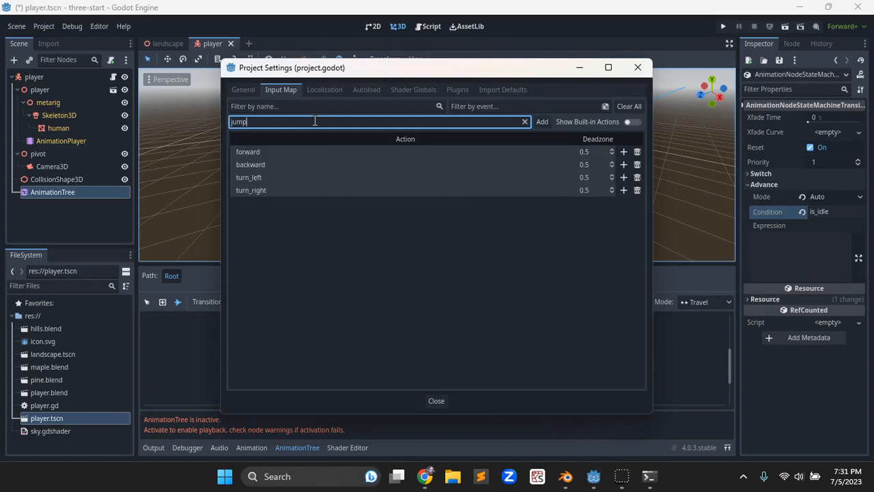
key(Return)
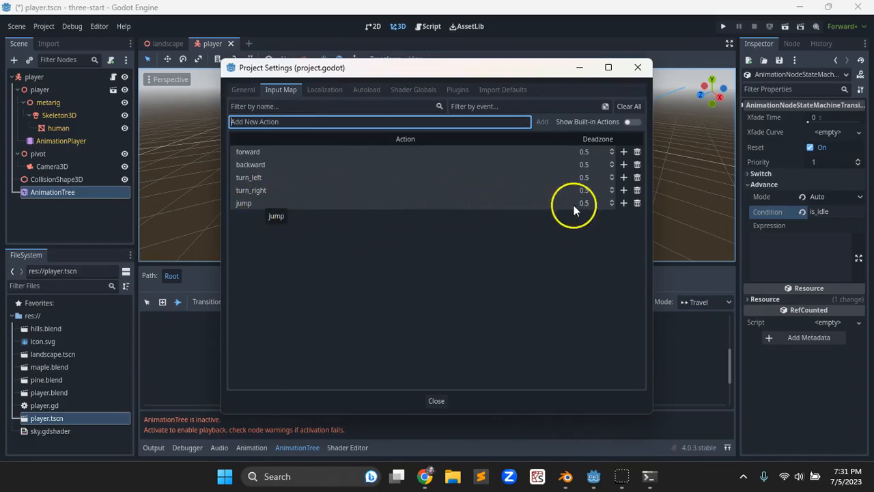
Bind the physical Space key to the jump action and the physical D key to turn_right
click(623, 204)
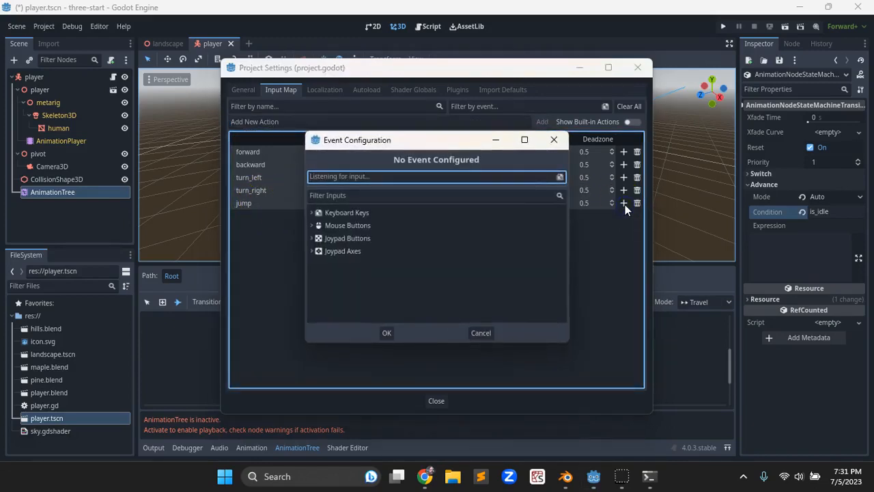
key(space)
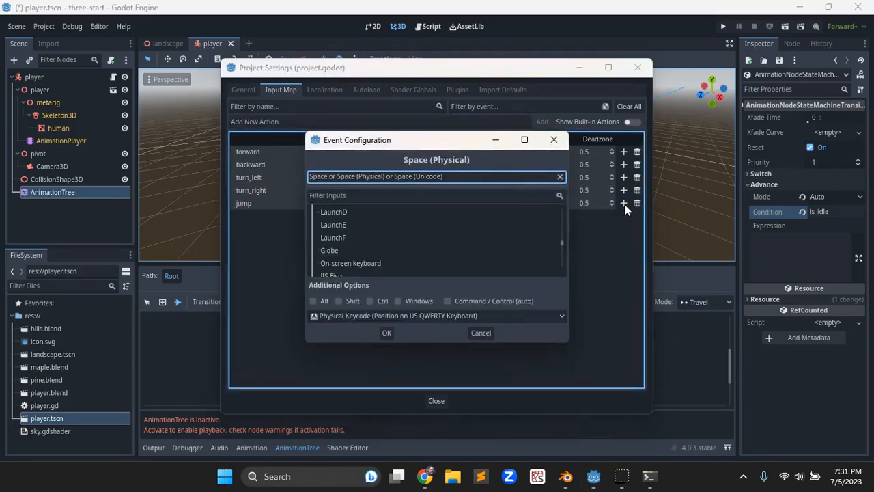
click(386, 333)
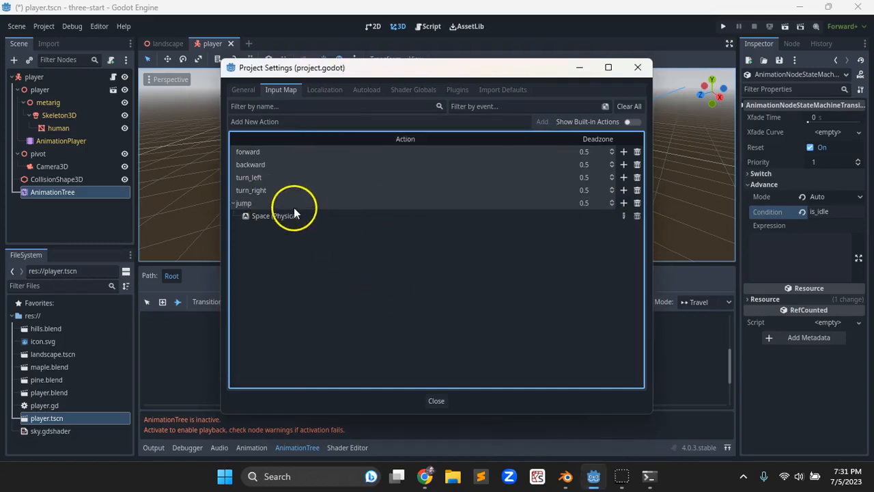
click(623, 190)
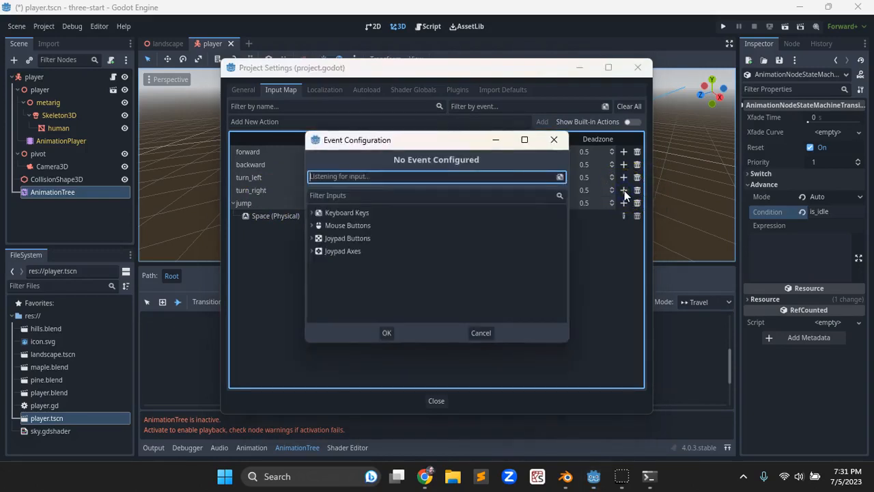
key(d)
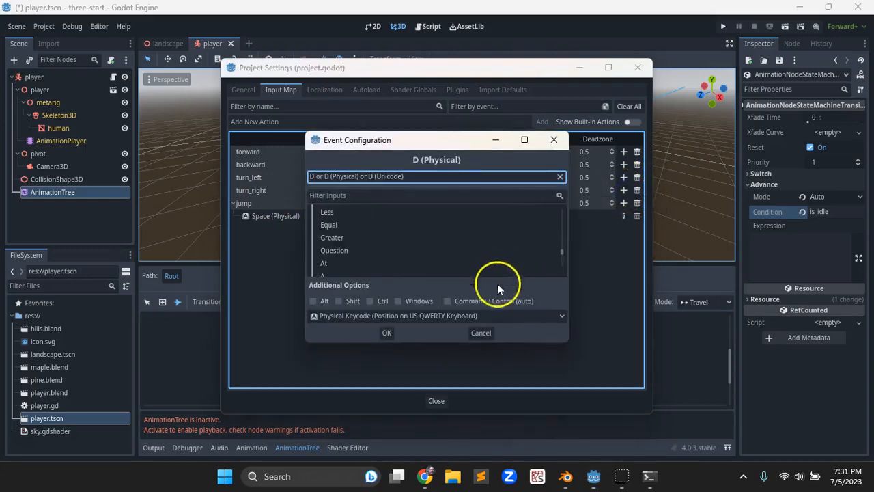
click(387, 332)
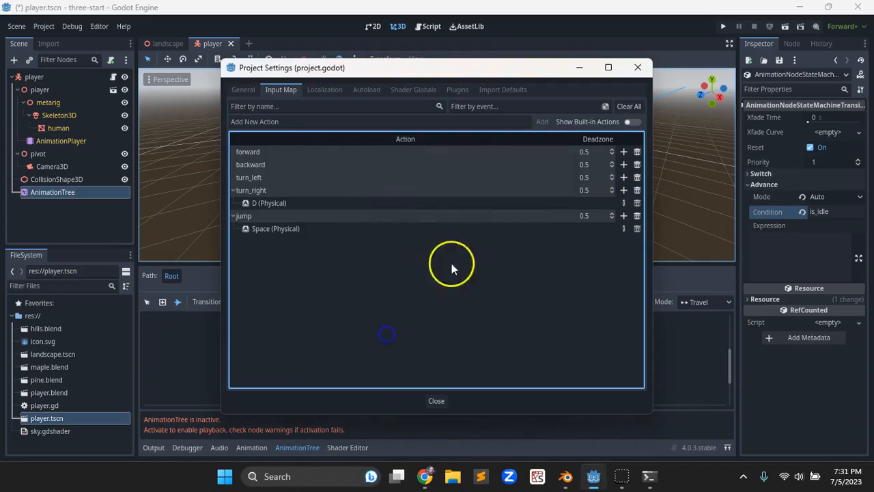
Bind the physical A key to the turn_left action and the physical S key to backward
click(624, 178)
key(a)
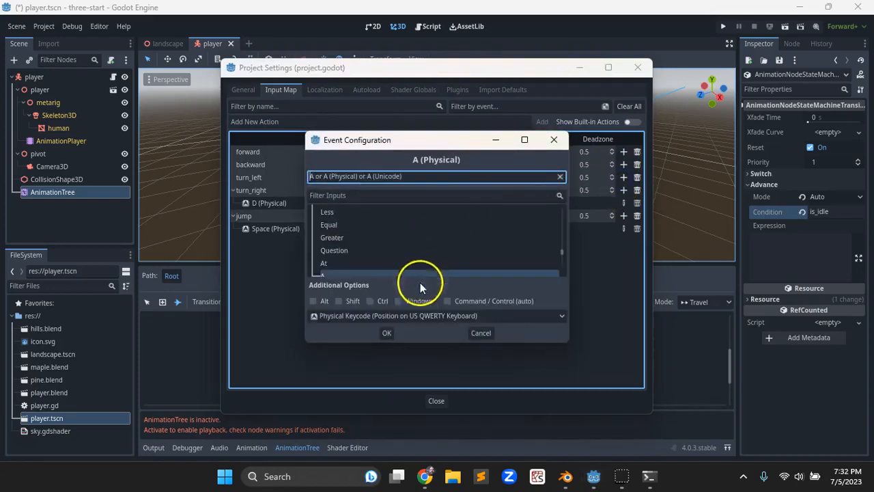
click(387, 332)
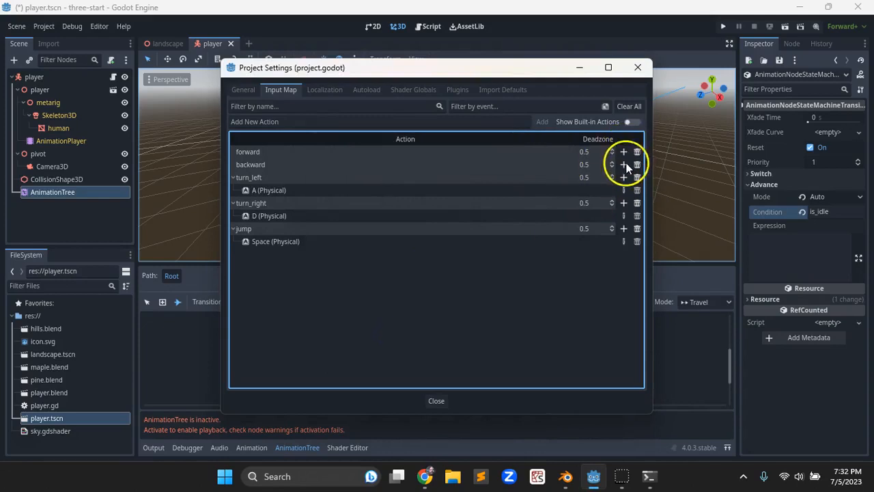
click(624, 164)
key(s)
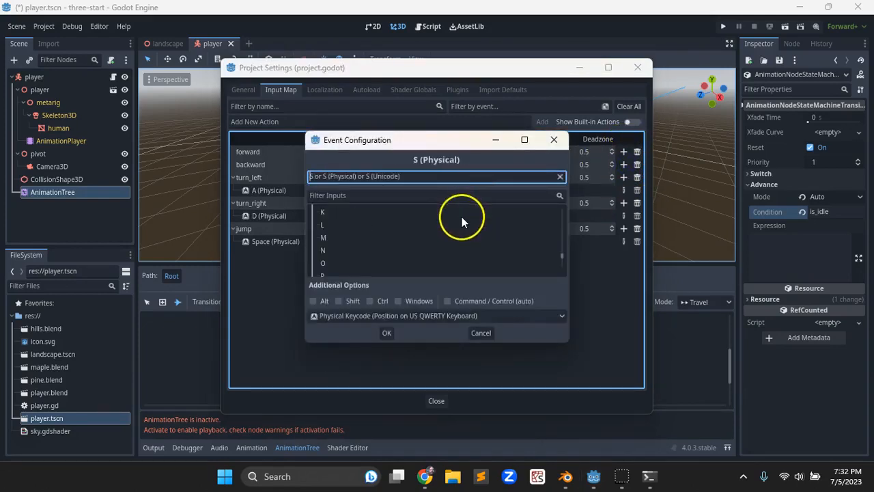
click(386, 333)
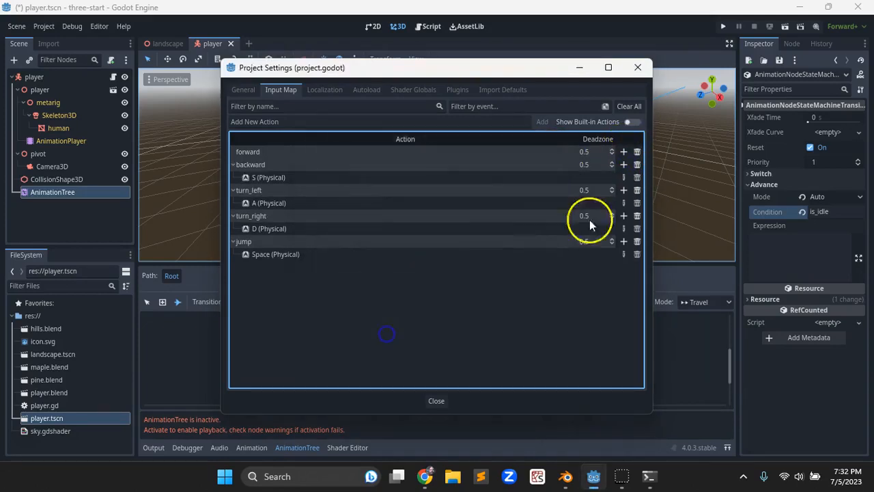
Bind the physical W key to the forward action and close the project settings
click(624, 151)
key(w)
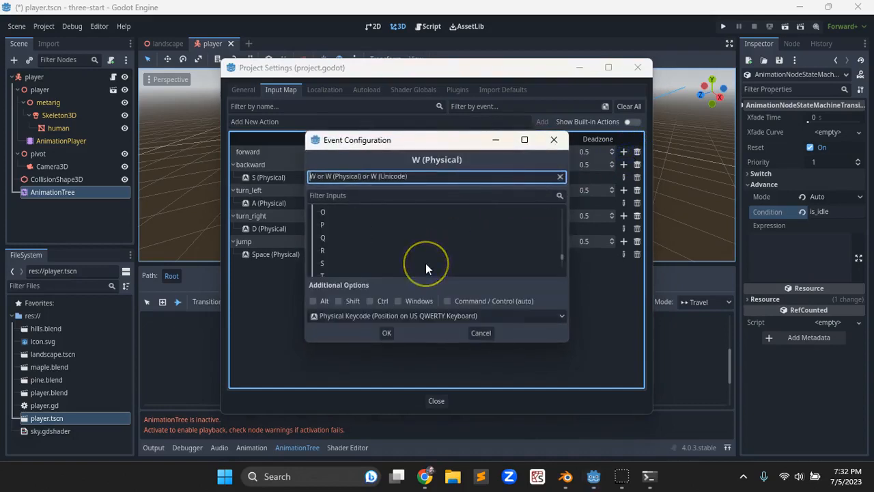
key(Return)
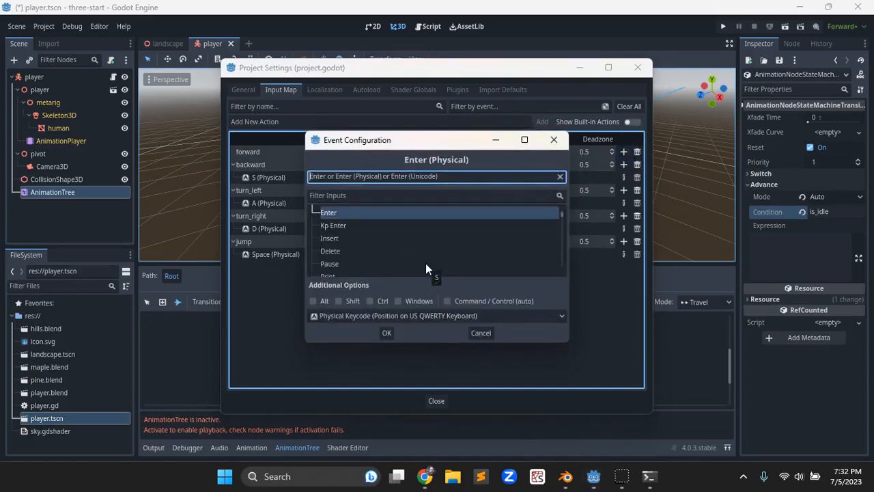
key(w)
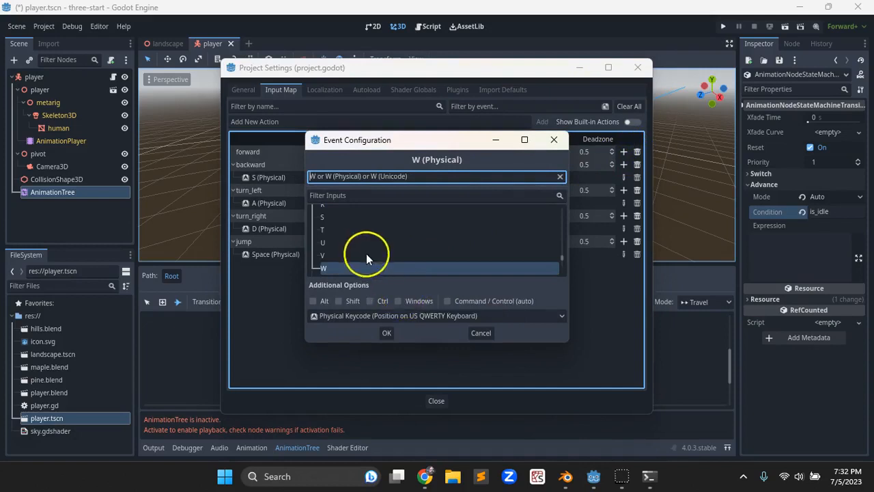
click(385, 332)
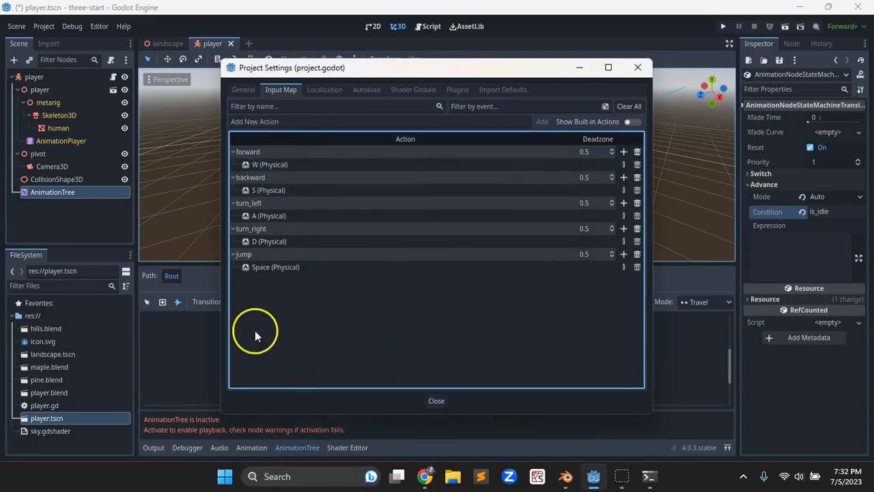
click(432, 400)
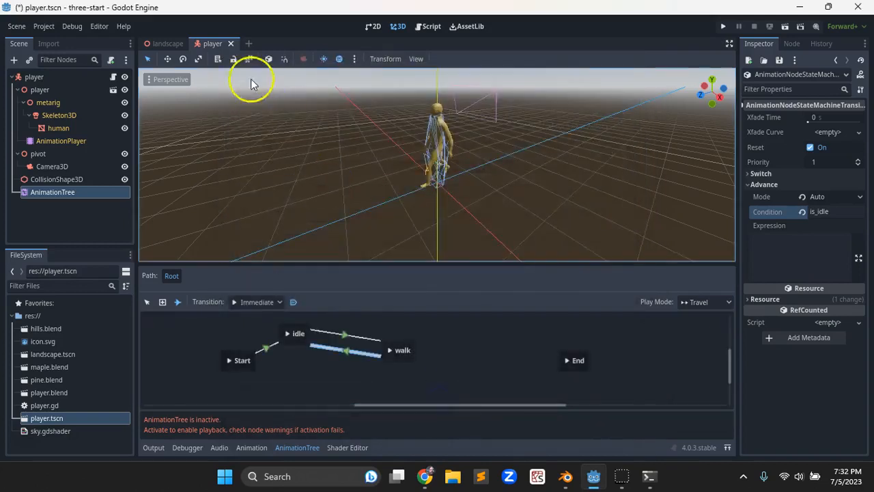
Comment out the input_dir declaration that reads the ui_left, ui_right, ui_up and ui_down actions in player.gd
click(431, 27)
click(188, 348)
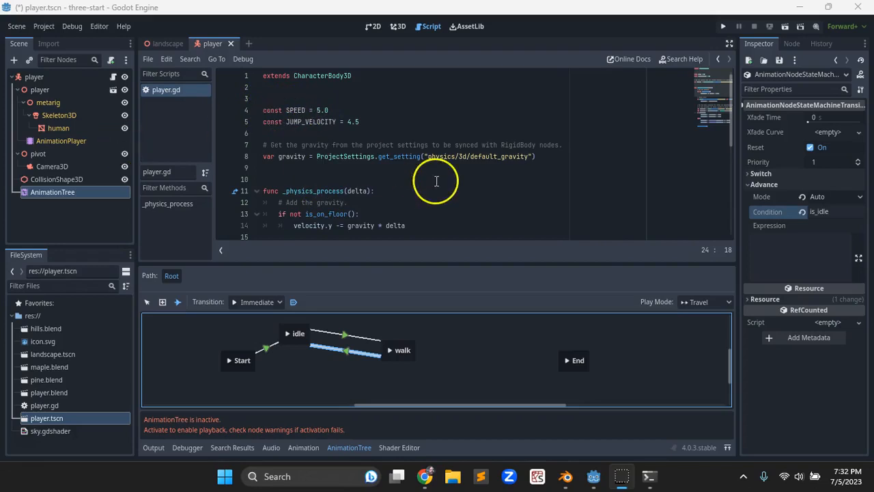
scroll(436, 181, down, 2)
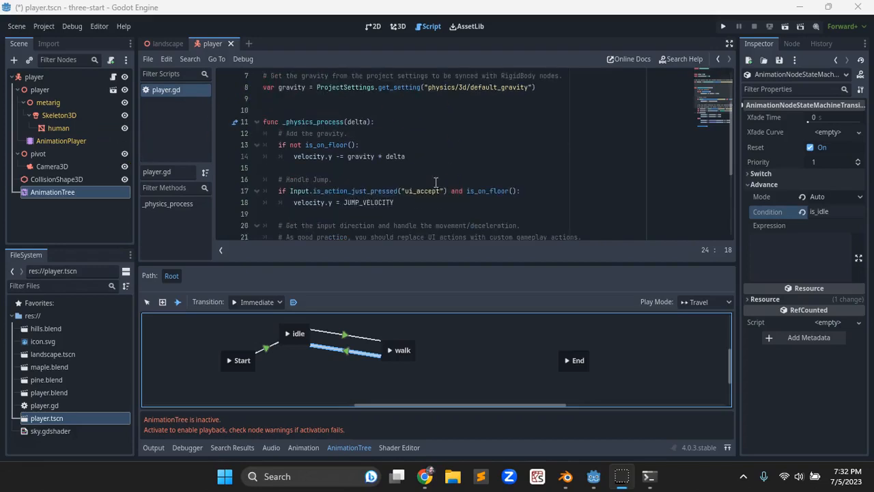
scroll(436, 183, down, 4)
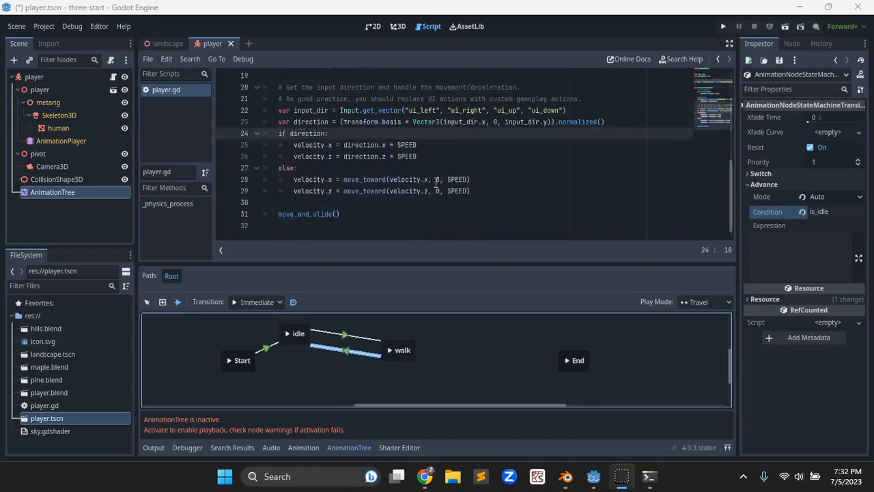
scroll(436, 181, up, 1)
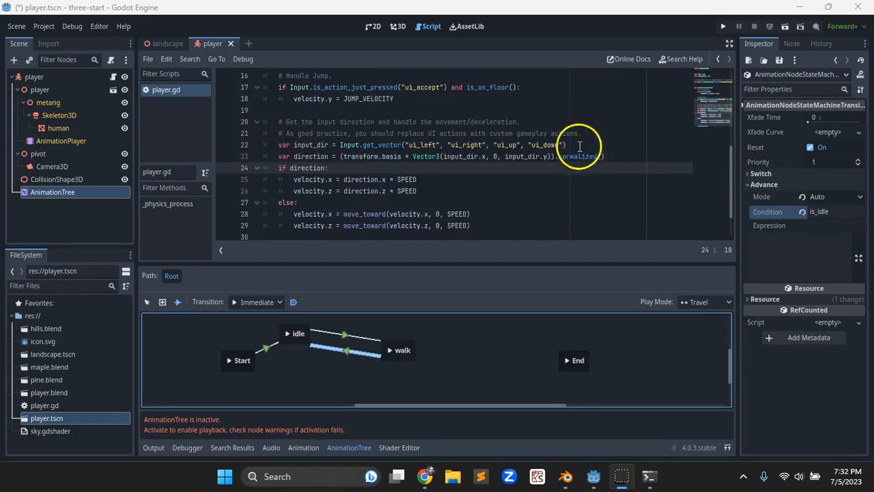
click(578, 146)
key(Home)
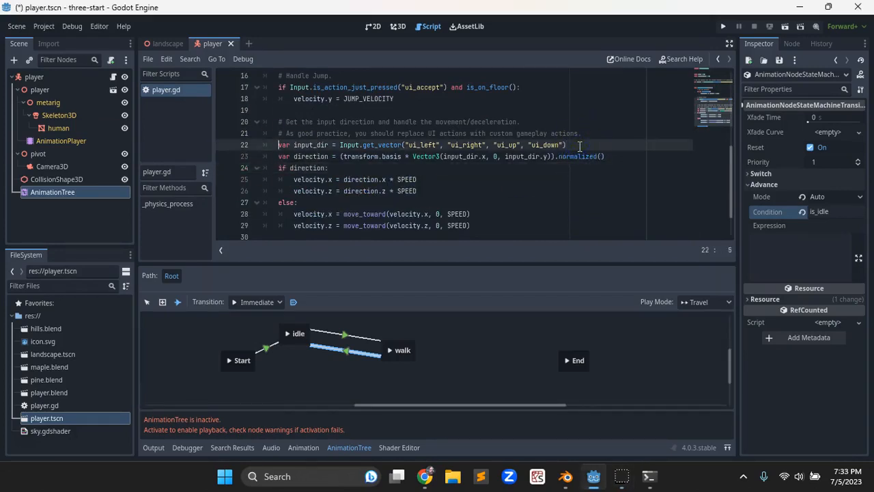
text(#)
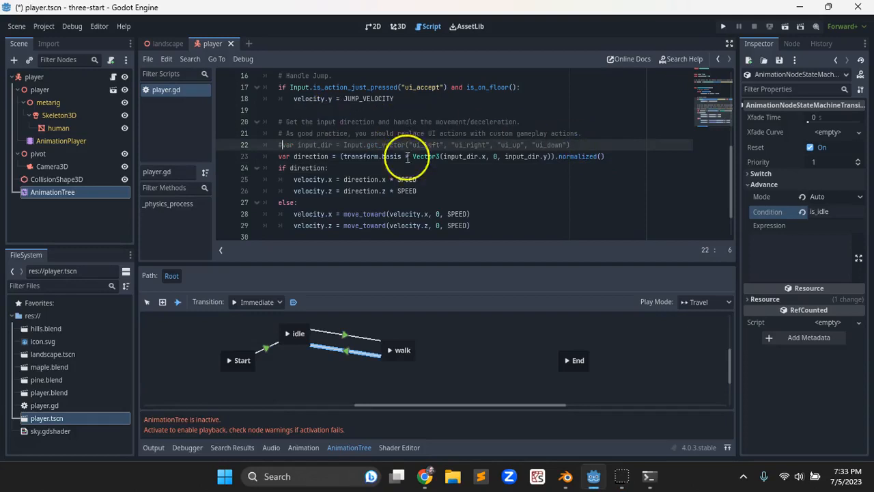
Declare a variable z with the value 0 on a new line below the commented-out input_dir line
click(569, 145)
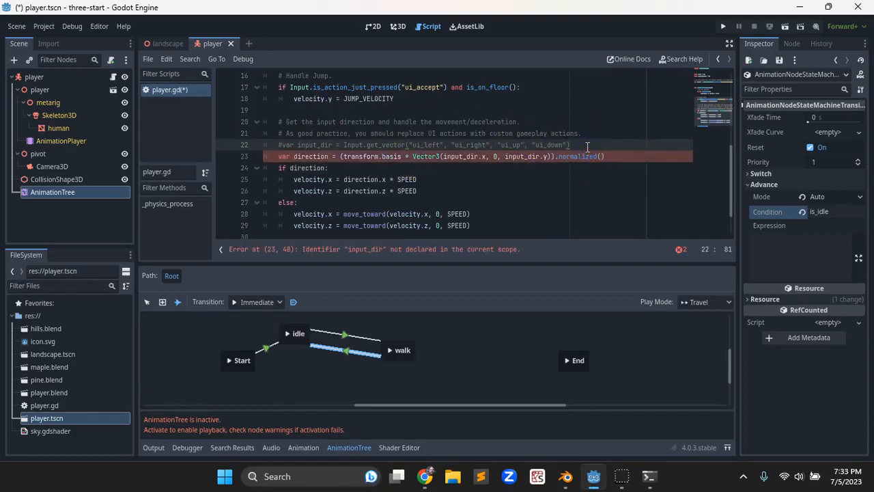
key(Return)
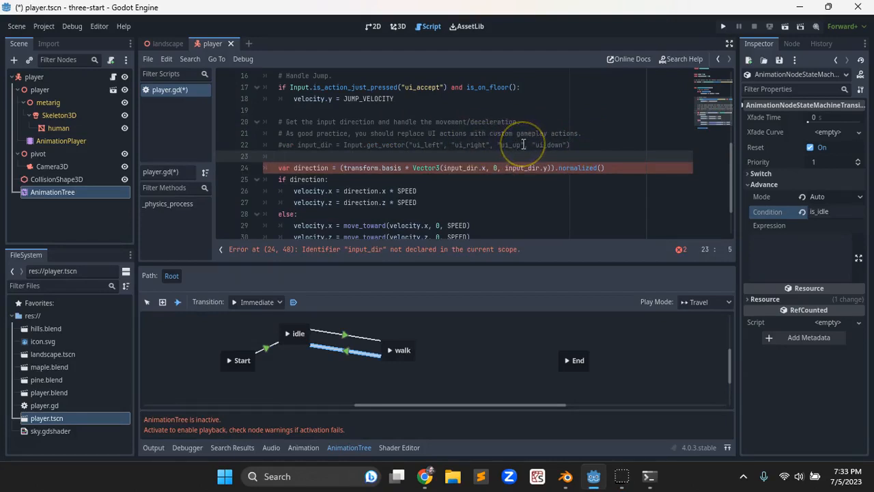
text(var )
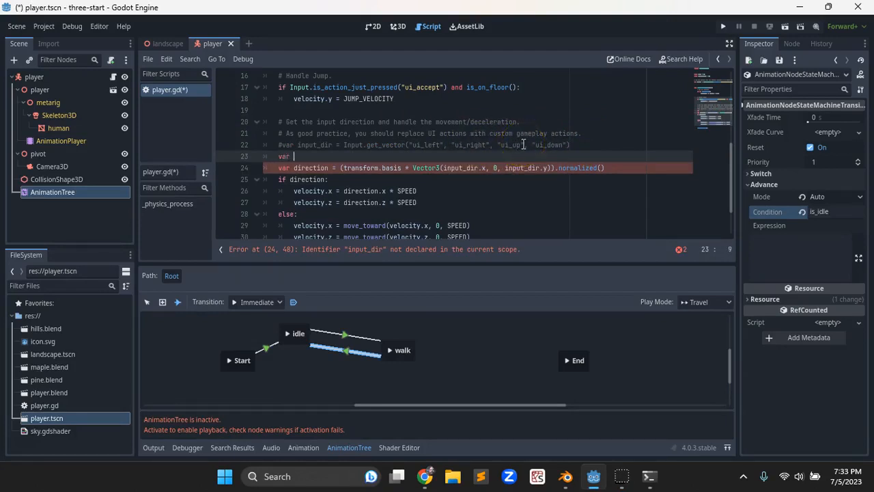
text(z =)
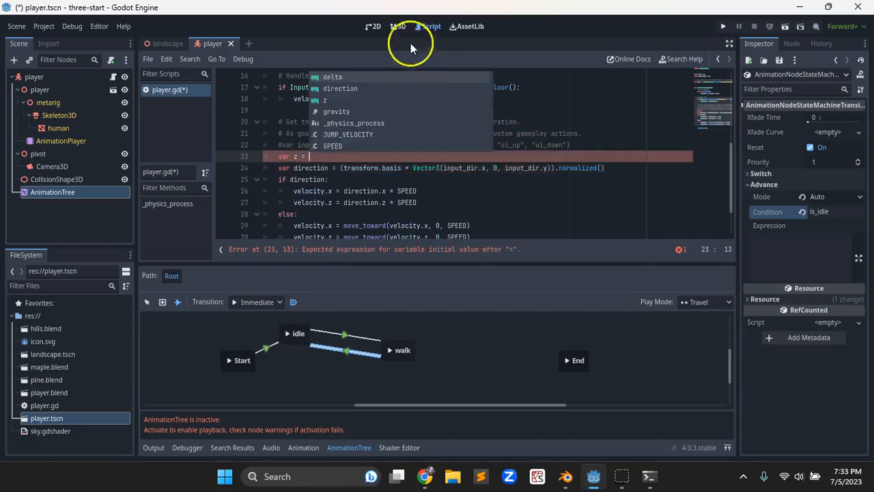
click(397, 26)
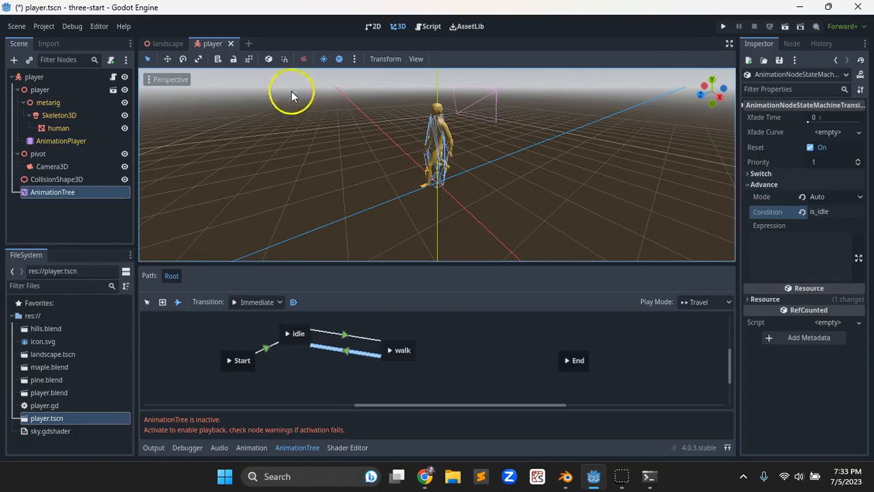
click(430, 26)
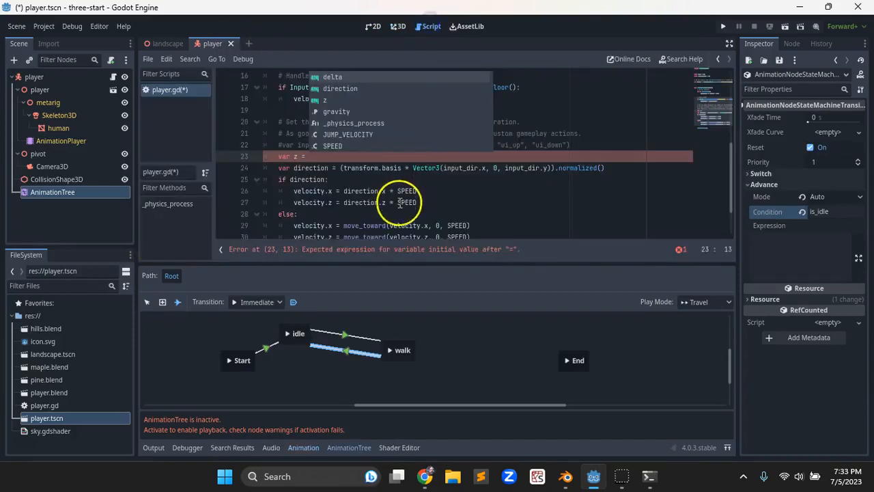
text(0;)
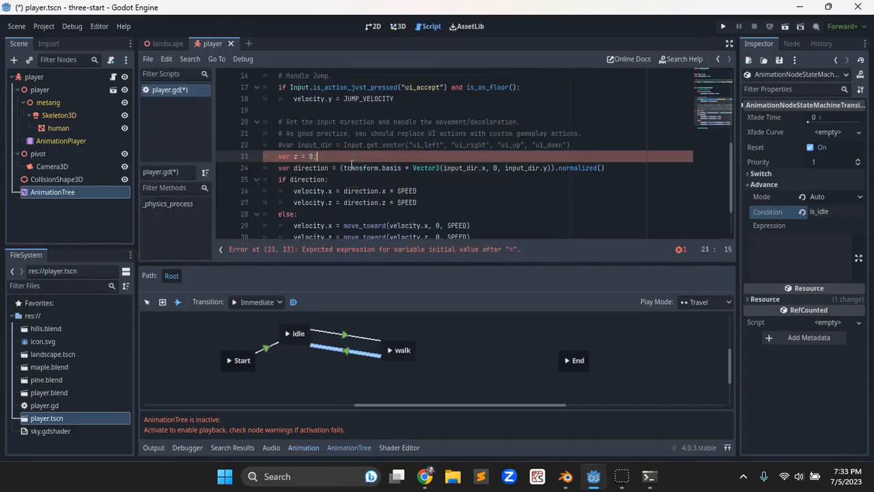
Add an if branch below the z declaration that sets z = 1 while Input.is_action_pressed("forward") is true
key(Return)
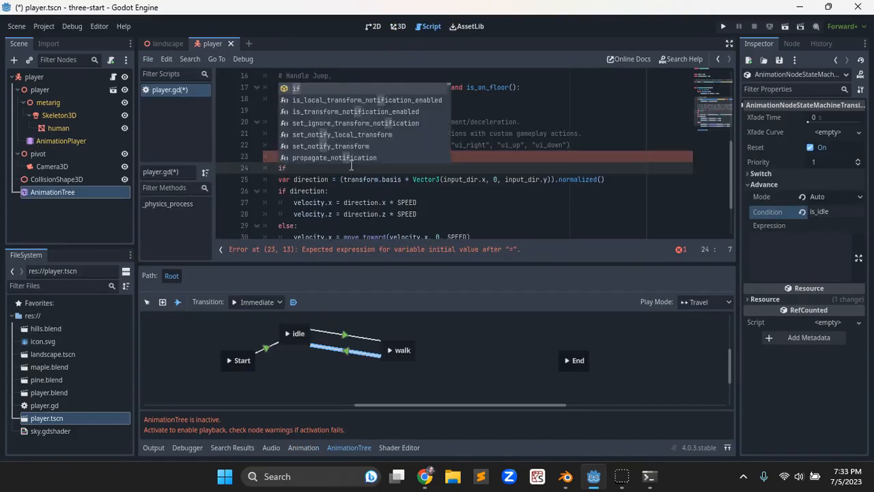
text(if Input)
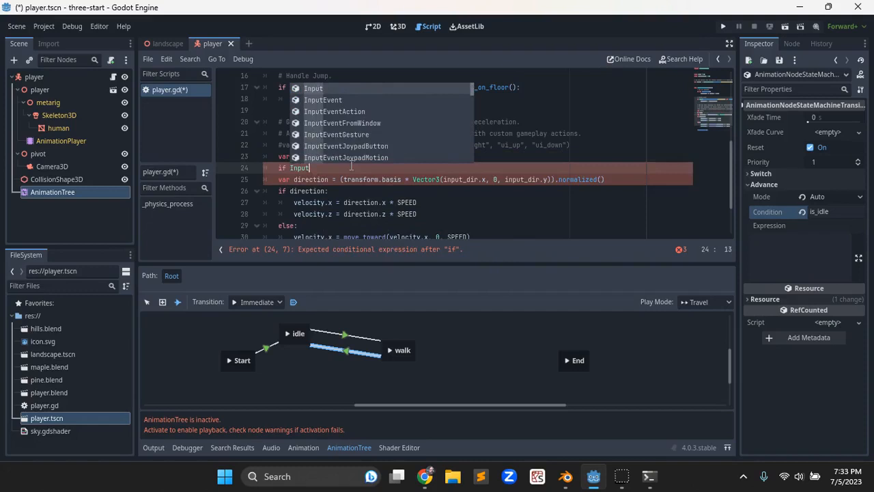
text(.is_ac)
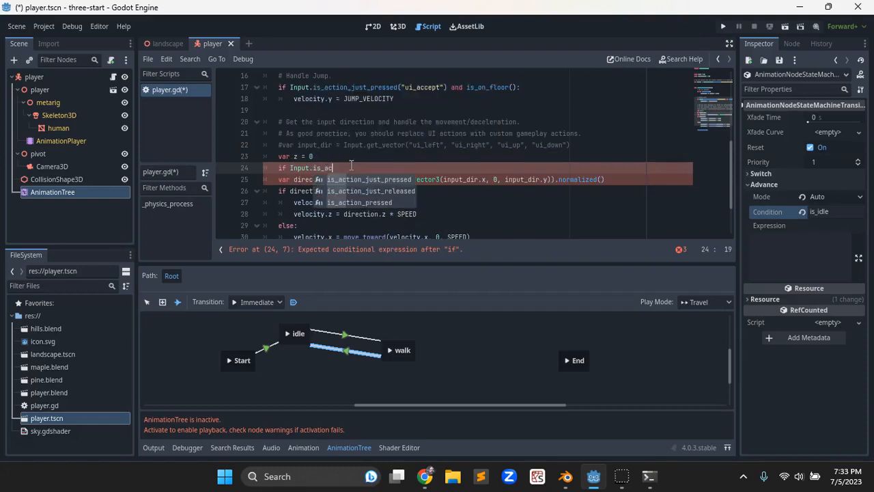
text(tion_pre)
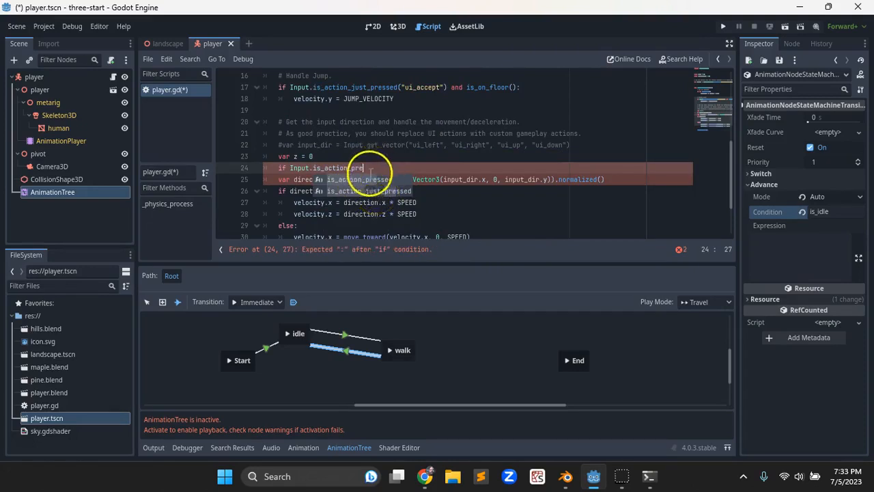
key(Return)
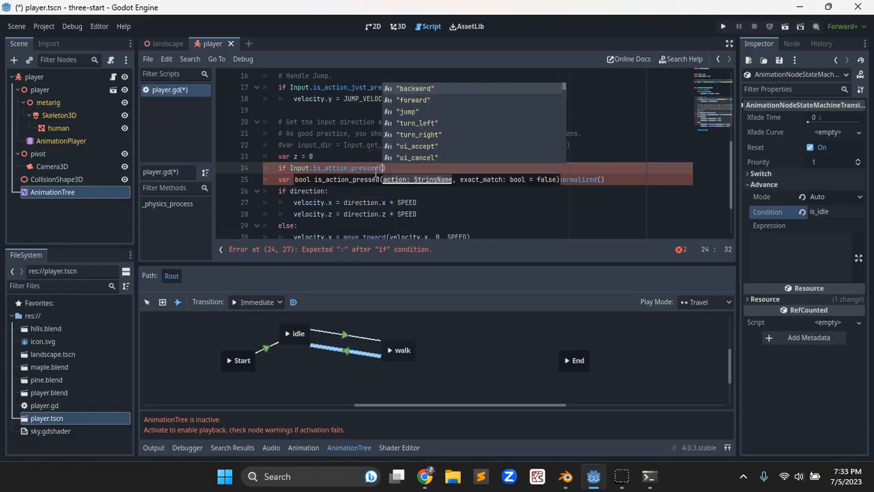
text("forward)
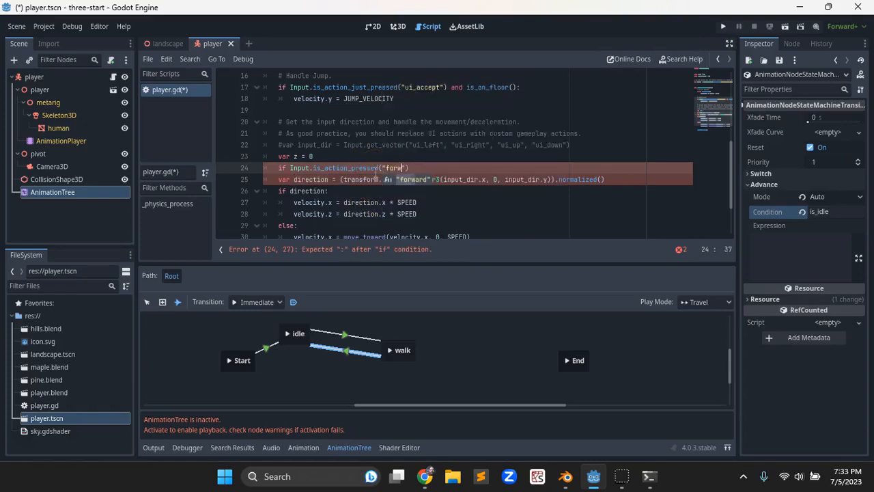
key(End)
text(:)
key(Return)
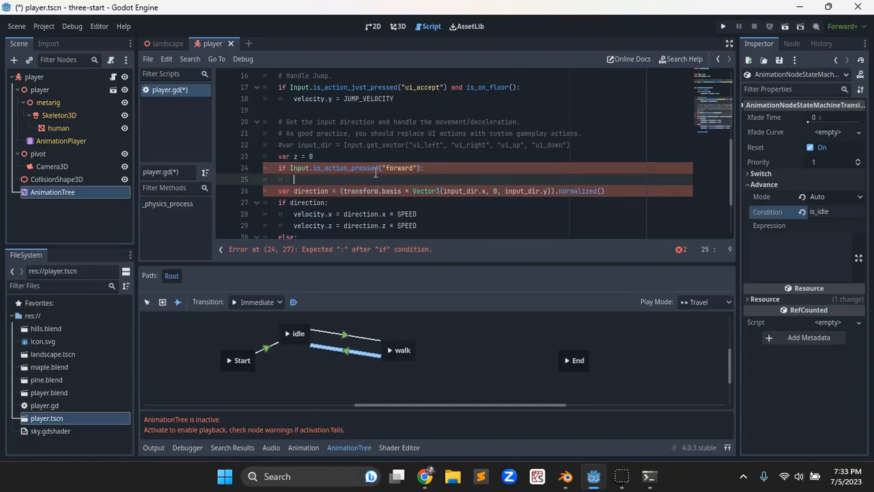
text(z = 1)
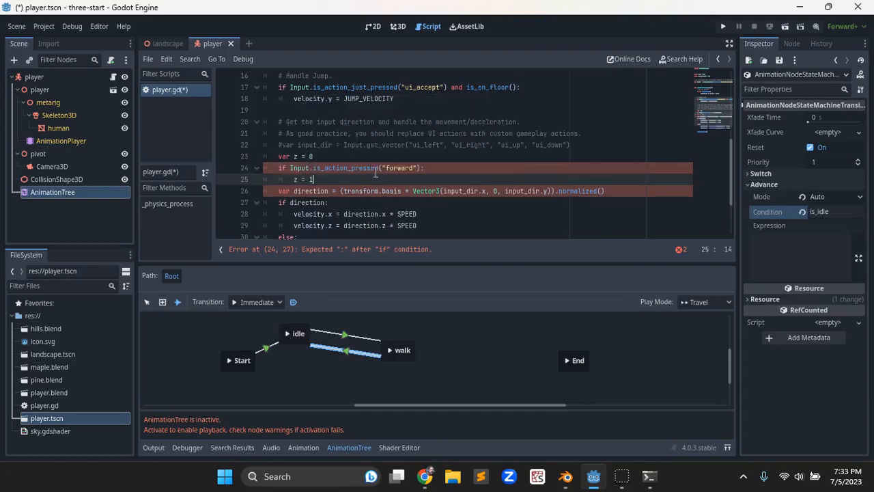
Add an elif branch that sets z = -1 while Input.is_action_pressed("backward") is true
key(Return)
text(elif)
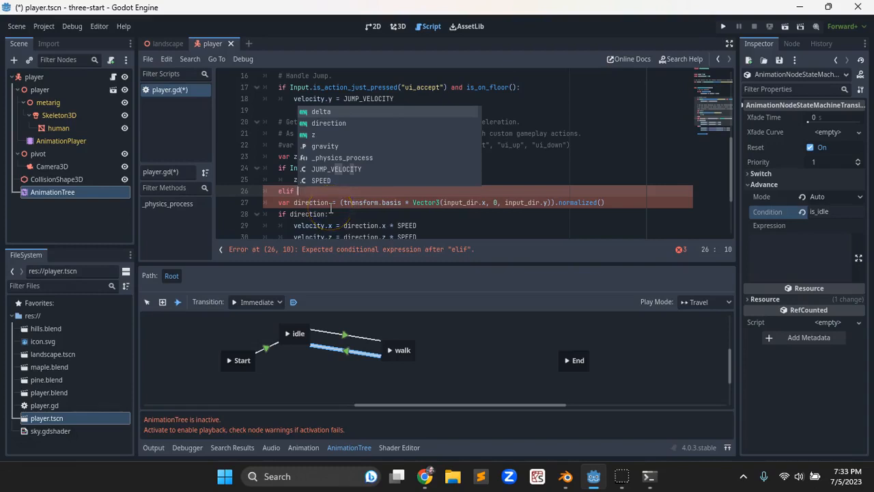
text(Input.b)
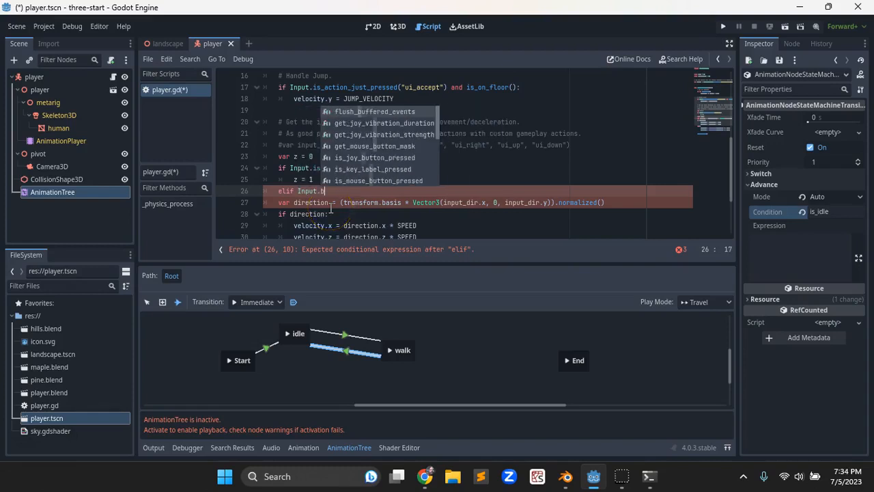
key(BackSpace)
text(is_action)
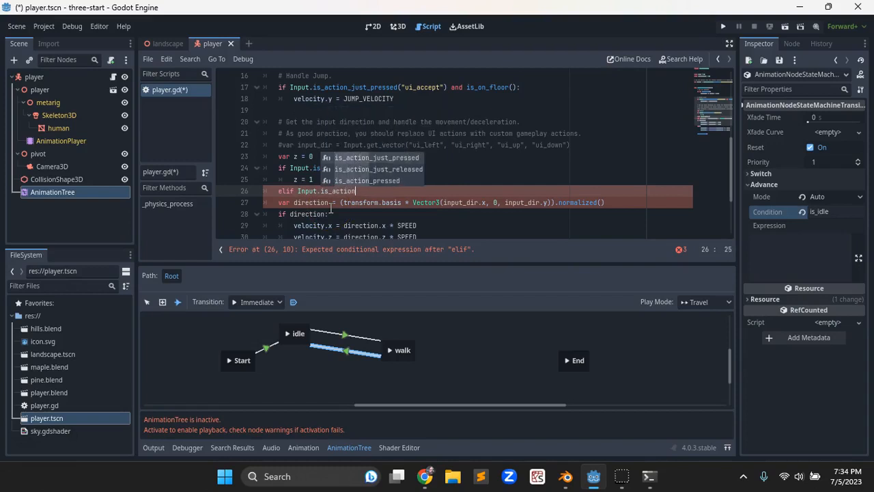
key(Down)
key(Down)
key(Return)
text("backward"):)
key(Return)
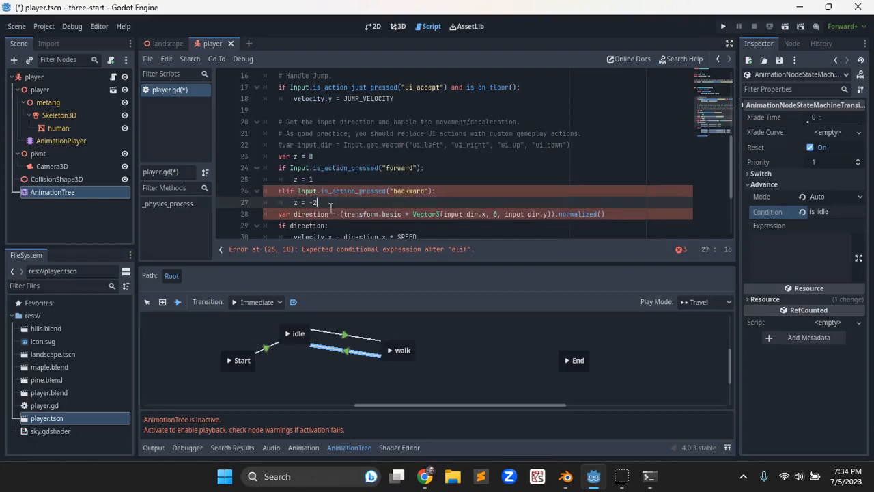
text(z = -1)
Leave a blank line after the backward branch and add a separate if condition checking Input.is_action_pressed("turn_left")
key(Return)
key(Return)
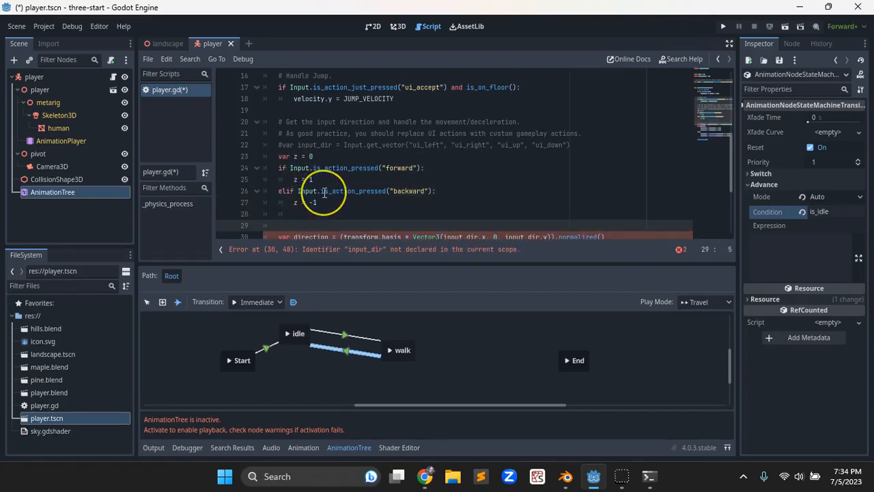
text(if)
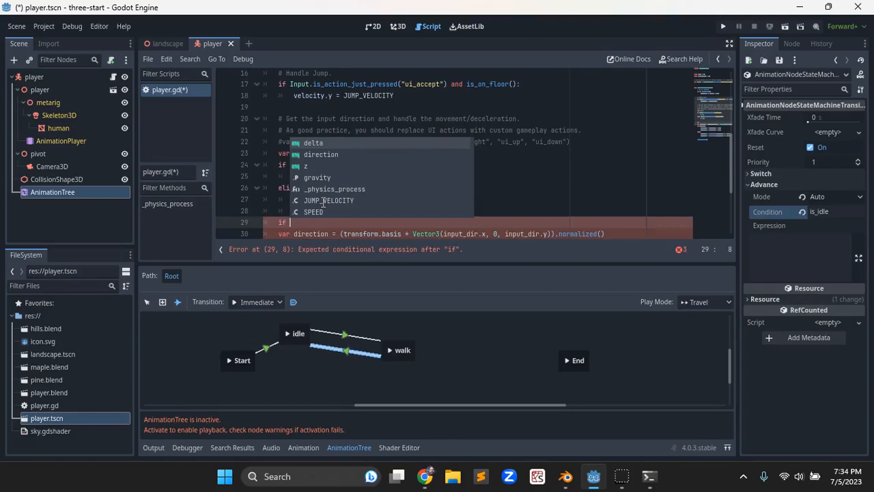
text(Input.is)
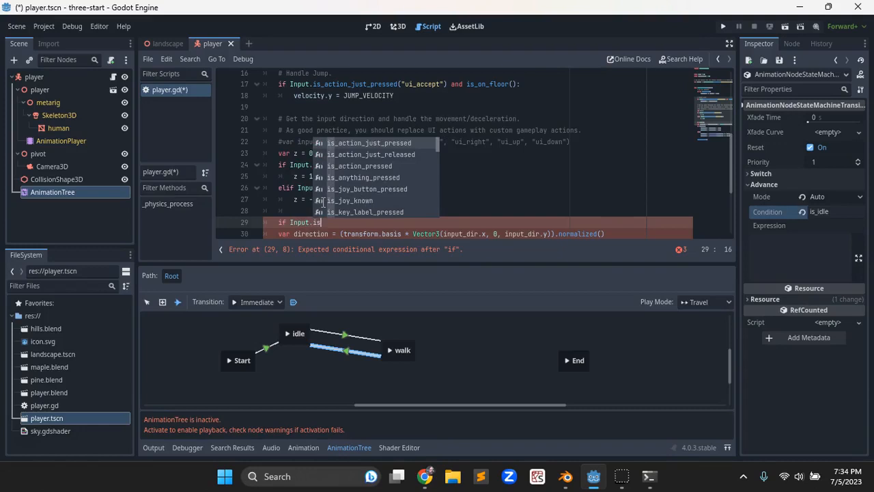
key(Down)
key(Down)
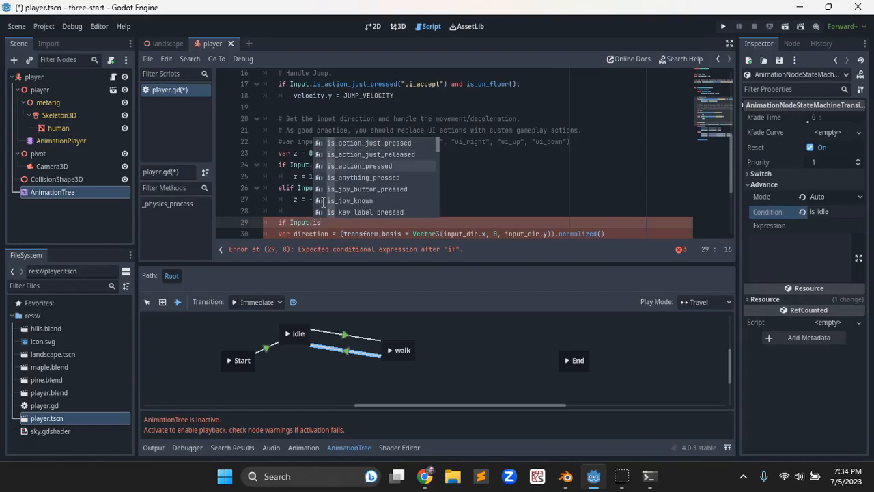
key(Return)
text("turn)
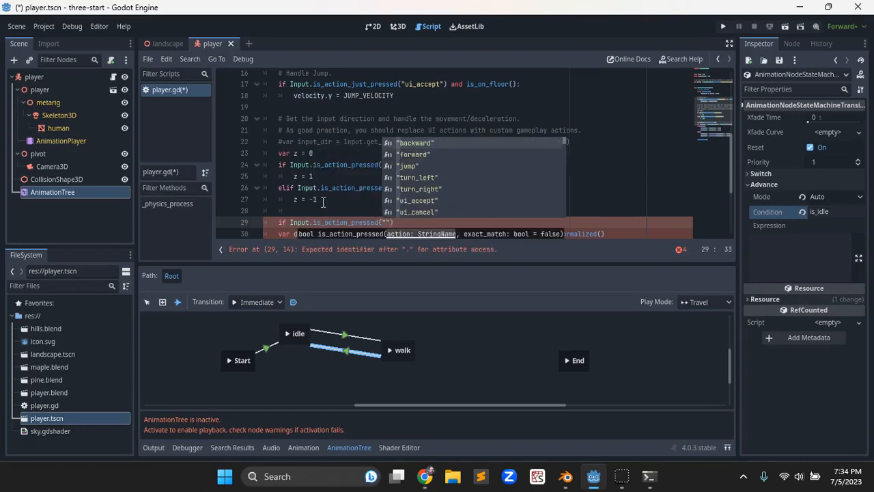
text(_left)
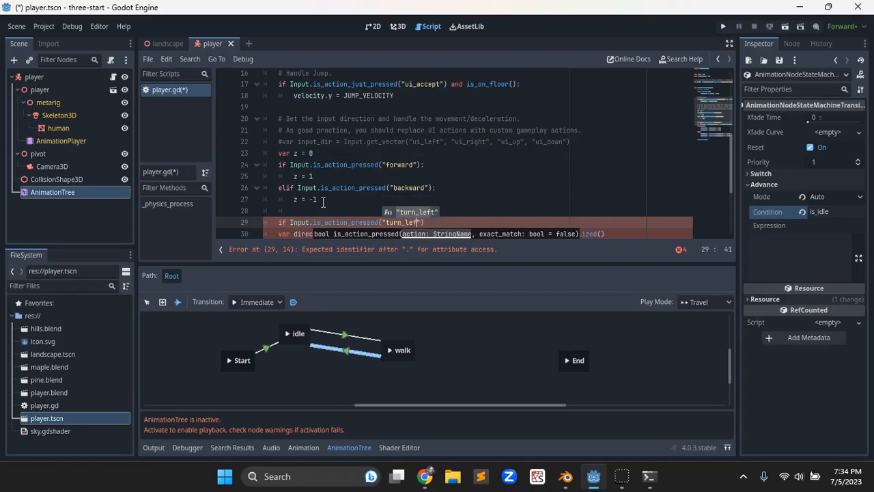
key(Return)
text(:)
key(Return)
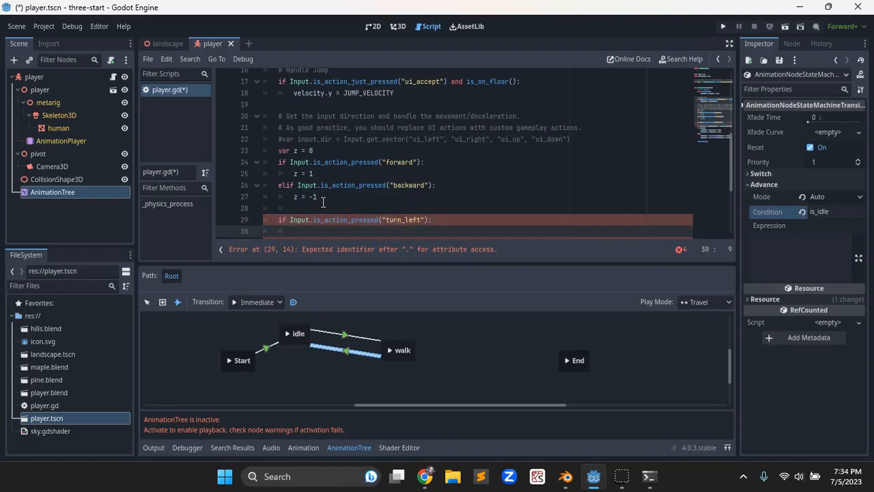
Write rotation.y = rotation.y + deg_to_rad(37) as the body of the turn_left branch
text(rotat)
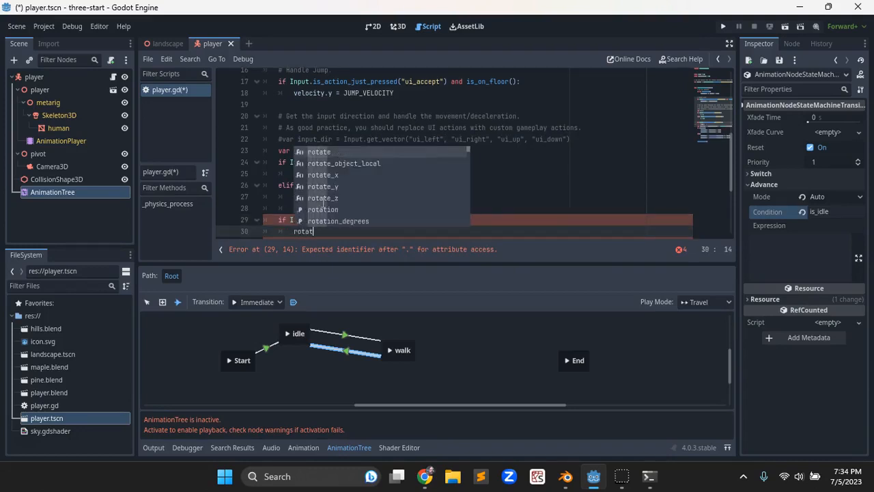
text(ion.y)
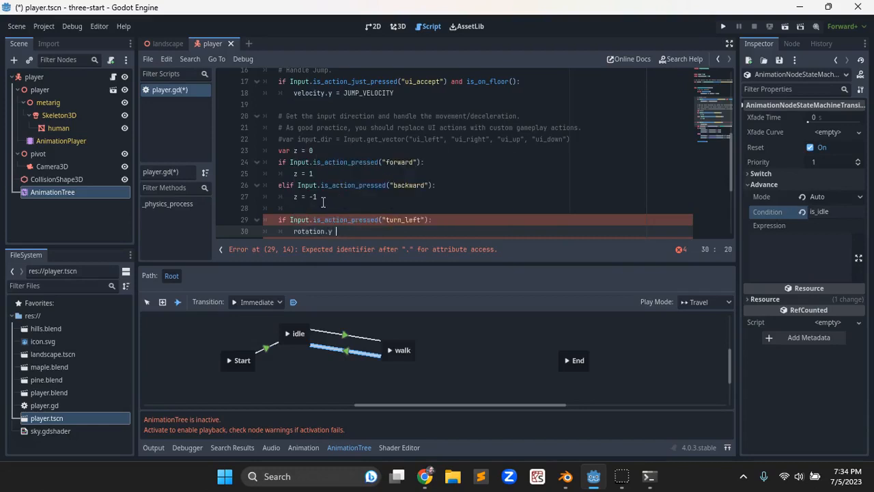
text( = rotation.y)
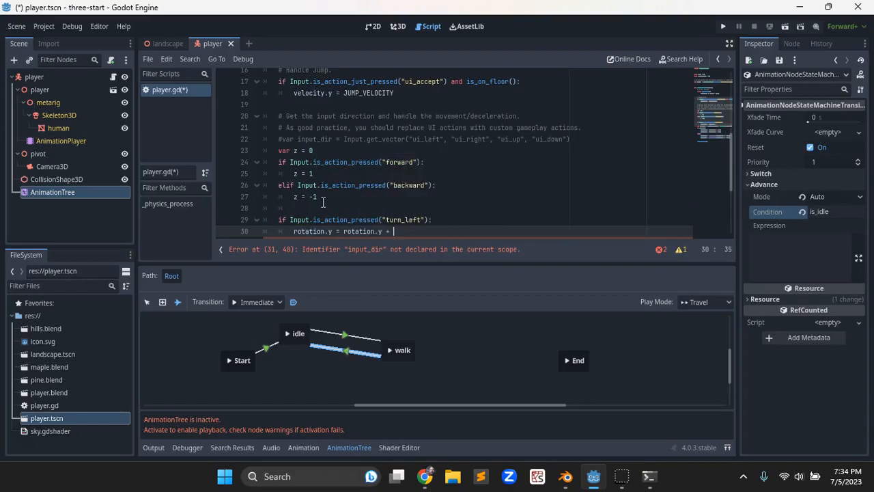
text( + d)
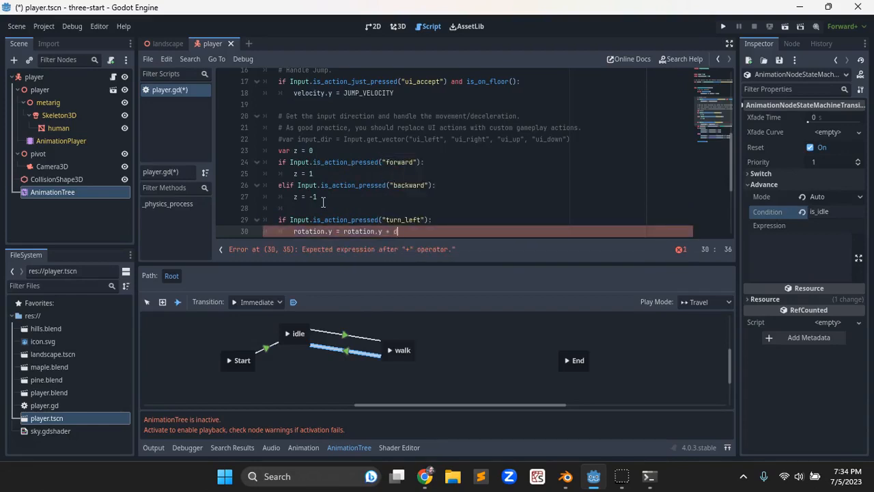
text(eg_to_rad(37)
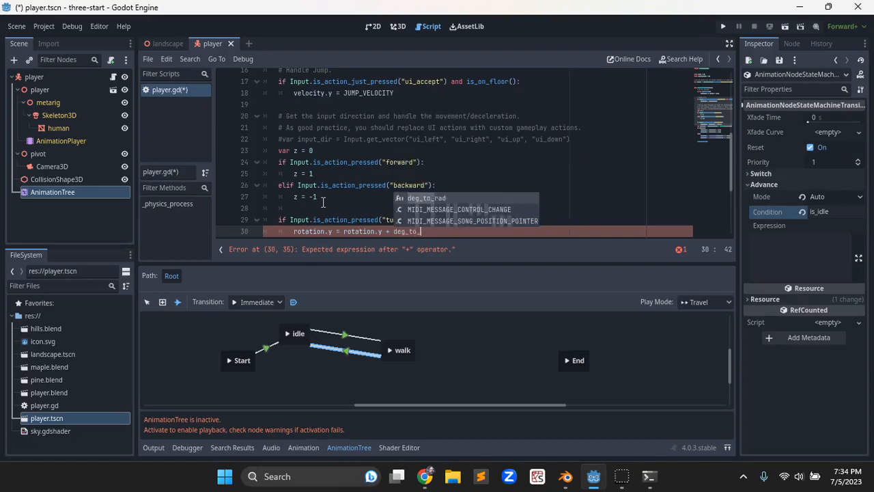
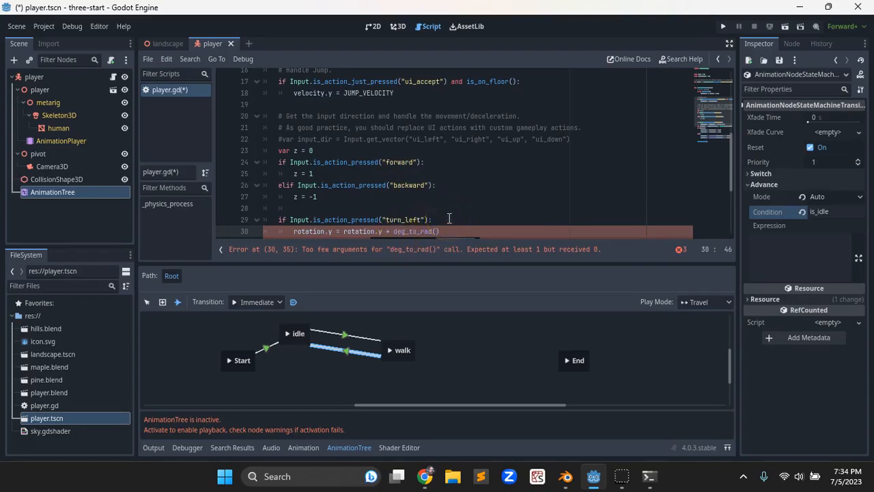
text(37))
Below the turn_left branch, add an elif branch that checks Input.is_action_pressed("turn_right")
key(Return)
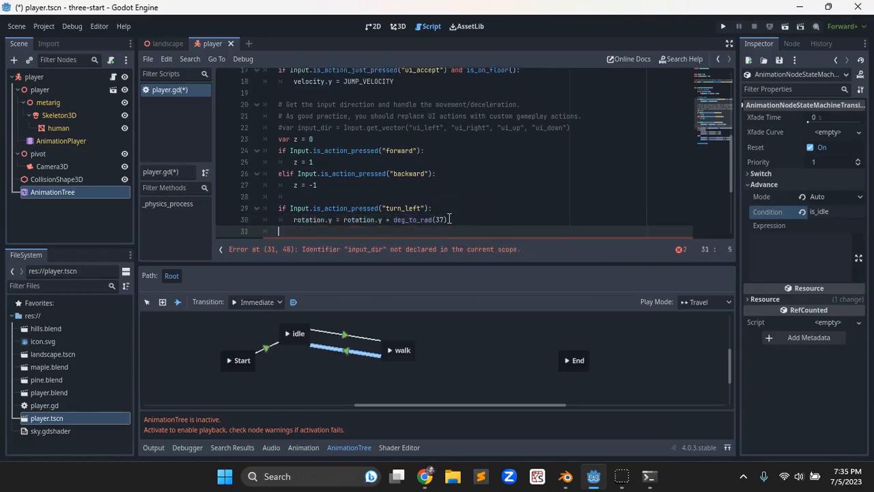
text(elif )
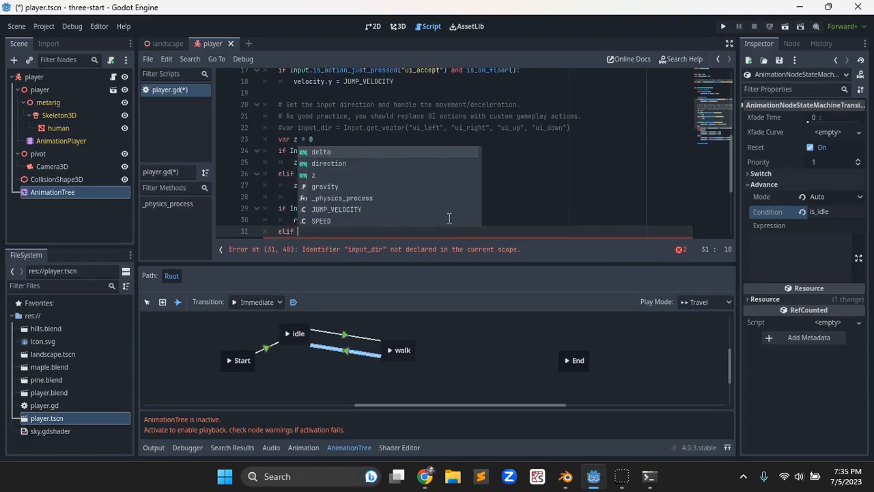
text(Input)
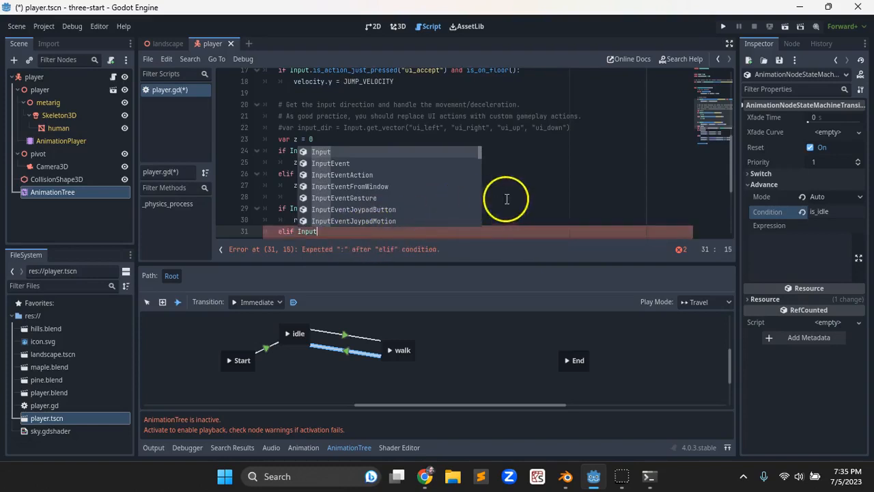
text(.is_a)
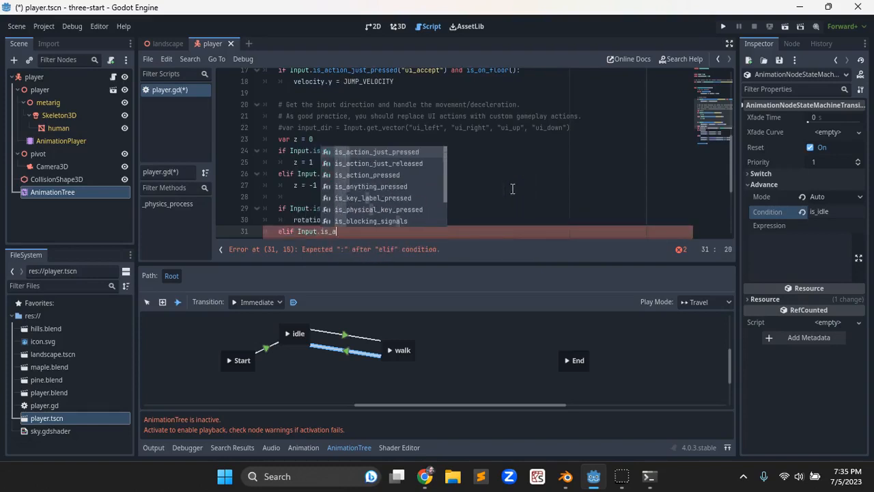
key(Up)
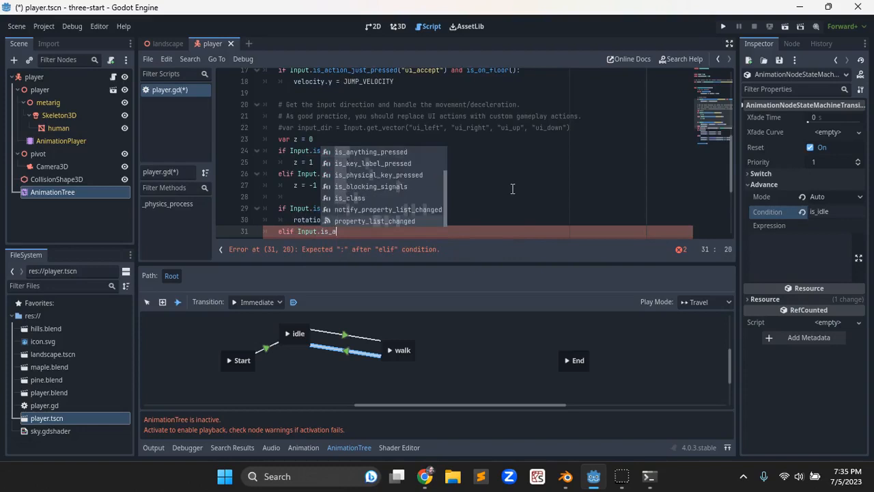
key(Up)
key(Down)
key(Down)
key(Down)
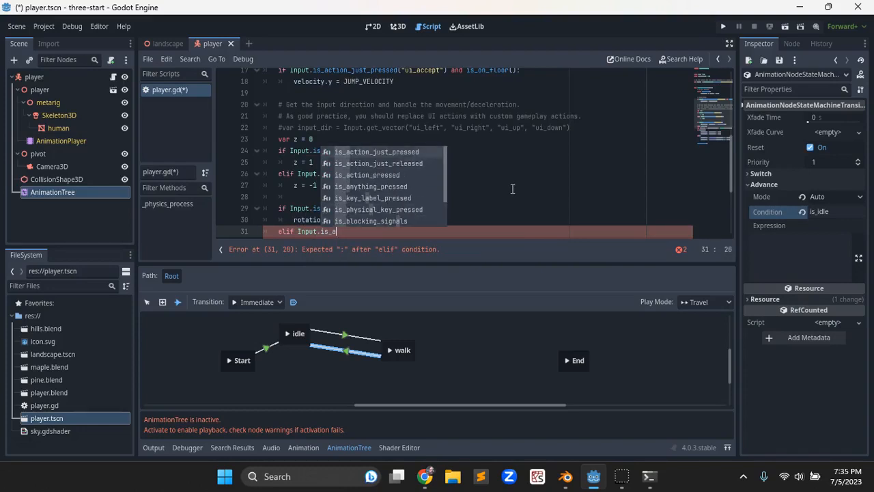
key(Down)
key(Return)
text(")
text(turn_right)
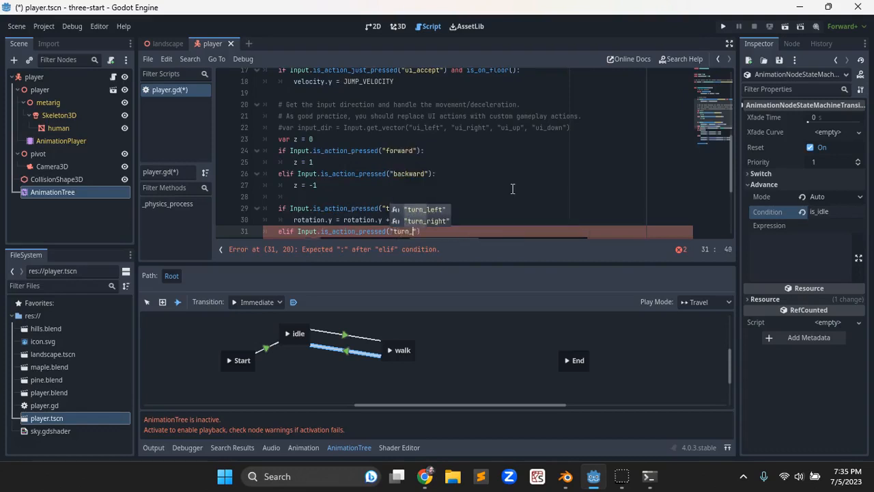
key(End)
text(:)
key(Return)
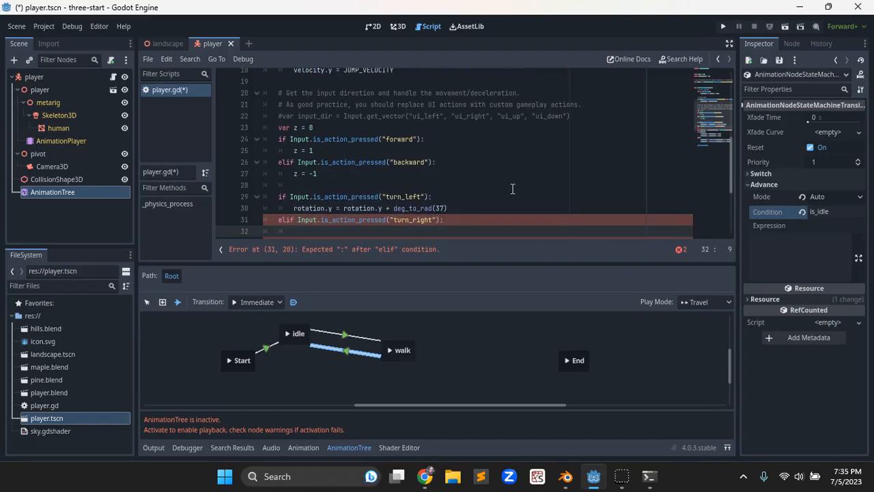
Copy the turn_left rotation line into the turn_right branch, change its angle to -37, and save
click(450, 208)
key(shift+Home)
key(ctrl+c)
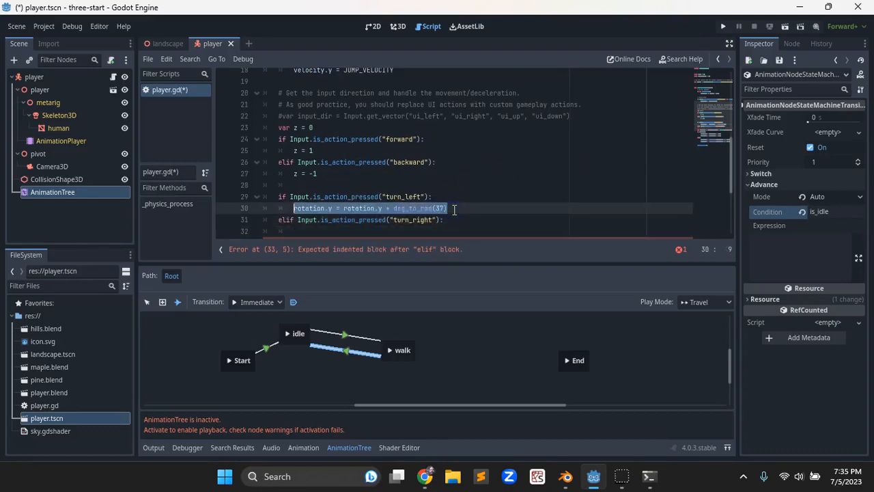
key(Down)
key(Down)
key(ctrl+v)
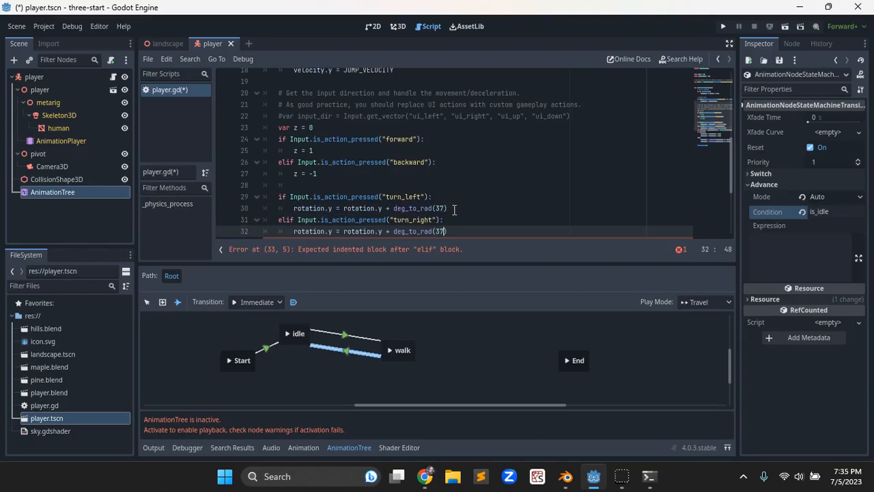
text(-)
key(ctrl+s)
In the direction declaration, replace the input_dir arguments so the vector reads Vector3(0, 0, z), and save the script
scroll(444, 197, down, 3)
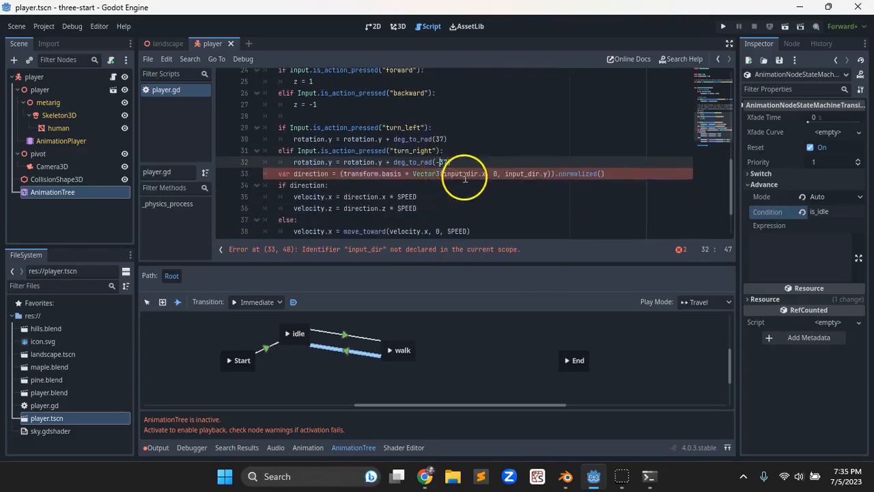
drag(486, 173, 440, 174)
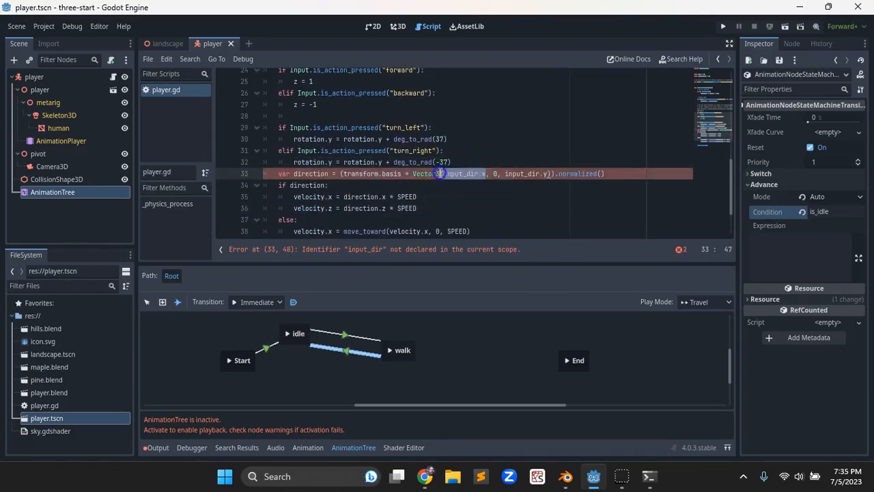
key(BackSpace)
text(0)
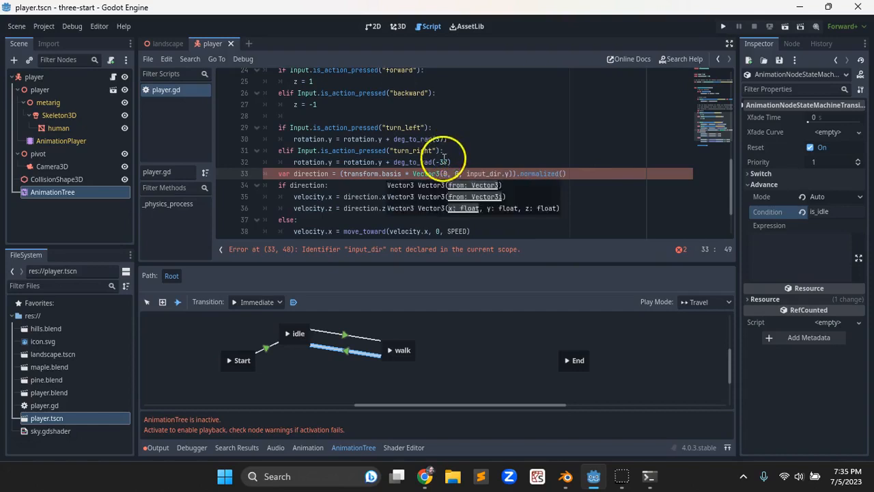
drag(509, 173, 470, 172)
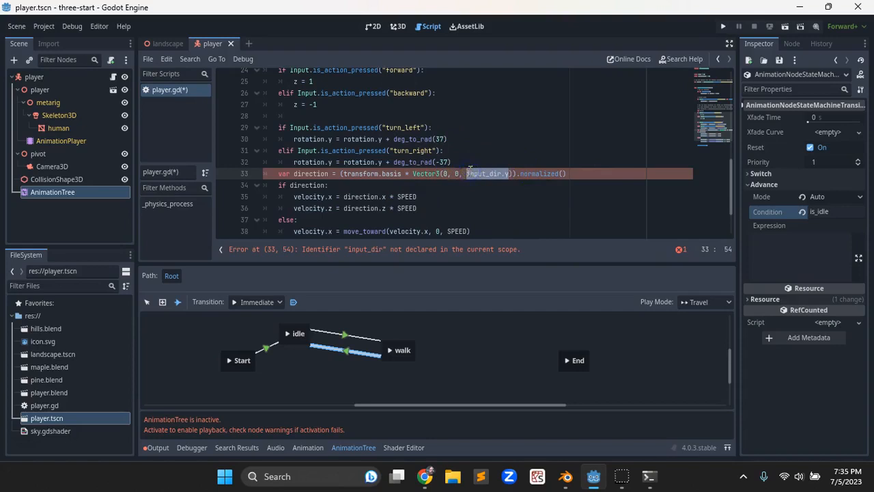
key(BackSpace)
text(z)
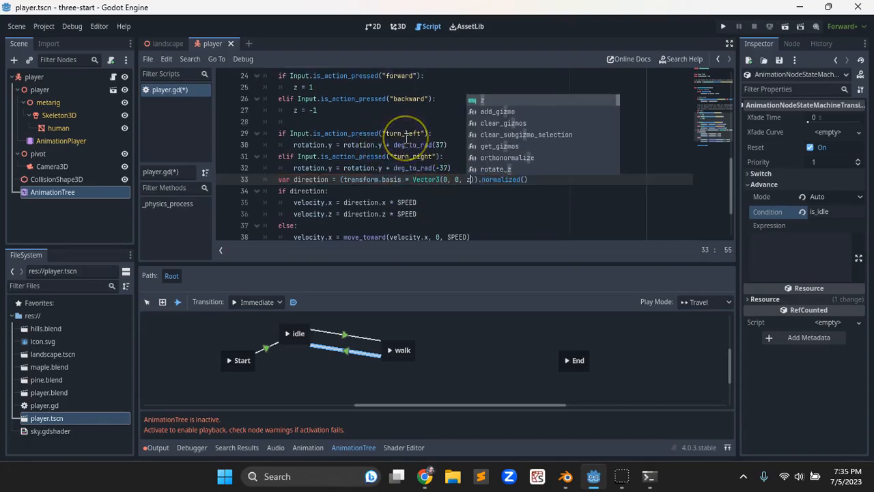
click(451, 159)
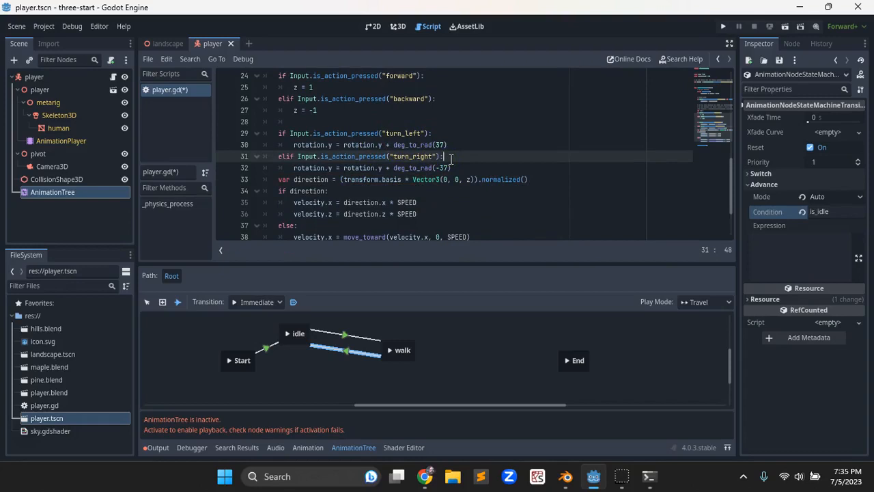
key(ctrl+s)
Review how direction is calculated from transform.basis and how the if/else branches below it set velocity.x and velocity.z
scroll(450, 159, down, 1)
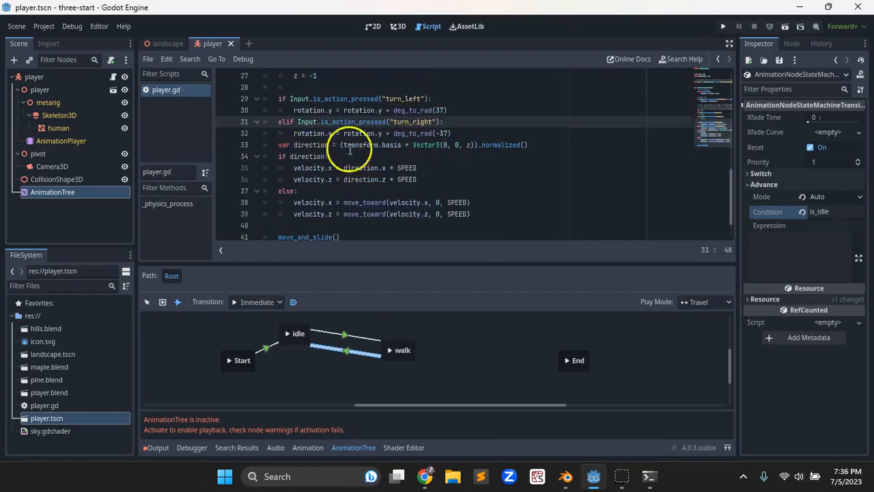
drag(344, 144, 400, 145)
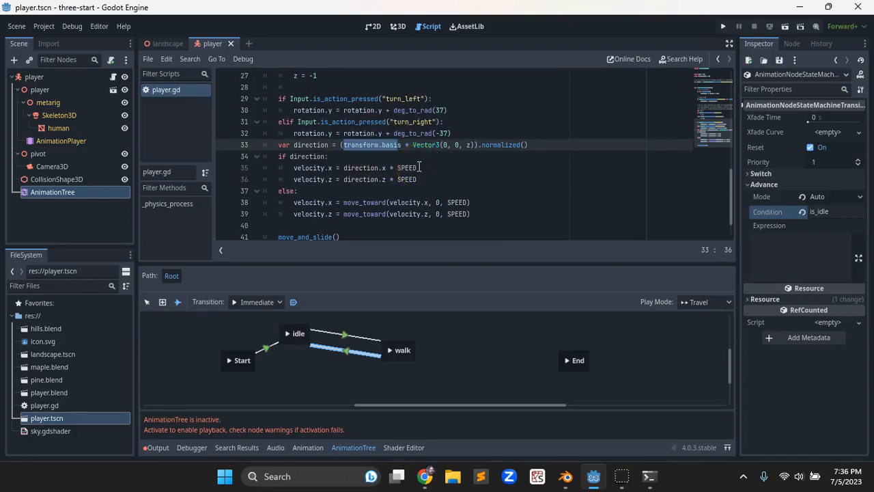
drag(413, 146, 548, 146)
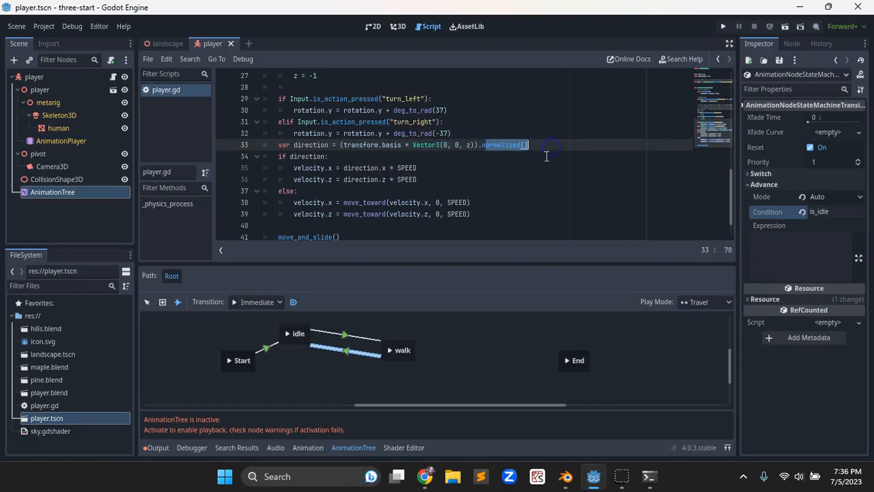
double_click(311, 146)
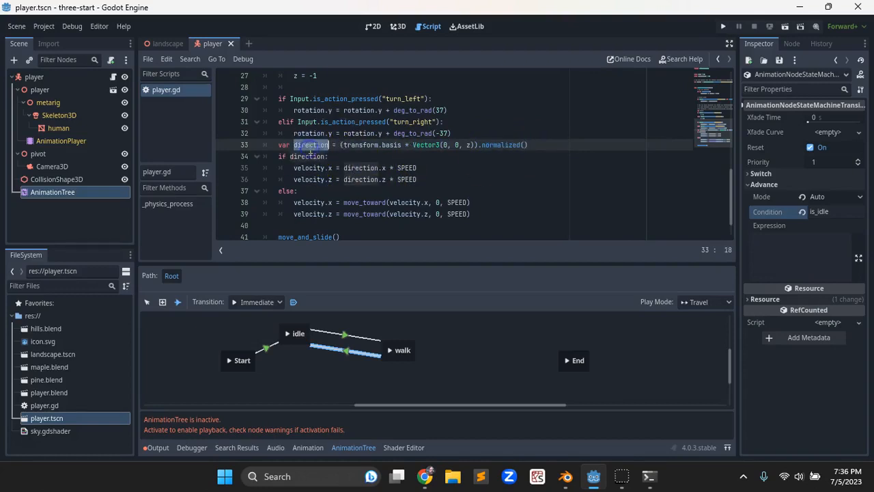
scroll(341, 164, down, 1)
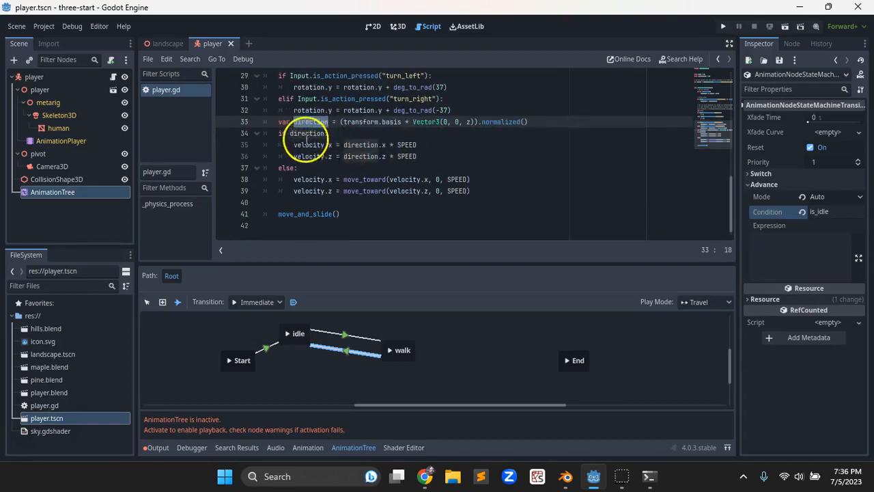
double_click(306, 135)
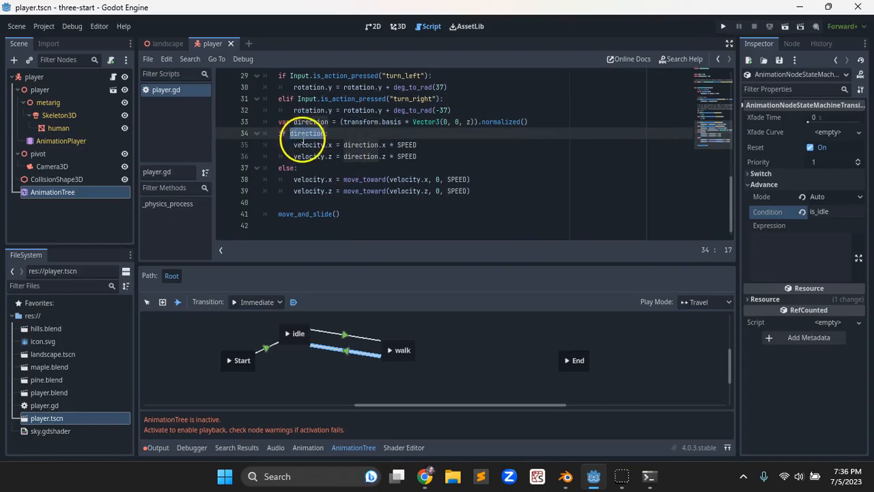
drag(294, 145, 476, 157)
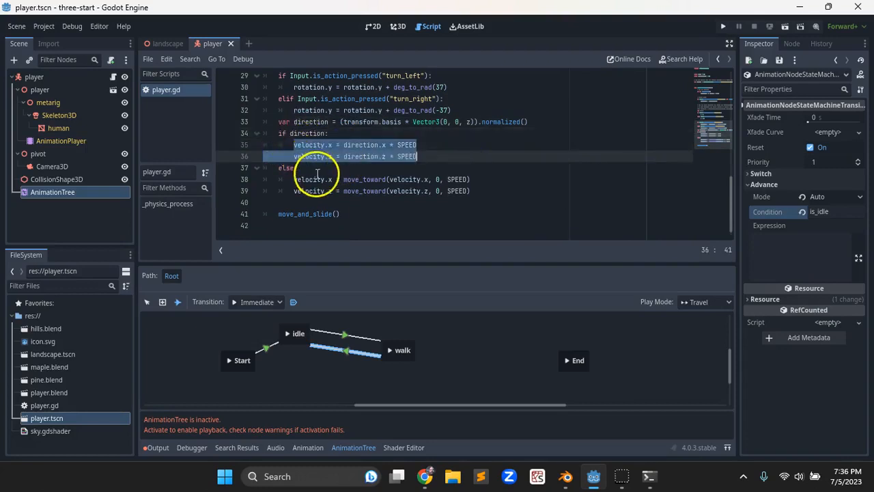
drag(296, 179, 489, 194)
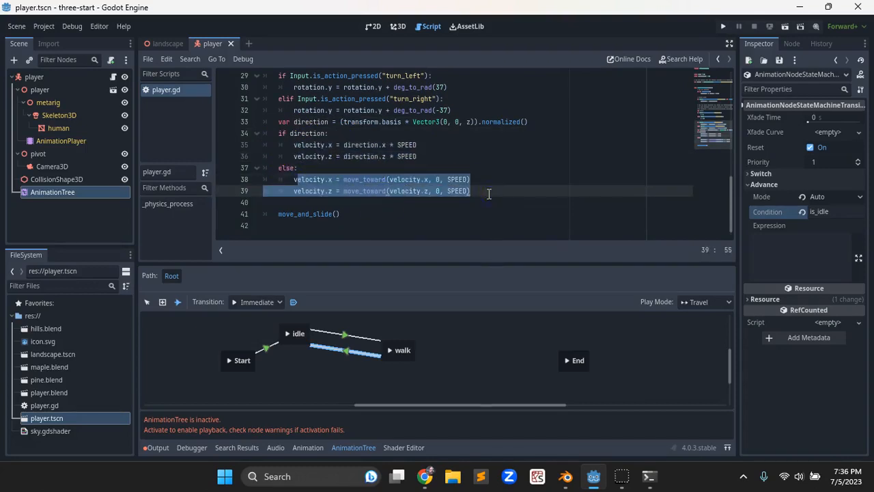
After the move_toward lines, leave a blank line and start a separate "if direction:" block at function level
click(488, 194)
key(Return)
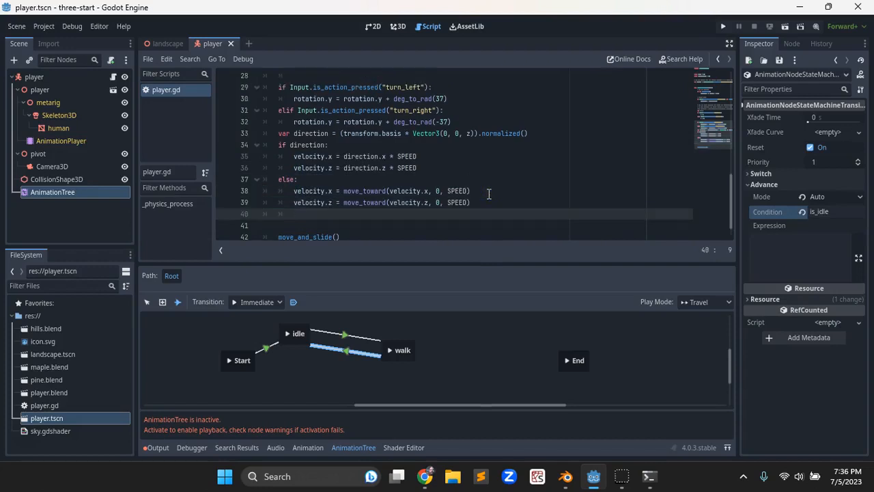
key(Return)
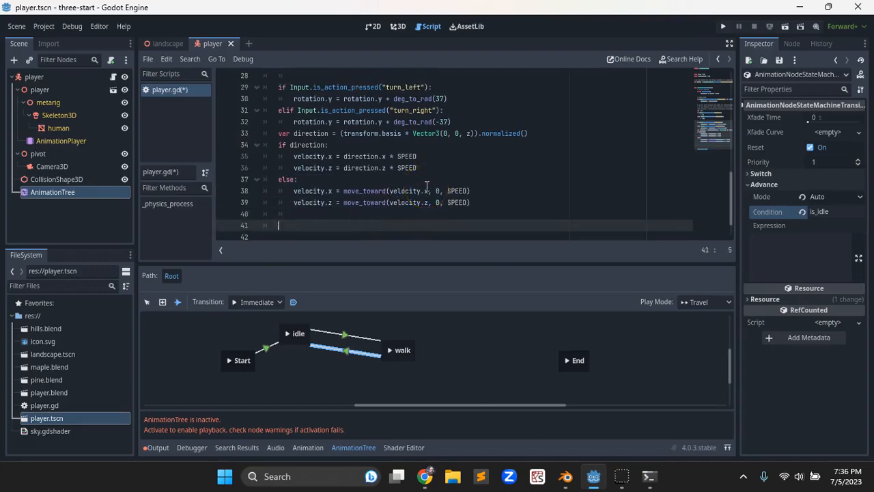
text(if)
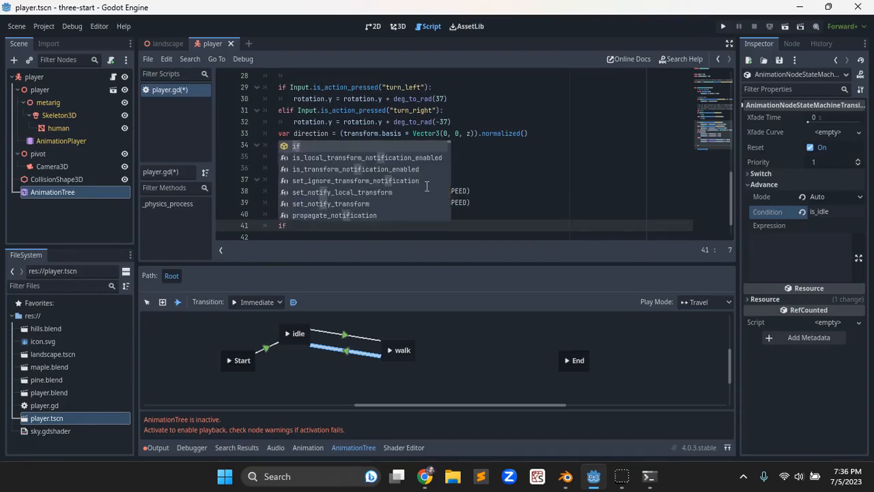
text( directi)
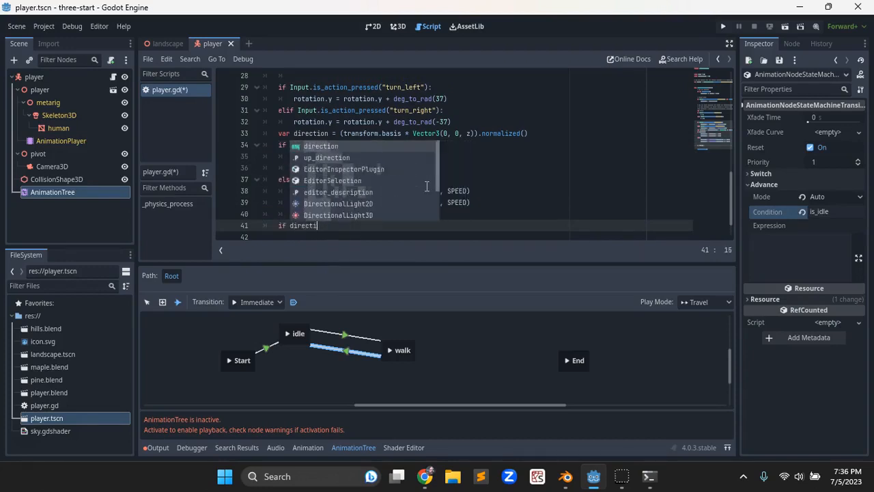
text(on:)
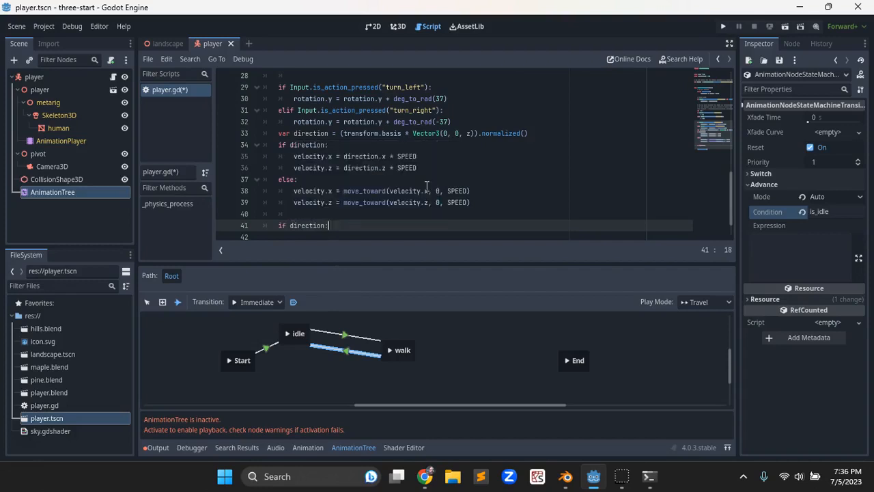
key(Return)
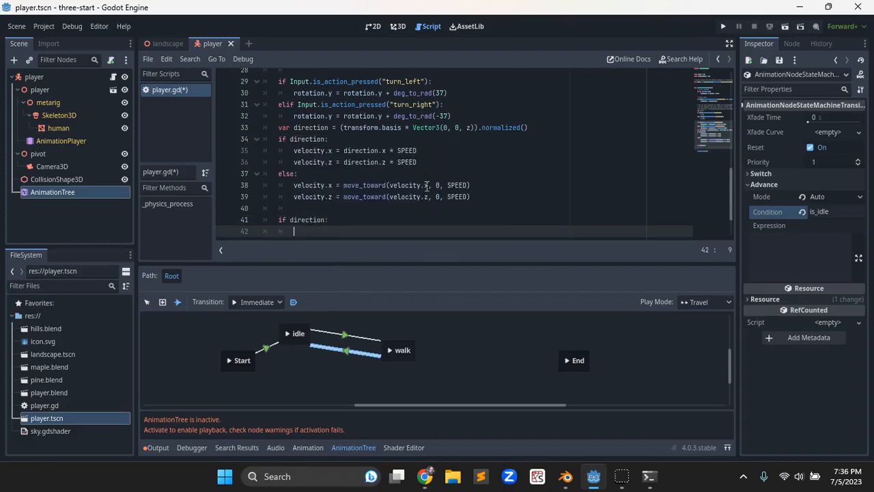
scroll(353, 147, up, 3)
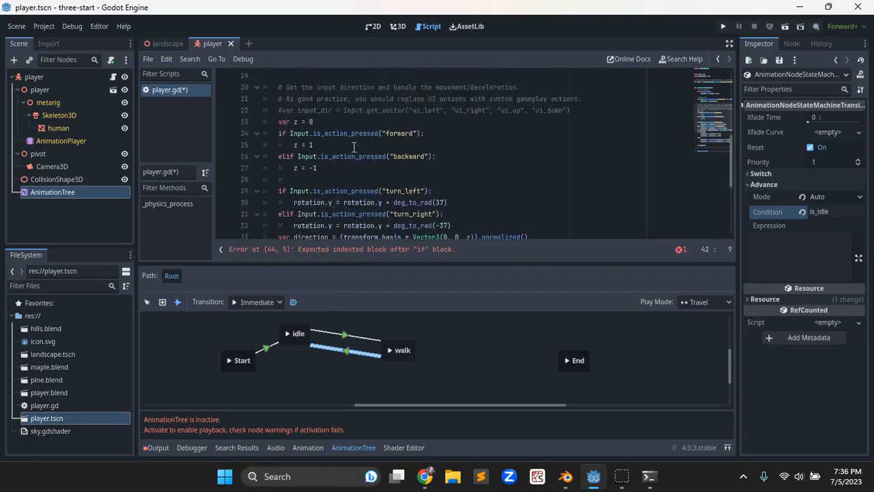
scroll(354, 147, up, 6)
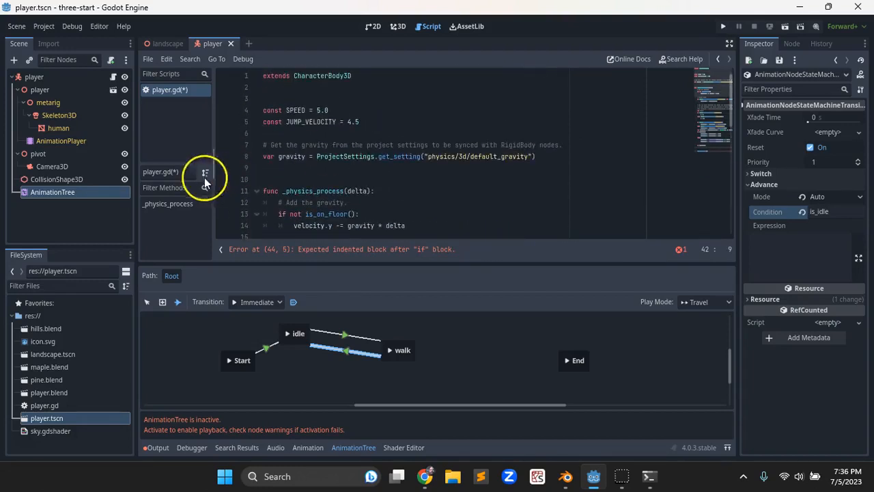
click(58, 192)
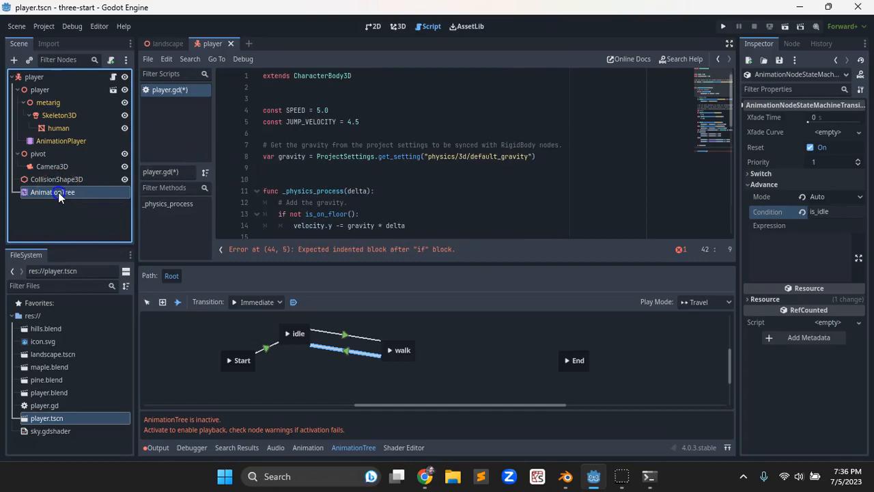
drag(64, 191, 280, 171)
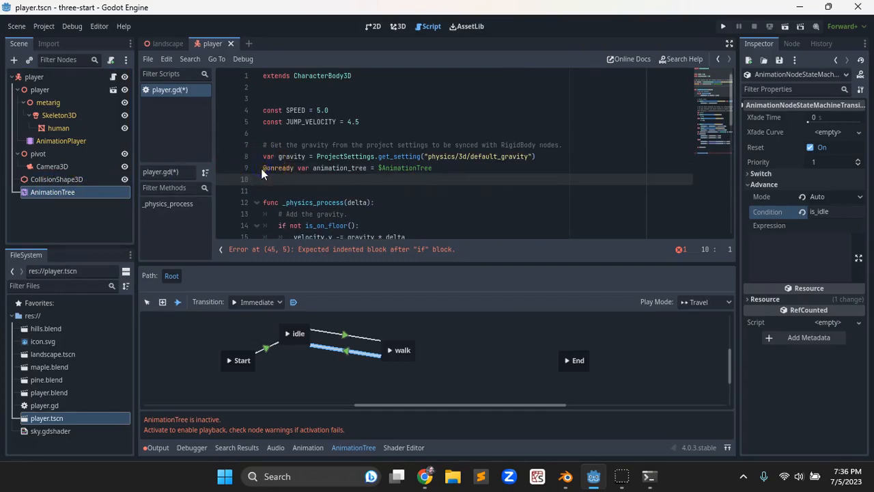
click(264, 168)
click(299, 168)
double_click(325, 169)
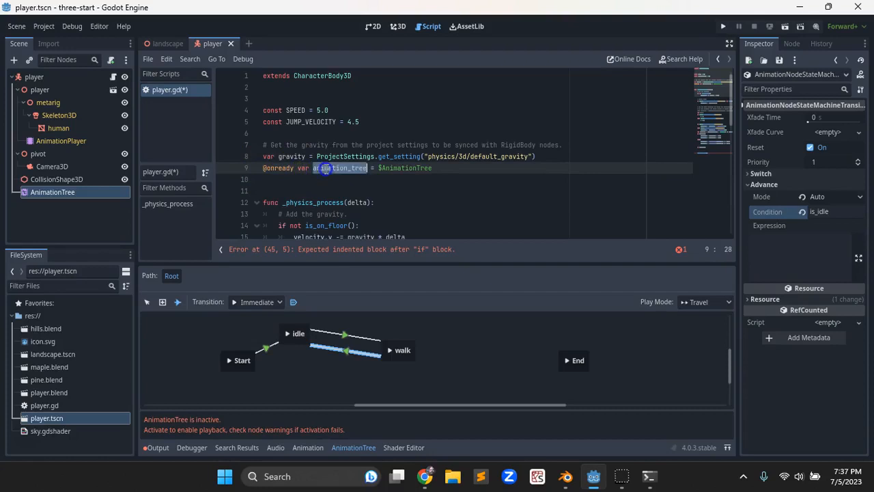
Inside the new "if direction:" block above move_and_slide(), begin a statement with an empty index, animation_tree[]
click(375, 169)
click(408, 170)
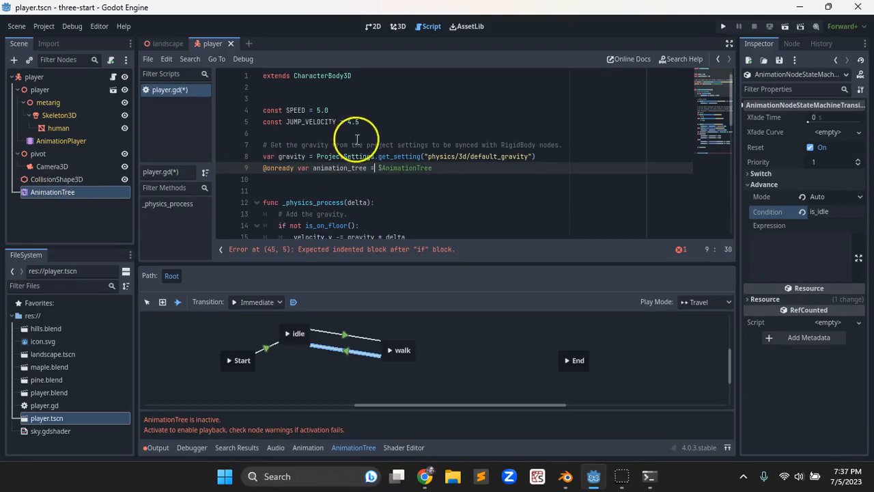
scroll(360, 154, down, 1)
scroll(358, 164, down, 1)
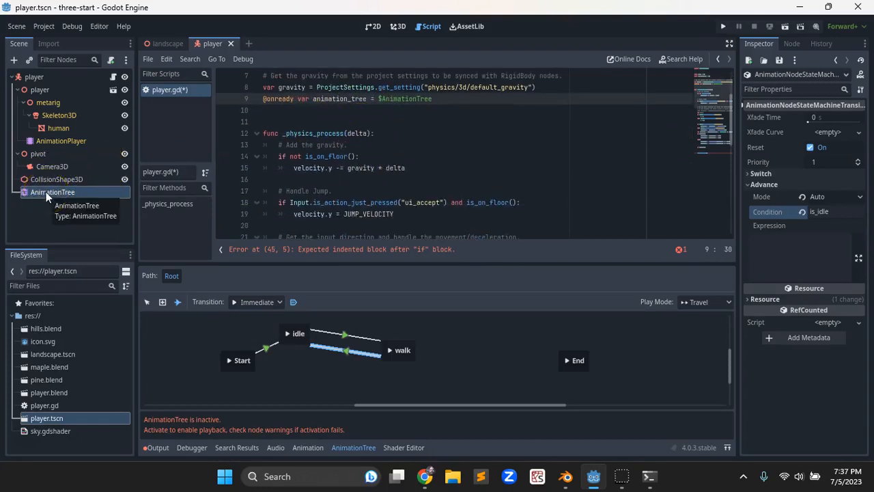
scroll(409, 175, down, 9)
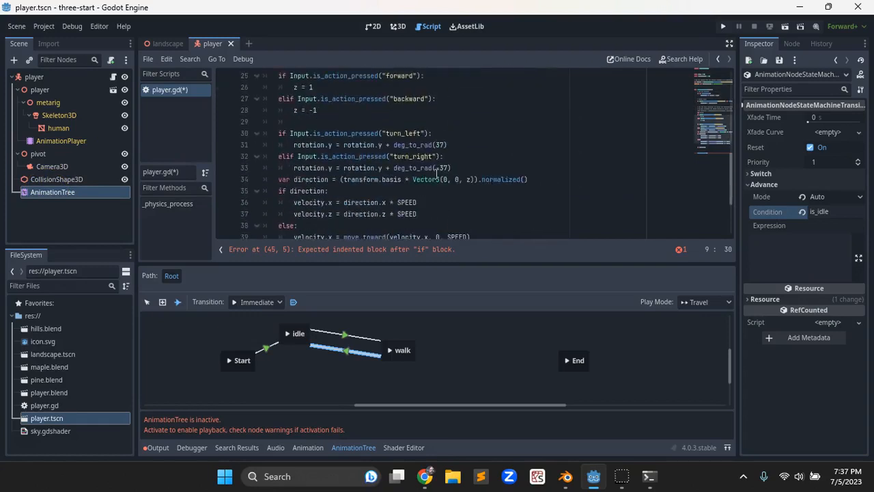
click(326, 190)
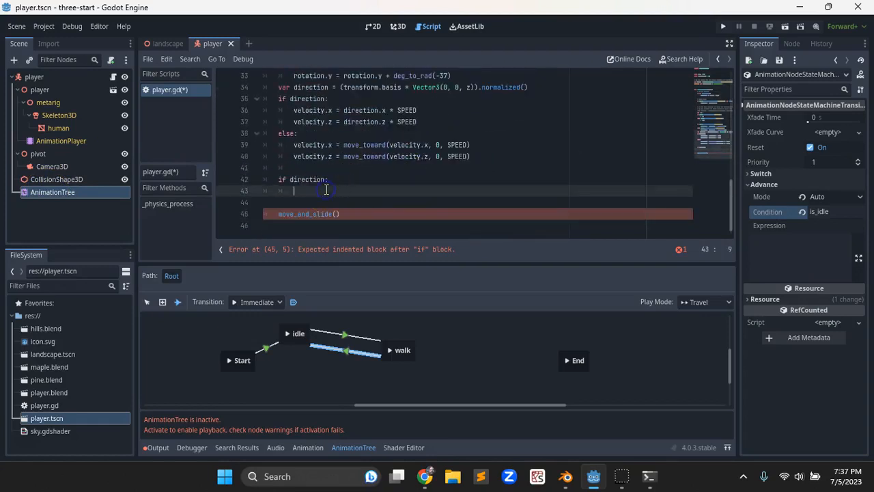
text(anim)
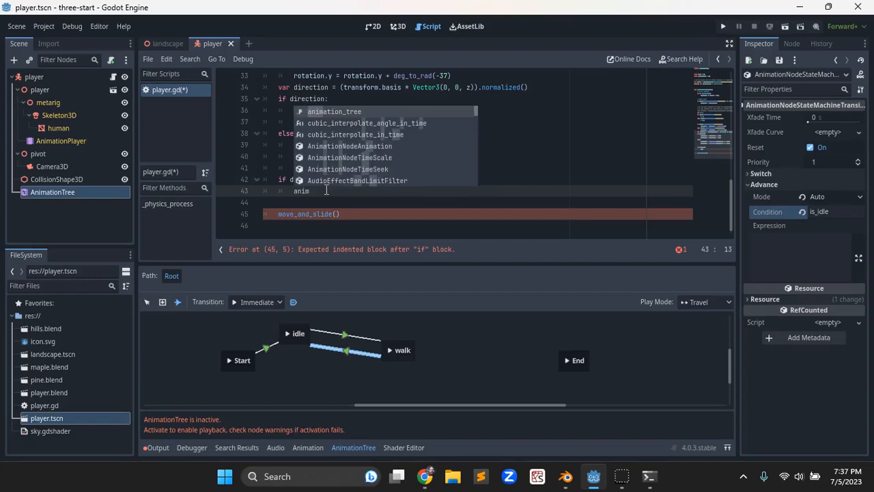
key(Return)
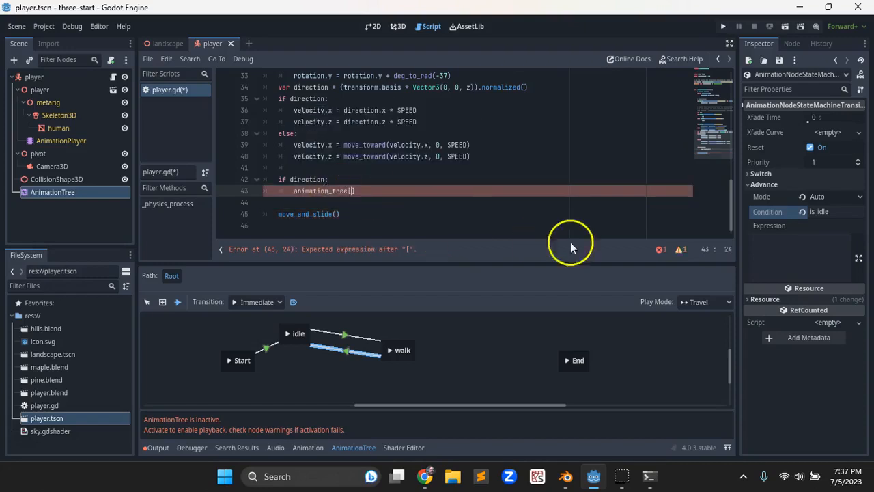
Show the AnimationTree node's properties and expand its Parameters and Conditions groups
click(67, 194)
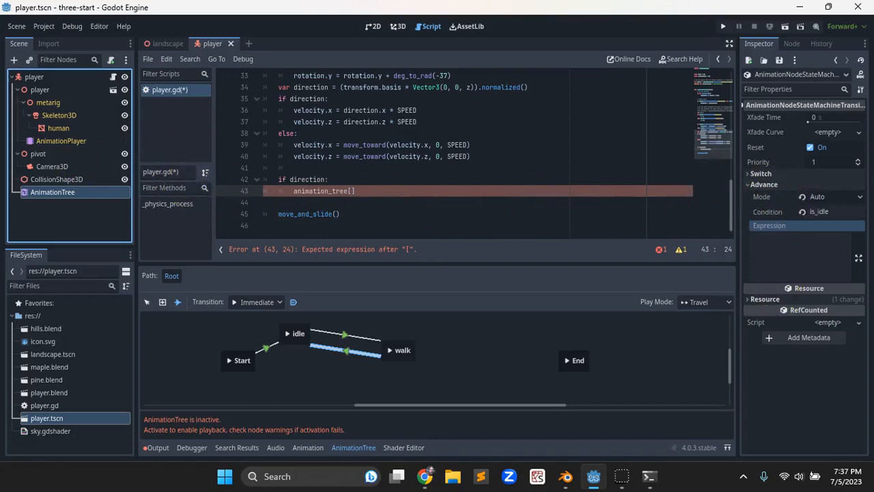
drag(34, 153, 57, 192)
click(57, 193)
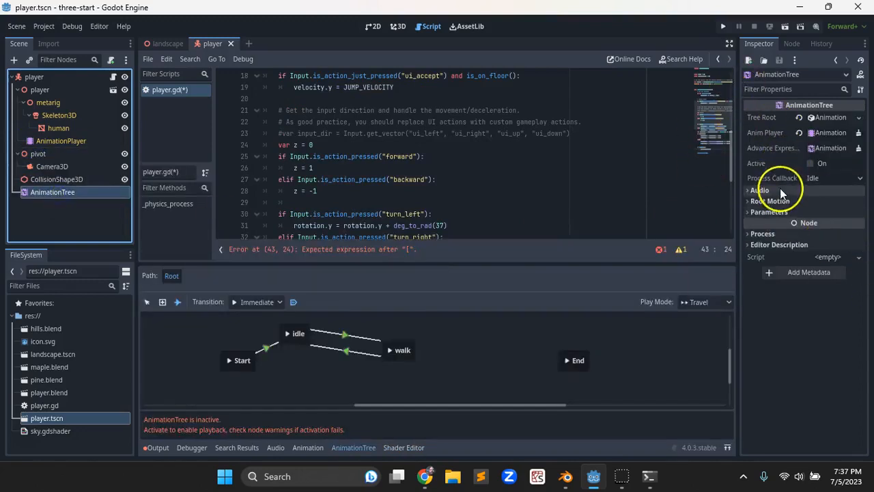
click(746, 212)
click(754, 238)
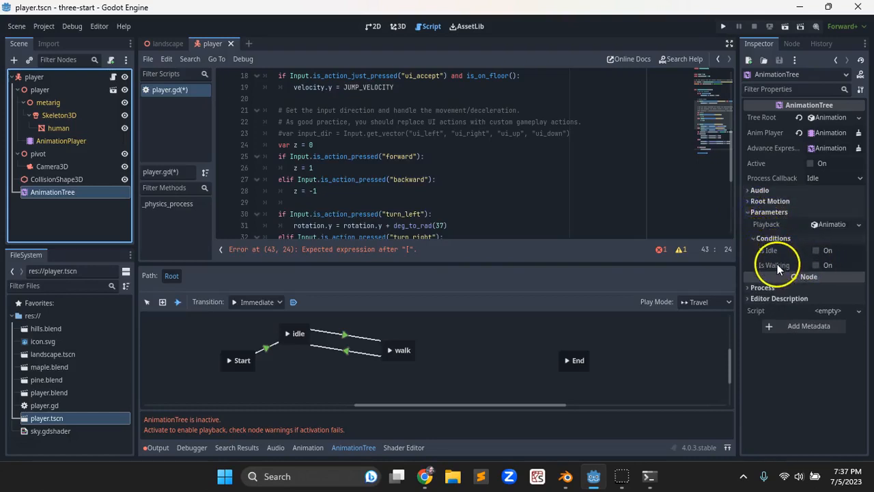
Insert the Is Idle condition's property path into the index so the line reads animation_tree["parameters/conditions/is_idle"] = false
scroll(379, 125, down, 3)
scroll(379, 125, down, 2)
scroll(380, 130, up, 4)
scroll(370, 117, down, 4)
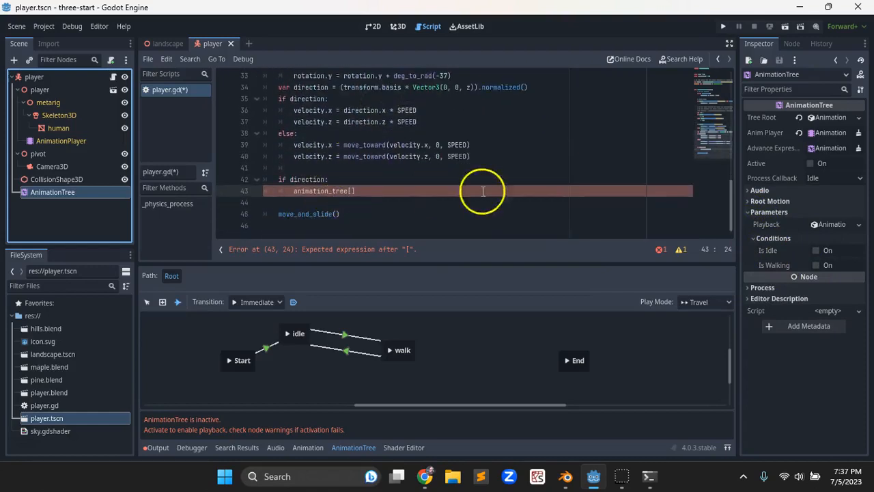
drag(773, 251, 352, 191)
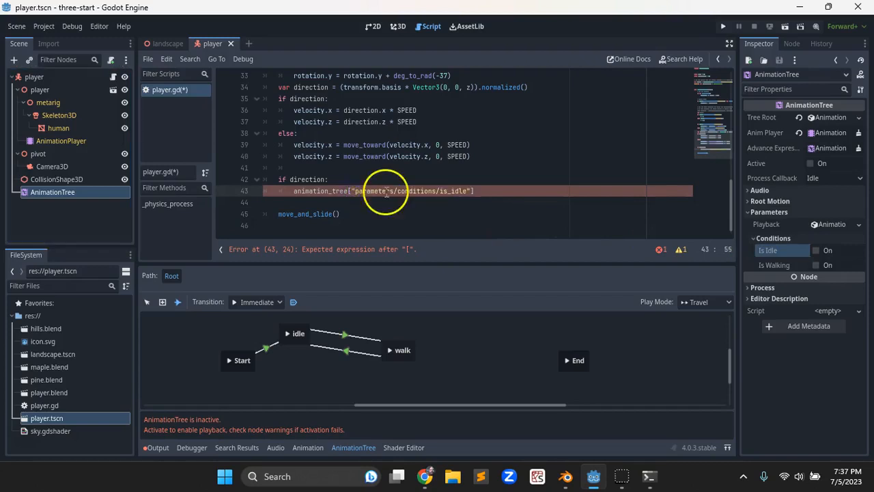
click(483, 188)
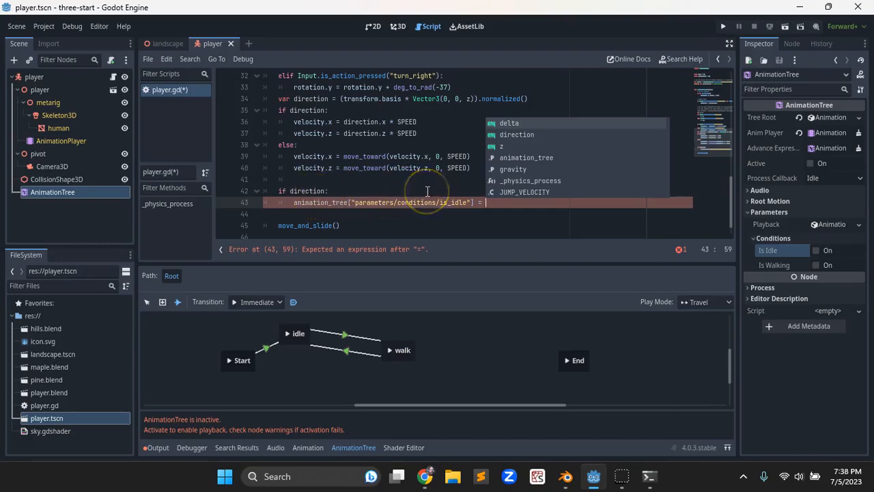
text(false)
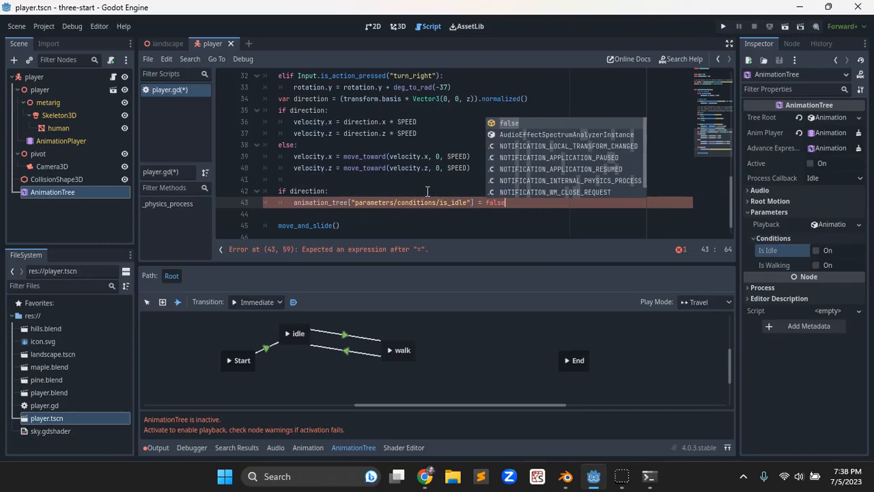
key(Return)
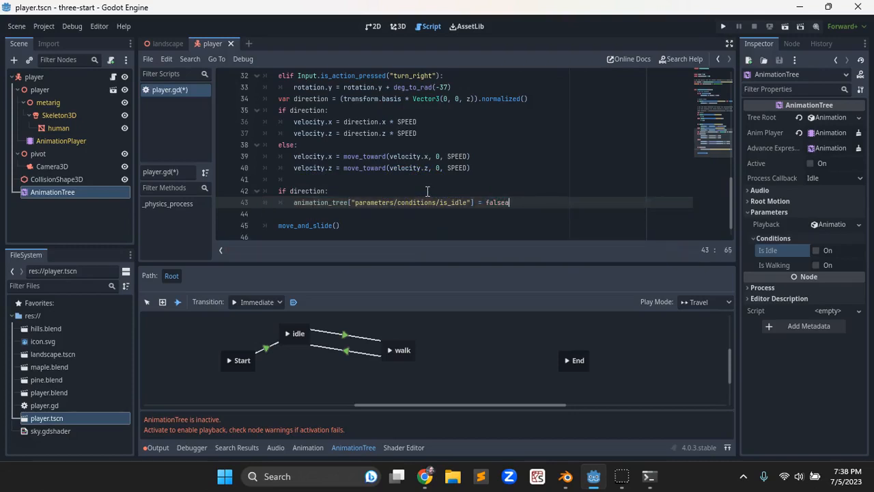
key(BackSpace)
Below the is_idle line, add animation_tree["parameters/conditions/is_walking"] = true using the Is Walking condition's property path
key(Return)
text(animat)
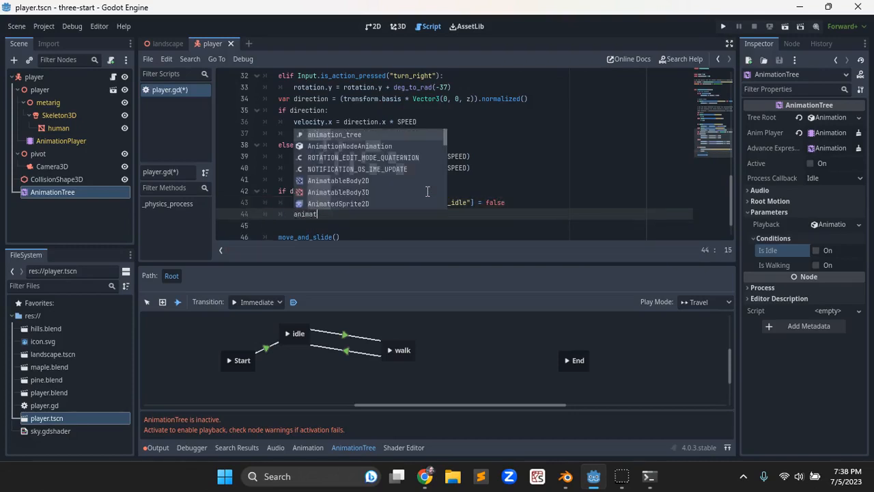
key(Return)
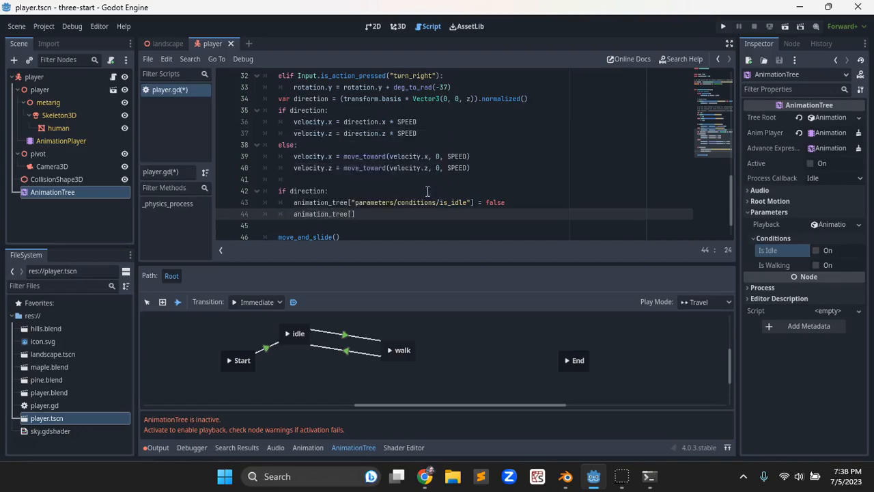
drag(773, 265, 352, 208)
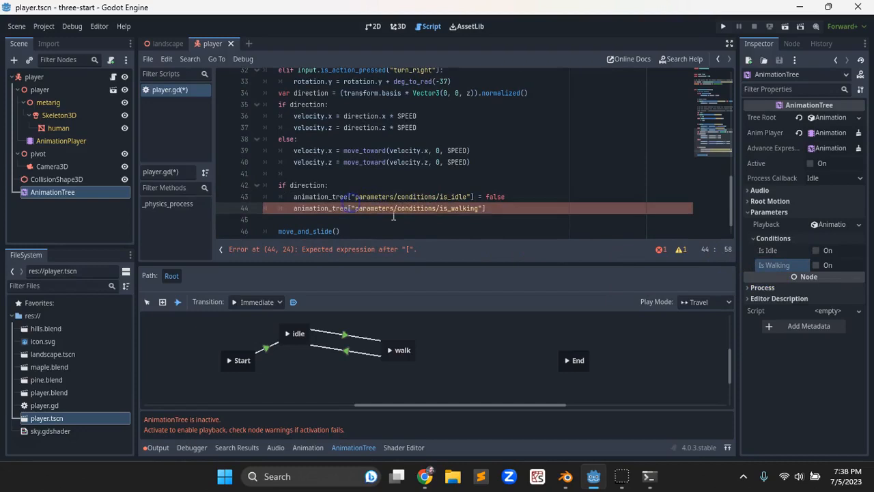
text(= true)
key(Return)
Add an else branch with copies of both condition lines, setting is_idle to true and is_walking to false, and save the script
key(Return)
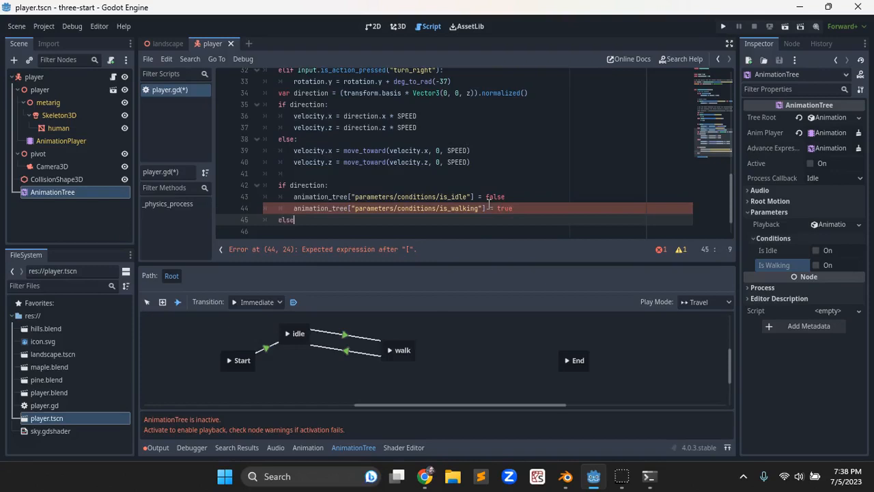
key(Return)
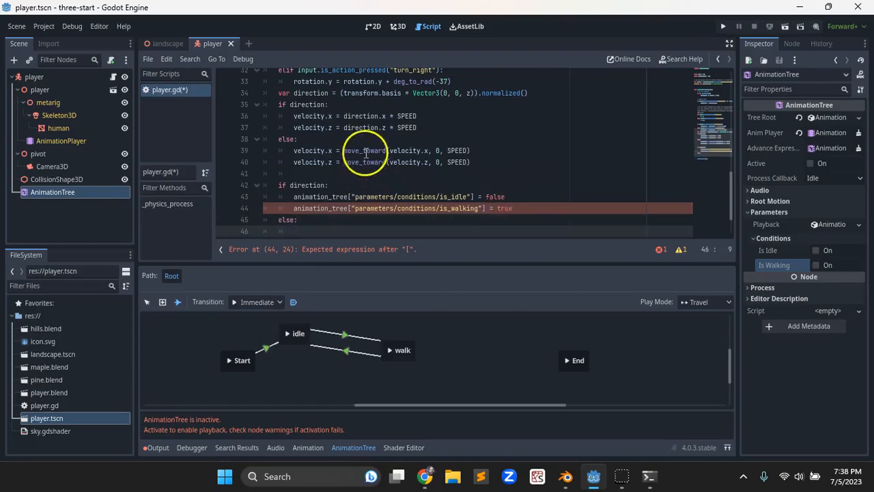
scroll(375, 171, down, 1)
mouse_move(294, 162)
mouse_down()
mouse_move(382, 175)
mouse_move(519, 176)
mouse_up()
key(ctrl+c)
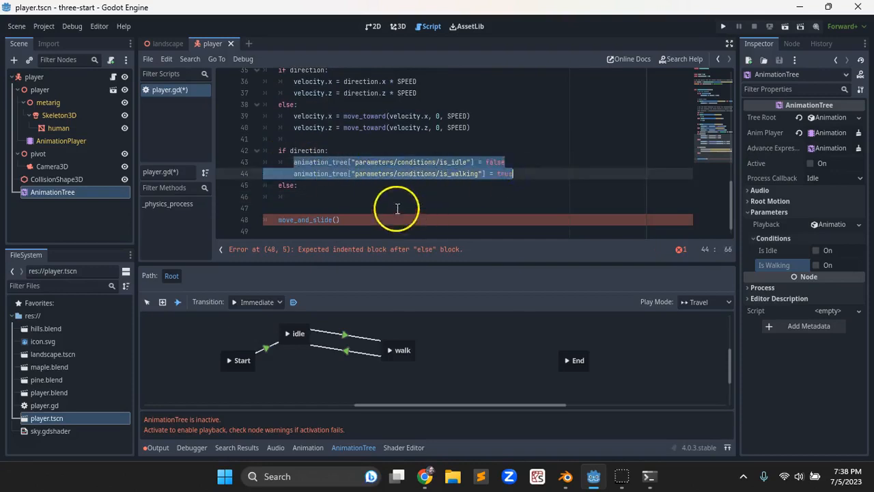
click(368, 196)
key(ctrl+v)
double_click(500, 198)
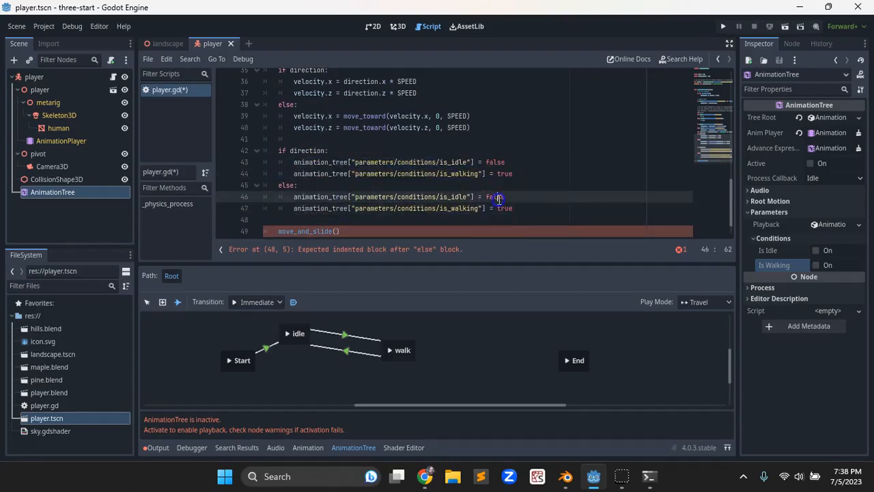
text(true)
double_click(503, 209)
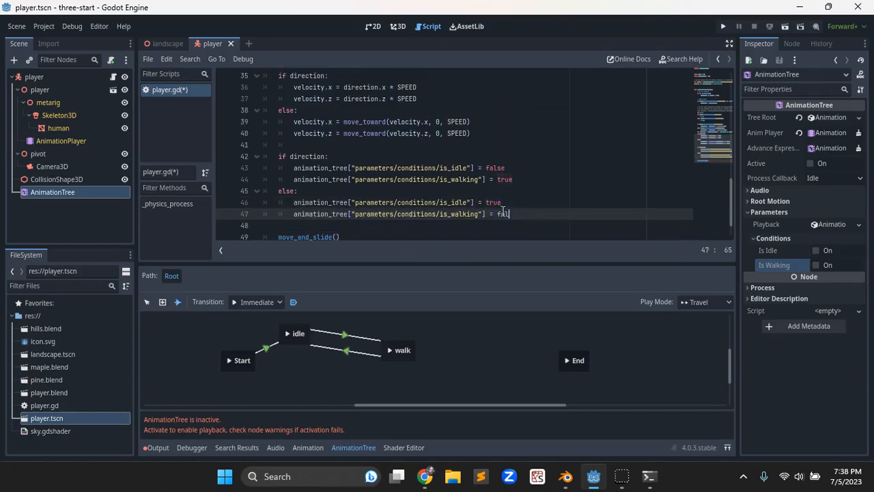
click(434, 213)
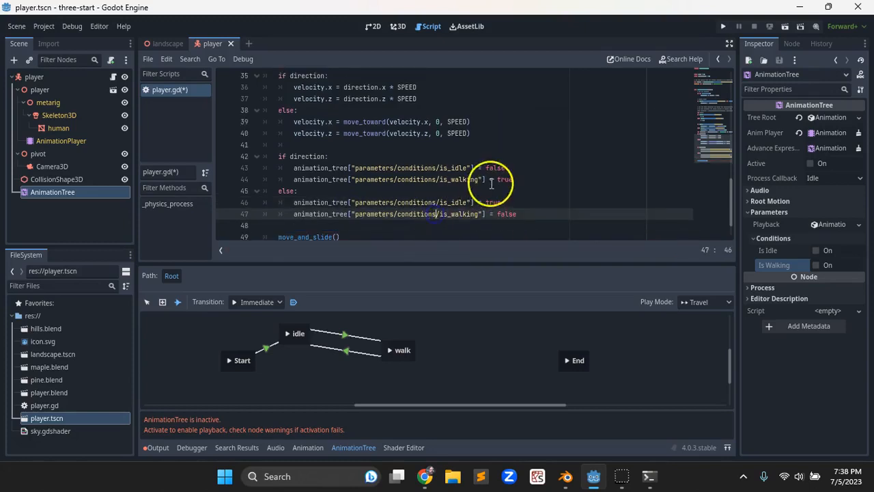
key(ctrl+s)
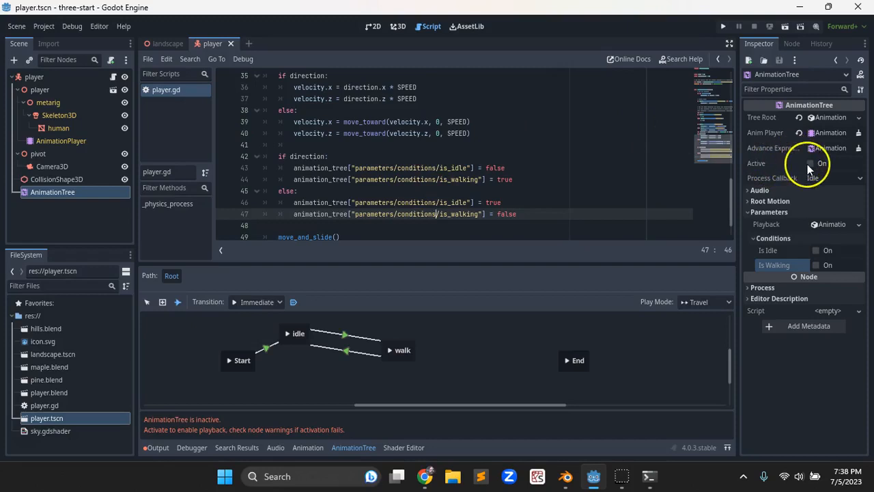
Activate the AnimationTree node and save the player scene
click(810, 164)
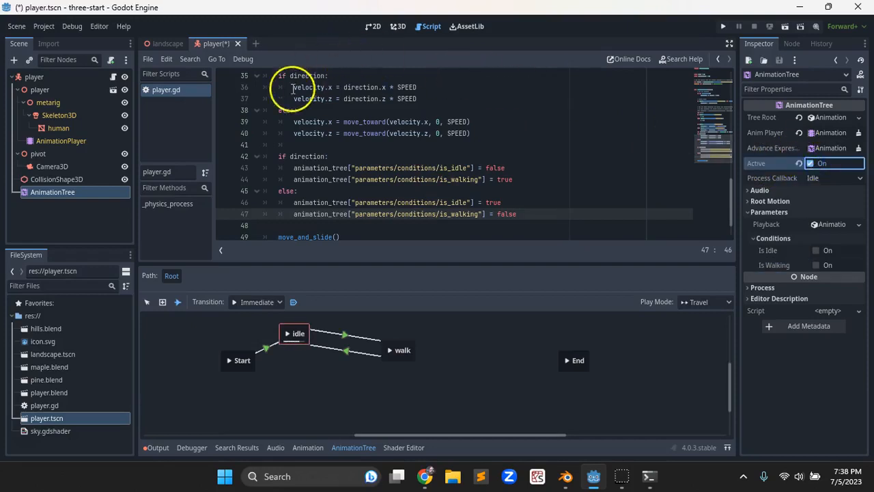
key(ctrl+s)
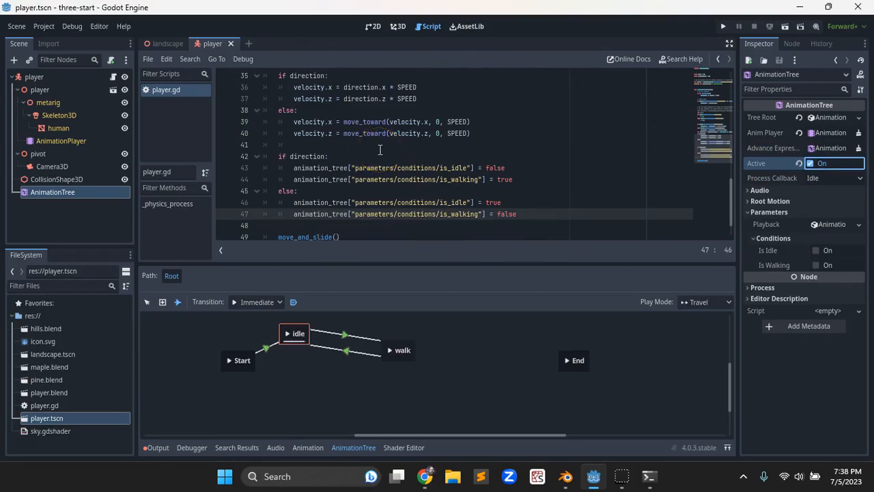
Test-run the player scene, and run the landscape scene to try walking forward and turning left
click(785, 27)
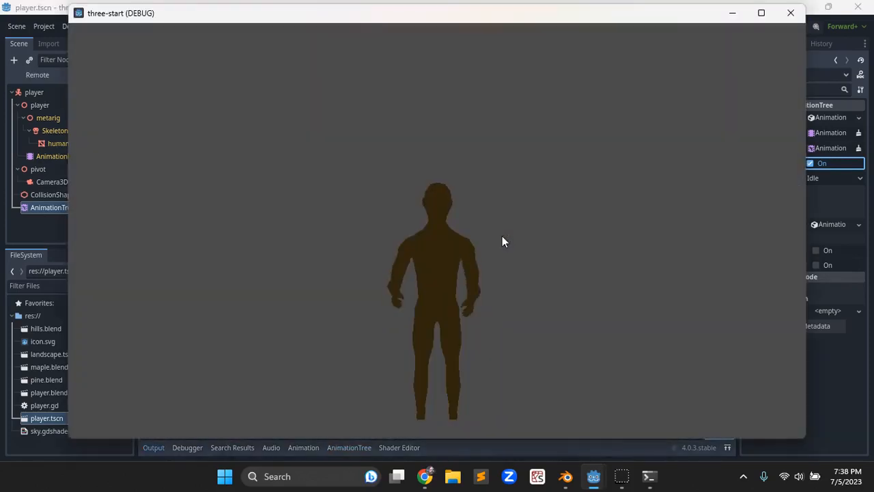
click(788, 15)
click(166, 45)
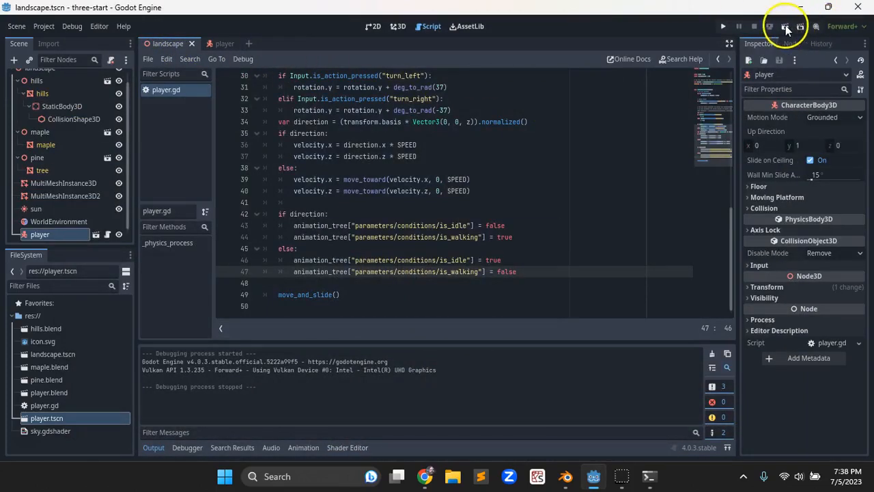
click(785, 27)
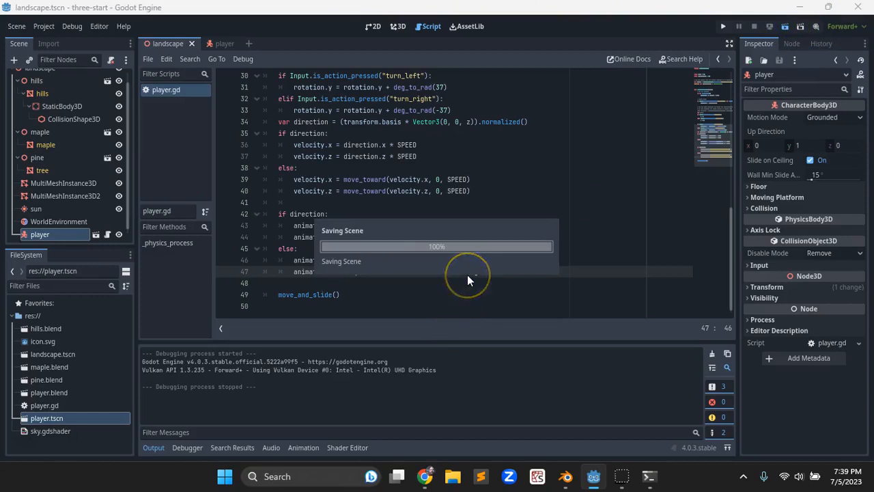
click(514, 264)
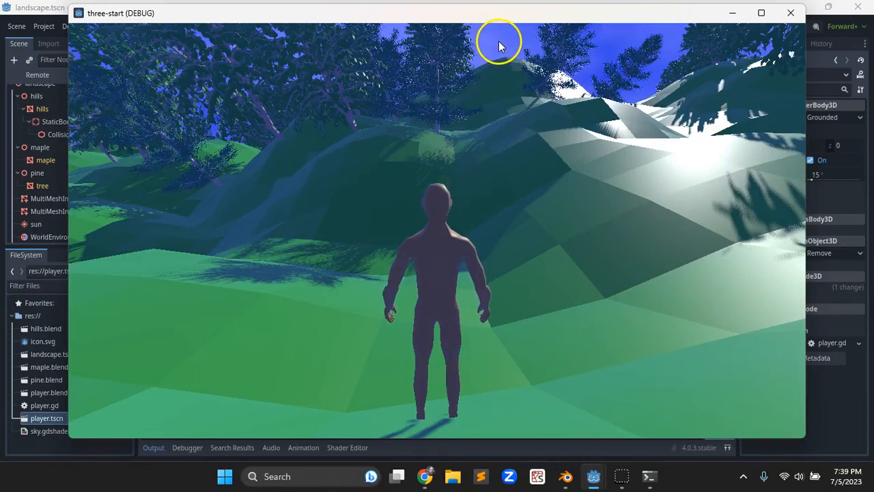
key(Up)
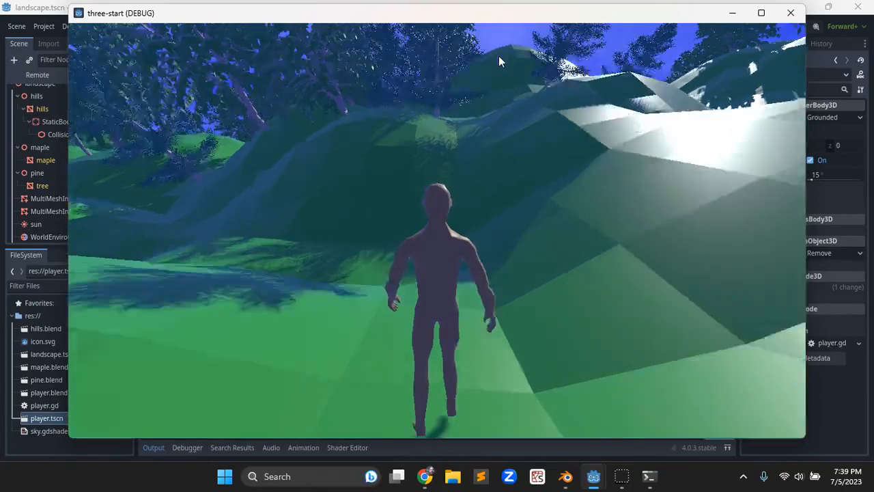
key(Left)
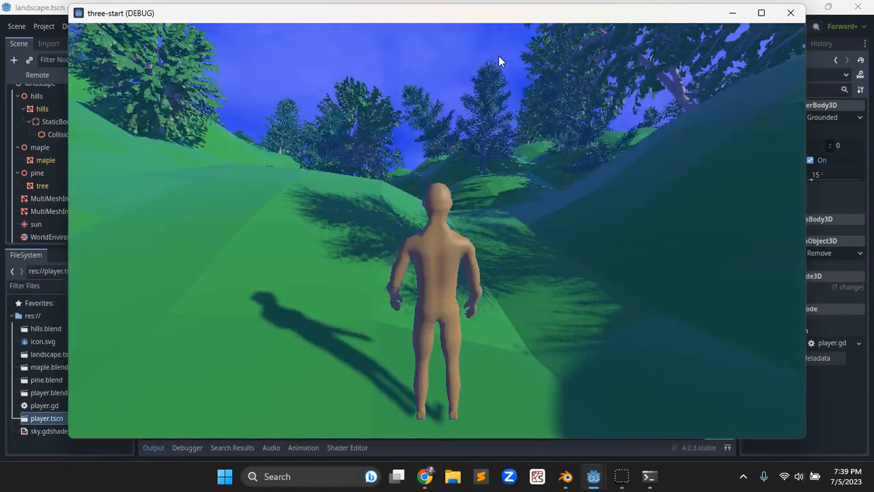
click(789, 18)
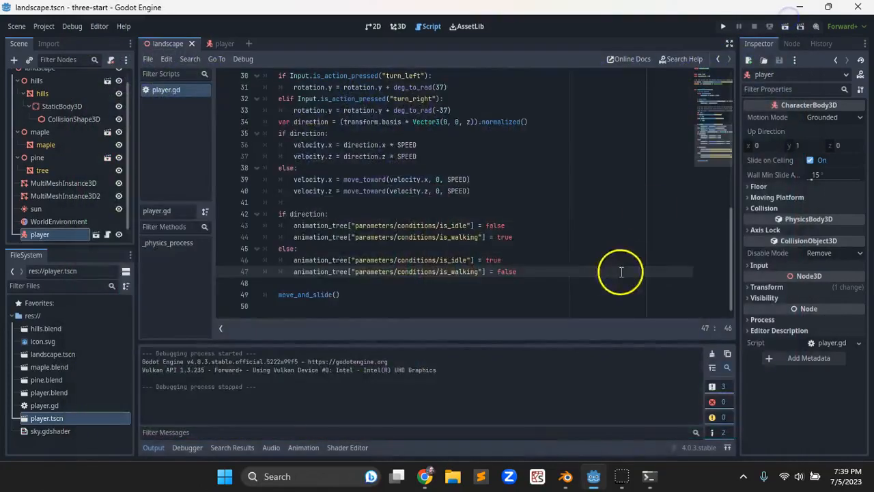
In the turn_left branch of player.gd, multiply deg_to_rad(37) by the _physics_process delta parameter
scroll(486, 202, up, 2)
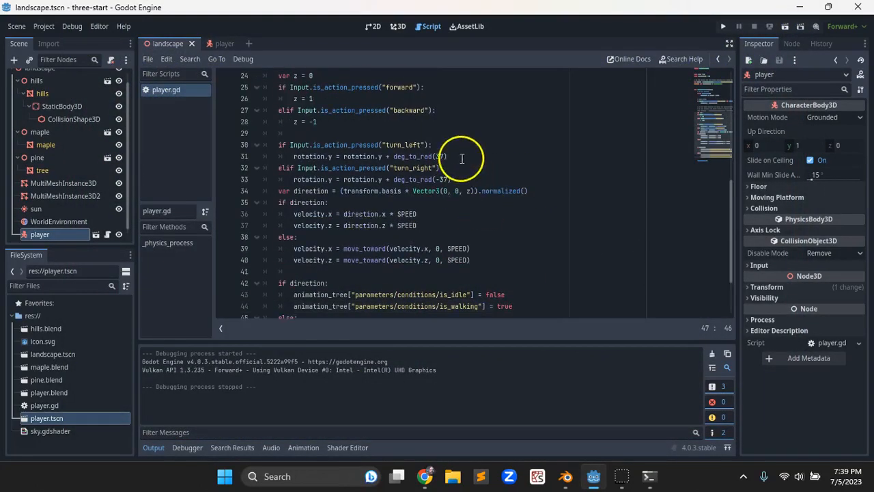
scroll(414, 157, up, 2)
scroll(411, 204, up, 2)
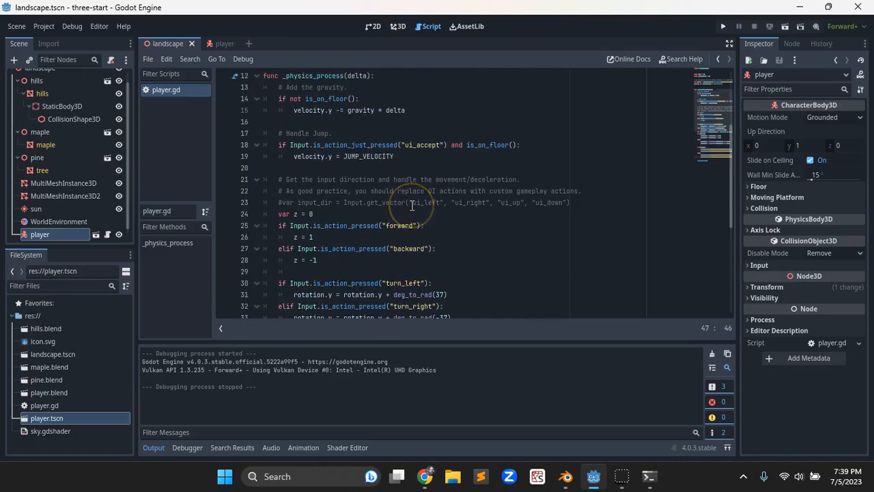
double_click(356, 75)
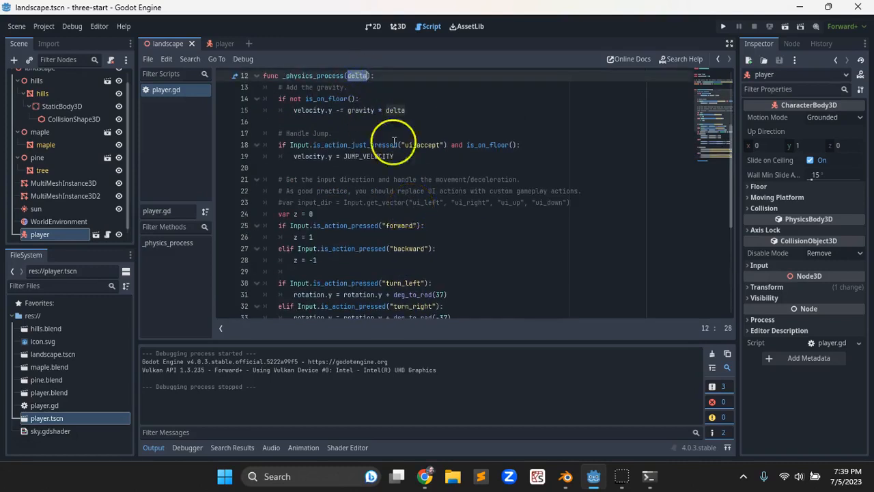
scroll(450, 273, down, 1)
click(458, 258)
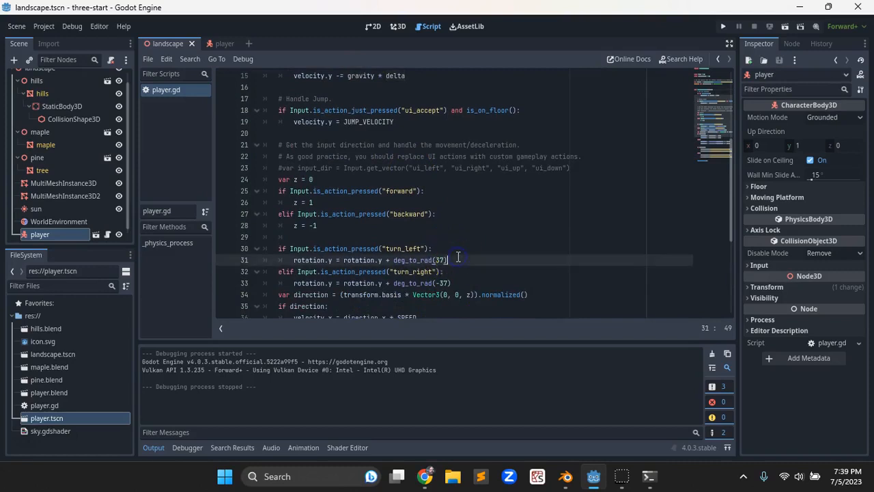
scroll(457, 258, up, 3)
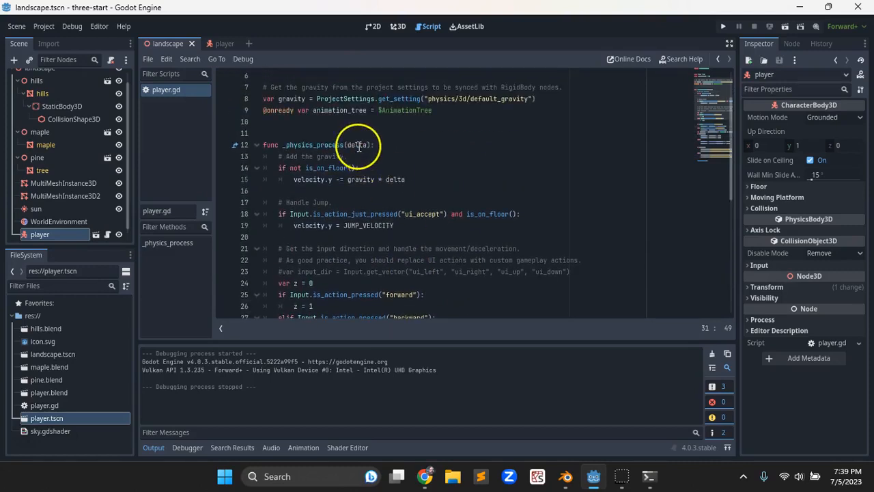
double_click(358, 146)
scroll(468, 169, down, 2)
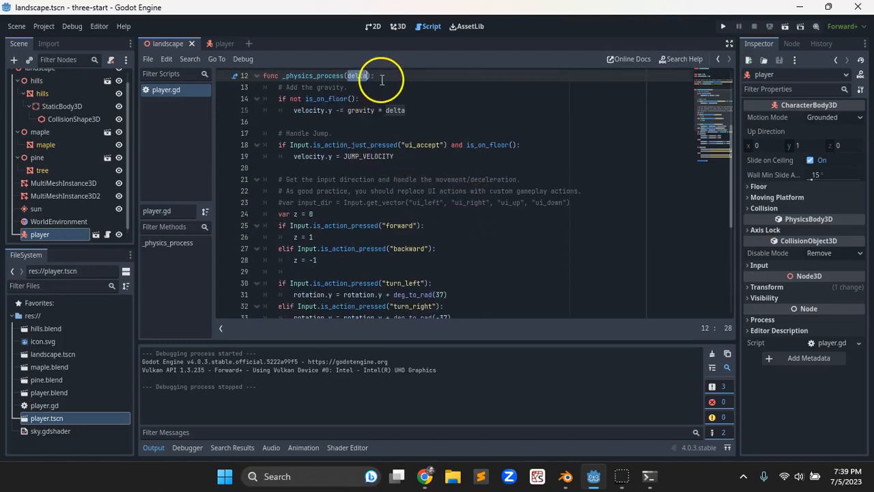
scroll(467, 219, down, 1)
click(466, 259)
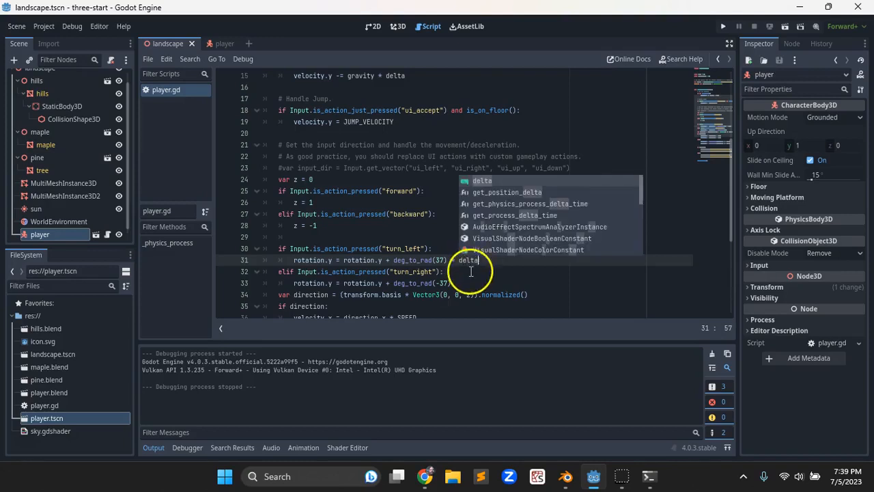
In the turn_right branch, append * delta to deg_to_rad(-37) and save the script
click(459, 280)
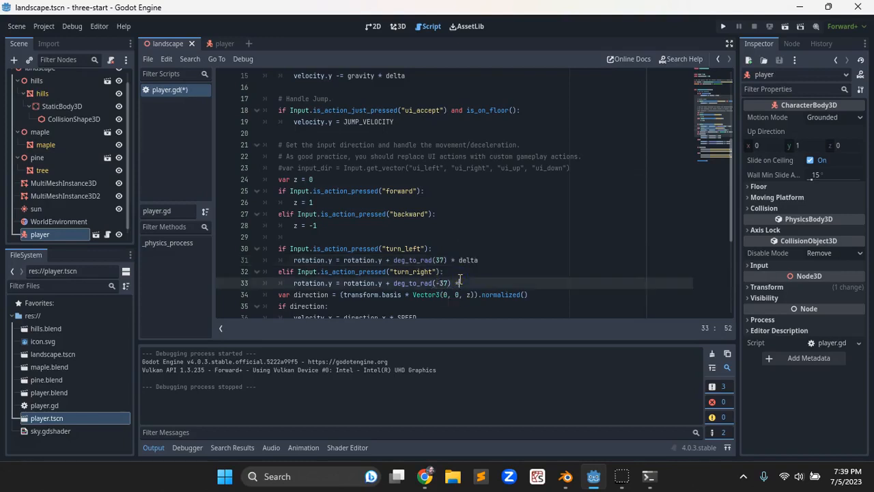
text(* delta)
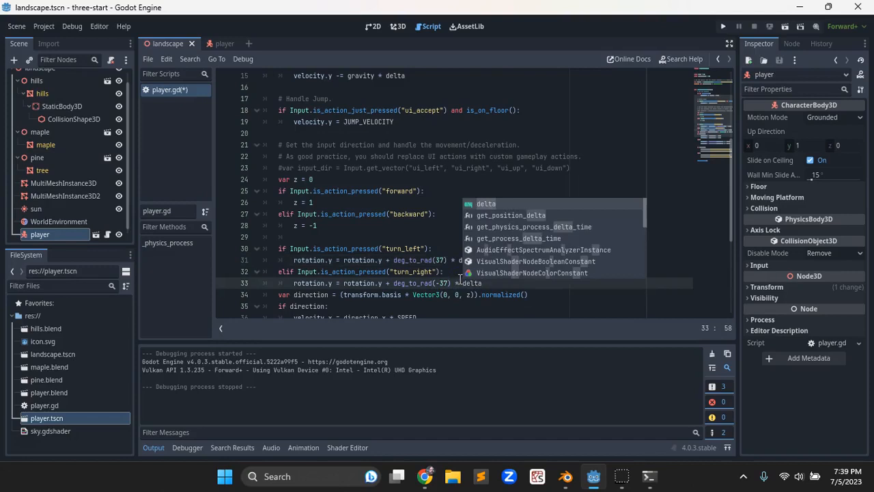
click(493, 288)
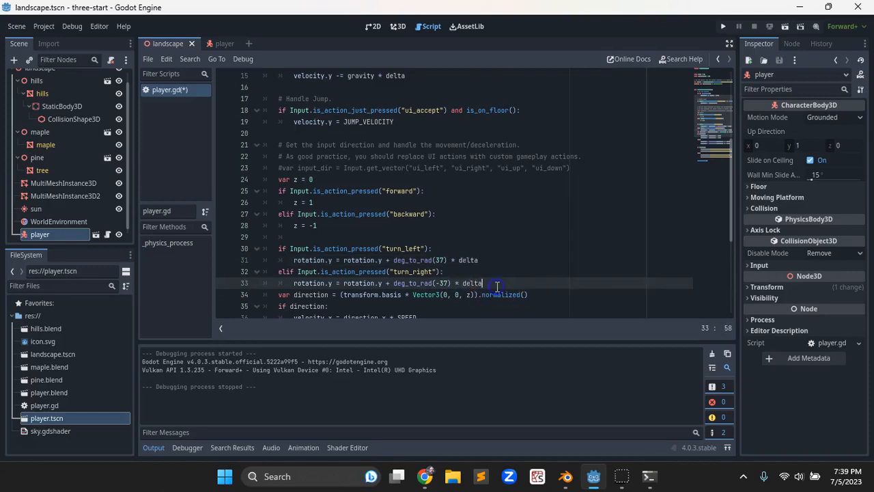
click(443, 282)
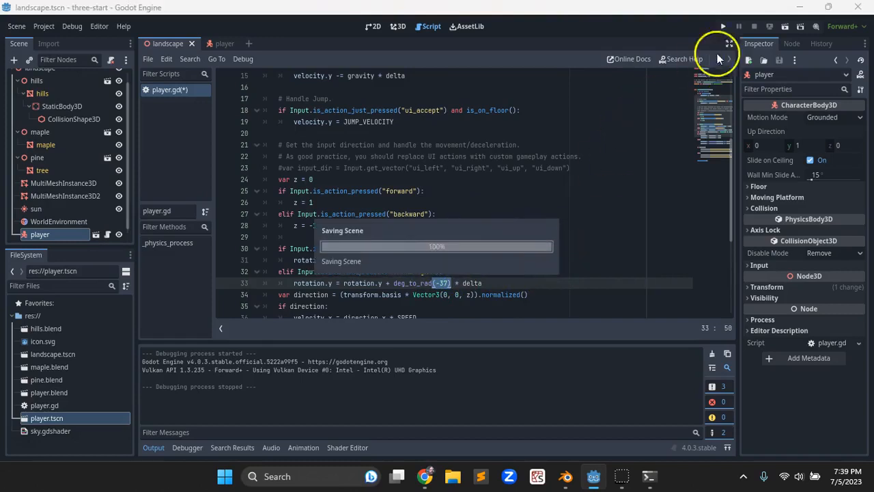
Run the landscape scene and test walking forward across the hills and turning the player left
click(786, 27)
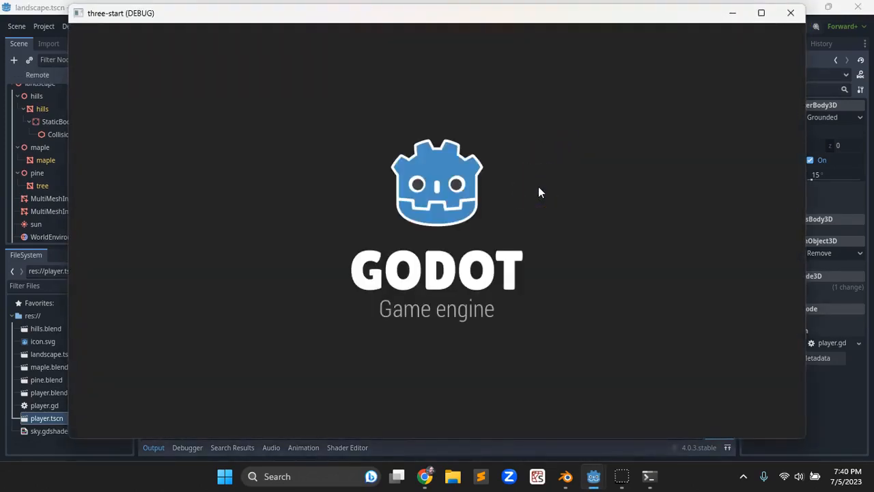
key(w)
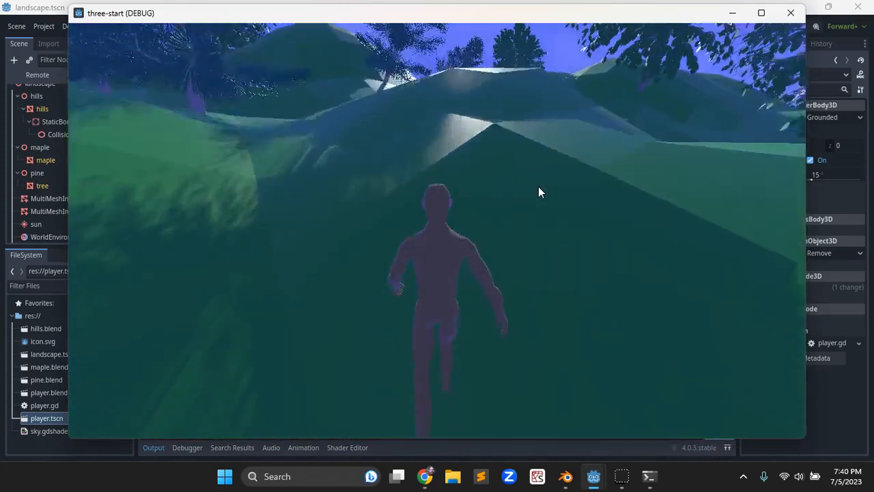
click(538, 250)
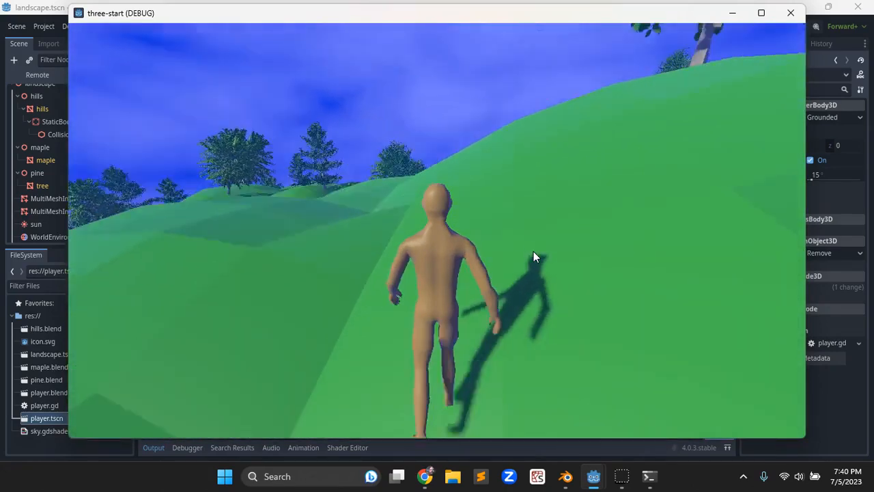
key(Left)
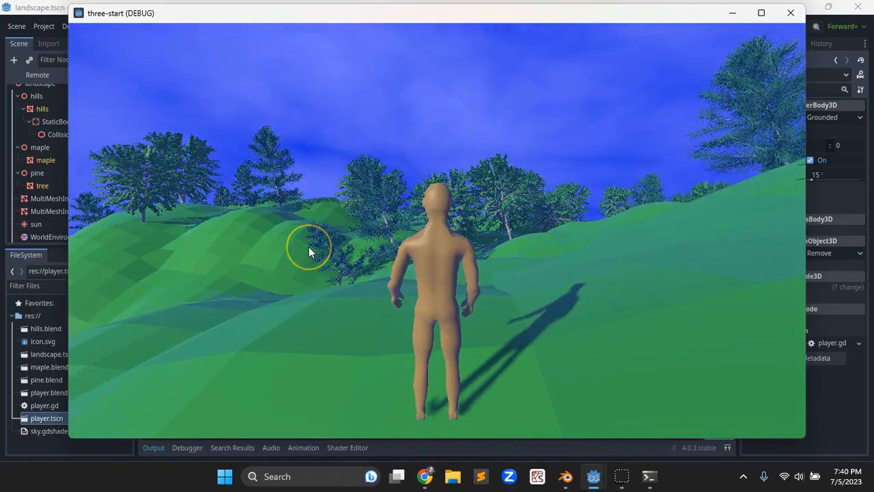
key(Left)
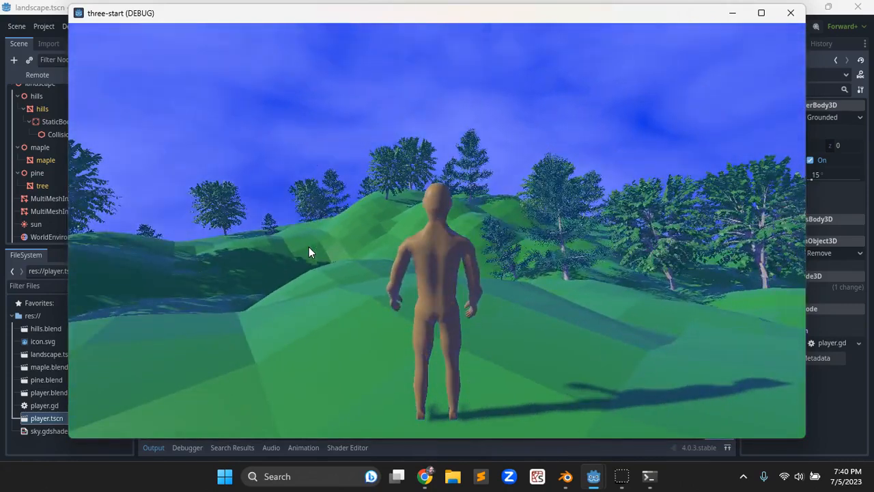
key(Left)
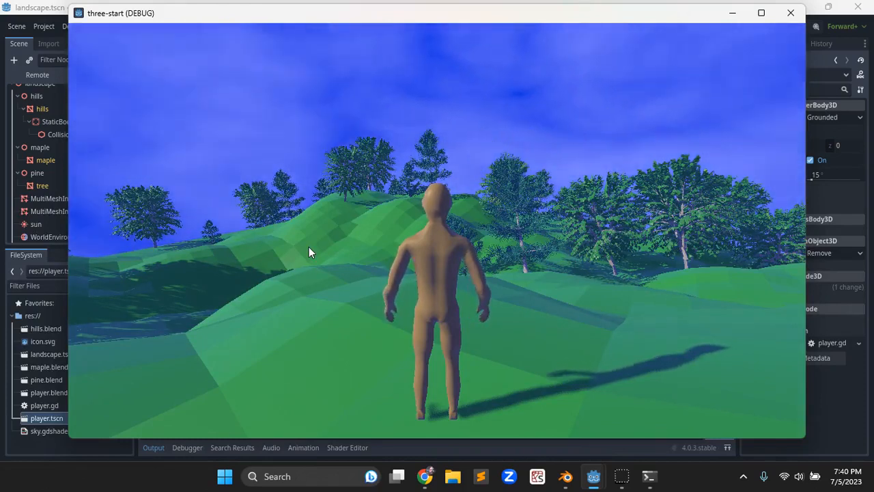
click(300, 258)
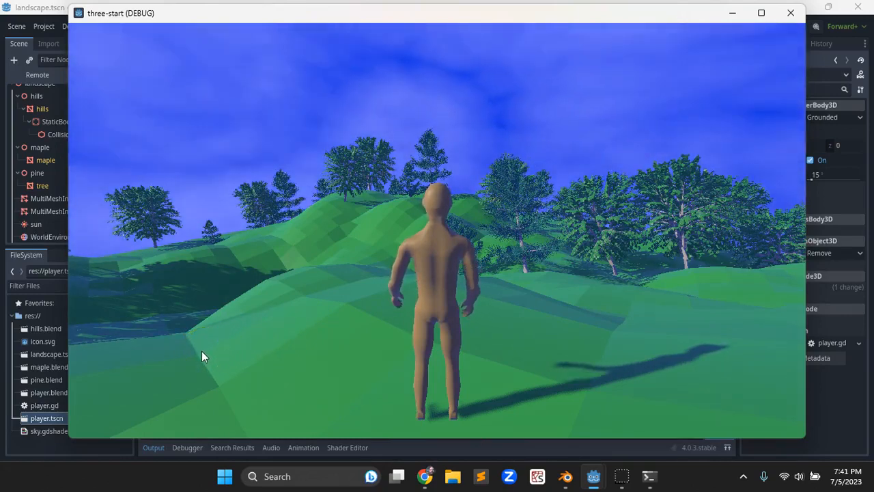
click(217, 358)
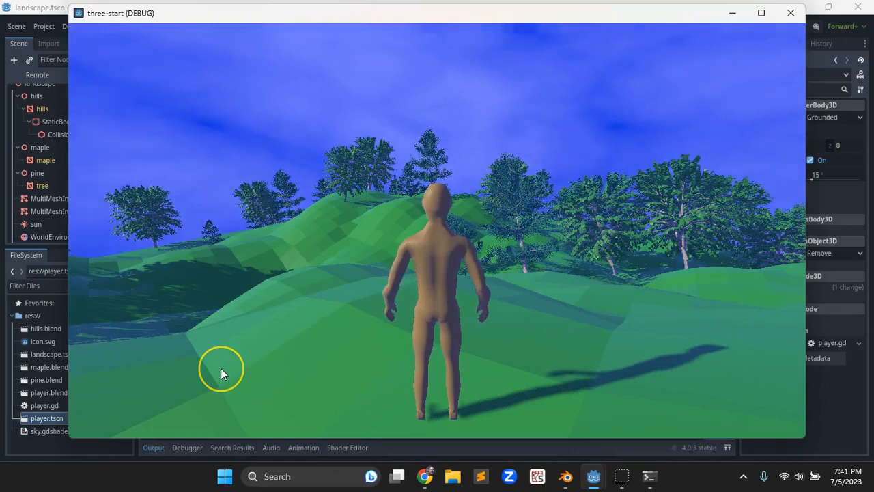